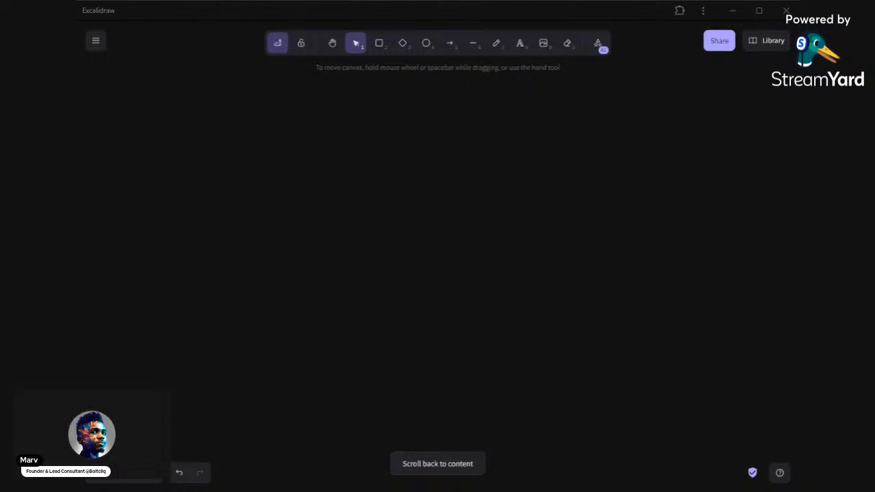
Switch to Excalidraw, paste the copied "Wireframing" text onto the empty canvas, and set its stroke colour to white
key(alt+Tab)
key(ctrl+v)
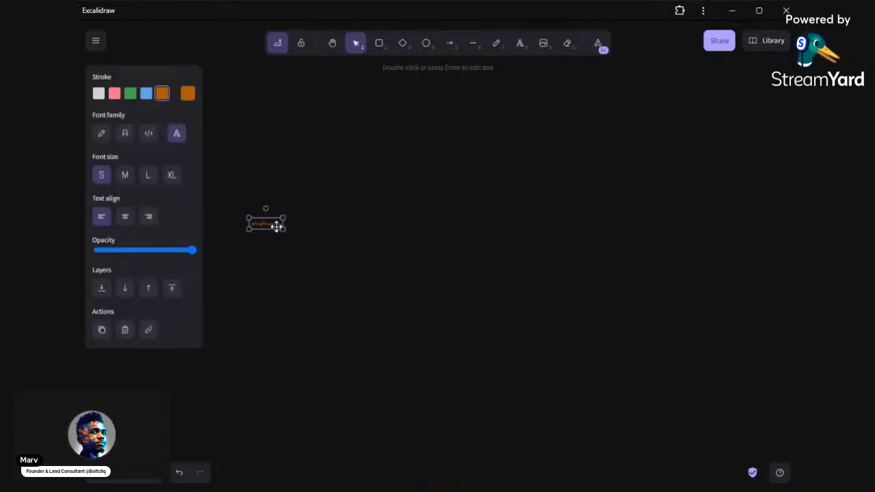
drag(281, 223, 360, 233)
key(ctrl+z)
scroll(276, 226, up, 10)
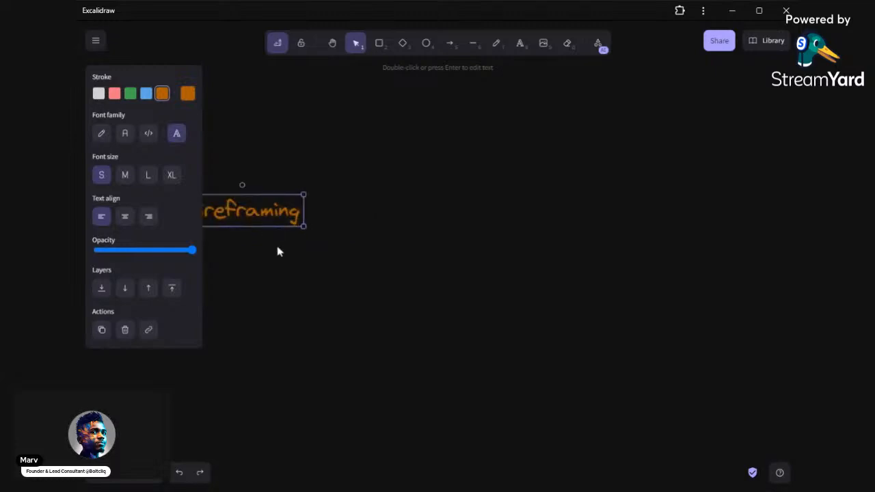
click(261, 255)
drag(260, 256, 453, 251)
scroll(319, 241, up, 2)
drag(319, 241, 306, 274)
click(342, 233)
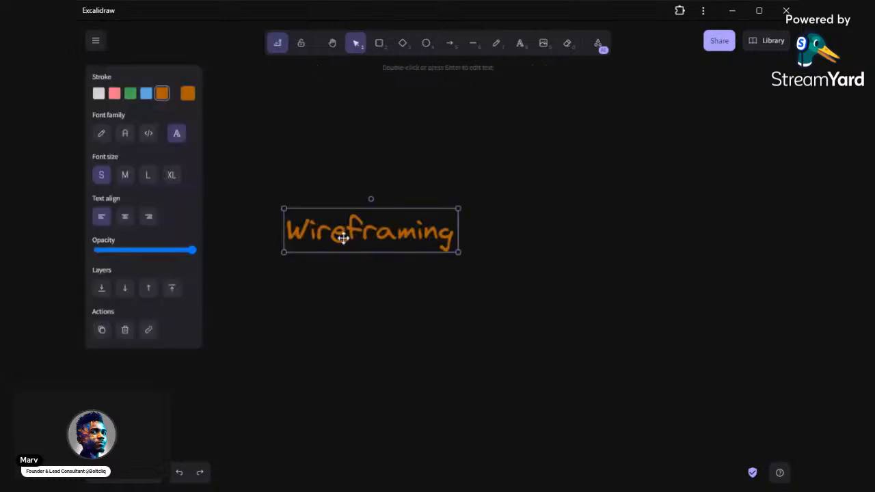
click(98, 93)
Place a copy of the "Wireframing" text directly below it and change the copy's wording to "Prototyping"
mouse_move(373, 229)
mouse_down()
mouse_move(389, 247)
mouse_move(369, 295)
mouse_up()
double_click(370, 299)
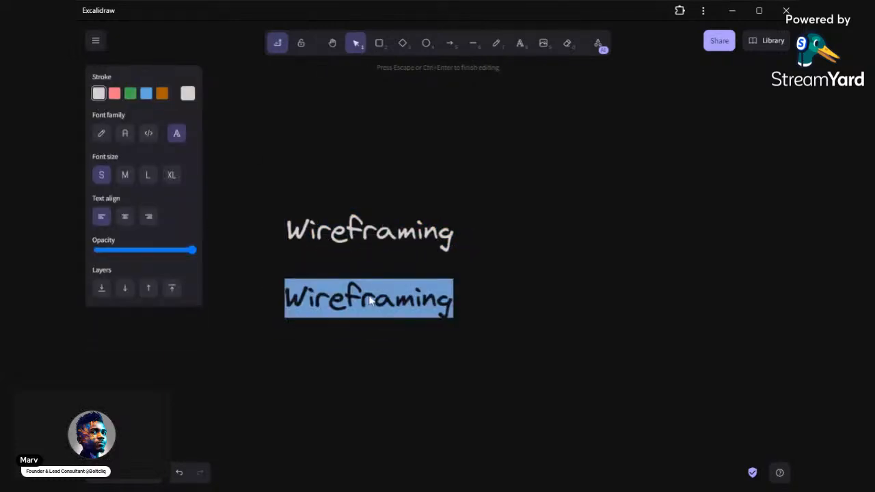
text(pROT)
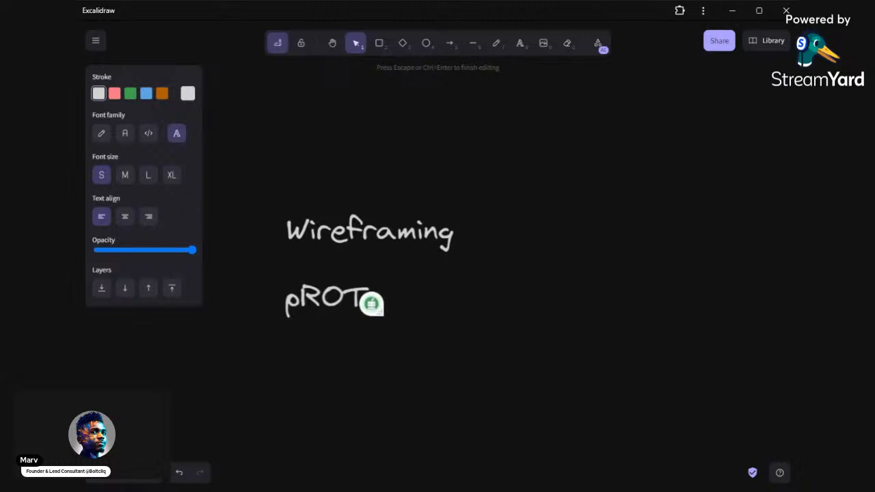
key(BackSpace)
key(BackSpace)
key(BackSpace)
key(BackSpace)
text(O)
key(BackSpace)
text(Pro)
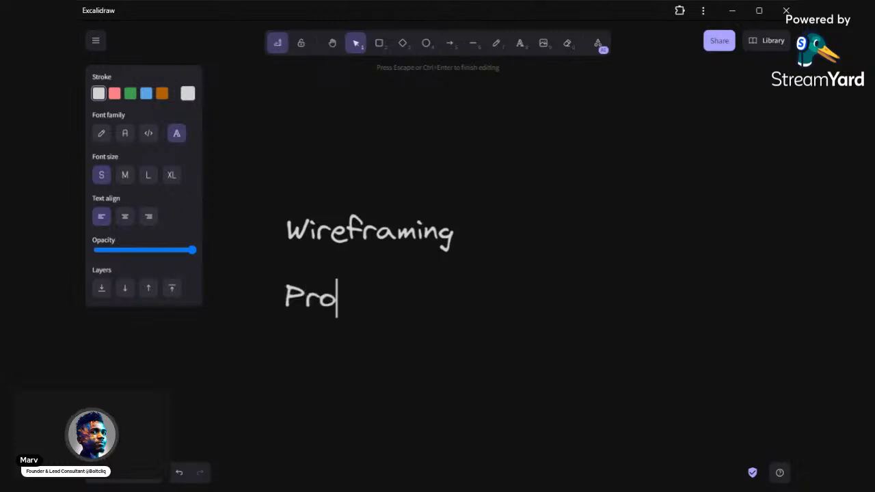
text(totyping)
key(Escape)
click(433, 350)
Place a copy of the "Prototyping" text below it and change the copy's wording to "Mockups"
scroll(433, 349, down, 1)
drag(352, 248, 348, 298)
double_click(348, 298)
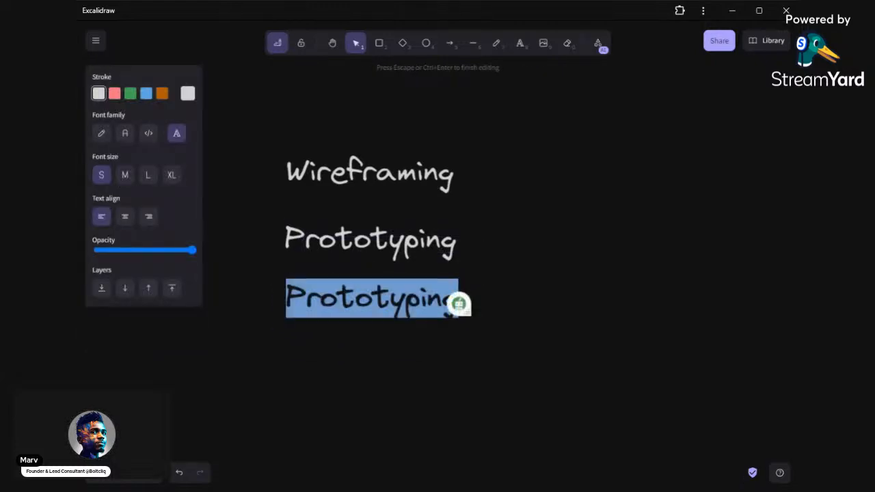
text(Mocup)
key(BackSpace)
key(BackSpace)
key(BackSpace)
text(kups)
key(Escape)
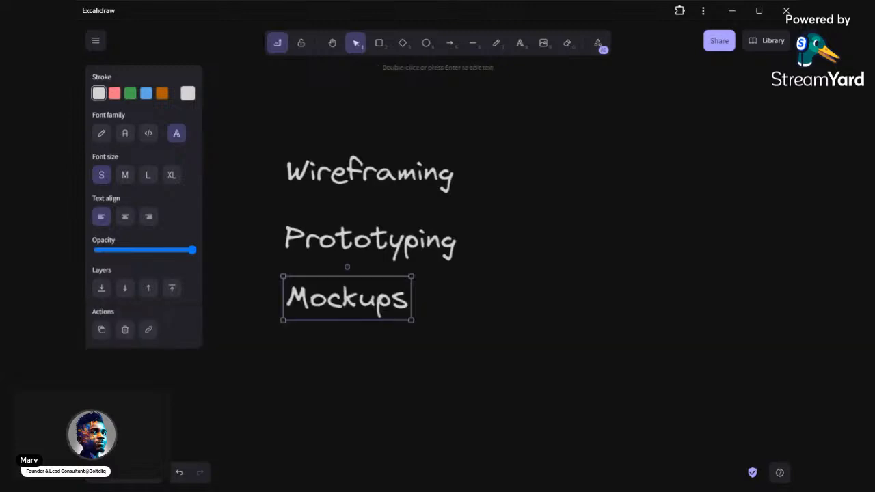
Add "UI" in front of the "Mockups" text so the label reads "UI Mockups"
key(Return)
key(Home)
text(UI)
key(Escape)
click(470, 311)
Duplicate the "UI Mockups" text below the list and change the copy's wording to "Figma Plugins"
click(346, 306)
key(ctrl+d)
drag(347, 311, 330, 355)
drag(541, 336, 500, 291)
double_click(324, 324)
text(Plugins)
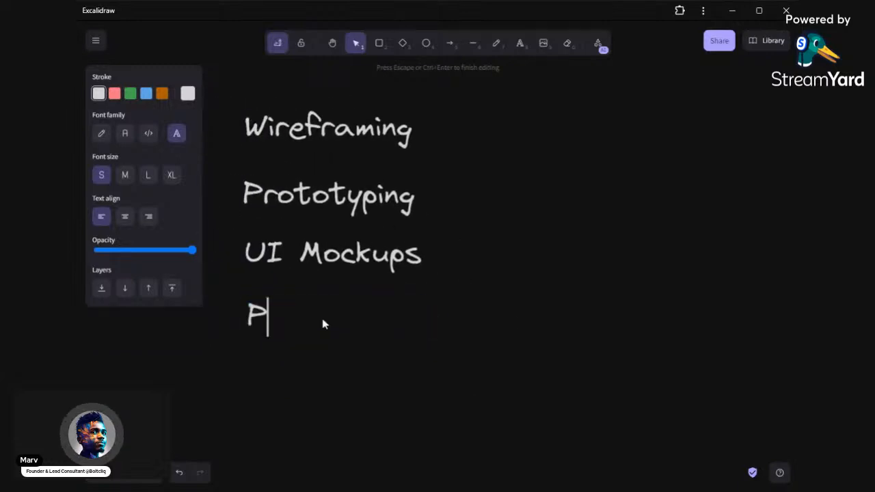
key(Home)
text(Figma)
key(Escape)
click(496, 210)
drag(467, 208, 439, 247)
click(350, 179)
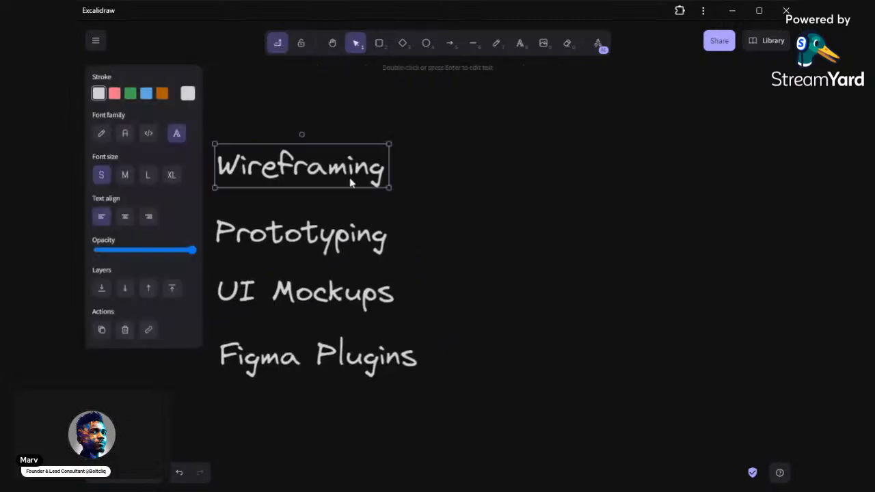
key(ctrl+d)
click(488, 213)
key(ctrl+z)
key(ctrl+z)
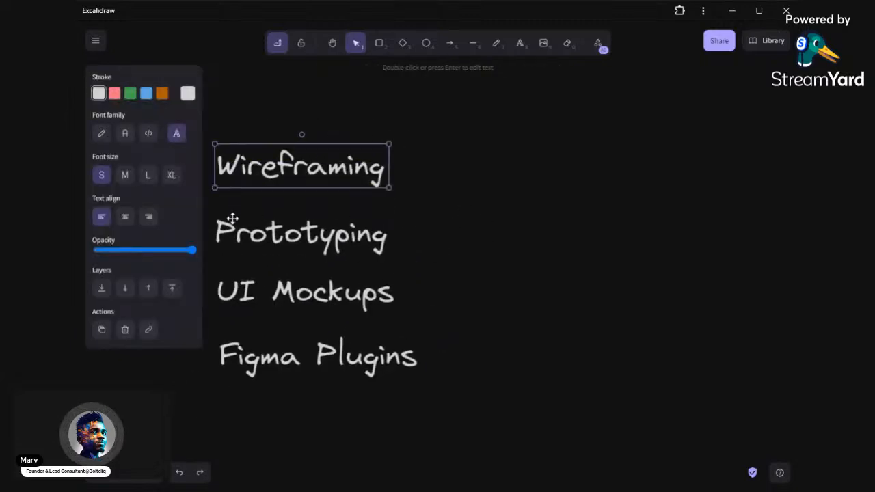
Move the "Prototyping", "UI Mockups" and "Figma Plugins" labels down together to leave a wide gap below "Wireframing"
click(481, 243)
drag(481, 242, 506, 224)
drag(195, 176, 452, 365)
drag(320, 256, 330, 424)
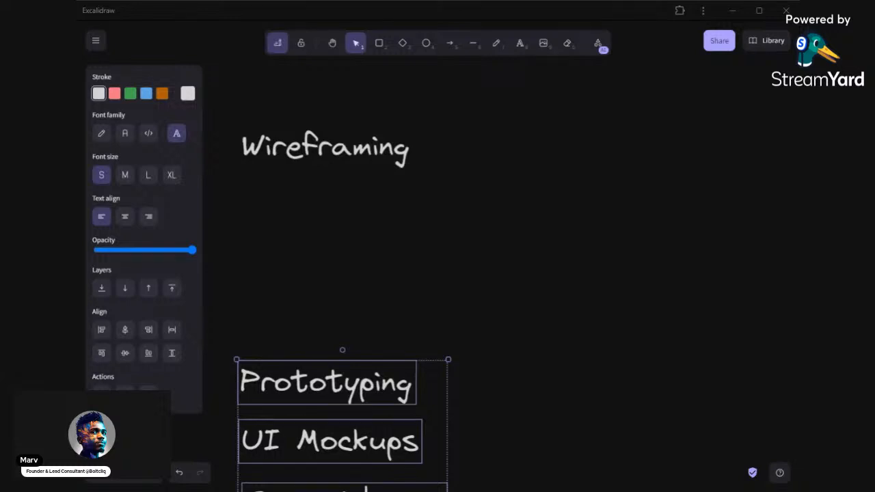
Paste the copied WhatsApp interface image onto the canvas and position it to the right of the "Wireframing" label
click(402, 221)
key(ctrl+v)
drag(395, 212, 533, 242)
click(308, 238)
scroll(308, 235, right, 3)
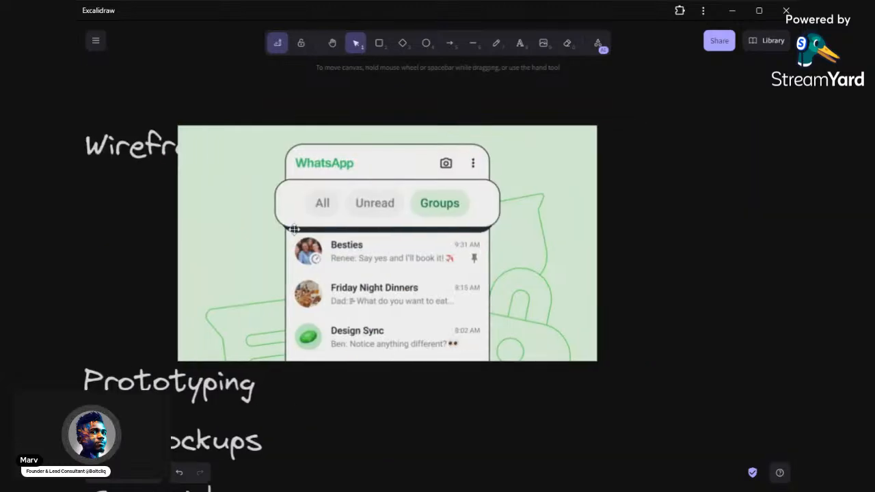
drag(311, 231, 410, 238)
scroll(410, 238, right, 3)
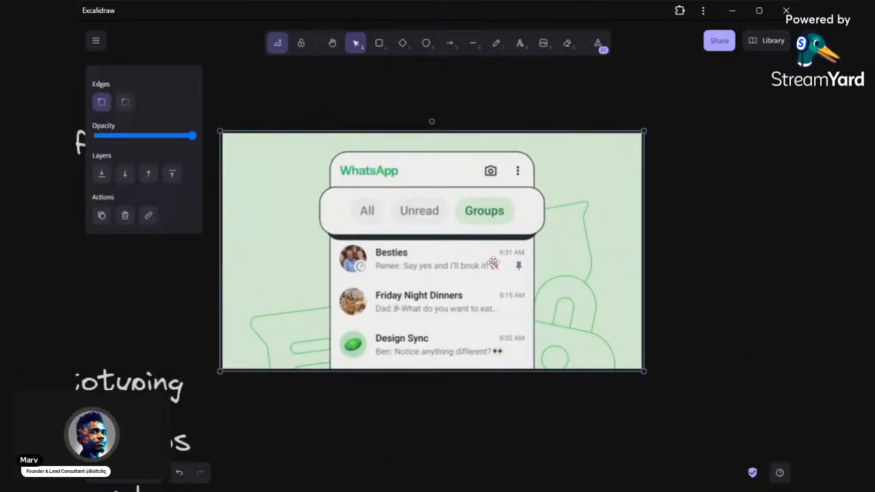
Shrink the WhatsApp image proportionally from its lower-right corner, keeping it beside the "Wireframing" label
scroll(477, 251, right, 2)
scroll(463, 252, up, 2)
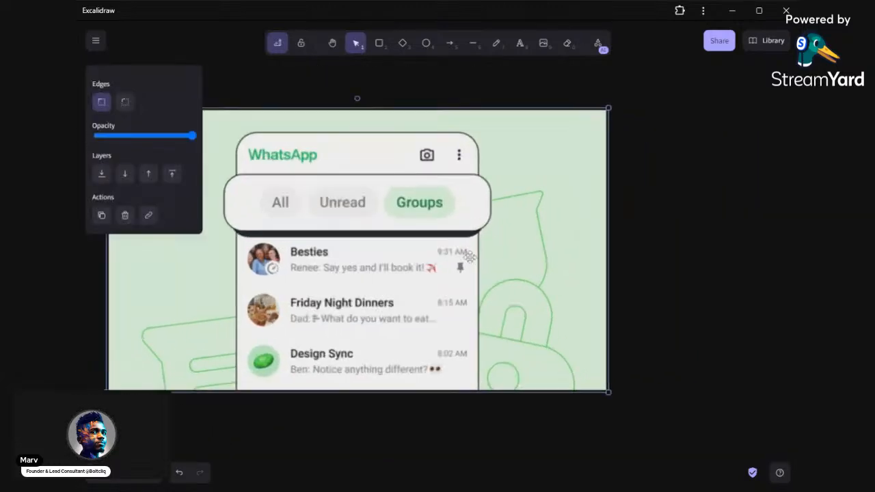
click(674, 269)
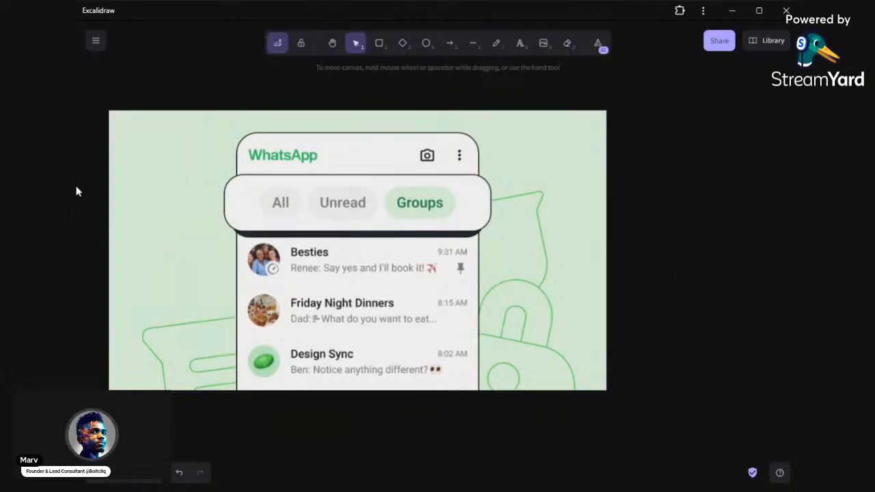
drag(76, 190, 0, 190)
drag(293, 200, 403, 202)
click(604, 249)
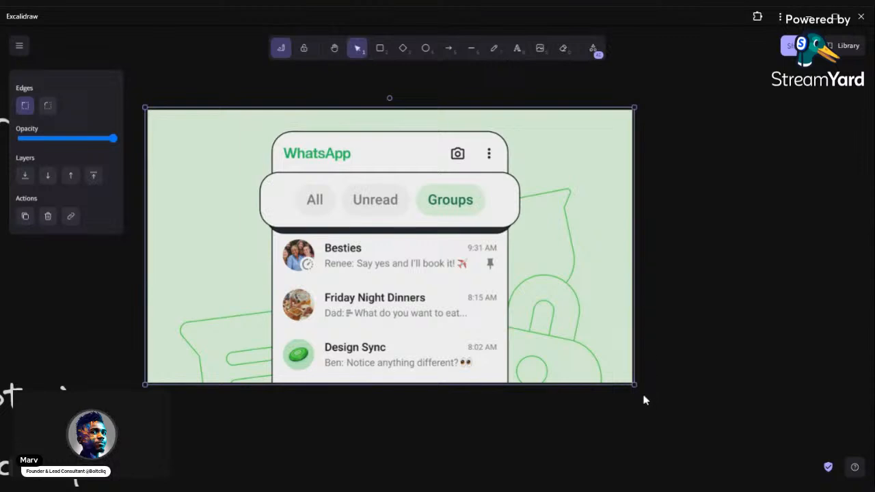
drag(636, 385, 561, 352)
click(594, 340)
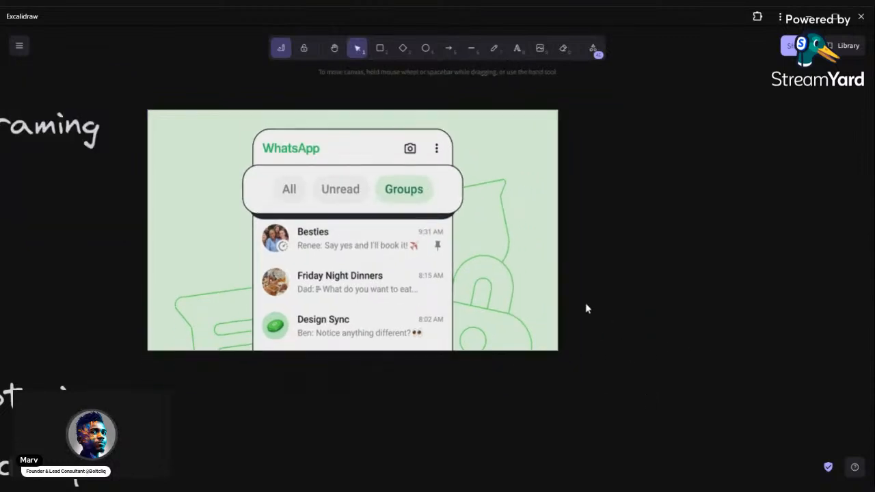
scroll(585, 303, left, 3)
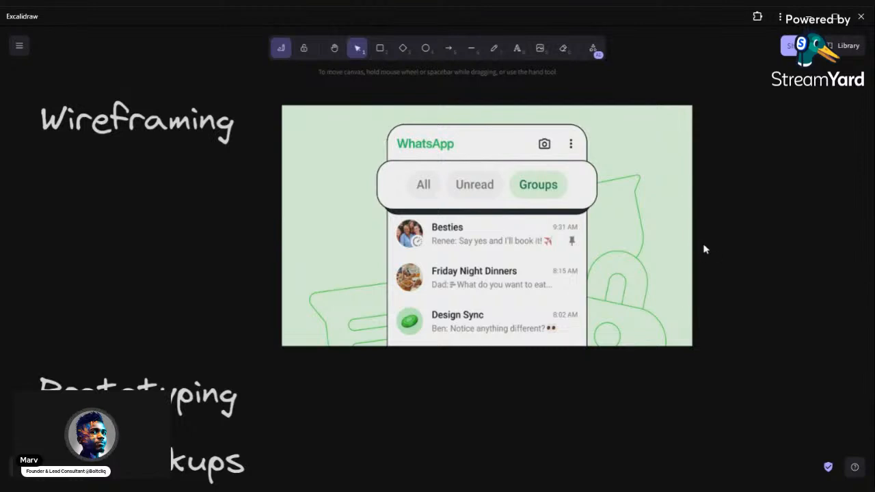
scroll(672, 242, right, 1)
scroll(673, 242, right, 5)
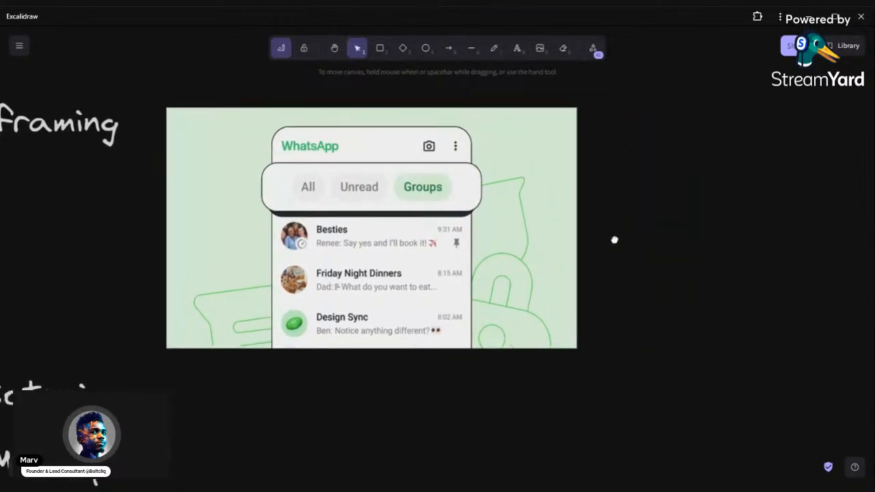
drag(614, 240, 742, 242)
drag(678, 253, 626, 248)
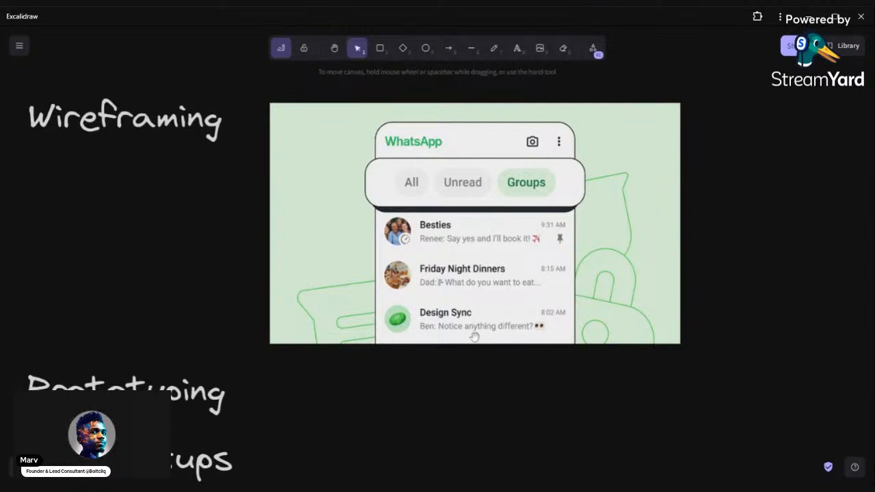
scroll(475, 343, right, 3)
drag(474, 342, 407, 346)
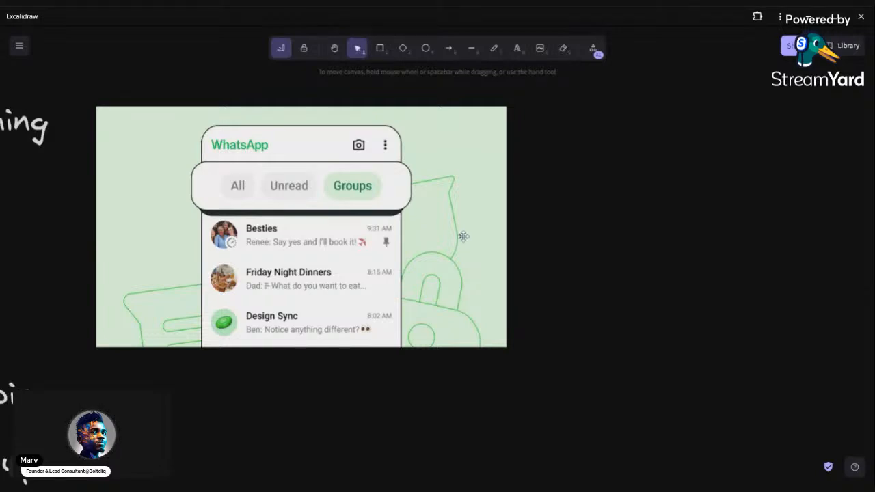
Draw a tall rounded rectangle as a phone frame in the empty space to the right of the WhatsApp image
scroll(557, 253, right, 2)
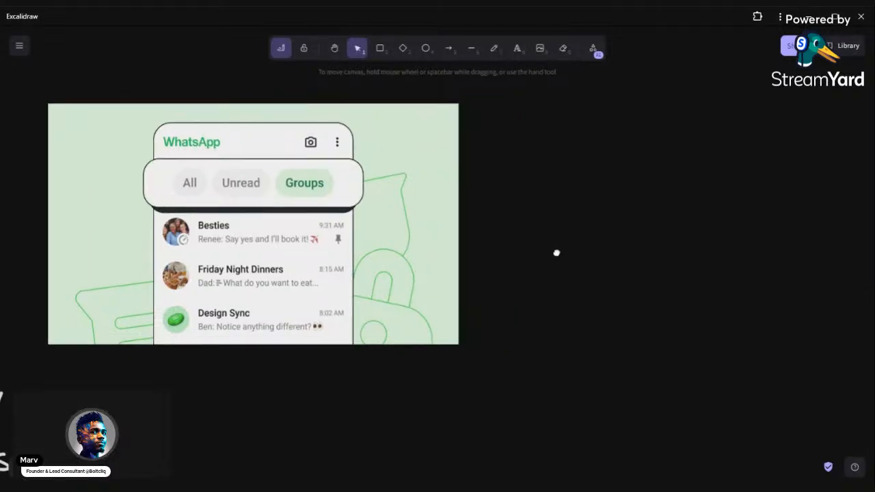
scroll(478, 294, right, 3)
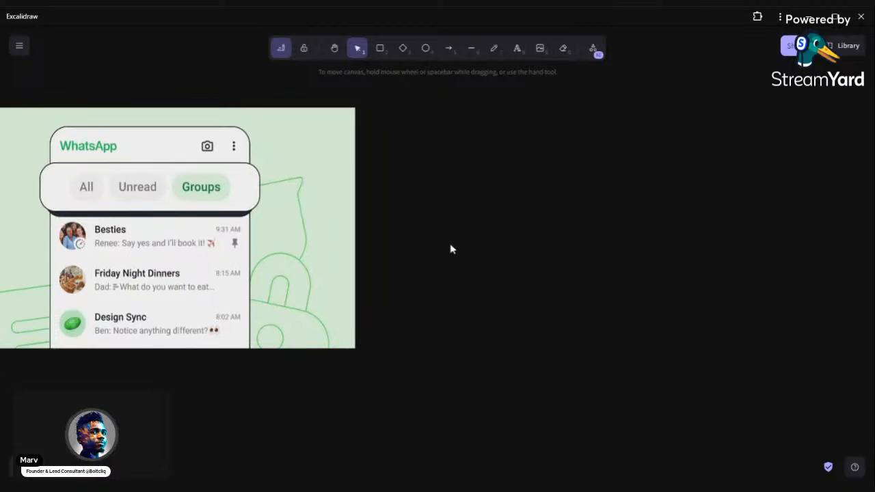
scroll(349, 213, right, 5)
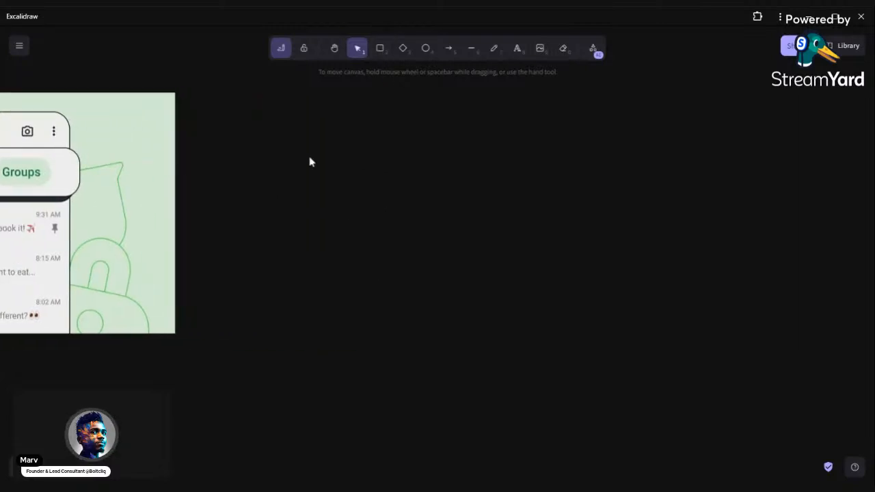
click(380, 48)
mouse_move(297, 103)
mouse_down()
mouse_move(533, 361)
mouse_move(528, 484)
mouse_up()
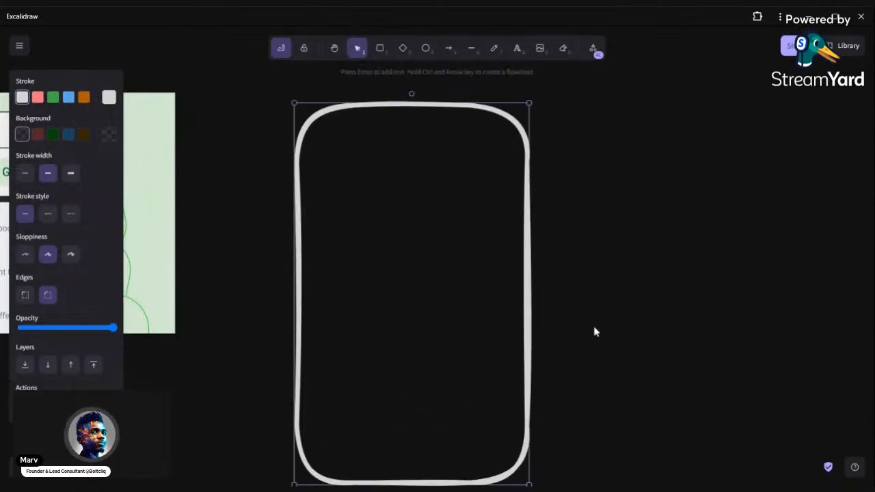
drag(563, 312, 565, 280)
click(583, 301)
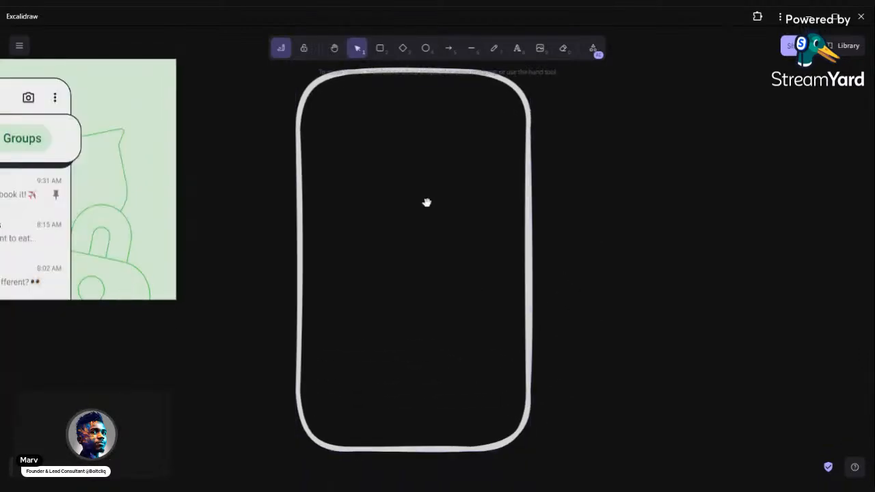
Draw a small circle inside the phone frame near its upper-left corner
drag(425, 201, 444, 240)
click(426, 48)
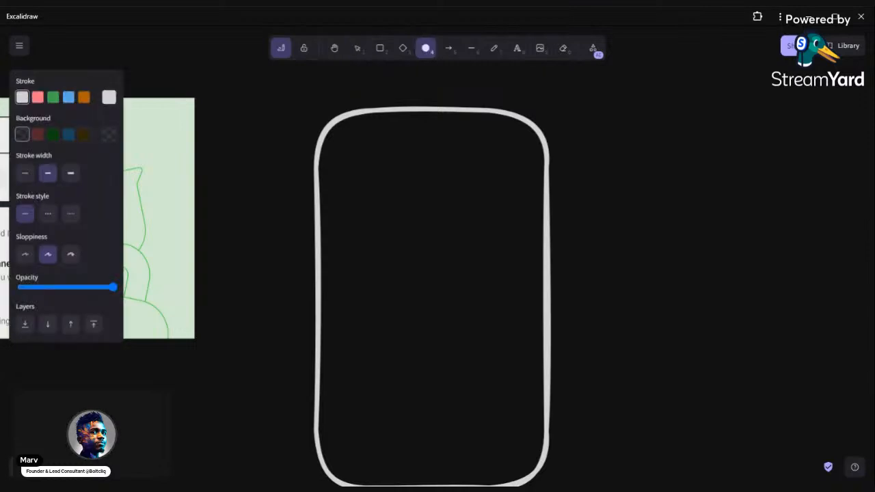
mouse_move(347, 170)
mouse_down()
mouse_move(388, 205)
mouse_move(365, 189)
mouse_move(374, 186)
mouse_up()
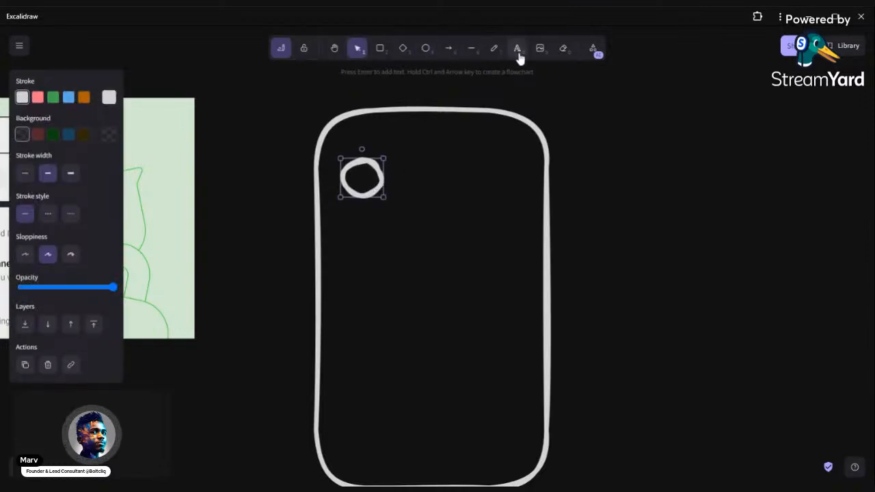
Draw a wide, low rectangle to the right of the circle, reaching almost to the phone frame's right edge
click(402, 51)
click(380, 50)
mouse_move(397, 163)
mouse_down()
mouse_move(472, 232)
mouse_move(535, 197)
mouse_move(526, 198)
mouse_up()
double_click(466, 212)
click(466, 230)
click(465, 231)
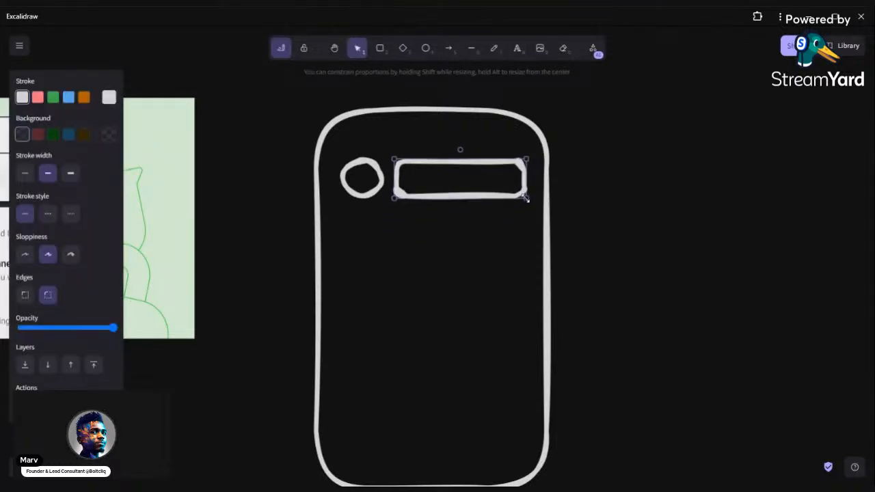
Shift the header circle slightly up and left, and shrink the rectangle beside it to less than half its width
click(380, 179)
drag(375, 184, 366, 174)
drag(433, 162, 434, 156)
drag(523, 152, 438, 185)
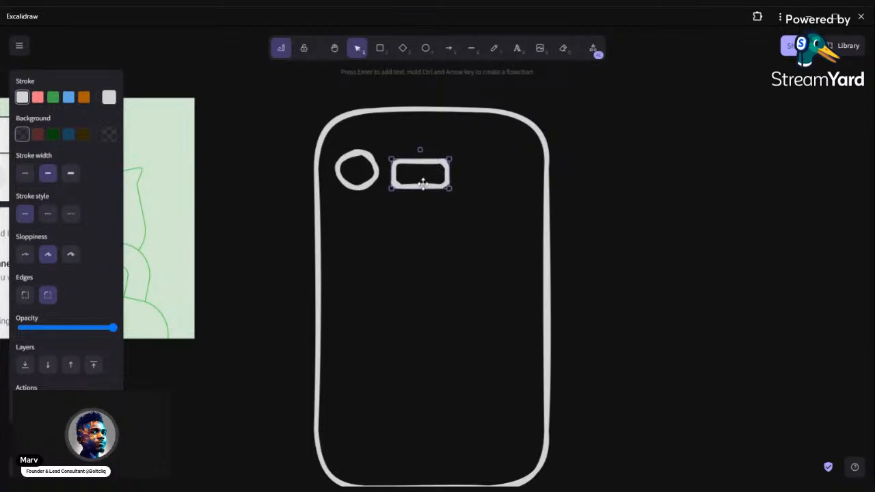
Draw a large rounded content box below the header shapes and place a wide, low rectangle near the top inside it
click(379, 48)
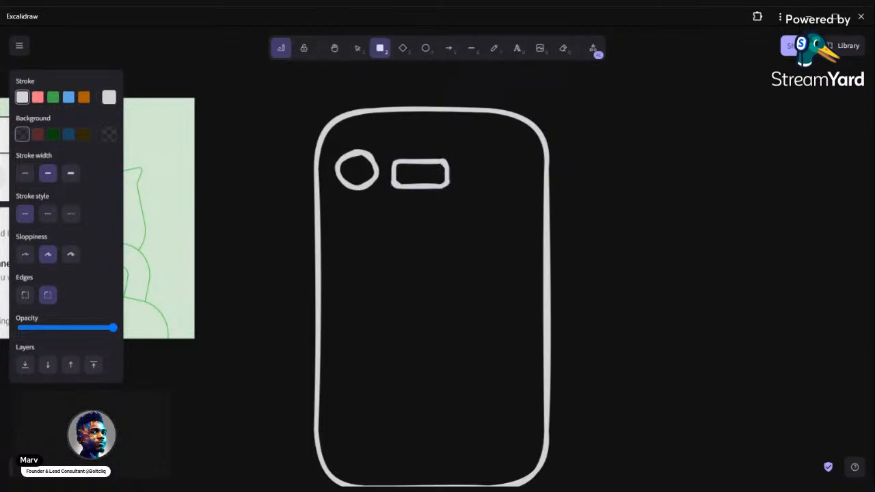
drag(332, 202, 525, 473)
click(381, 49)
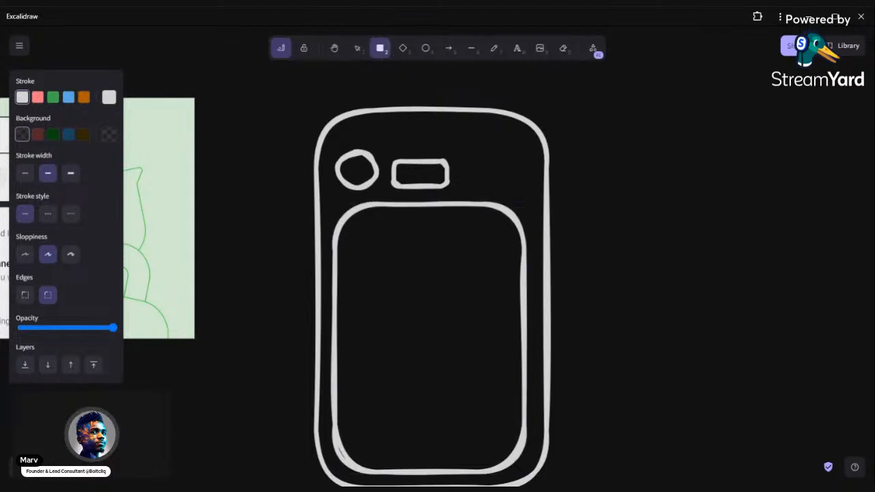
mouse_move(346, 246)
mouse_down()
mouse_move(474, 287)
mouse_move(468, 282)
mouse_up()
mouse_move(406, 272)
mouse_down()
mouse_move(444, 273)
mouse_move(436, 273)
mouse_up()
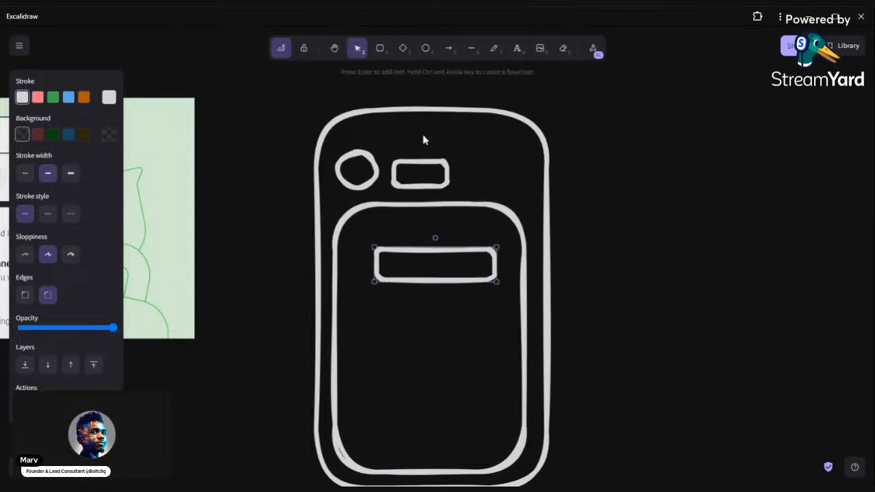
Draw a small circle left of the rectangle in the content box, and narrow that rectangle to fit beside it
click(425, 48)
mouse_move(336, 246)
mouse_down()
mouse_move(380, 292)
mouse_move(367, 268)
mouse_up()
click(422, 249)
drag(422, 249, 433, 251)
drag(507, 246, 482, 248)
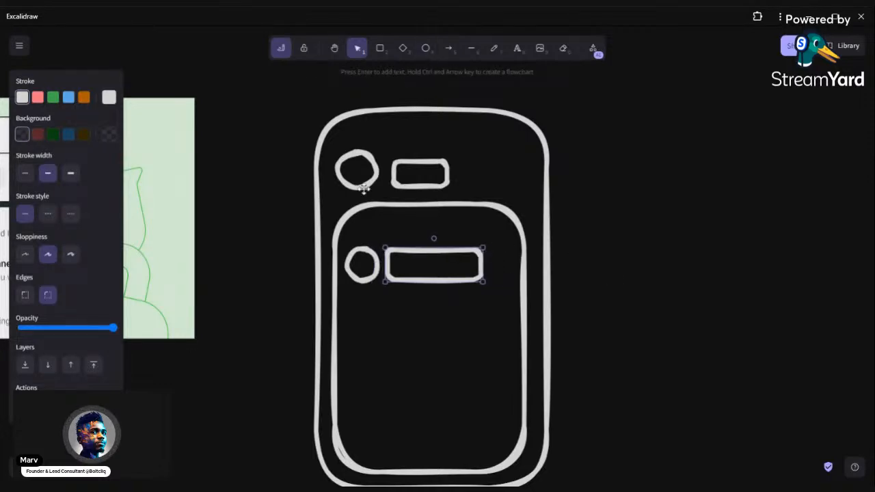
Duplicate the content box's circle and rectangle into a second row below, placing the circle to the right of the rectangle
drag(364, 254, 481, 302)
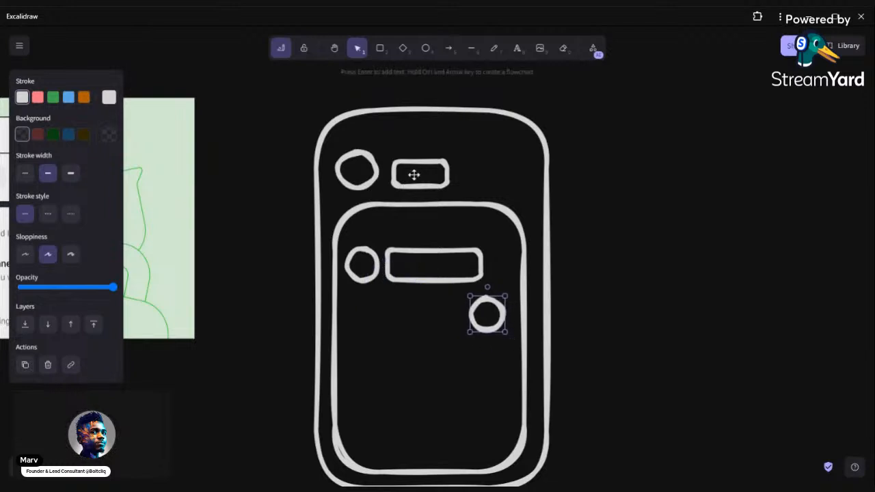
click(408, 249)
key(ctrl+d)
drag(458, 262, 442, 309)
key(ctrl+z)
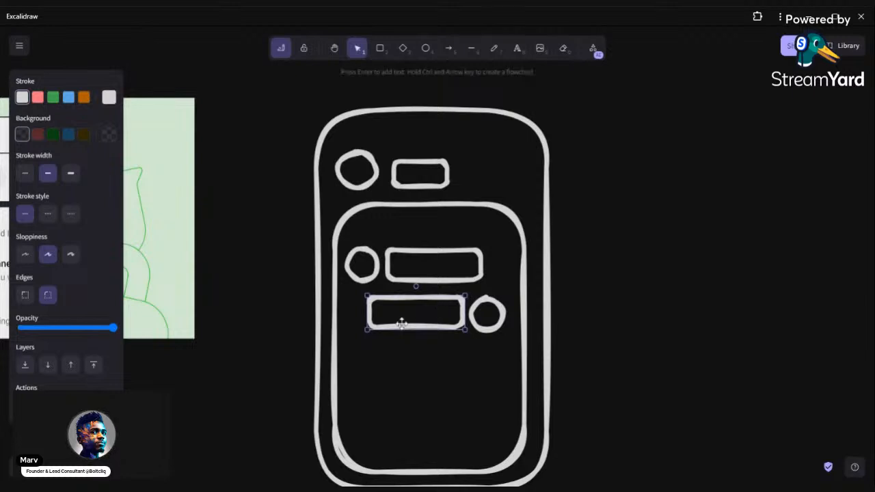
Set the freehand pen to the thin stroke width and undo the trial strokes
scroll(413, 321, up, 5)
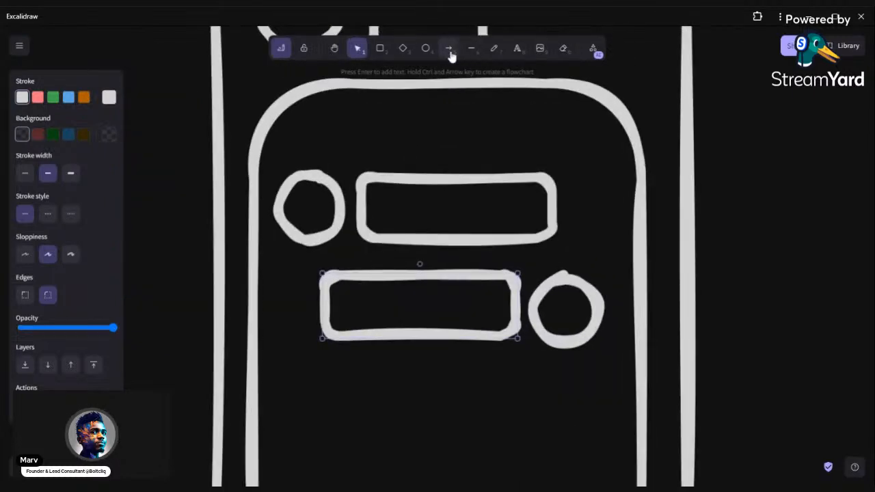
click(494, 50)
drag(333, 321, 407, 311)
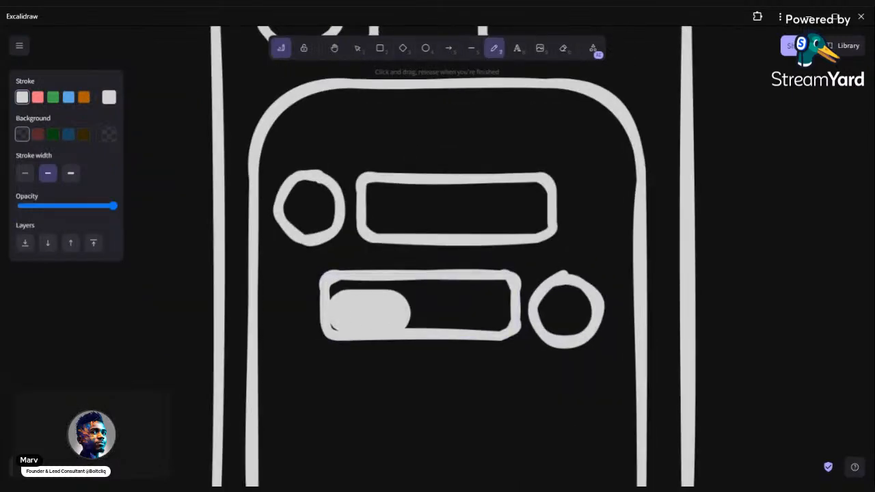
key(ctrl+z)
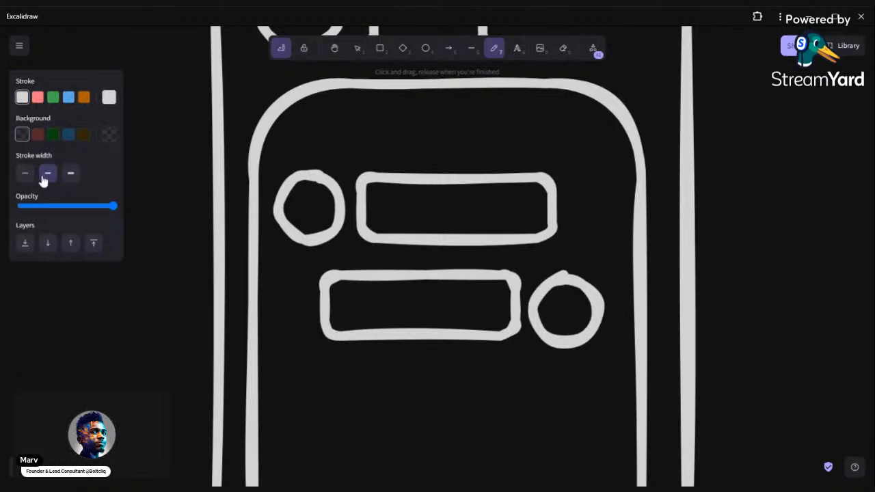
click(25, 173)
drag(347, 398, 391, 380)
key(ctrl+z)
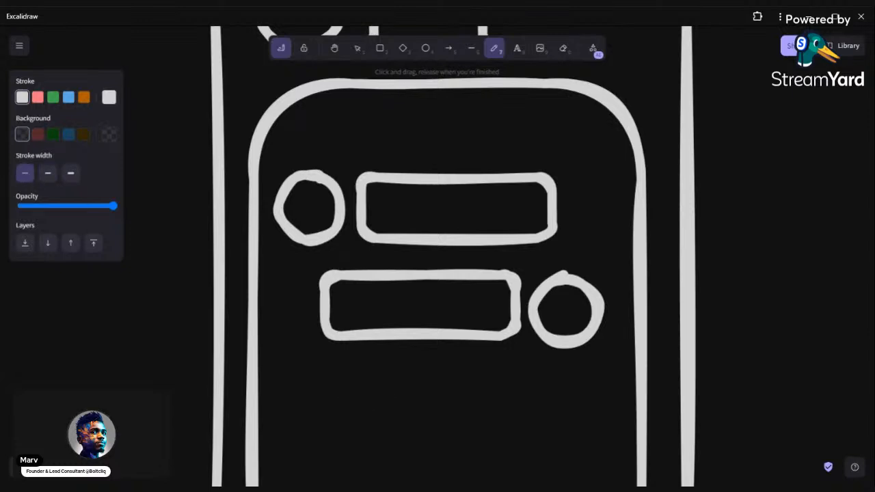
Draw two short freehand bars inside each message rectangle, one near each end
drag(348, 312, 493, 313)
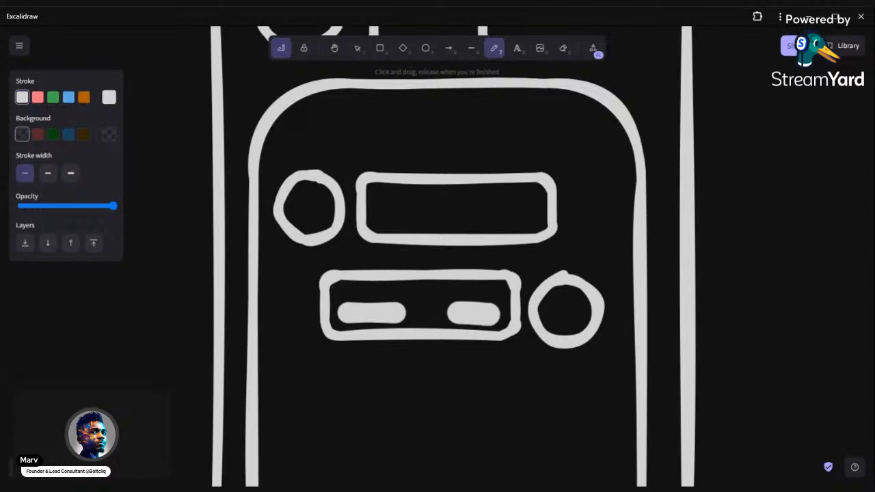
drag(382, 218, 424, 219)
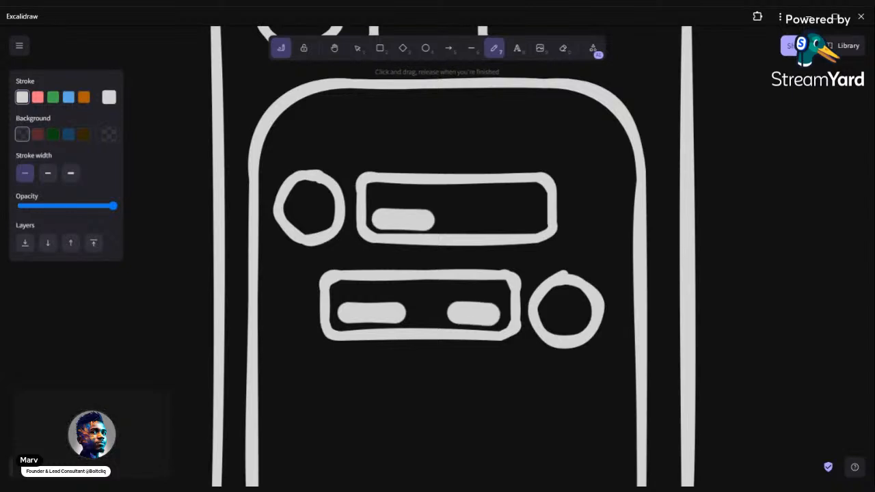
drag(494, 219, 540, 219)
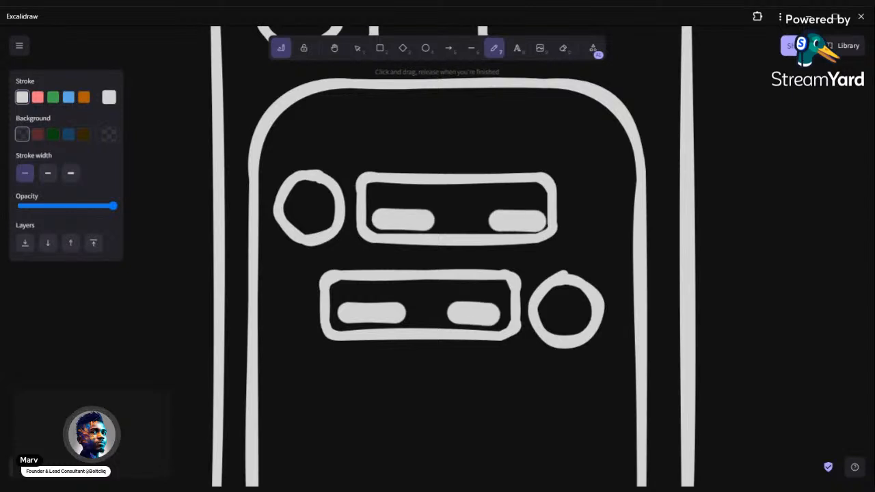
key(v)
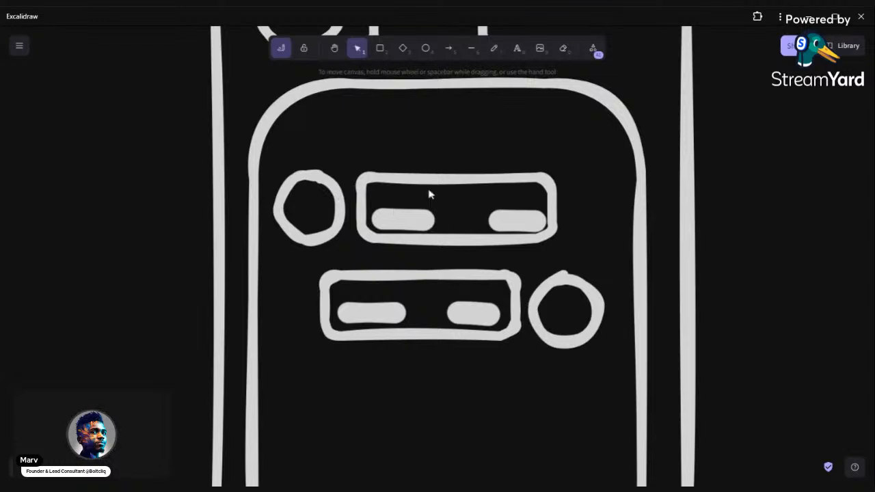
Duplicate both message rows and place the copies directly below them to form four alternating rows
scroll(392, 151, down, 5)
drag(243, 126, 600, 302)
key(ctrl+d)
drag(434, 204, 410, 270)
click(520, 311)
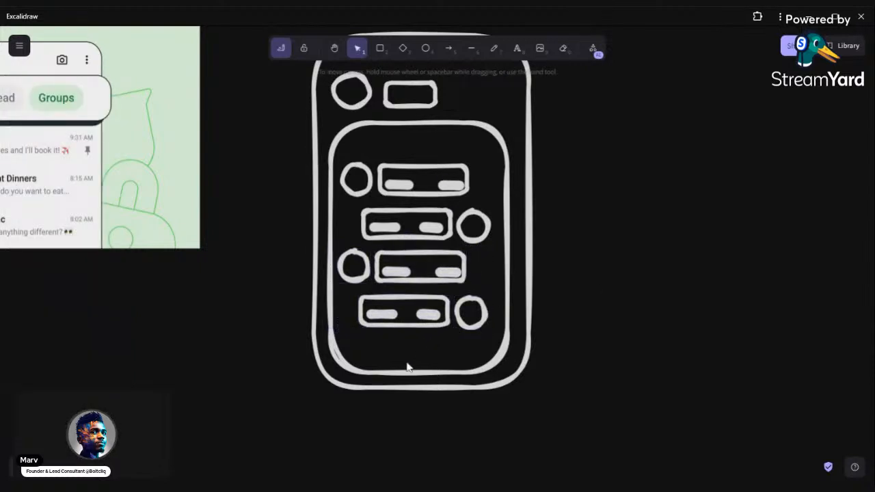
Extend the phone frame and the inner content box downward to leave space below the fourth message row
click(415, 387)
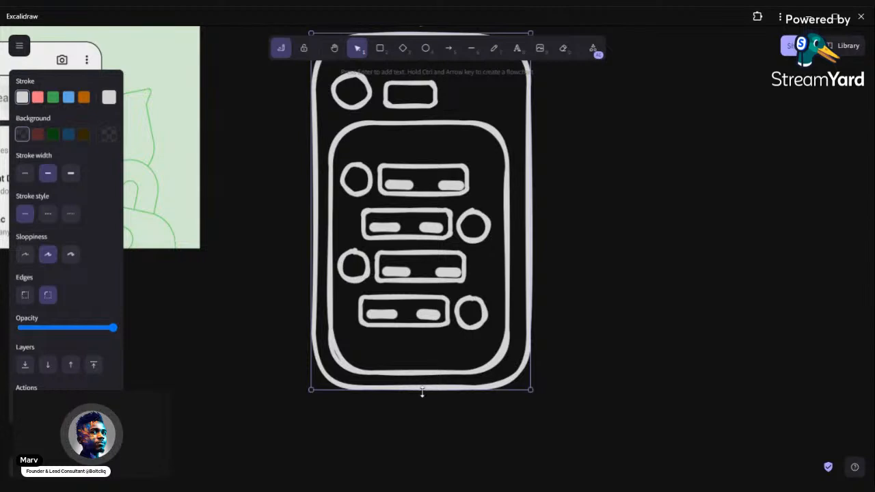
drag(422, 392, 422, 443)
click(421, 372)
drag(418, 373, 418, 430)
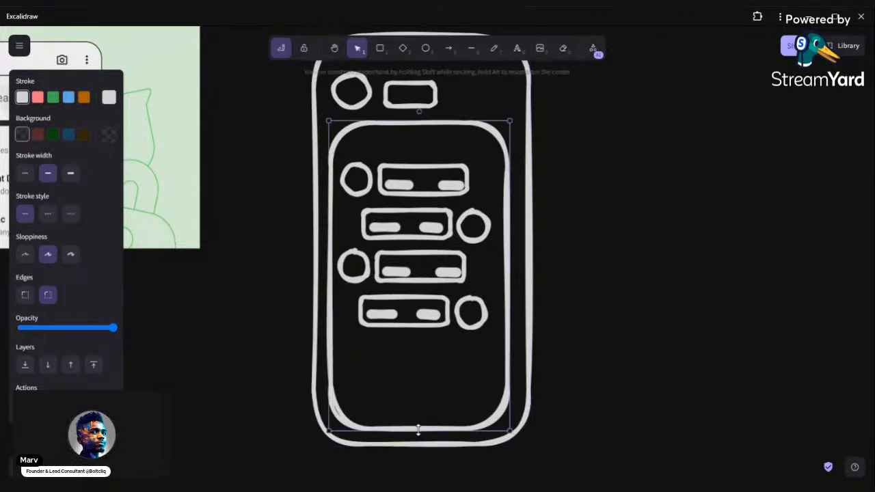
Place copies of the last row's empty rectangle and circle side by side at the bottom of the content box
click(435, 311)
click(435, 296)
key(ctrl+d)
drag(417, 326, 395, 385)
mouse_move(448, 394)
mouse_down()
mouse_move(469, 397)
mouse_move(437, 399)
mouse_up()
click(466, 327)
key(ctrl+d)
drag(491, 331, 446, 399)
click(439, 402)
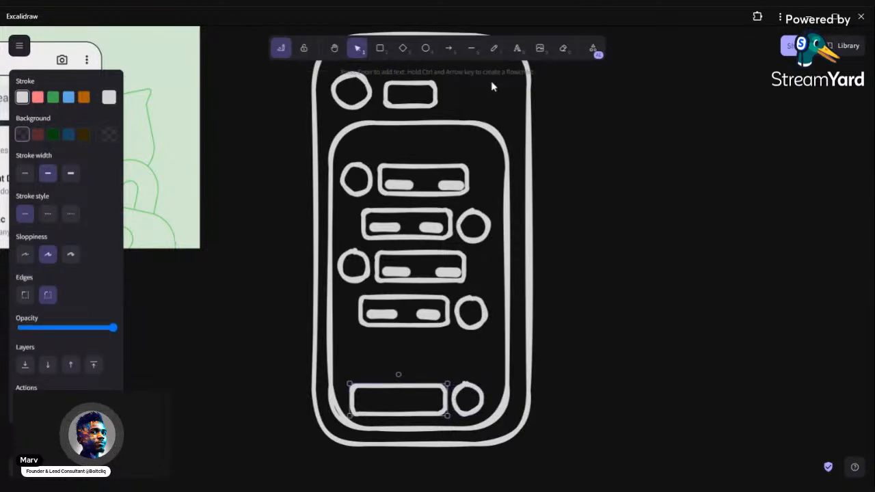
scroll(467, 243, up, 3)
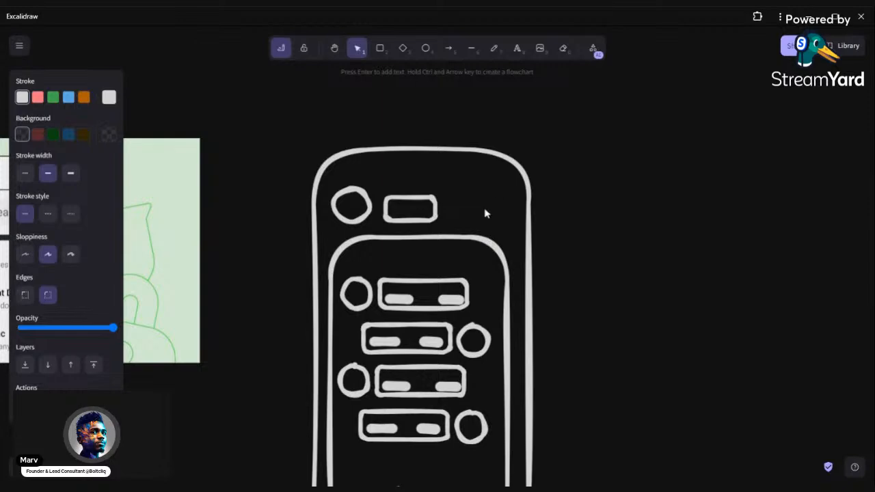
click(427, 198)
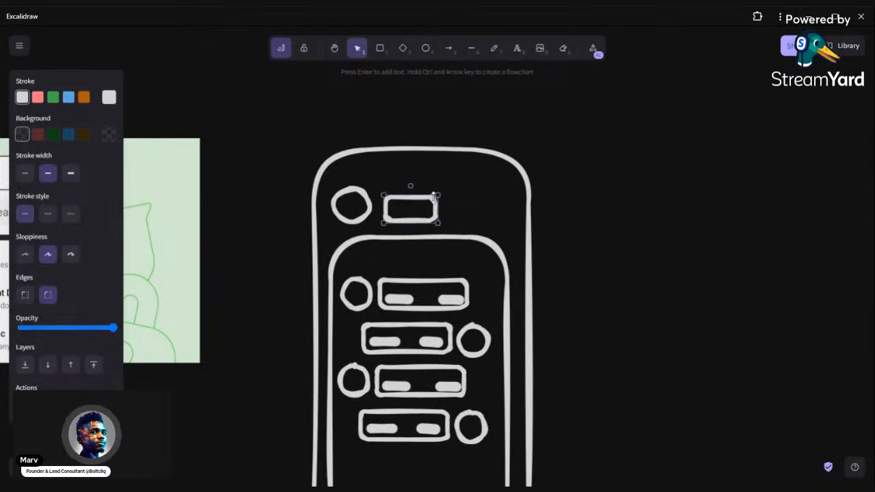
scroll(560, 223, down, 3)
scroll(564, 225, up, 2)
click(500, 222)
drag(500, 222, 506, 235)
click(554, 234)
scroll(501, 242, up, 2)
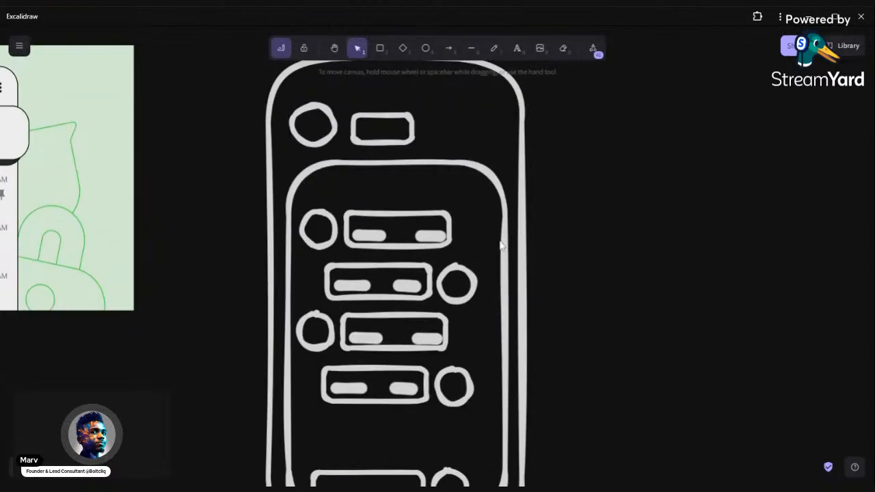
scroll(462, 255, up, 2)
scroll(523, 269, down, 4)
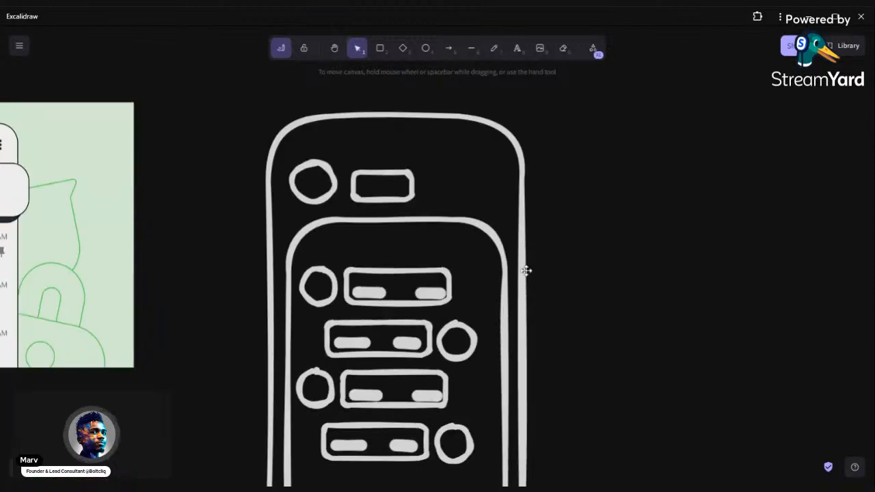
drag(244, 143, 571, 258)
click(548, 288)
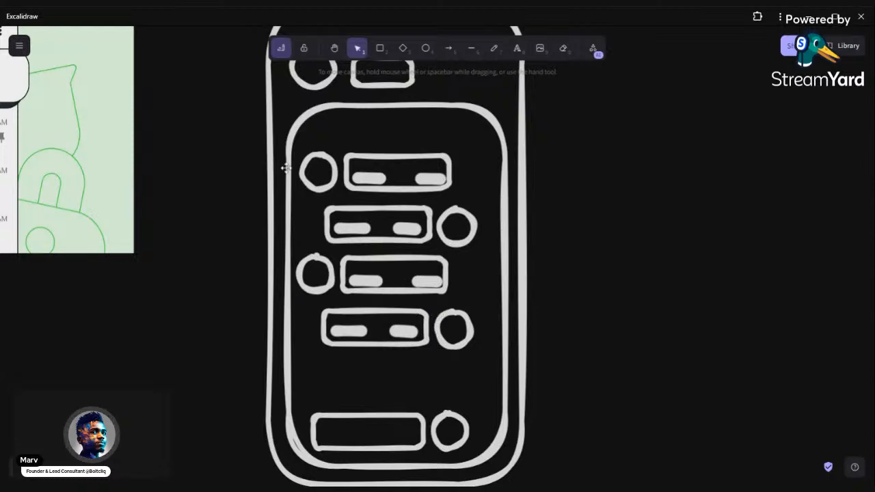
Shift the first message row, including its circle and bars, slightly to the right
drag(223, 130, 484, 212)
mouse_move(387, 194)
mouse_down()
mouse_move(397, 196)
mouse_move(390, 195)
mouse_up()
click(584, 227)
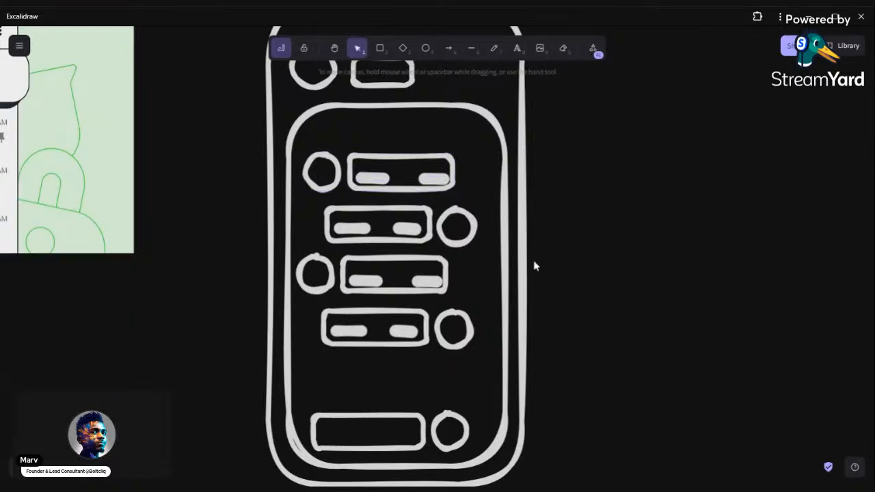
scroll(523, 273, up, 4)
scroll(312, 266, down, 4)
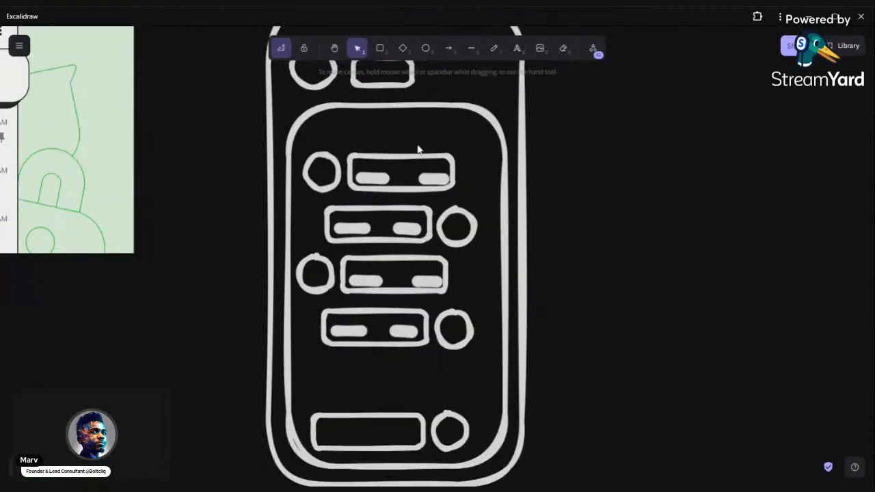
scroll(571, 270, up, 1)
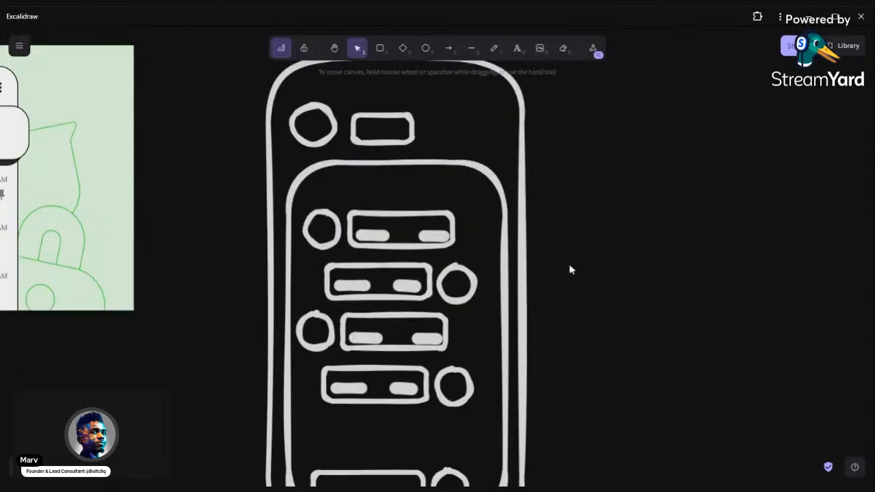
scroll(240, 95, up, 1)
drag(240, 95, 600, 339)
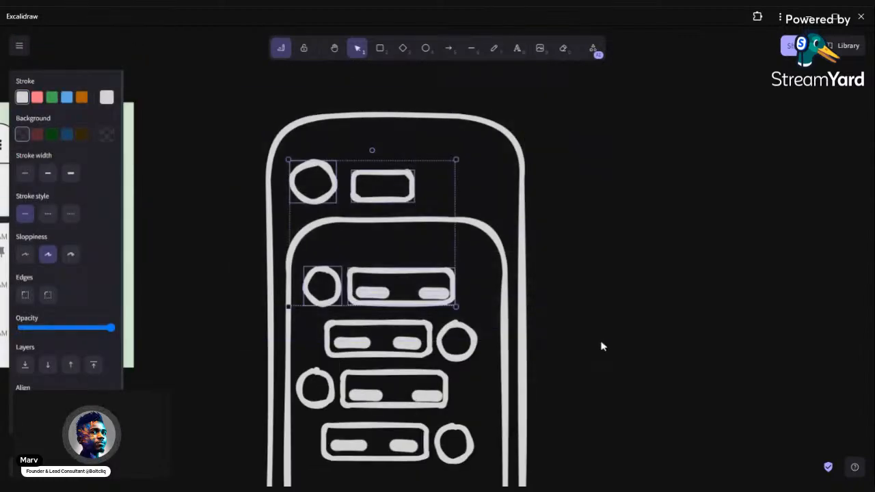
scroll(602, 364, down, 2)
click(586, 330)
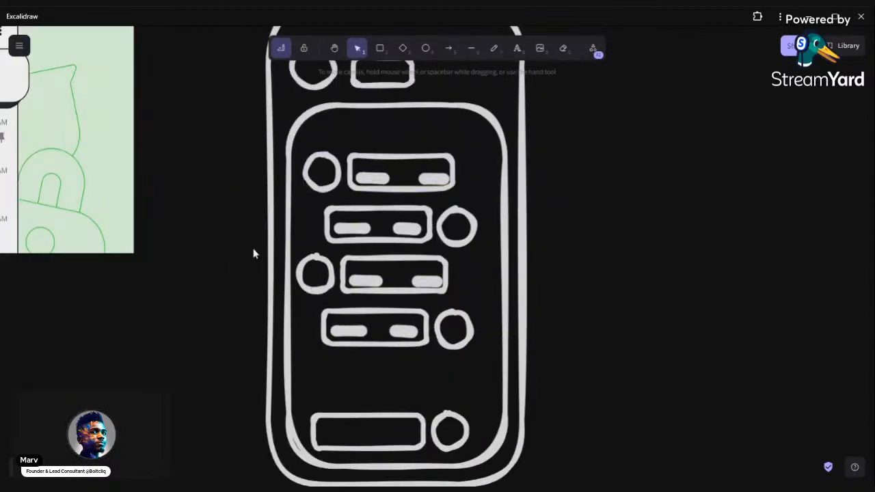
drag(244, 231, 508, 312)
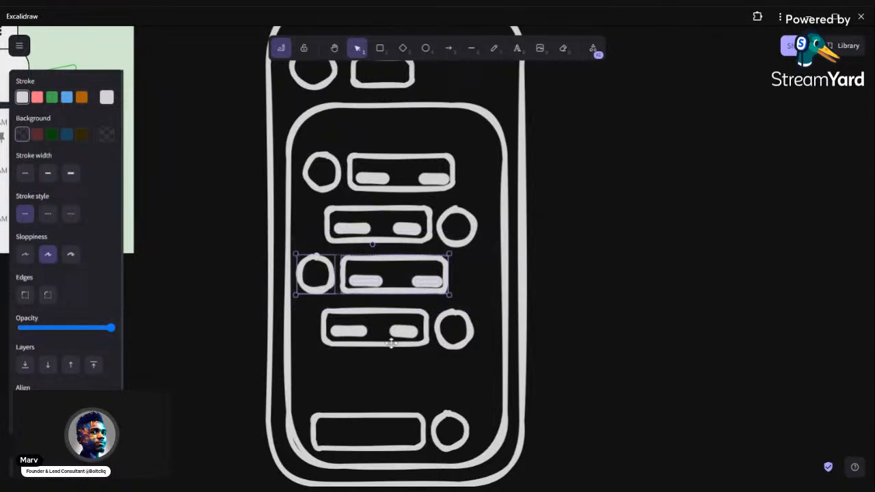
scroll(390, 343, down, 1)
drag(245, 246, 505, 311)
click(601, 296)
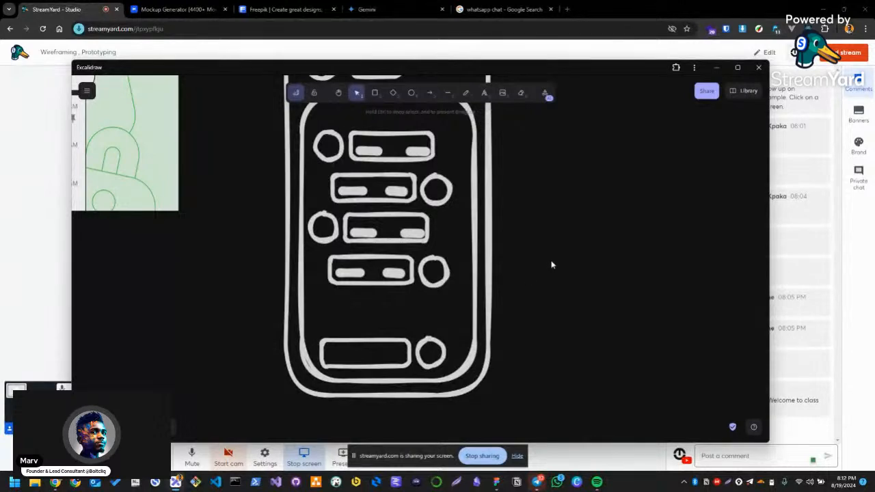
drag(524, 251, 572, 299)
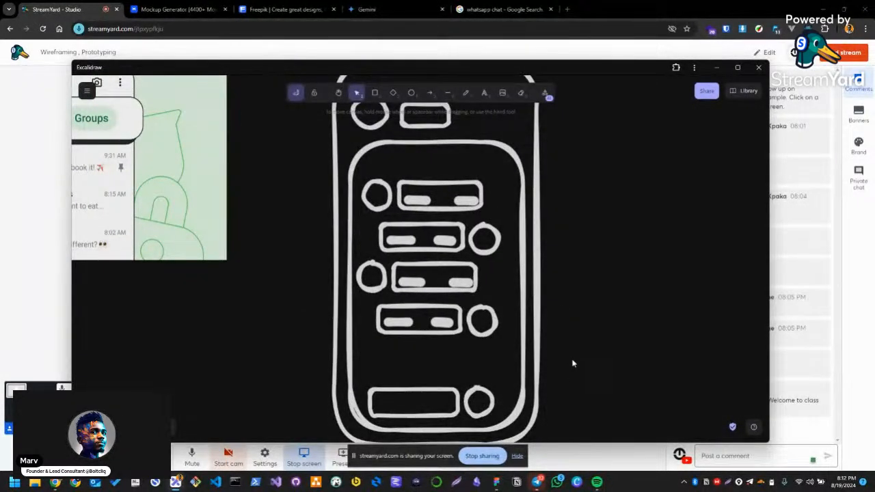
drag(642, 78, 619, 65)
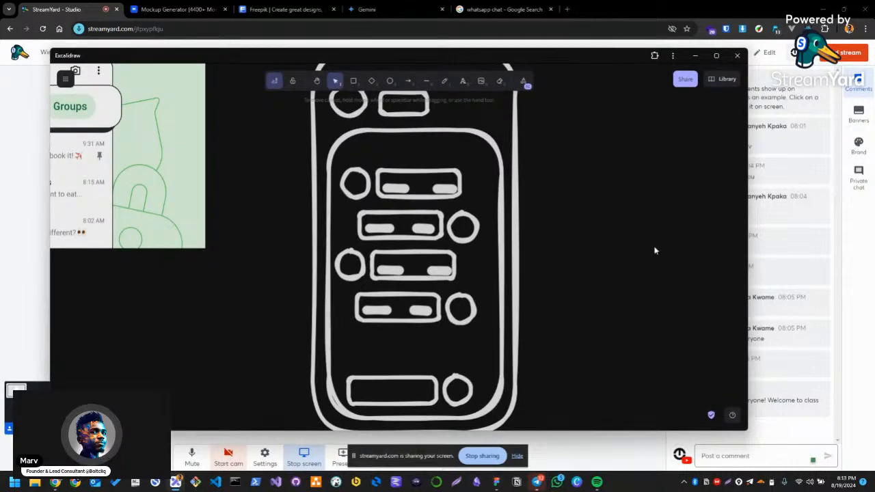
scroll(519, 195, down, 8)
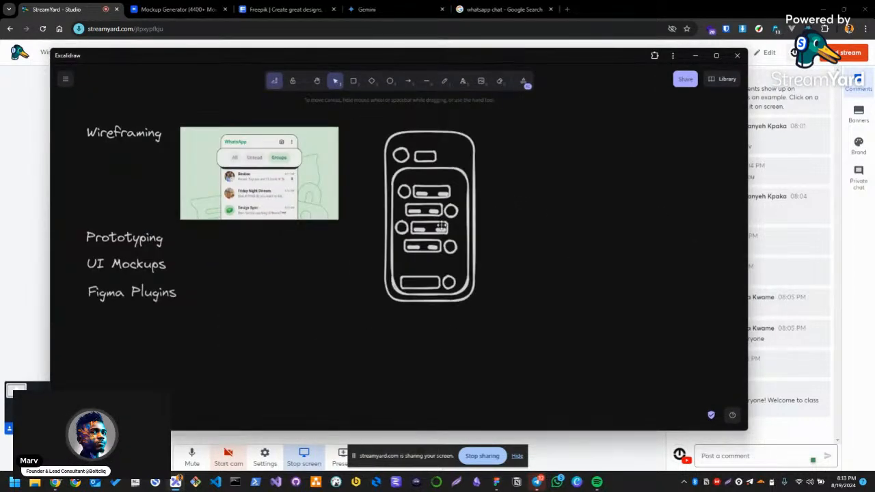
scroll(431, 230, up, 2)
scroll(429, 230, up, 1)
Switch to Figma and bring up the Community page for the UI Faces plugin
key(alt+Tab)
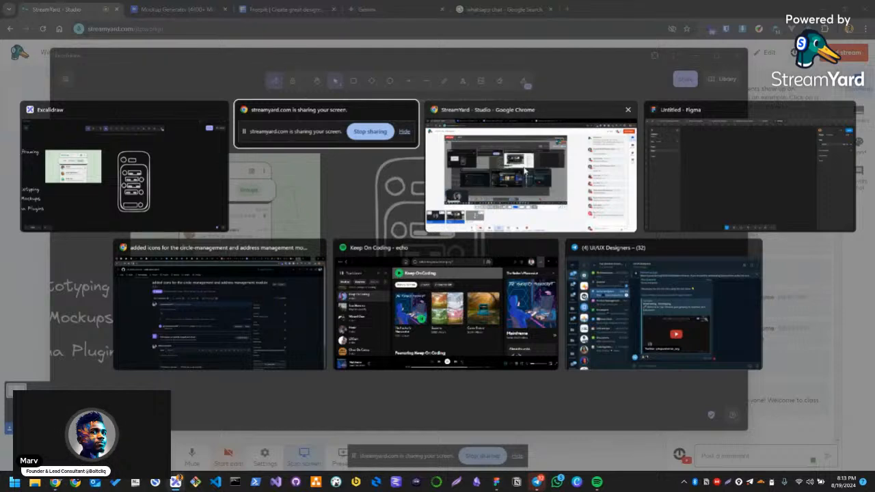
key(alt+Tab)
key(alt+Tab)
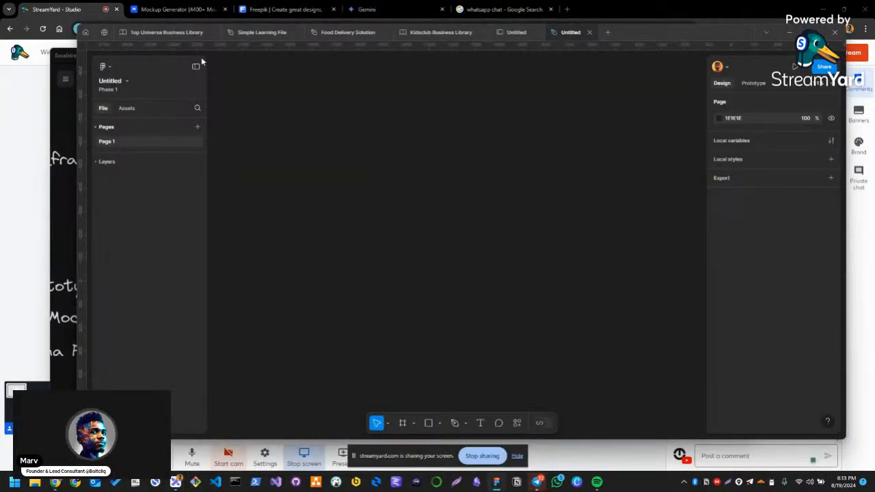
click(104, 34)
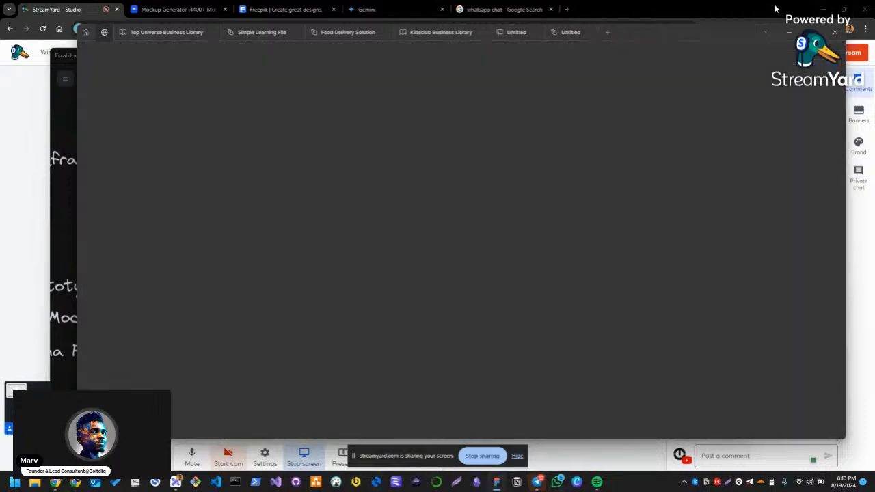
Set the Windows display scale to 125% (Recommended) and close the display settings
double_click(775, 8)
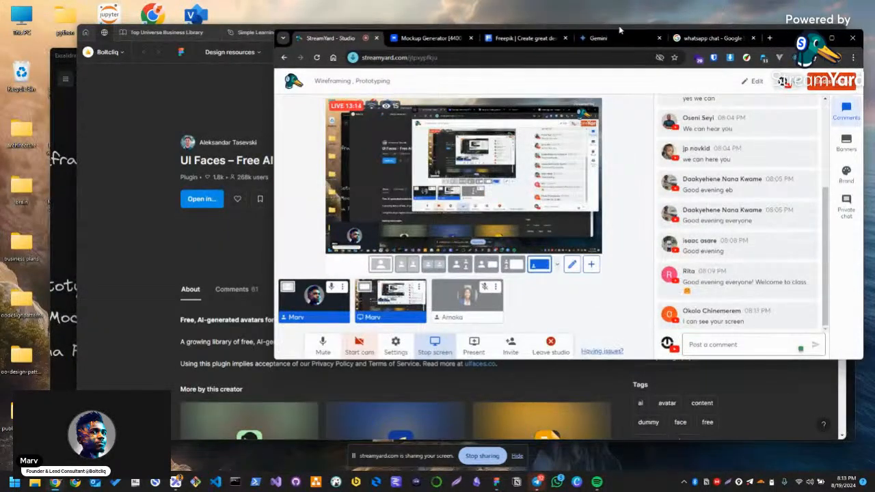
click(714, 39)
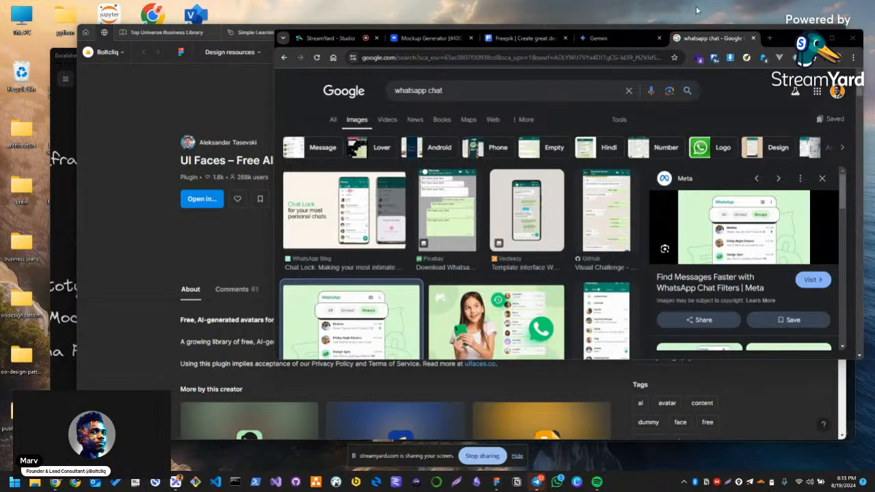
right_click(697, 9)
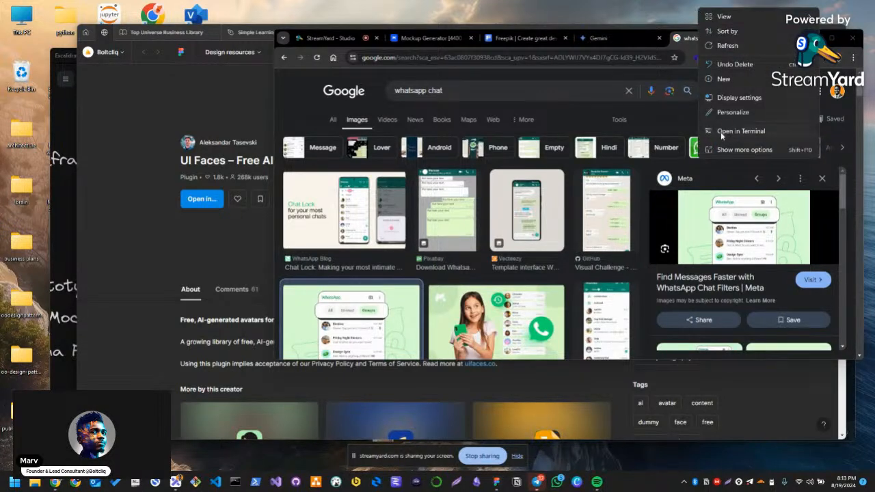
click(730, 99)
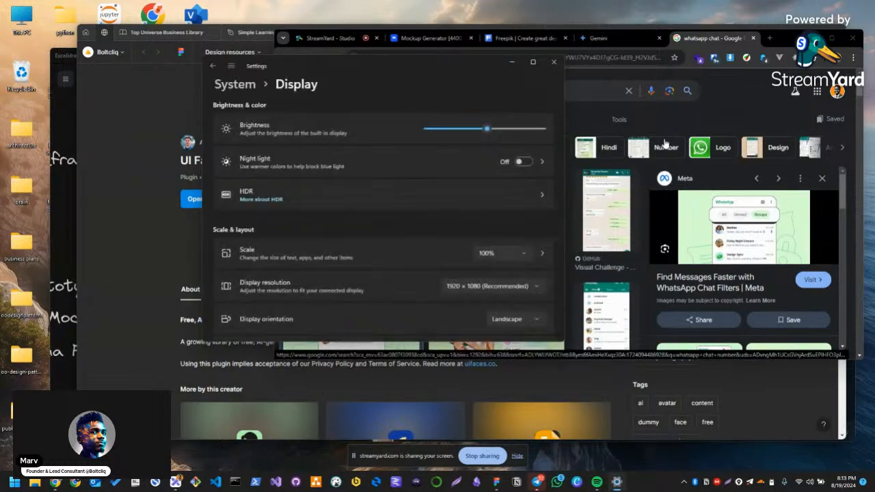
click(489, 254)
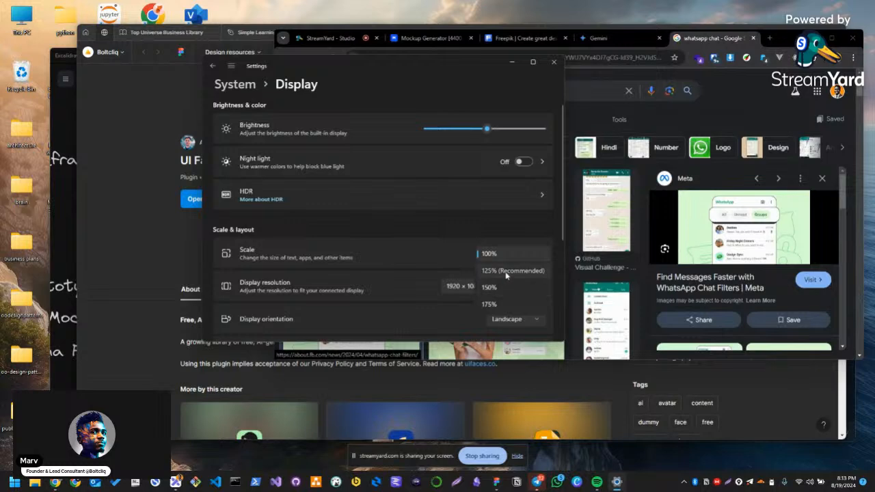
click(506, 271)
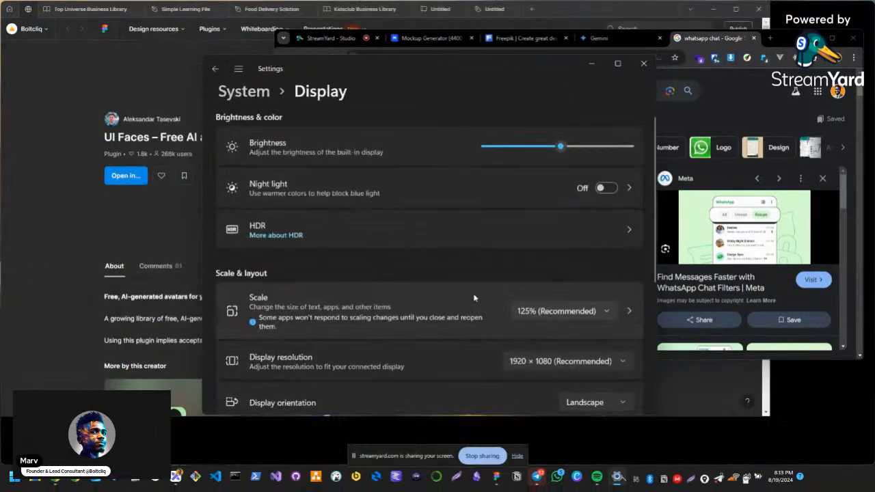
click(642, 89)
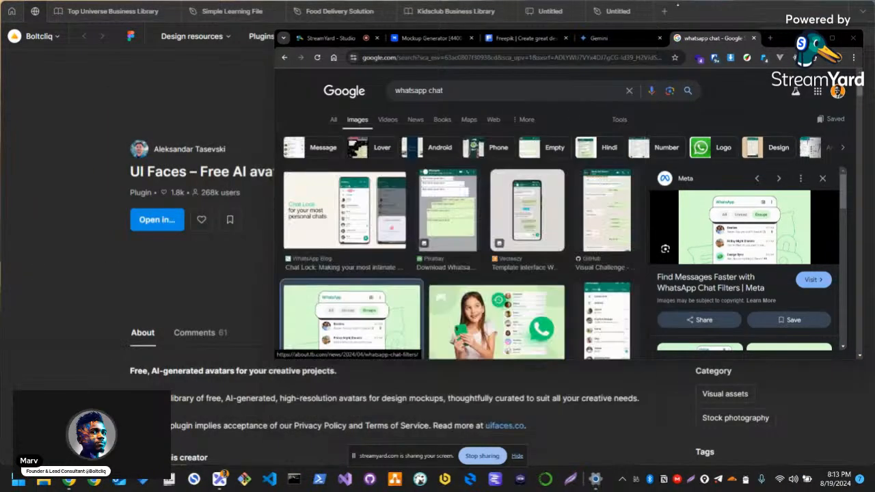
Return to the Figma Community page and search it for "wireframing"
click(725, 16)
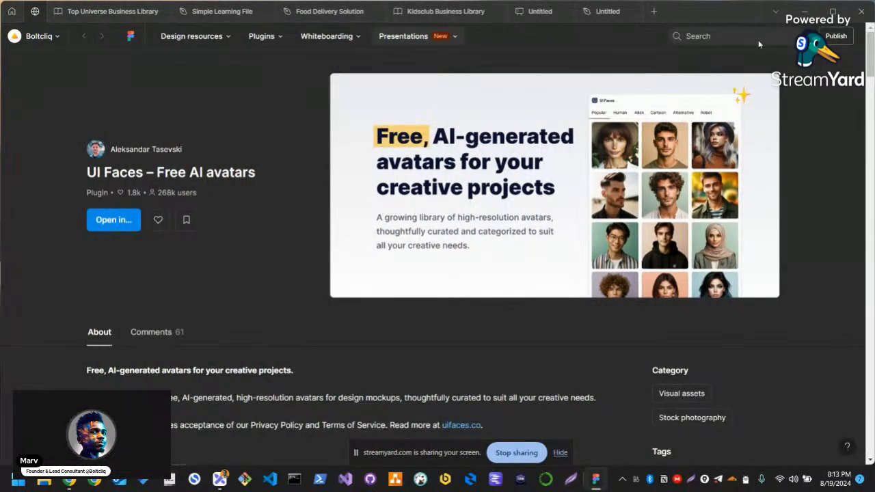
click(696, 34)
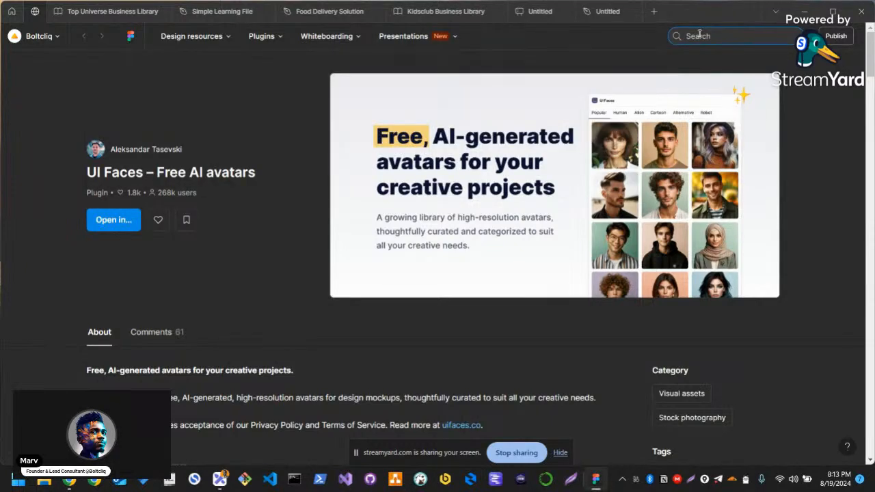
text(wirefra)
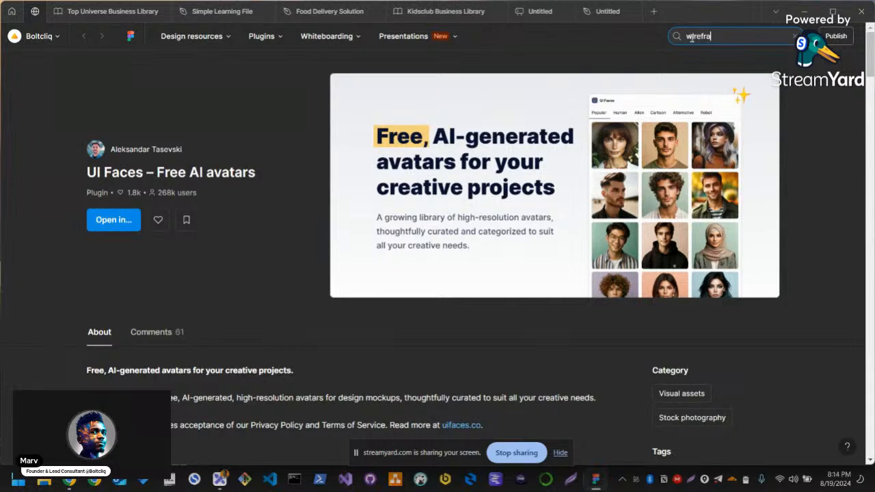
text(ming)
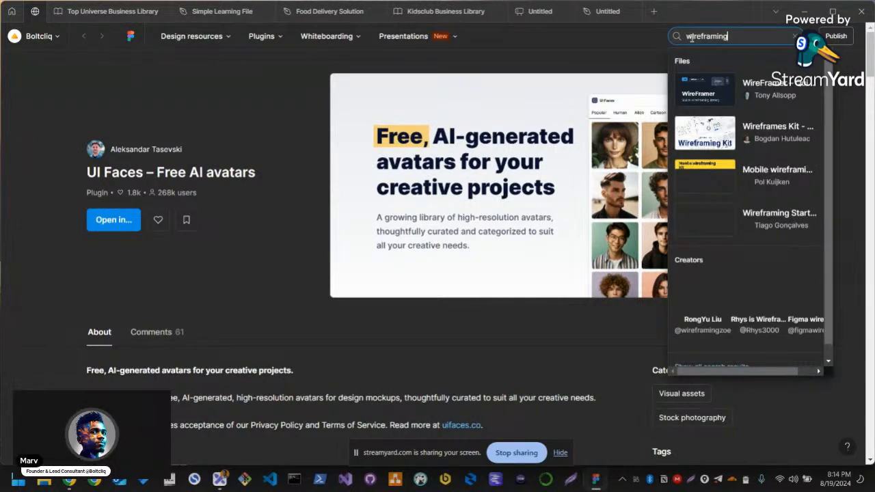
key(Return)
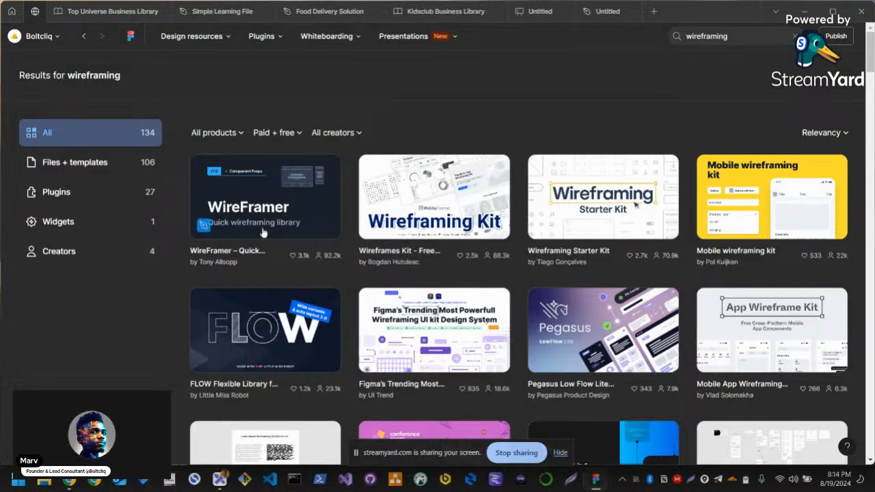
Open the WireFramer – Quick wireframing library community file in Figma and hide the screen-sharing notice
click(418, 344)
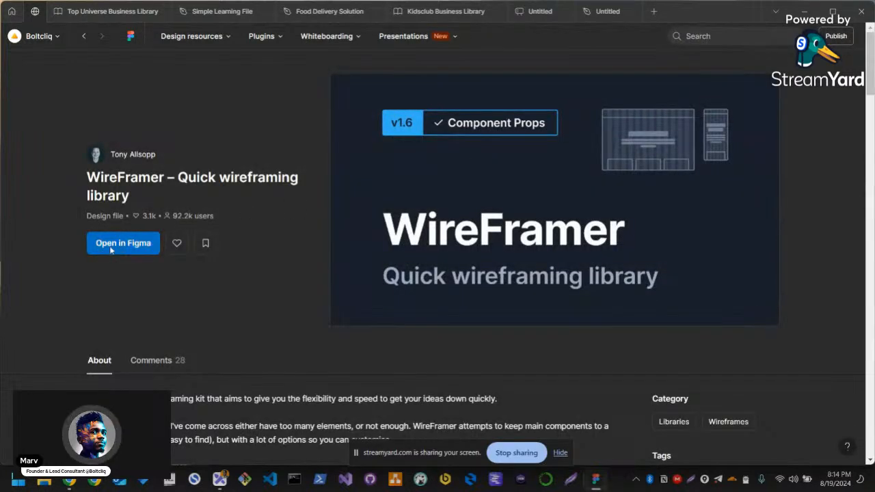
click(110, 250)
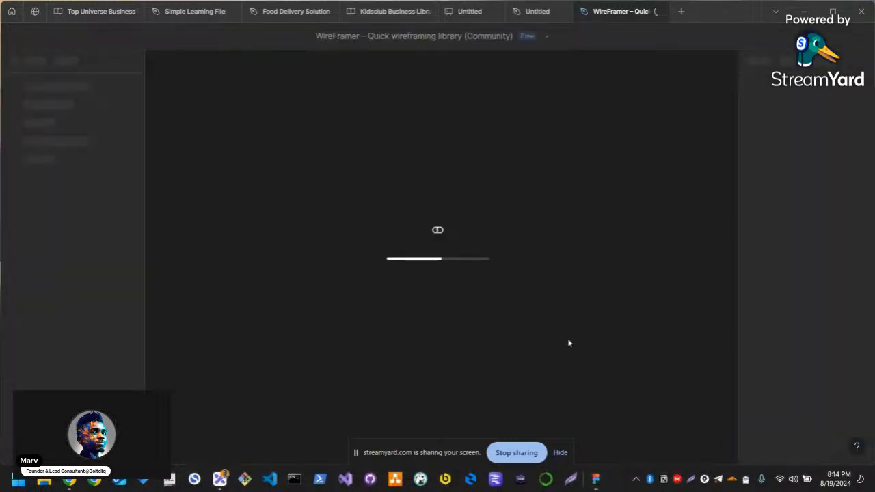
click(561, 453)
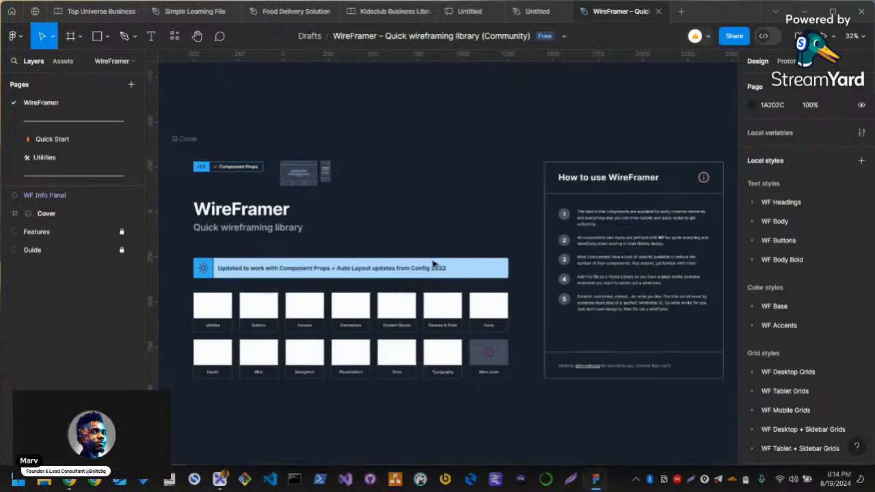
Look over the WireFramer cover and the How to use WireFramer guide beside it
scroll(295, 233, down, 2)
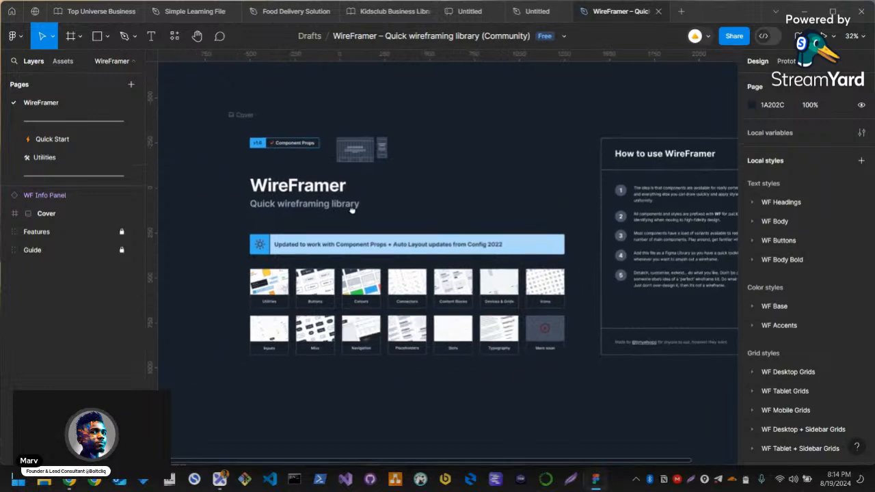
scroll(410, 210, right, 3)
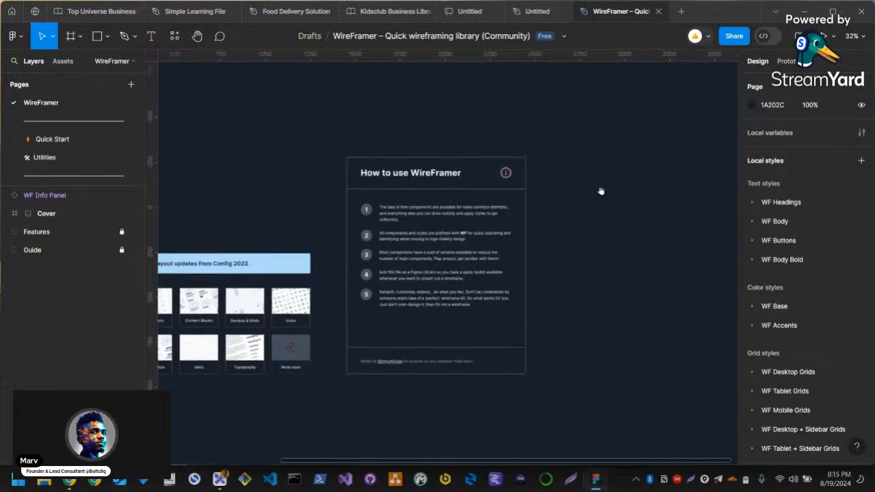
scroll(418, 205, left, 2)
scroll(422, 200, left, 2)
scroll(426, 198, left, 2)
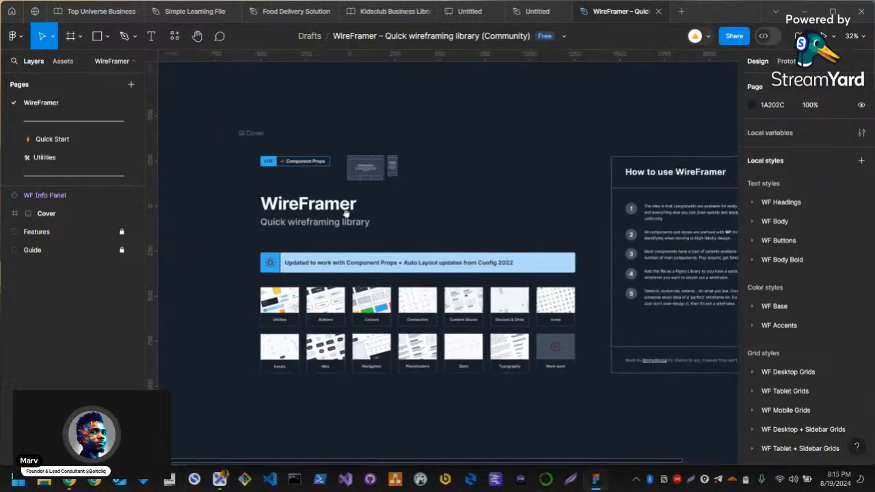
Open the library's Buttons page and examine its button, icon button and drop-down components
scroll(81, 140, down, 2)
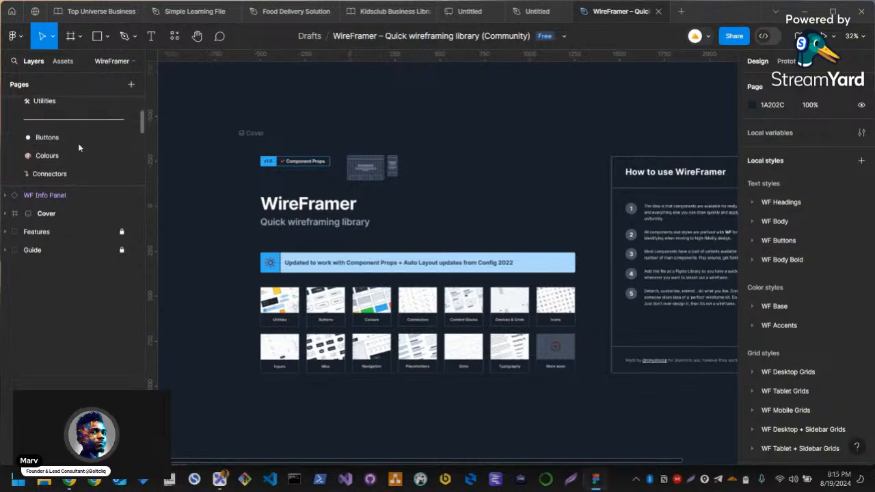
click(47, 137)
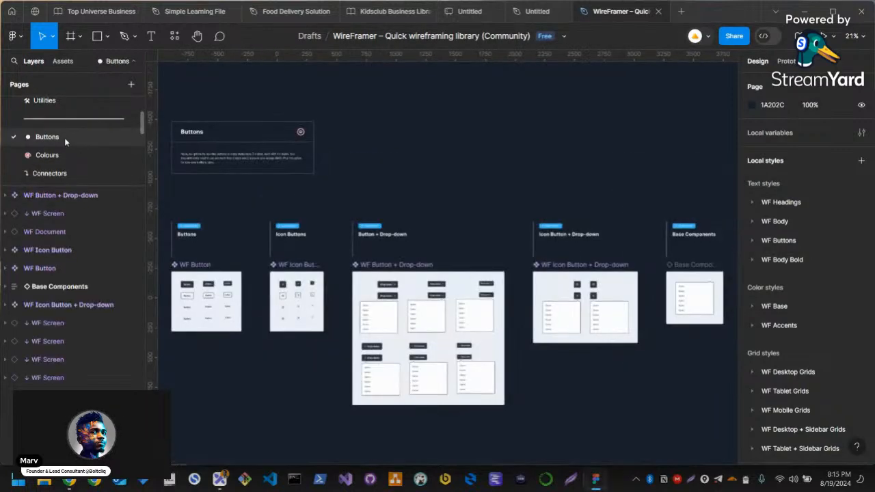
scroll(369, 322, up, 3)
scroll(448, 307, up, 3)
scroll(217, 270, down, 3)
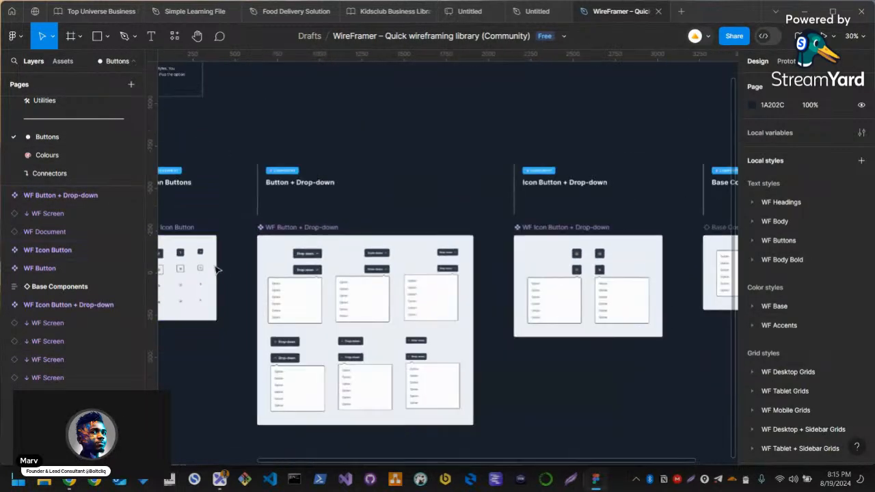
drag(213, 271, 438, 274)
scroll(437, 275, right, 5)
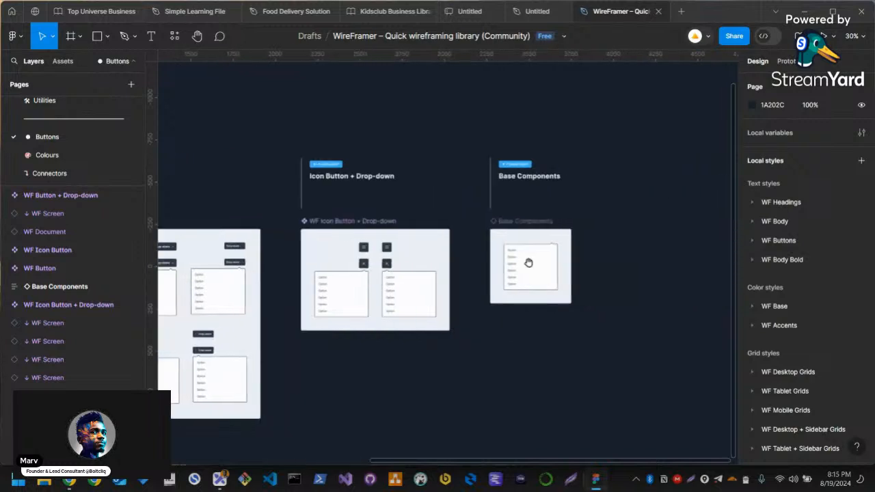
scroll(445, 289, left, 2)
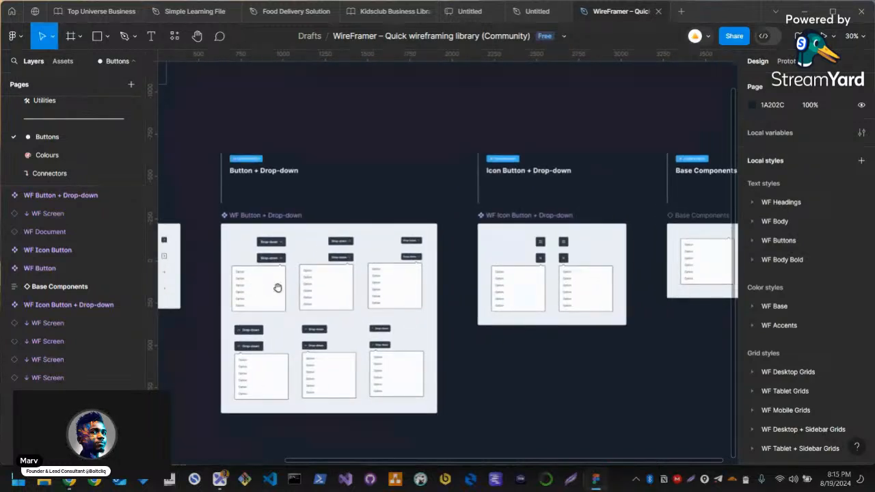
scroll(273, 287, left, 2)
drag(273, 287, 439, 287)
scroll(280, 273, up, 5)
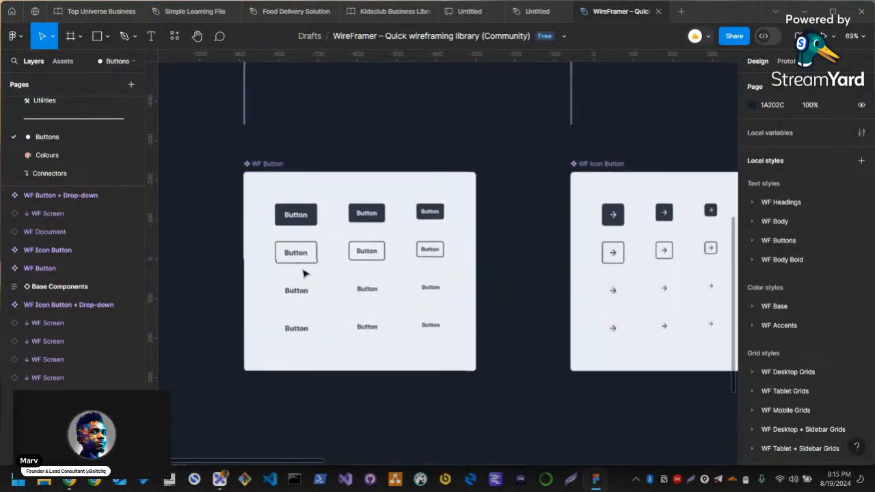
Open the Colours page and view the Base Colours and Accent Colours swatches
click(47, 155)
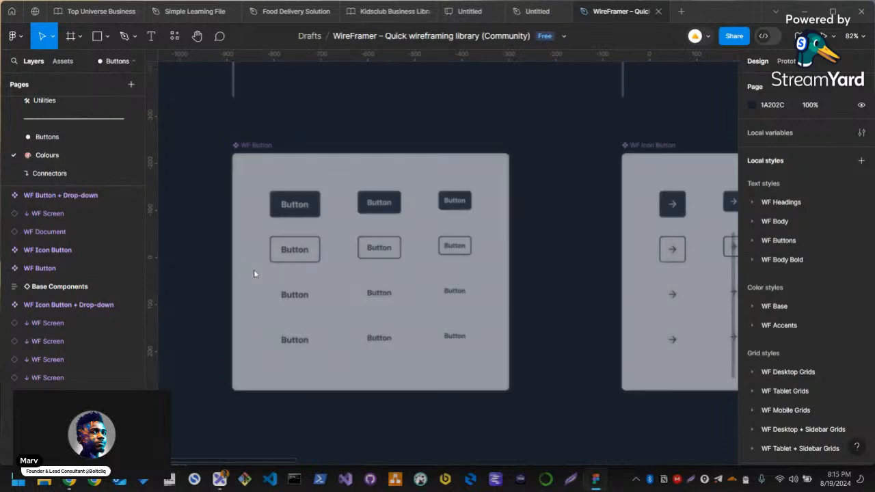
scroll(300, 348, down, 1)
scroll(259, 328, up, 1)
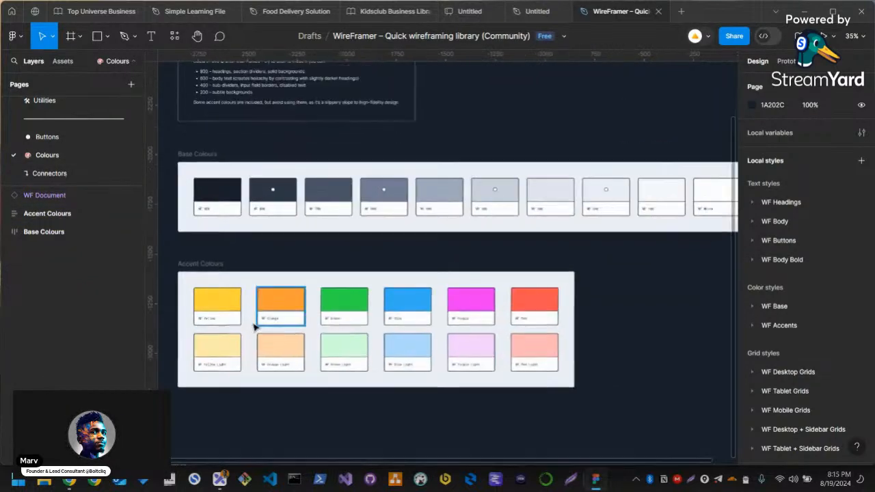
scroll(260, 325, left, 1)
Open the Devices & Grids page and look through the device frames up to the Mobile Grids
scroll(75, 174, down, 2)
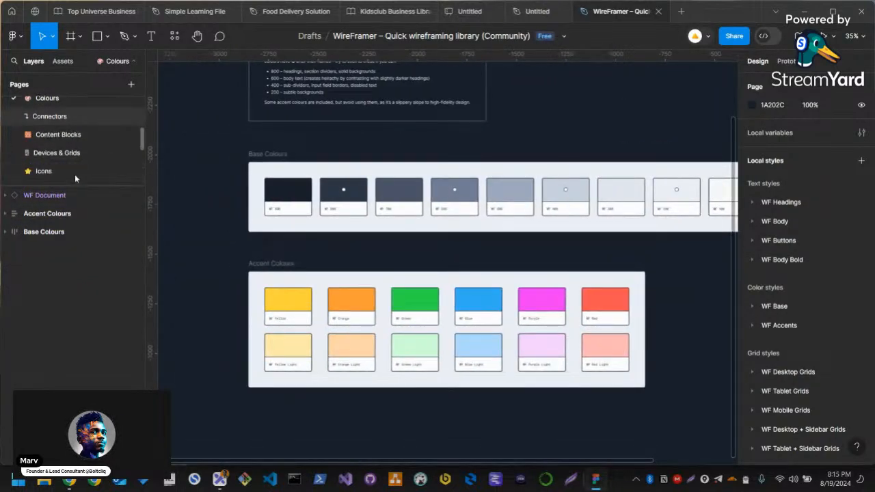
click(73, 152)
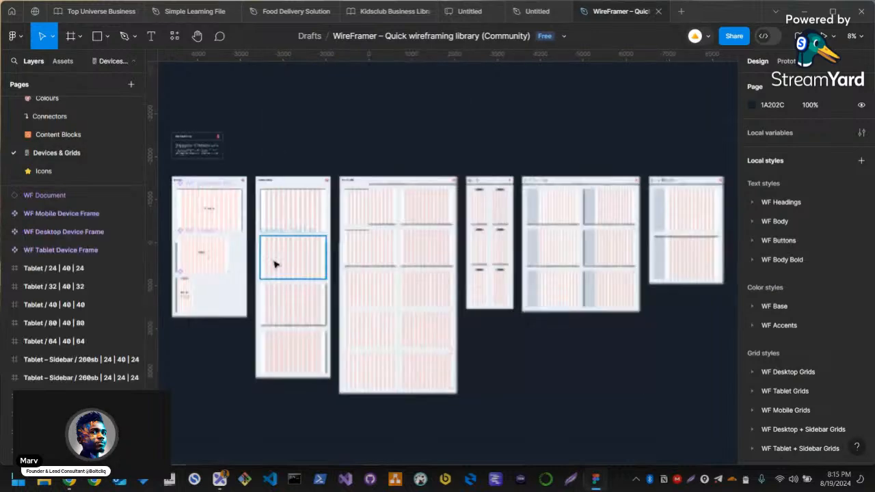
scroll(275, 201, up, 5)
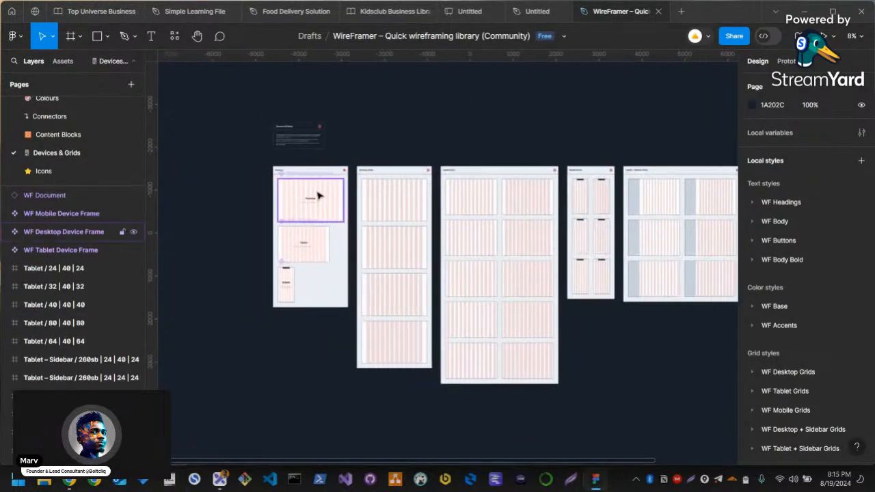
scroll(363, 253, down, 2)
scroll(537, 250, right, 10)
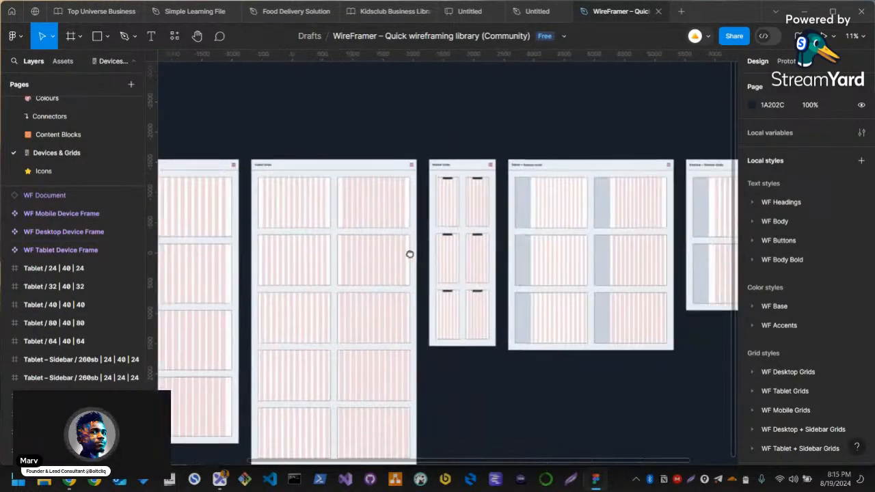
scroll(430, 207, up, 5)
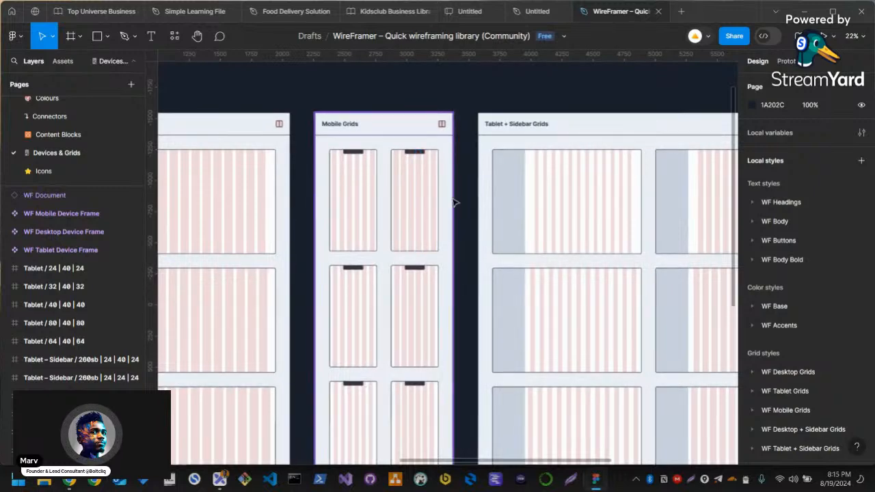
Select the Mobile / 16 | 16 | 16 frame in Mobile Grids and inspect it up close
click(423, 224)
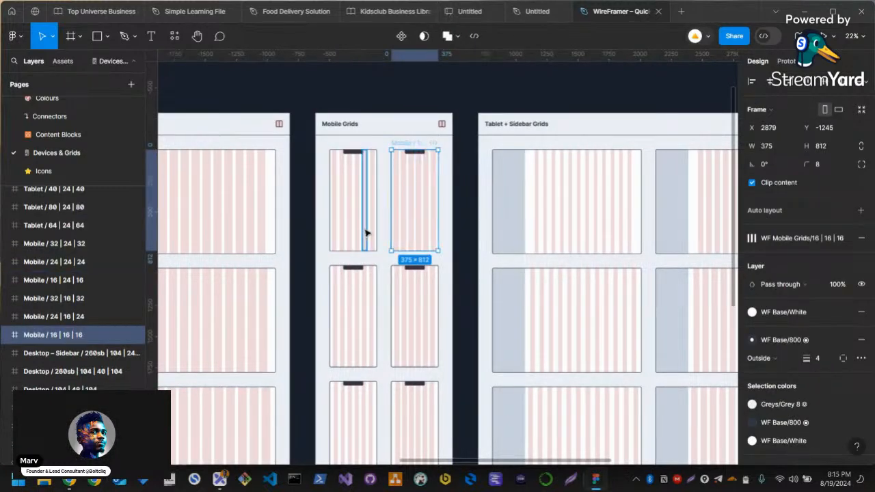
scroll(421, 182, left, 1)
scroll(429, 181, up, 5)
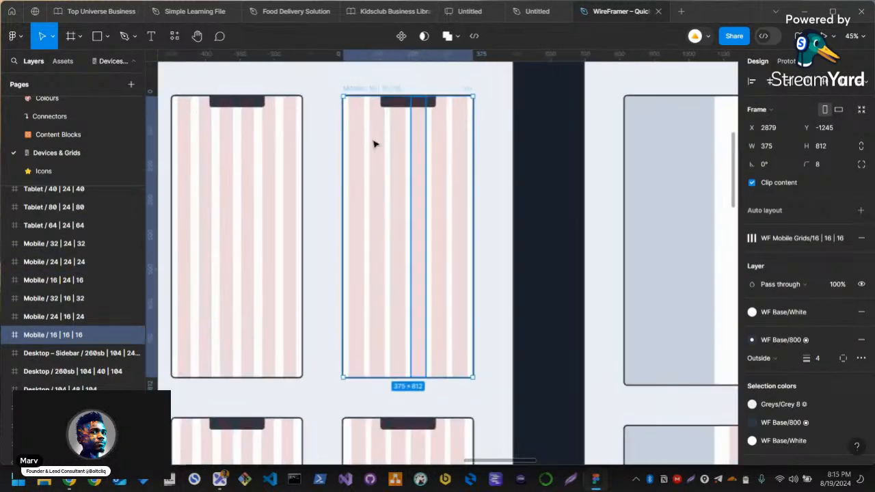
Open the Placeholders page and view its image, body text and heading placeholders
scroll(71, 158, down, 3)
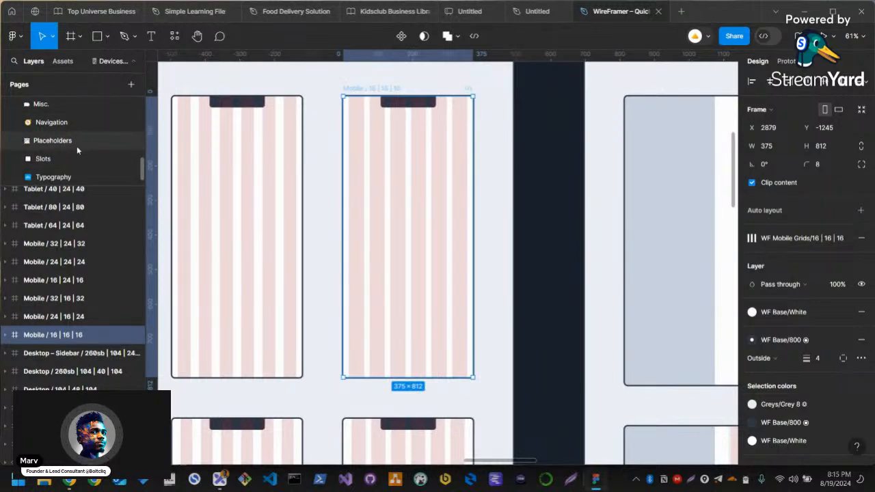
click(102, 146)
scroll(447, 240, up, 4)
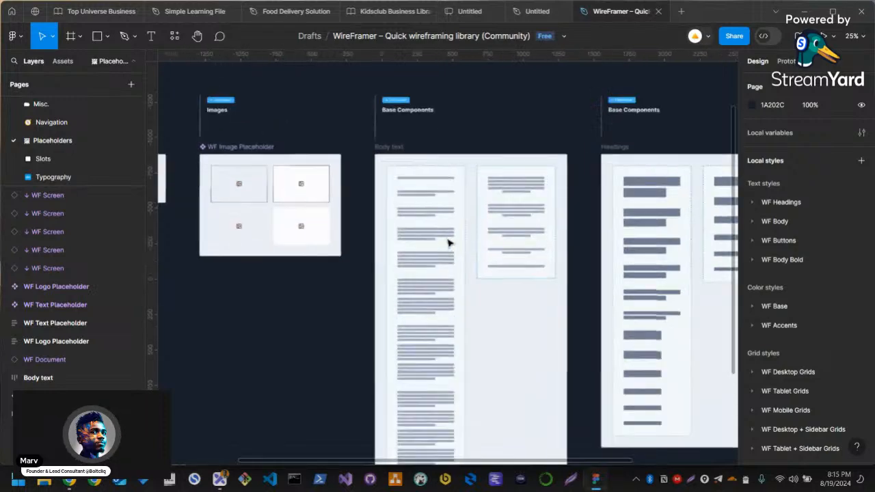
Examine the Placeholders page, including the line and paragraph placeholders in the Body text frame up close
scroll(490, 271, down, 5)
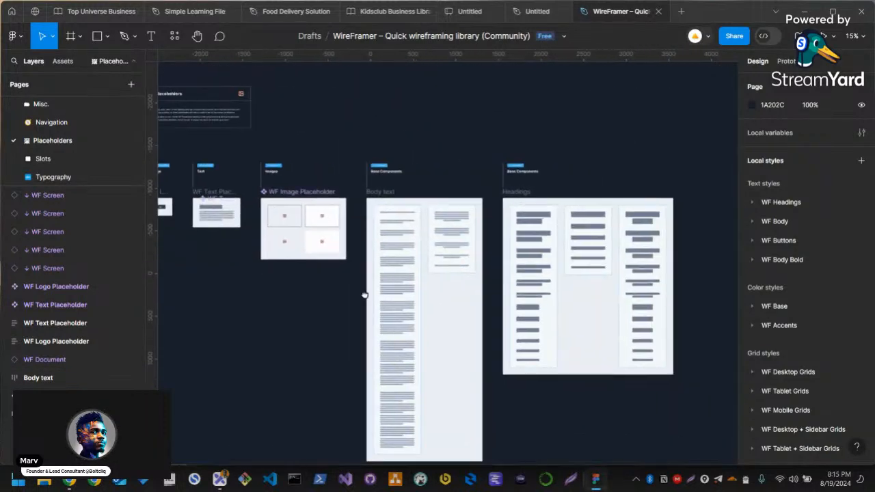
scroll(410, 291, left, 5)
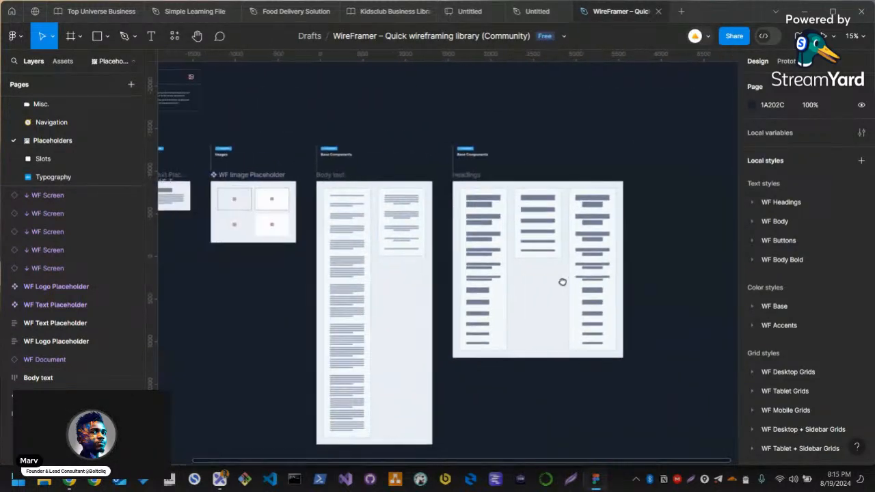
scroll(372, 340, down, 1)
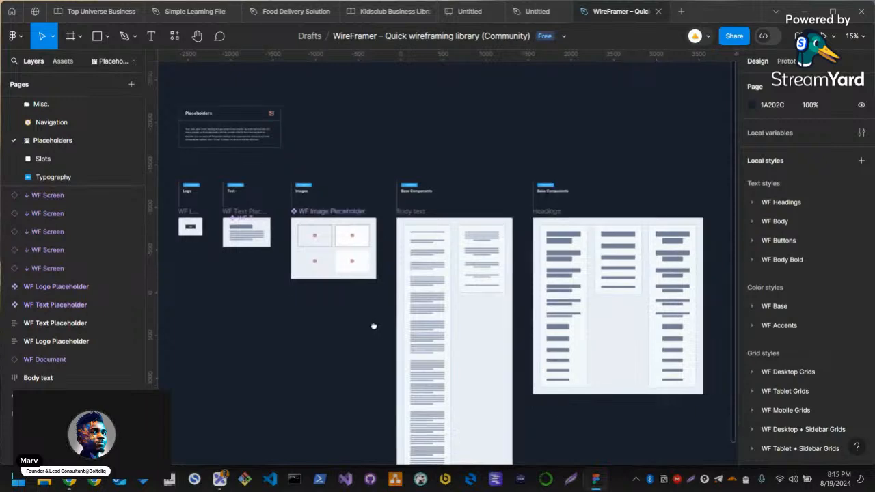
scroll(431, 274, up, 5)
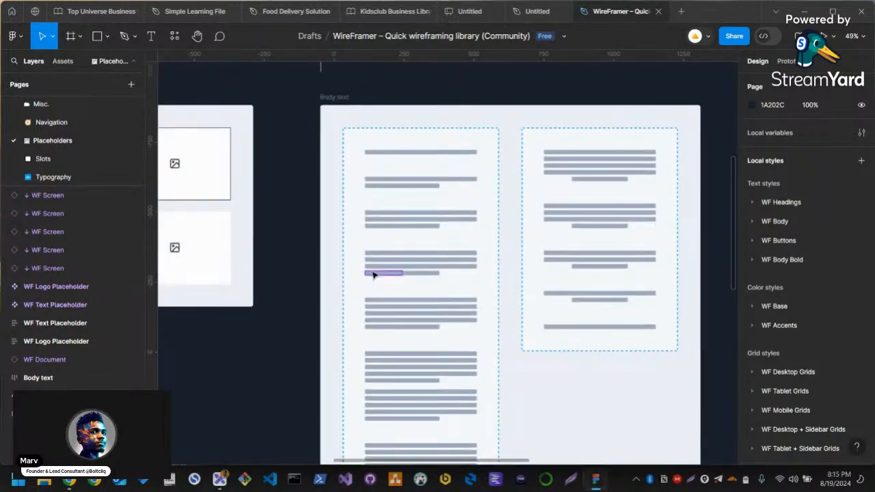
click(438, 269)
click(393, 271)
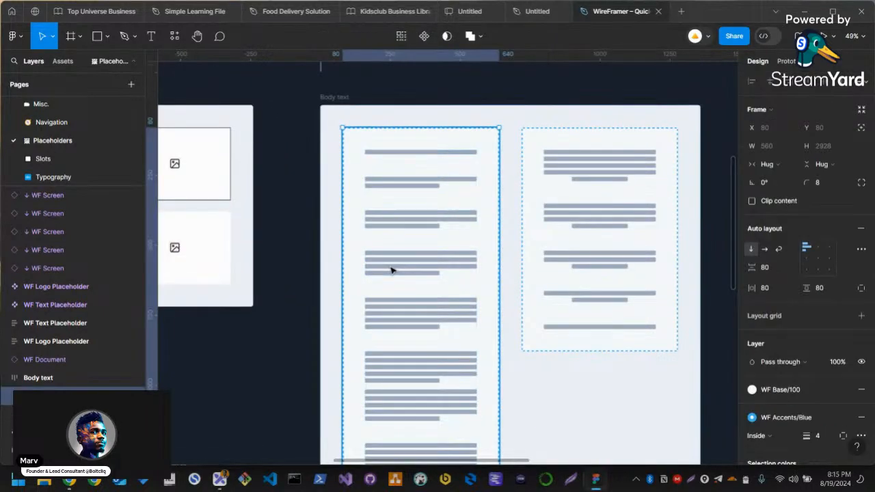
click(393, 270)
click(231, 342)
drag(230, 342, 453, 175)
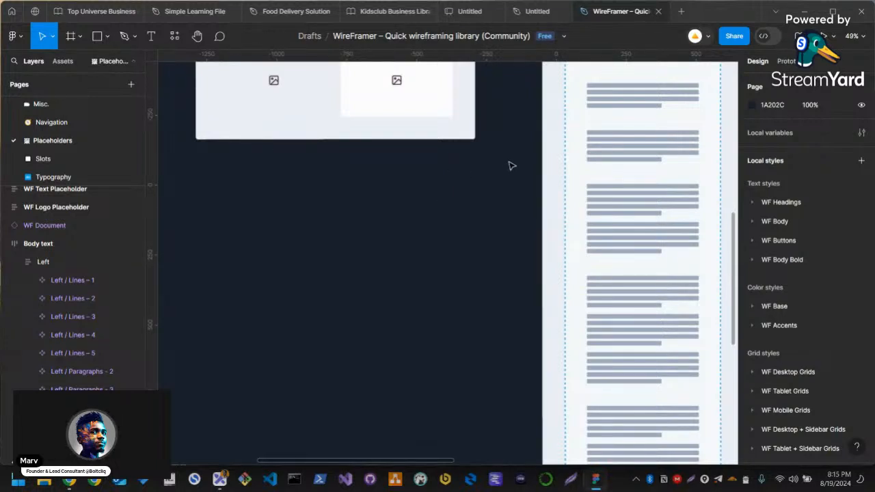
Return to the Devices & Grids page and select the whole Mobile / 16 | 16 | 16 frame
key(f)
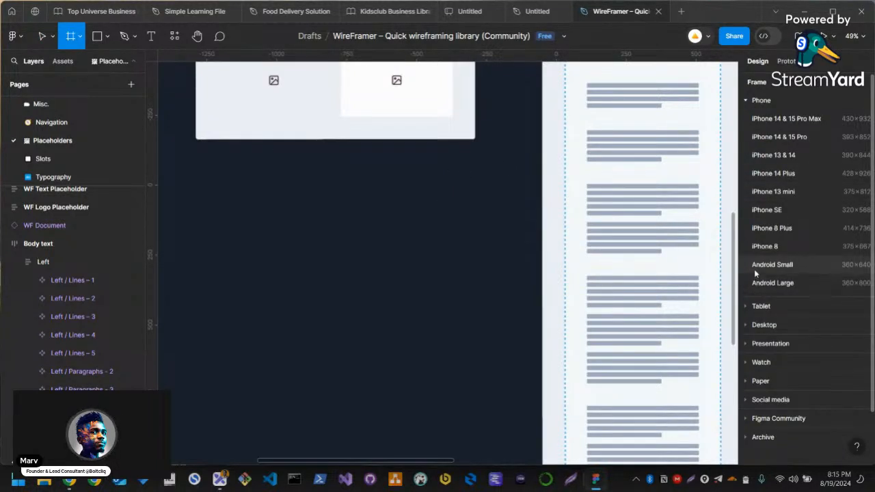
click(56, 143)
scroll(62, 157, up, 2)
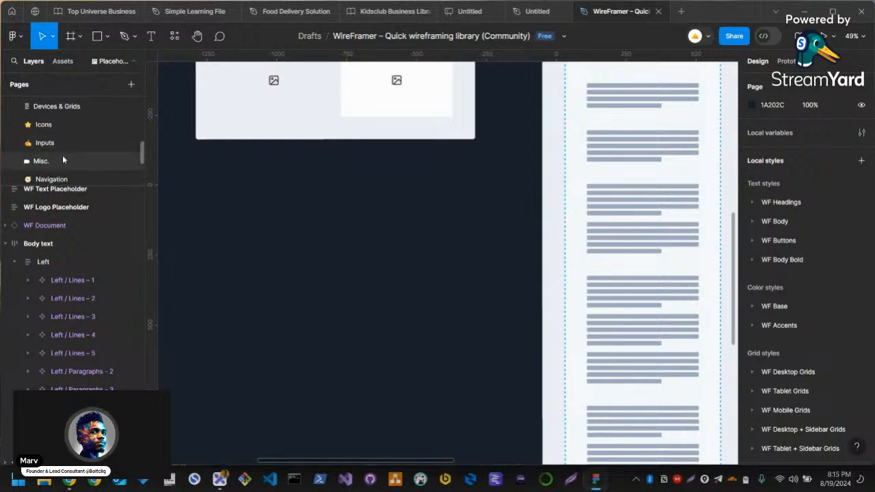
click(55, 165)
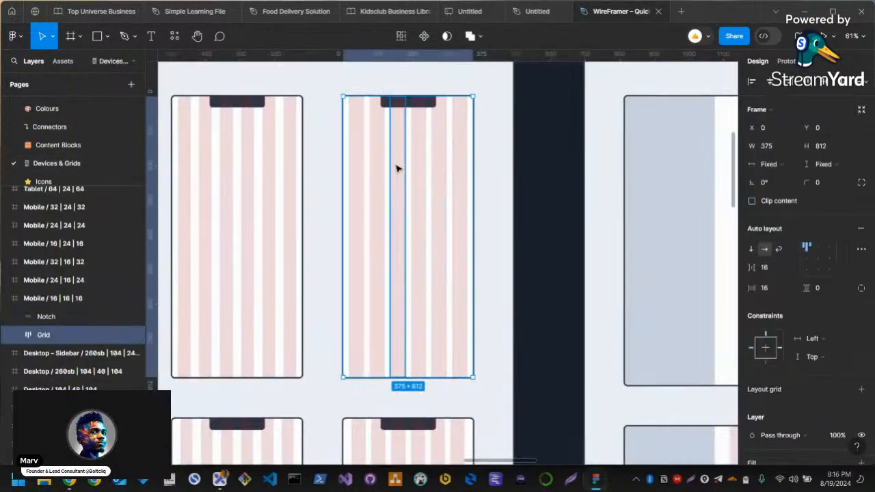
click(355, 87)
click(364, 91)
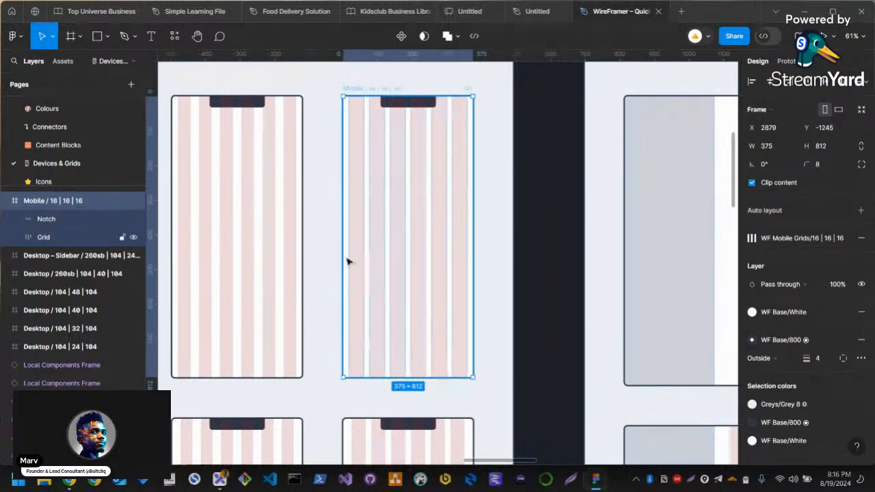
Place the Untitled design file right after the WireFramer file and paste the Mobile / 16 | 16 | 16 frame into it
drag(240, 238, 453, 207)
scroll(453, 207, down, 11)
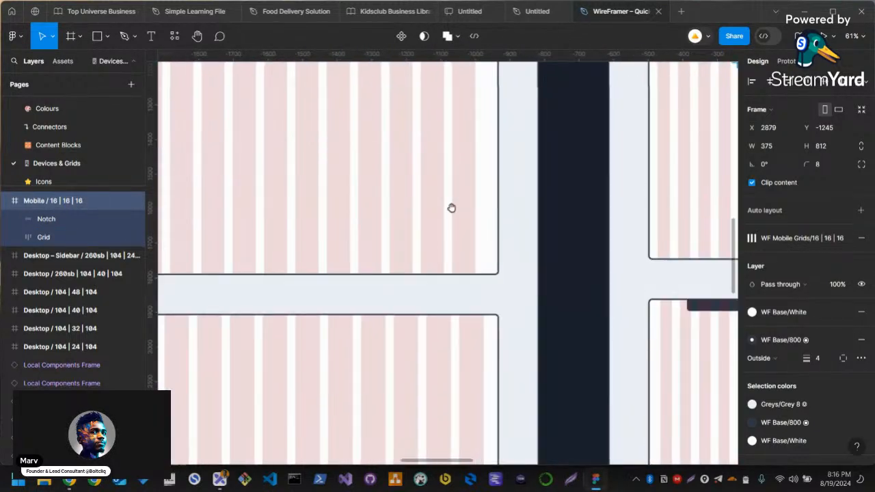
scroll(282, 216, up, 5)
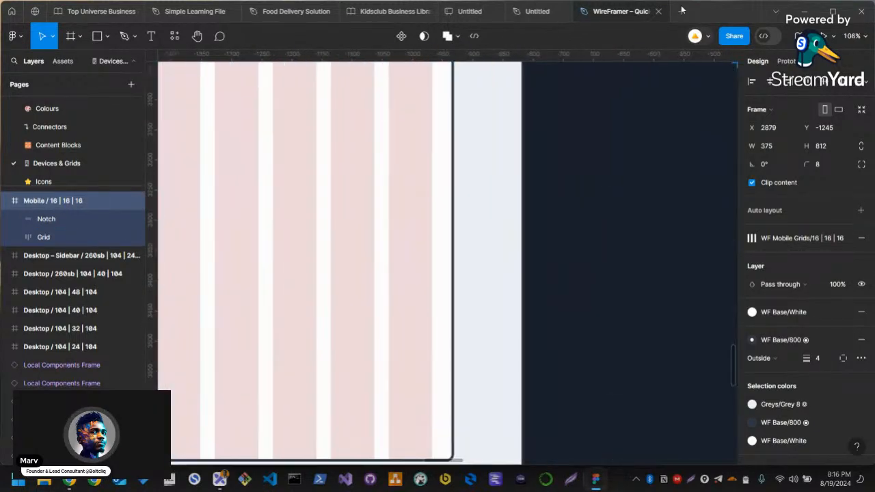
drag(550, 11, 654, 18)
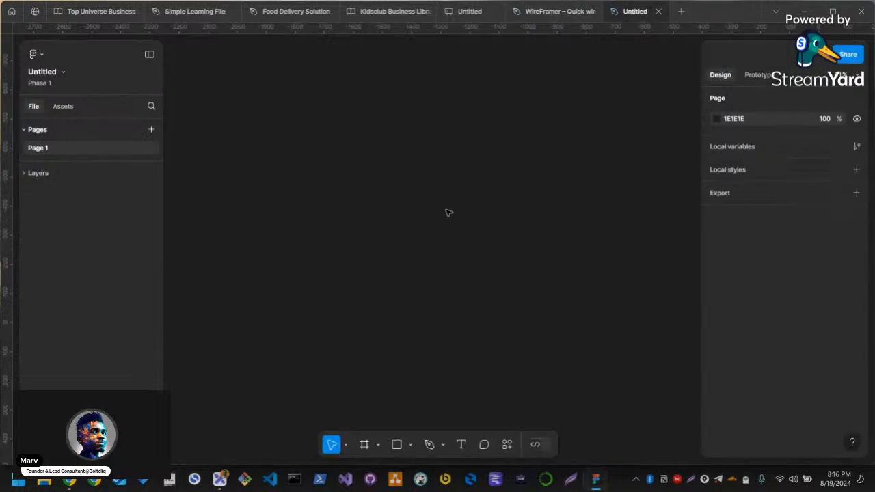
click(552, 12)
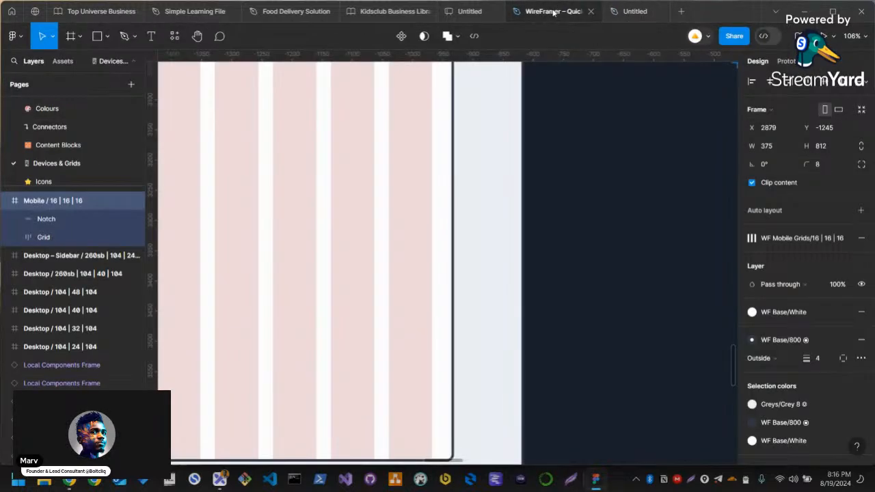
click(634, 17)
key(ctrl+v)
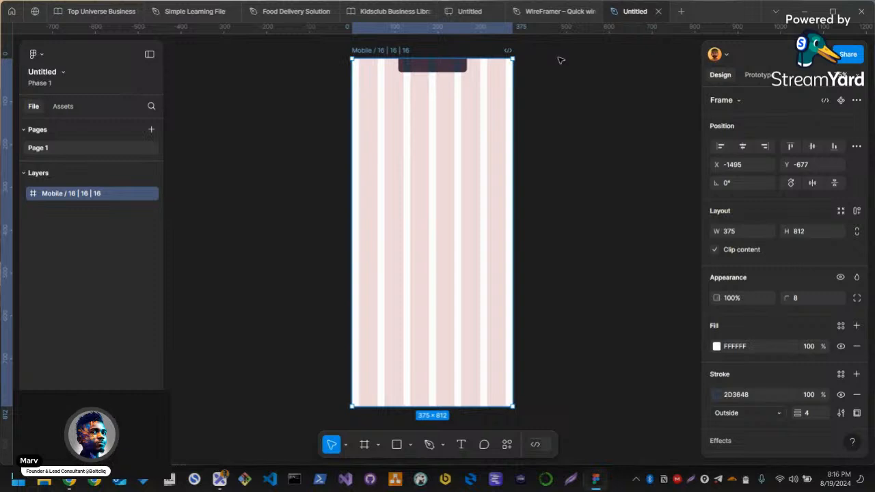
key(Delete)
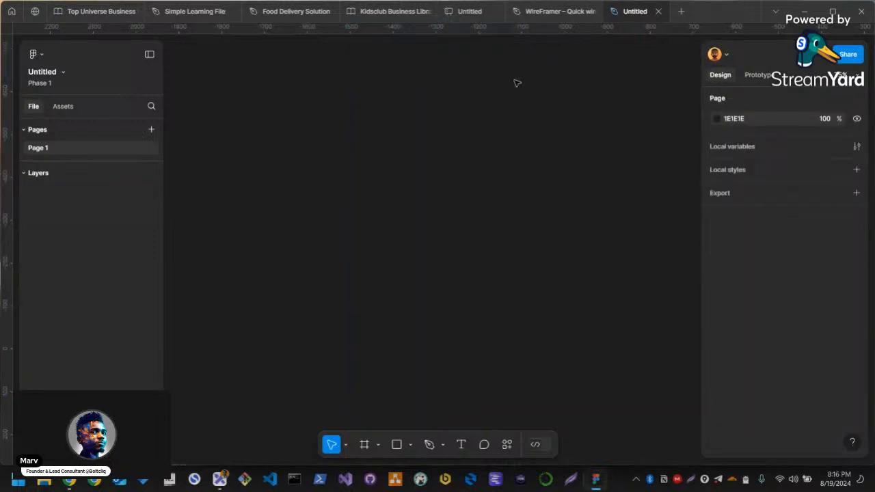
key(ctrl+z)
click(558, 134)
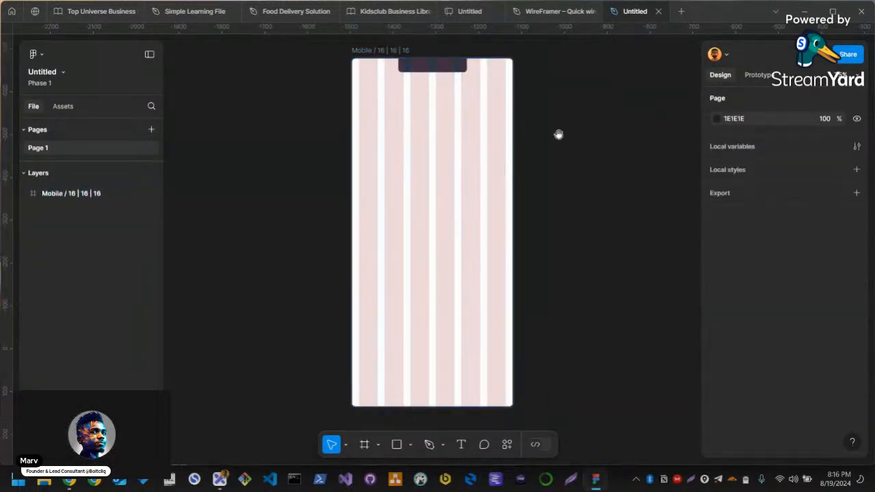
Select the pasted Mobile / 16 | 16 | 16 frame and hide its 6-column layout grid
click(386, 64)
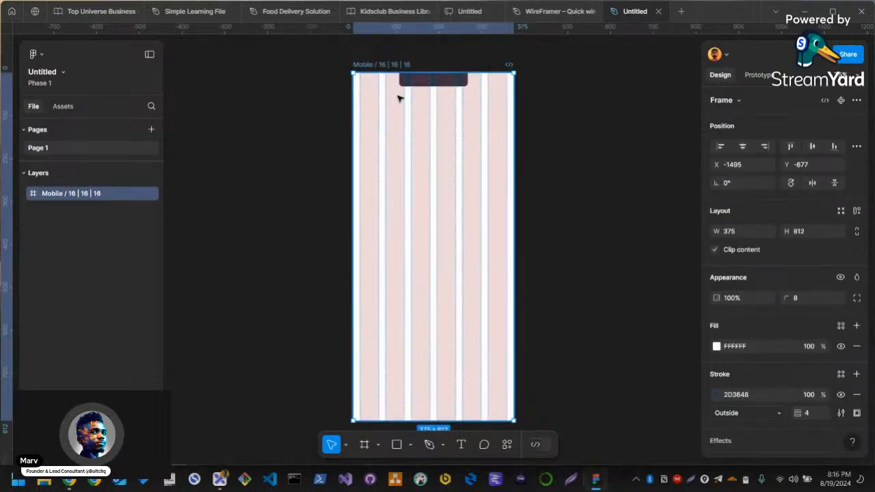
scroll(787, 326, down, 3)
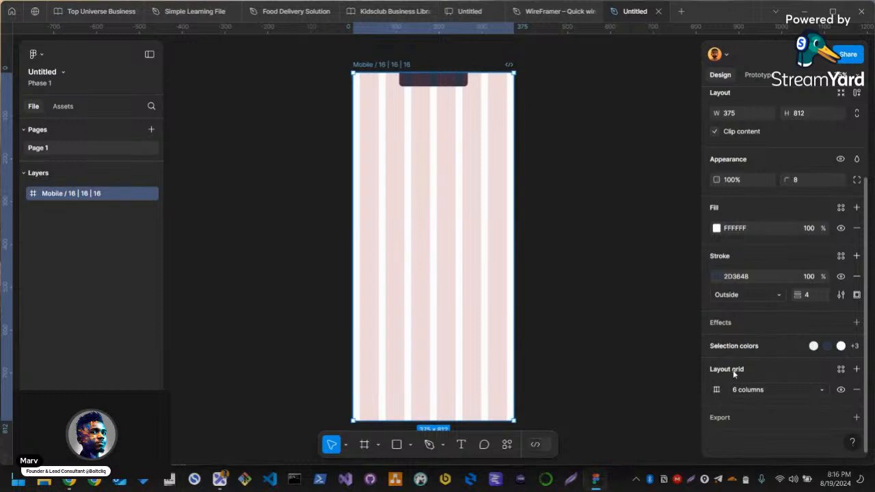
click(841, 390)
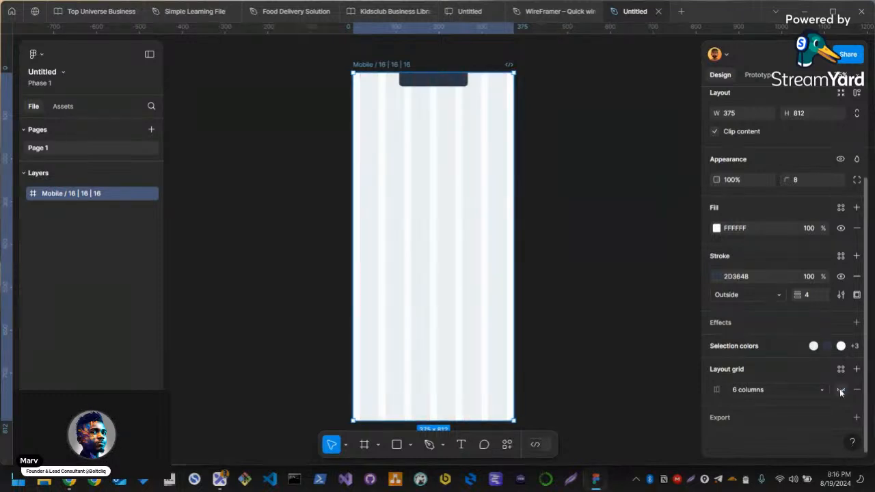
Delete all six column rectangles from the Grid layer inside the mobile frame
double_click(432, 217)
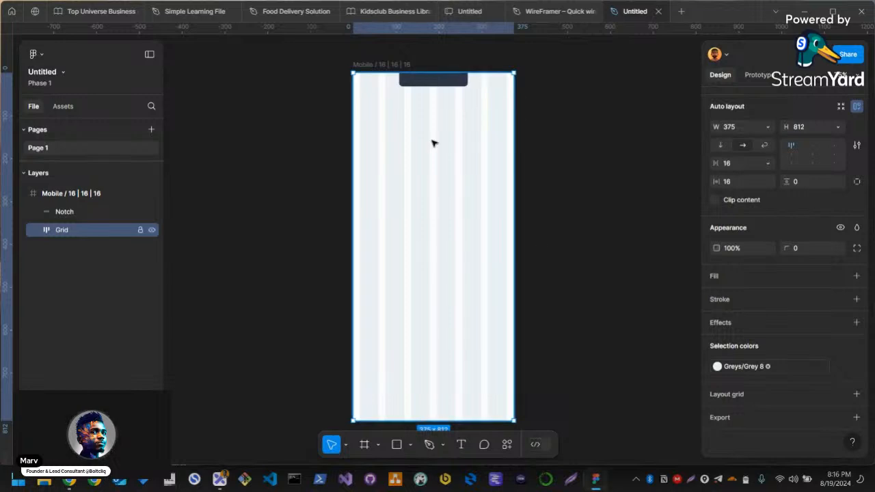
right_click(478, 143)
click(413, 165)
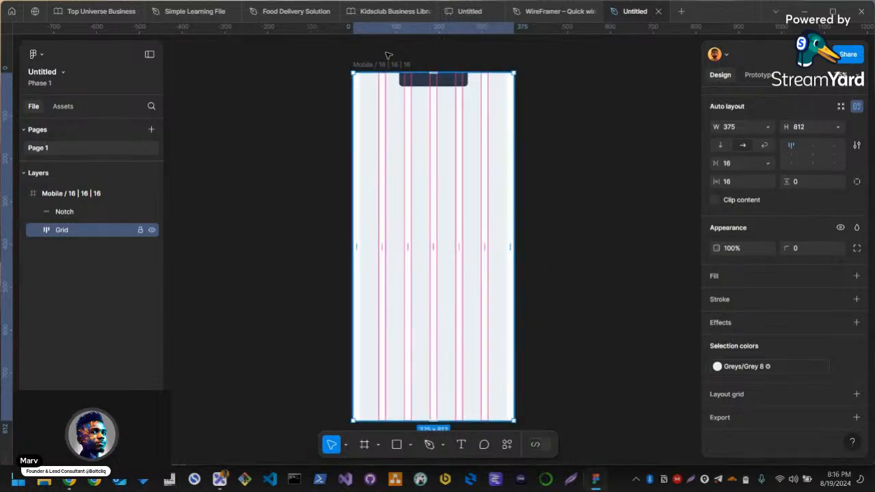
double_click(363, 84)
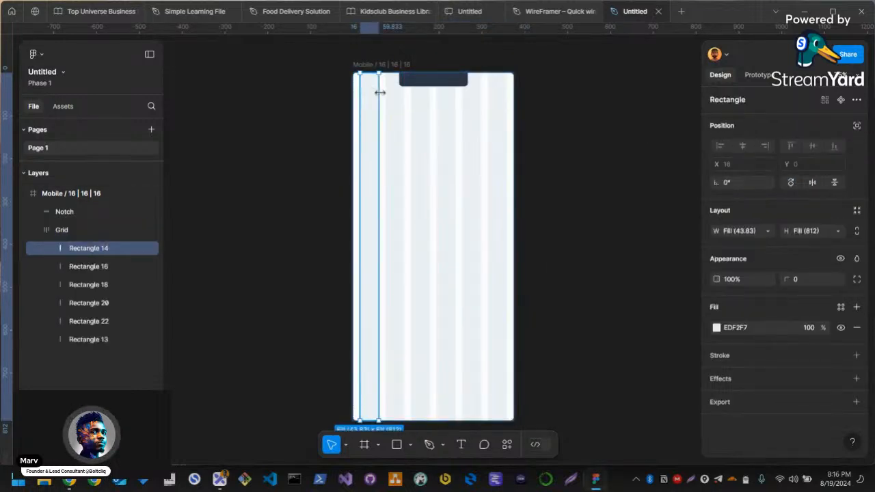
shift+click(395, 97)
shift+click(421, 110)
shift+click(454, 126)
shift+click(477, 133)
shift+click(496, 144)
key(Delete)
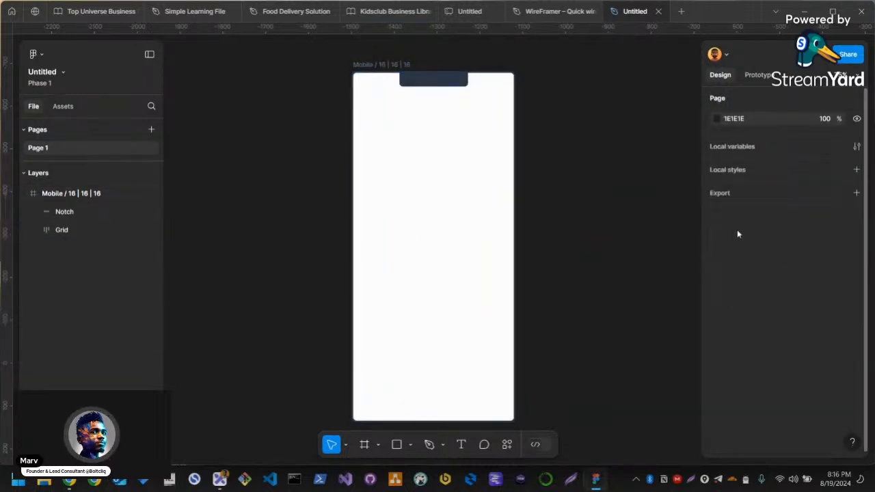
Change the page background colour to the grey 929090
click(717, 118)
drag(578, 180, 565, 191)
click(535, 205)
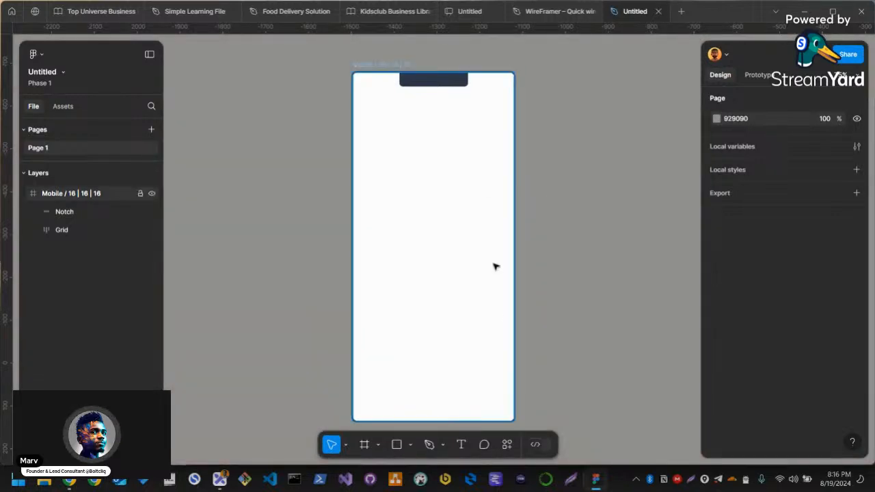
Switch back to the WireFramer library and open its Navigation page
click(547, 12)
scroll(285, 221, down, 3)
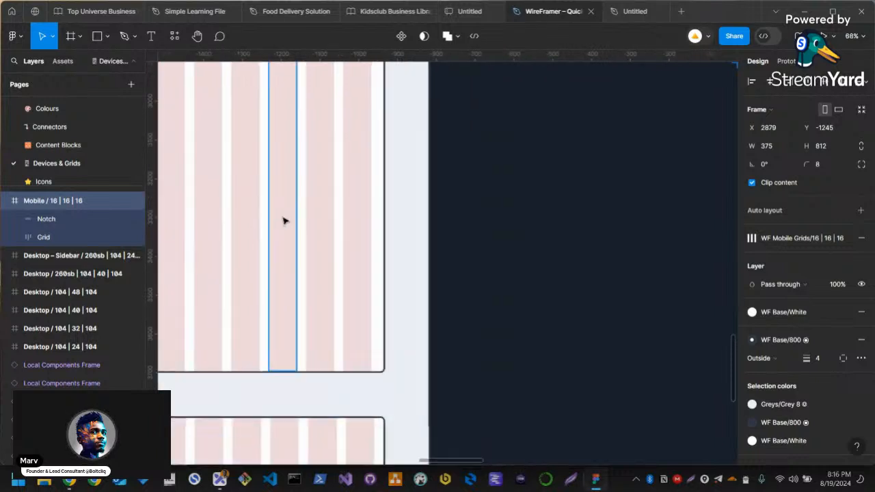
scroll(250, 215, down, 4)
click(385, 183)
drag(387, 182, 472, 201)
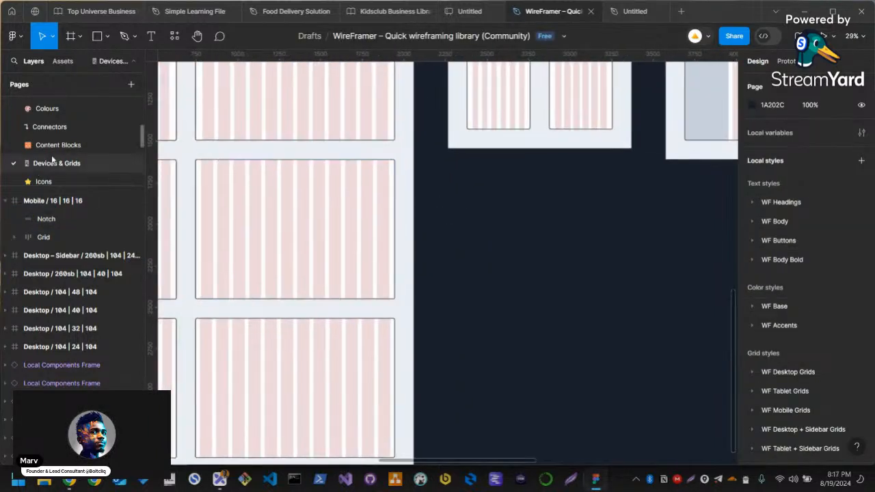
scroll(36, 170, down, 3)
click(51, 122)
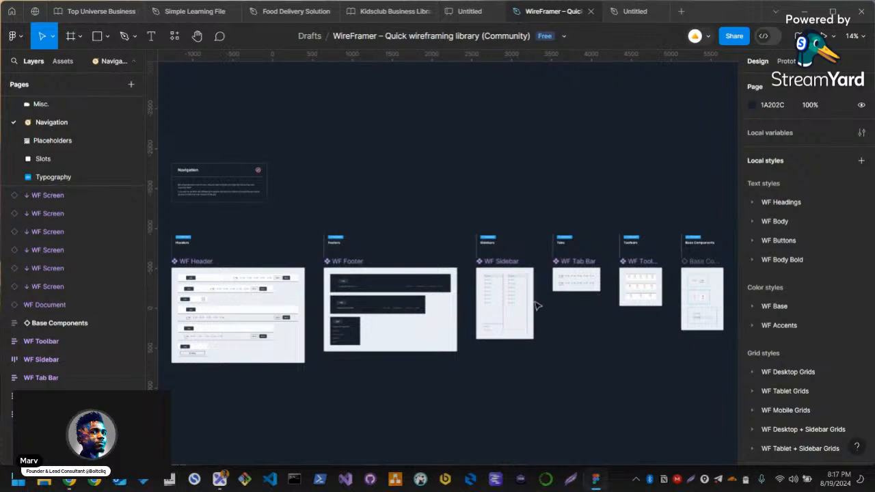
Examine the header variants with logos, tabs, buttons and menus in the WF Header component
scroll(231, 303, up, 5)
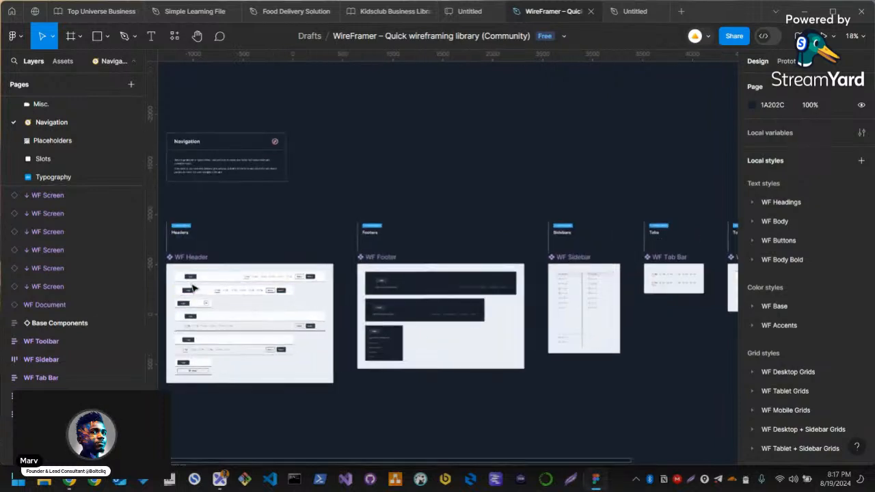
scroll(231, 303, up, 2)
scroll(430, 239, up, 3)
drag(441, 235, 452, 231)
drag(449, 309, 435, 239)
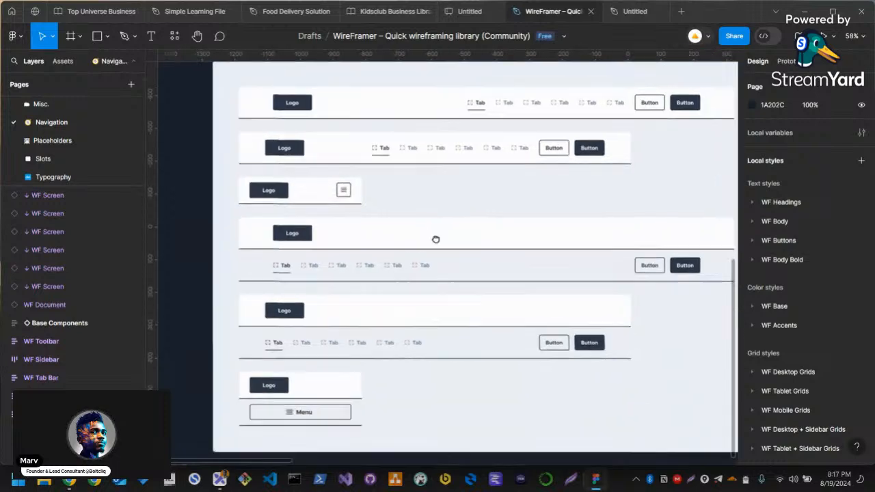
drag(528, 265, 433, 256)
scroll(570, 252, down, 4)
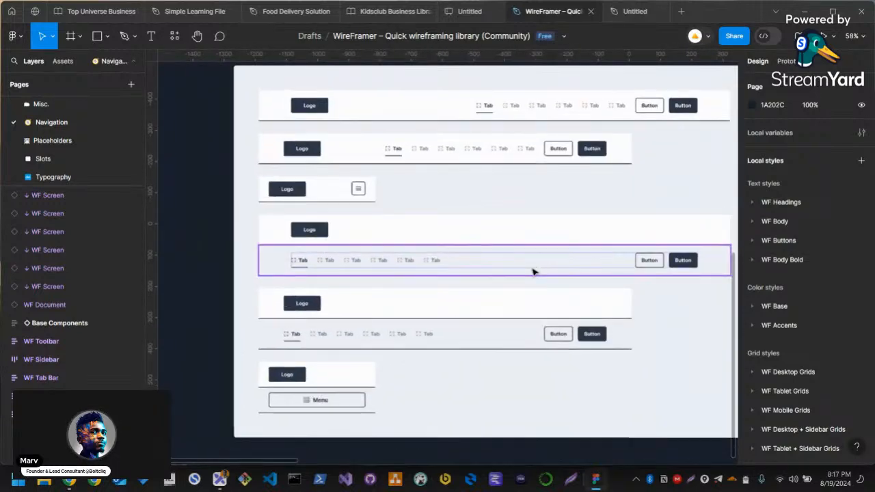
Examine the footer, sidebar, tab bar and toolbar components on the Navigation page
scroll(528, 278, down, 2)
drag(617, 264, 373, 305)
drag(499, 271, 360, 294)
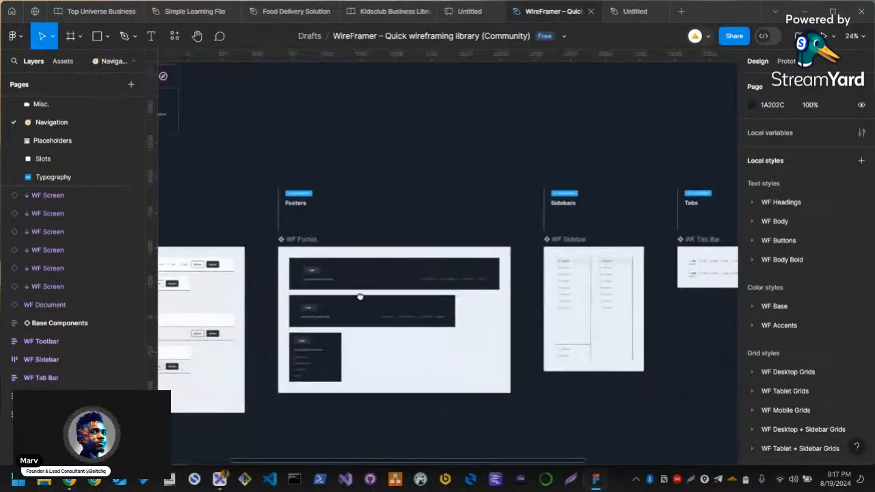
drag(540, 313, 373, 296)
drag(603, 272, 500, 281)
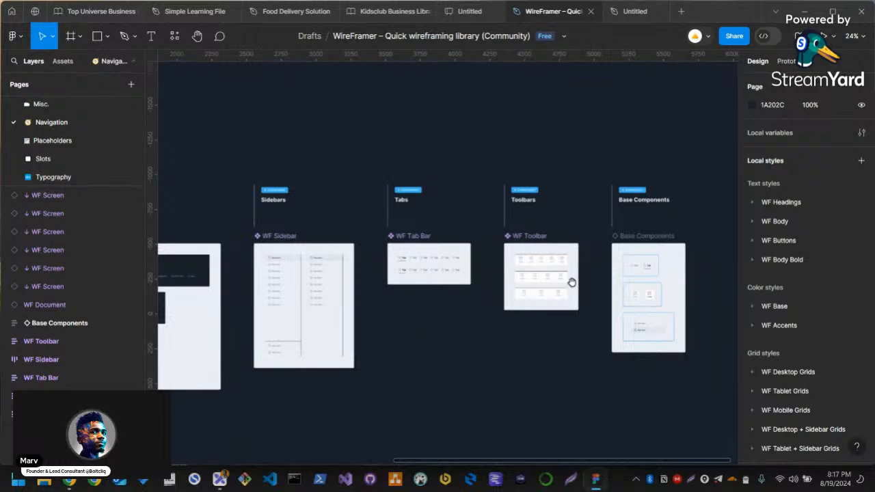
click(294, 268)
scroll(292, 265, up, 5)
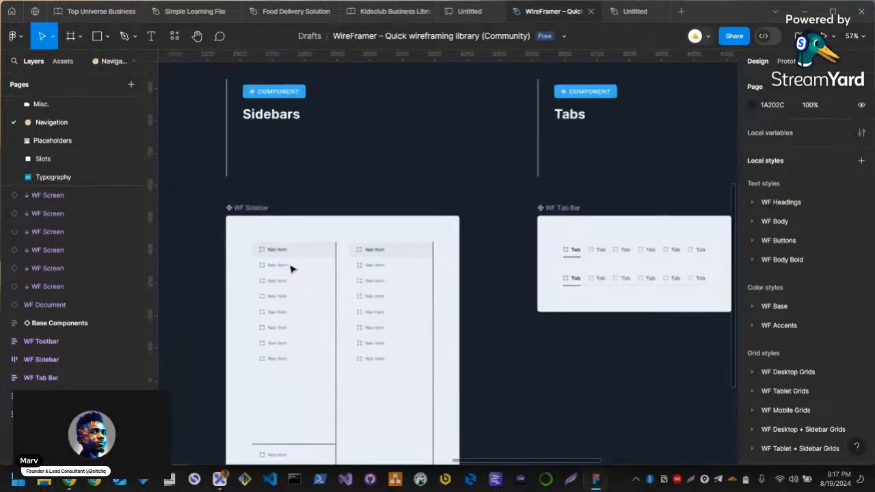
scroll(289, 256, down, 4)
scroll(426, 296, right, 3)
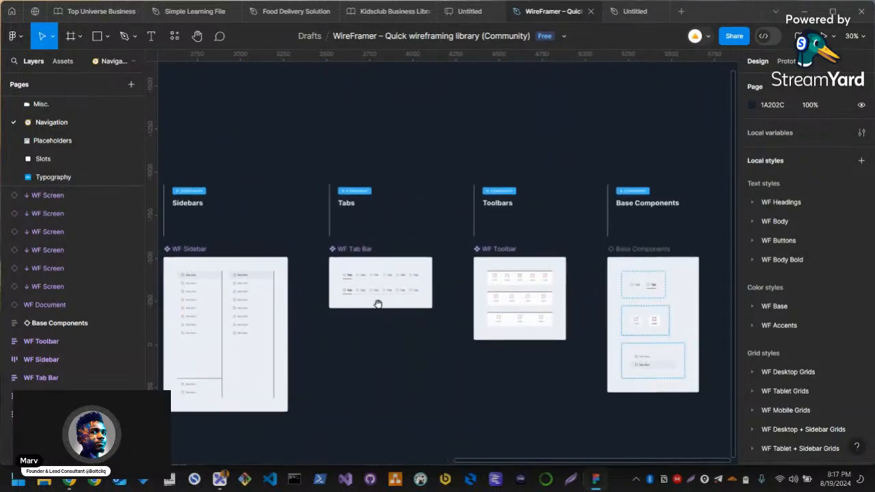
Copy the three-item variant of the WF Toolbar component
scroll(415, 284, right, 4)
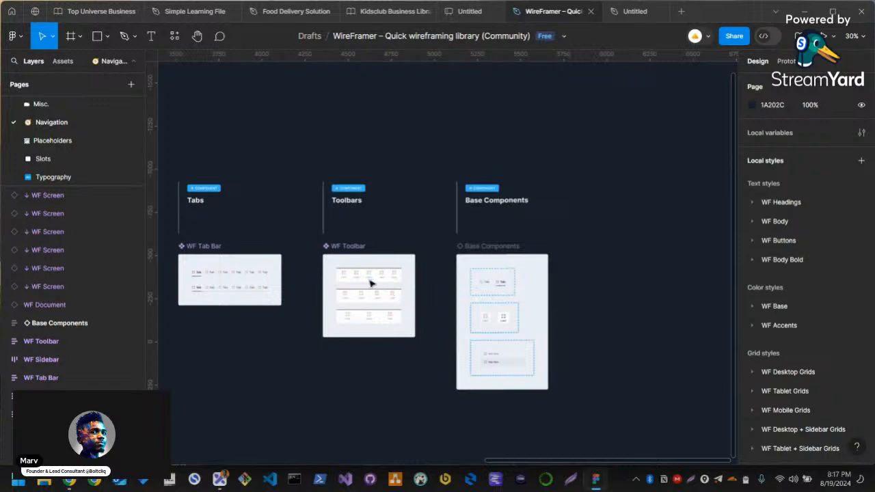
scroll(373, 285, up, 5)
click(349, 281)
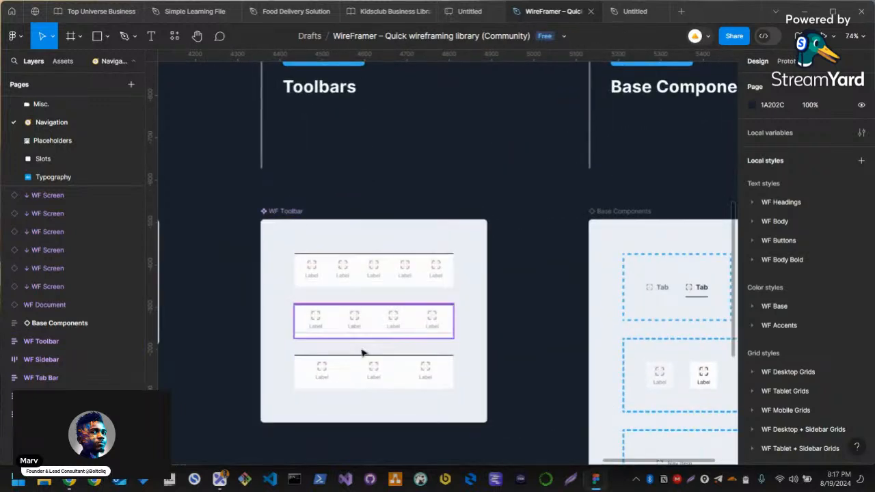
click(360, 380)
scroll(437, 380, down, 2)
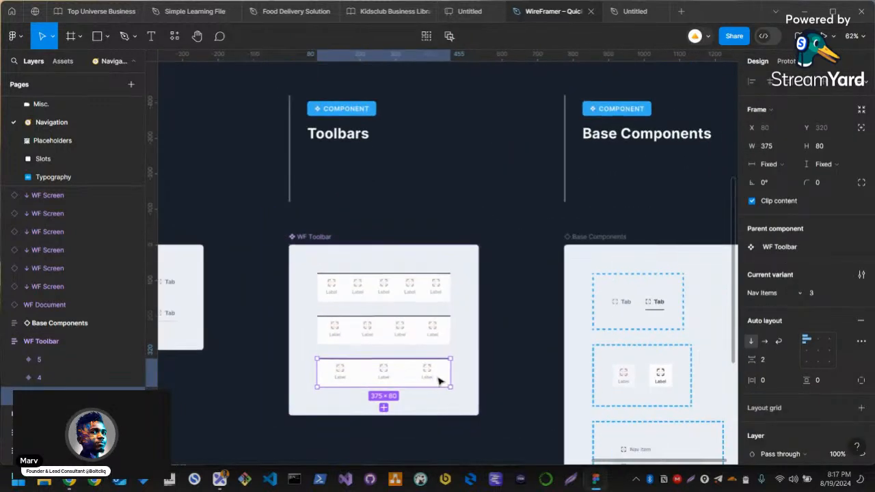
scroll(451, 362, down, 3)
scroll(424, 349, down, 2)
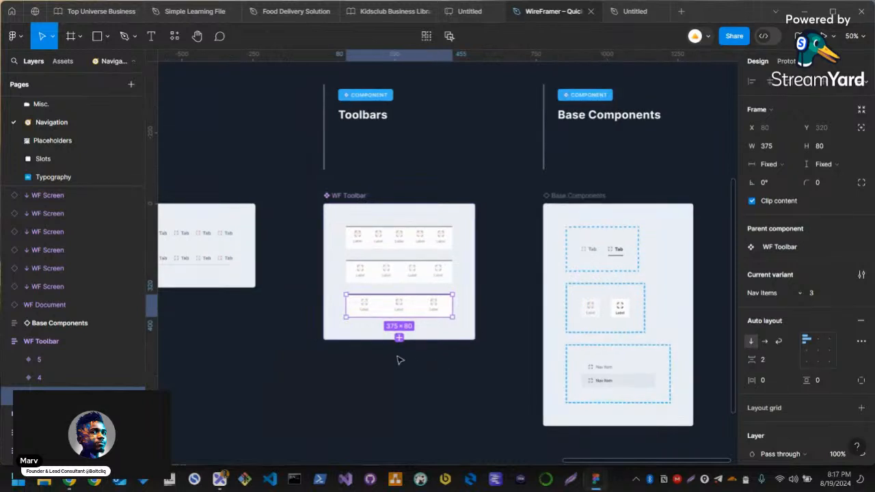
scroll(413, 364, down, 2)
scroll(361, 361, up, 2)
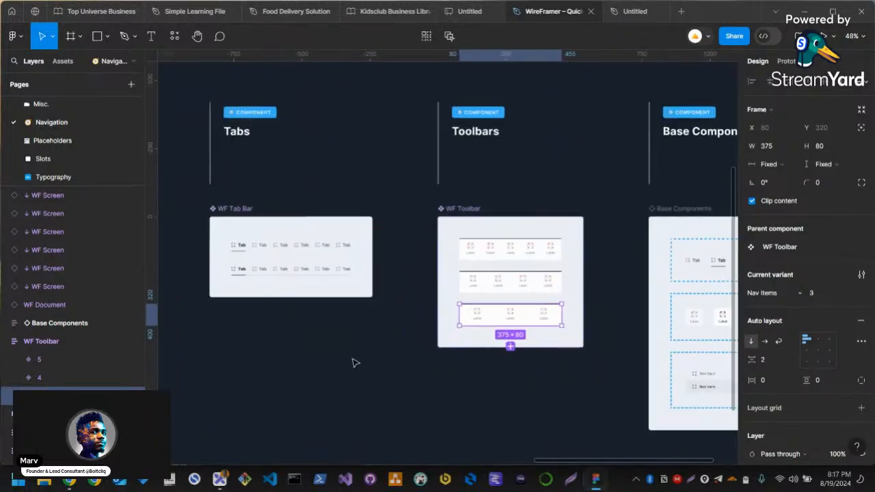
Switch to the untitled wireframe file and paste the toolbar along the bottom edge of the mobile frame
click(626, 15)
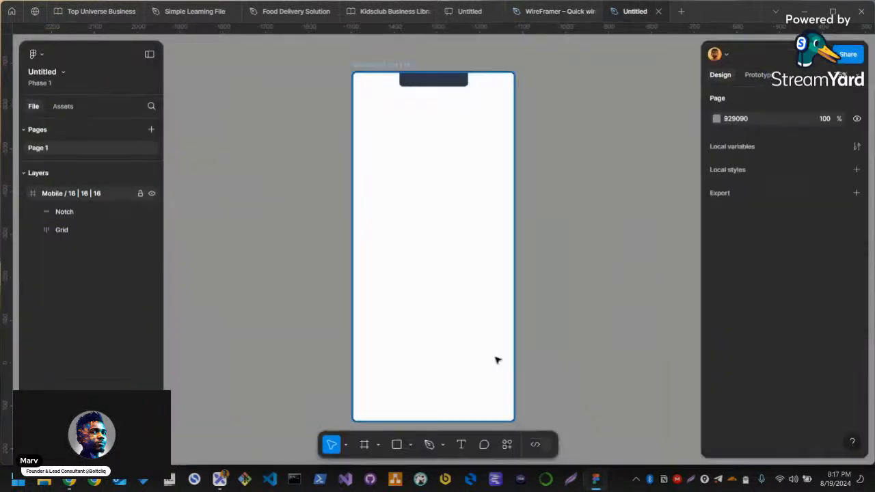
click(449, 348)
key(ctrl+v)
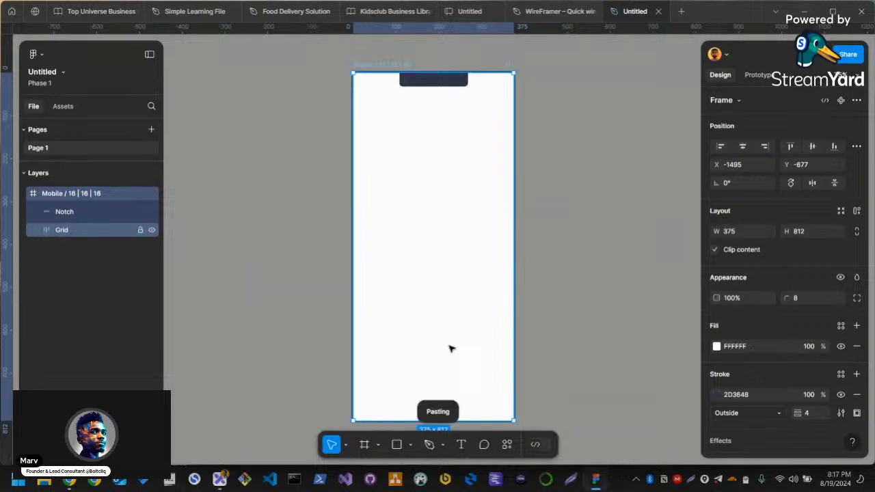
drag(400, 391, 410, 410)
Label the three toolbar items Home, Shop and Profile
scroll(396, 395, down, 1)
scroll(394, 396, up, 5)
ctrl+double_click(375, 409)
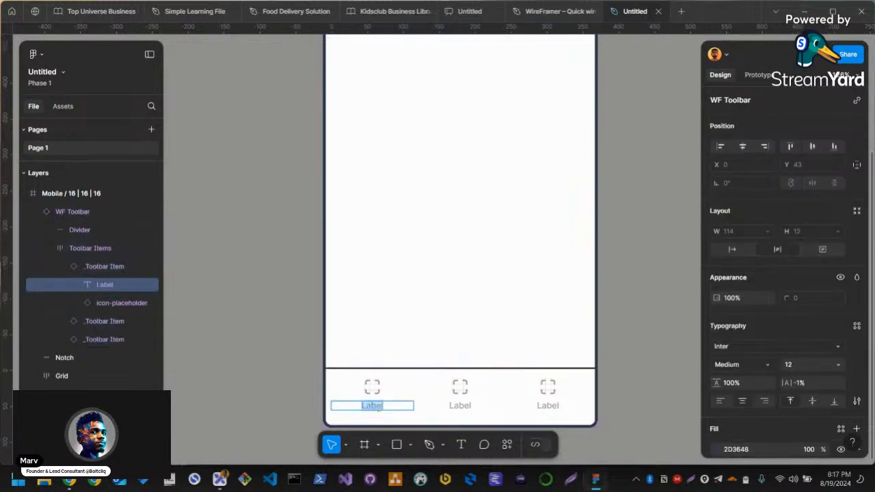
text(Home)
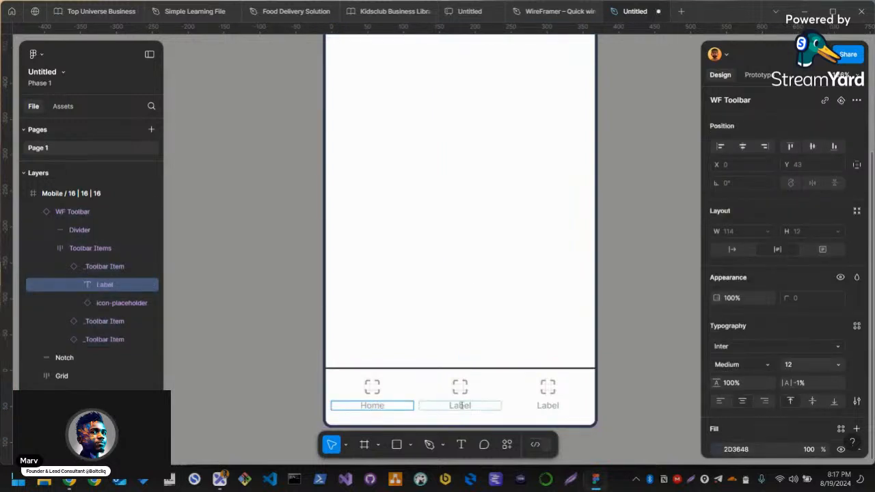
double_click(460, 405)
text(Shop)
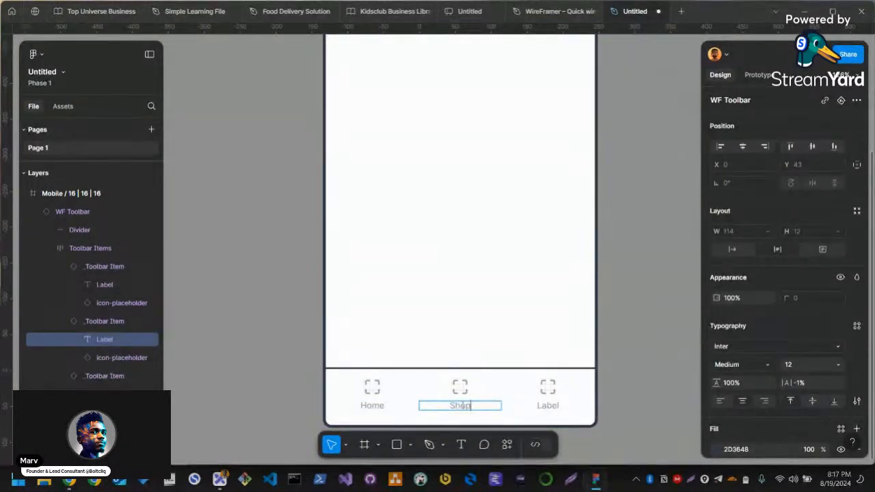
double_click(548, 406)
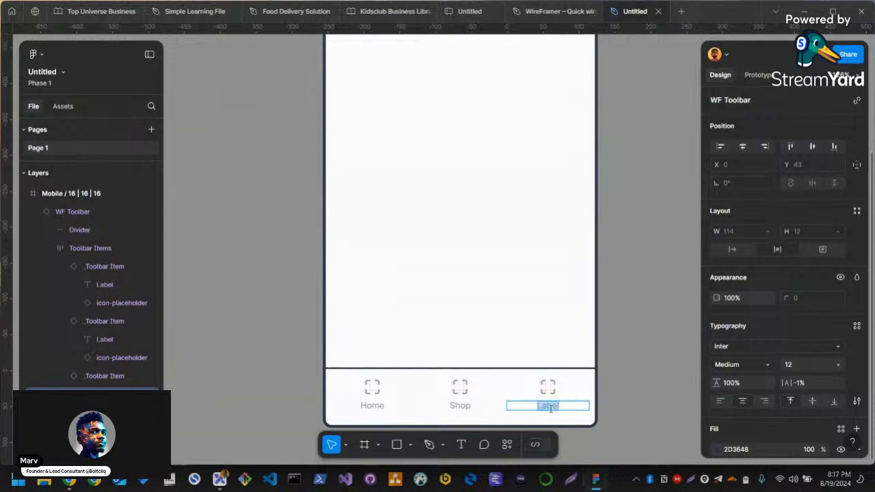
click(615, 363)
click(615, 363)
drag(498, 292, 396, 323)
scroll(436, 313, down, 1)
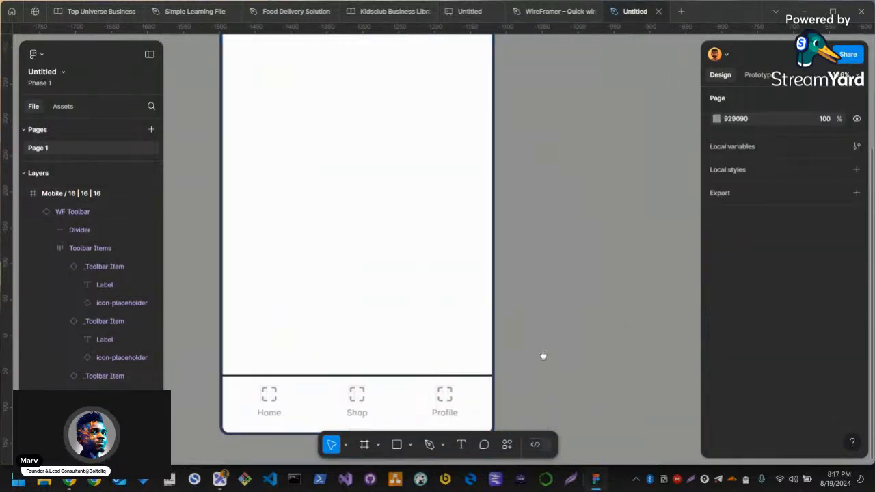
drag(540, 358, 607, 292)
scroll(496, 330, up, 3)
drag(479, 375, 499, 369)
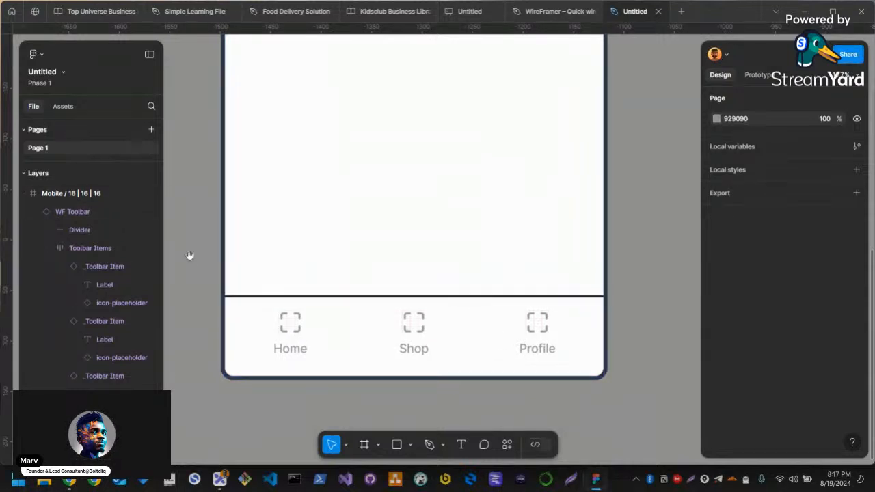
drag(188, 245, 209, 266)
drag(216, 232, 217, 267)
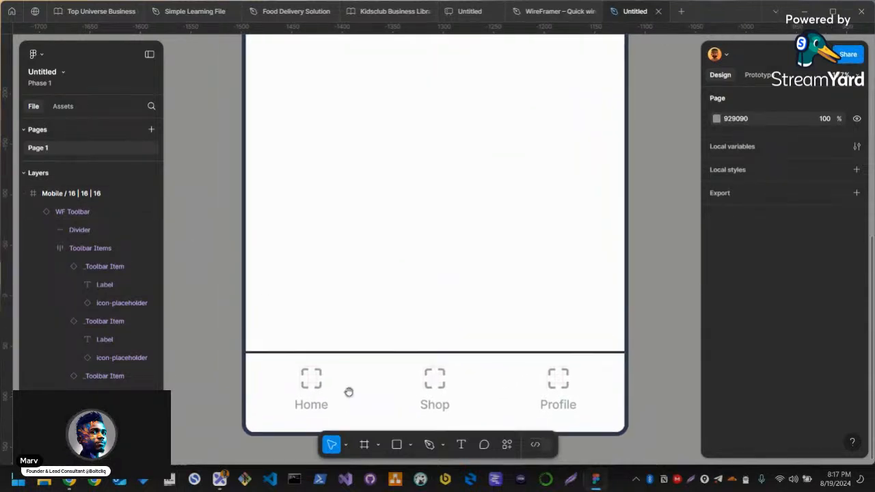
Try replacing the Home toolbar label with "asa", and undo the edit
click(311, 408)
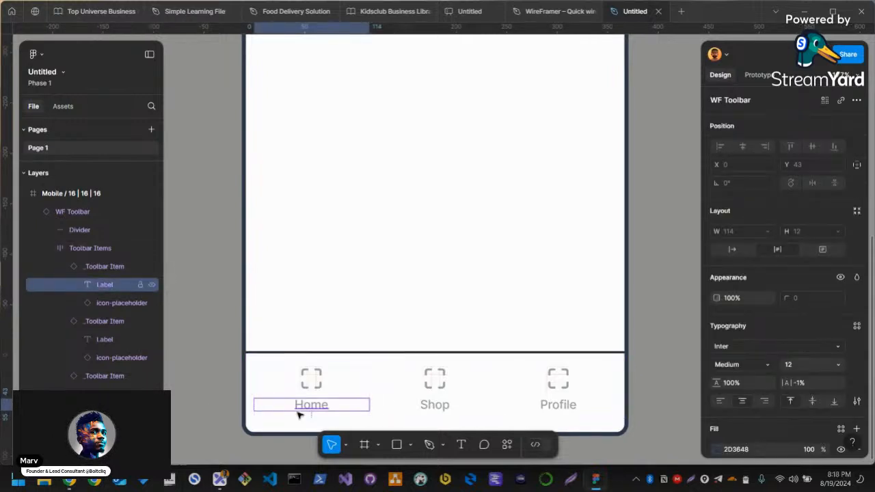
double_click(307, 408)
text(asa)
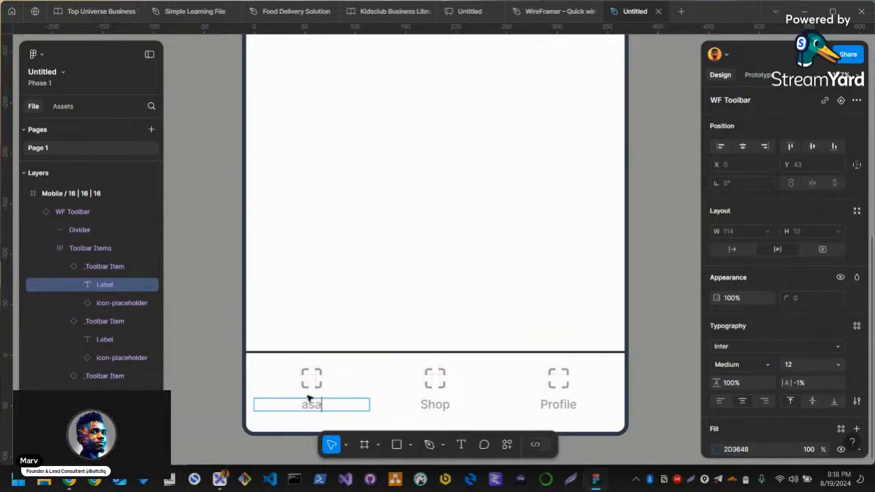
key(ctrl+z)
key(ctrl+z)
click(197, 342)
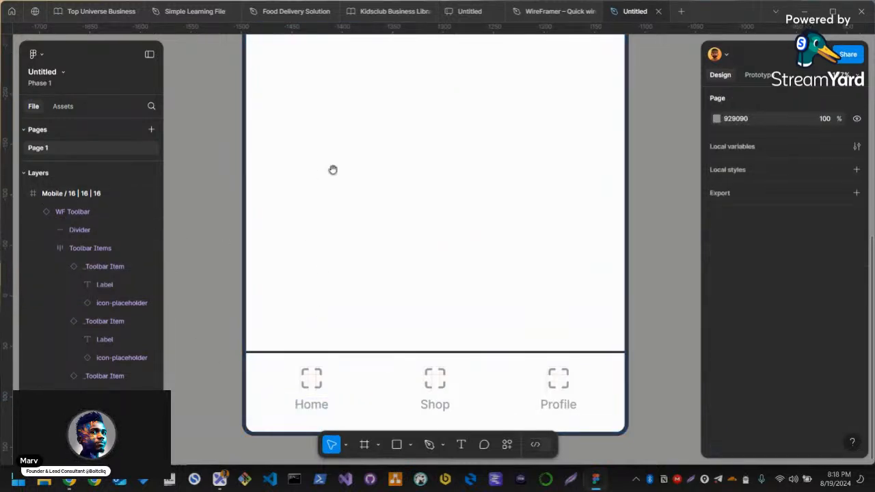
scroll(333, 170, up, 3)
scroll(376, 289, down, 4)
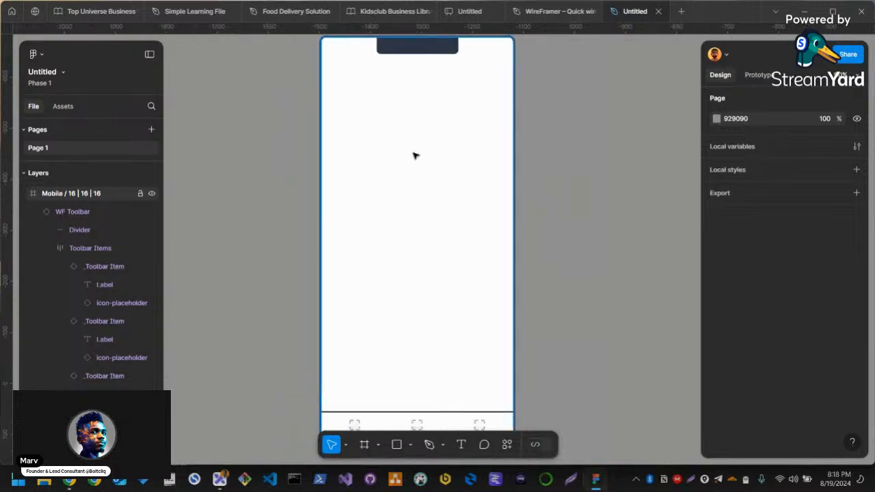
scroll(429, 190, up, 3)
scroll(429, 190, right, 2)
key(o)
key(v)
Switch to the WireFramer library and open its Placeholders page
click(555, 11)
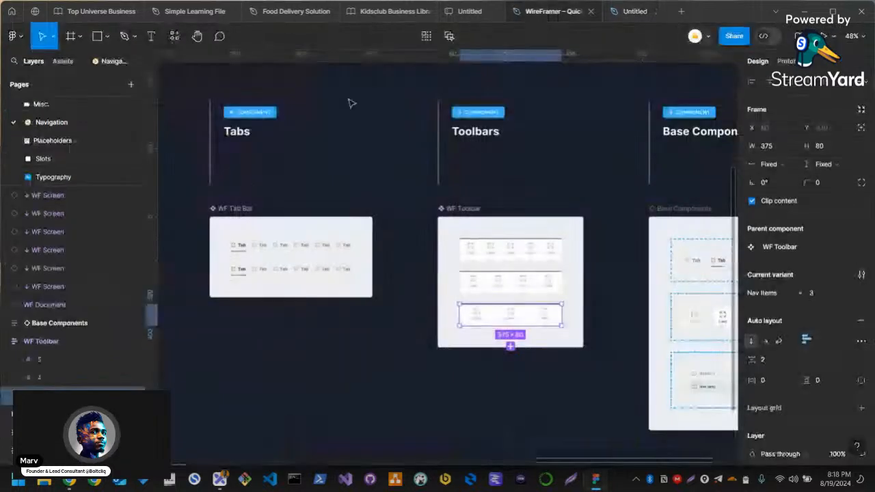
scroll(64, 158, up, 2)
scroll(53, 150, down, 2)
click(72, 139)
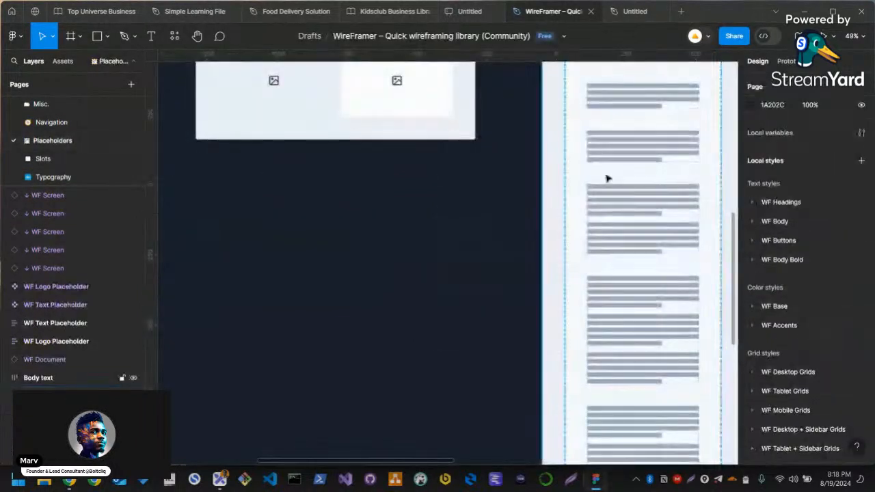
Copy the left-aligned four-line text placeholder (Left / Lines – 4) from the body text components
drag(472, 195, 218, 278)
scroll(410, 201, up, 1)
click(381, 203)
click(383, 201)
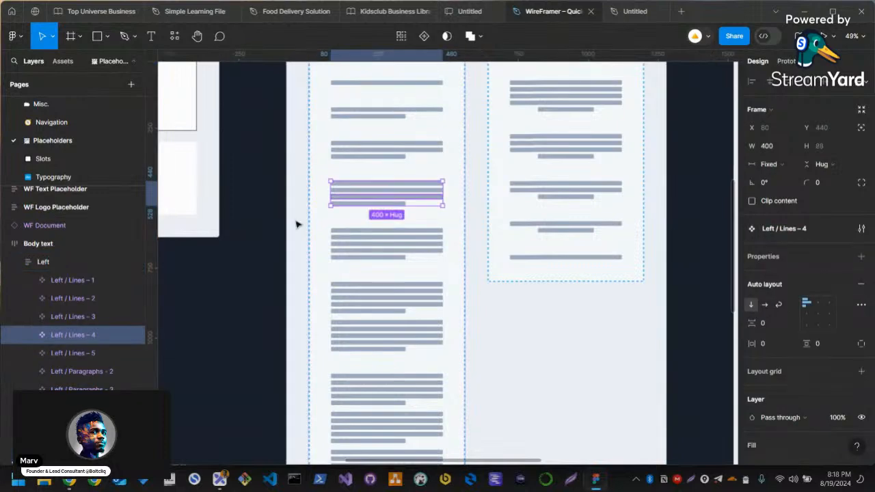
click(240, 244)
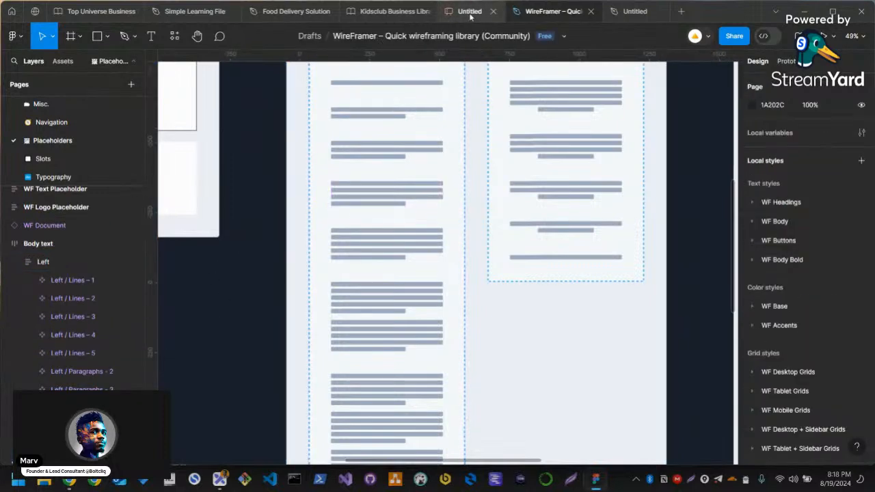
Switch to the untitled wireframe file and draw a circle about 56 px wide in the mobile frame's upper-left corner
click(633, 11)
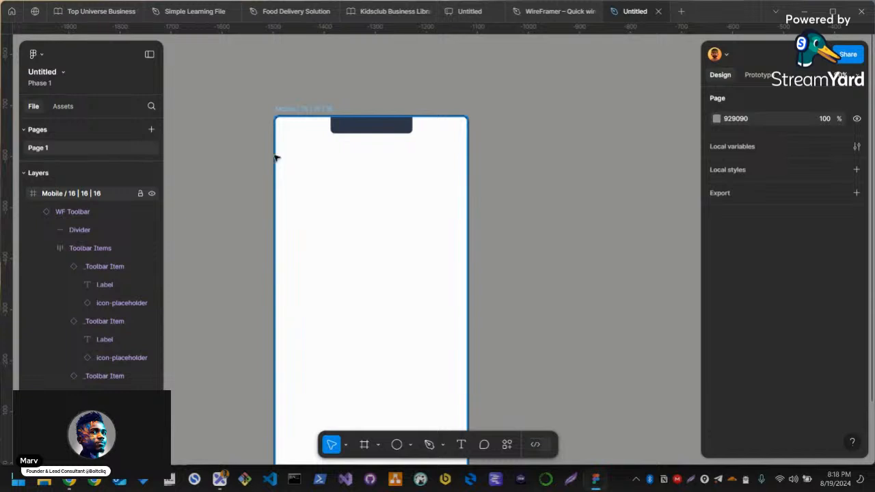
key(o)
mouse_move(311, 181)
mouse_down()
mouse_move(305, 147)
mouse_move(304, 176)
mouse_up()
drag(303, 136, 306, 171)
click(408, 183)
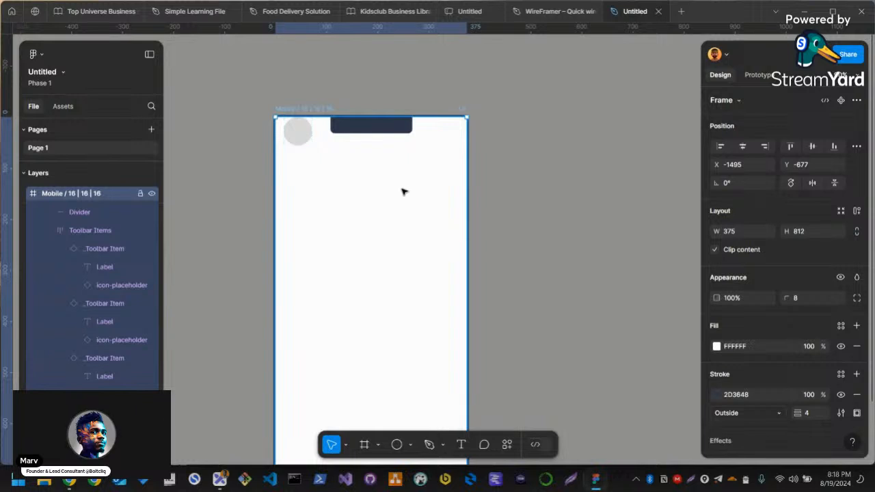
key(ctrl+shift+g)
key(ctrl+z)
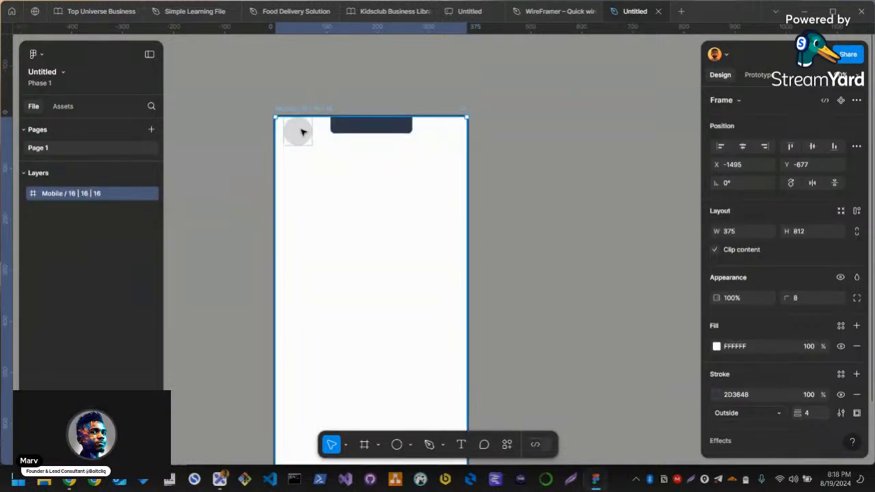
Turn off auto layout on the full-size frame inside the mobile screen and move the circle below the notch, to about X 19, Y 77
click(300, 132)
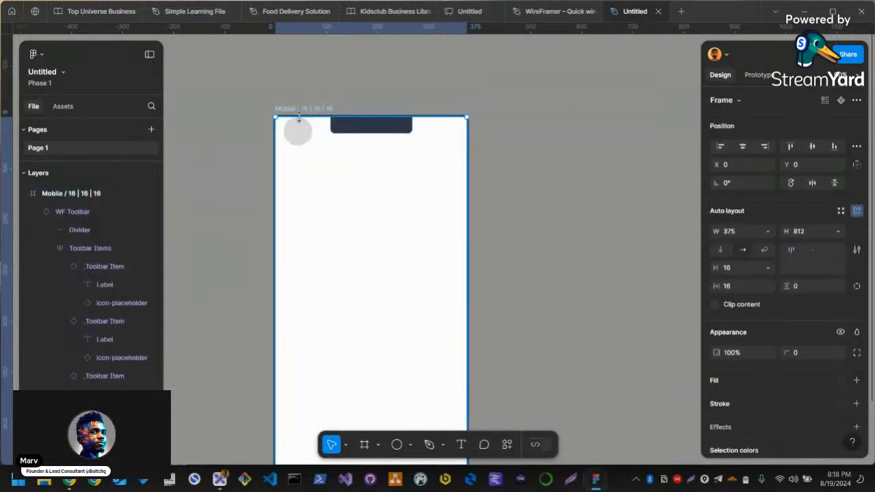
click(856, 211)
drag(300, 134, 311, 173)
click(298, 151)
click(306, 178)
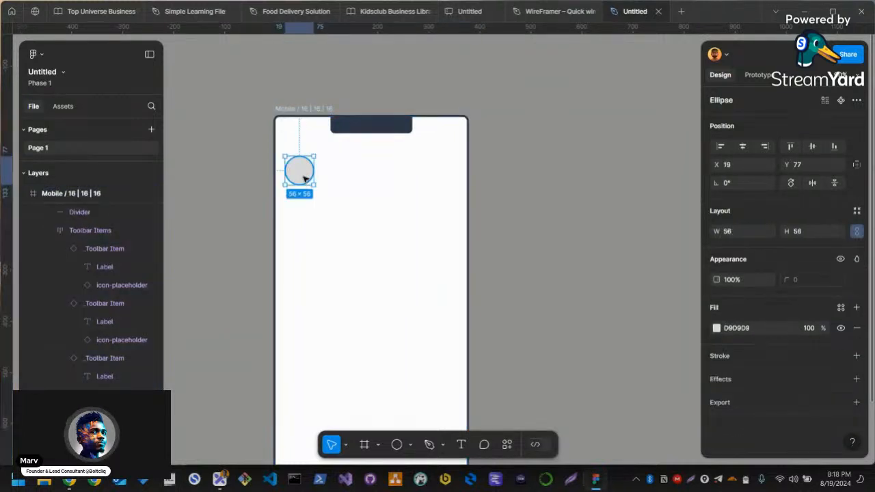
Shrink the circle to 45 × 45 px and nudge it up to Y 57
key(shift+Up)
key(shift+Up)
drag(311, 161, 308, 160)
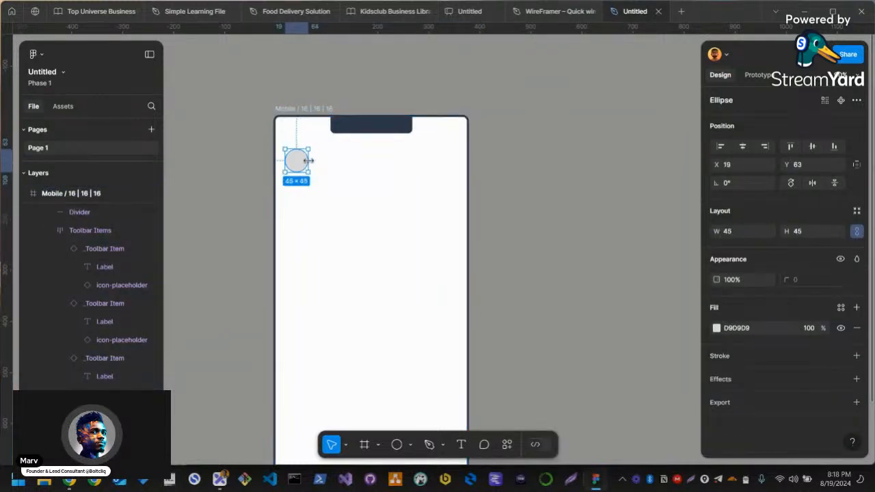
key(Up)
key(Up)
key(Up)
key(Up)
key(Up)
key(Up)
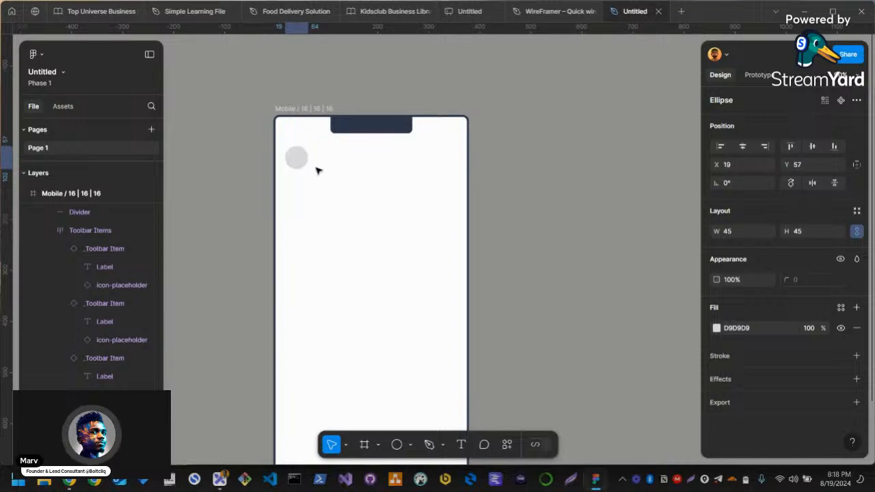
Draw a rectangle about 160 × 24 px beside the circle as a text placeholder
key(r)
drag(314, 152, 396, 163)
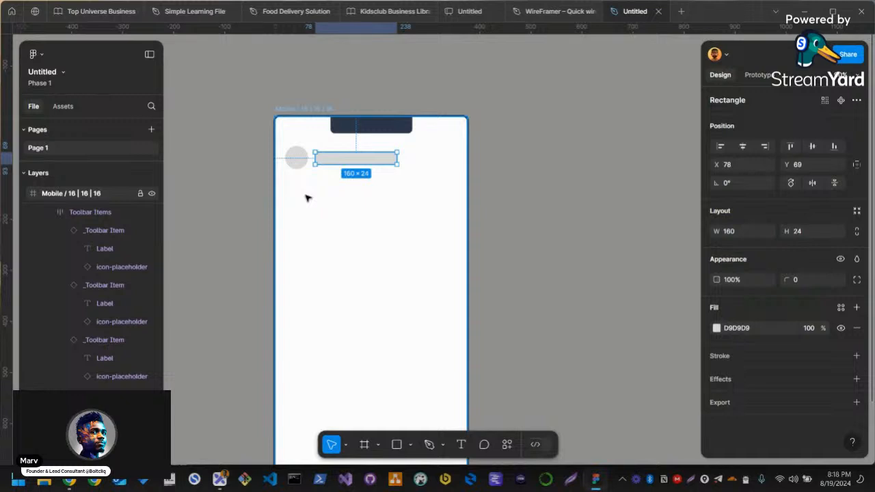
click(527, 213)
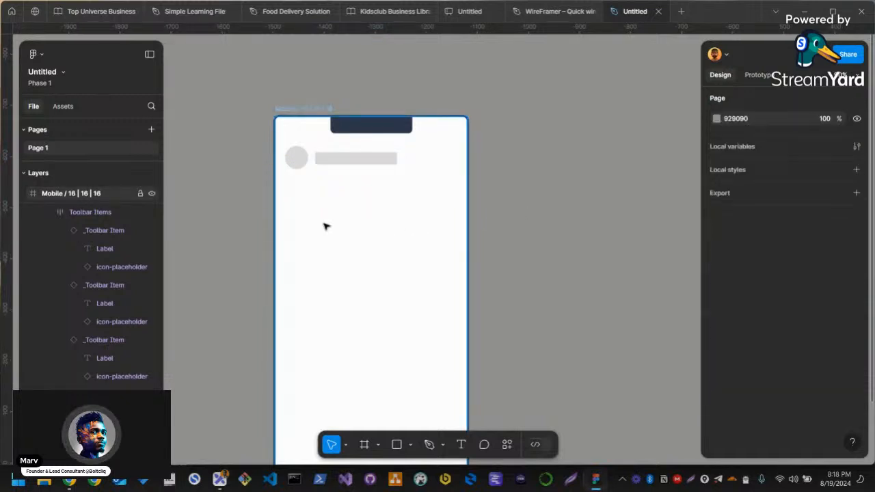
Paste the four-line text placeholder below the circle and narrow it to about 327 px to fit the mobile frame
key(ctrl+v)
drag(403, 235, 391, 204)
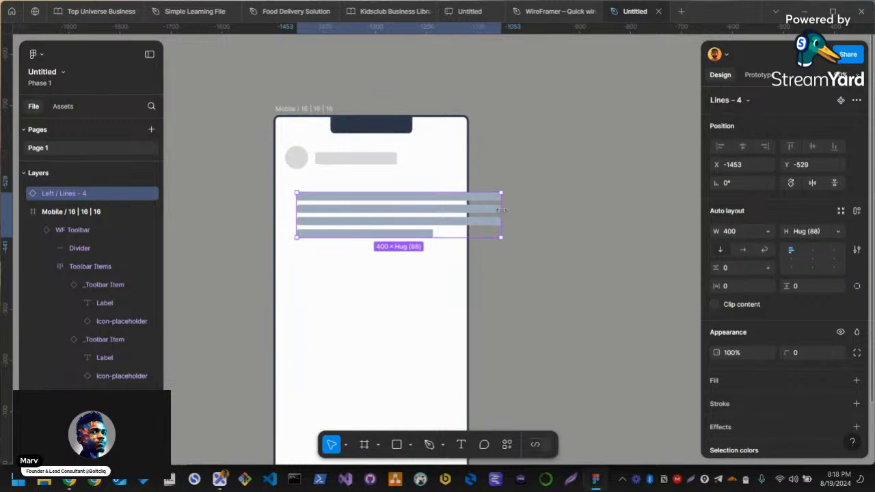
drag(503, 211, 455, 212)
drag(387, 217, 378, 241)
drag(445, 237, 453, 238)
click(364, 203)
drag(467, 280, 841, 413)
scroll(683, 362, down, 5)
key(ctrl+z)
key(ctrl+z)
key(ctrl+z)
key(ctrl+z)
Show the six-column layout grid of the mobile frame
click(497, 265)
click(391, 70)
scroll(824, 386, down, 2)
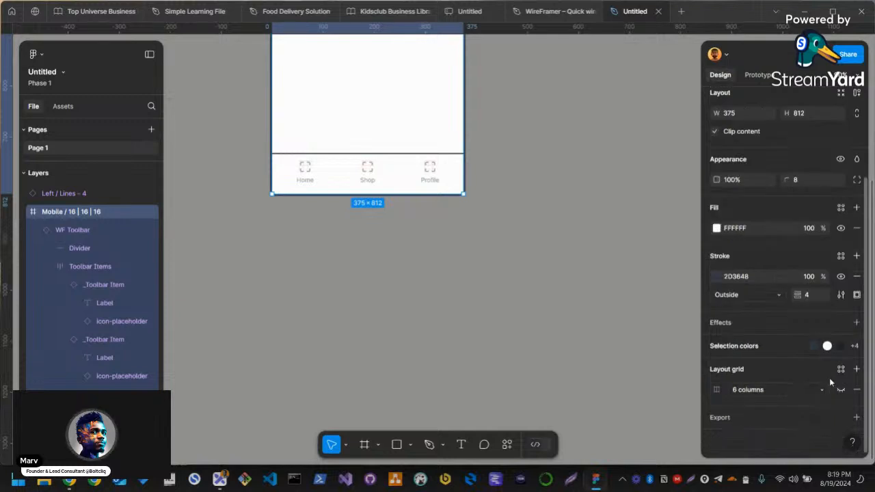
click(841, 389)
Shift the four-line text placeholder to the first grid column's edge and widen it to about 341 px to span all six columns
scroll(415, 202, up, 3)
scroll(282, 105, up, 4)
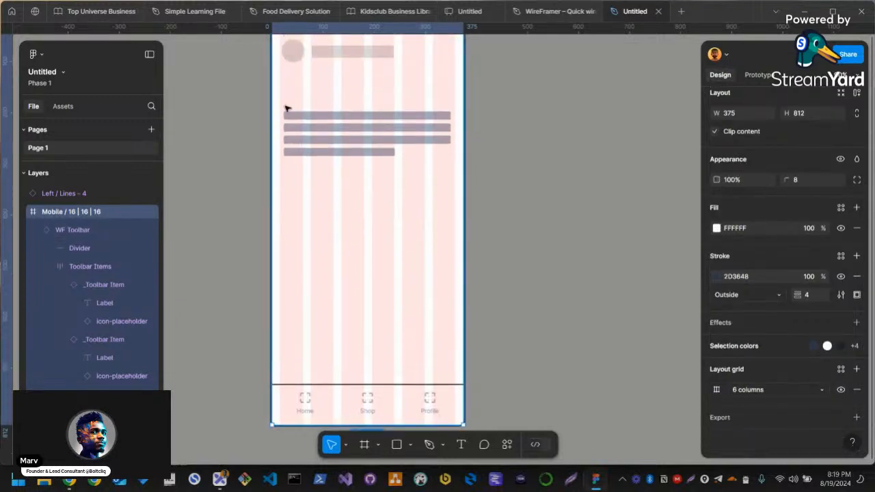
click(311, 214)
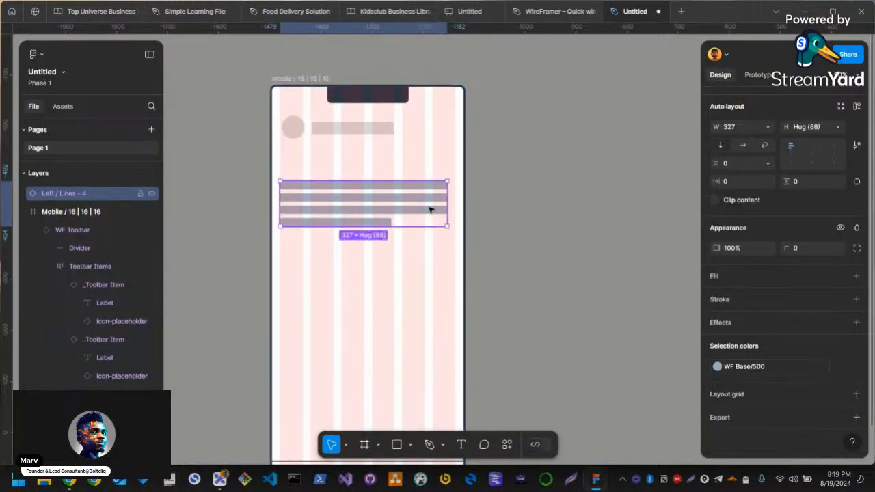
drag(448, 195, 454, 195)
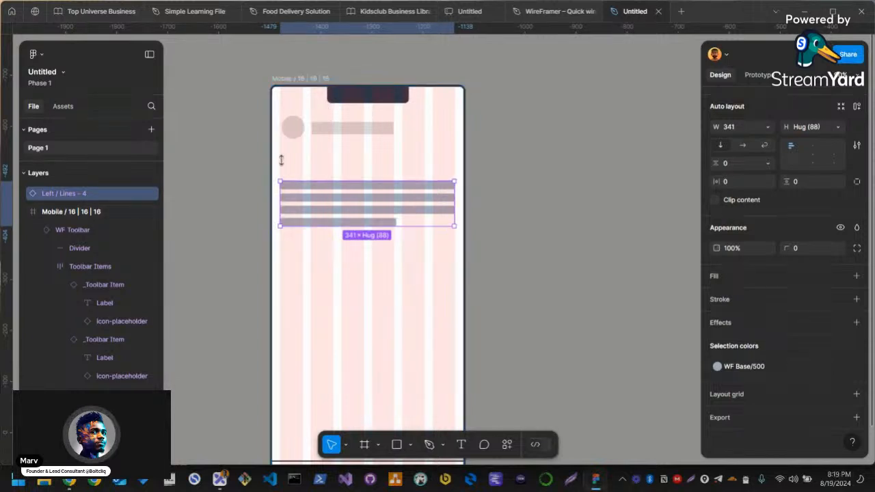
scroll(365, 220, up, 3)
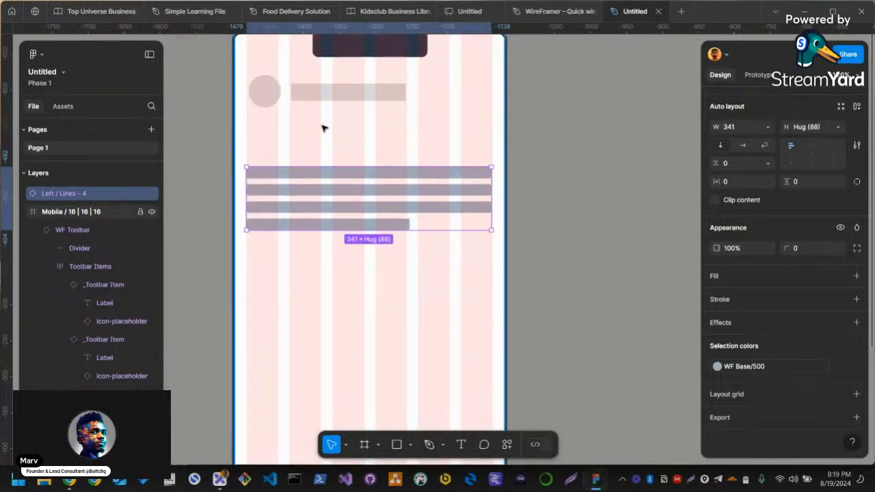
Hide the mobile frame's layout grid and undo the change
click(328, 135)
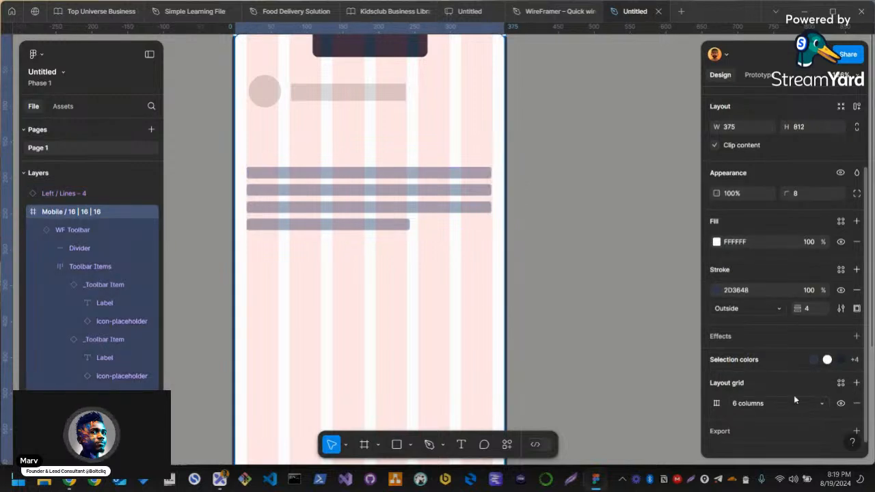
click(841, 403)
scroll(351, 275, up, 2)
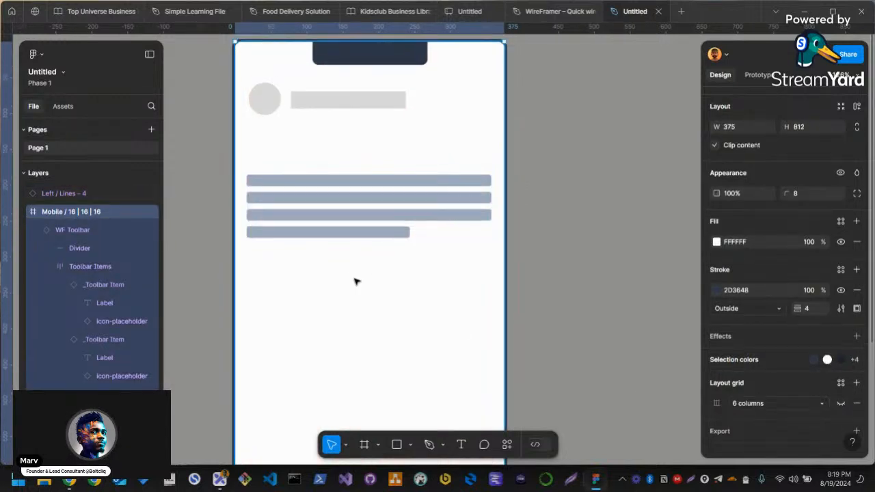
key(ctrl+z)
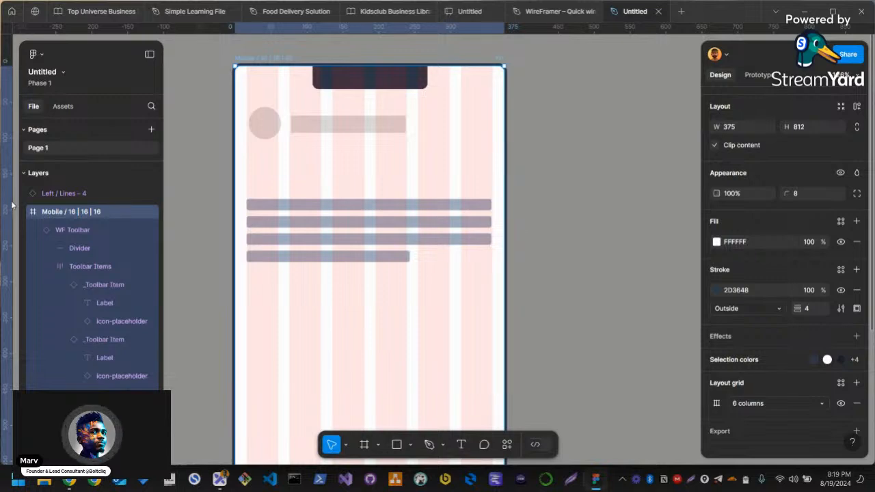
key(Escape)
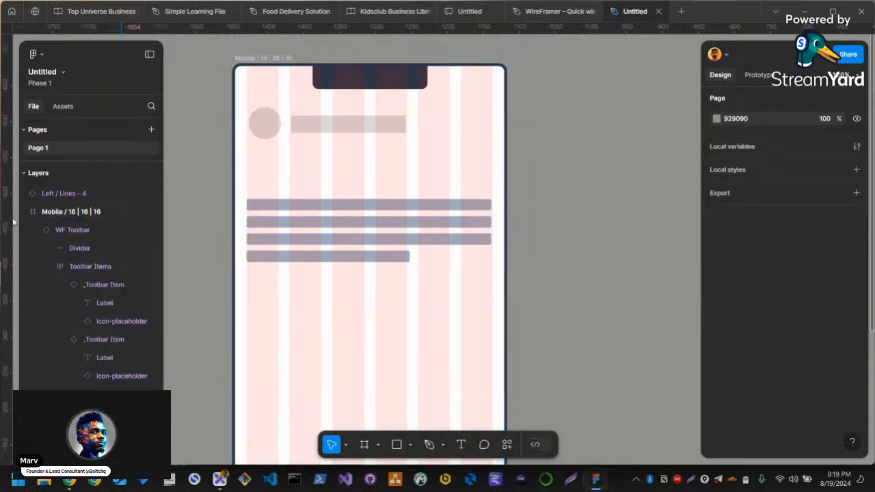
Narrow the application window slightly to get clear access to the canvas's vertical ruler
drag(1, 218, 69, 217)
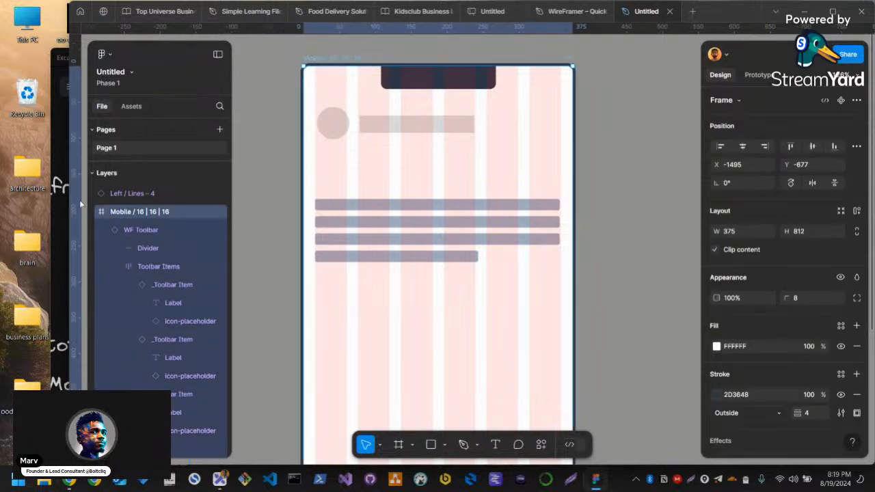
click(267, 211)
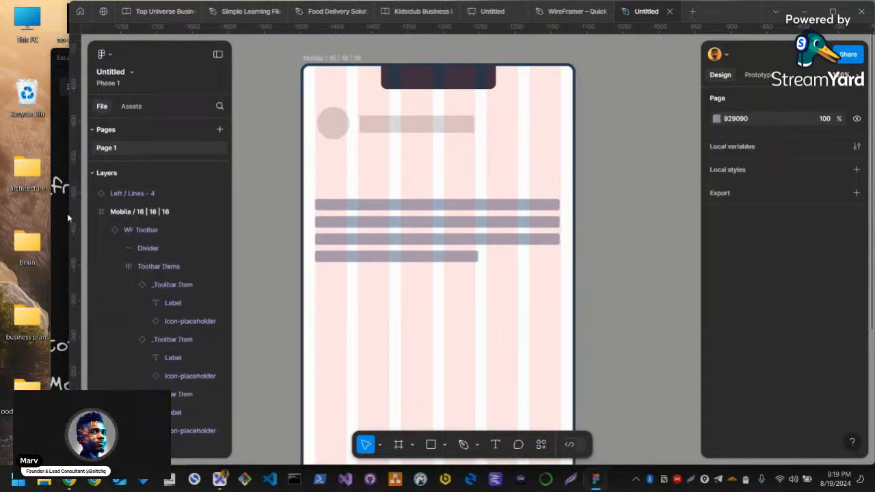
drag(69, 214, 15, 214)
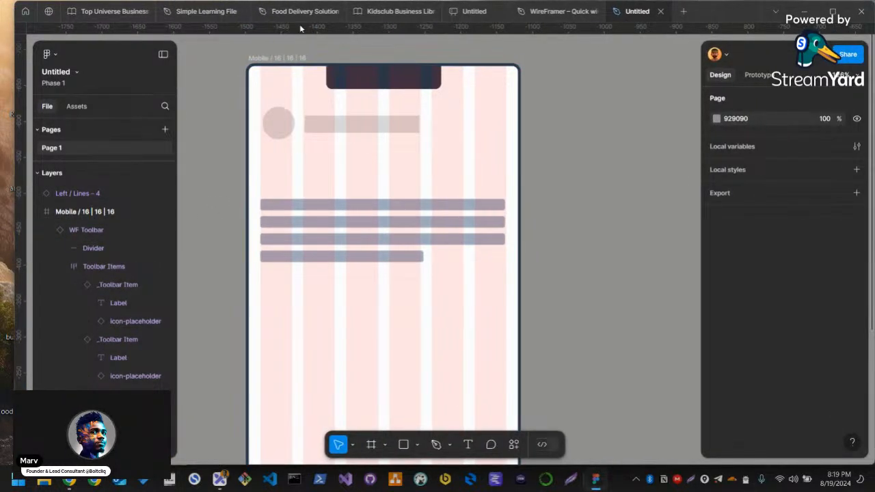
Try out ruler guides above and below the header circle and along both side margins, and undo them
drag(300, 33, 307, 107)
drag(338, 25, 319, 139)
drag(20, 171, 260, 178)
drag(24, 219, 507, 213)
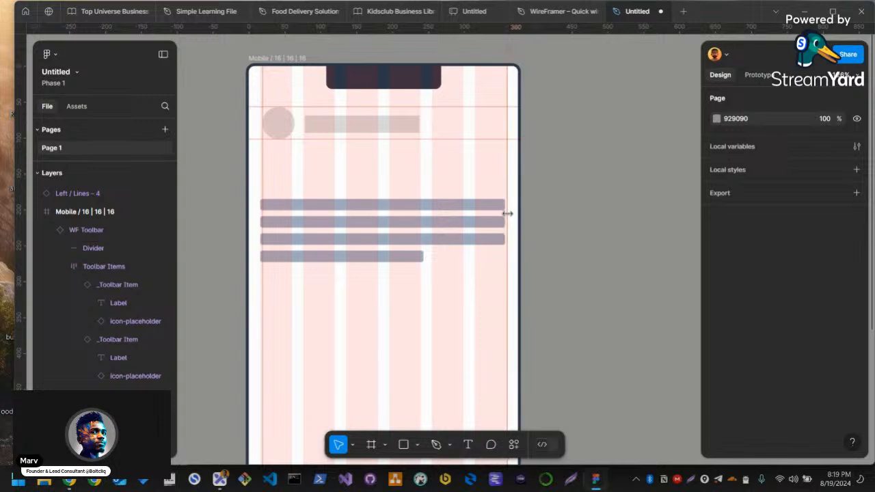
key(ctrl+z)
key(ctrl+z)
key(ctrl+z)
key(ctrl+z)
key(ctrl+z)
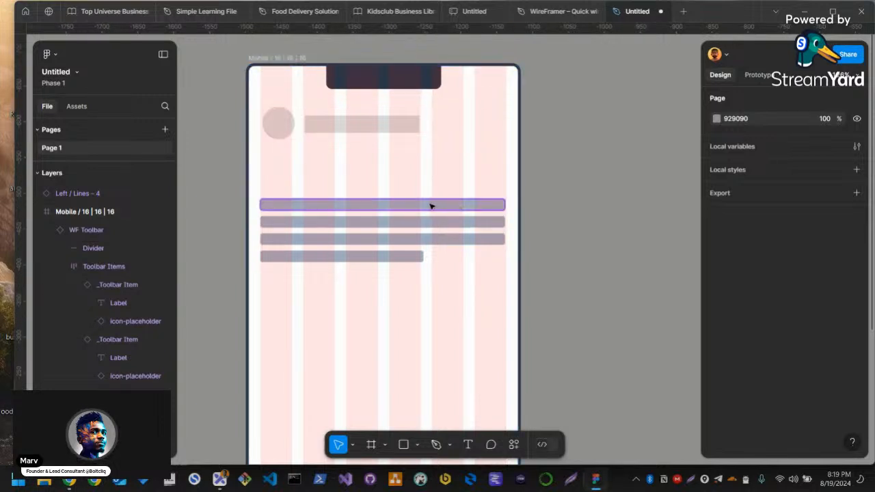
Hide the six-column layout grid of the mobile frame
click(314, 187)
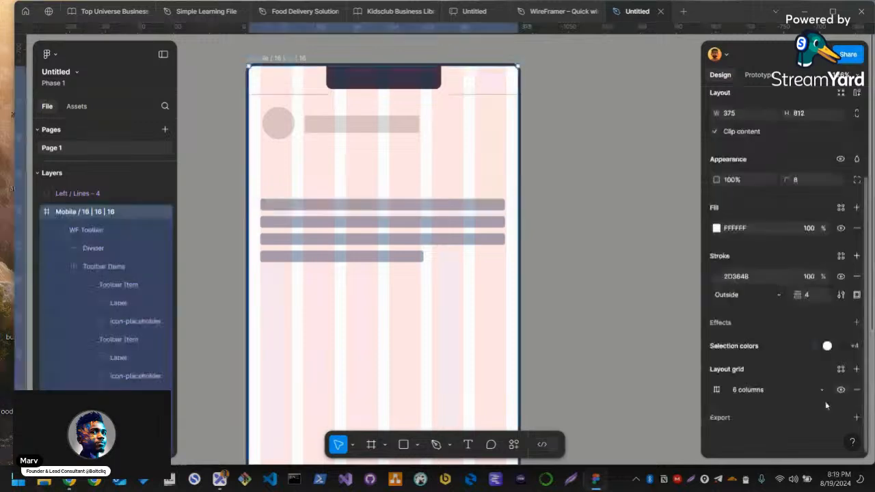
click(840, 389)
click(591, 293)
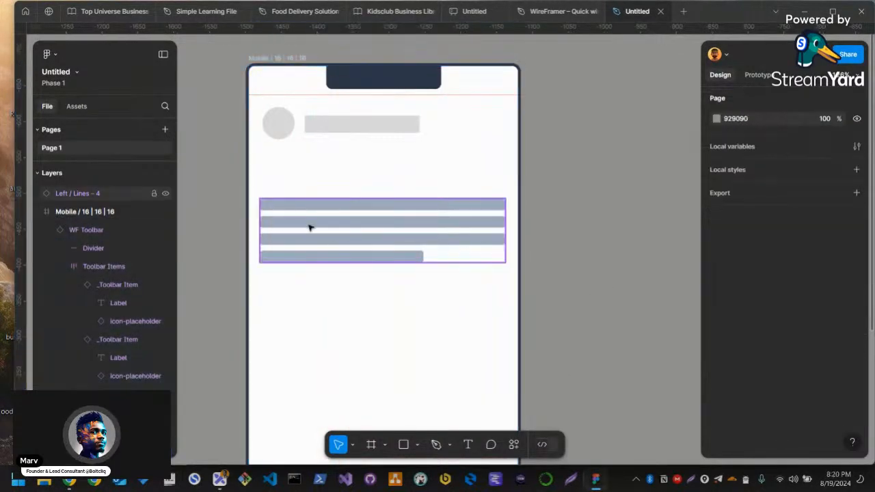
Move the four-line text placeholder down and draw a rectangle about 339 × 165 px above it as an image placeholder
click(305, 226)
drag(305, 220, 303, 305)
click(235, 235)
key(r)
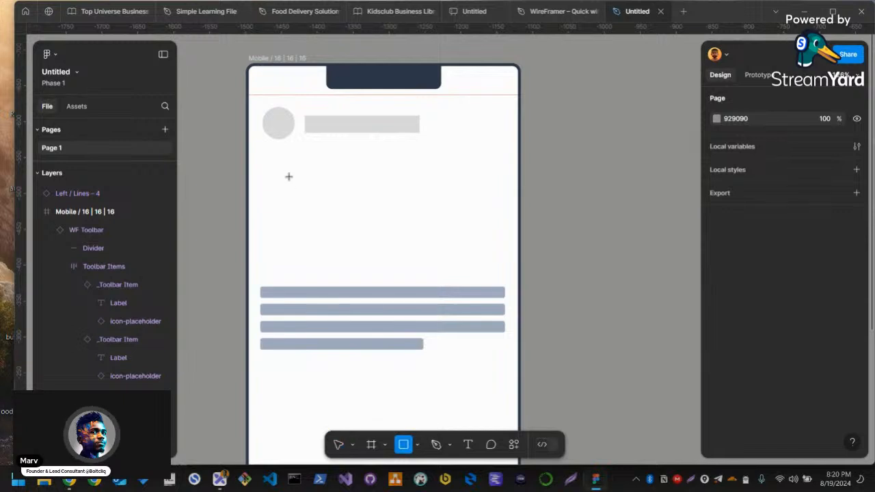
mouse_move(260, 161)
mouse_down()
mouse_move(510, 273)
mouse_move(505, 280)
mouse_up()
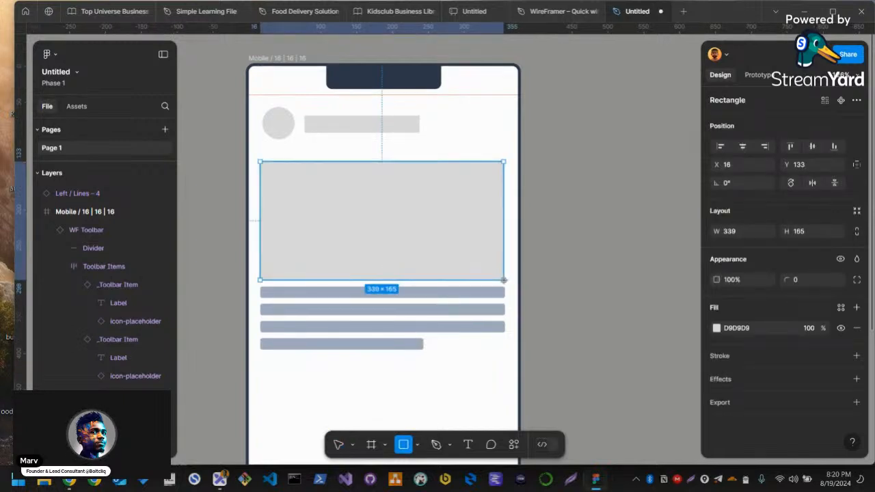
Place a 28 × 28 px copy of the header circle in the large rectangle's lower-left corner at Y 260, filled with 7A7A7A
click(278, 123)
drag(283, 287, 281, 266)
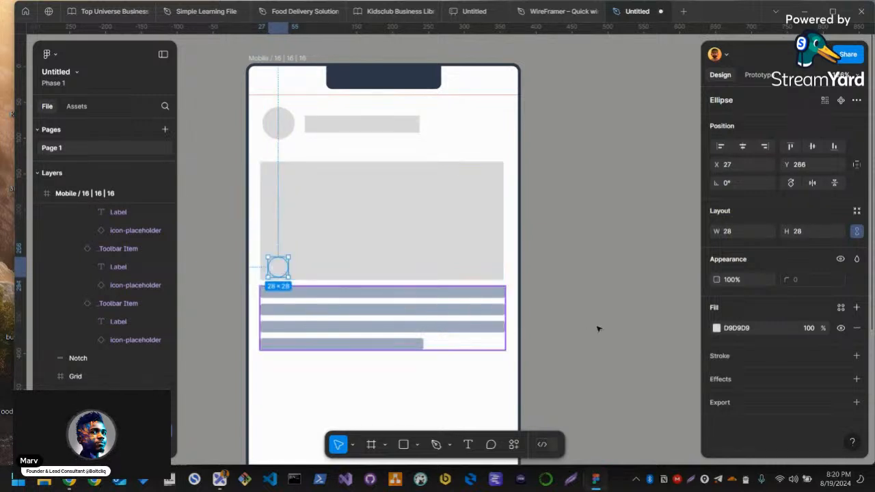
click(716, 328)
mouse_move(571, 232)
mouse_down()
mouse_move(564, 226)
mouse_move(563, 266)
mouse_move(563, 248)
mouse_up()
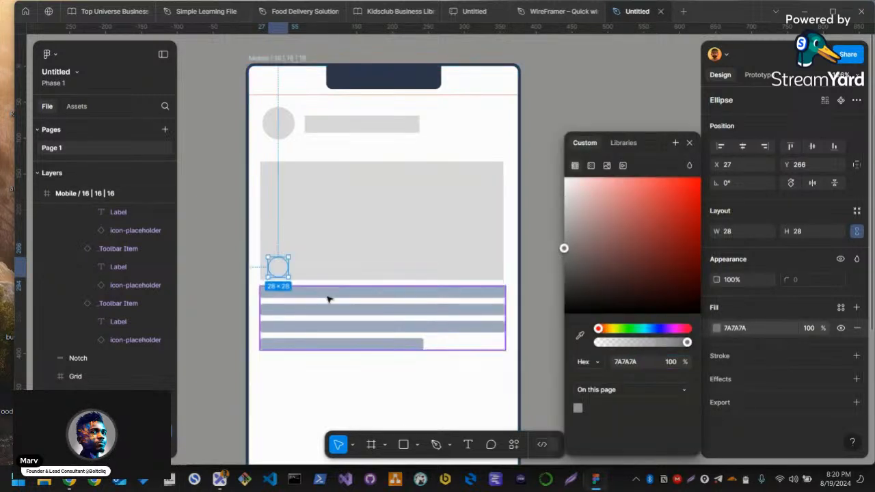
click(273, 263)
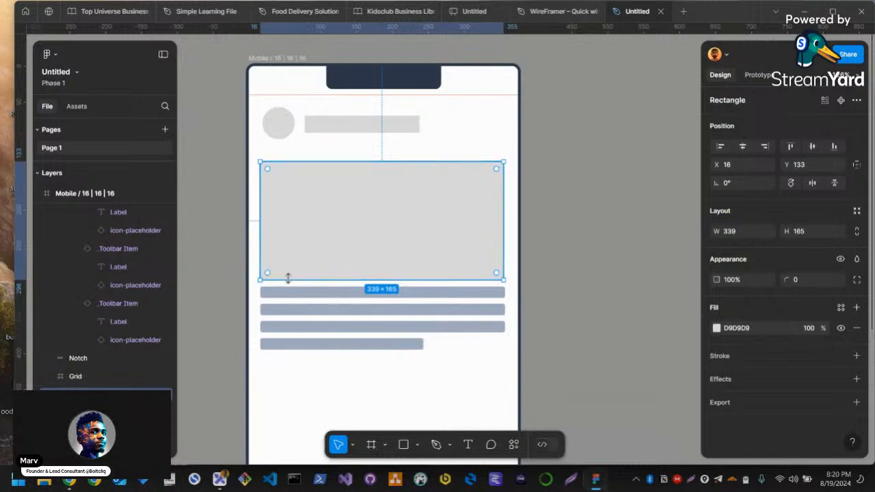
drag(280, 268, 285, 269)
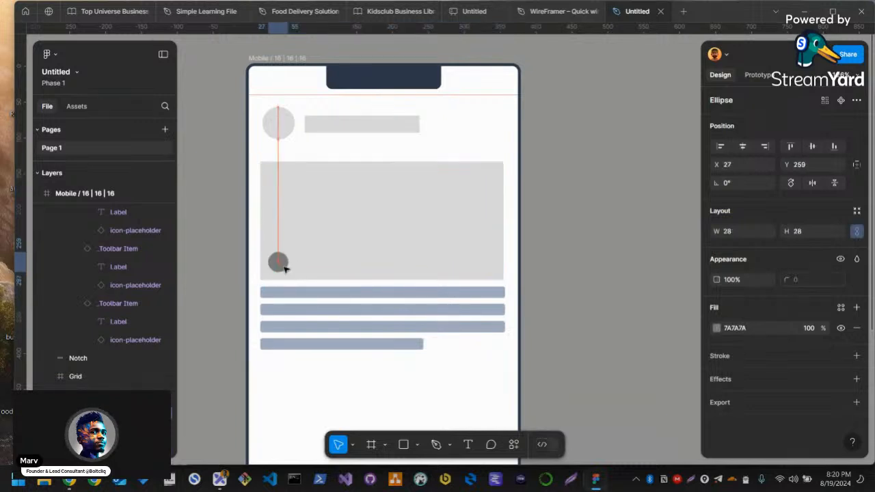
Copy the header text bar into the large rectangle beside the small circle, sized about 127 × 20 px
click(351, 127)
drag(351, 131, 329, 265)
key(ctrl+x)
click(348, 267)
key(ctrl+v)
drag(402, 261, 350, 270)
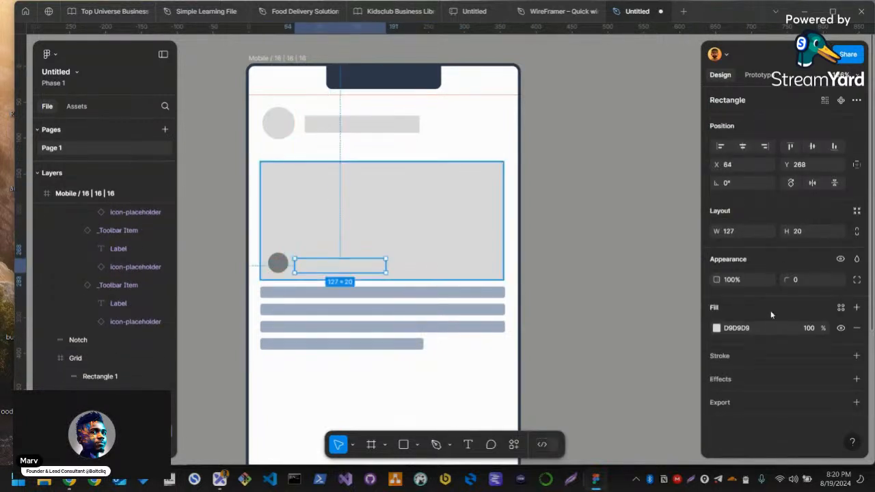
Recolor the copied bar to A0ABC0, sampled from the text lines, and align it vertically with the small circle
click(716, 329)
click(567, 262)
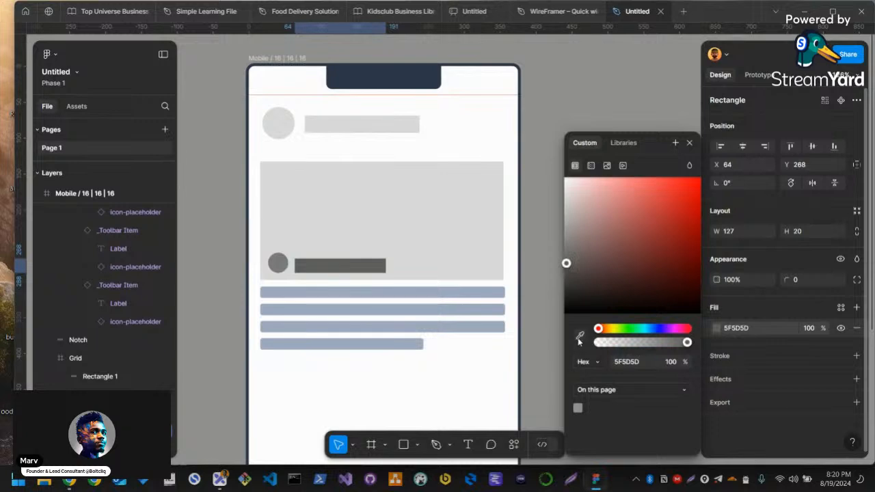
click(444, 294)
drag(324, 267, 316, 270)
Recolor the small circle in the large rectangle to A0ABC0 by sampling the text lines
click(278, 262)
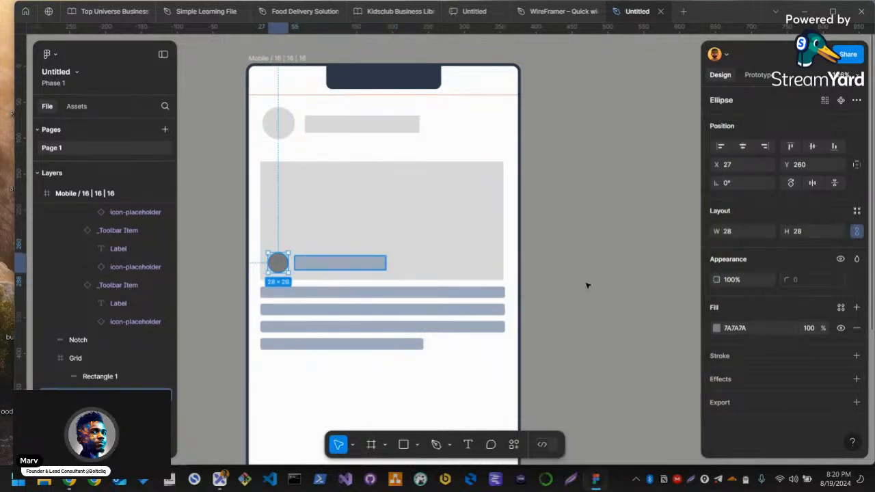
click(716, 328)
click(580, 335)
click(392, 328)
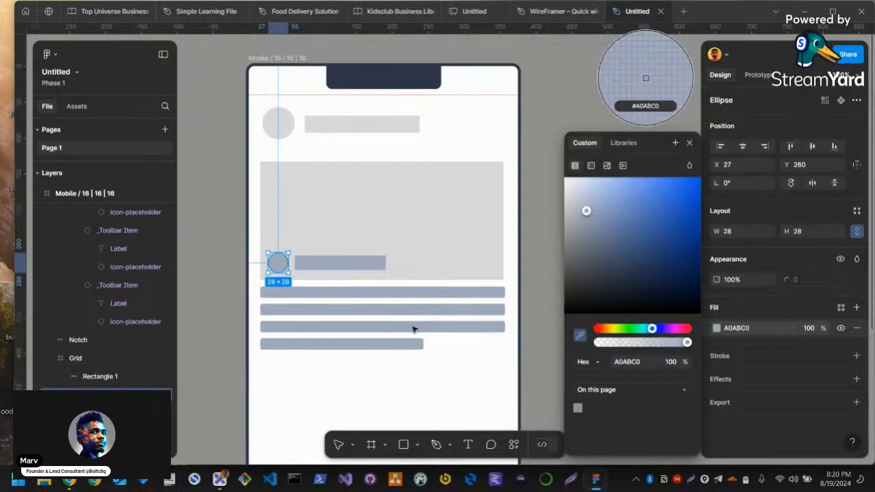
key(Escape)
key(Escape)
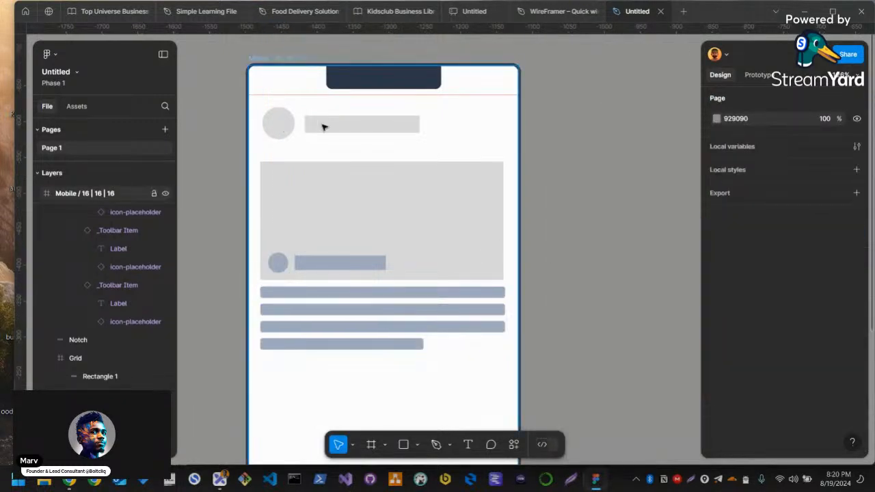
Duplicate the header circle to the header's right end, shrink it to 24 × 24 px and align it with the large rectangle's edge
click(289, 135)
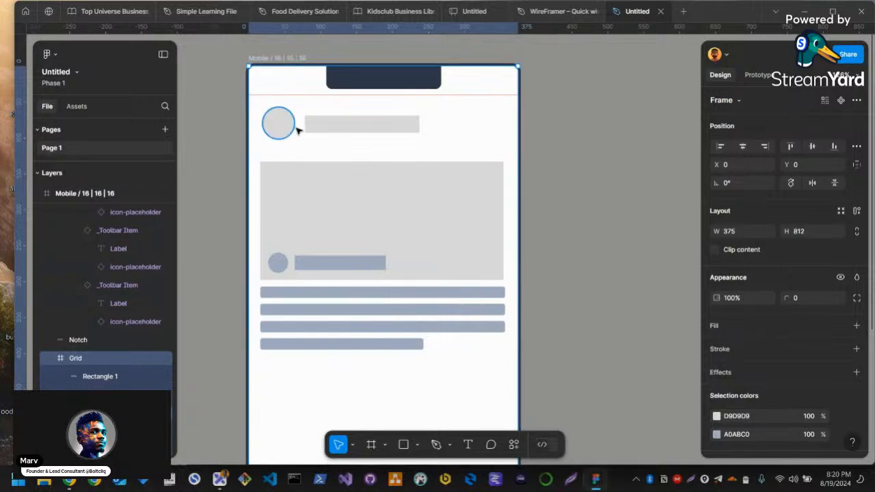
click(276, 125)
drag(275, 126, 492, 127)
click(454, 126)
click(463, 128)
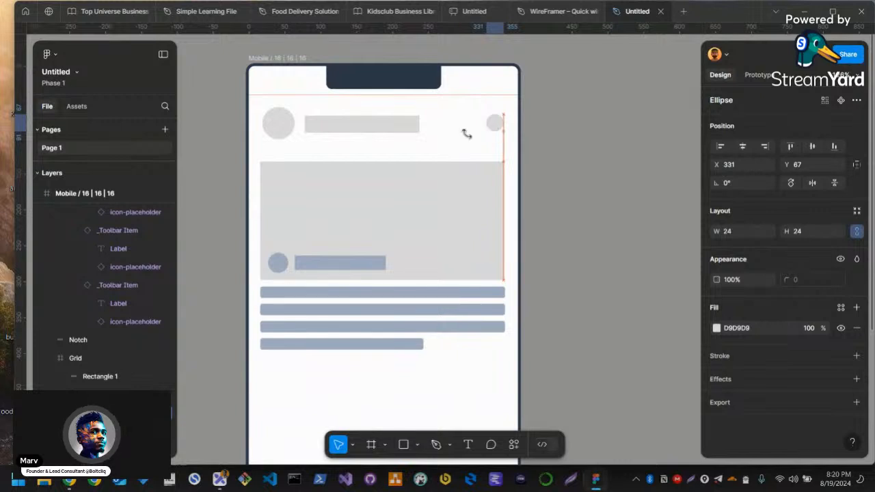
Shrink the original header circle slightly
click(359, 128)
click(287, 125)
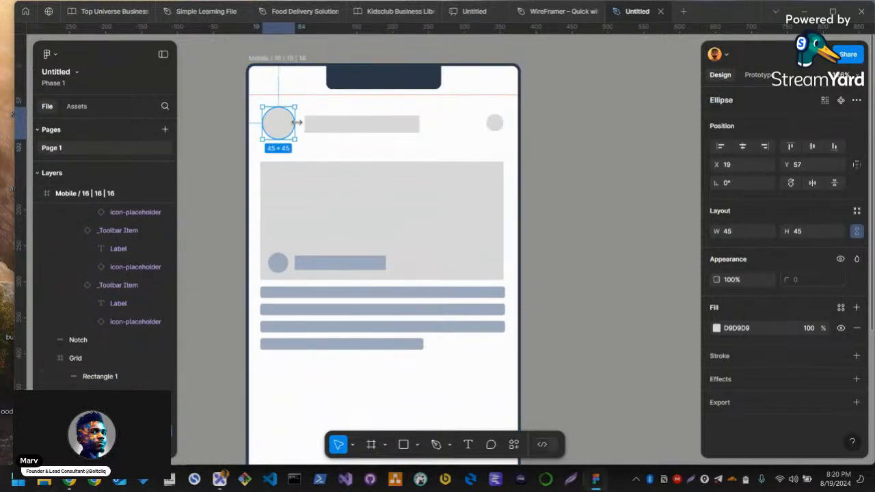
drag(296, 124, 288, 124)
click(410, 128)
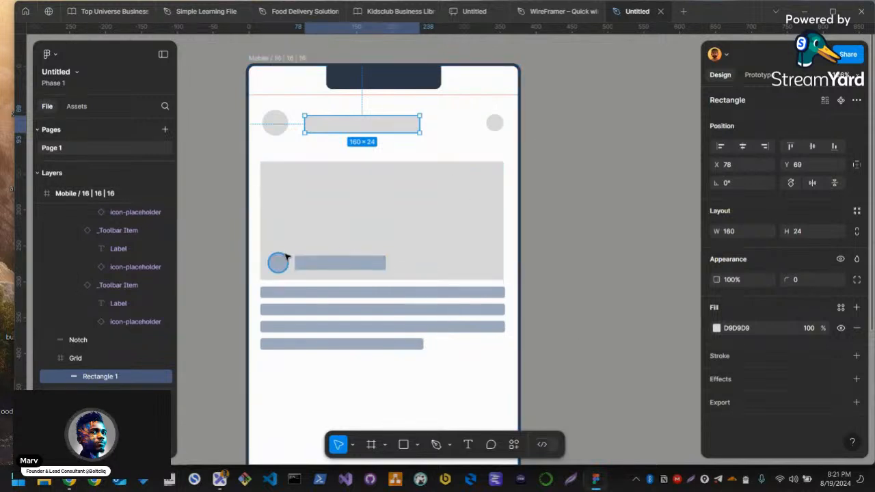
Combine the small circle and bar inside the large rectangle into a horizontal auto layout
click(302, 263)
shift+click(280, 264)
key(shift+a)
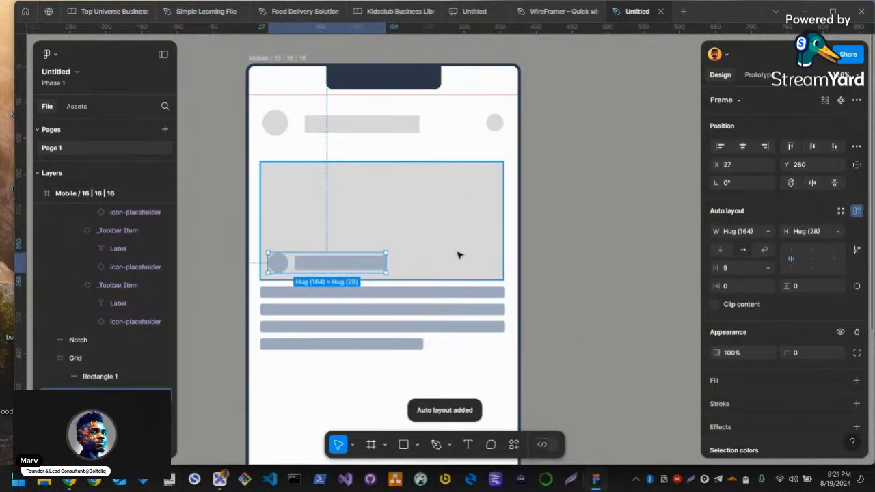
click(419, 297)
shift+click(277, 266)
click(335, 222)
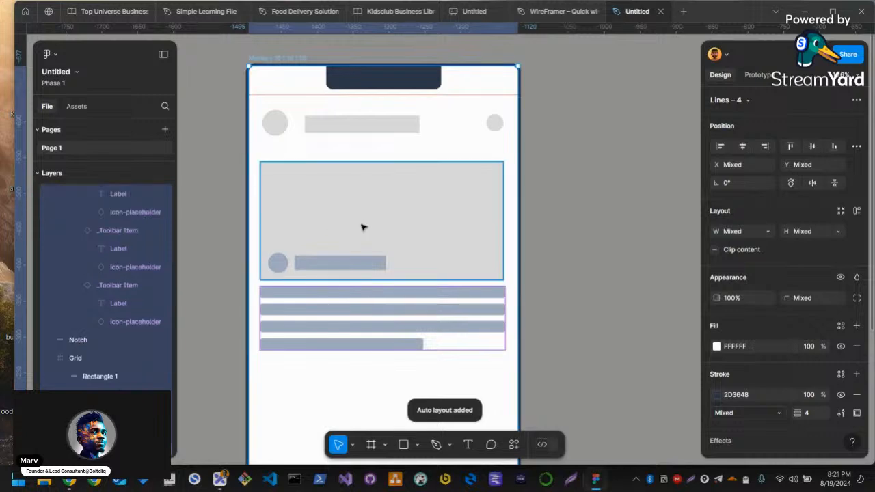
Align the header circle with the large rectangle's left edge and move the header text bar closer to it
click(295, 130)
click(276, 130)
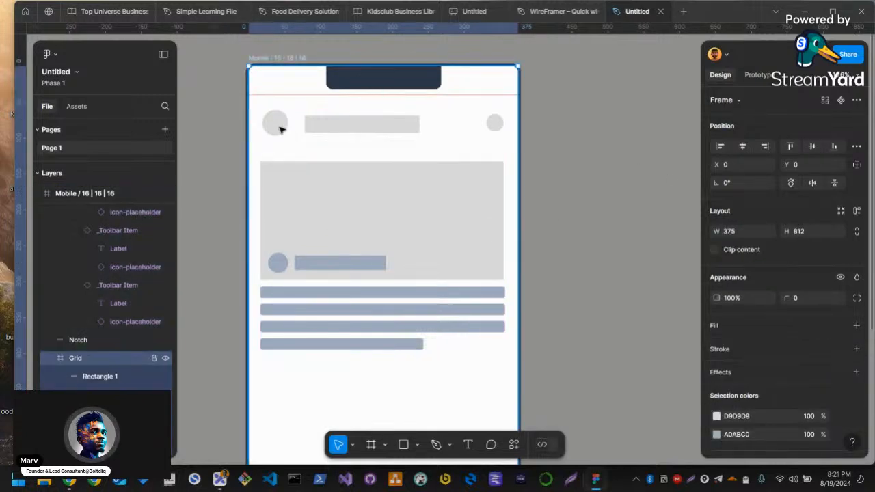
double_click(279, 128)
drag(279, 126, 274, 125)
drag(333, 128, 322, 125)
click(464, 195)
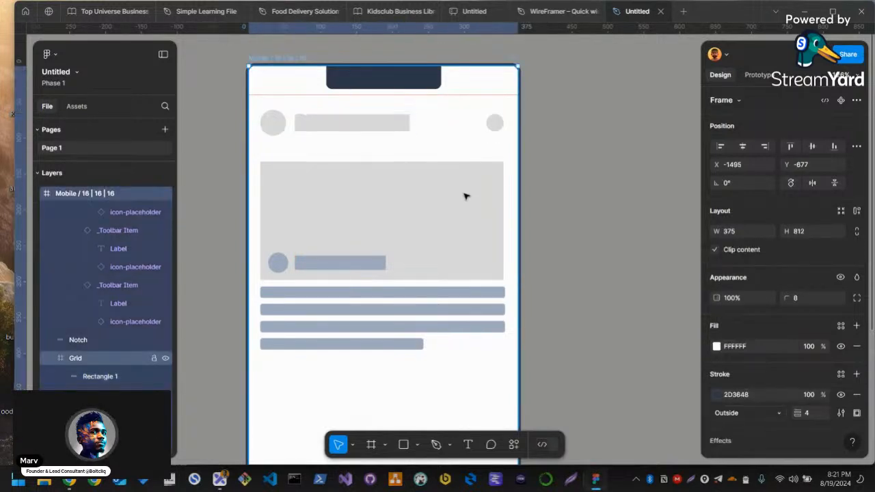
scroll(463, 206, down, 3)
scroll(463, 207, down, 5)
scroll(447, 230, down, 3)
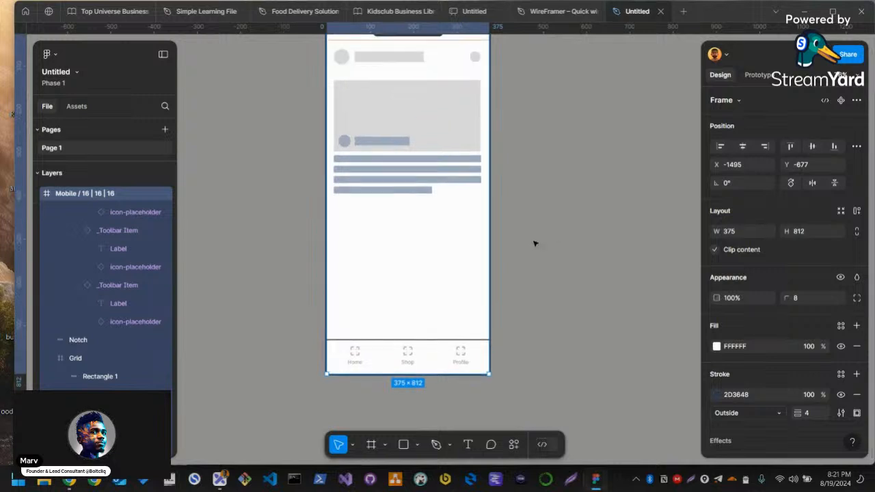
Examine the mobile wireframe's header, image card and text lines up close and as a whole, with the frame deselected
scroll(457, 341, up, 1)
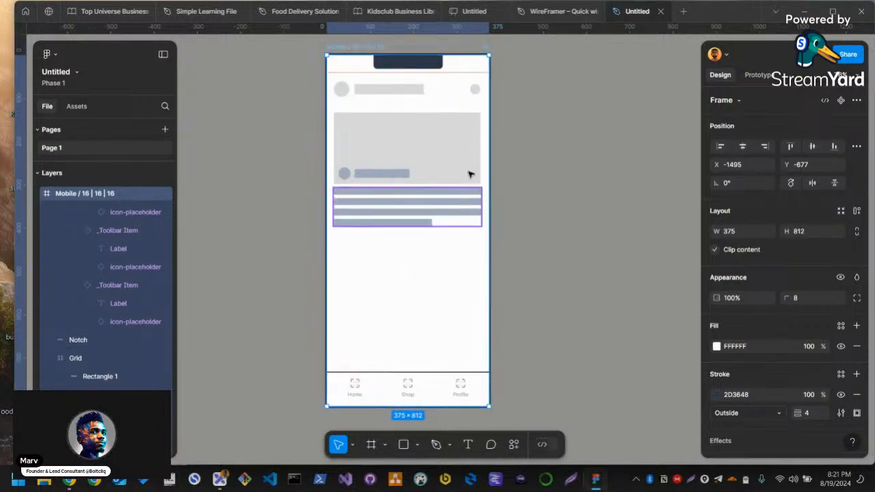
scroll(409, 153, up, 3)
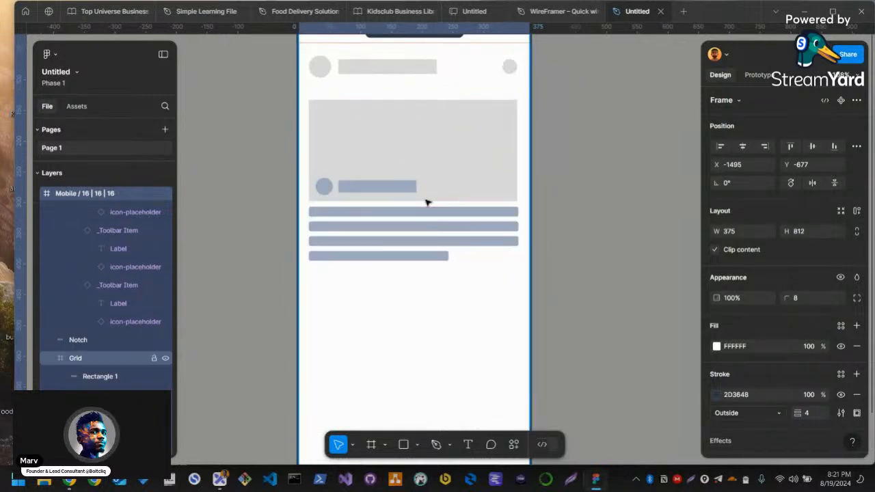
scroll(248, 209, up, 1)
scroll(386, 205, down, 5)
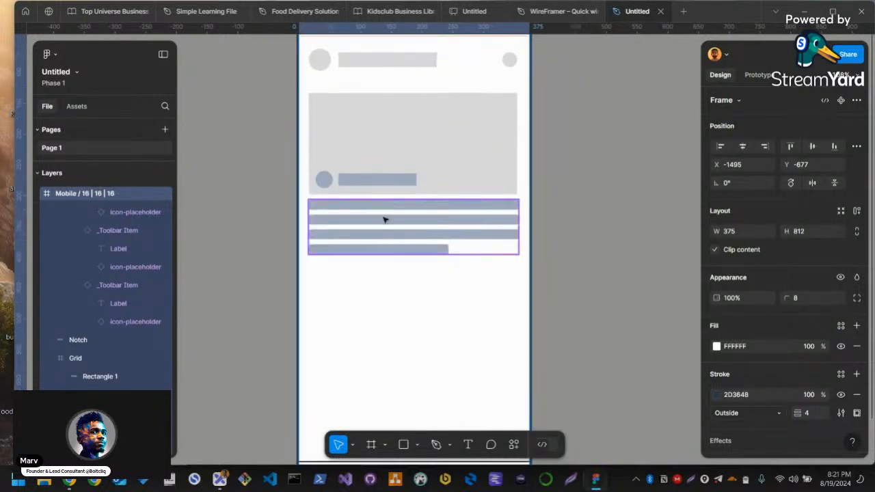
scroll(473, 201, up, 1)
ctrl+scroll(519, 203, down, 2)
scroll(547, 205, up, 3)
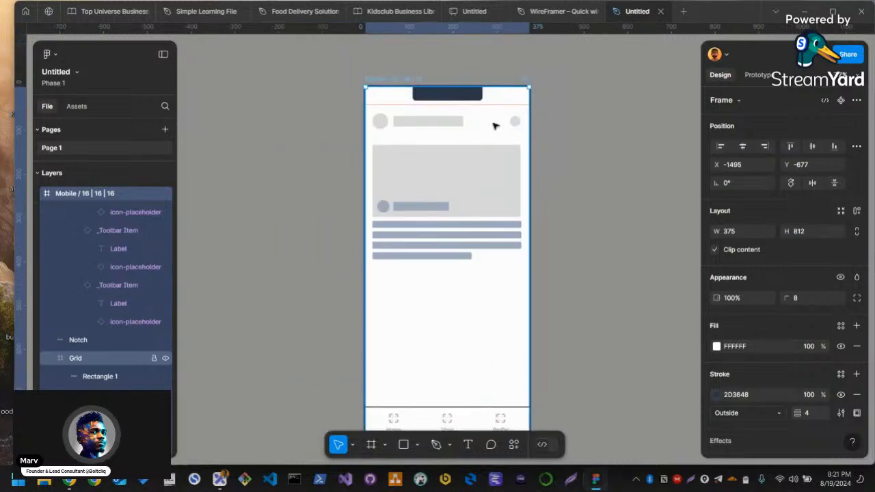
click(582, 307)
drag(560, 289, 511, 286)
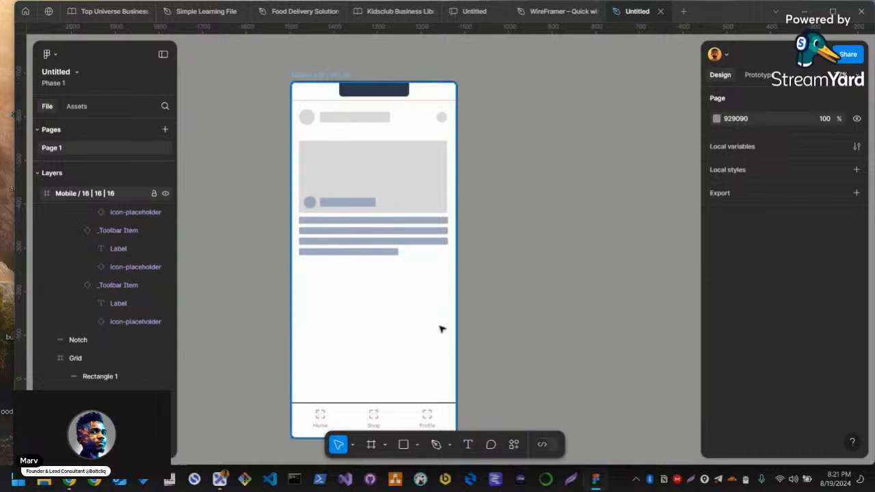
Check the live comments in the StreamYard studio in Chrome, and return to the wireframe in Figma
key(alt+Tab)
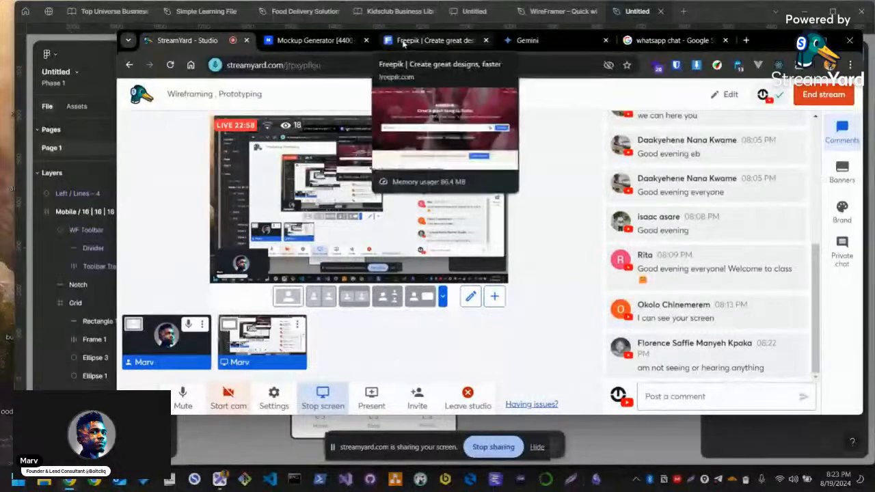
click(312, 41)
click(216, 40)
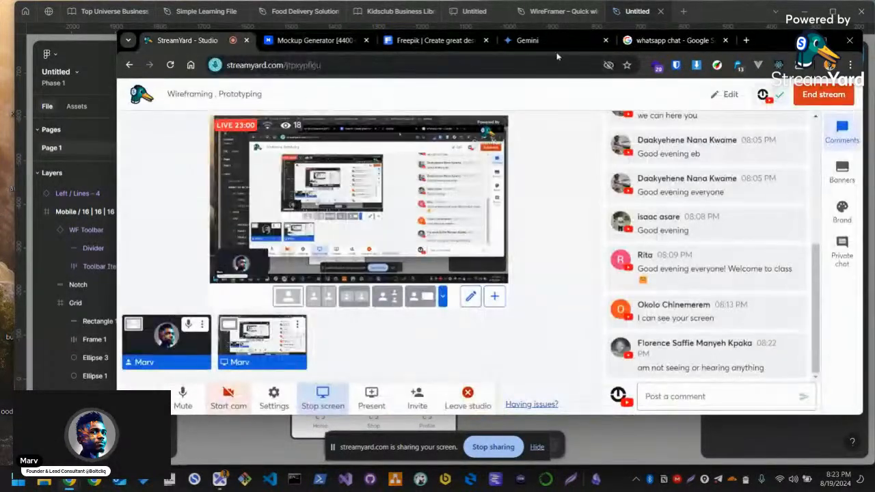
key(alt+Tab)
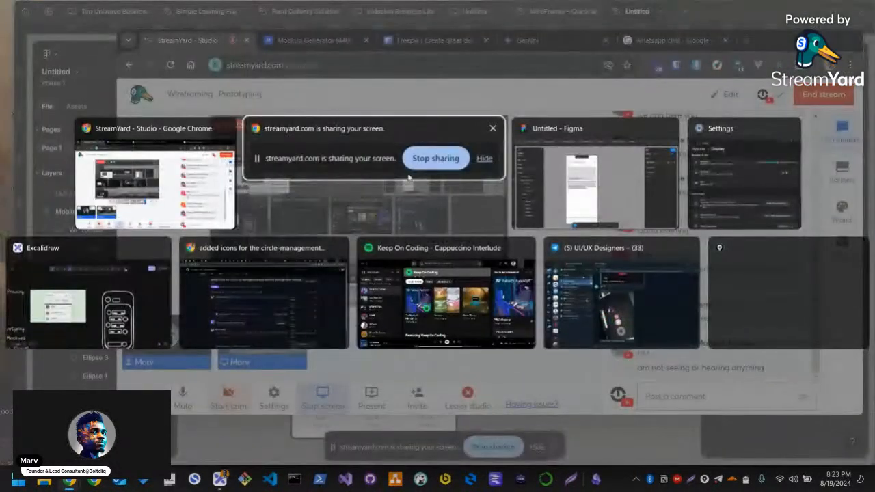
click(623, 191)
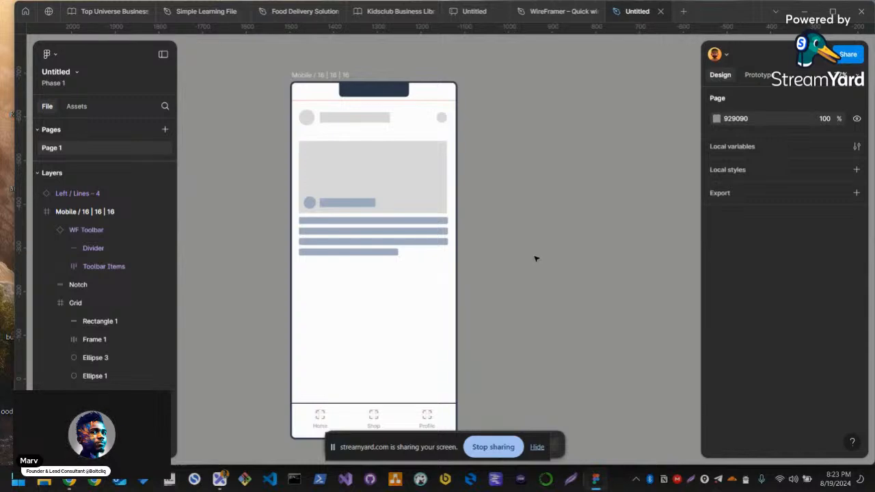
Switch to the Excalidraw board to view the WhatsApp reference beside the phone sketch, and select the reference image
key(alt+Tab)
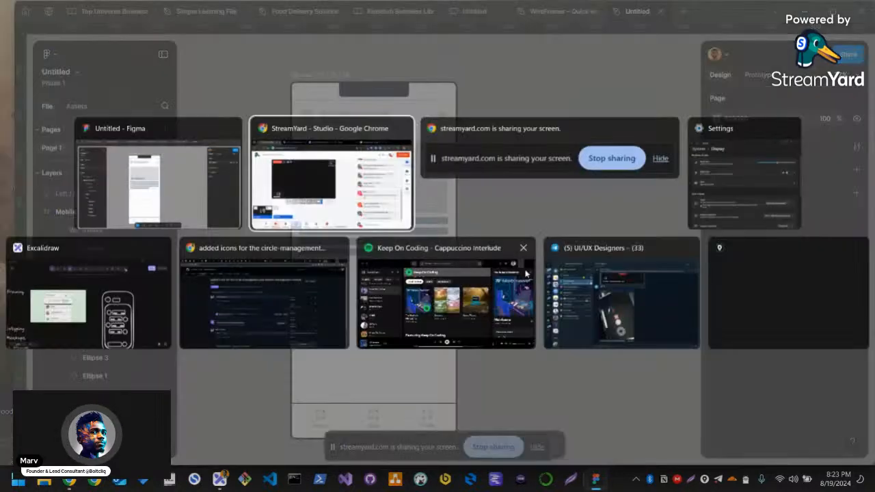
key(alt+Tab)
key(alt+Tab)
key(alt+Tab)
key(alt+Tab)
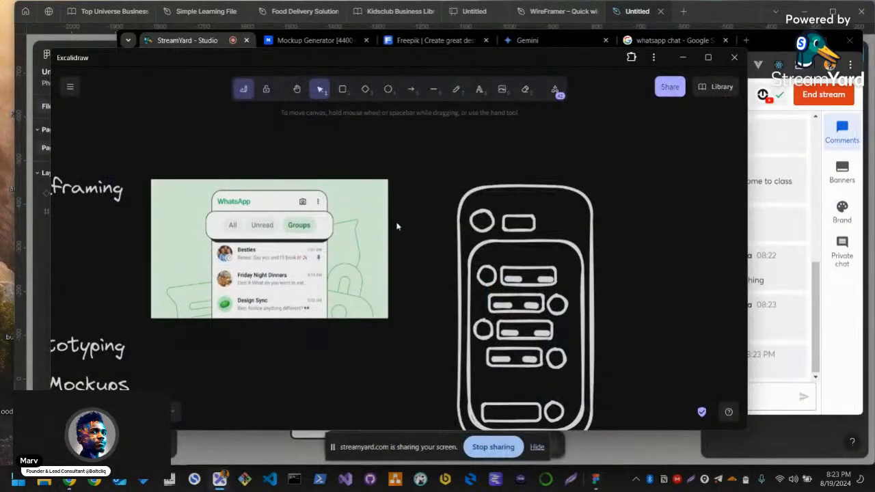
mouse_move(395, 267)
mouse_down()
mouse_move(570, 204)
mouse_move(549, 237)
mouse_move(524, 247)
mouse_up()
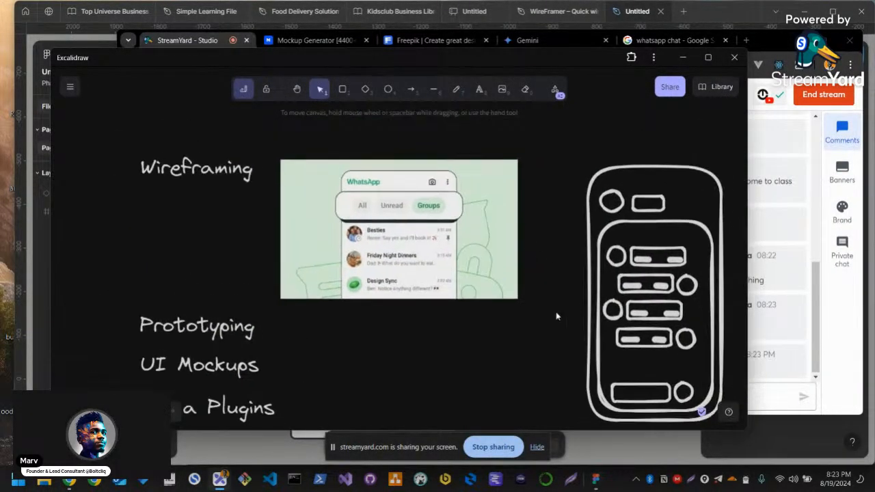
click(468, 278)
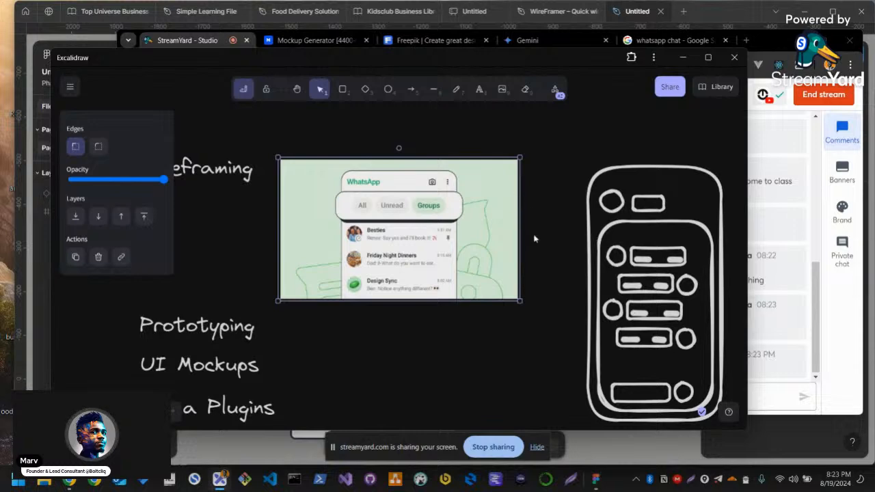
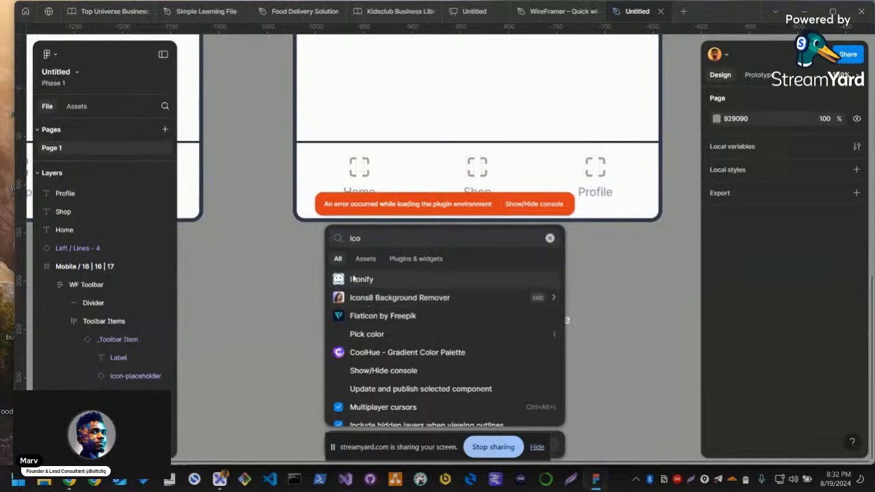
Launch the Iconify plugin found by searching for "ico" and move its window aside over the canvas
click(424, 260)
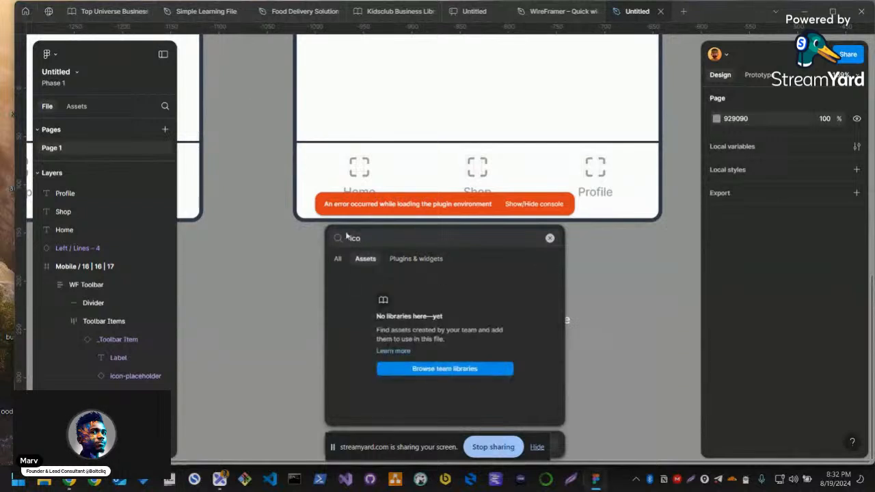
click(337, 260)
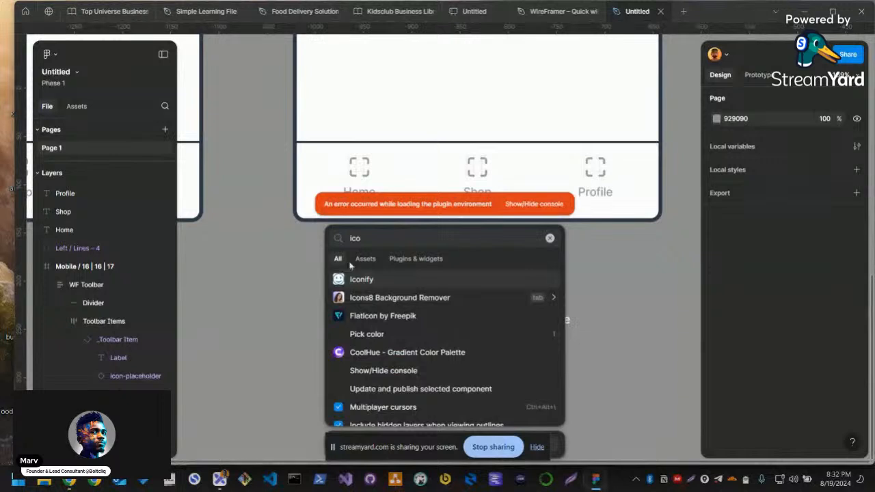
click(363, 279)
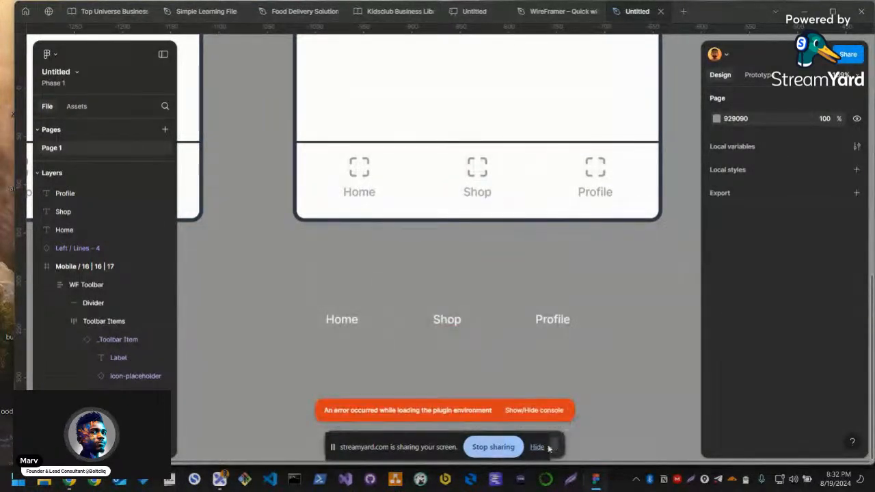
drag(498, 80, 440, 50)
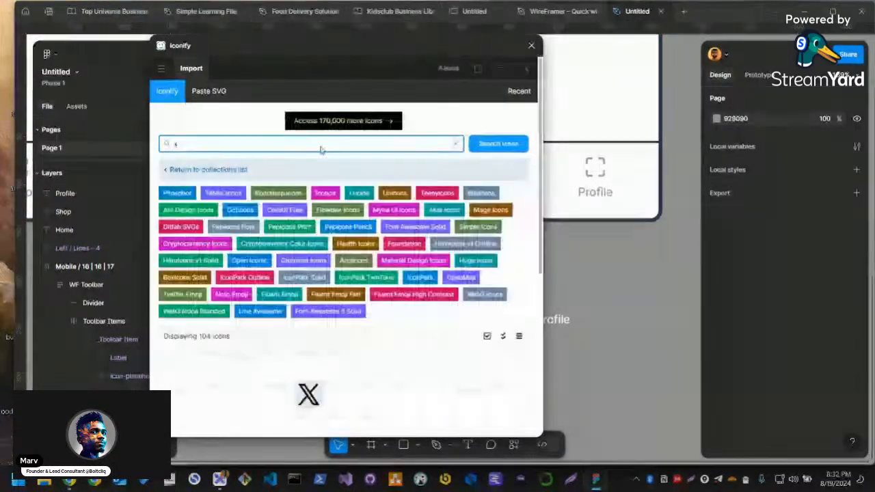
Search Iconify for "home" and browse the second page of icon results
scroll(410, 307, down, 2)
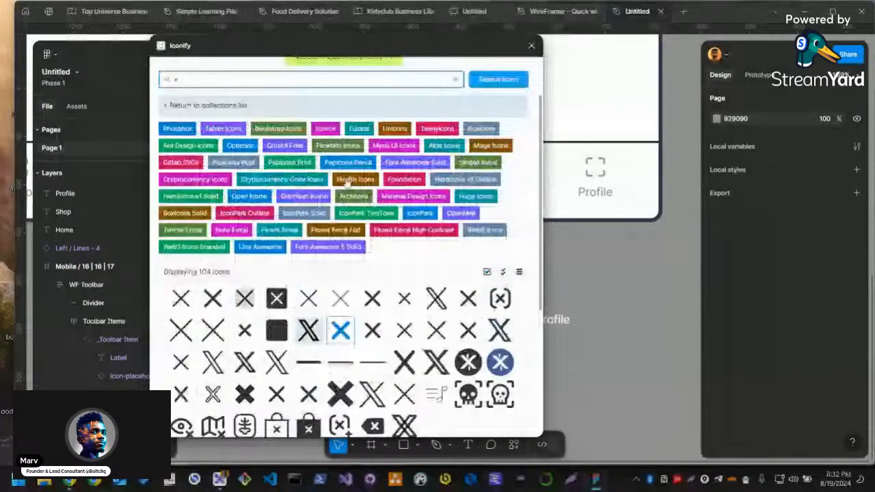
scroll(346, 181, up, 2)
text(me)
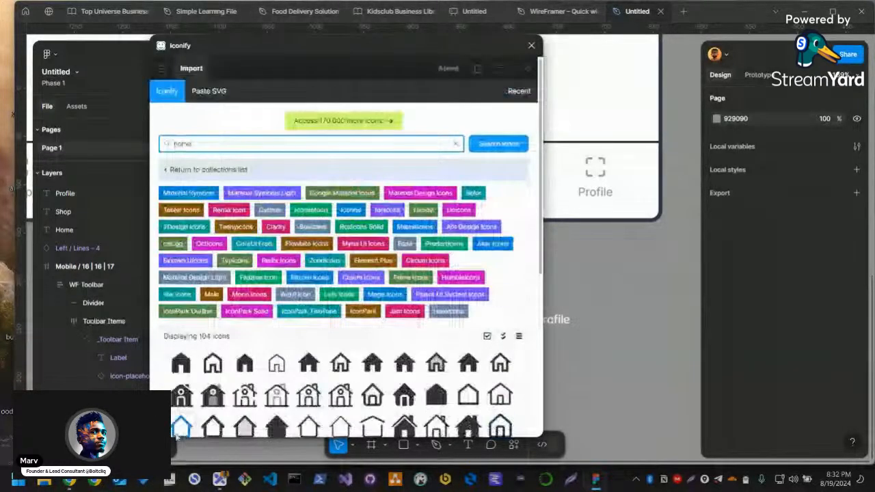
scroll(297, 382, down, 3)
scroll(298, 384, down, 1)
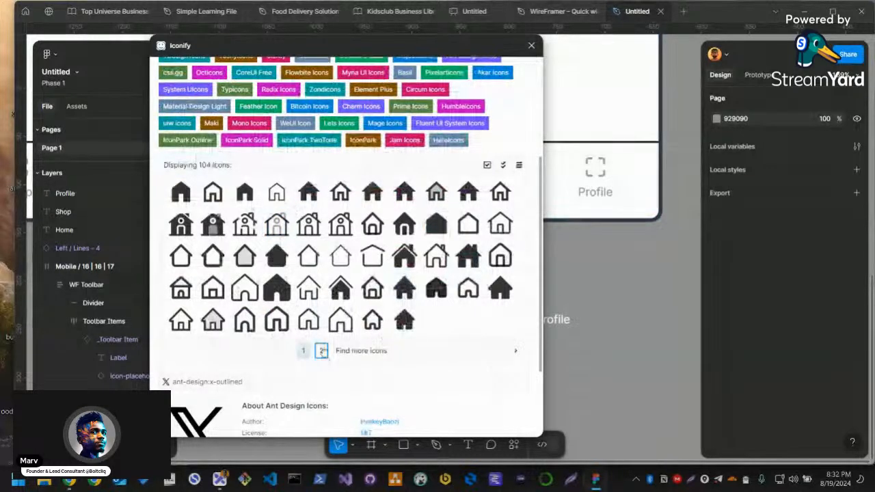
click(304, 351)
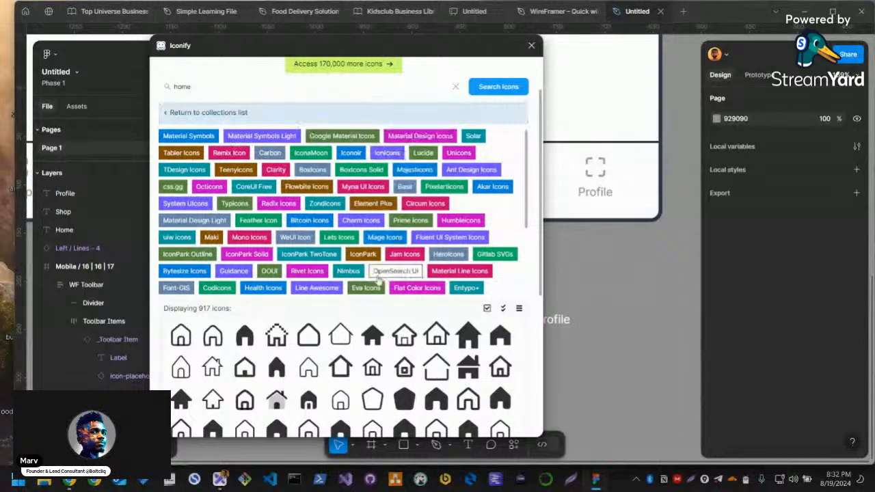
scroll(467, 239, down, 5)
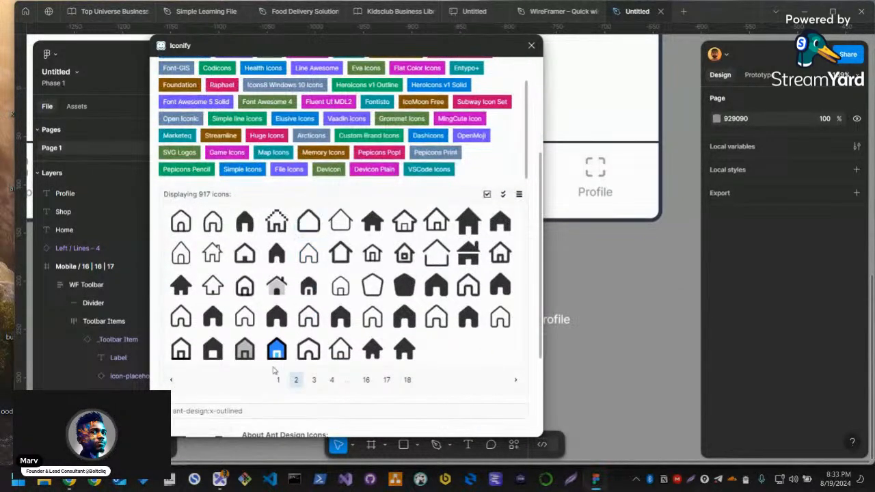
scroll(339, 238, up, 2)
scroll(322, 308, down, 1)
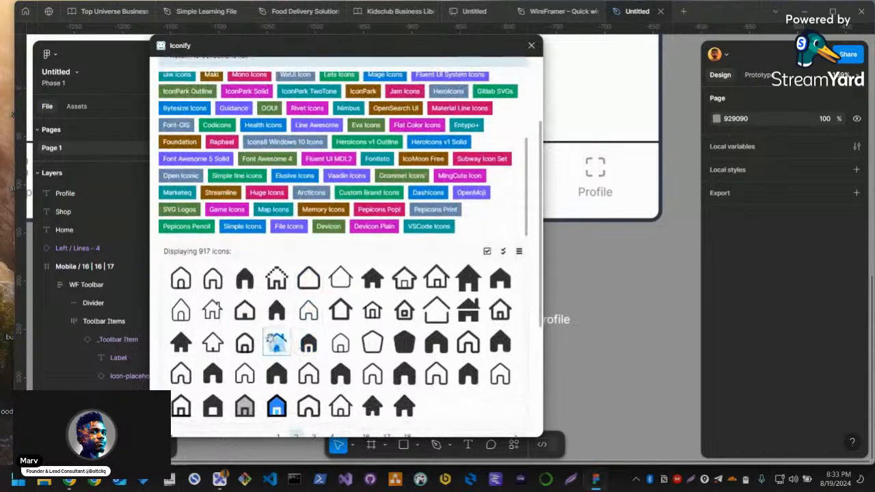
Import the lets-icons:home-duotone icon onto the canvas and close the plugin window
click(276, 346)
scroll(334, 256, down, 3)
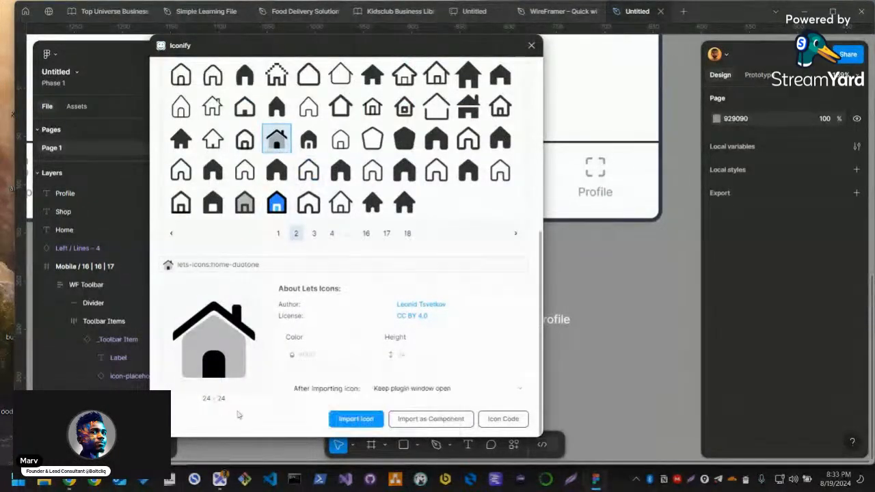
click(352, 424)
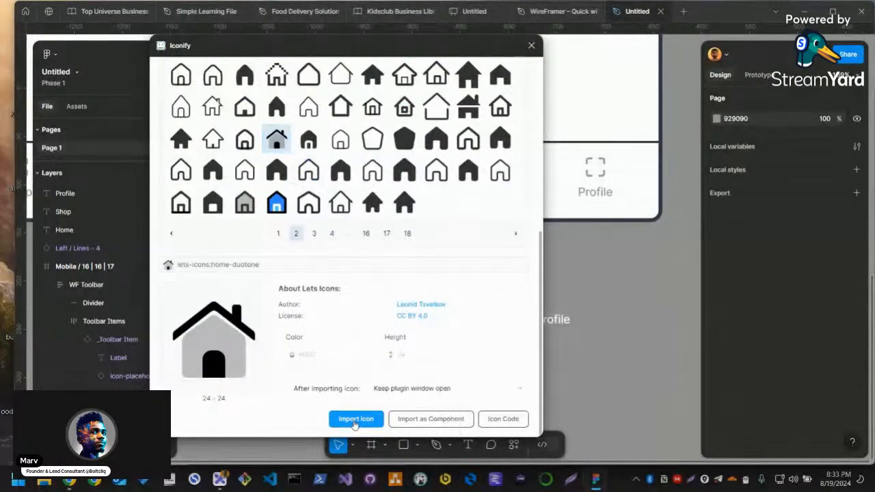
click(531, 46)
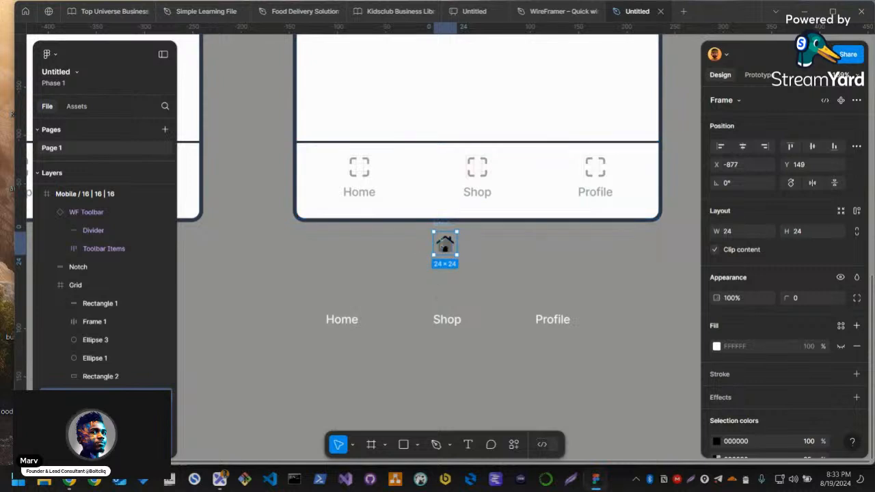
Place the house icon above the loose Home label and wrap both in an auto layout frame widened to 74
drag(444, 243, 346, 294)
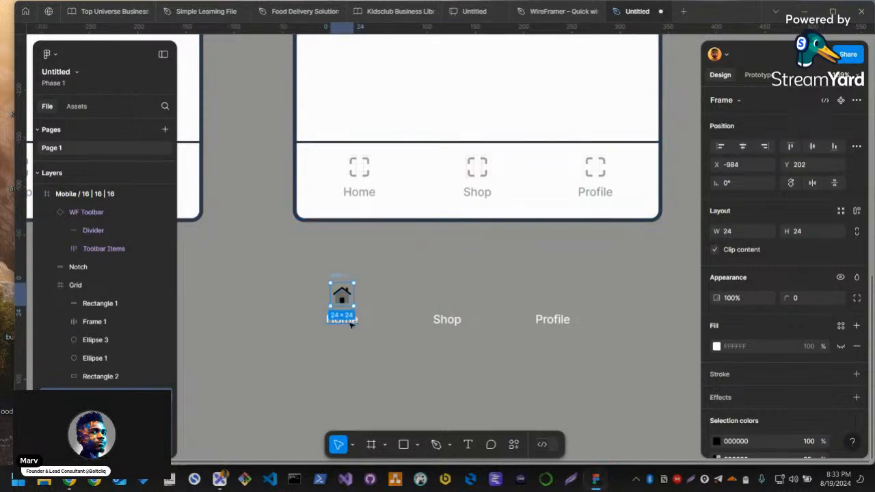
shift+click(348, 321)
key(shift+a)
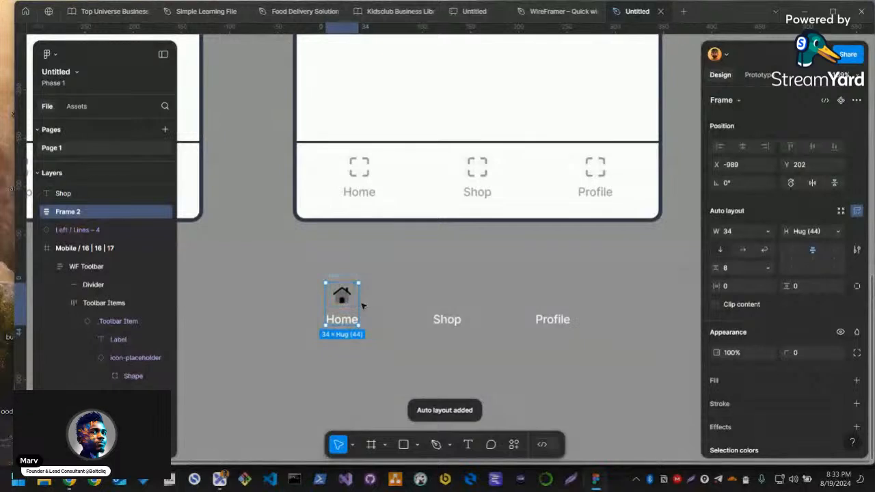
drag(406, 301, 399, 300)
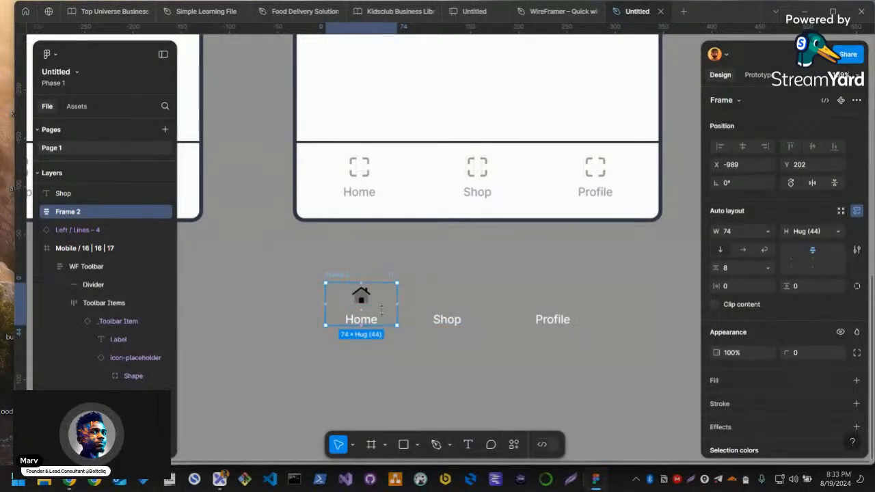
Switch to Chrome and open flaticon.com in place of the WhatsApp chat image search
key(alt+Tab)
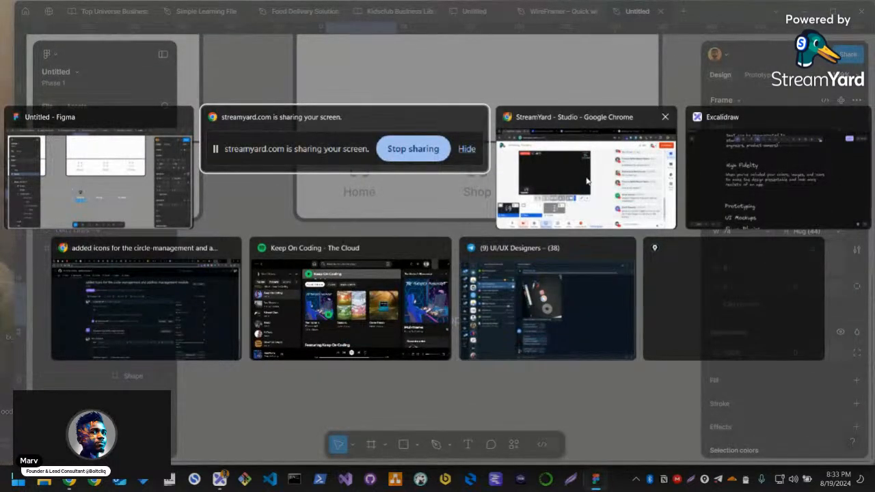
click(593, 155)
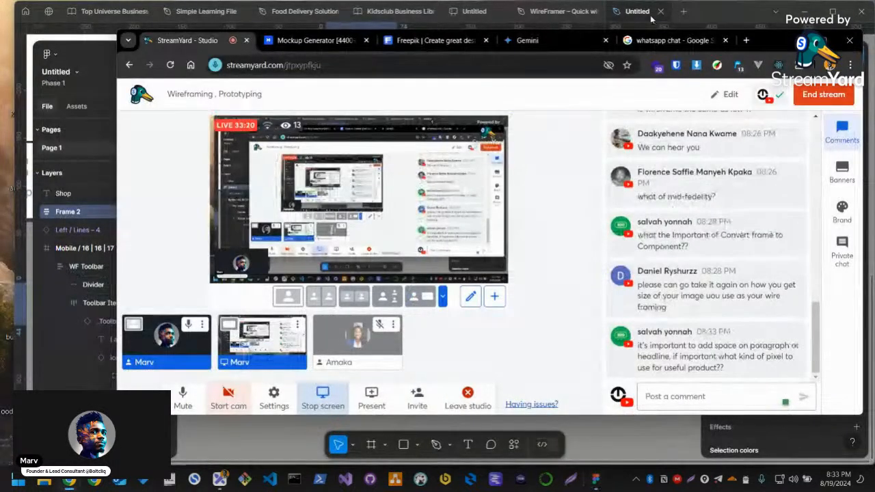
click(666, 40)
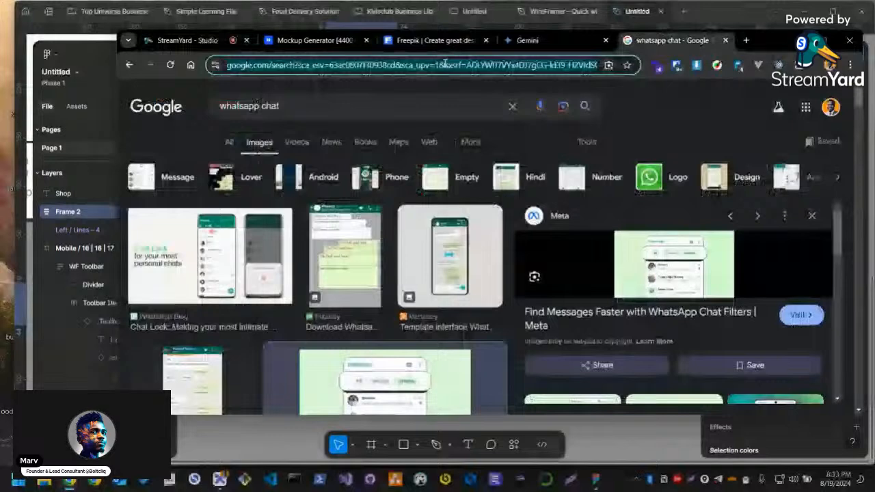
click(445, 63)
text(f)
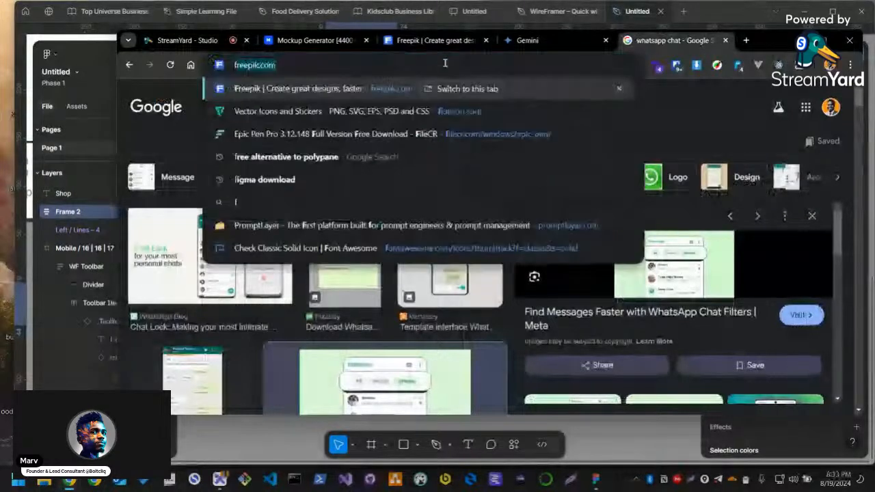
text(la)
key(Return)
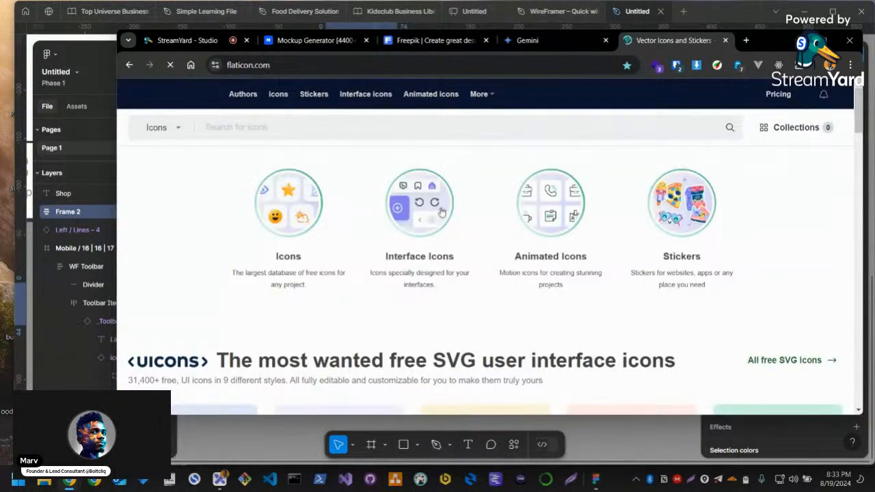
Search Flaticon for "home" and browse the resulting house icons
click(339, 128)
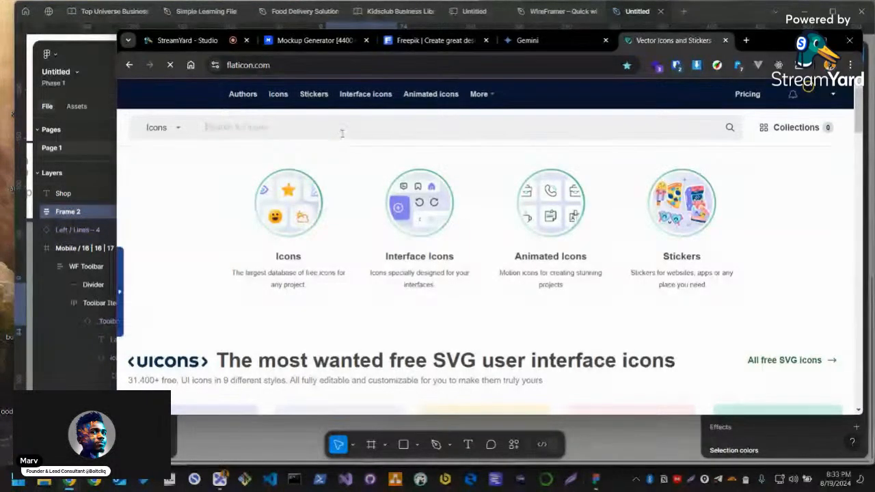
text(home)
key(Return)
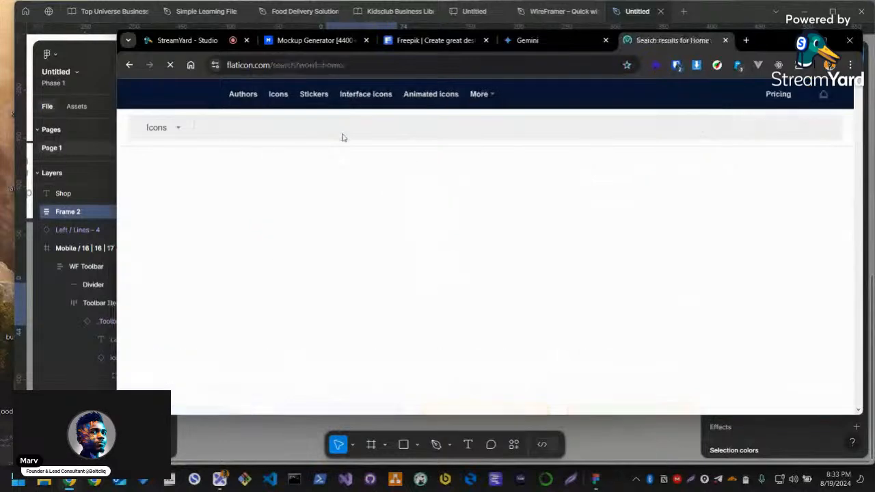
scroll(367, 230, down, 2)
scroll(367, 230, down, 3)
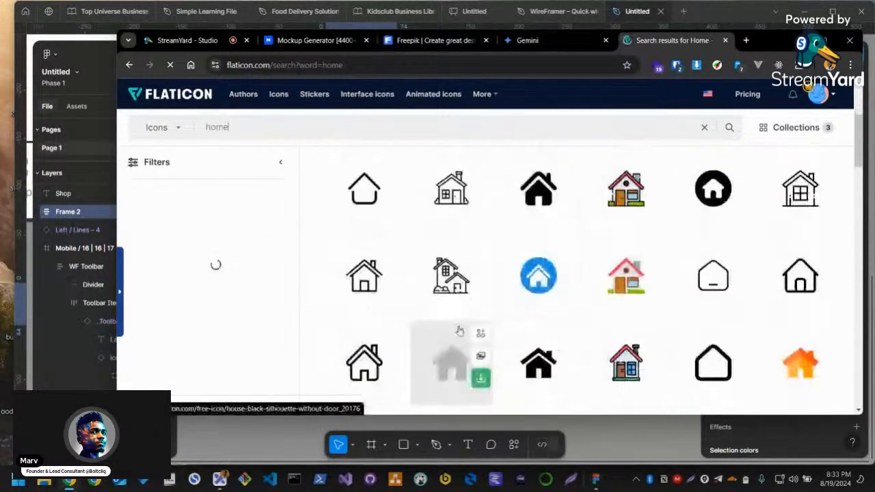
scroll(452, 333, down, 2)
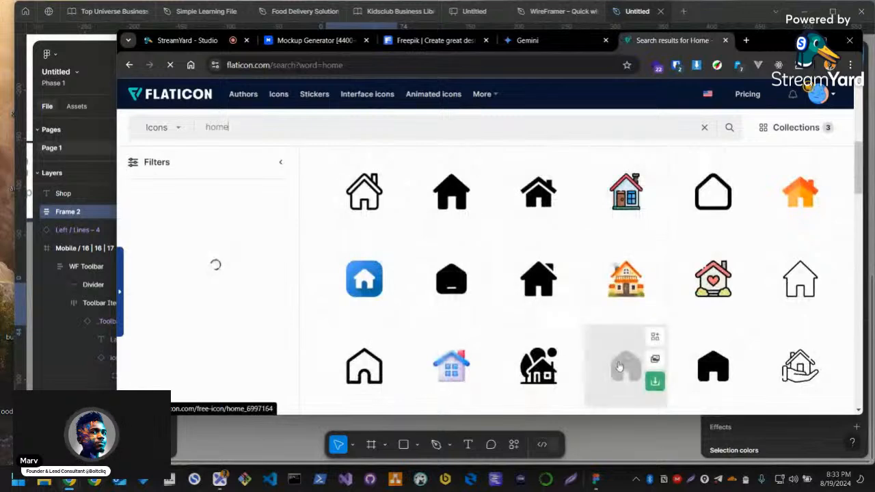
scroll(617, 350, down, 1)
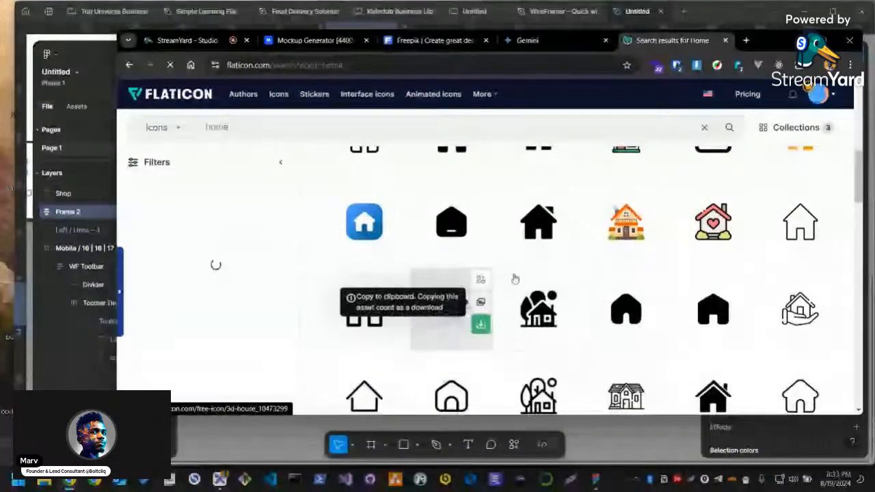
scroll(480, 369, down, 1)
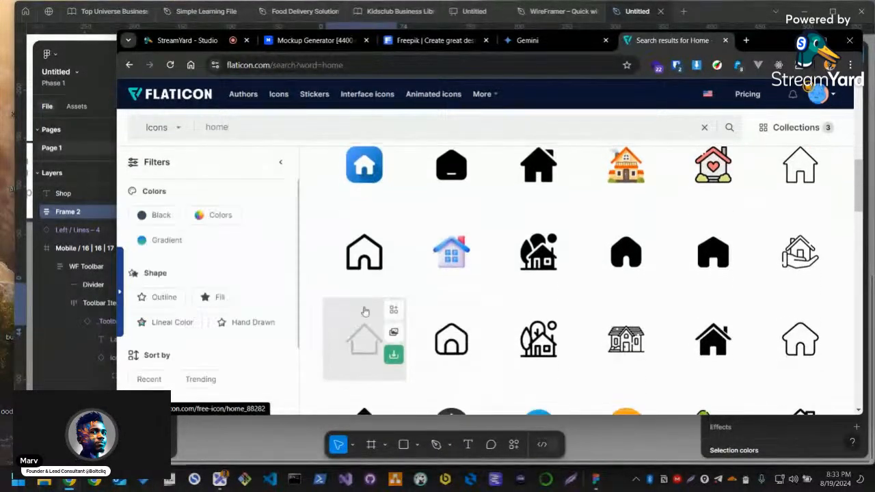
scroll(471, 346, down, 1)
scroll(467, 348, up, 1)
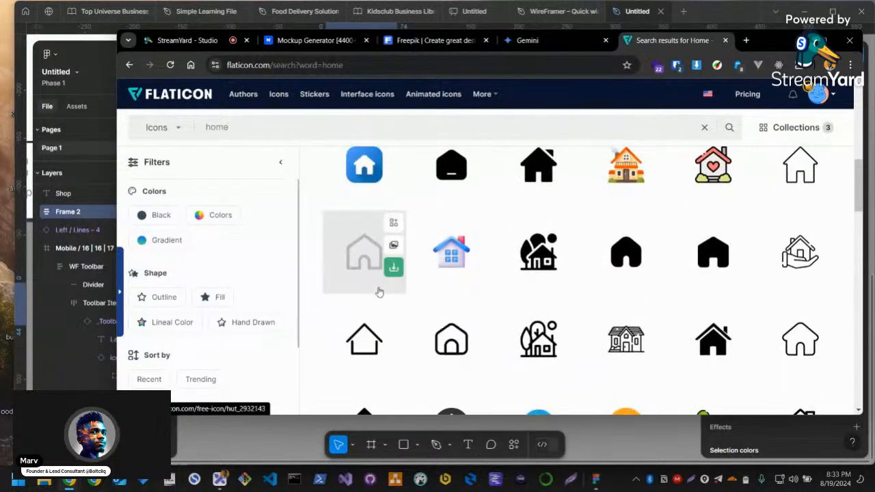
scroll(451, 315, up, 1)
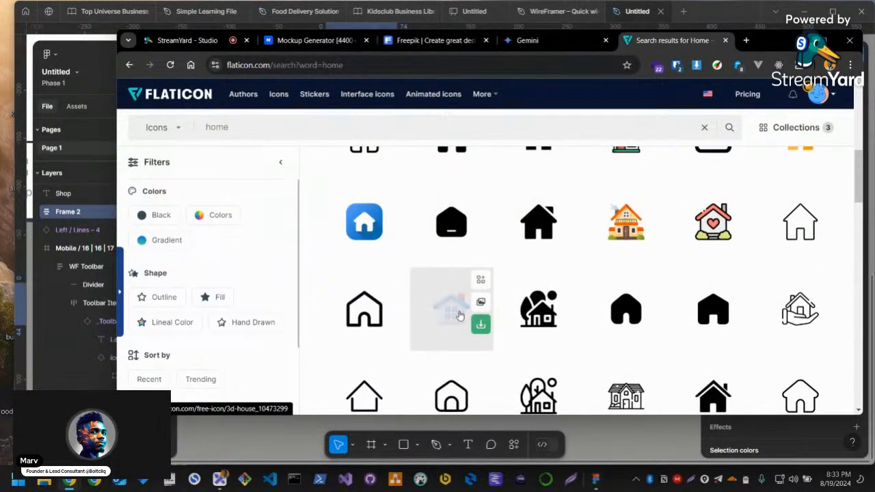
Copy the 3d House icon as SVG, return to Figma and try to paste it near the Home item, deleting the pasted rectangle
click(457, 315)
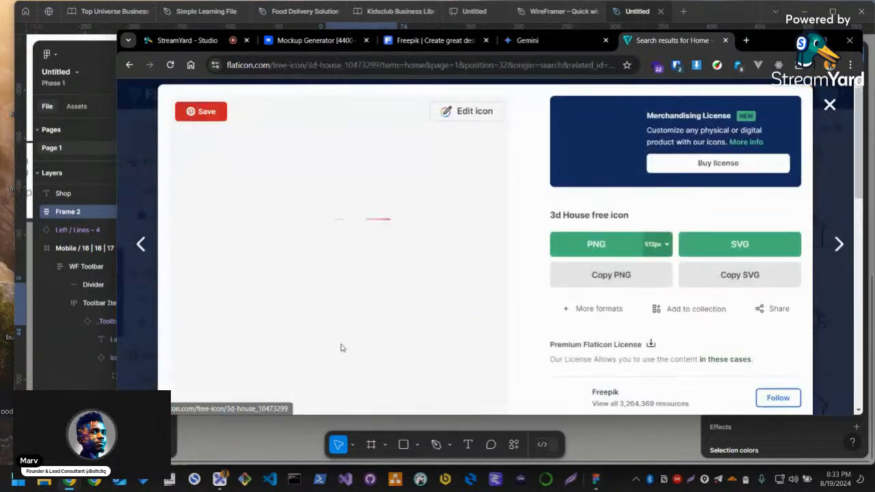
click(722, 282)
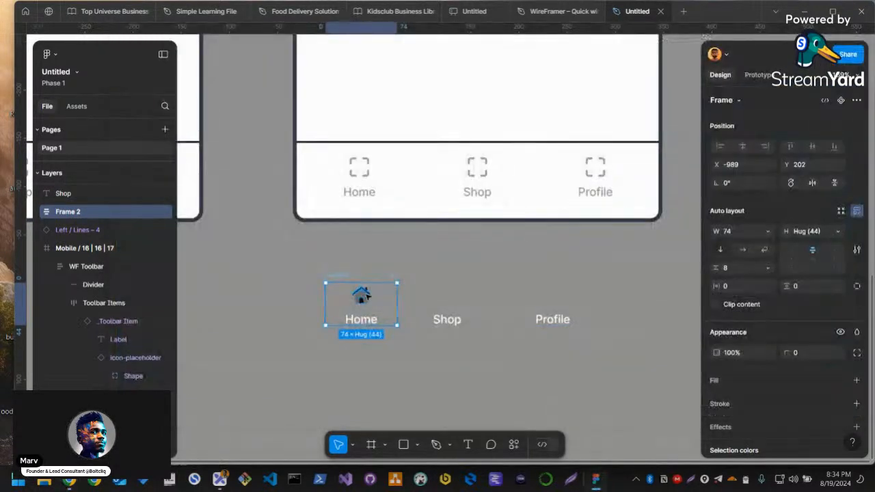
double_click(367, 296)
double_click(367, 295)
click(459, 289)
key(ctrl+v)
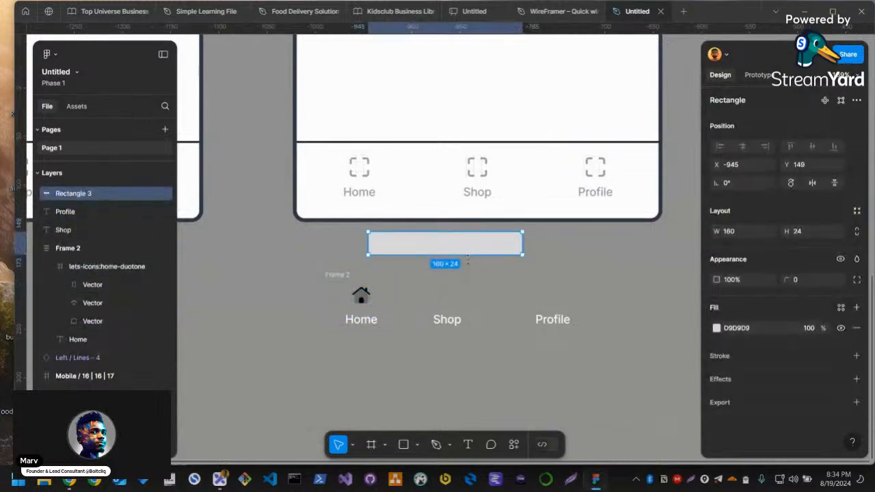
key(Delete)
Draw a small square about 33 by 32 above the Shop label and set its width to 32
key(r)
drag(414, 257, 447, 289)
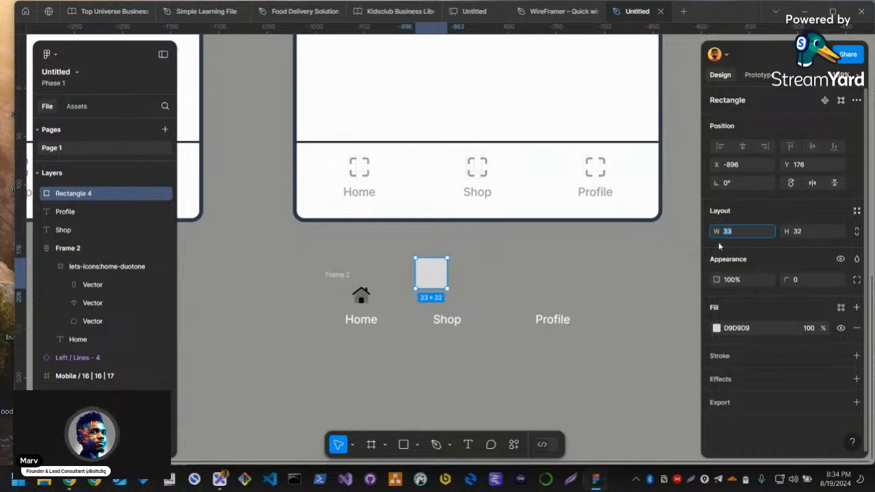
text(32)
key(Tab)
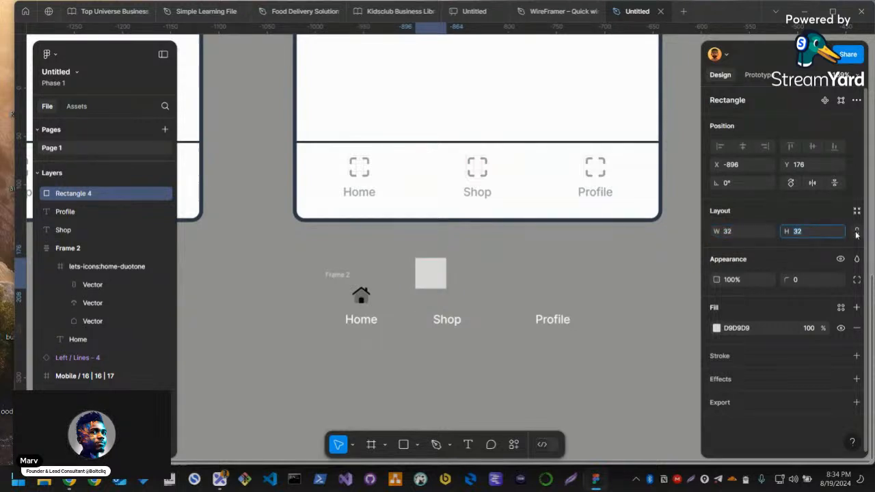
key(ctrl+z)
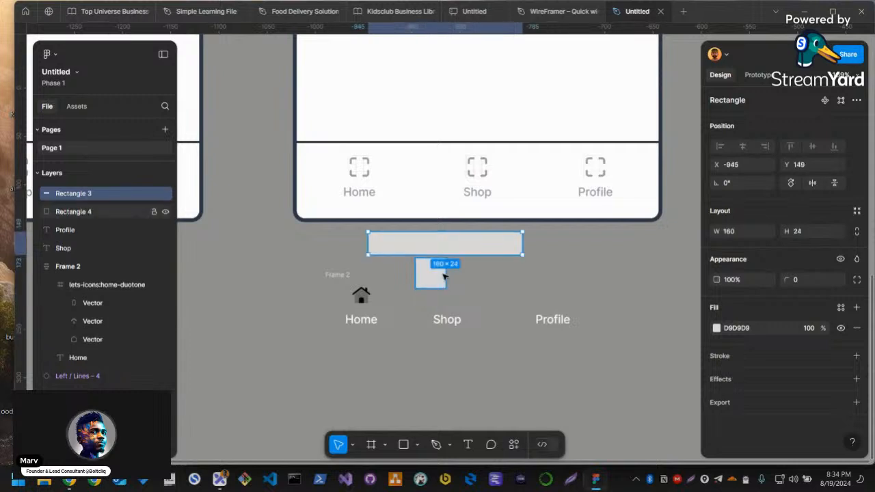
Undo the wide rectangle placed above the Shop label, and try removing and restoring the small square beside it
key(ctrl+z)
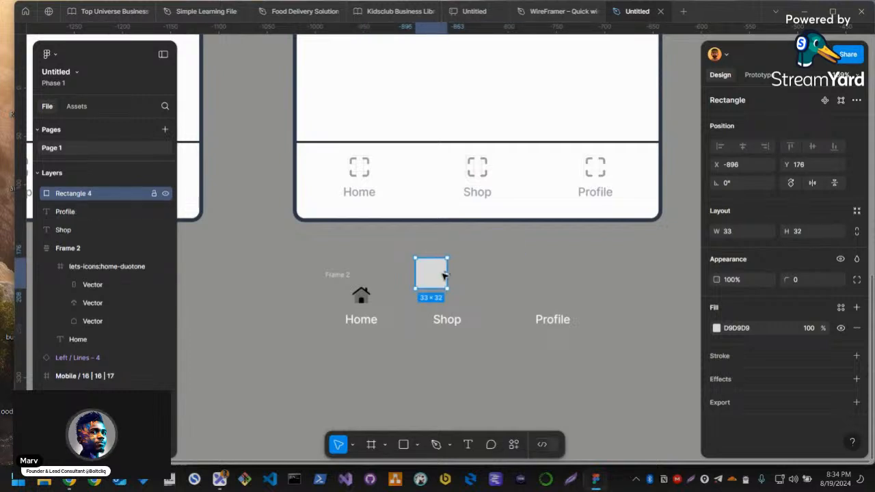
key(Delete)
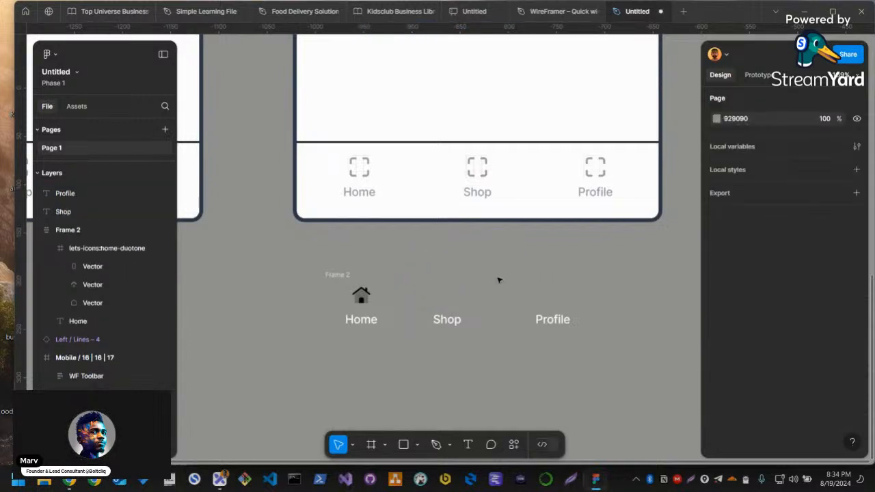
key(ctrl+shift+z)
key(ctrl+shift+z)
key(ctrl+shift+z)
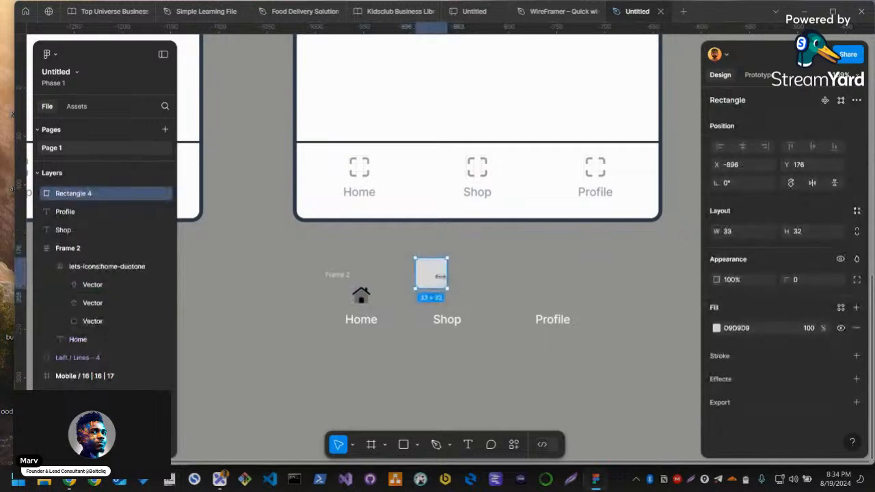
key(ctrl+z)
key(ctrl+shift+z)
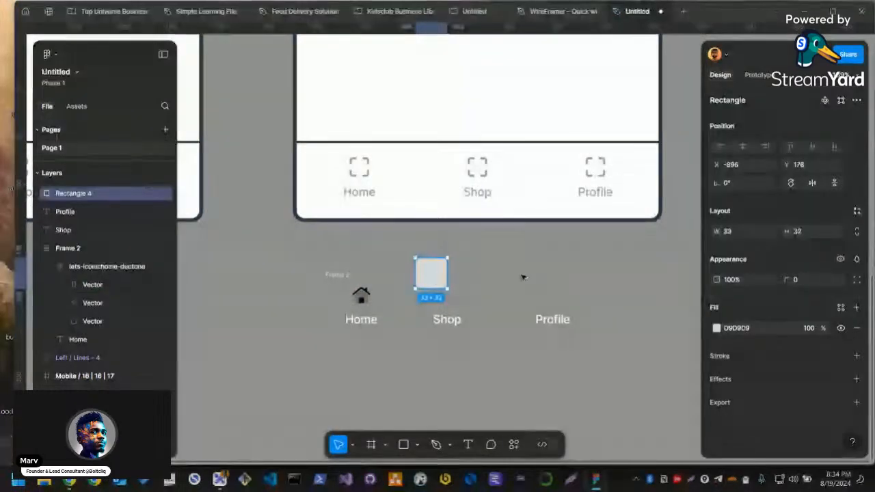
click(401, 293)
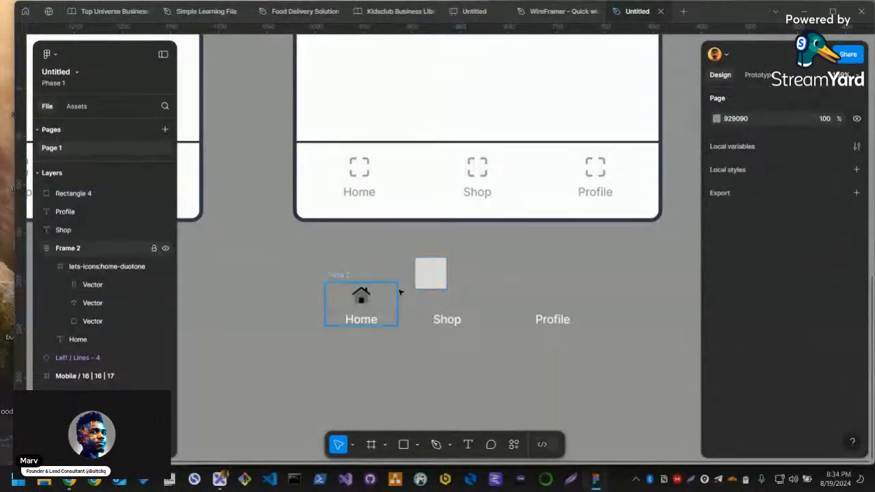
Switch to Chrome, copy Flaticon's 3d House icon as SVG again, and paste it into the Figma canvas
key(alt+Tab)
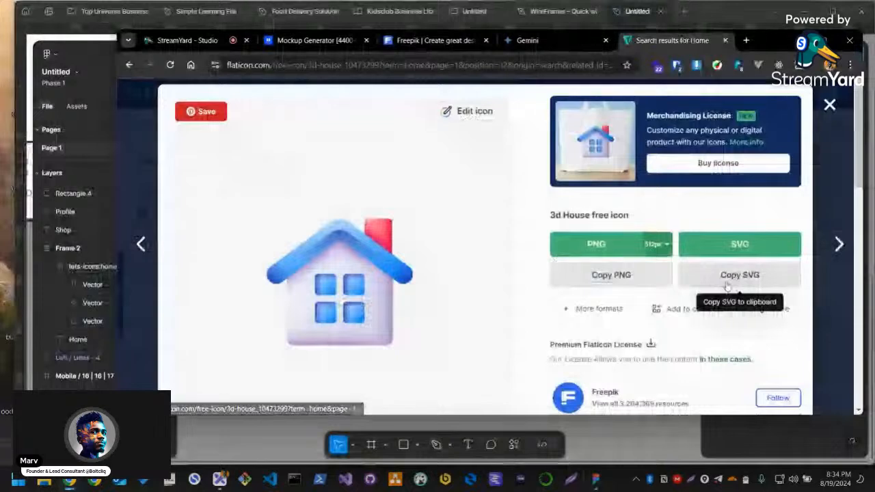
click(727, 285)
key(alt+Tab)
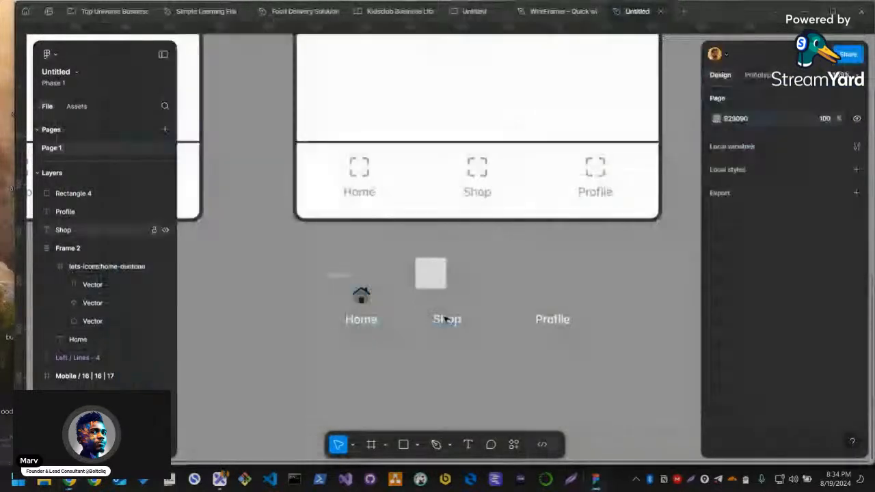
click(432, 284)
key(ctrl+v)
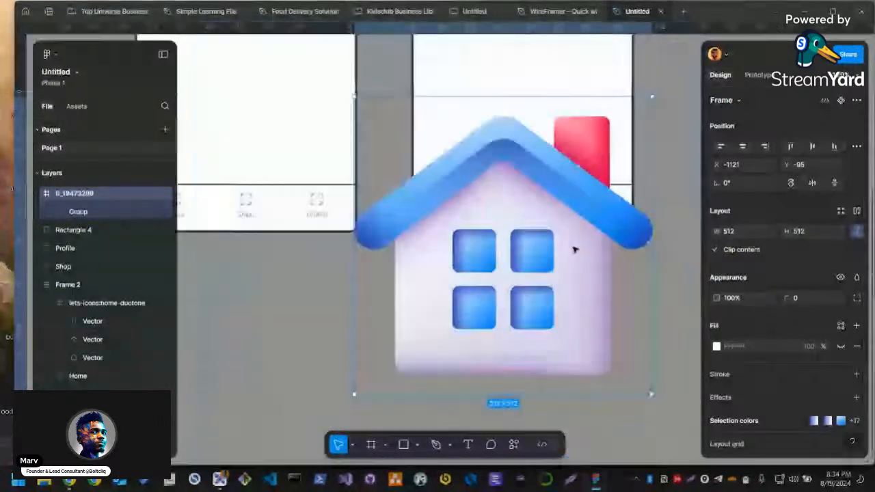
Shrink the pasted house icon to 26 by 26 and place it above the Home label in Frame 2, deleting the old home icon
scroll(572, 248, down, 3)
drag(540, 96, 413, 292)
scroll(482, 301, up, 4)
click(424, 237)
key(Delete)
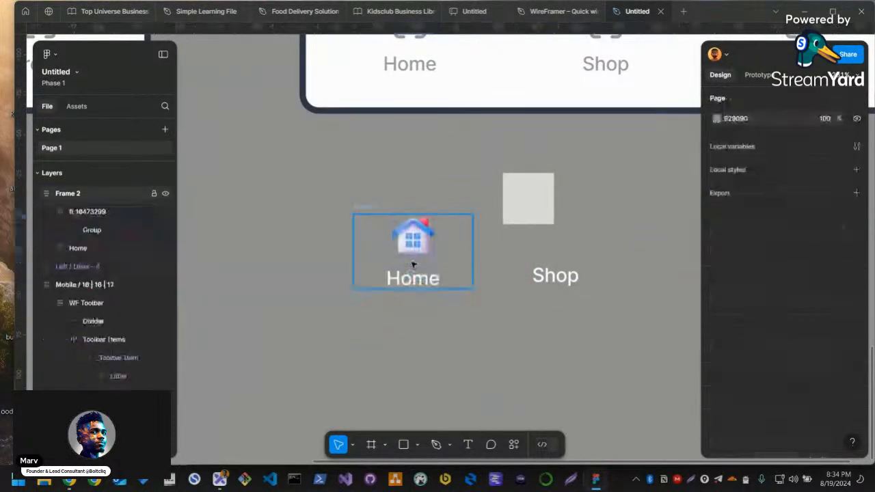
Set the house icon's width to 32 with its proportions locked
click(417, 240)
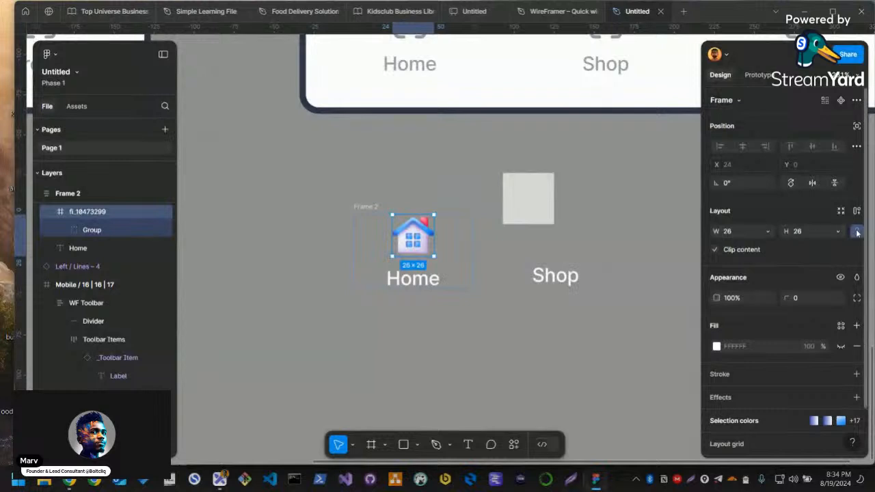
click(736, 232)
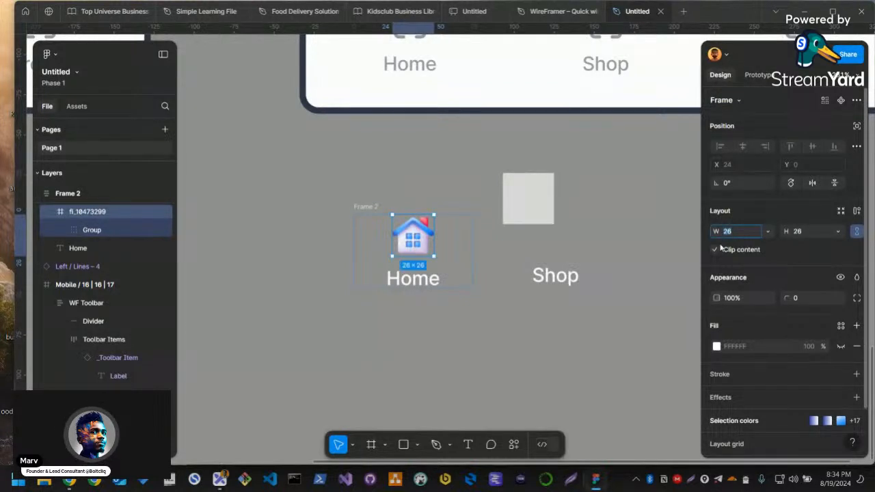
text(32)
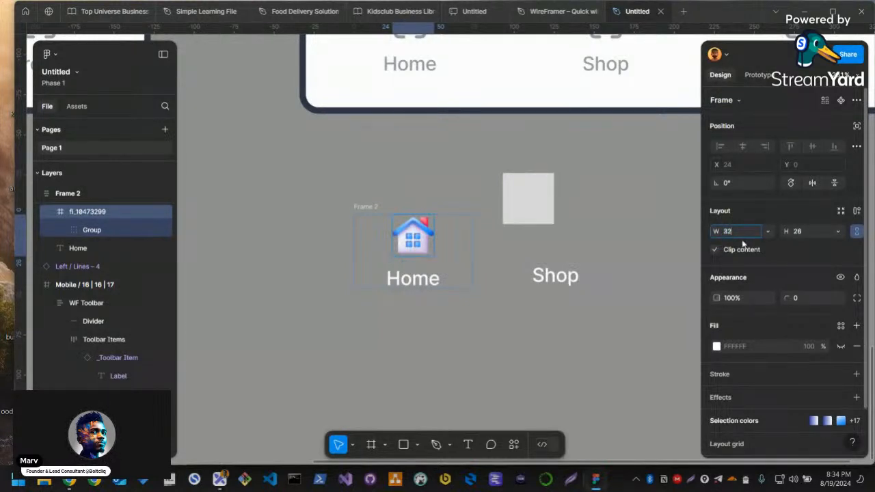
click(615, 256)
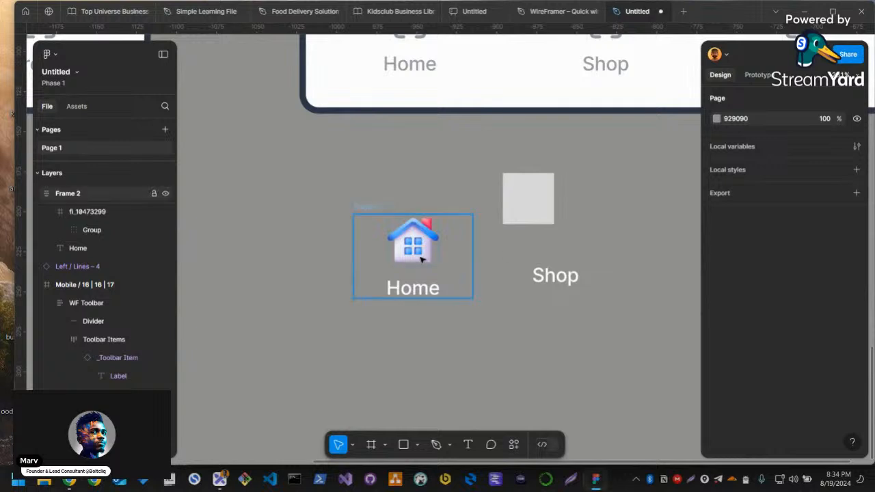
Delete the small grey square and the loose Shop and Profile labels below the mobile screen
click(534, 193)
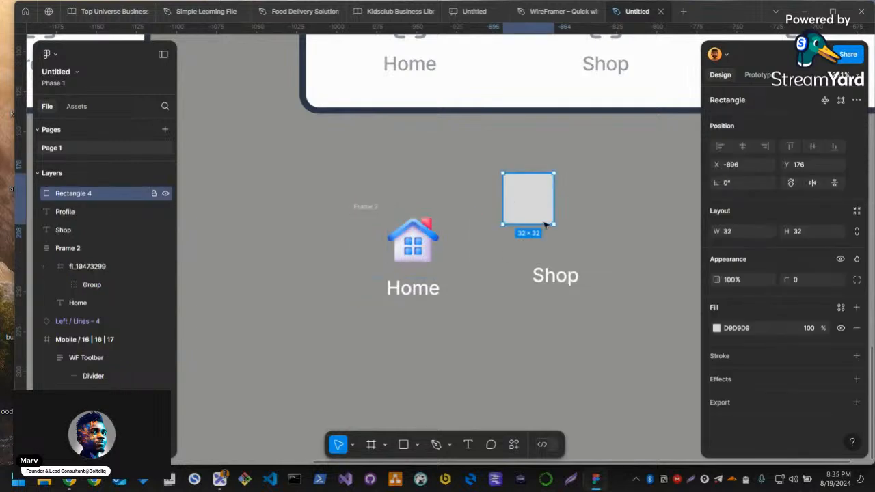
key(Delete)
click(549, 277)
key(Delete)
scroll(551, 287, down, 3)
scroll(573, 282, right, 2)
click(590, 276)
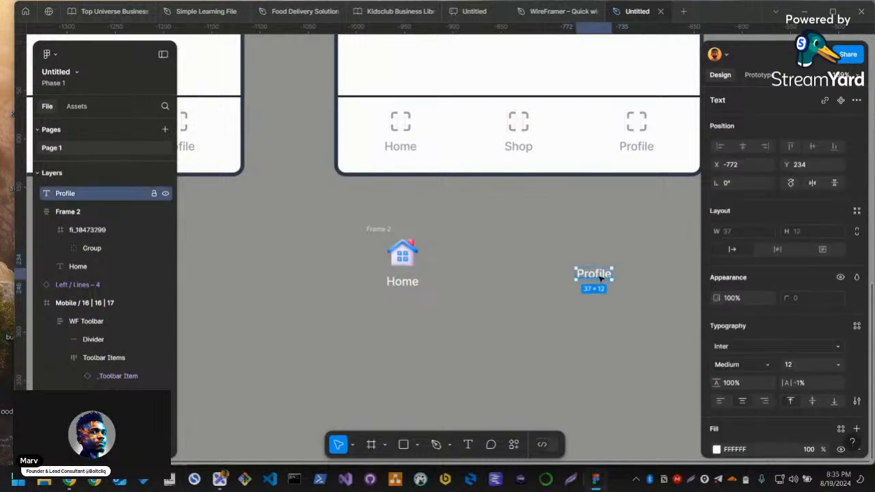
key(Delete)
Set the vertical gap between the house icon and the Home label in Frame 2 to 4
click(384, 231)
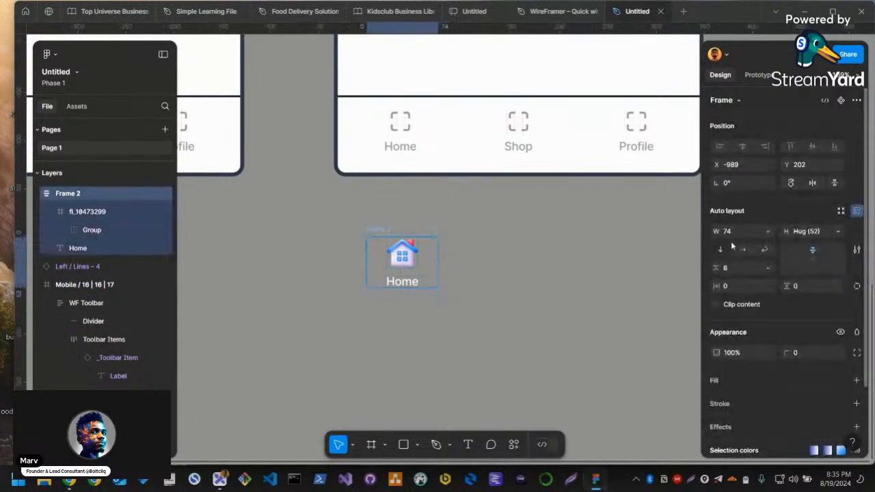
text(4)
key(Return)
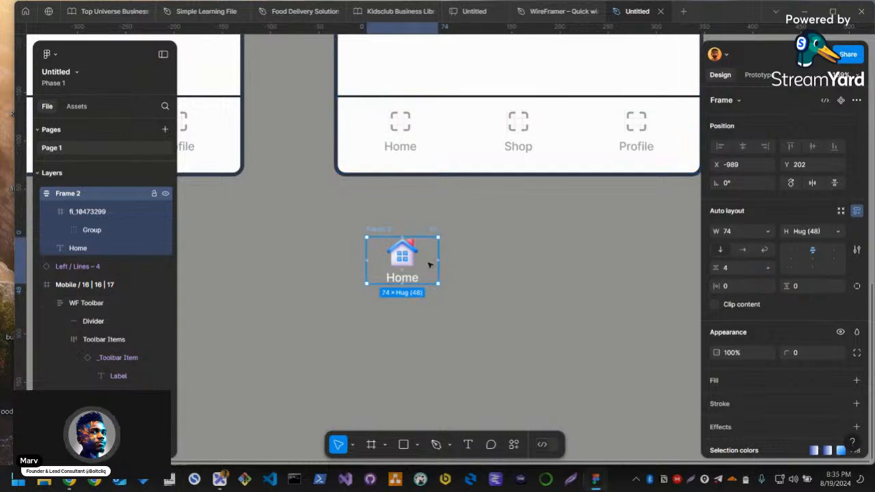
Duplicate the Home item twice to form a row of three navigation items
drag(424, 262, 524, 265)
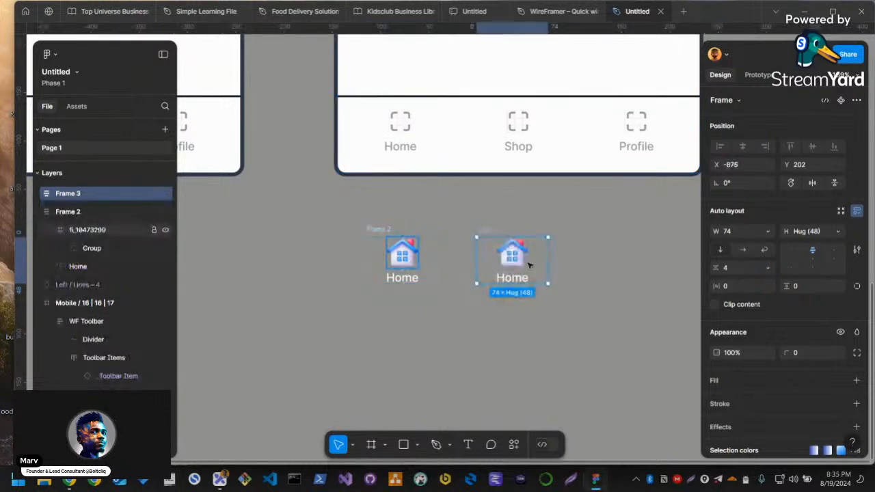
click(402, 254)
click(462, 232)
drag(492, 231, 584, 233)
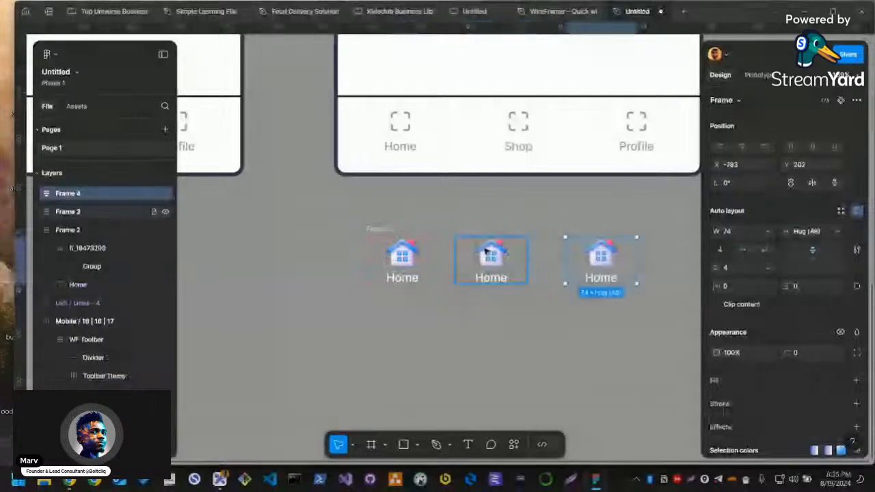
Combine the three Home items in a horizontal auto layout with its width set to hug contents
drag(354, 221, 645, 309)
key(shift+a)
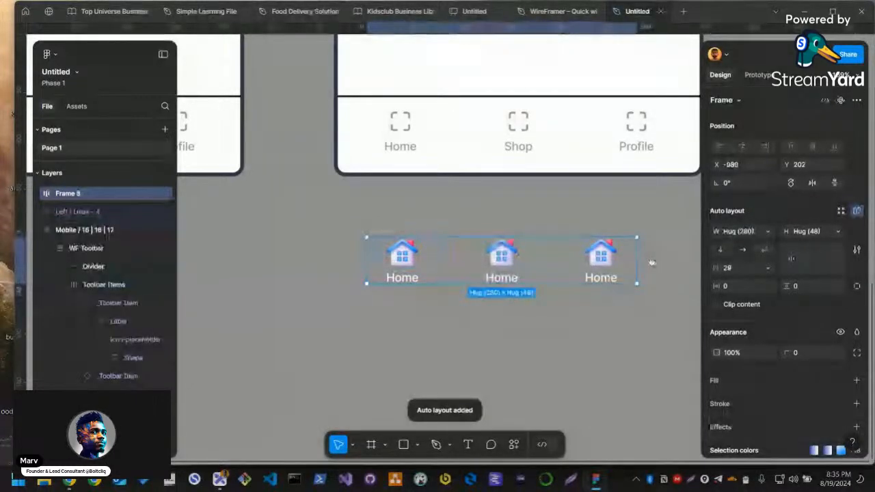
click(758, 231)
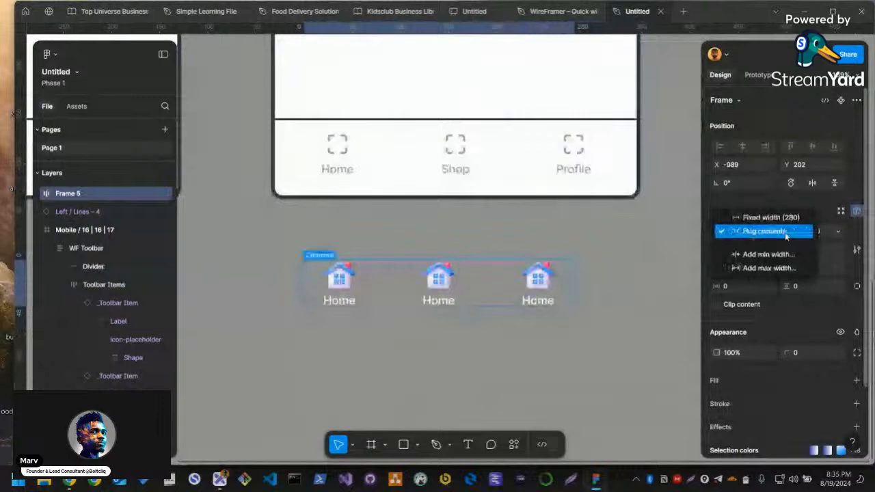
click(786, 232)
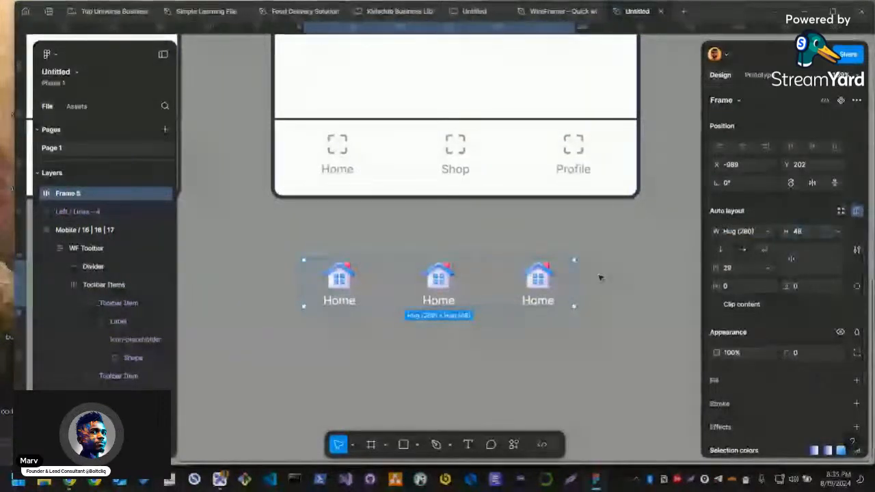
click(599, 278)
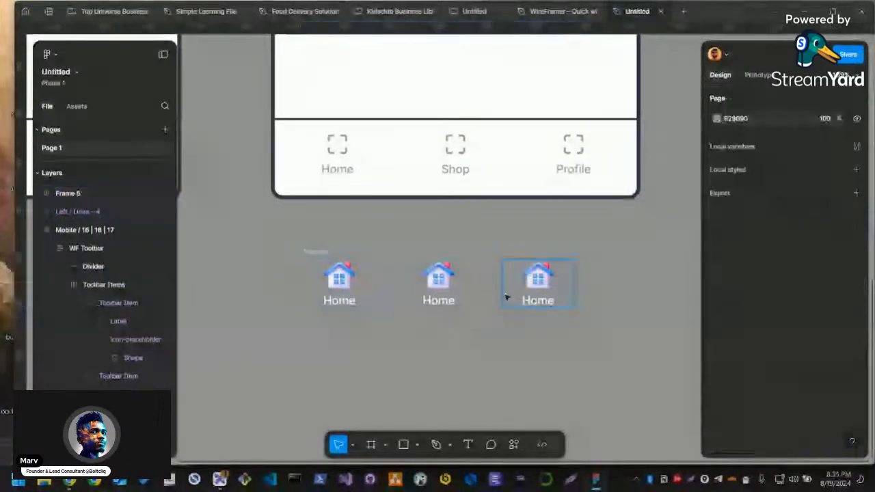
Delete the placeholder toolbar from the mobile screen and move the row of Home items into its place
click(471, 171)
key(Delete)
drag(490, 303, 499, 184)
scroll(758, 406, down, 3)
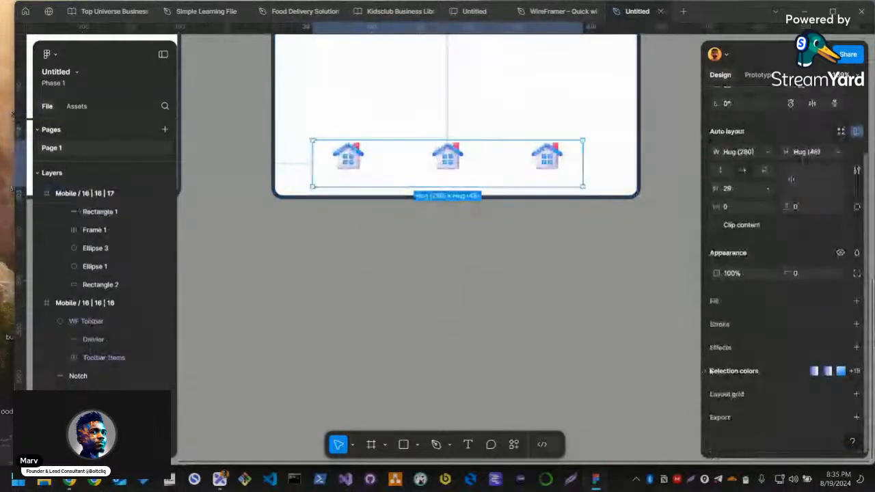
Change the white selection color of the row's Home labels to a near-black shade
click(731, 372)
scroll(745, 403, down, 3)
scroll(742, 409, down, 5)
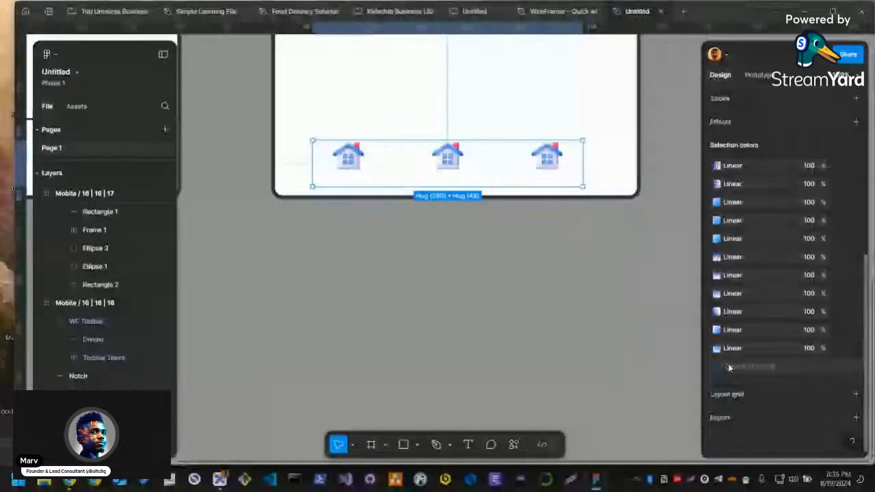
click(728, 367)
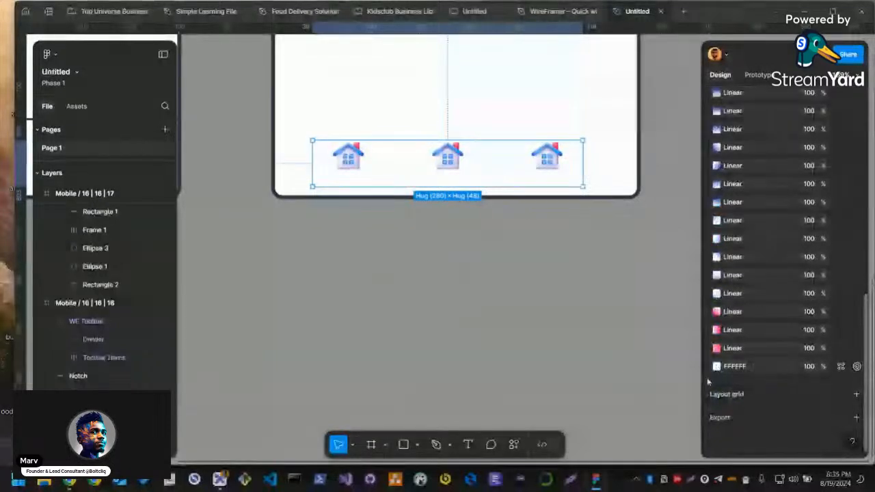
click(716, 367)
click(574, 286)
click(565, 311)
click(732, 366)
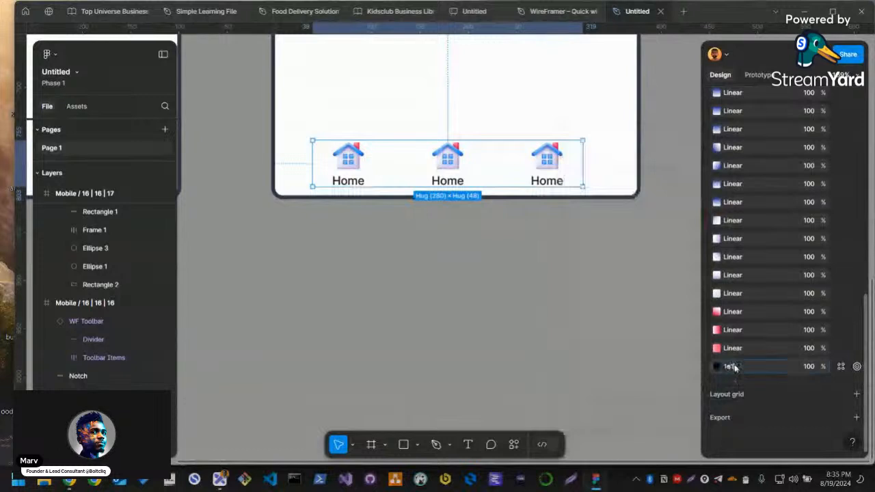
click(562, 203)
Align the navigation row to the left and bottom edges of the mobile screen
scroll(386, 255, up, 3)
click(444, 258)
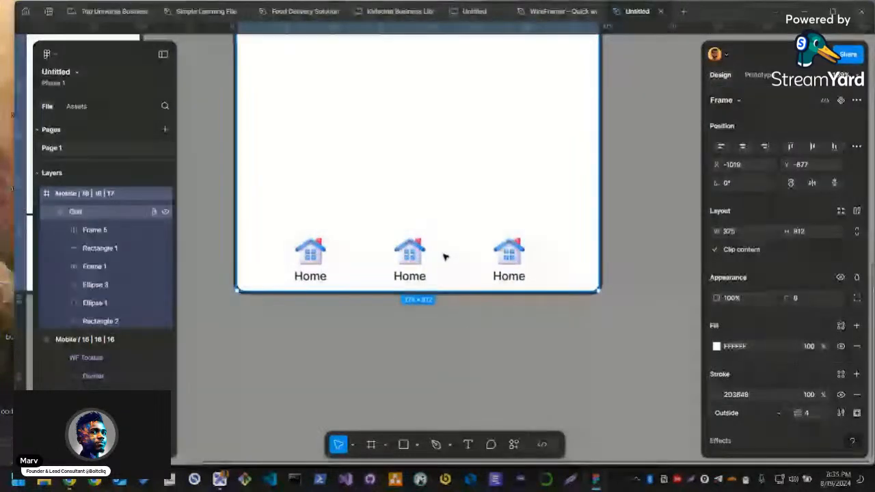
double_click(413, 260)
drag(382, 264, 353, 260)
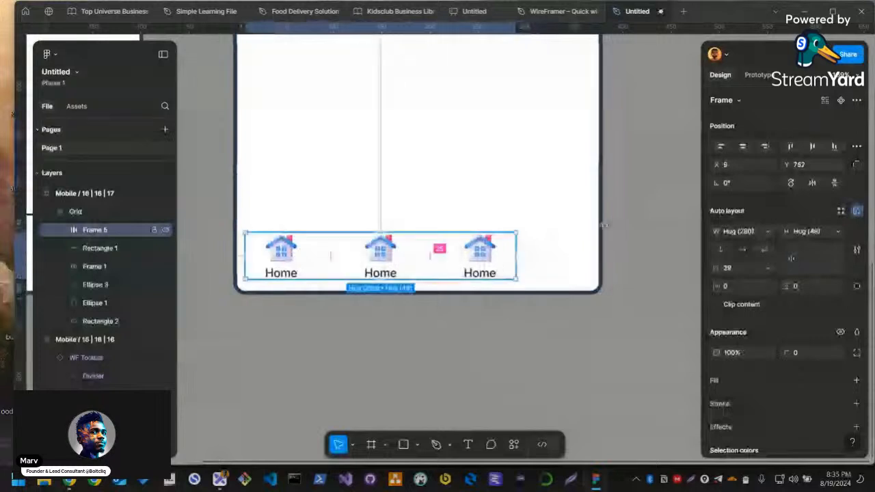
click(720, 146)
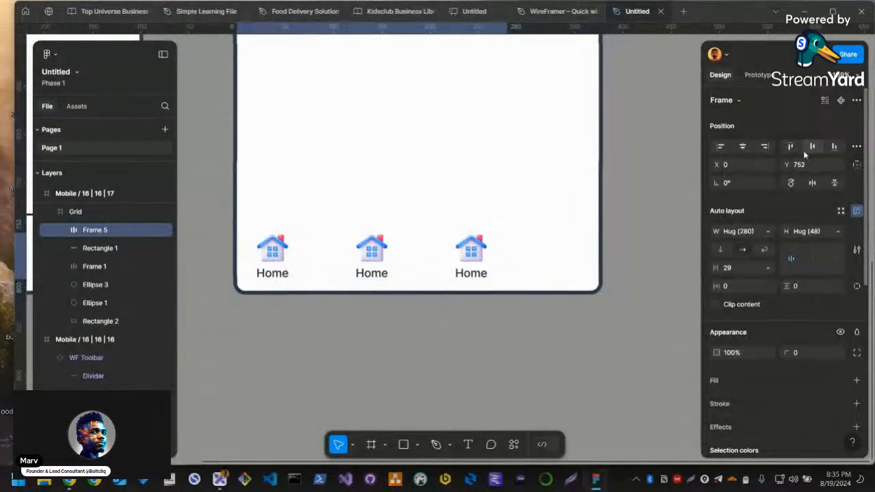
click(835, 147)
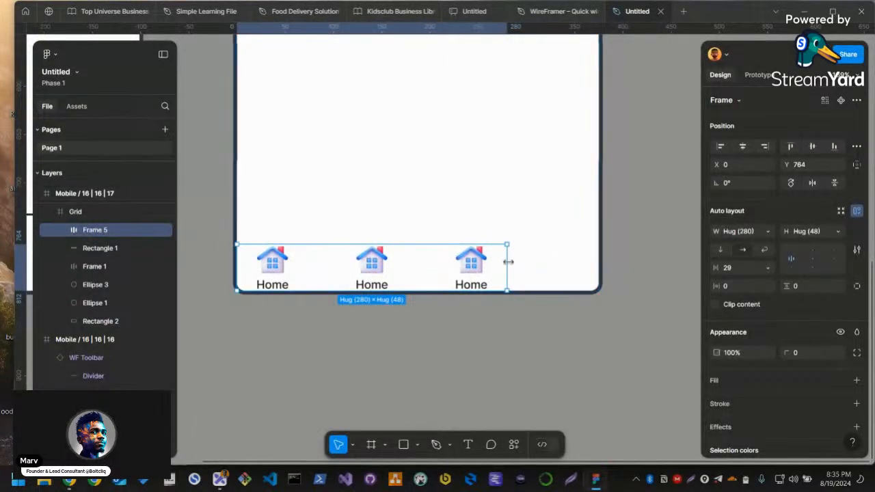
Resize the navigation row to 375 by 76 and set the spacing between its items to auto
drag(508, 260, 595, 259)
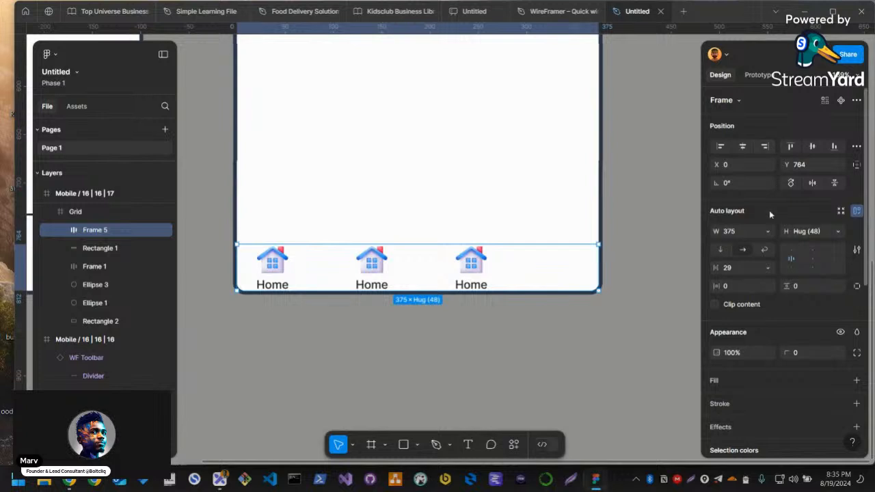
click(766, 231)
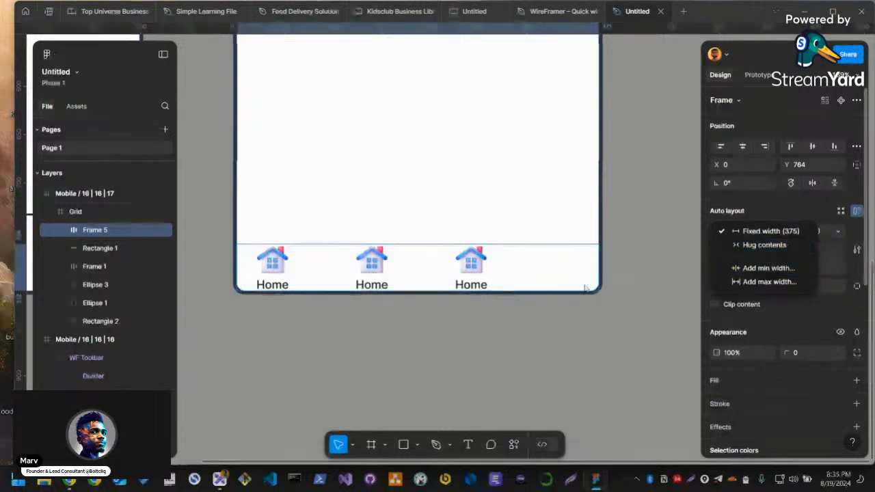
click(467, 282)
text(auto)
key(Return)
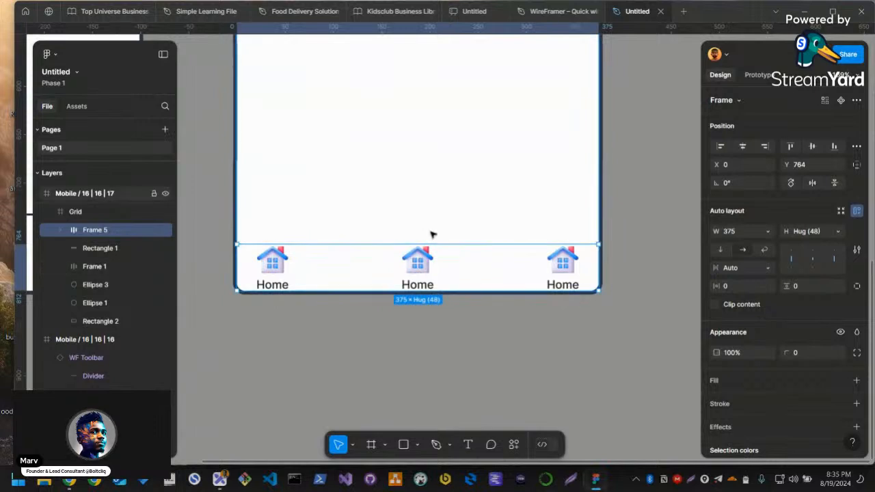
drag(434, 244, 437, 217)
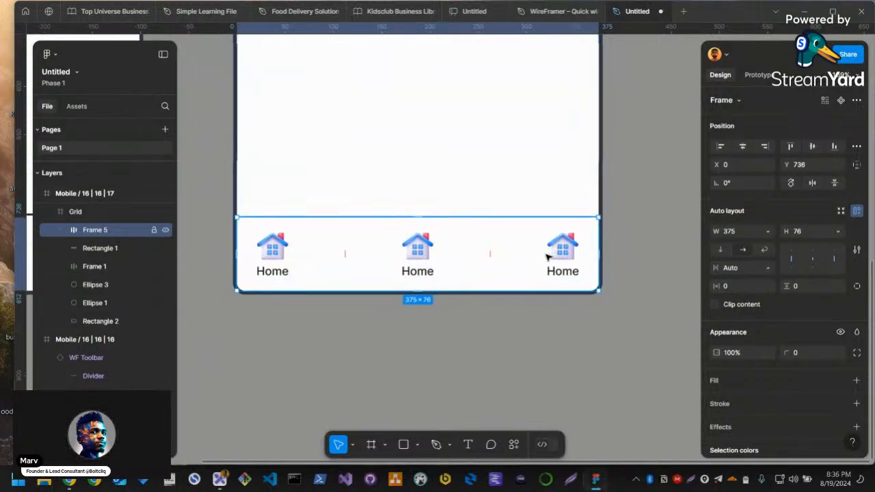
Set the width of all three Home items in the navigation row to 100
double_click(550, 256)
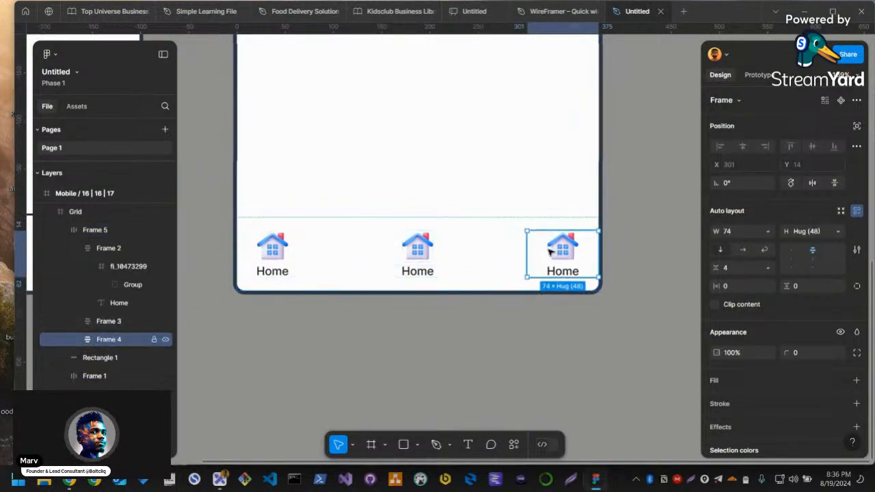
click(303, 260)
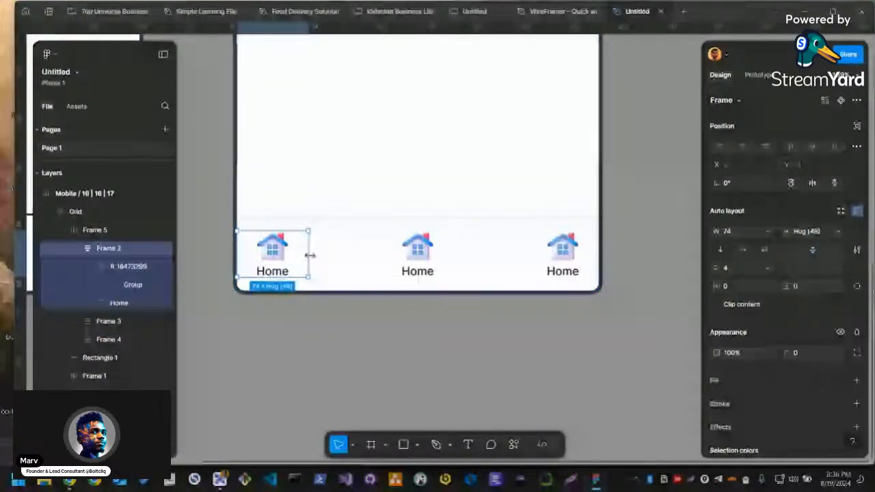
drag(309, 255, 340, 255)
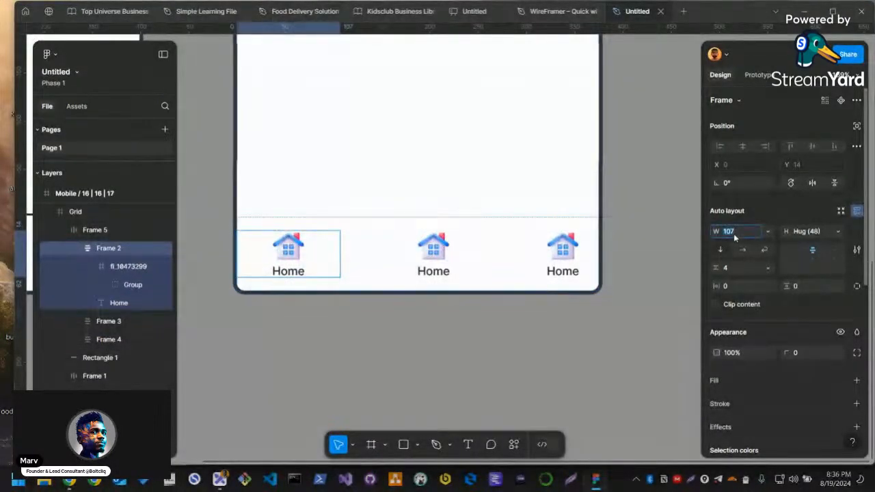
click(448, 255)
shift+click(564, 254)
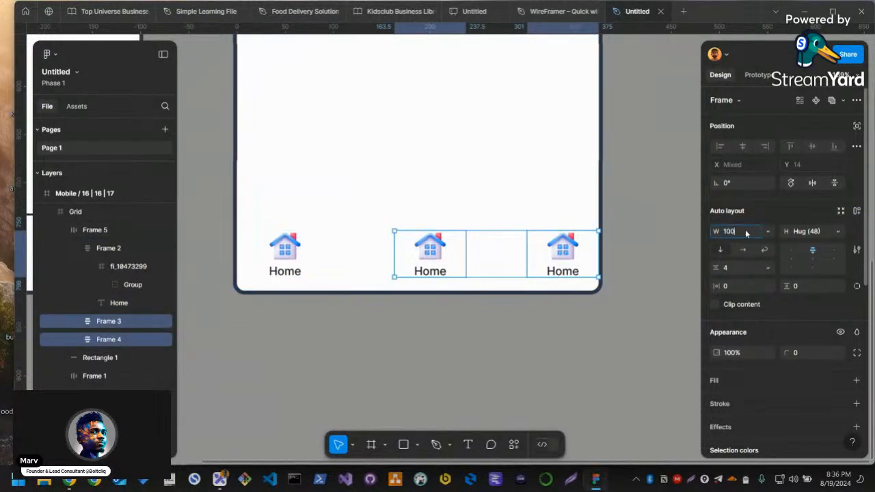
key(Return)
click(535, 334)
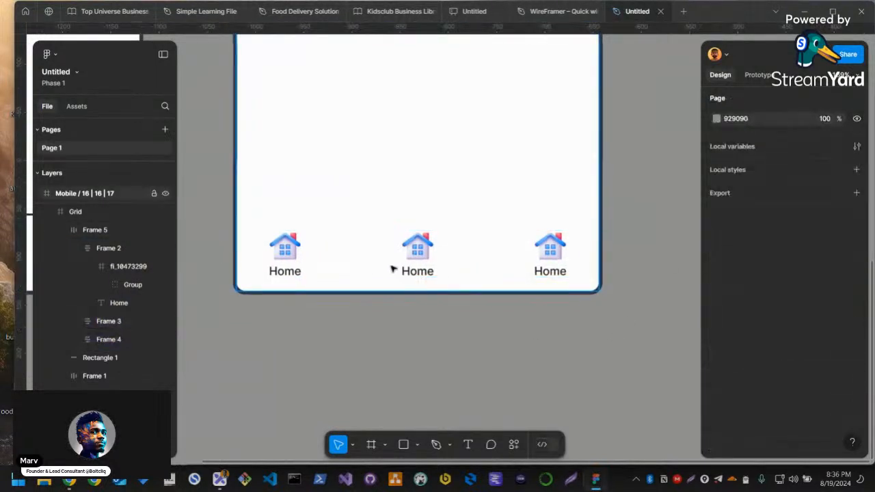
Try horizontal padding of 30 and 24 on the navigation row
scroll(437, 272, up, 1)
click(420, 287)
click(280, 293)
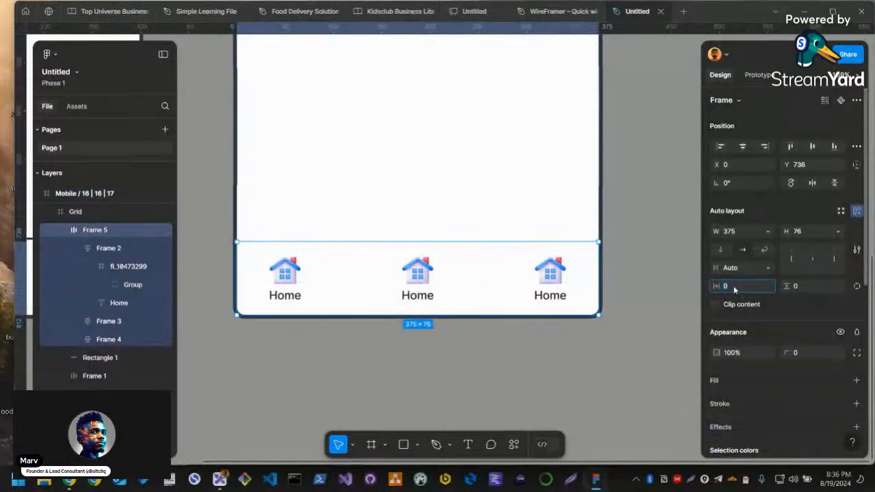
text(30)
key(Return)
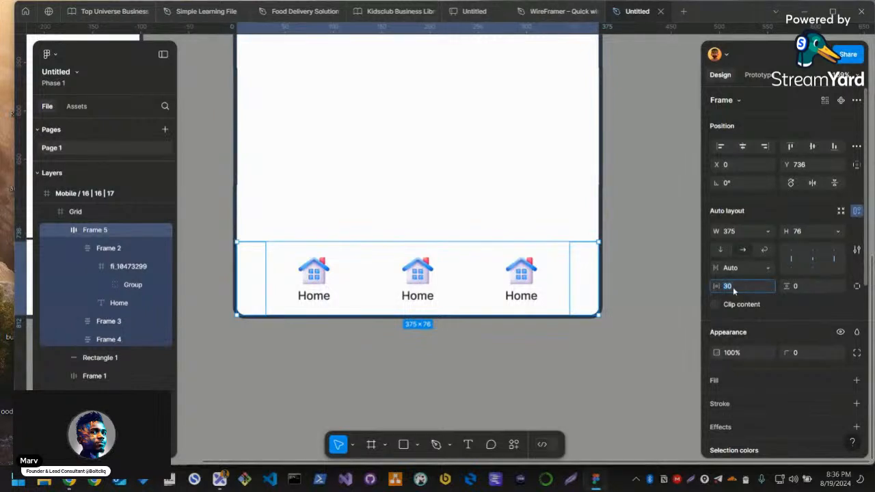
text(24)
key(Return)
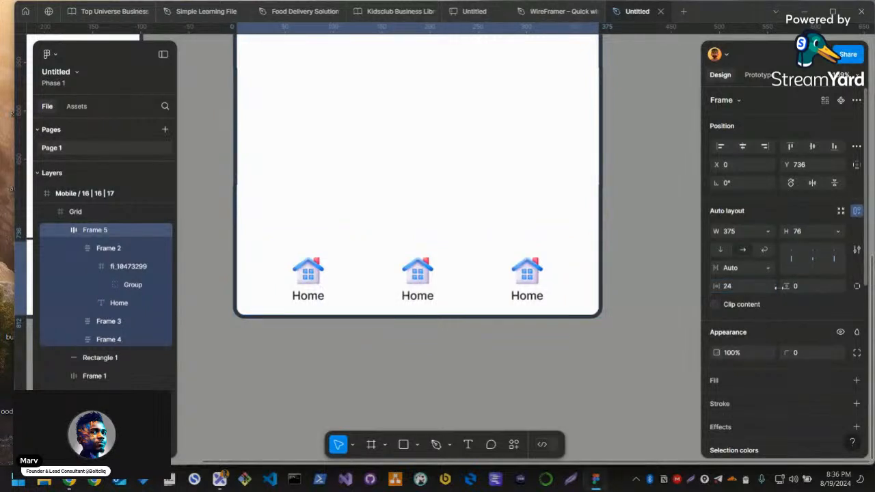
Set the navigation row's horizontal padding to 16
click(749, 291)
text(1)
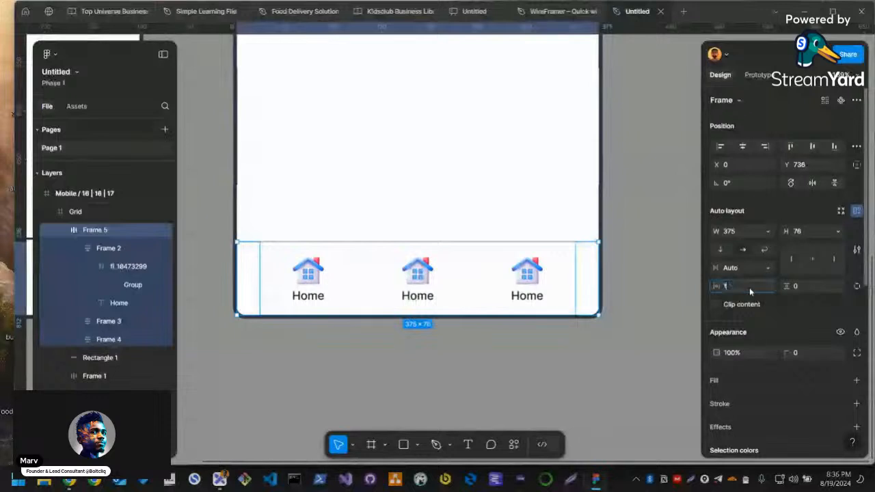
text(56)
key(Return)
text(16)
key(Return)
click(662, 291)
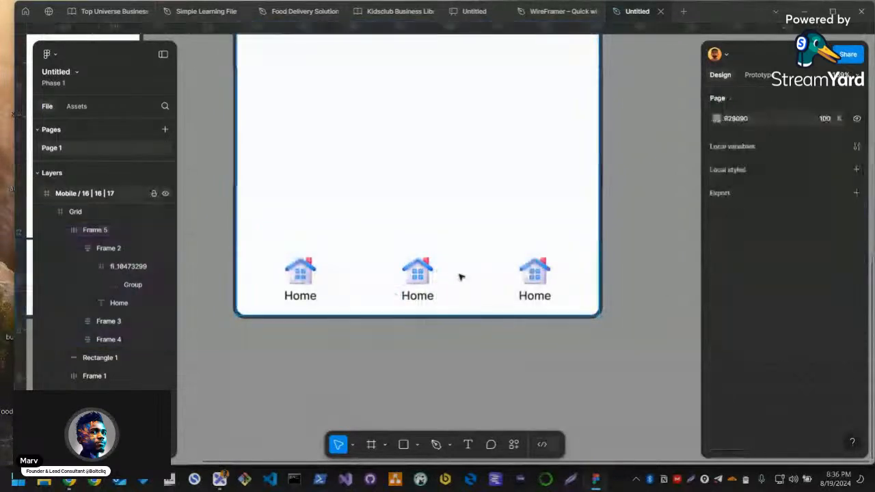
Make the navigation row's height hug its contents and set its vertical padding to 24
click(504, 286)
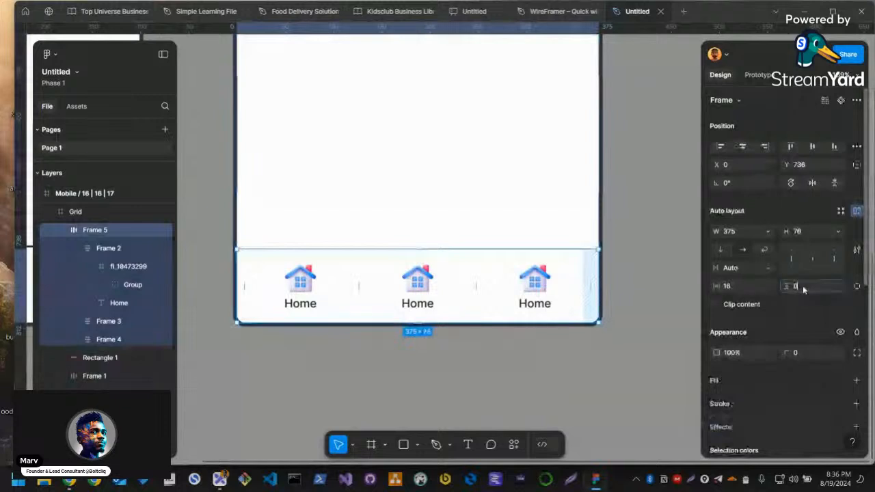
text(8)
key(Return)
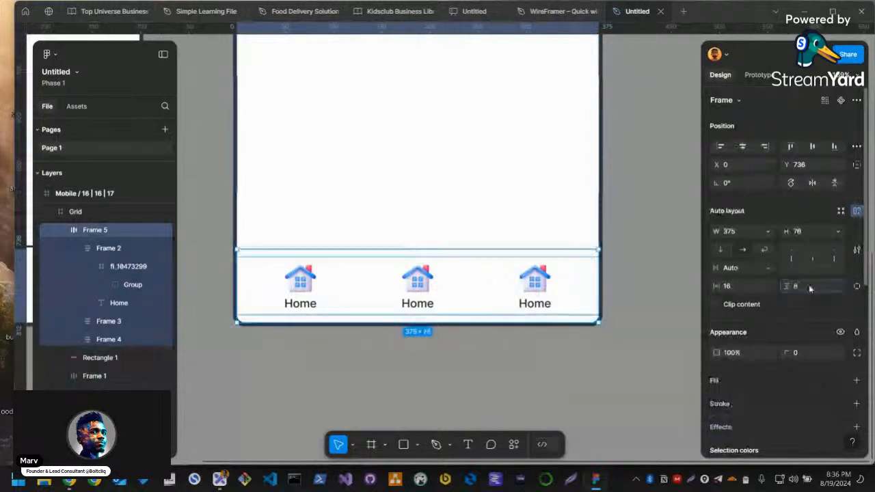
click(839, 232)
click(803, 242)
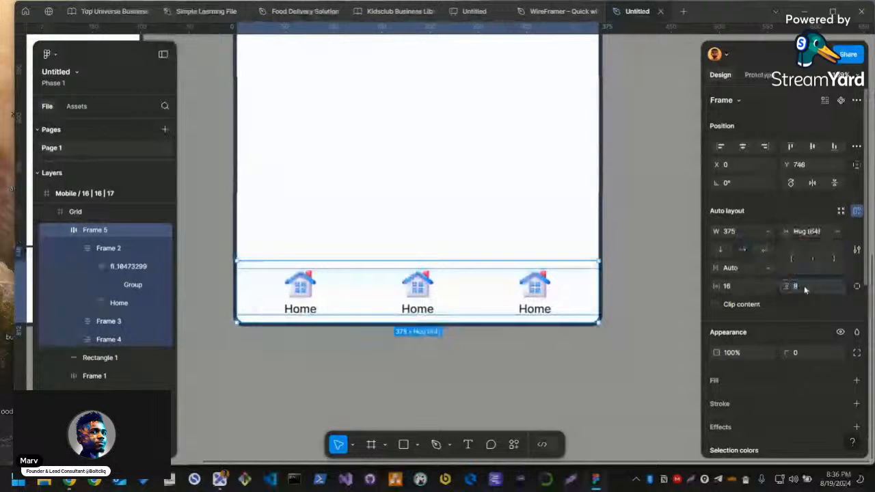
text(1024)
key(Return)
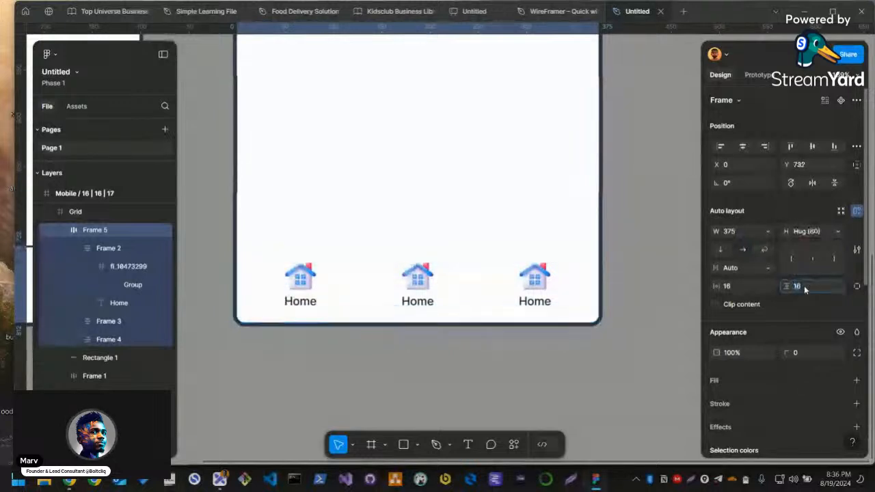
click(541, 335)
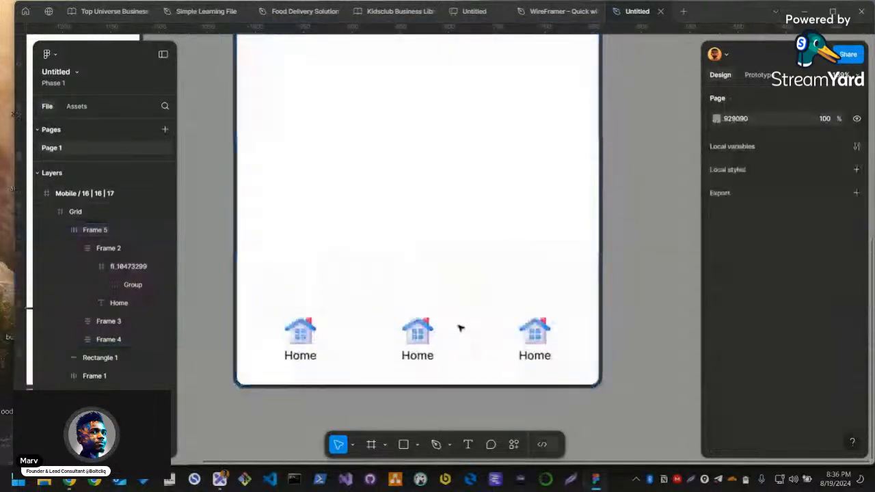
Change the label of the middle navigation item to Shop
scroll(333, 334, up, 2)
click(434, 351)
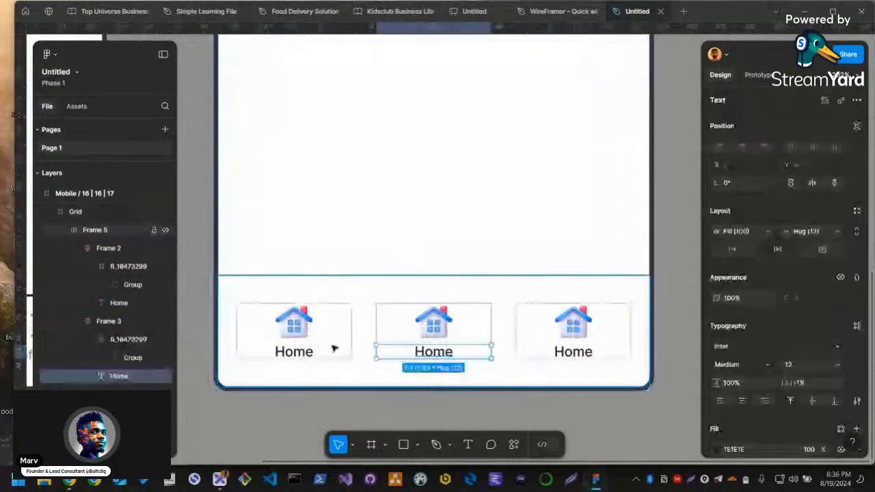
scroll(376, 345, down, 2)
scroll(376, 344, down, 1)
mouse_move(277, 390)
mouse_down()
mouse_move(497, 368)
mouse_move(269, 377)
mouse_up()
scroll(454, 328, up, 2)
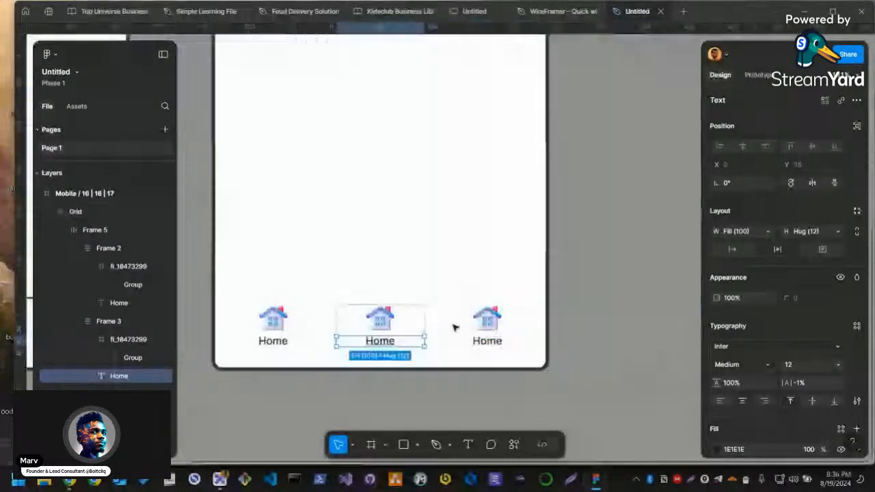
scroll(389, 338, up, 1)
double_click(377, 342)
text(Shop)
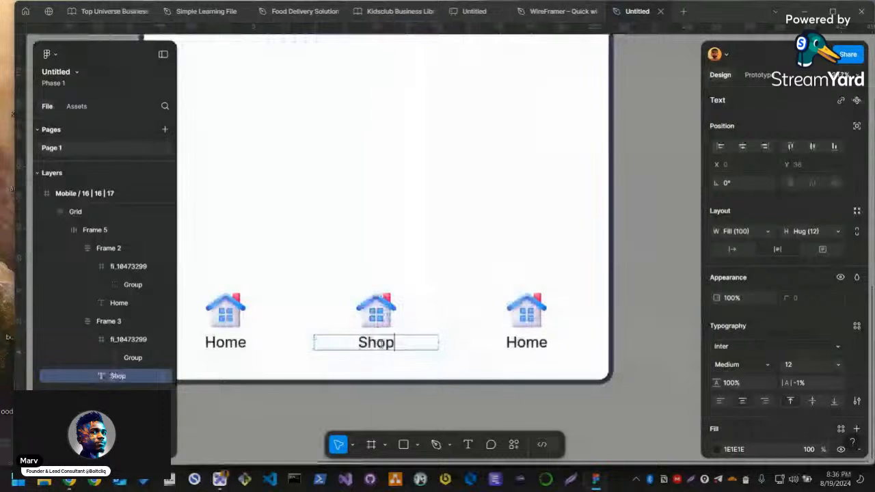
key(Escape)
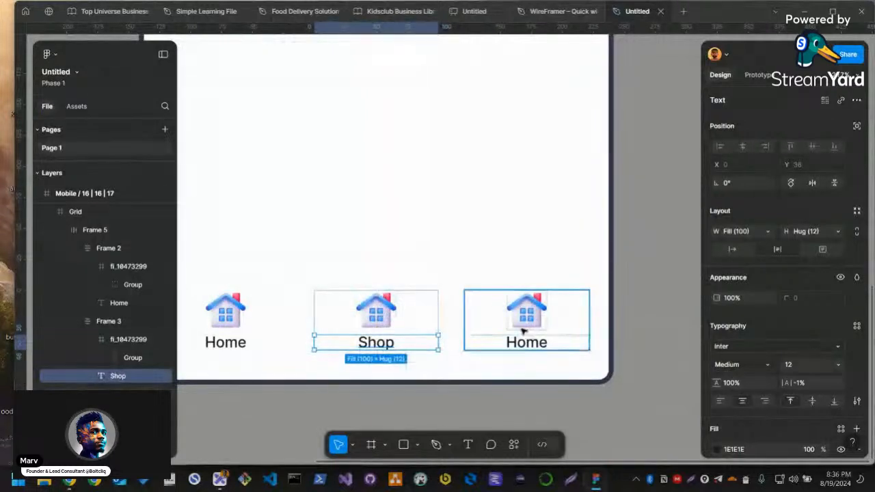
Change the label of the last navigation item to Profile
double_click(522, 334)
double_click(519, 341)
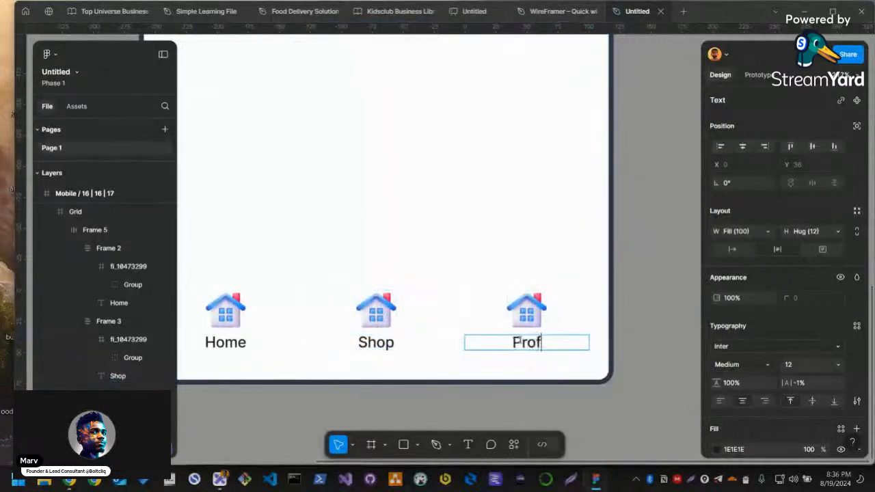
key(Escape)
click(480, 397)
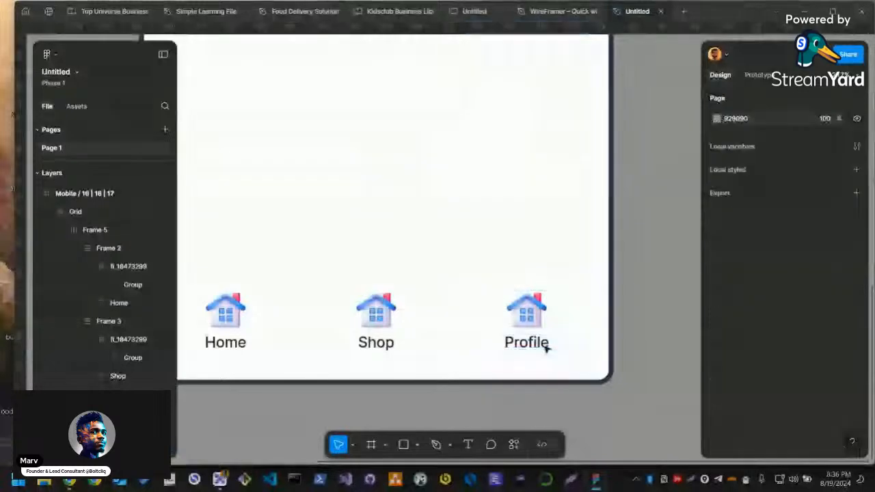
Switch to Flaticon in the browser, leave the house icon's page and search the icons for "shop"
key(alt+Tab)
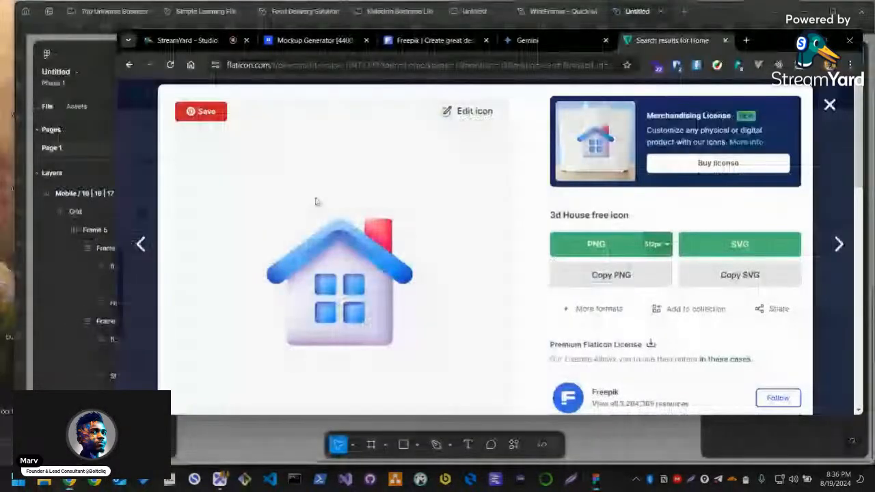
click(829, 104)
click(367, 117)
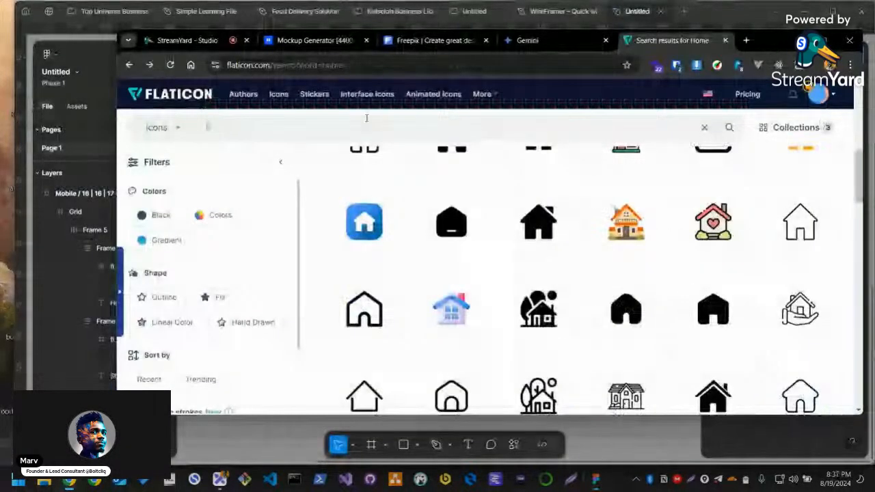
text(shop)
key(Return)
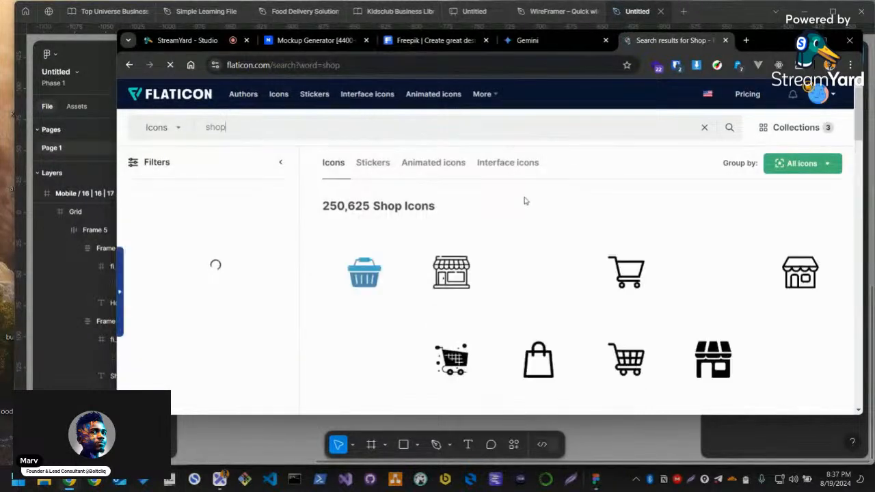
Open the teal shopping bag icon from the shop results and copy it as SVG
scroll(362, 304, down, 1)
key(alt+Tab)
key(alt+Tab)
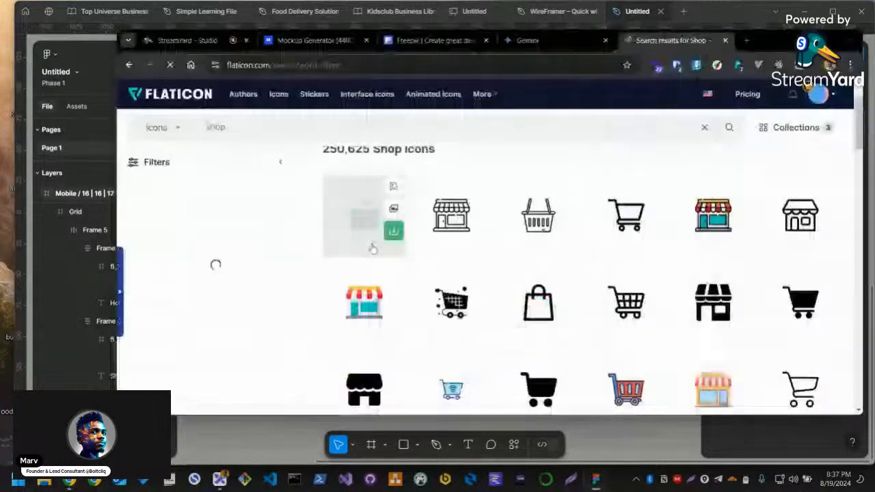
scroll(367, 246, down, 3)
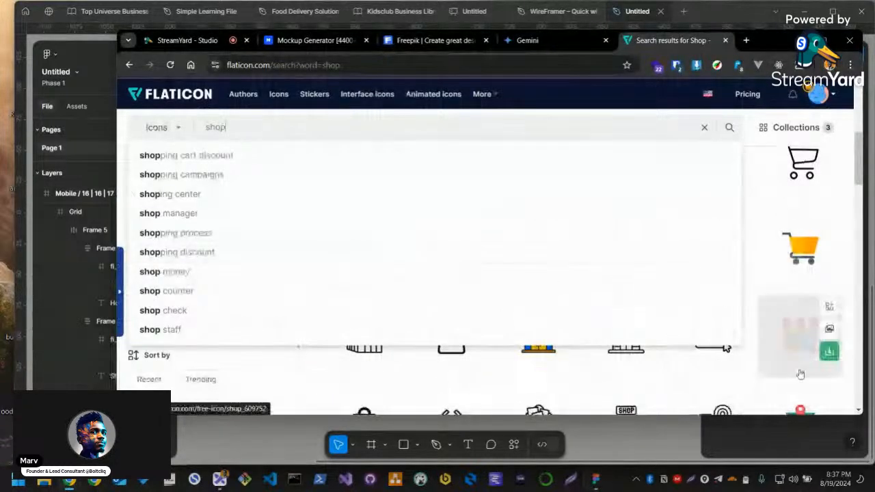
click(845, 201)
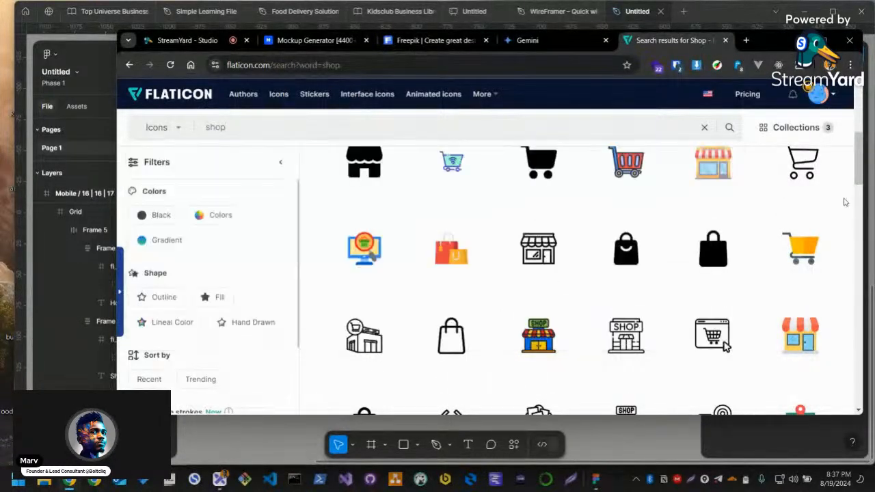
scroll(487, 250, down, 4)
mouse_move(480, 278)
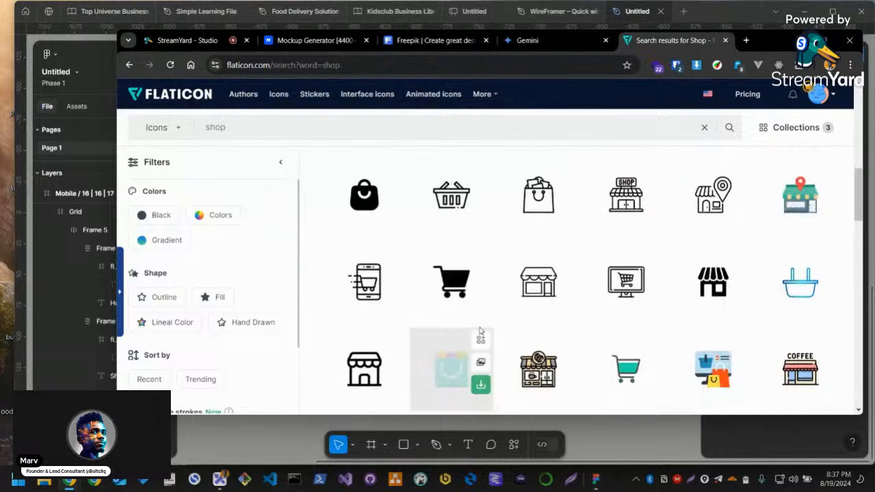
scroll(450, 369, down, 3)
click(449, 205)
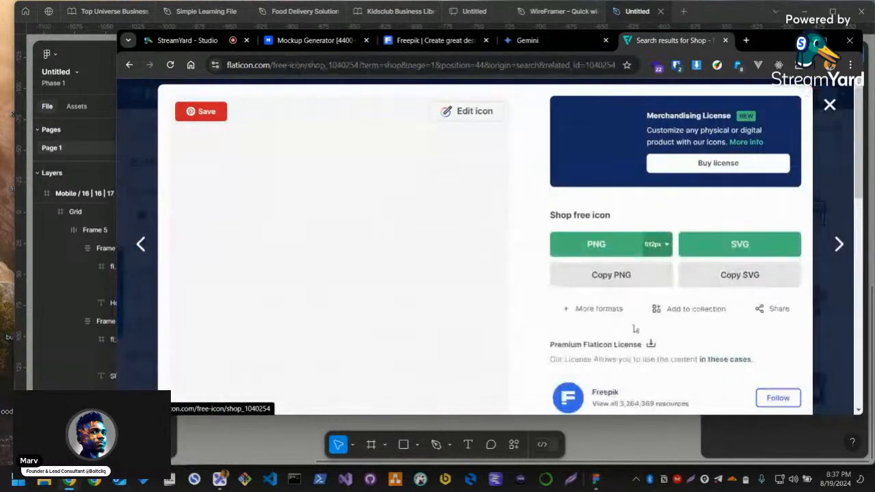
click(740, 281)
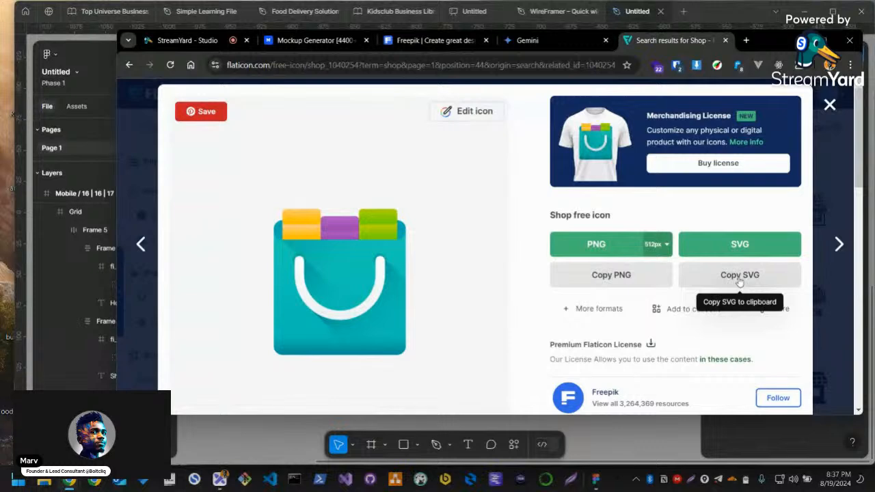
Switch back to Figma and select the house icon above the Shop label
key(alt+Tab)
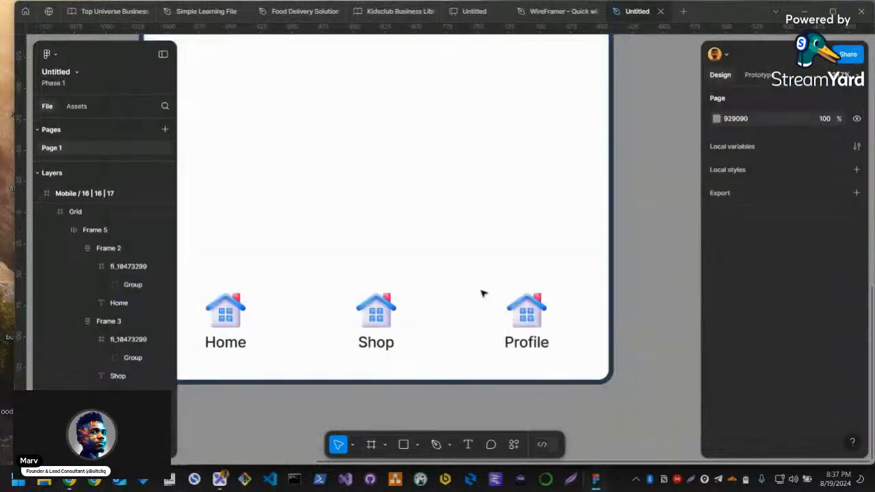
click(373, 321)
click(369, 337)
click(390, 316)
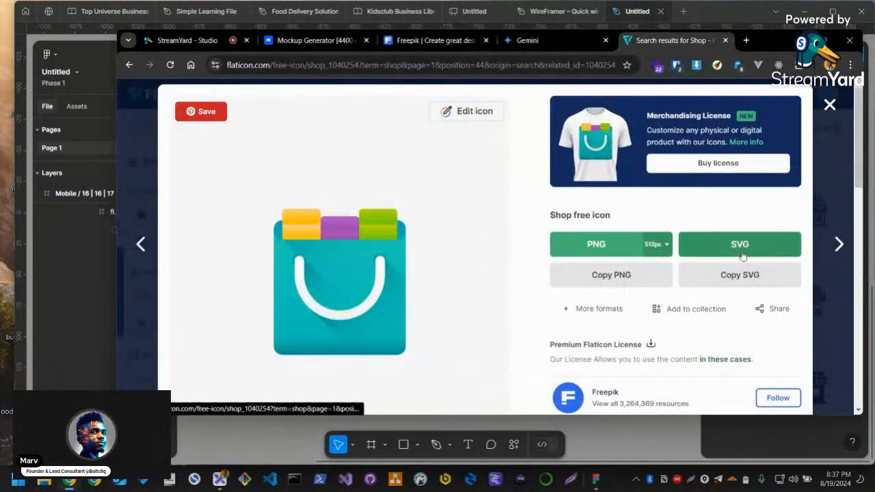
Copy the shopping bag icon's SVG from Flaticon again and paste it onto the Figma canvas
click(738, 275)
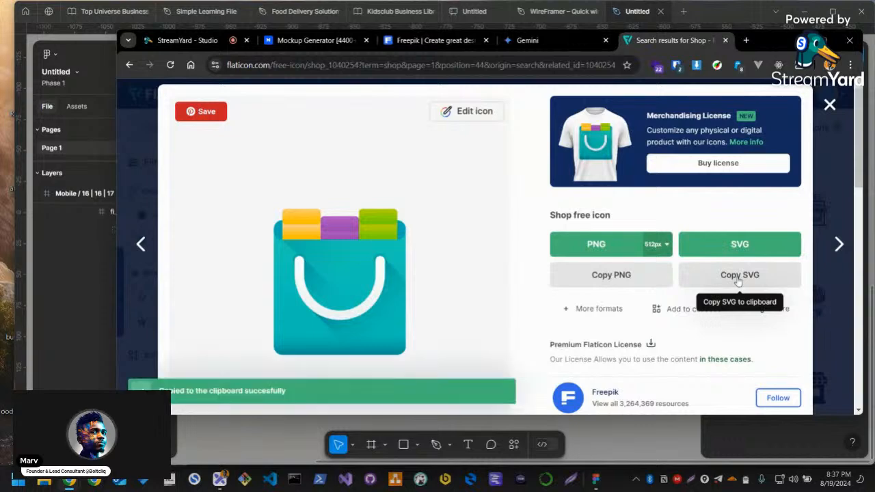
key(alt+Tab)
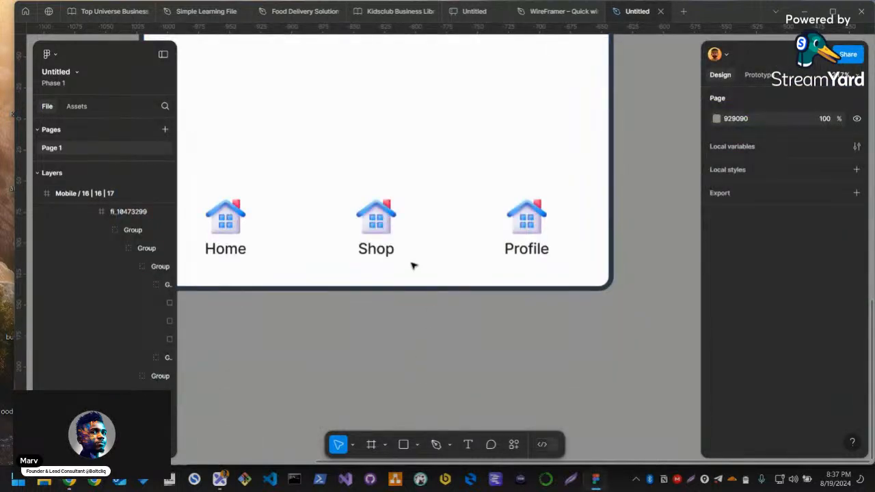
key(ctrl+v)
scroll(463, 189, down, 5)
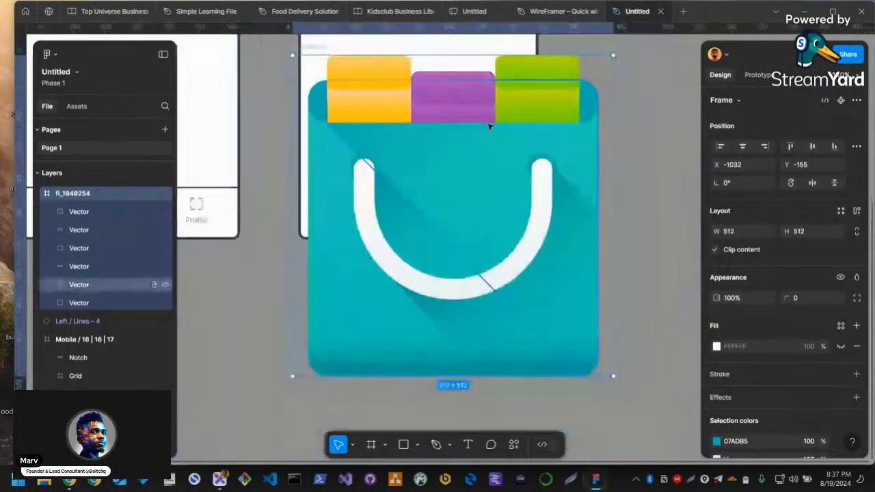
Scale the pasted shopping bag icon down proportionally and set its size to 32 × 32
key(k)
drag(471, 60, 445, 341)
click(415, 216)
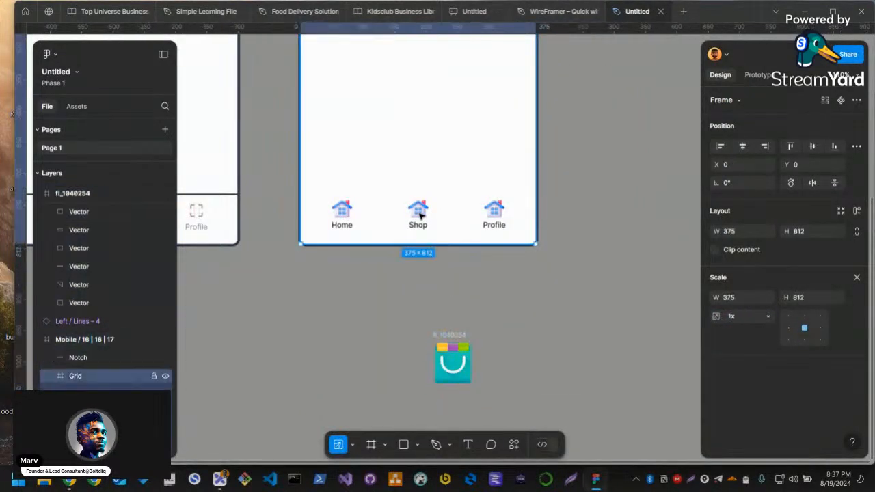
click(451, 336)
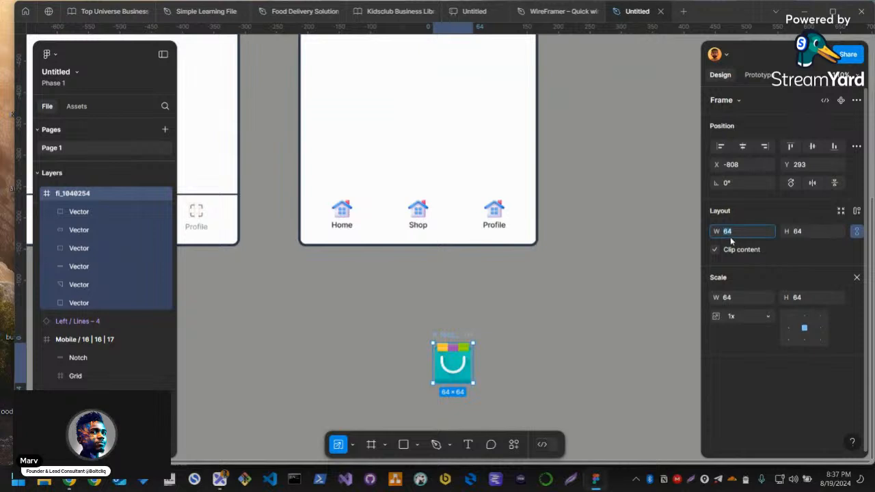
text(32)
key(Return)
Move the shopping bag icon into the Shop item above its label and delete the house icon there
key(ctrl+x)
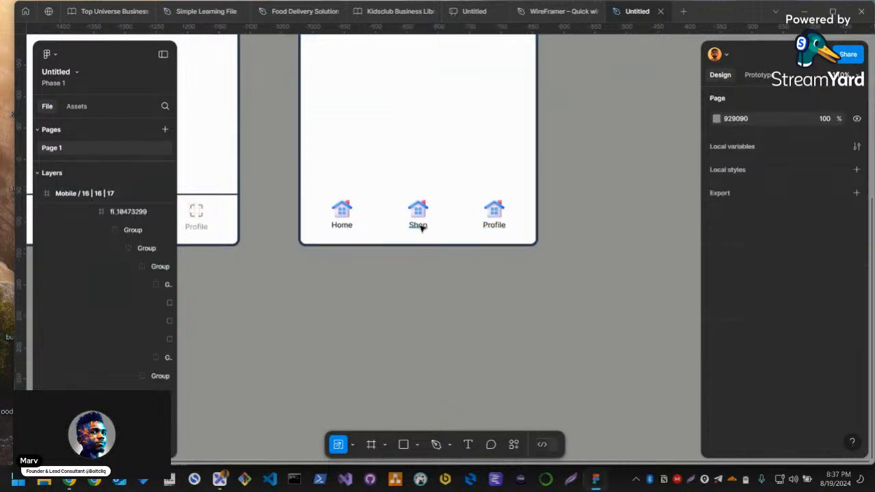
click(418, 224)
key(ctrl+v)
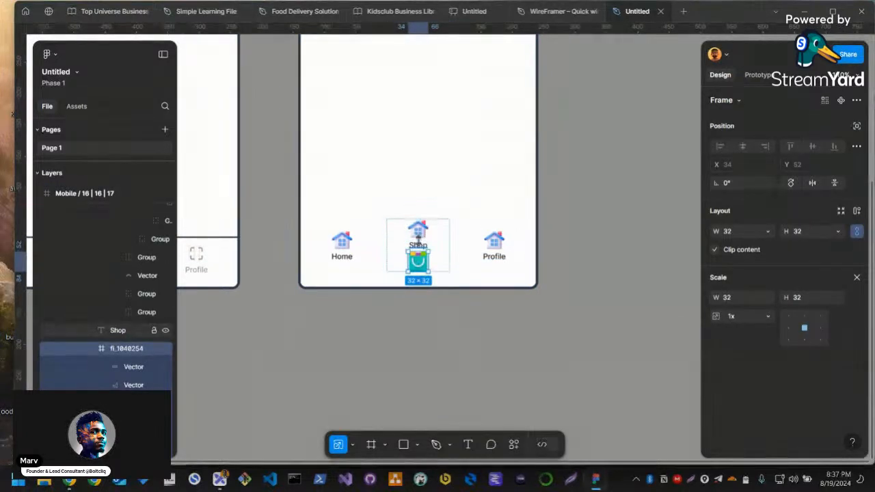
key(Up)
click(422, 234)
key(Delete)
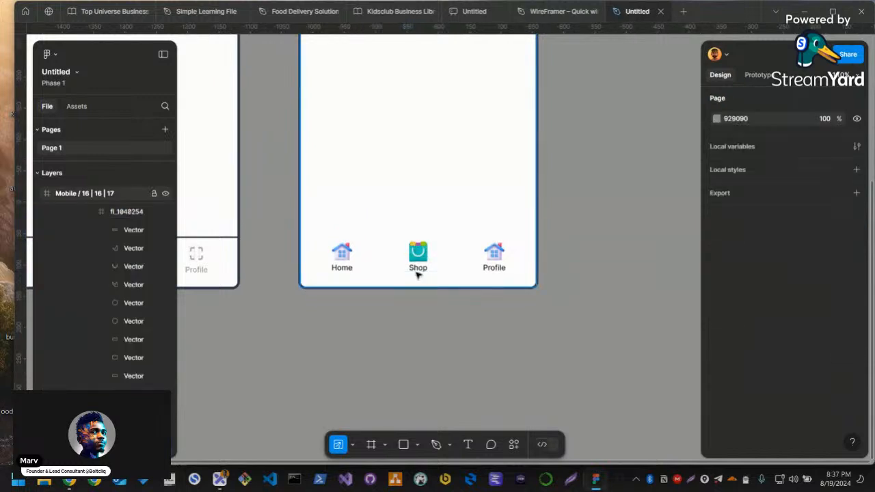
Ungroup the frame around the Home item's house icon so only its inner group remains
scroll(433, 267, up, 3)
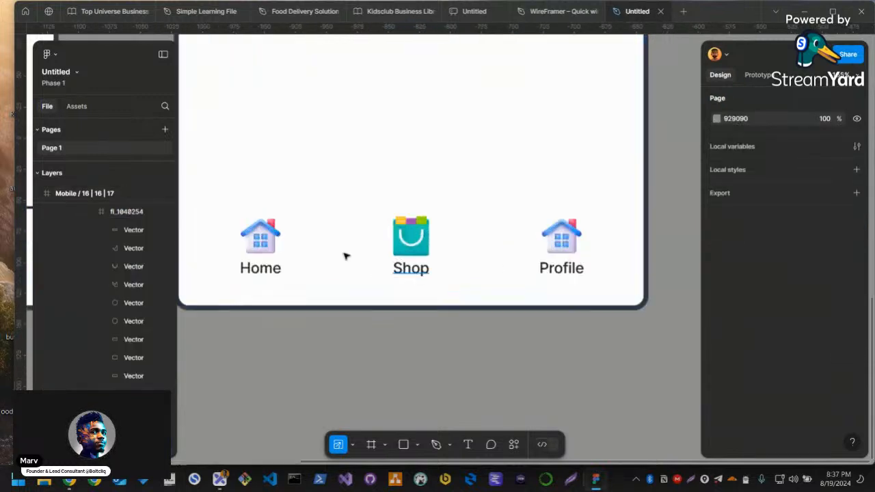
click(269, 237)
click(268, 237)
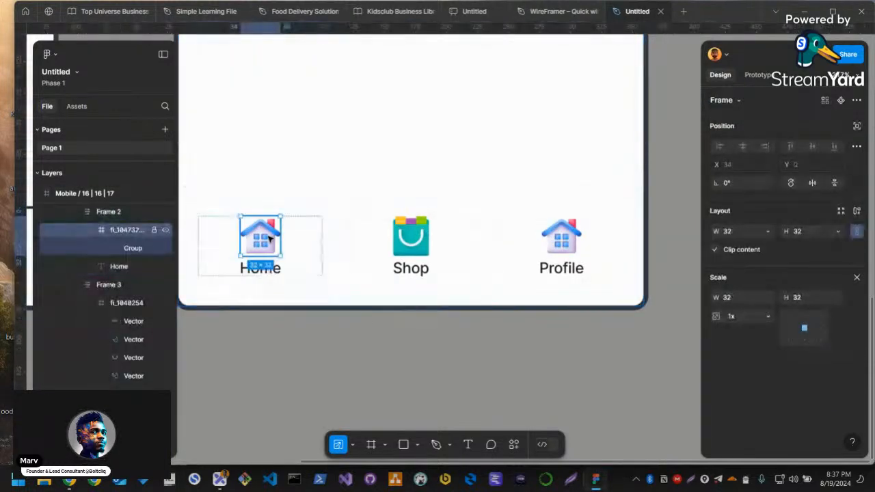
key(ctrl+shift+g)
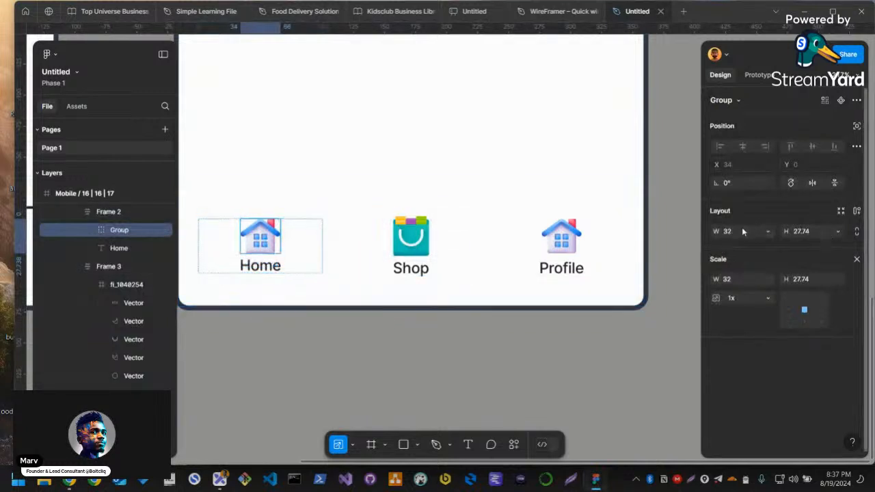
Set the auto layout spacing between the Home item's icon and label to 8
click(311, 247)
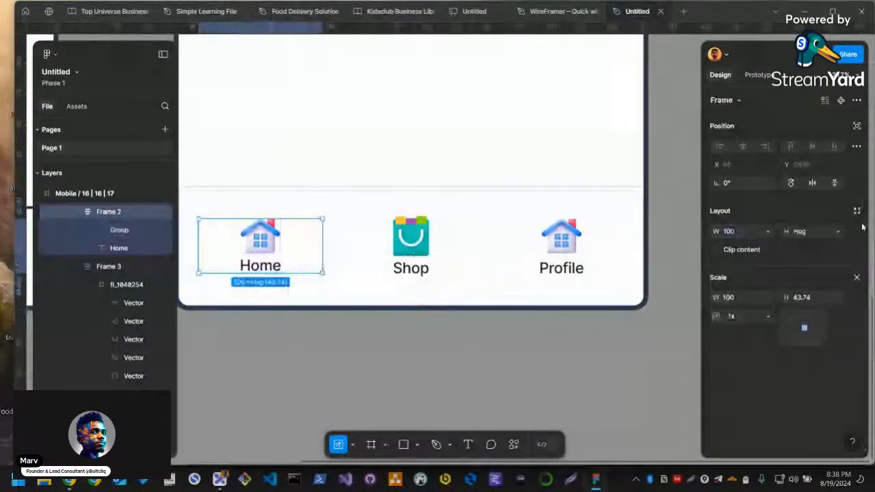
key(c)
key(v)
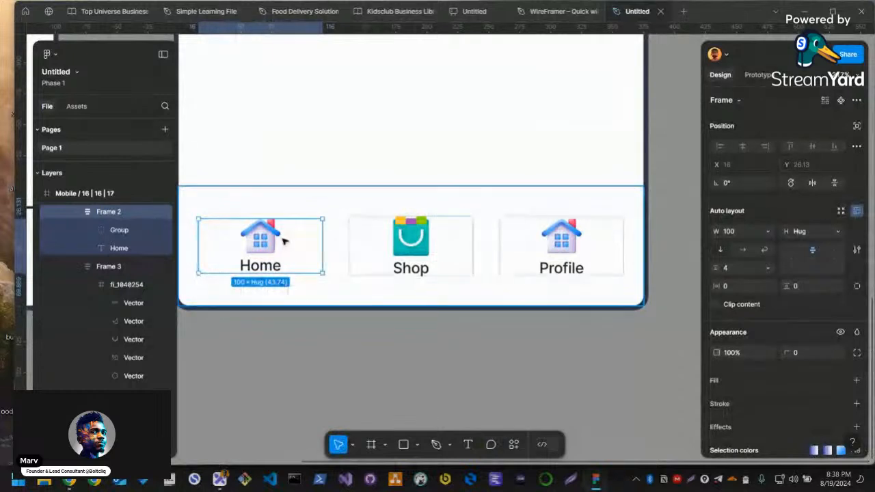
click(726, 268)
text(8)
key(Return)
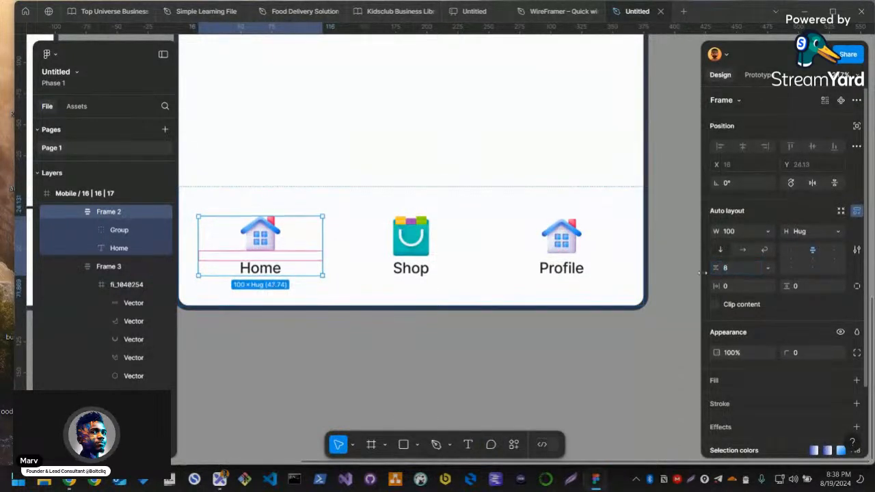
Set the auto layout spacing between icon and label to 8 in both the Shop and Profile items
click(440, 255)
click(743, 267)
text(8)
key(Return)
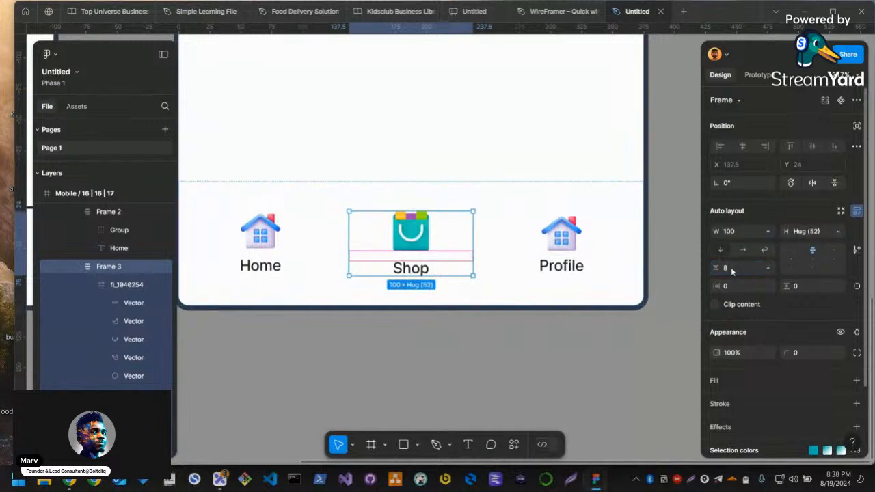
click(582, 265)
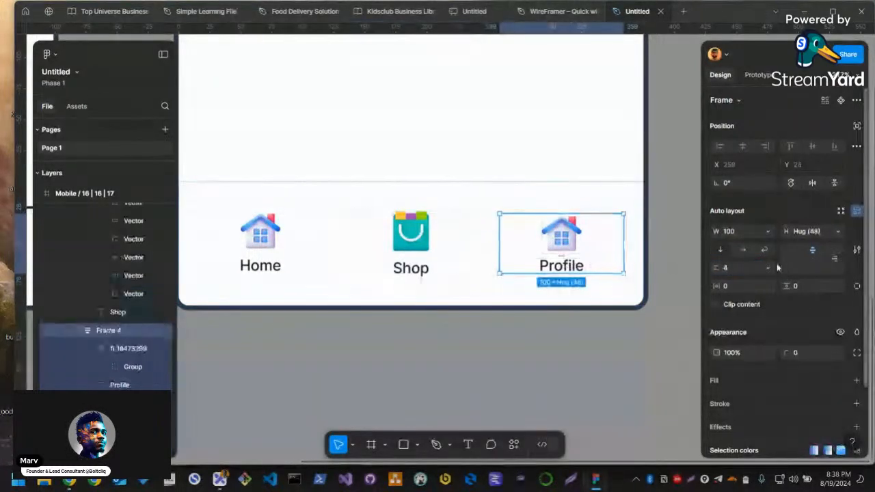
click(739, 267)
text(8)
key(Return)
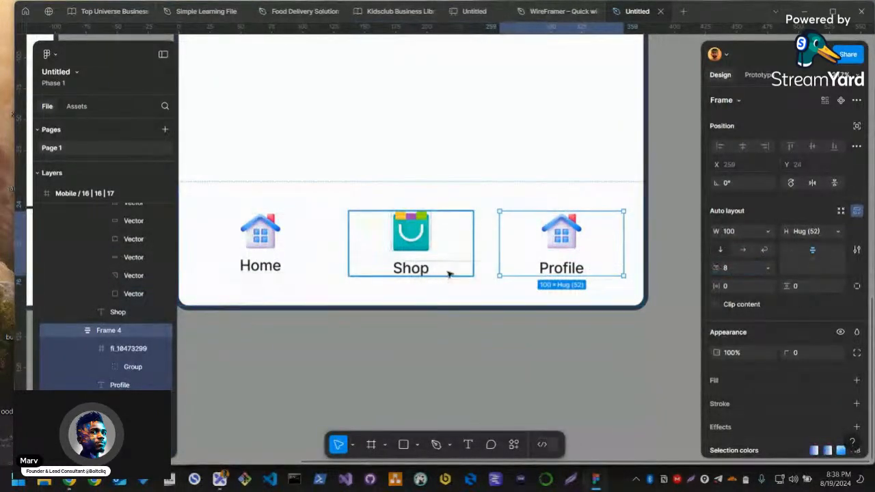
Switch to Flaticon in the browser, leave the shopping bag icon's page and search the icons for "profile"
key(alt+Tab)
click(829, 105)
click(489, 132)
text(profile)
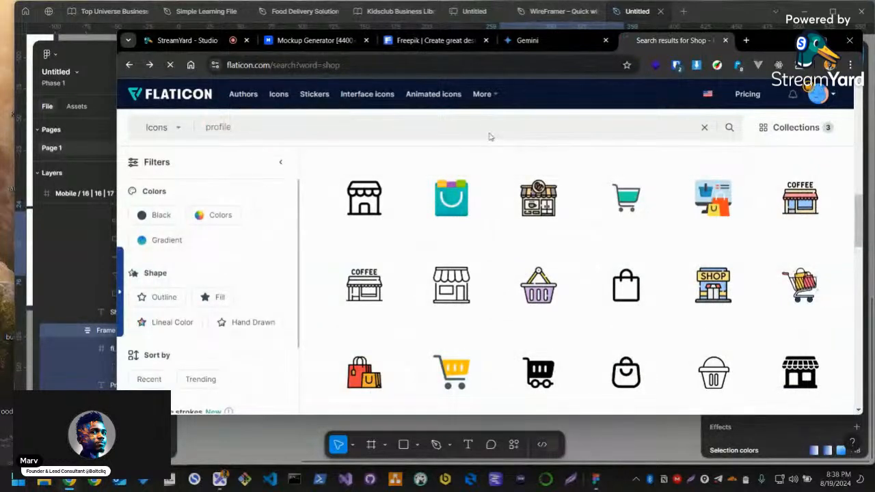
key(Return)
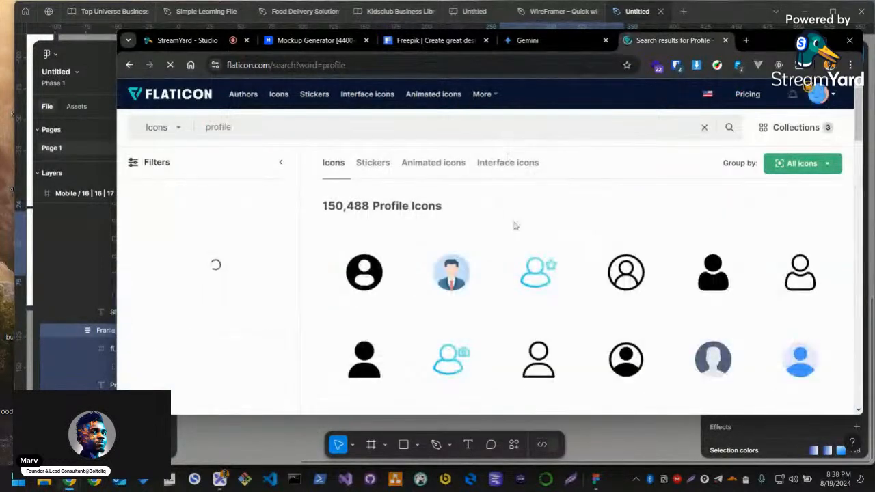
Open the blue gradient circular user icon from the profile results and copy it as SVG
scroll(675, 291, down, 2)
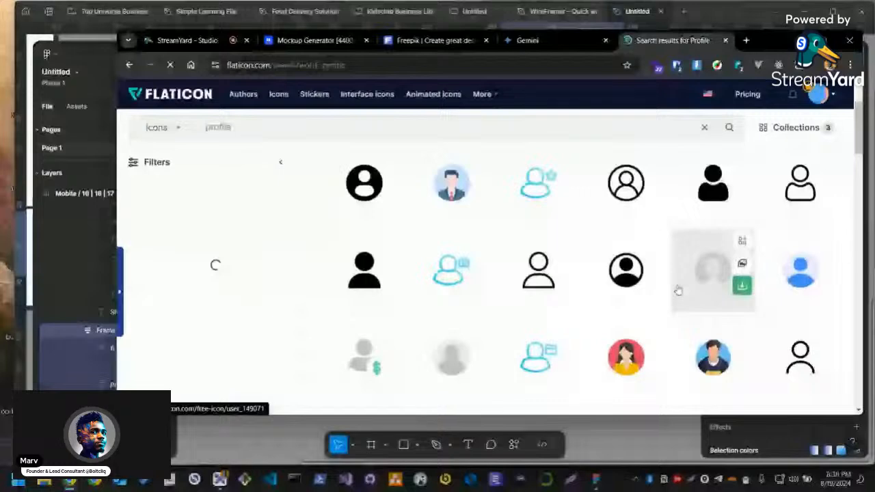
scroll(677, 290, down, 4)
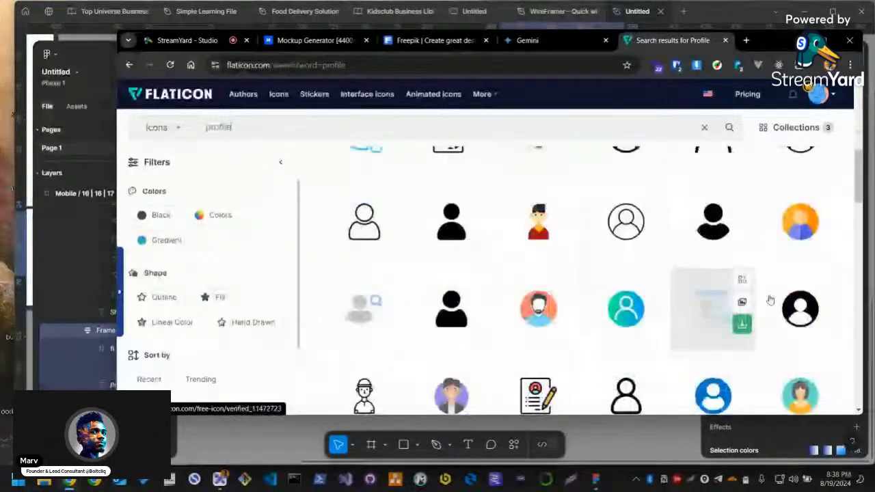
scroll(770, 301, down, 5)
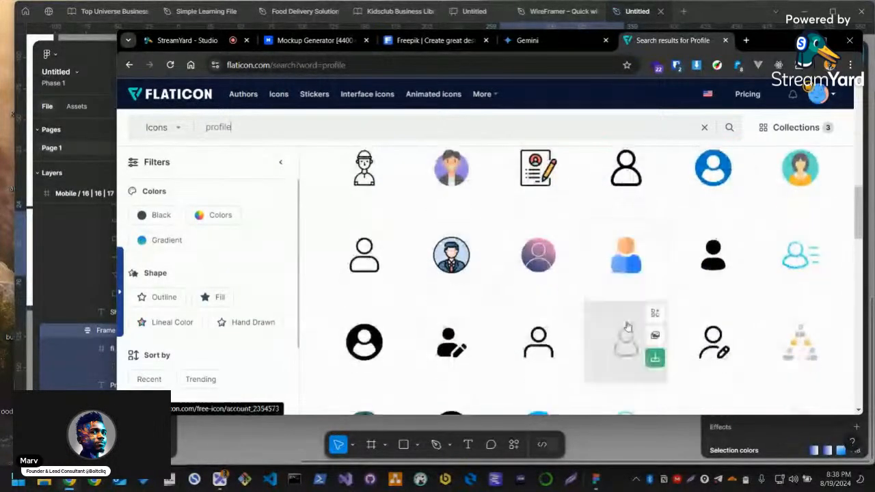
scroll(679, 294, down, 2)
scroll(567, 308, down, 1)
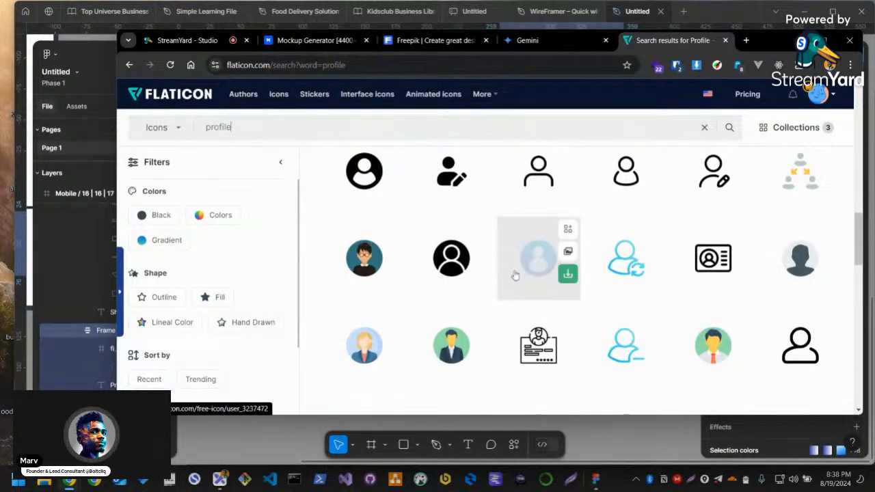
scroll(450, 315, down, 3)
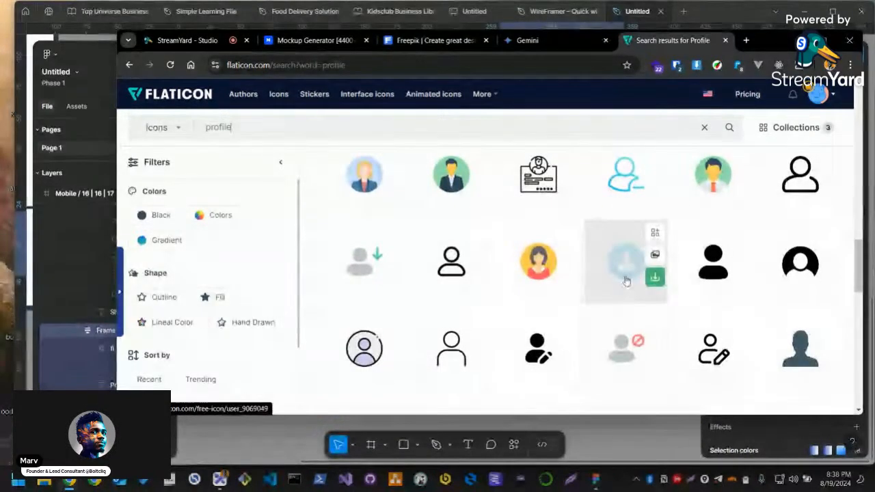
click(625, 282)
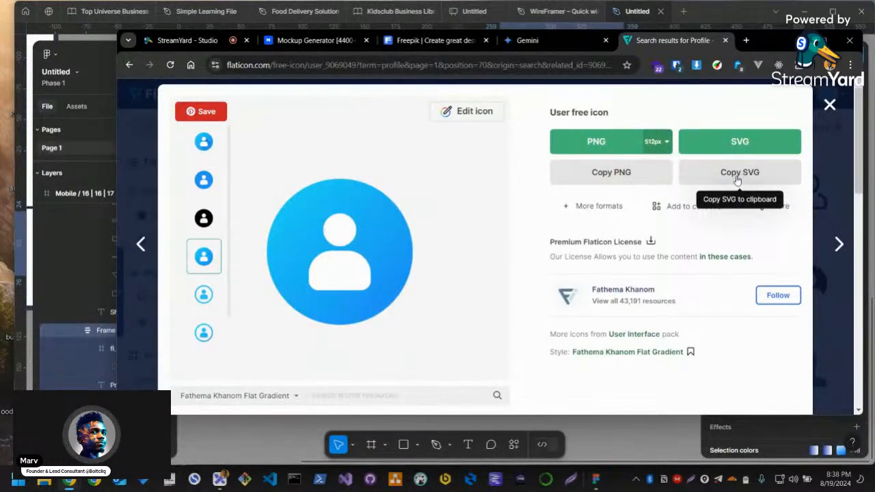
click(737, 179)
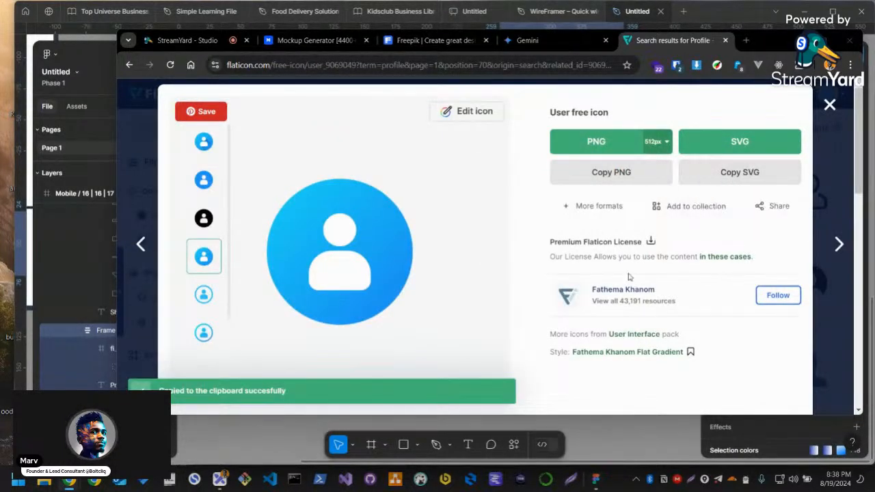
Switch back to Figma, paste the user icon onto the empty canvas and resize it to 32 × 32
key(alt+Tab)
scroll(469, 335, down, 3)
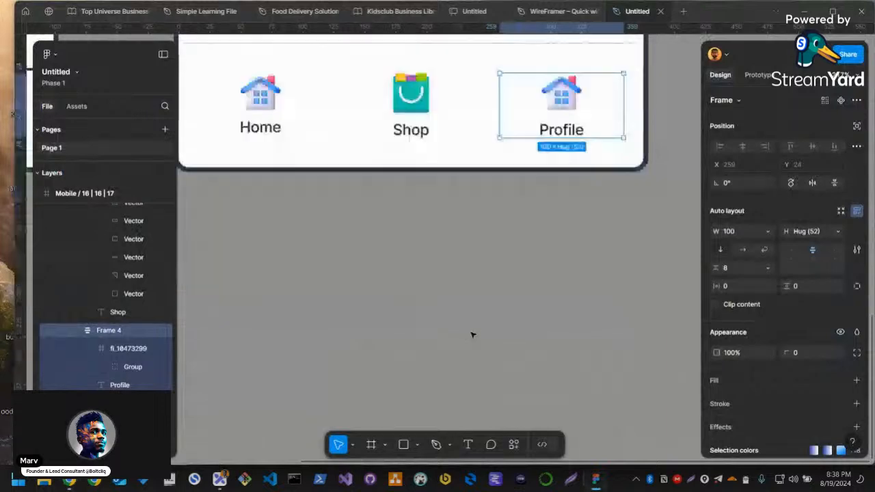
click(486, 316)
key(ctrl+v)
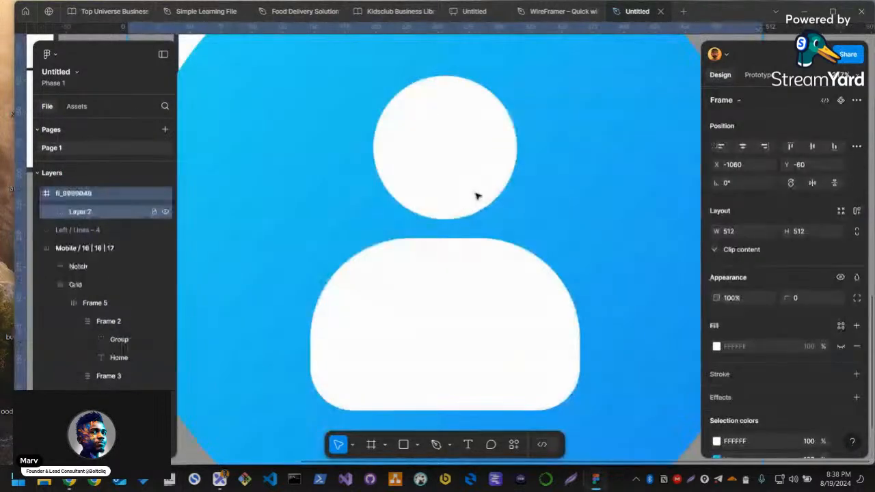
scroll(479, 198, down, 5)
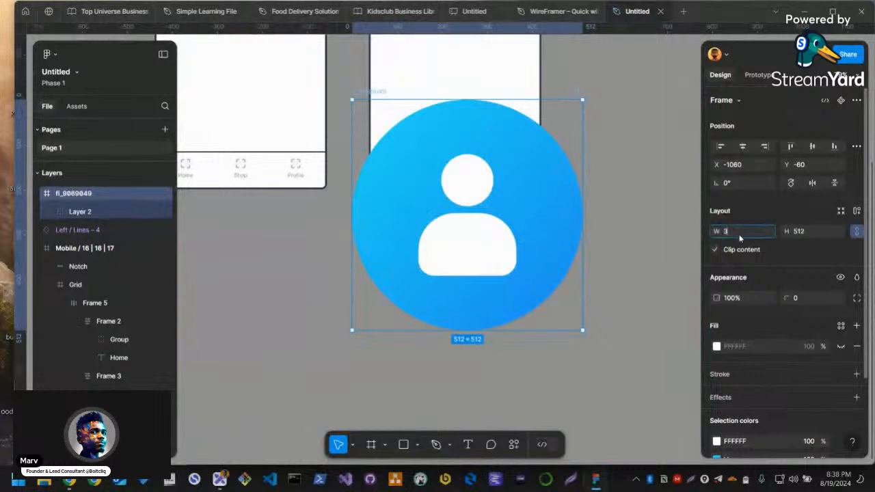
key(Return)
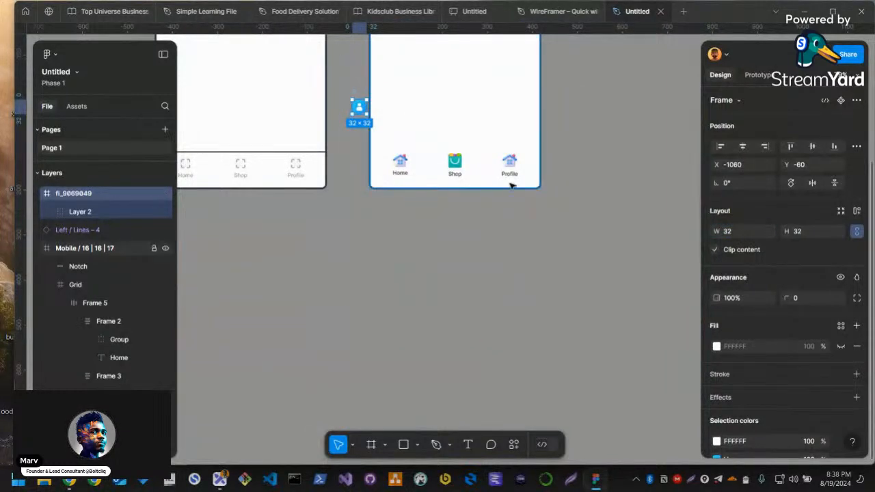
Move the user icon into the Profile item above its label and delete the house icon there
key(Delete)
scroll(523, 164, up, 5)
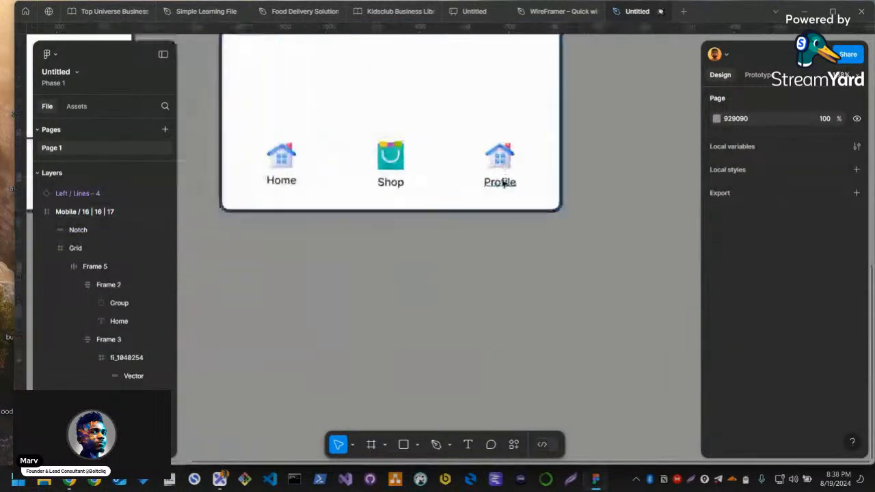
click(503, 183)
key(ctrl+v)
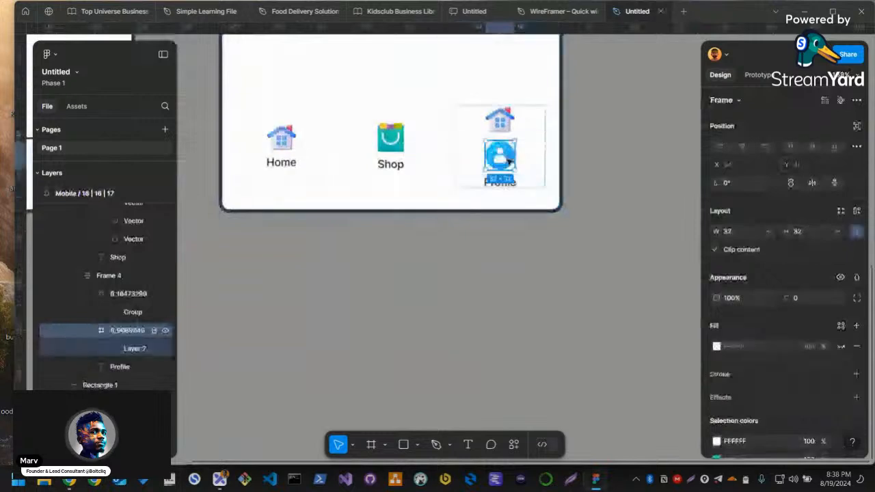
click(508, 126)
key(Delete)
Change the fill type of the large header circle on the new mobile screen to an image
scroll(493, 218, up, 3)
scroll(543, 226, down, 3)
scroll(619, 257, up, 3)
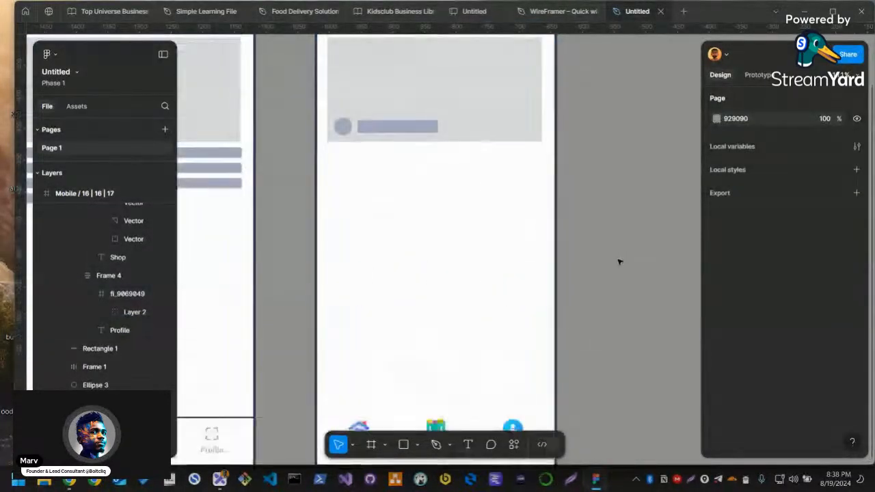
scroll(619, 258, down, 2)
drag(436, 156, 556, 232)
drag(548, 107, 461, 166)
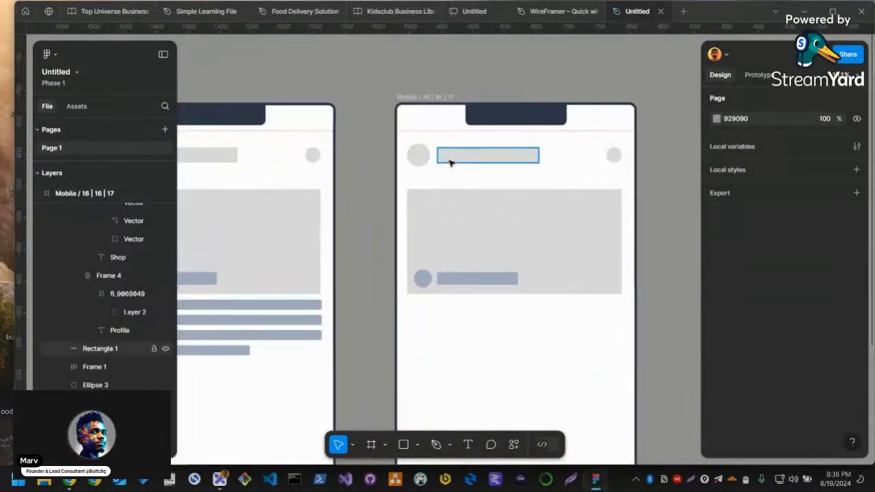
scroll(448, 164, up, 3)
click(415, 154)
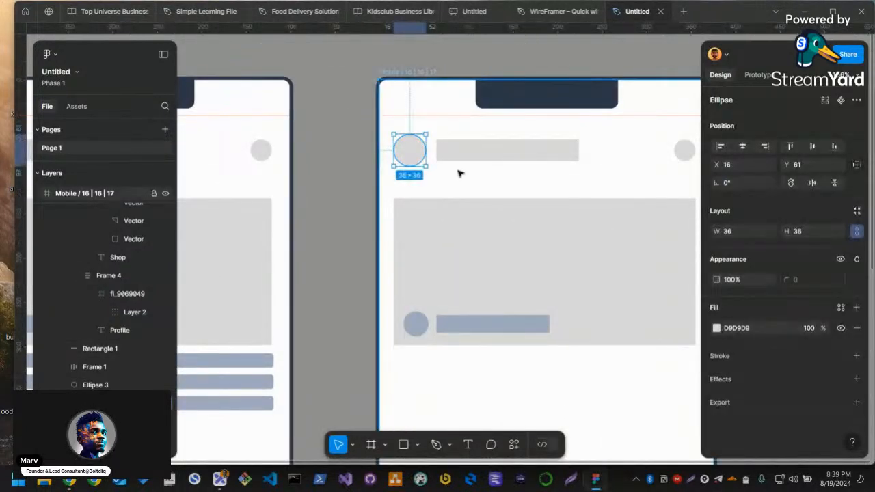
click(716, 328)
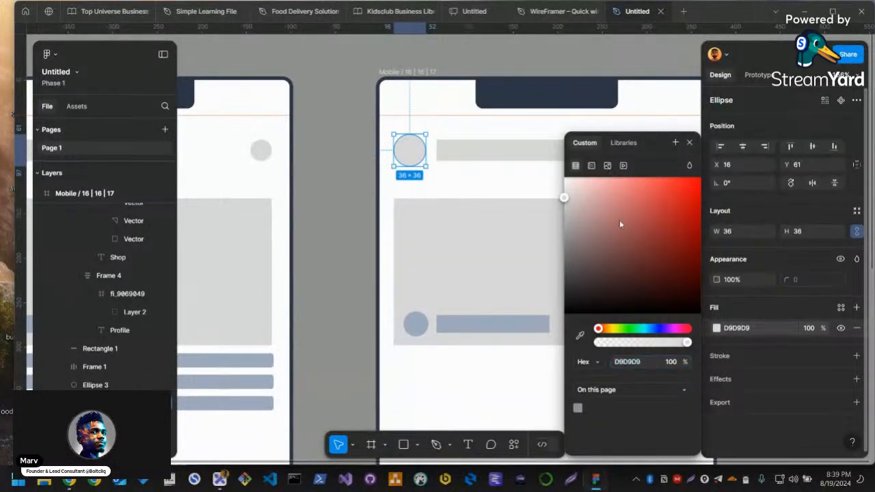
click(607, 165)
Open the image picker for the large header circle's fill and go to the people folder in Pictures
click(643, 245)
scroll(55, 194, up, 3)
scroll(68, 215, up, 1)
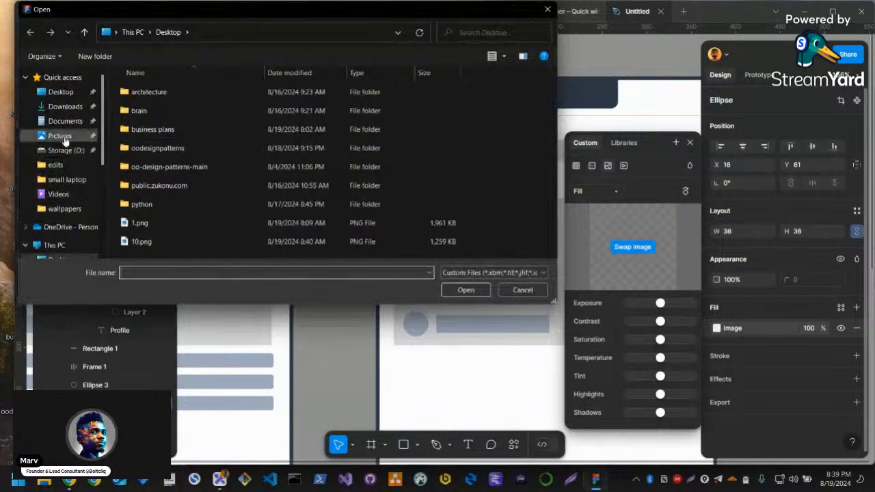
click(59, 135)
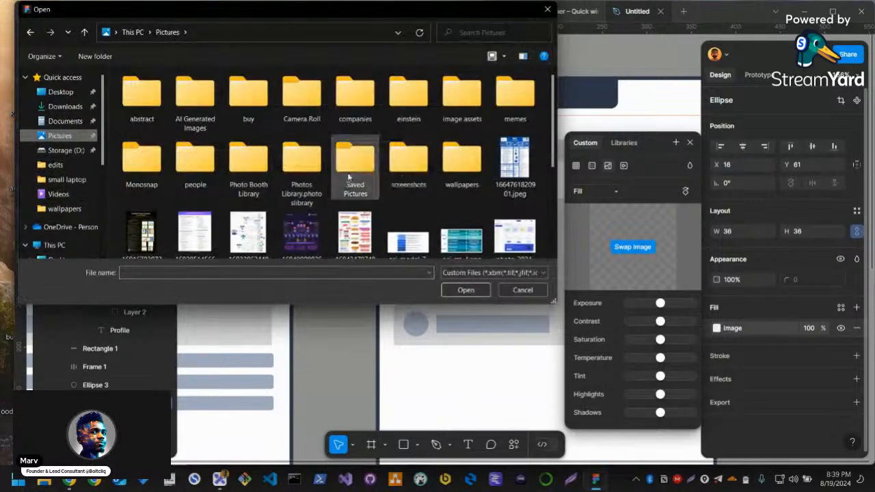
double_click(207, 169)
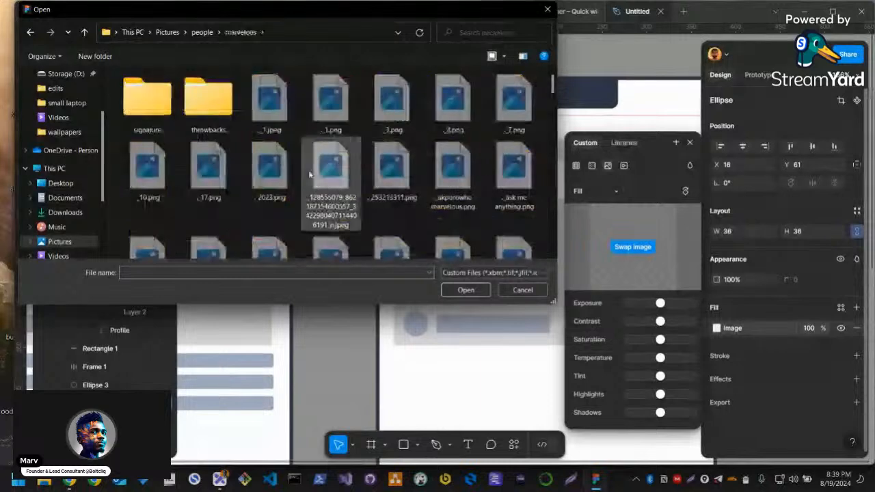
Find a portrait photo in the open person's subfolder and apply it as the header circle's image fill
scroll(335, 194, down, 5)
scroll(361, 195, down, 3)
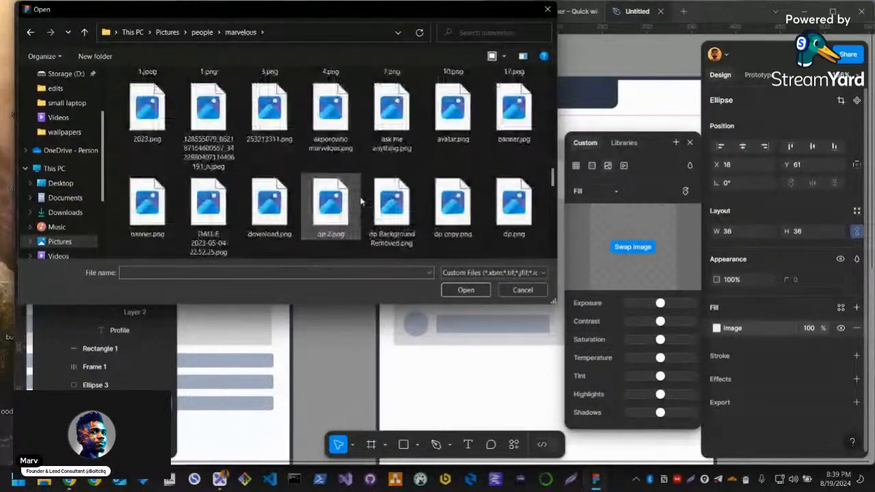
scroll(361, 196, up, 5)
scroll(482, 205, down, 3)
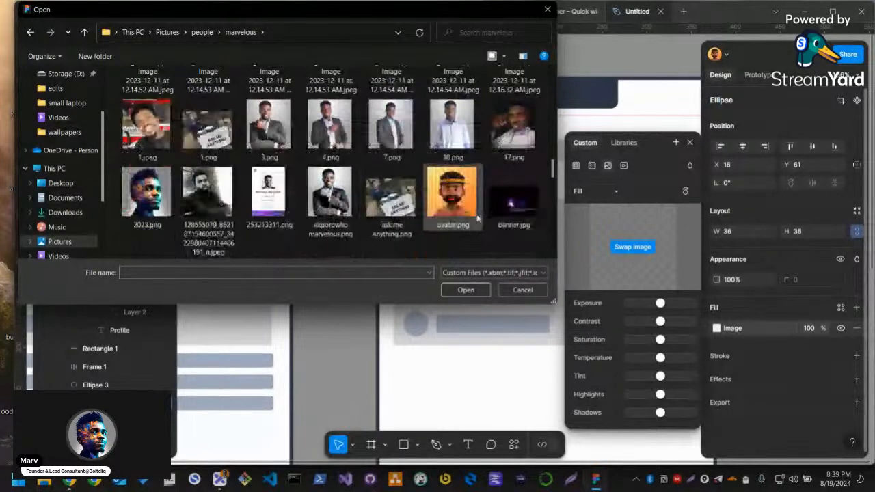
click(330, 205)
key(Return)
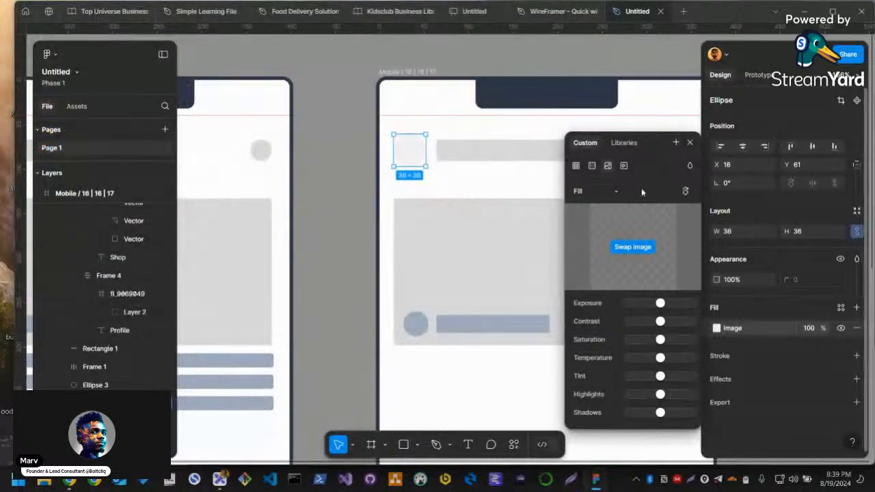
key(Escape)
key(Escape)
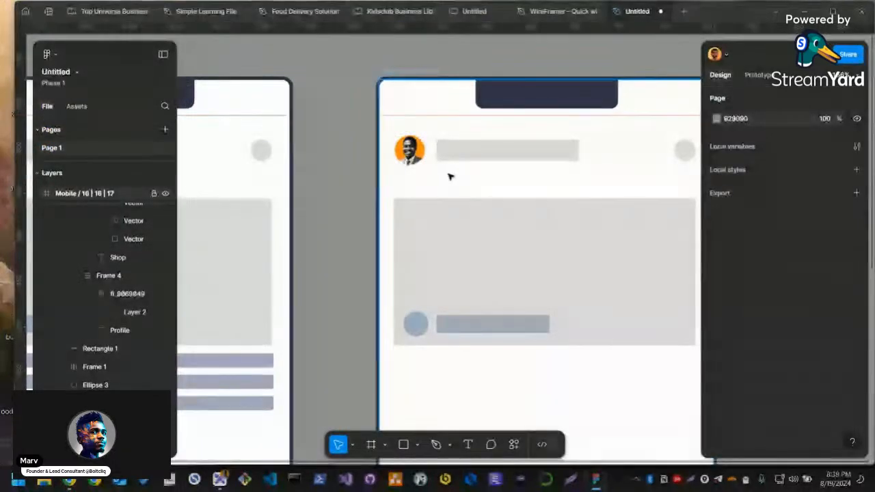
Delete the grey placeholder bar beside the avatar in the new mobile screen's header
drag(514, 184, 342, 181)
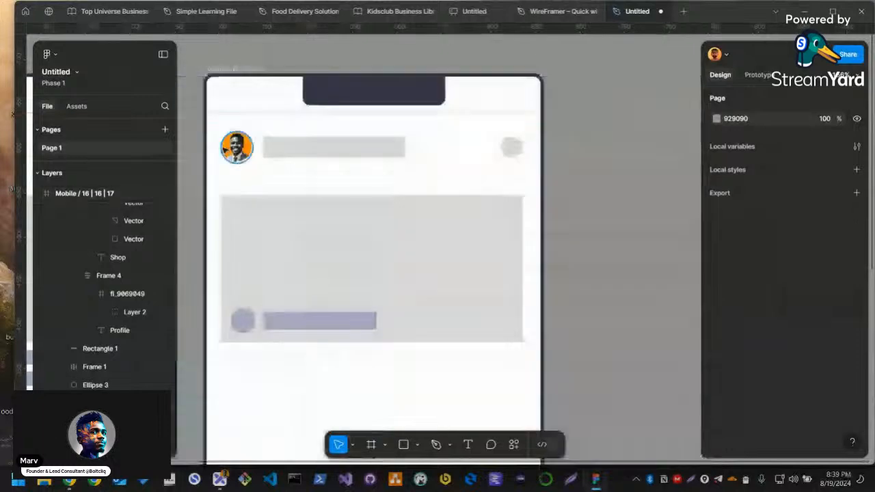
click(226, 149)
scroll(408, 211, down, 4)
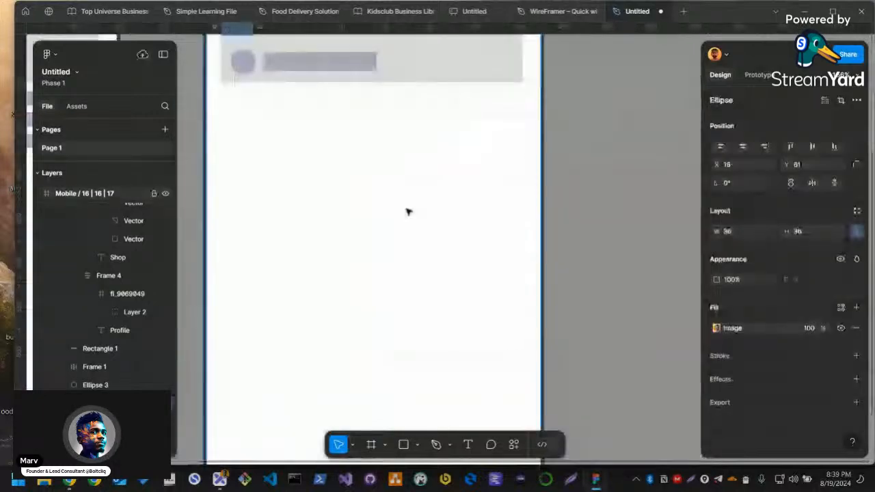
scroll(408, 212, up, 4)
scroll(394, 192, up, 1)
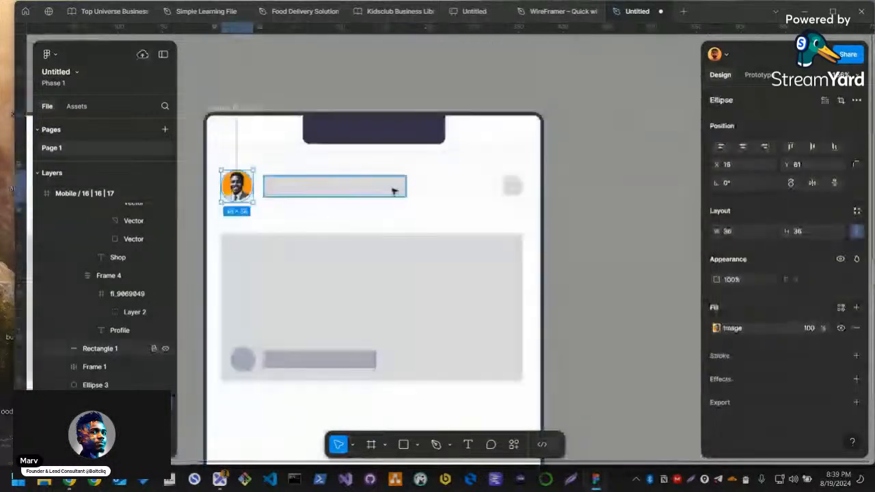
click(518, 193)
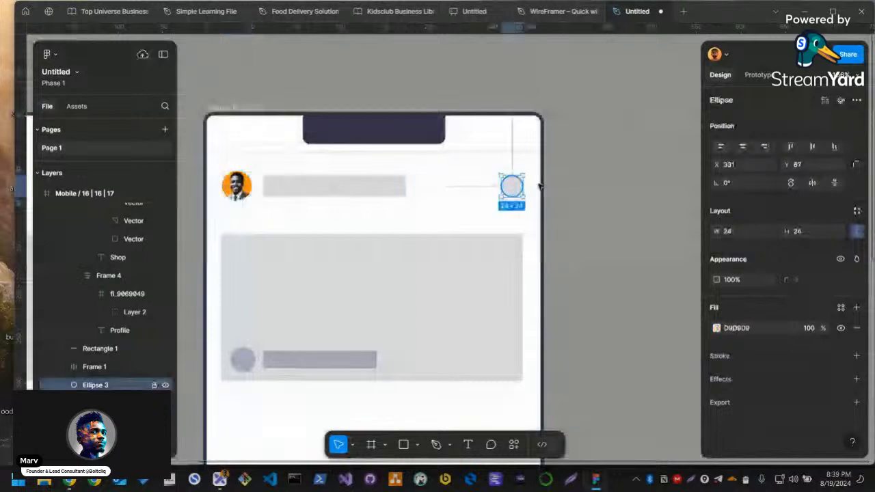
click(287, 191)
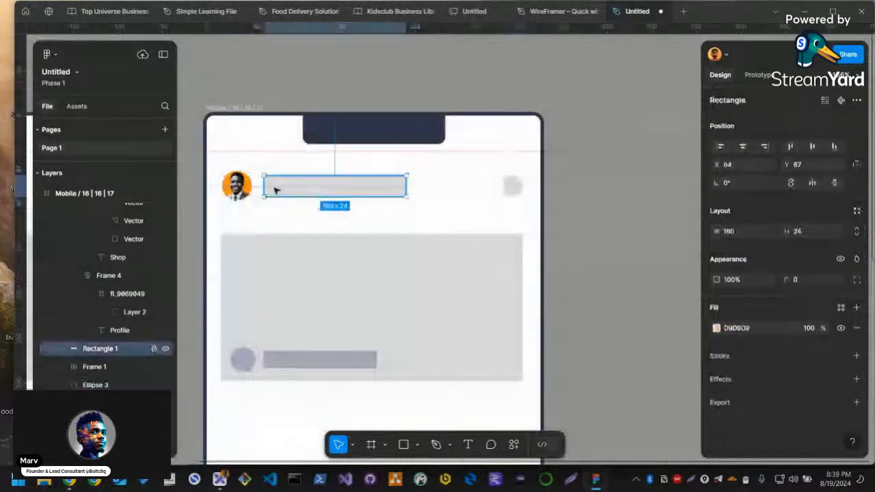
key(Delete)
Add the text "Home" beside the avatar in the header
key(t)
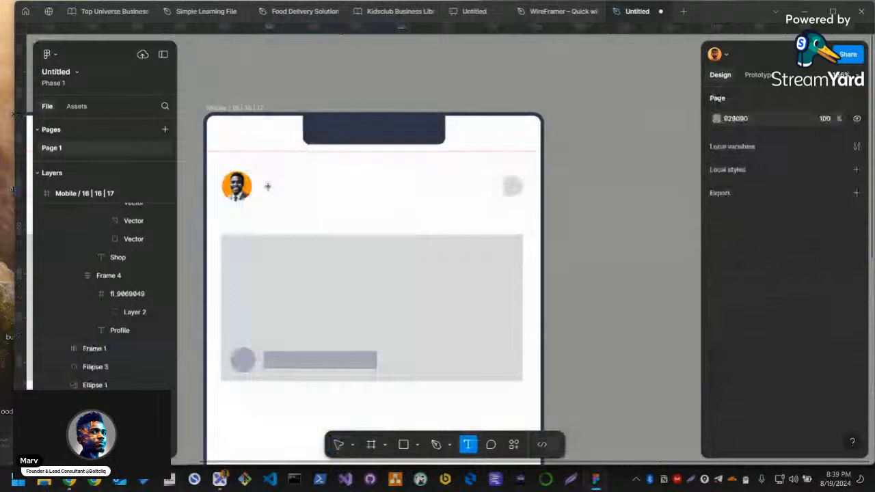
click(276, 191)
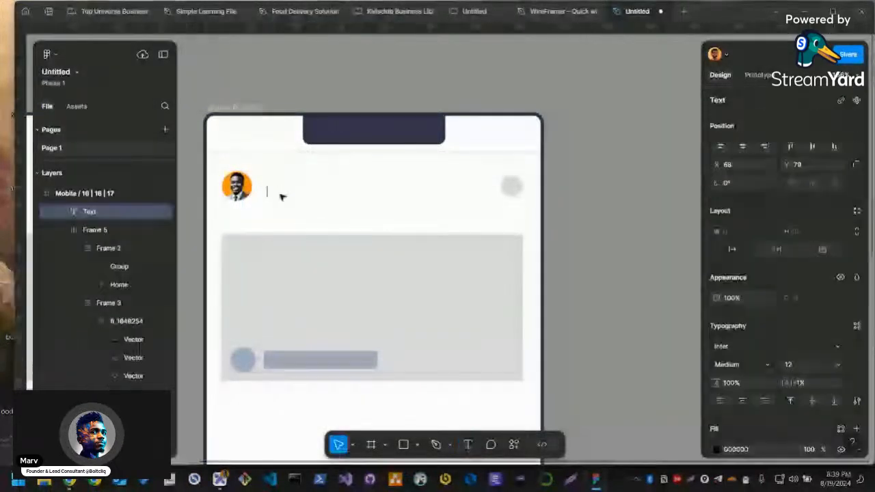
text(Hom)
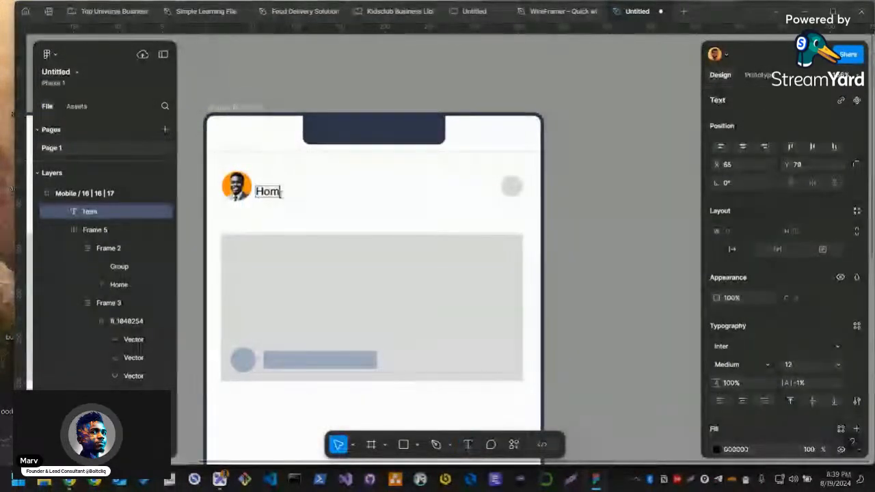
text(e)
key(Escape)
Line up the Home text beside the avatar at X 64, scale it and set its font size to 16
drag(279, 196, 290, 187)
key(k)
drag(294, 189, 312, 195)
key(c)
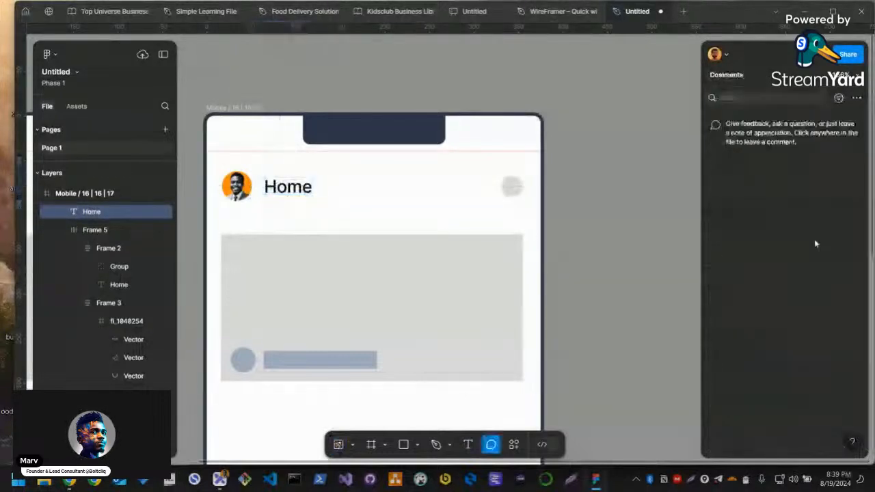
key(v)
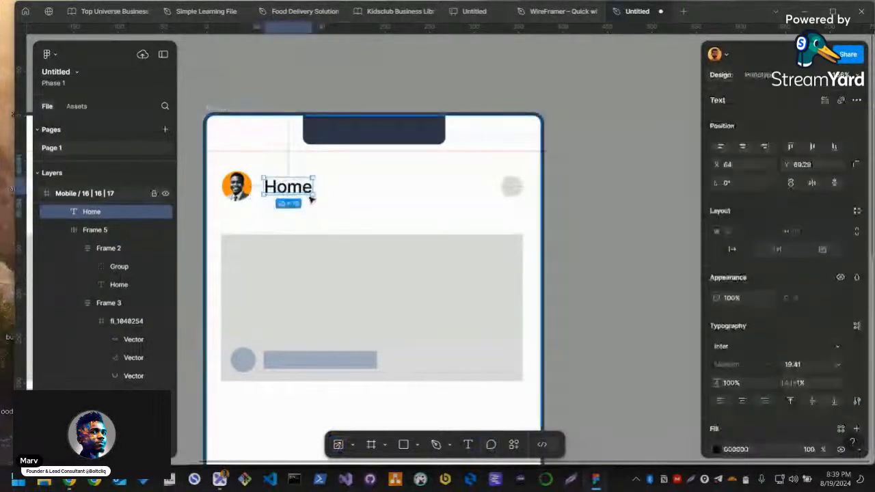
click(798, 362)
text(16)
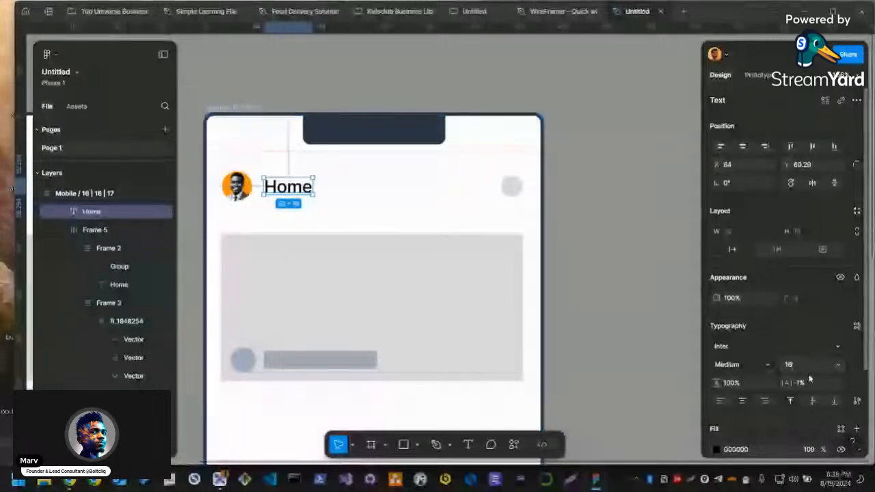
key(Return)
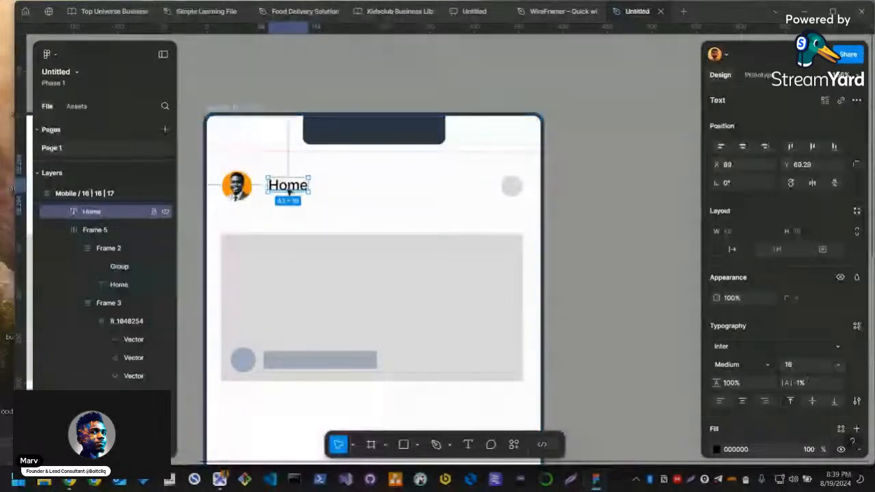
Combine the avatar and the Home text in an auto layout and set the gap between them to 12
drag(277, 180, 279, 181)
shift+click(250, 195)
key(shift+a)
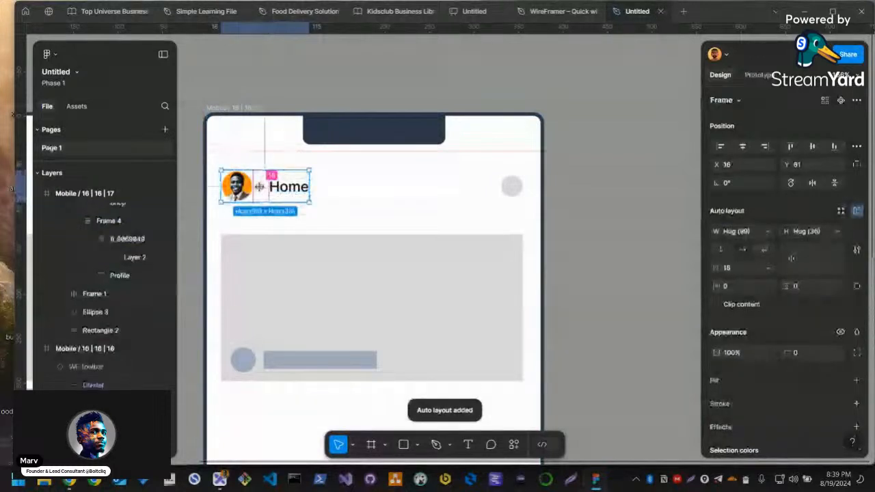
drag(260, 186, 256, 186)
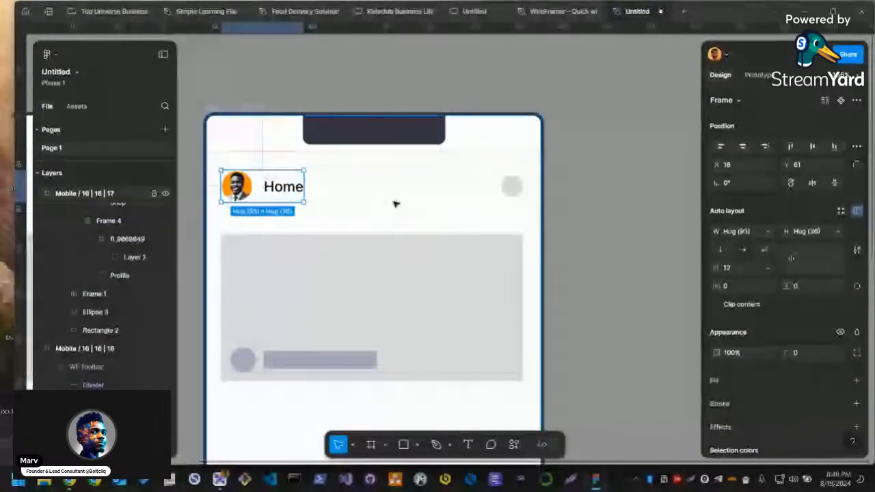
click(440, 234)
Select the small grey header circle, switch to Flaticon in the browser and search the icons for "notification"
drag(395, 237, 533, 196)
drag(420, 219, 367, 195)
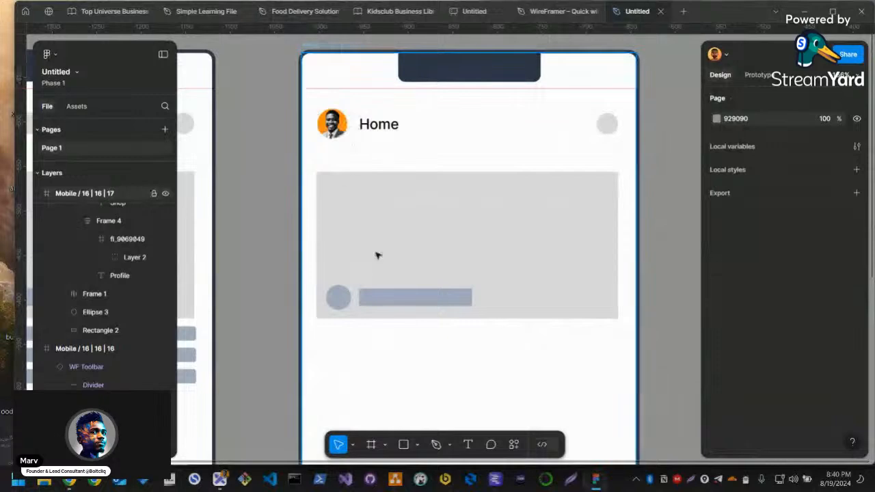
click(605, 125)
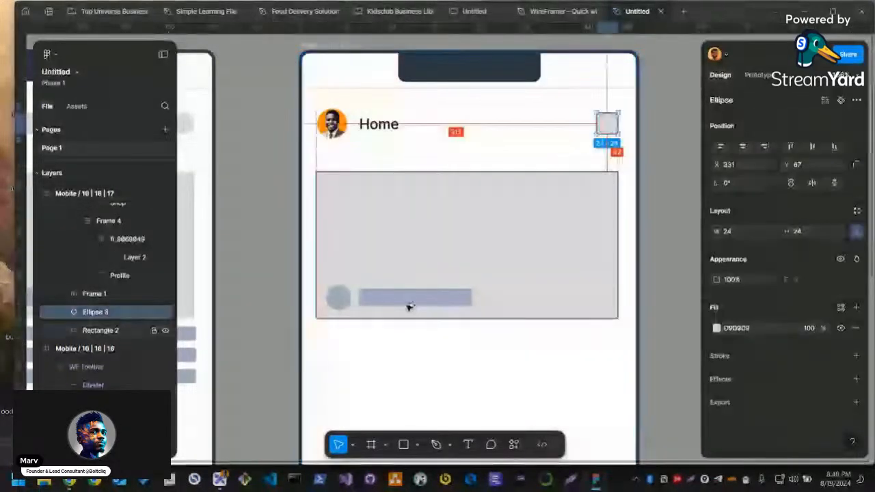
key(alt+Tab)
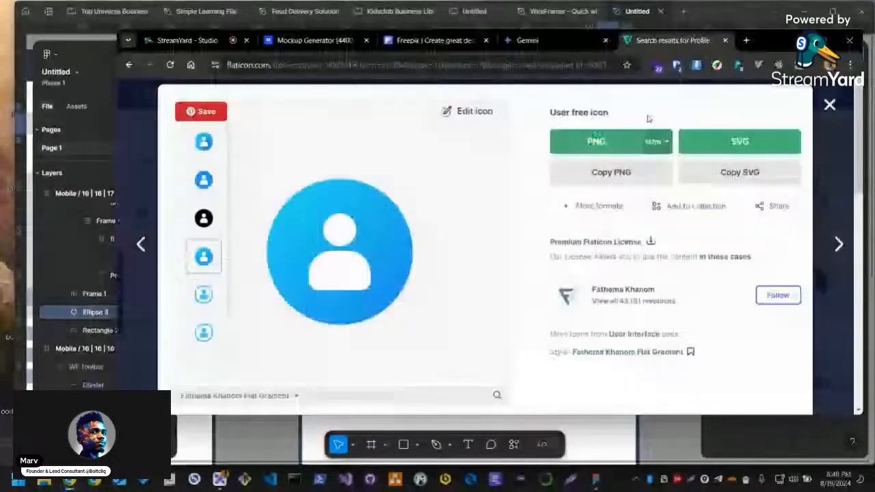
key(Escape)
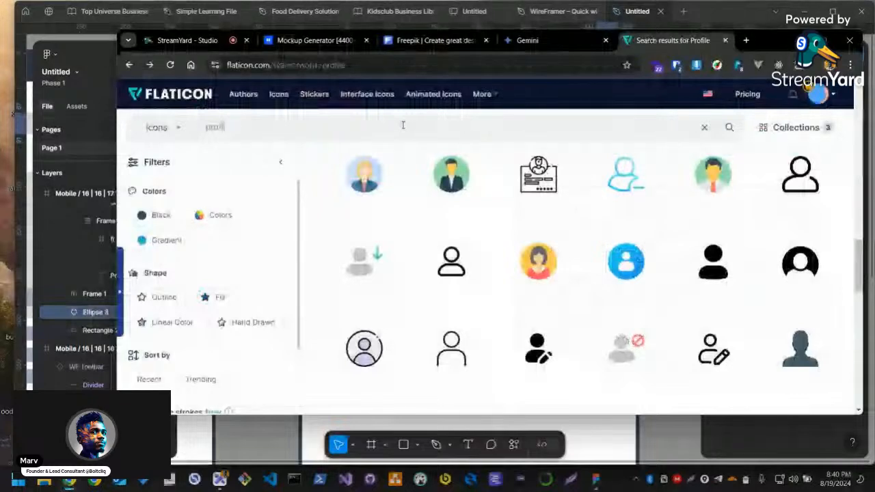
click(403, 125)
text(notification)
key(Return)
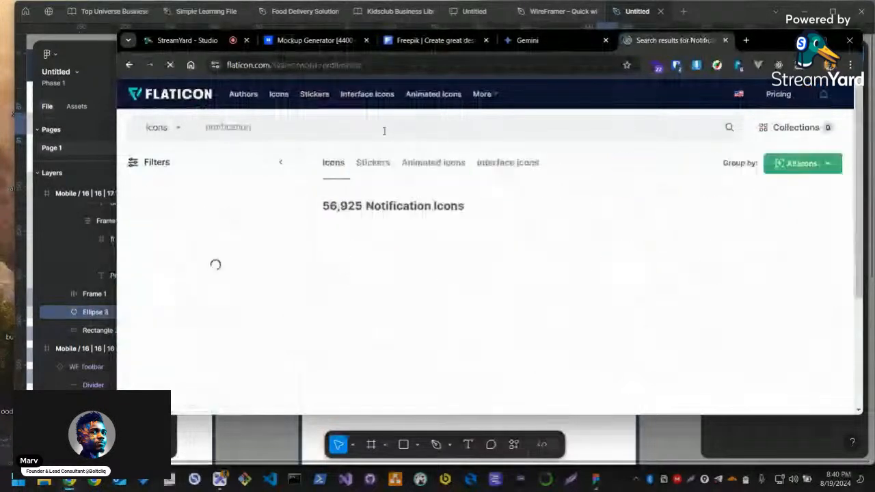
Open the yellow bell icon with the red dot from the notification results and copy it as SVG
mouse_move(395, 301)
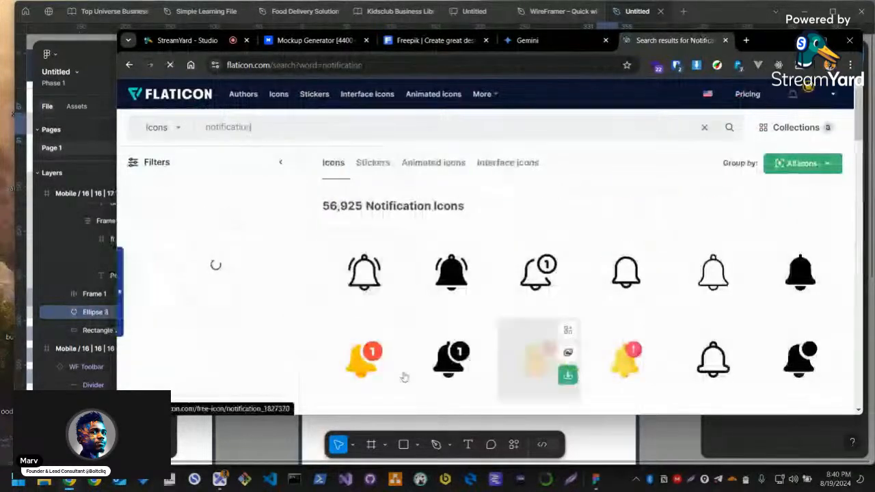
scroll(529, 359, down, 1)
scroll(528, 359, down, 2)
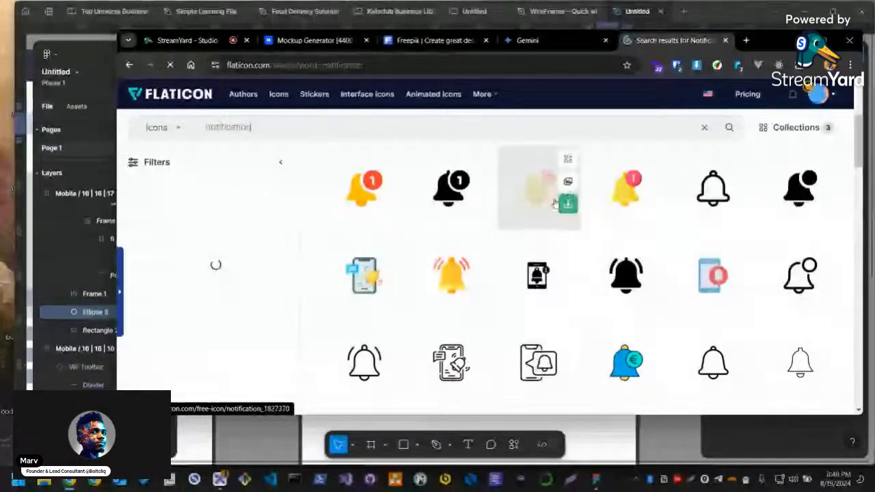
click(554, 202)
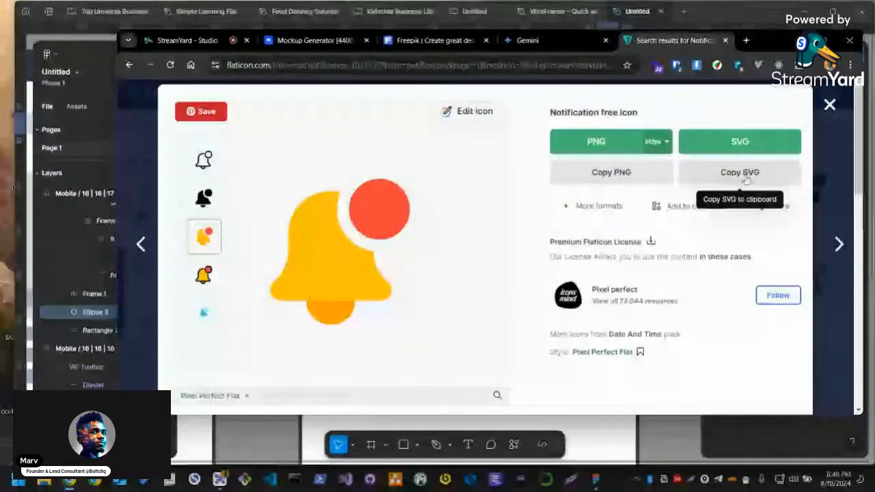
Switch back to Figma, paste the bell icon onto the empty canvas and resize it to 32 × 32
key(alt+Tab)
click(654, 258)
drag(653, 258, 388, 285)
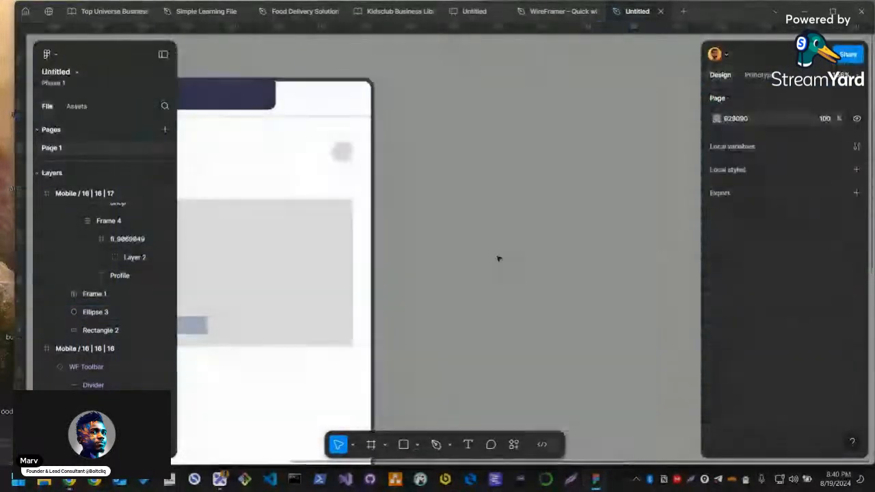
key(ctrl+v)
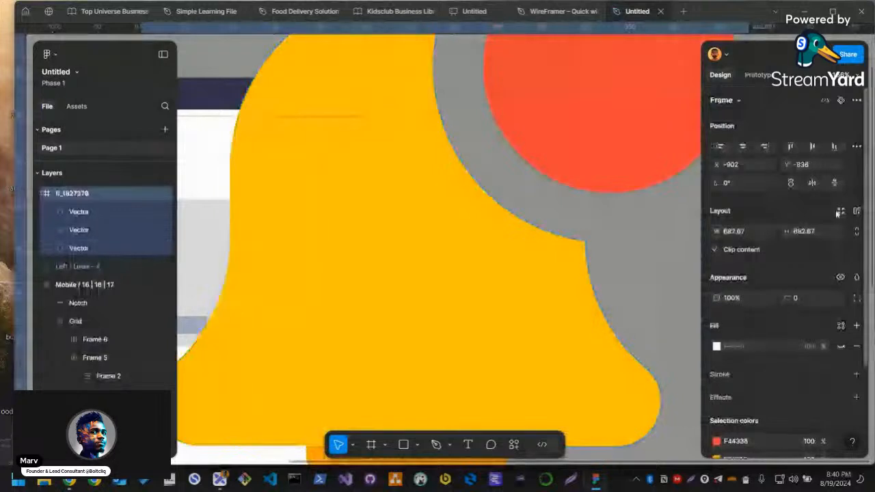
click(738, 233)
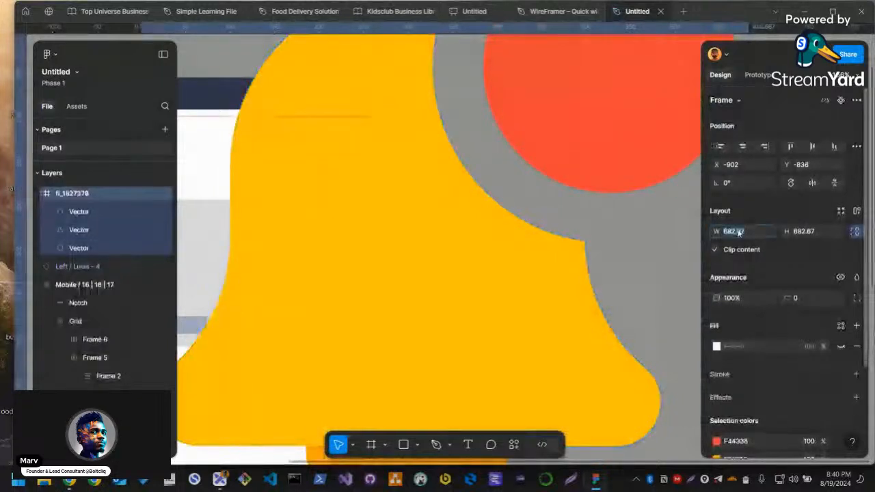
text(32)
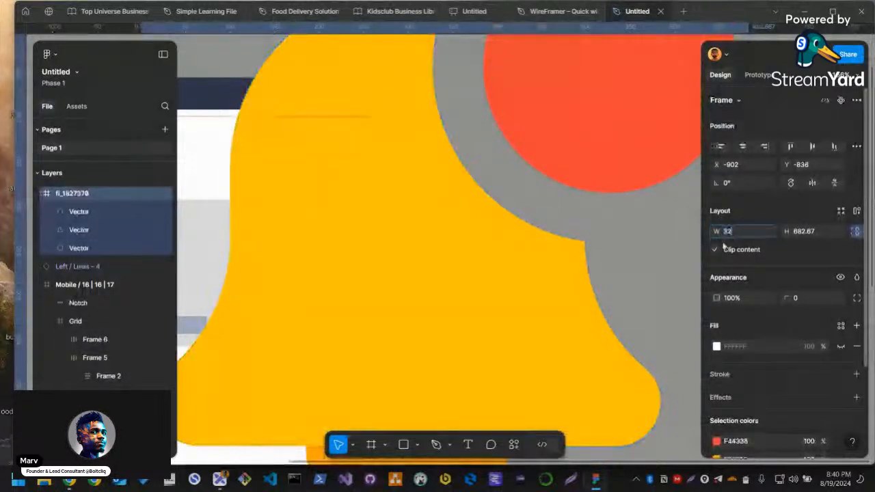
key(Return)
Move the bell icon onto the canvas just outside the new mobile screen, level with its header circle
scroll(537, 195, up, 2)
scroll(492, 205, down, 3)
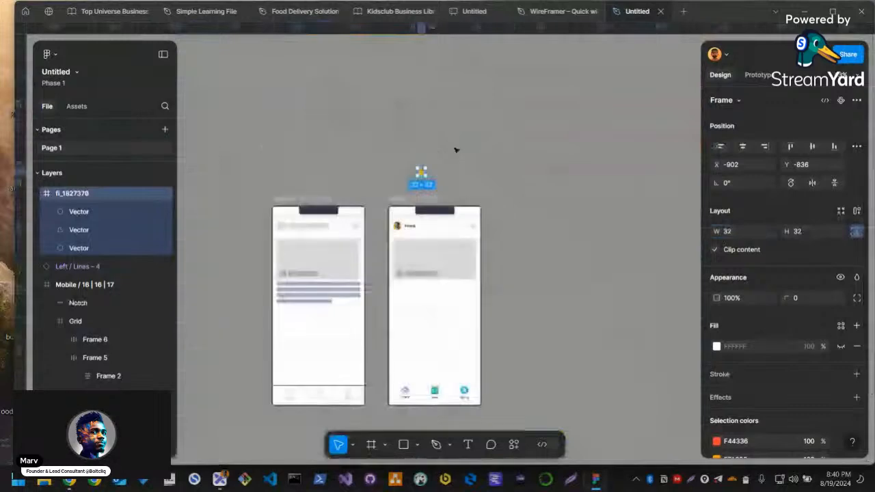
scroll(451, 171, up, 2)
scroll(455, 185, up, 2)
drag(400, 168, 540, 280)
scroll(520, 273, up, 2)
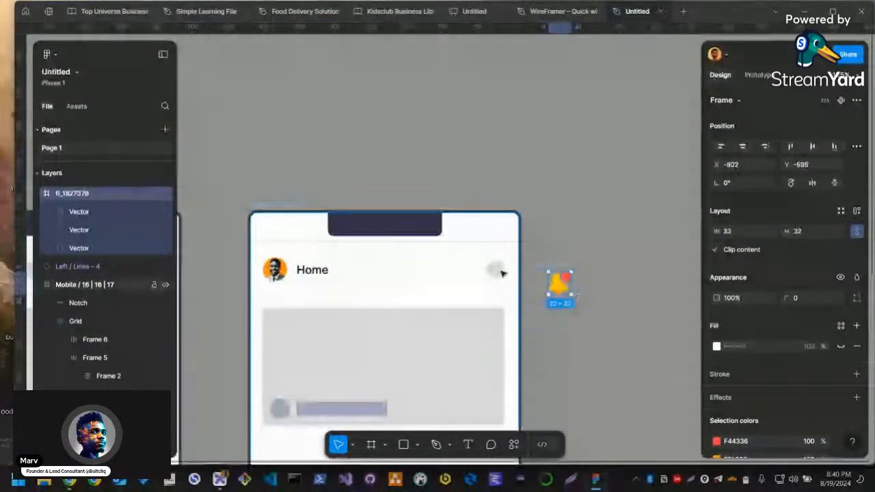
Delete the small grey header circle, put the bell icon in its place and set the icon's size to 24
click(503, 273)
key(Delete)
drag(566, 269, 499, 255)
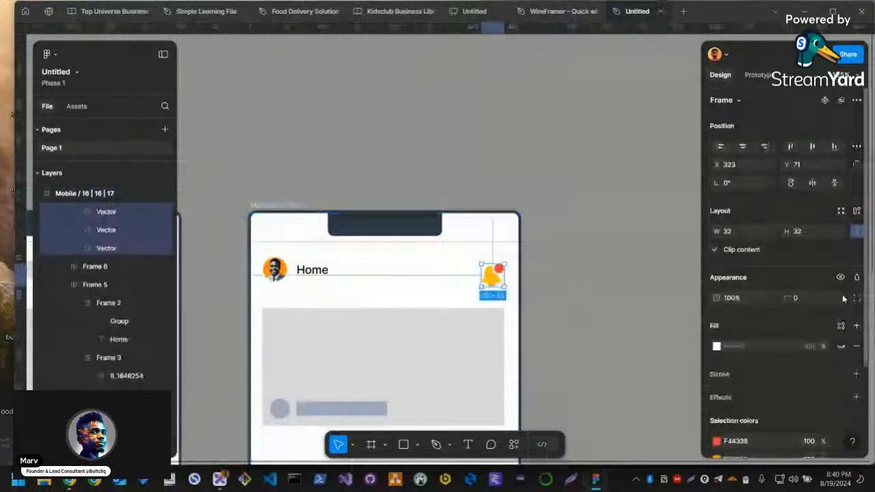
click(727, 234)
text(24)
click(605, 250)
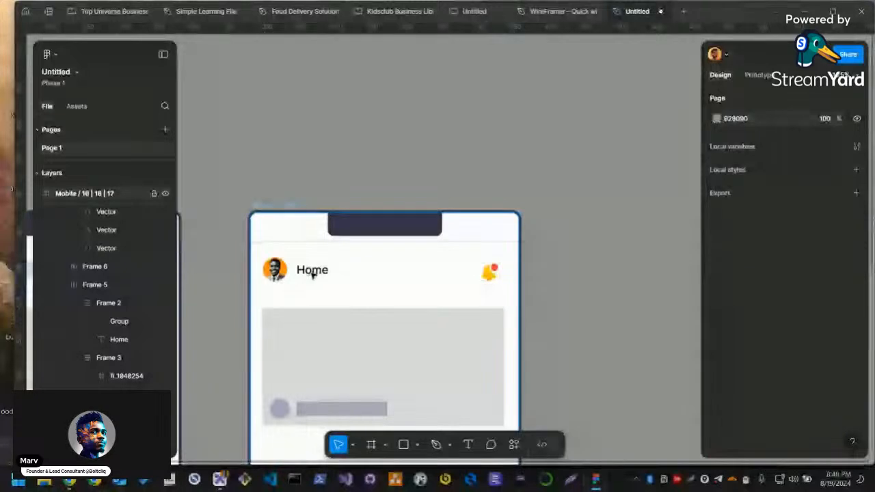
Combine the avatar-and-Home group with the bell icon in one auto layout row and widen it to 339
click(312, 274)
double_click(309, 279)
click(307, 279)
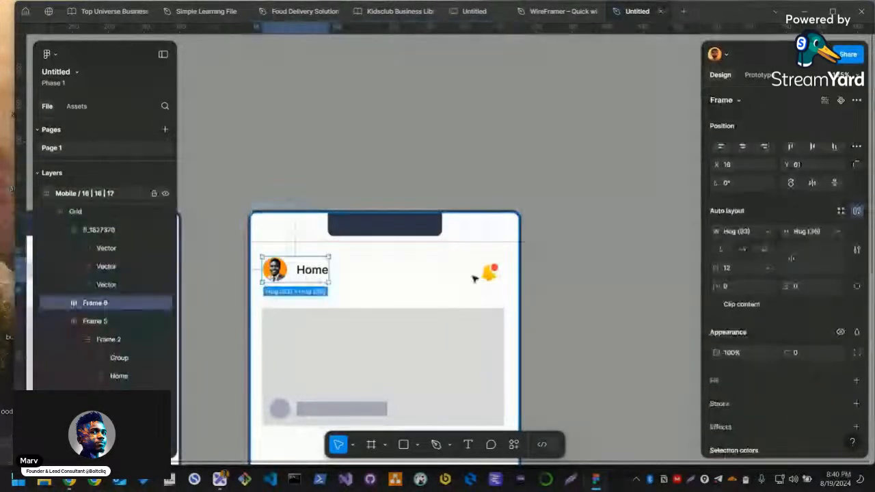
shift+click(486, 274)
key(shift+a)
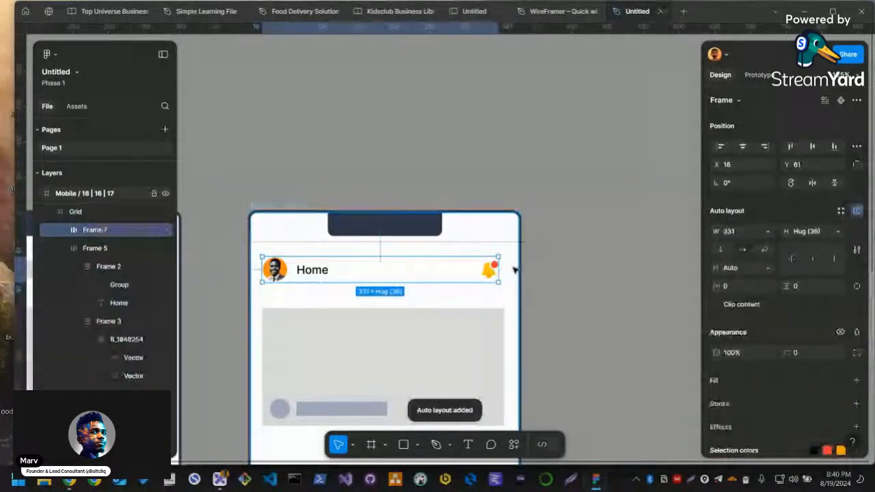
drag(499, 268, 505, 268)
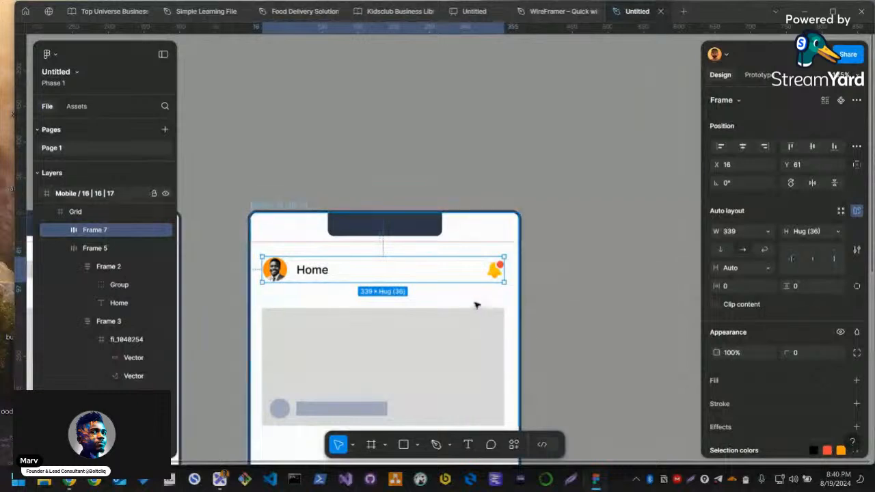
Move the placeholder circle-and-bar row below the grey card to Y 320 and raise the card to Y 116
scroll(484, 290, down, 1)
scroll(410, 280, down, 2)
click(328, 217)
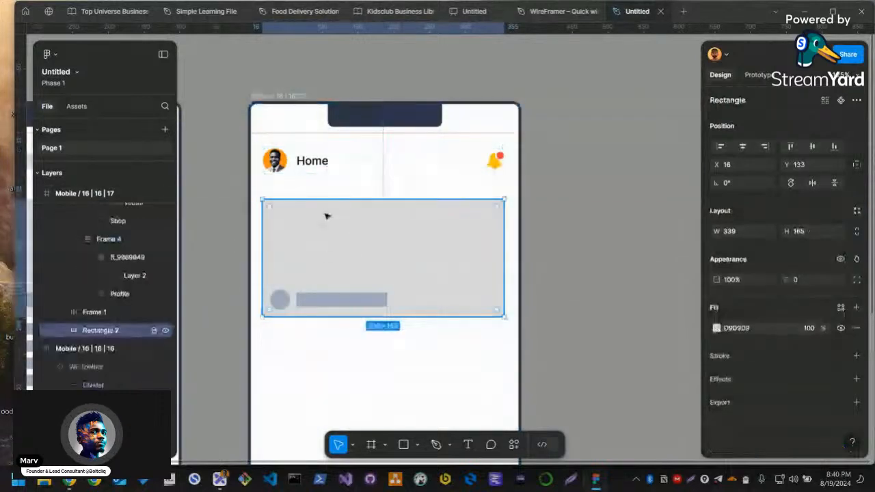
click(326, 301)
click(326, 301)
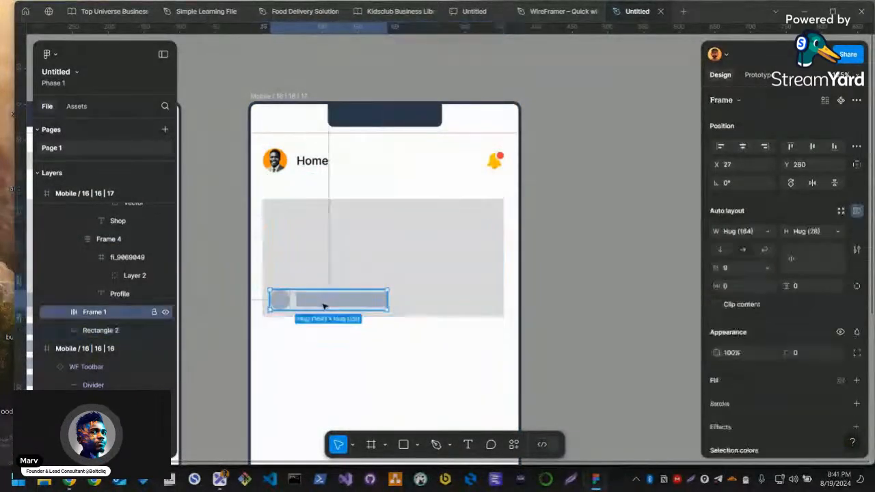
click(401, 260)
drag(317, 302, 319, 344)
drag(360, 262, 361, 250)
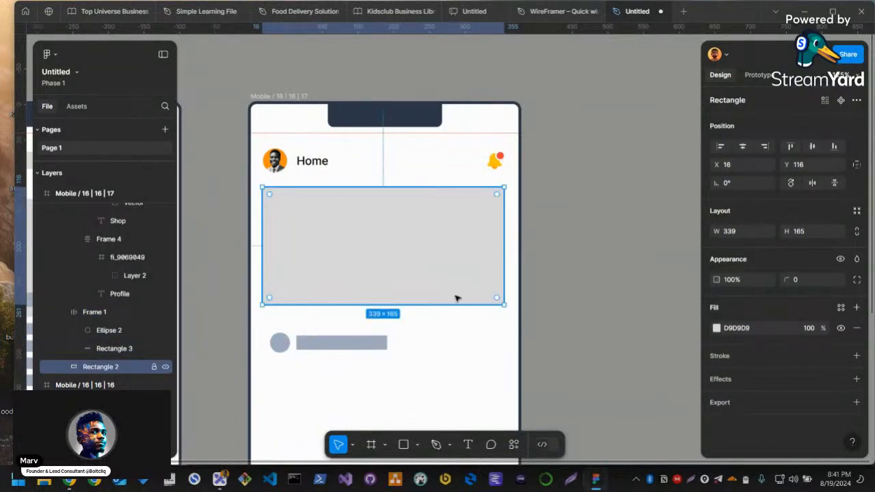
Move the placeholder row back onto the lower-left part of the grey card at X 34, Y 240
click(307, 348)
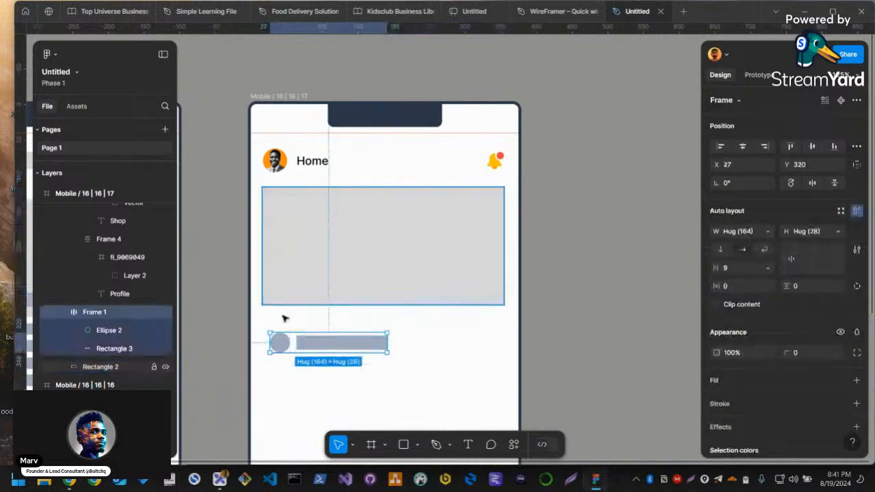
drag(286, 346, 291, 289)
scroll(330, 289, up, 3)
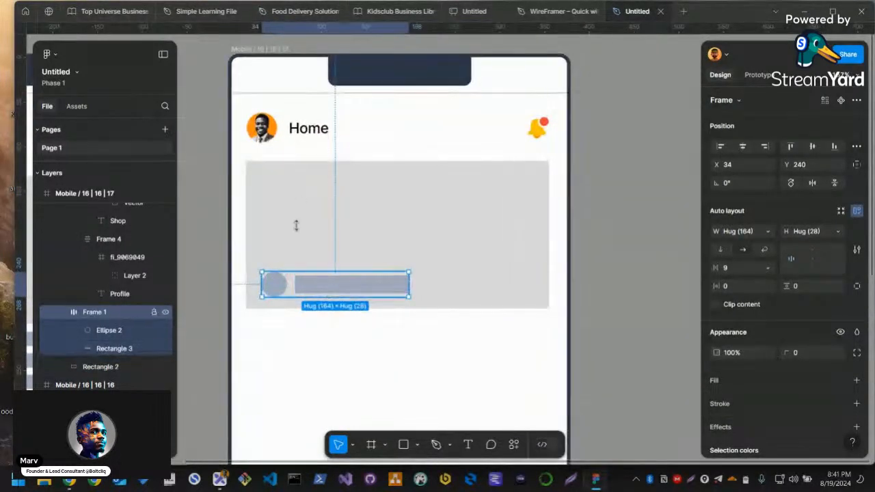
Copy the header's Home title into the card's placeholder row and set the copy's font size to 12
click(319, 129)
key(ctrl+c)
click(334, 289)
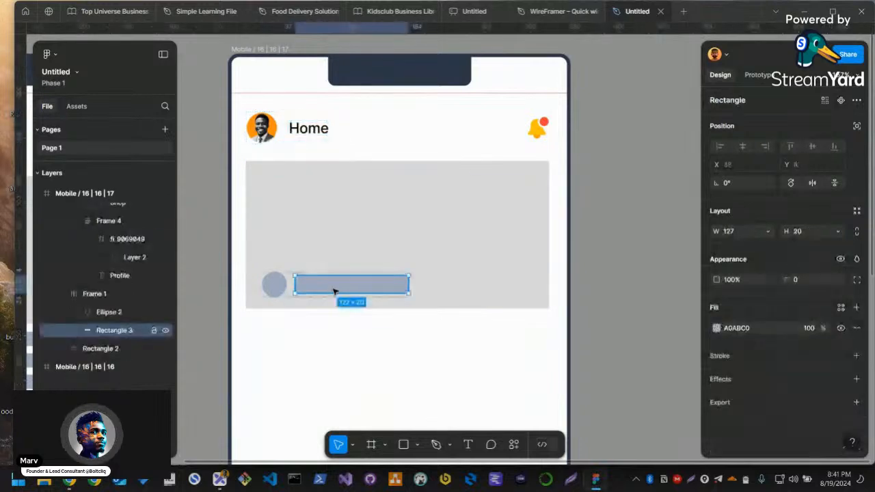
key(ctrl+v)
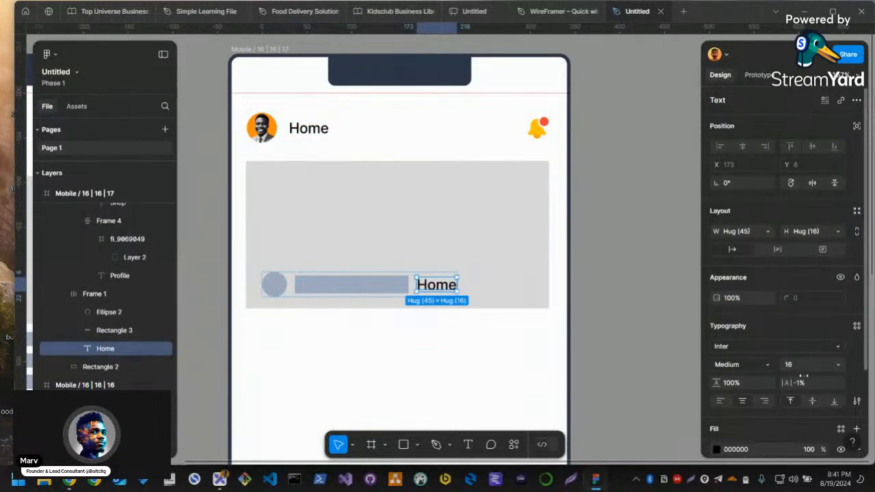
text(12)
key(Return)
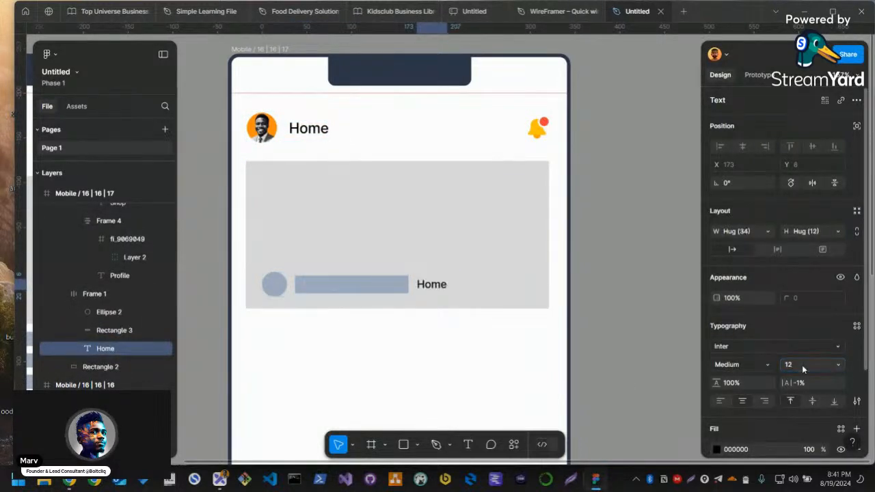
Replace the copied text with the author's full name and delete the placeholder bar beside it
double_click(436, 283)
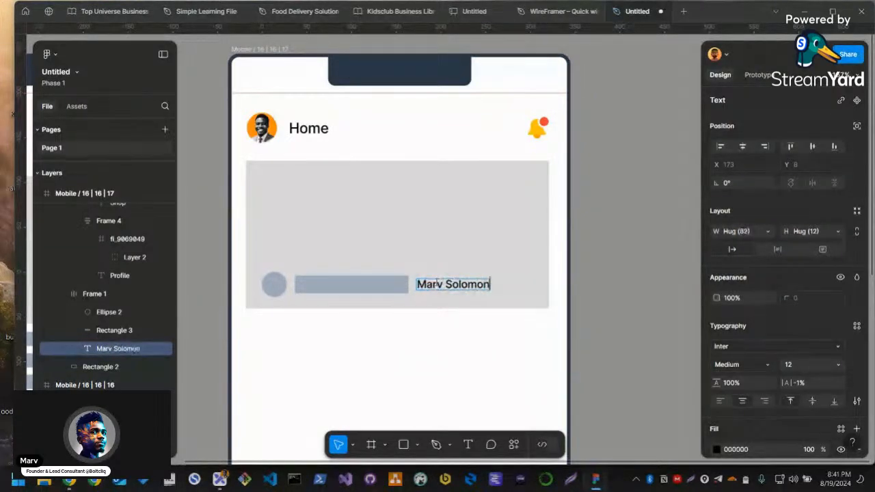
key(Escape)
key(Escape)
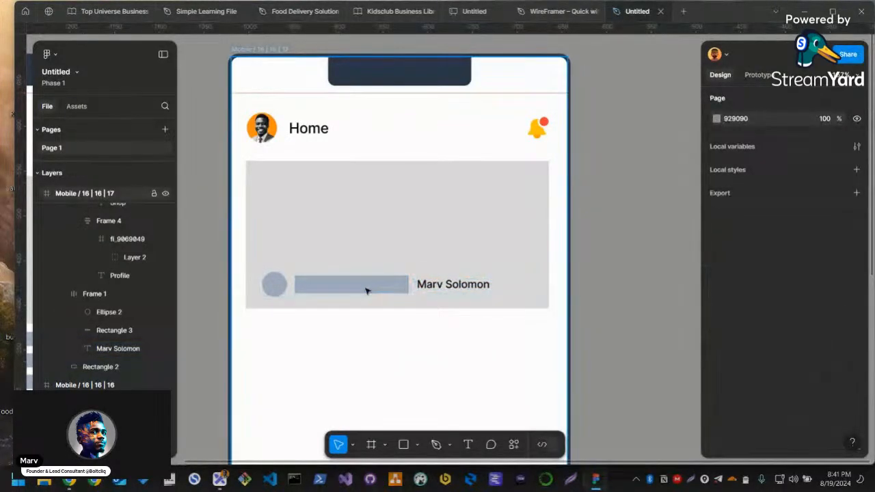
click(362, 291)
ctrl+click(361, 291)
key(Delete)
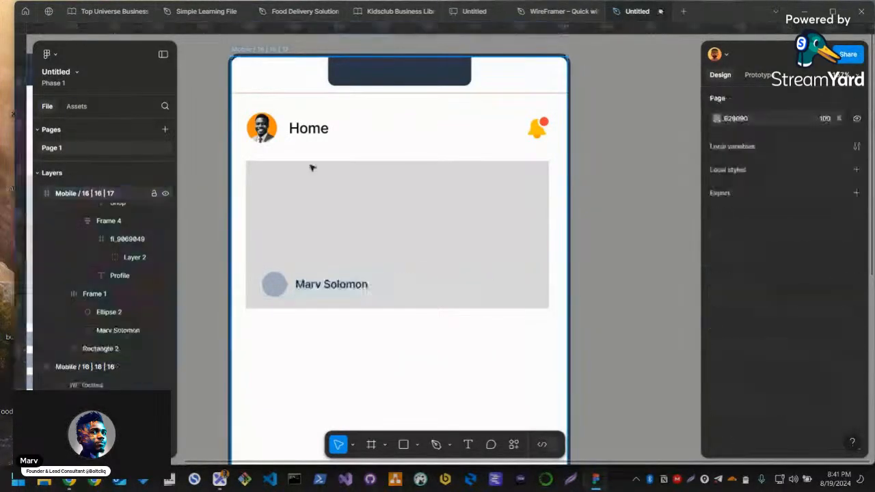
Copy the header avatar's properties and paste them onto the placeholder circle beside the author's name
ctrl+click(276, 131)
right_click(276, 130)
mouse_move(361, 150)
click(433, 201)
ctrl+click(281, 285)
right_click(282, 285)
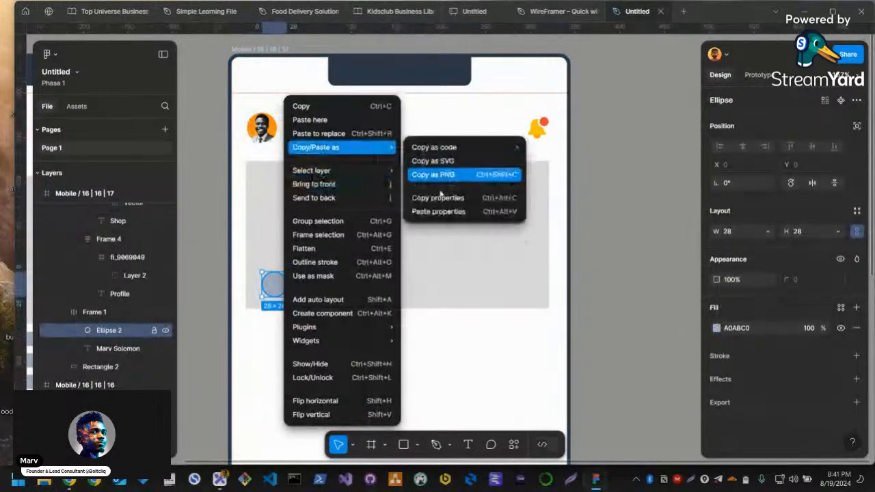
click(444, 211)
key(Escape)
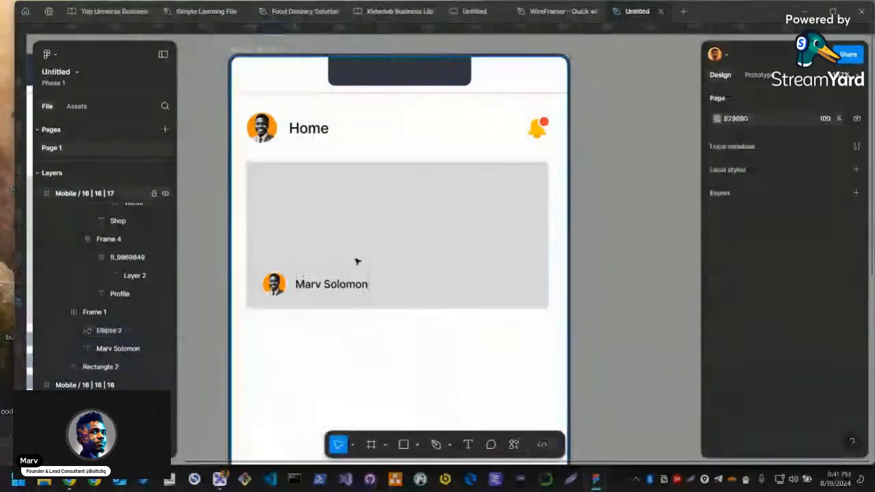
Set the grey card's corner radius to 8 and check its individual corner radius details
click(469, 258)
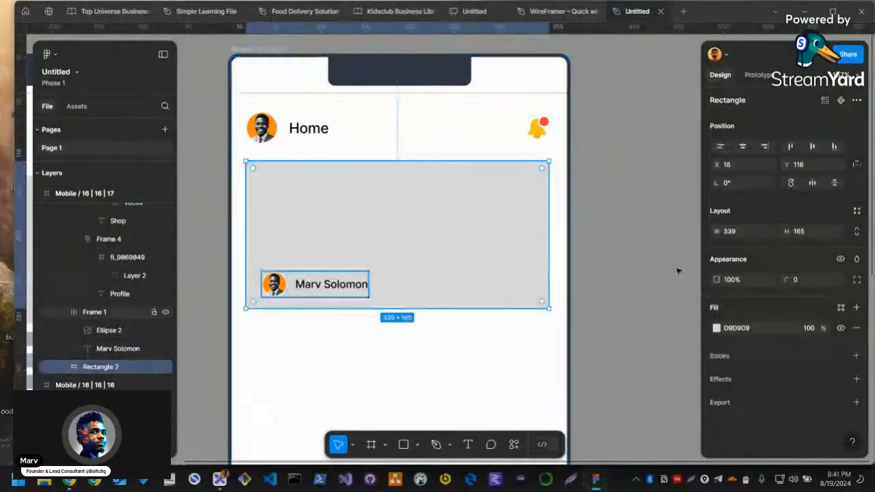
click(811, 286)
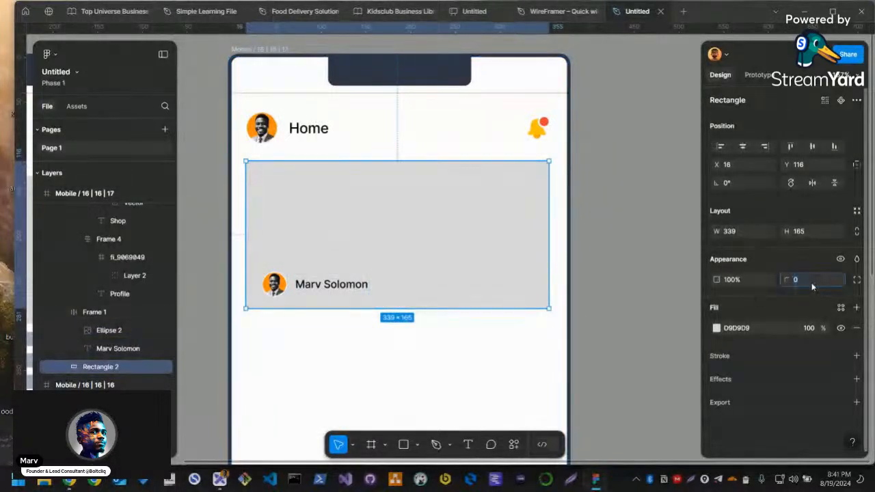
text(8)
key(Return)
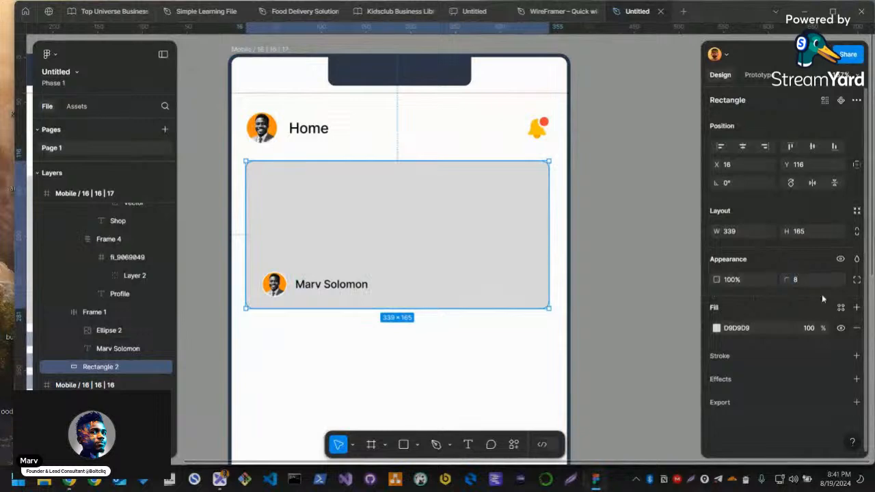
click(856, 279)
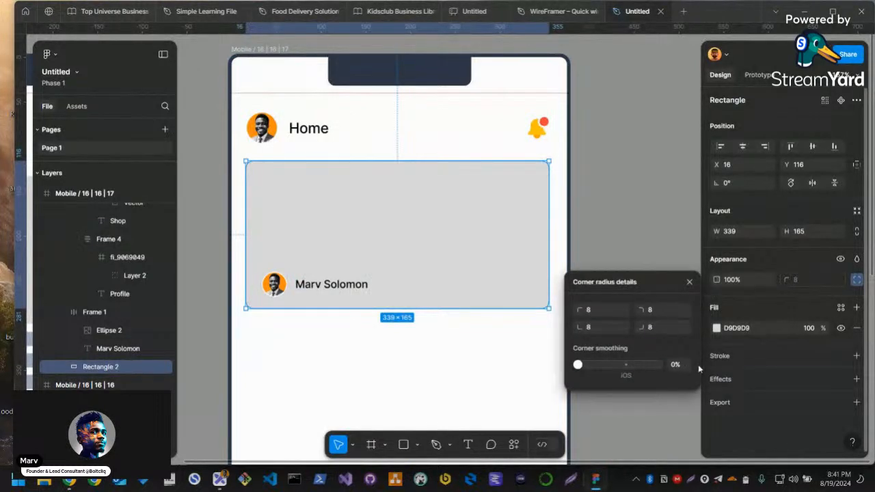
click(561, 371)
click(582, 365)
click(412, 265)
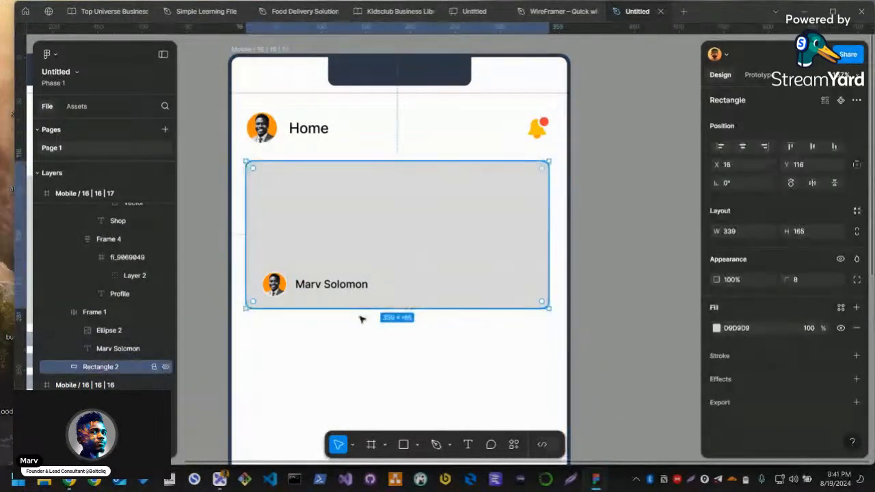
Extend the grey card's height to 180 and move the author row to X 27, Y 257 with a gap of 8
drag(360, 308, 360, 321)
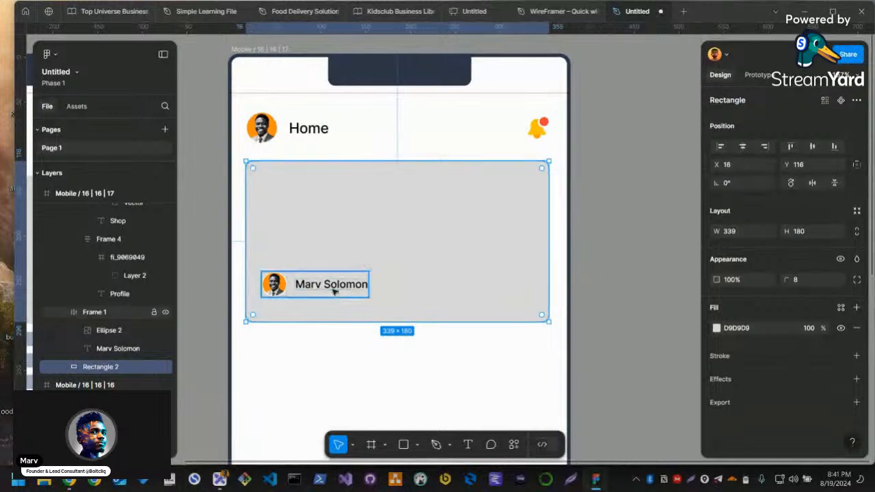
drag(302, 287, 293, 306)
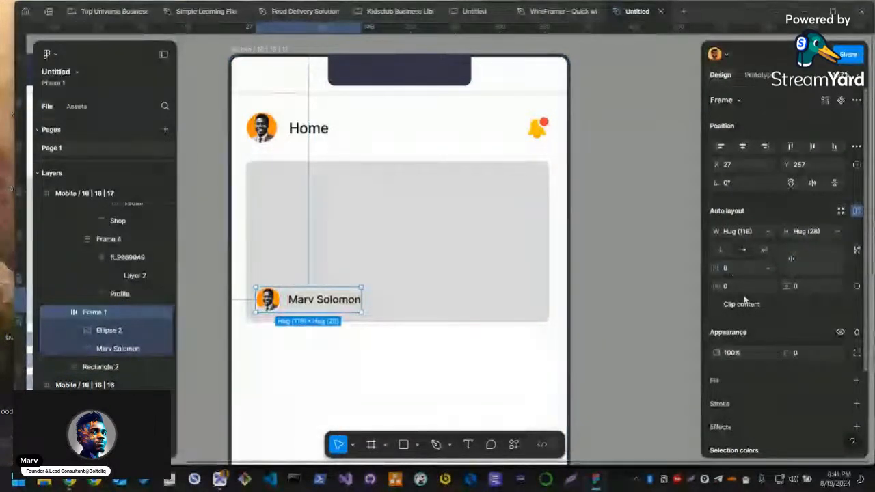
click(578, 298)
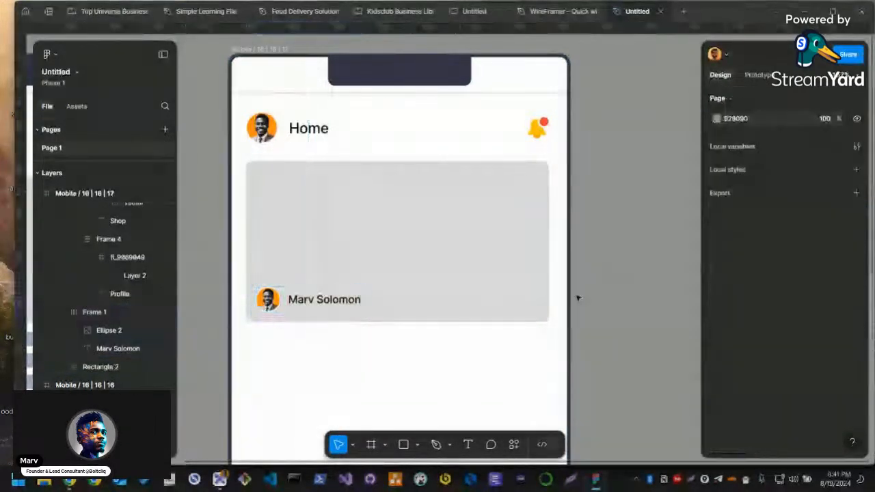
Examine the lower part of the screen and the bottom navigation bar's auto layout settings
click(432, 293)
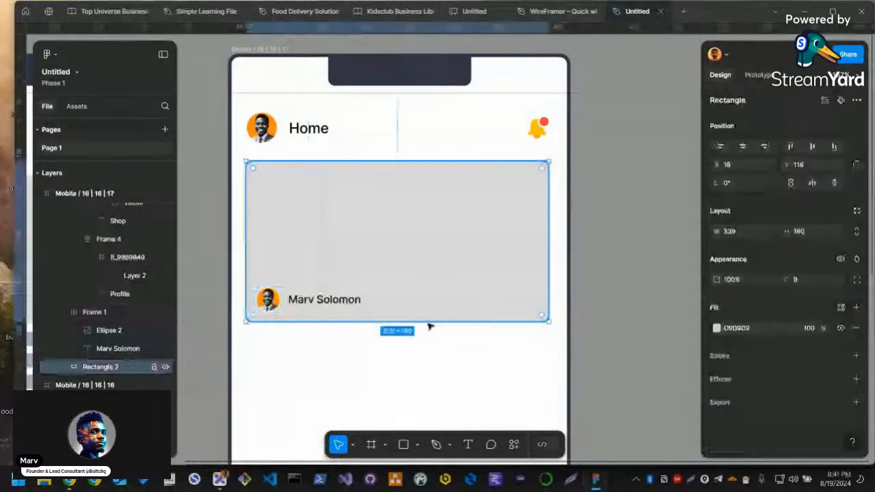
scroll(430, 327, down, 5)
scroll(439, 322, up, 5)
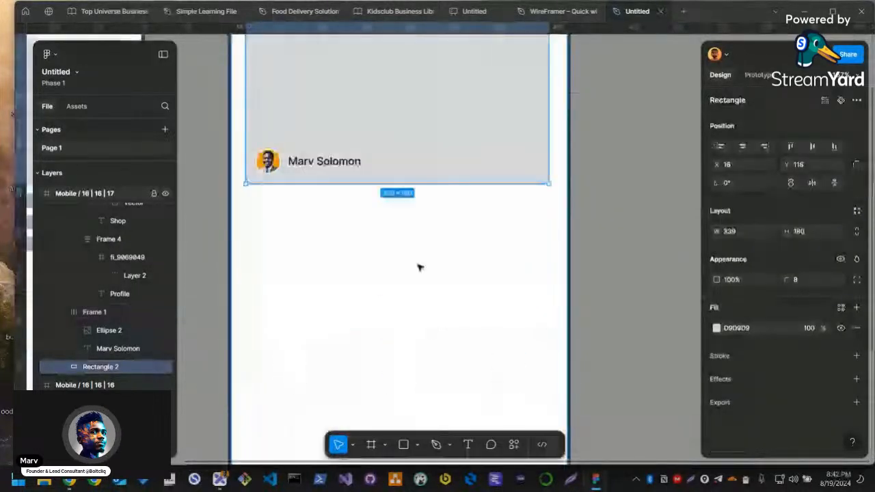
scroll(410, 256, up, 2)
scroll(398, 244, down, 6)
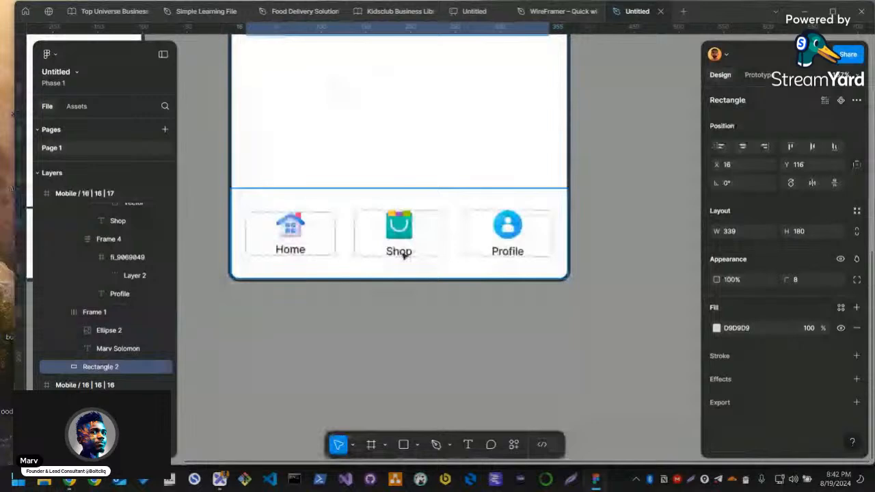
scroll(382, 265, up, 1)
click(355, 270)
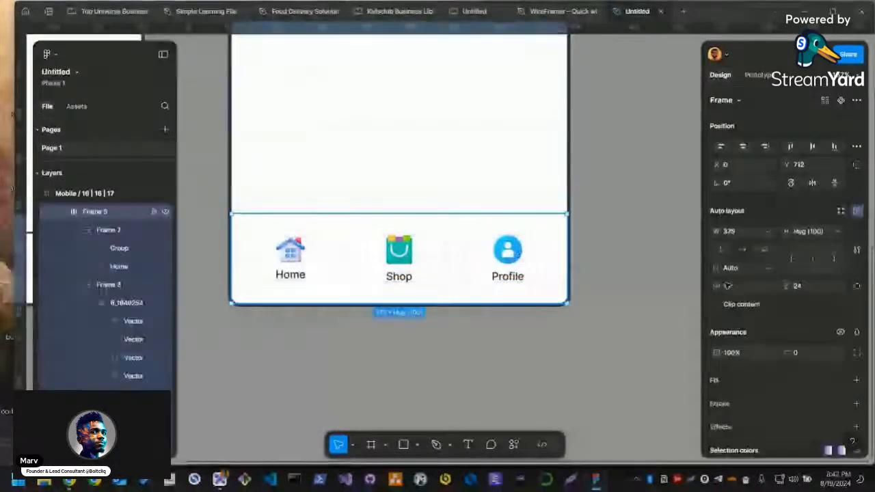
scroll(426, 211, up, 8)
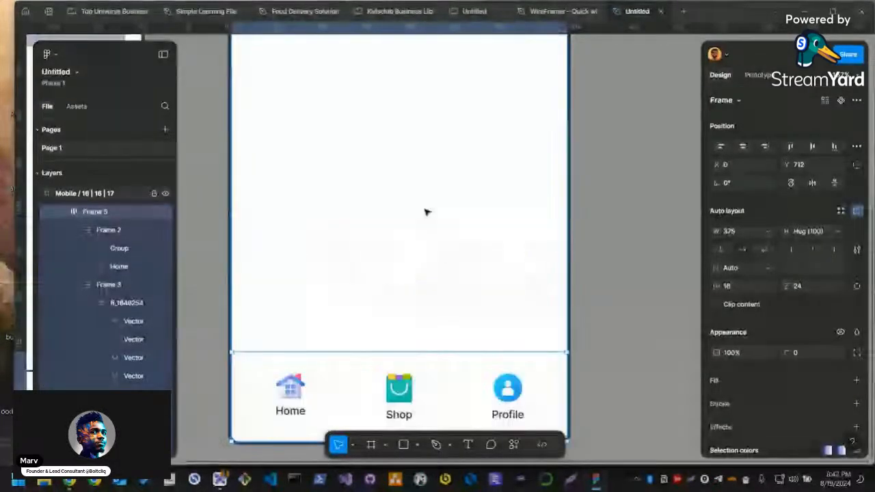
scroll(376, 208, up, 4)
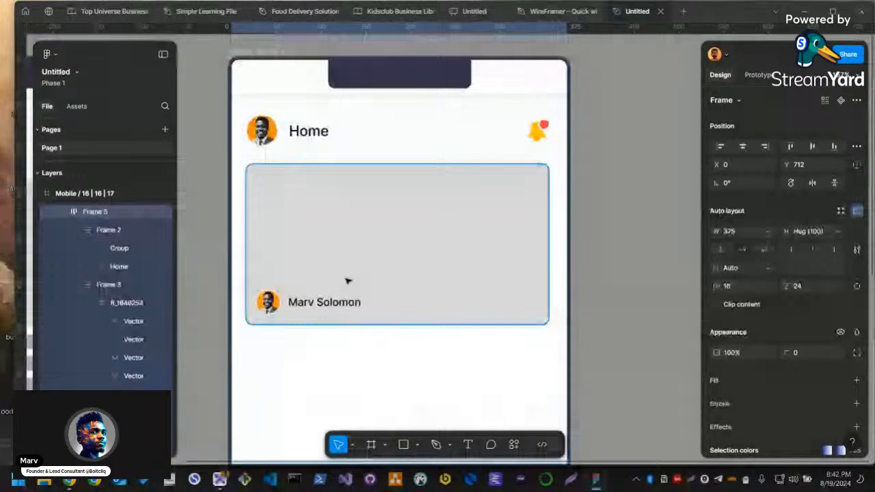
Run the Unsplash plugin with the grey card selected and widen the card to 343
click(347, 281)
key(ctrl+k)
text(unsp)
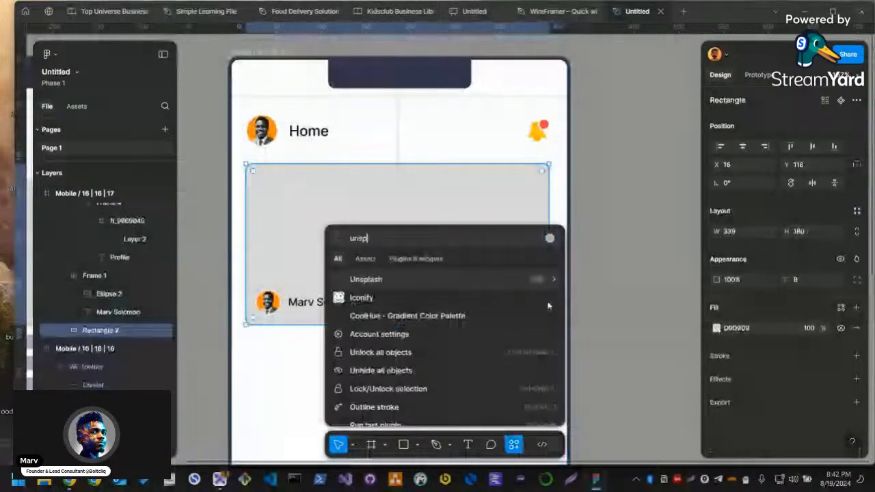
key(Return)
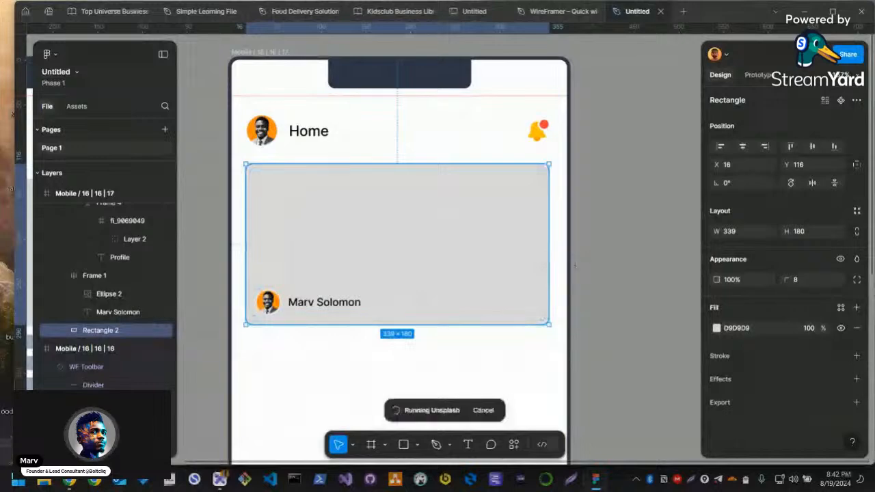
drag(548, 257, 552, 258)
scroll(580, 270, down, 1)
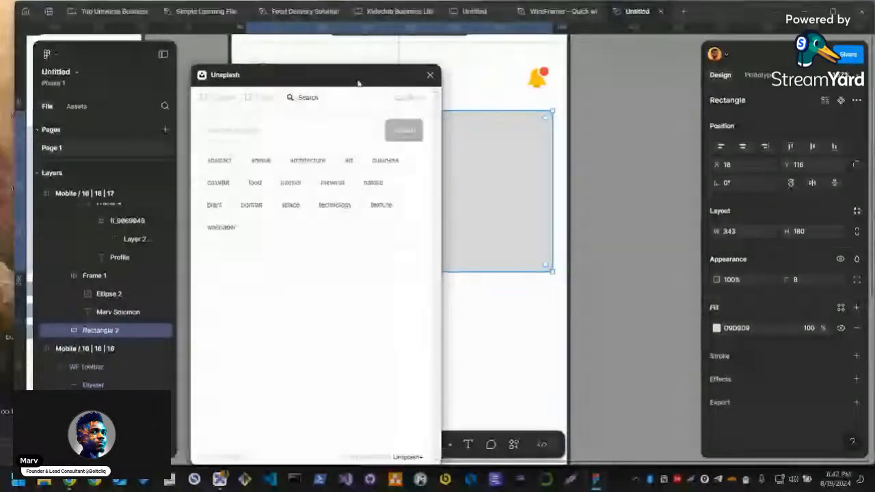
Search Unsplash for "food" and fill the grey card with the photo of carrots, chillies and green vegetables
click(301, 119)
text(fac)
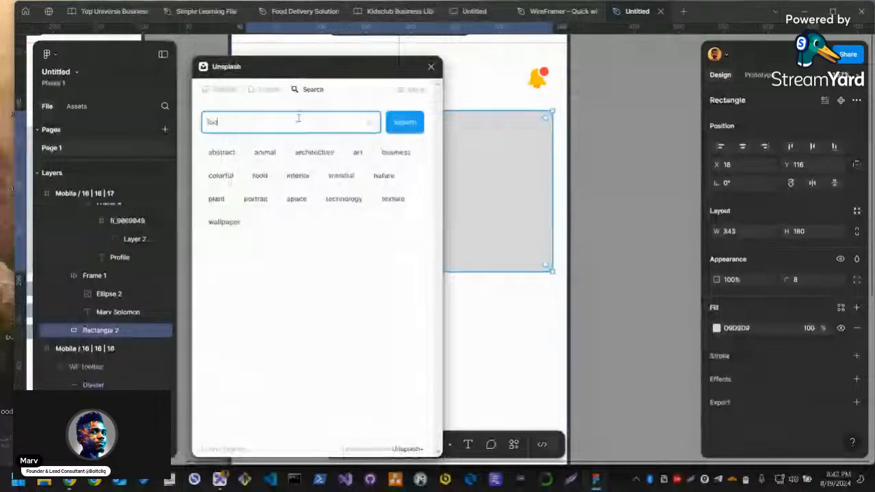
text(d)
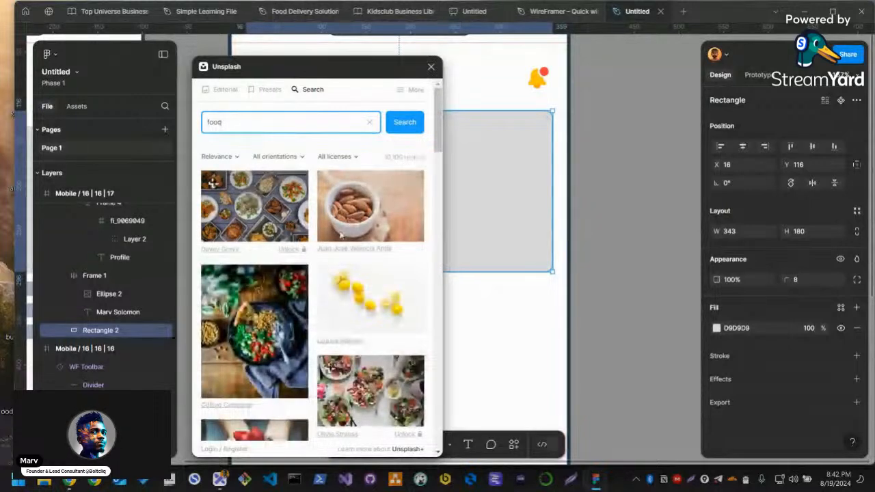
scroll(331, 331, down, 3)
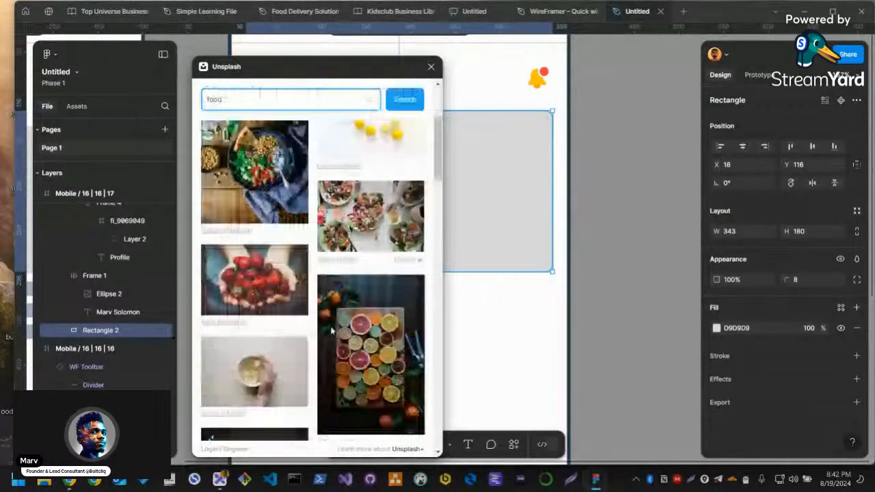
scroll(405, 323, down, 3)
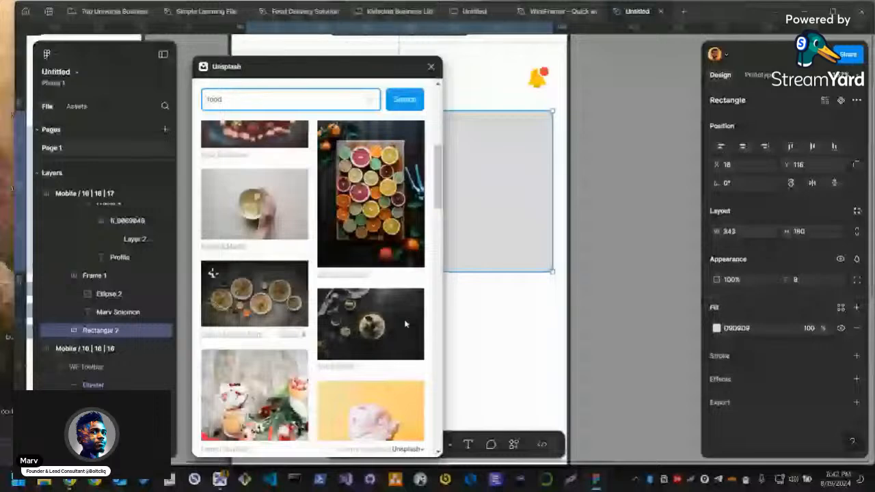
scroll(406, 324, down, 3)
scroll(405, 324, down, 5)
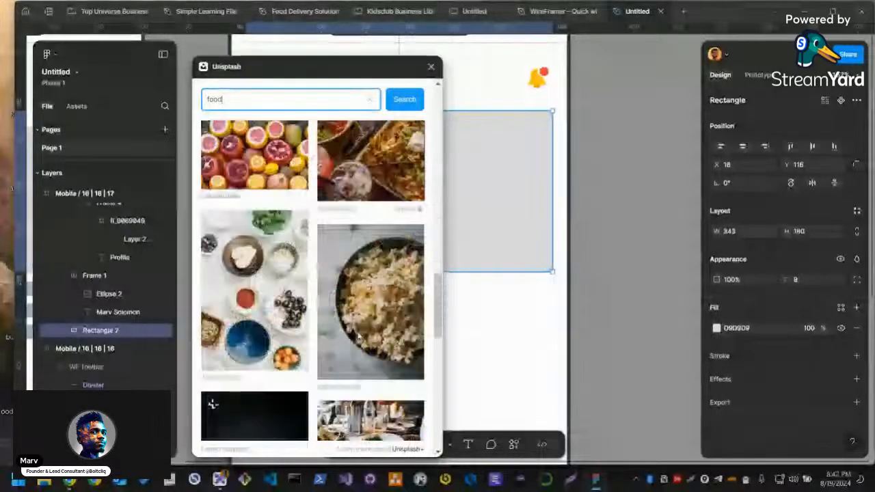
scroll(405, 324, down, 5)
click(392, 287)
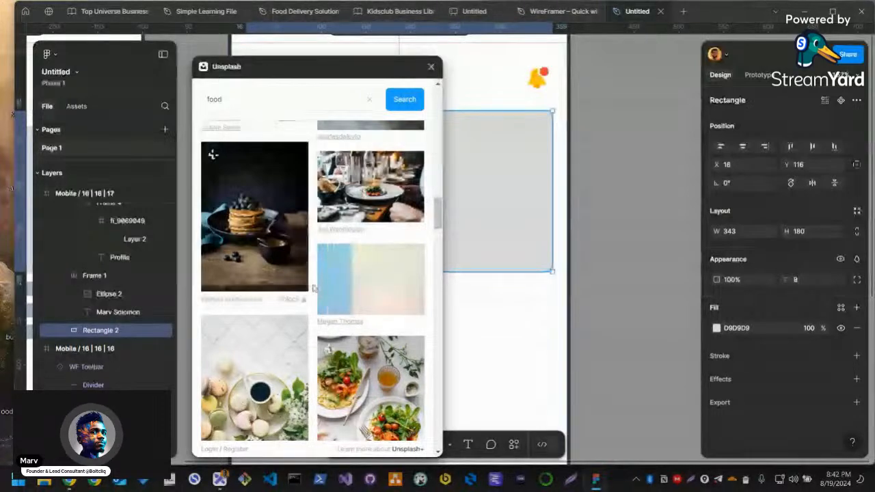
Switch to the StreamYard studio in Chrome, read the viewers' latest comments and return to Figma
key(alt+Tab)
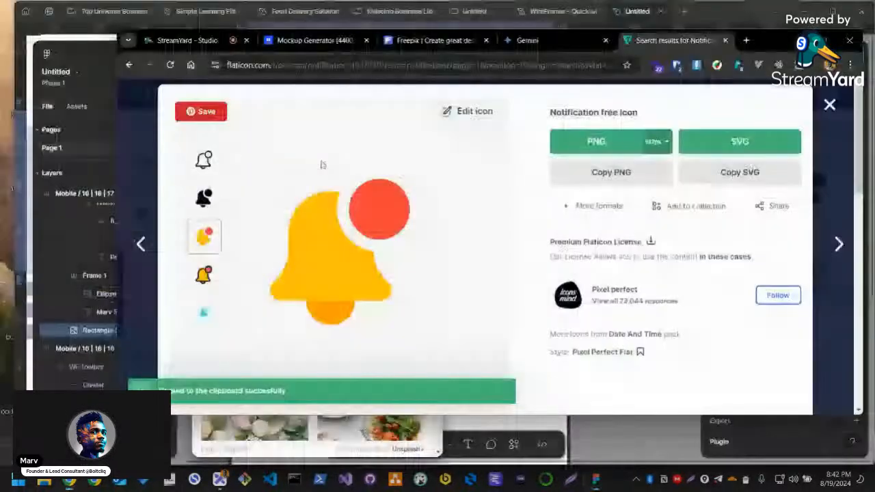
click(183, 41)
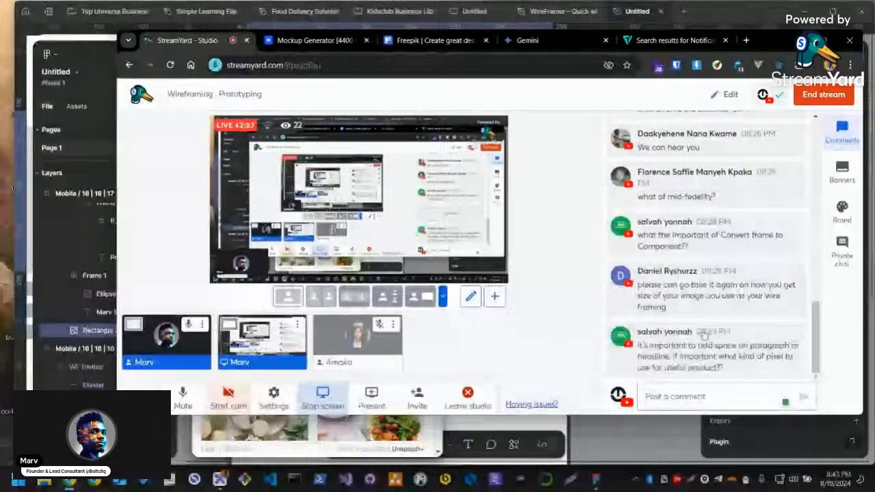
mouse_move(669, 270)
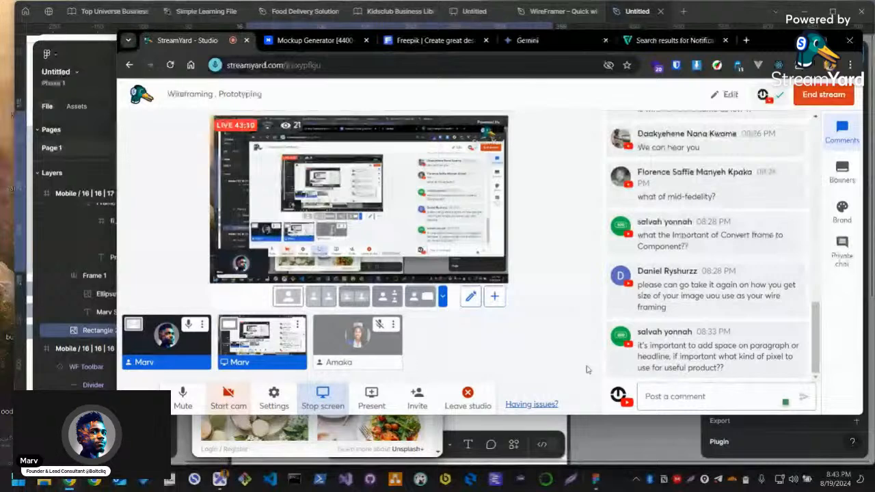
key(alt+Tab)
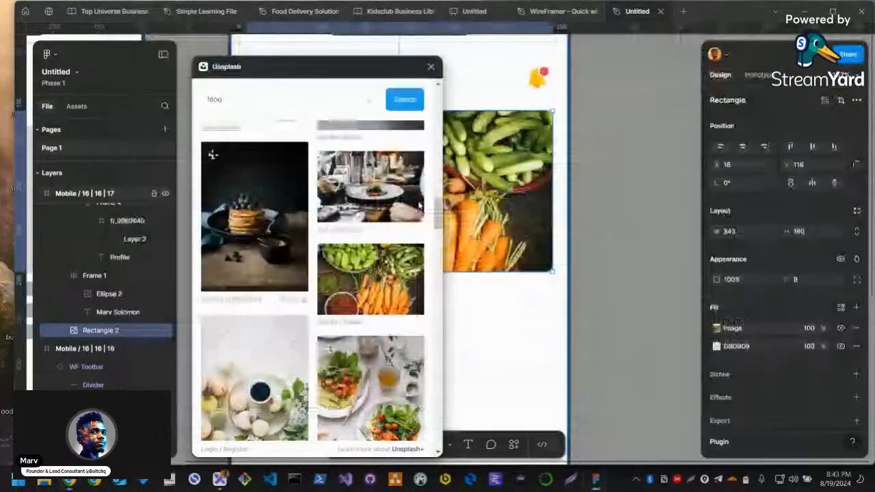
Close the Unsplash plugin and change the author name's fill on the image card to white, FFFFFF
click(431, 67)
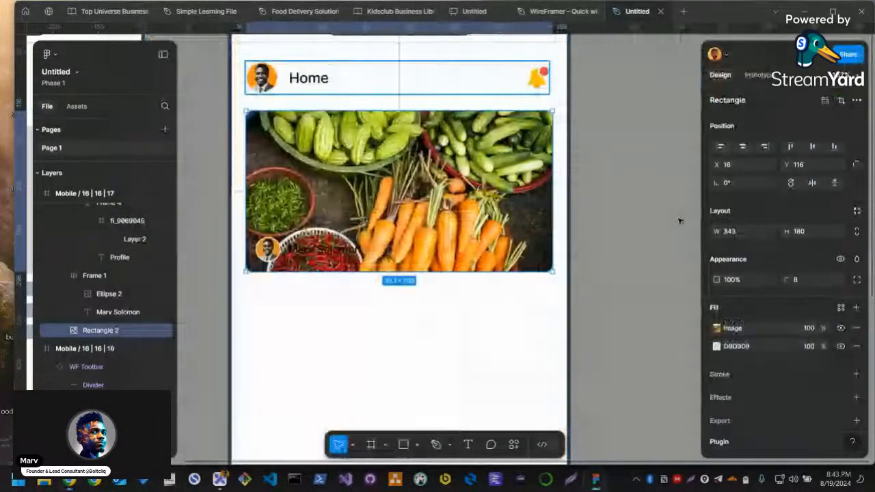
click(680, 220)
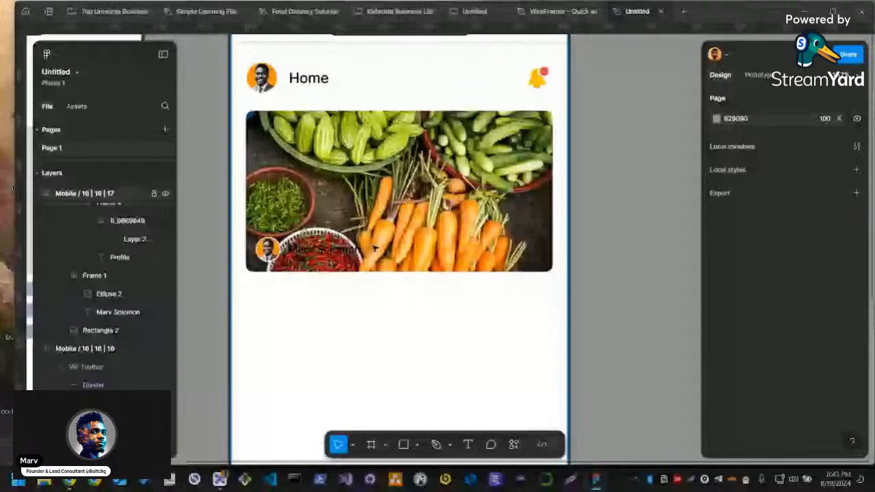
click(352, 251)
click(716, 427)
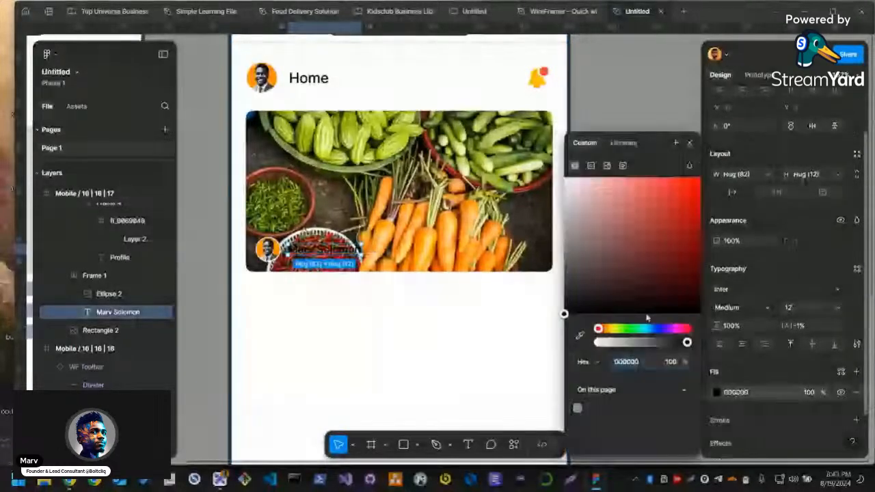
drag(646, 318, 544, 132)
click(587, 172)
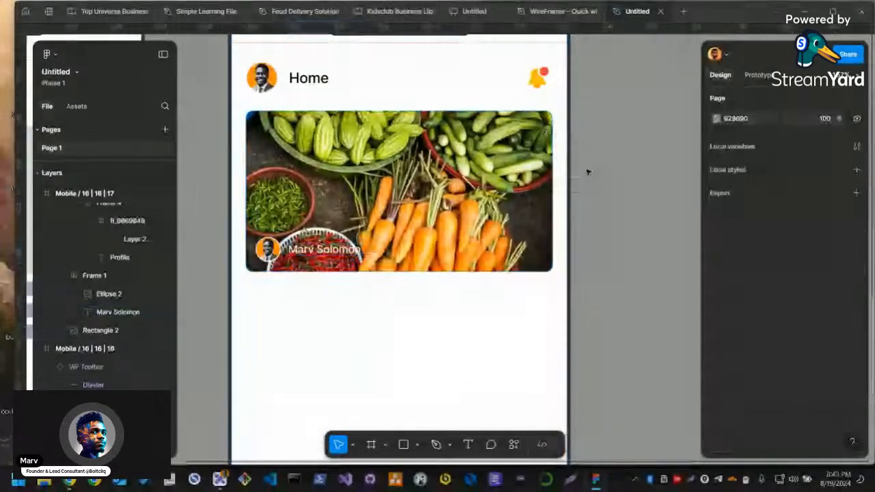
click(517, 188)
click(371, 289)
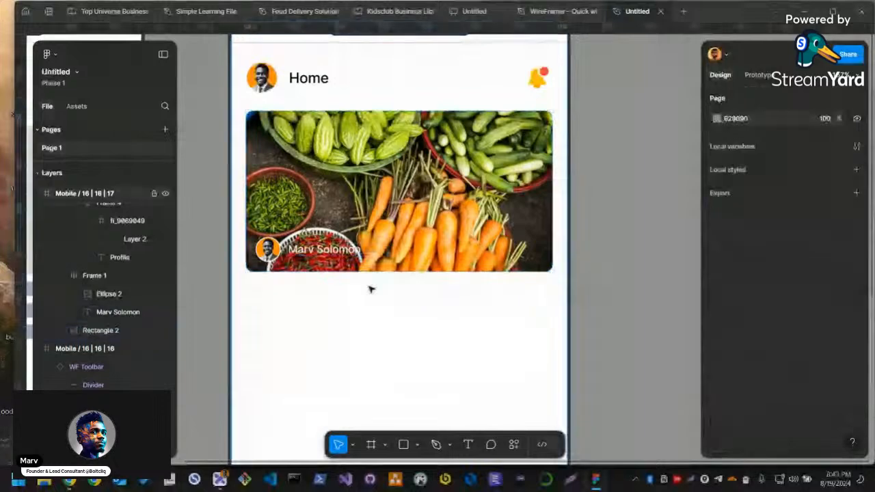
Examine the header and image card, checking the typography settings of the author's name over the photo
scroll(397, 283, up, 1)
scroll(396, 282, up, 3)
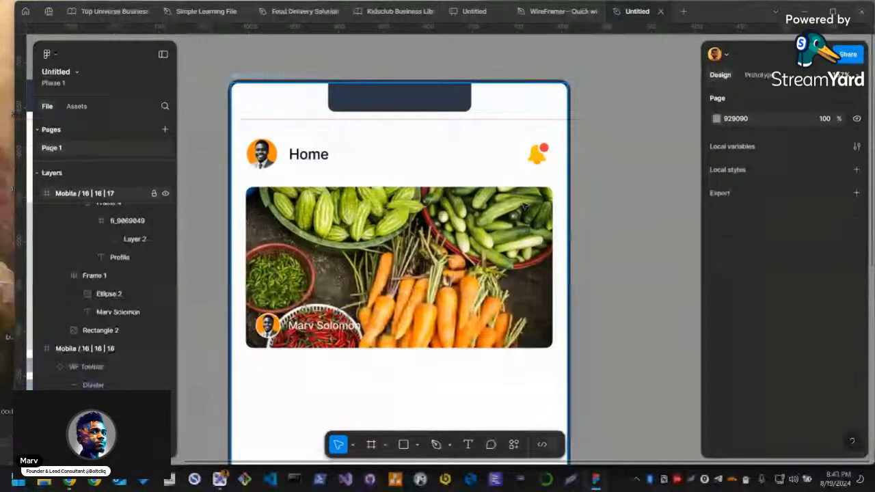
scroll(538, 234, down, 1)
scroll(537, 234, down, 1)
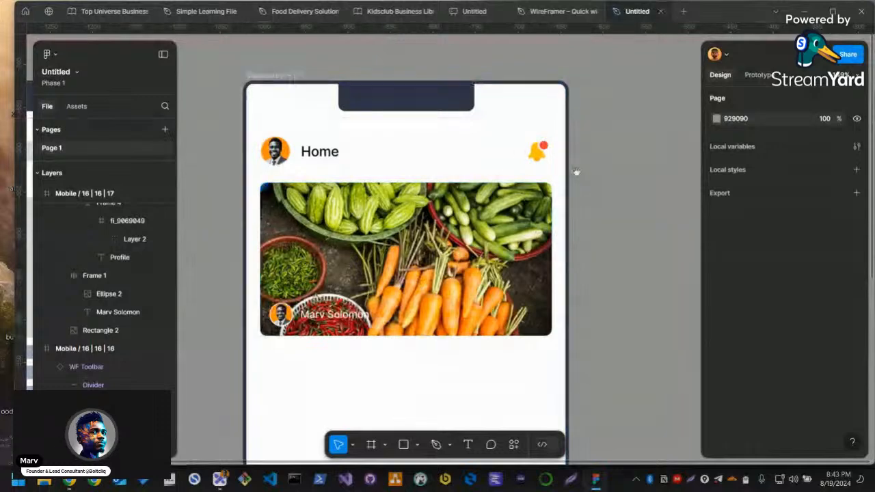
scroll(574, 172, left, 2)
scroll(574, 171, up, 1)
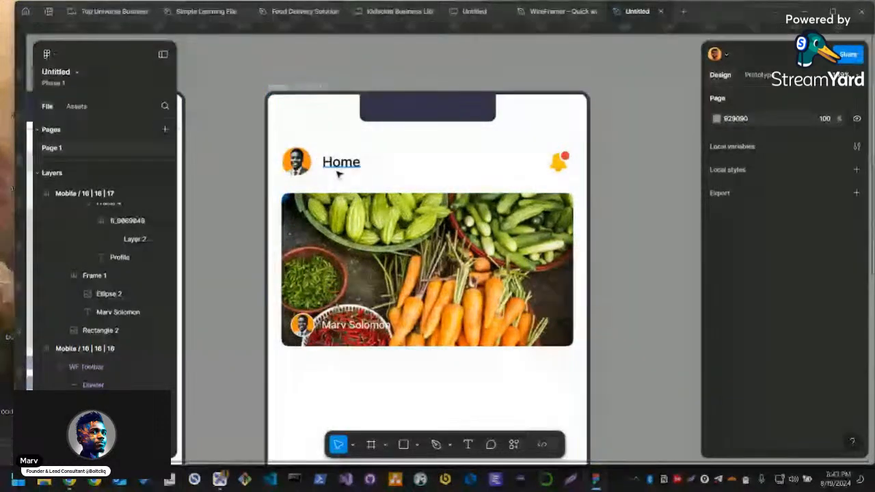
scroll(352, 202, up, 2)
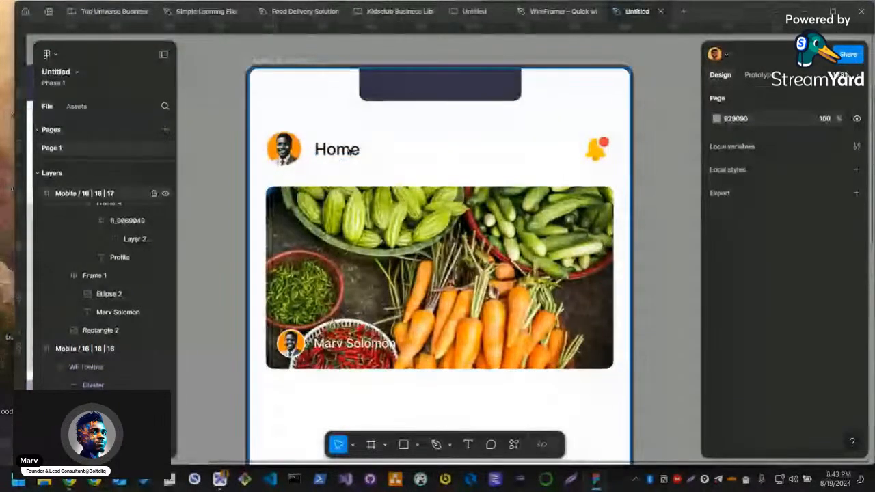
click(350, 151)
double_click(350, 152)
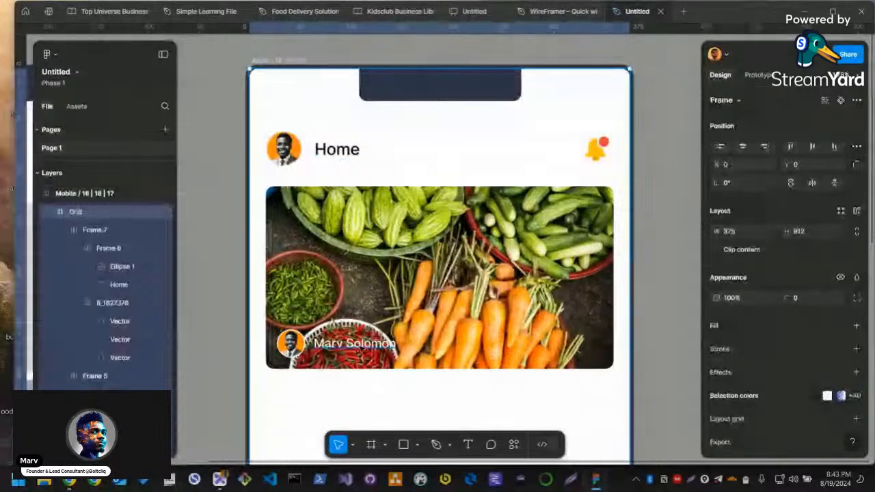
double_click(381, 347)
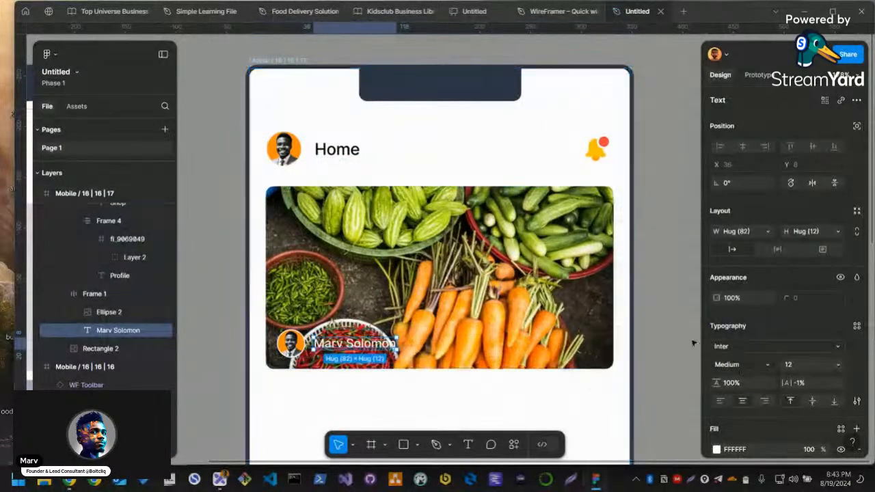
click(659, 366)
drag(659, 367, 639, 346)
scroll(642, 345, up, 1)
click(577, 334)
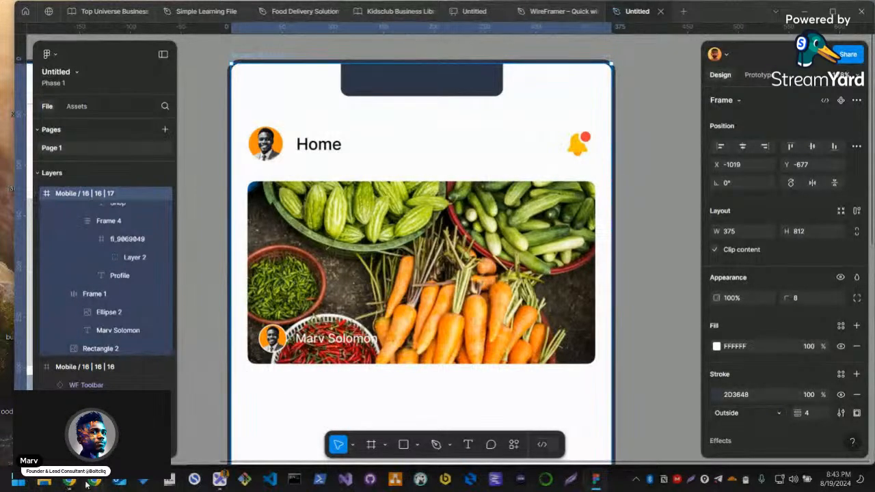
Switch to Chrome and open the Fontpair website, fontpair.co, in a new tab
key(alt+Tab)
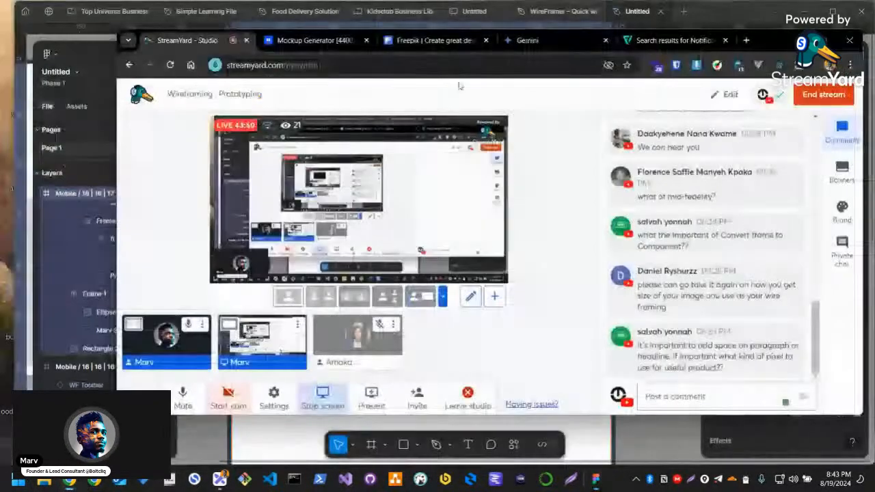
click(746, 40)
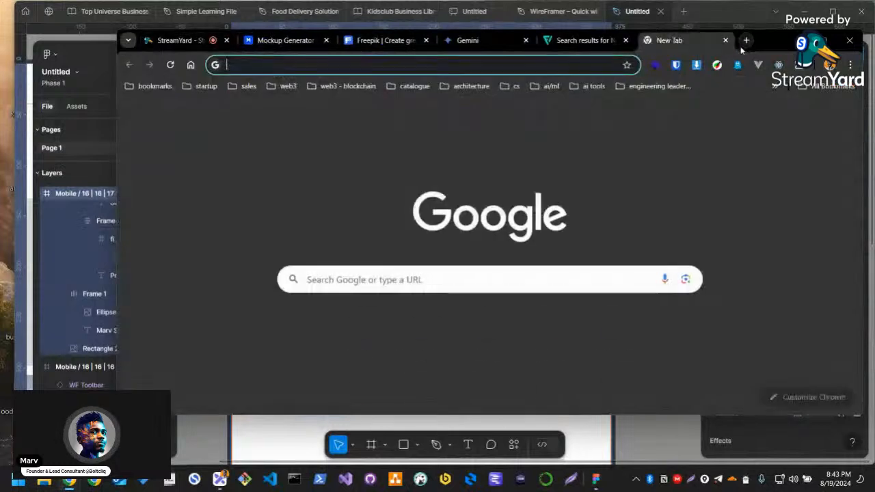
text(fontpai)
key(BackSpace)
key(BackSpace)
key(BackSpace)
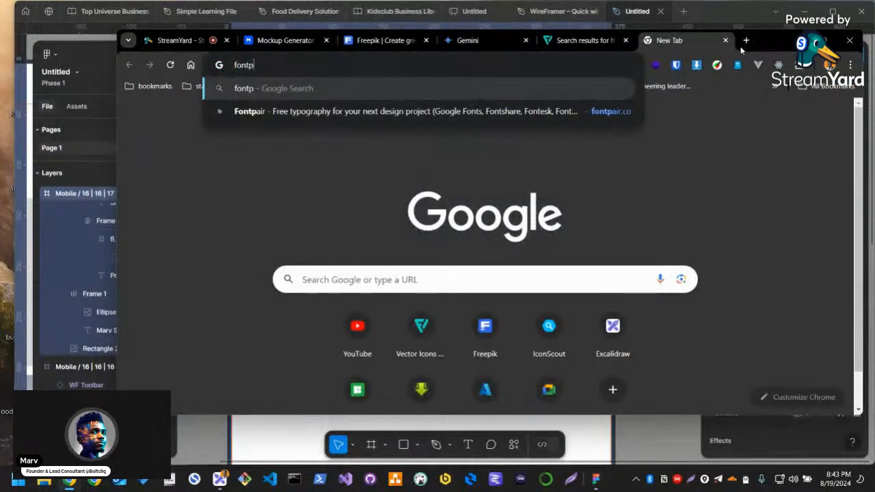
text(sh)
key(BackSpace)
key(BackSpace)
text(pair)
key(Return)
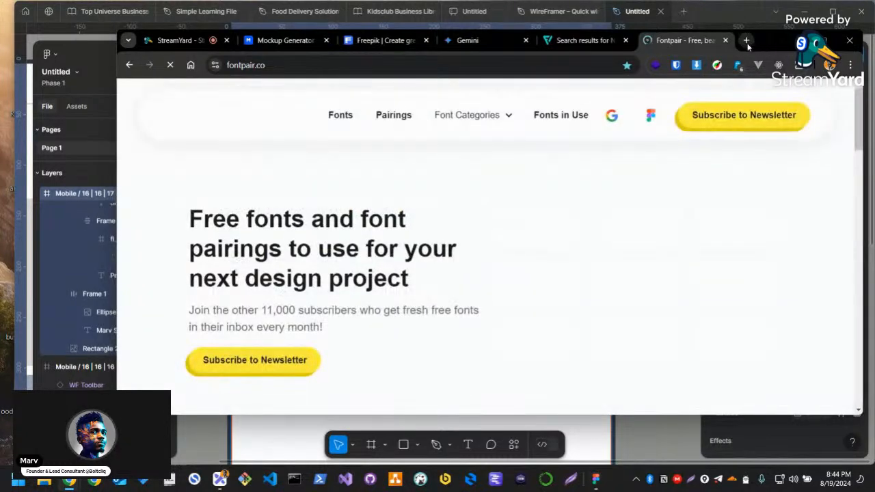
Search Google for "typescale" in another new tab
click(746, 42)
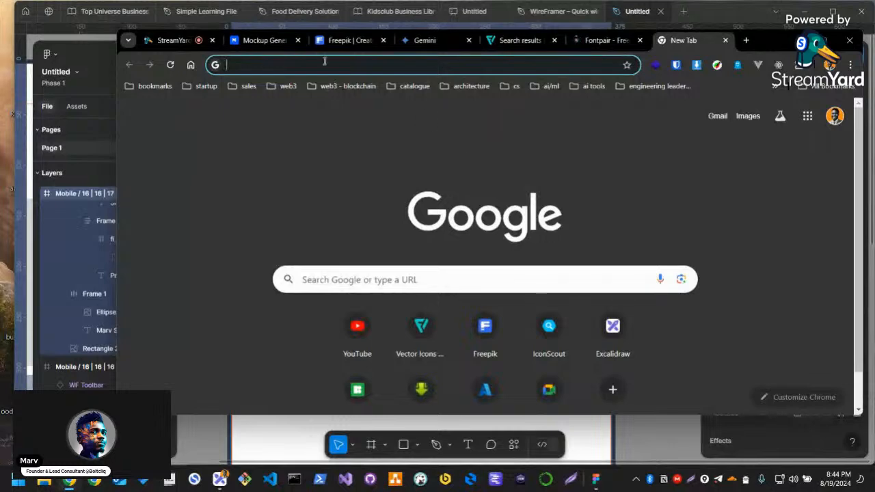
text(typescale)
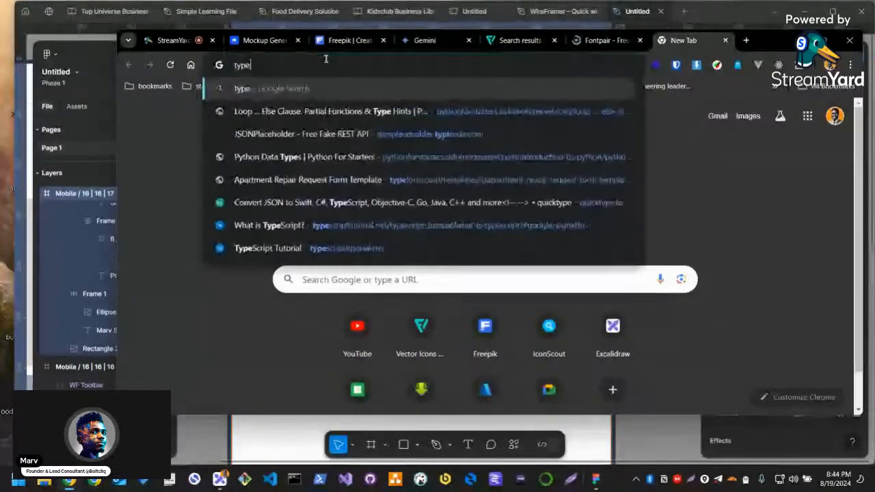
key(Return)
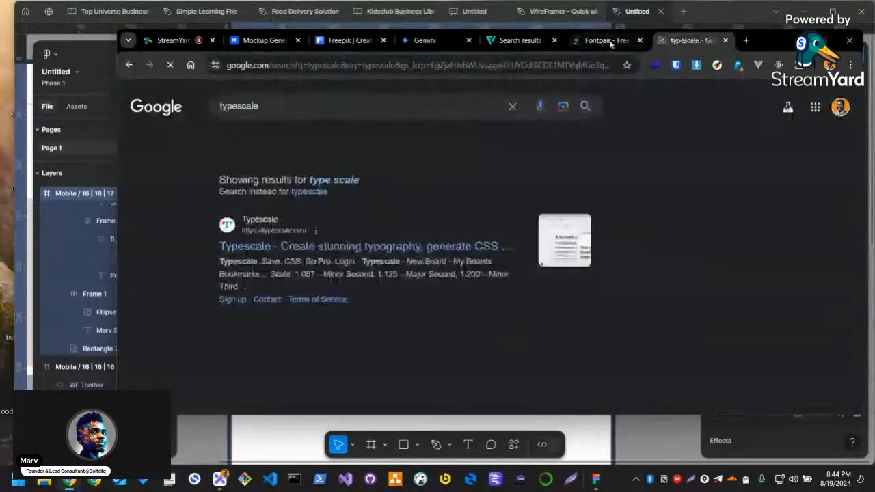
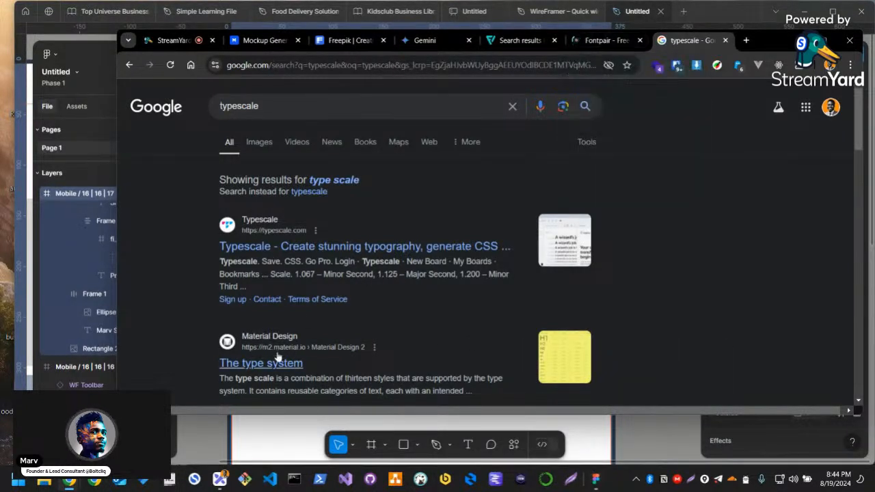
Open the Typescale search result in a new tab and view the font categories on the Fontpair site
right_click(272, 250)
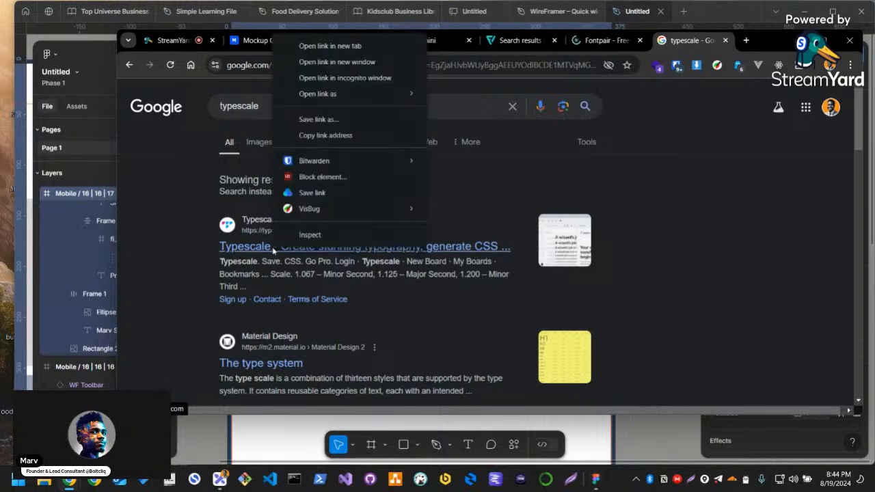
click(335, 46)
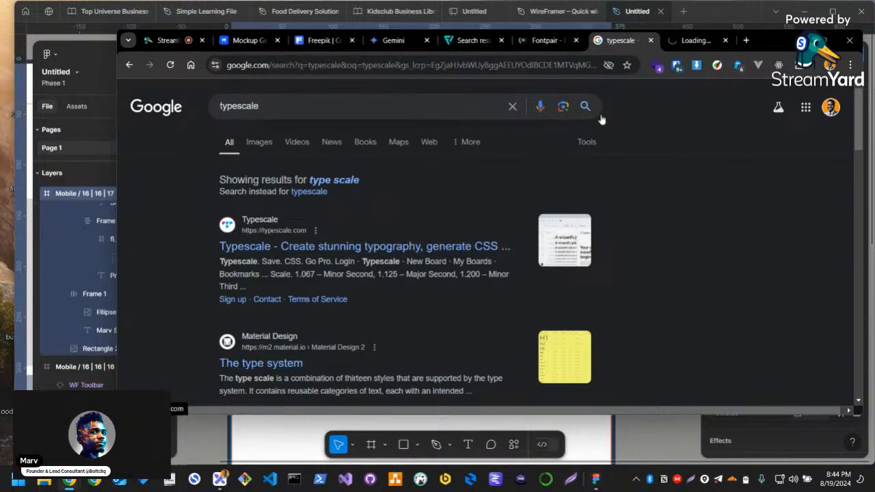
click(545, 40)
scroll(488, 267, down, 5)
scroll(435, 275, down, 3)
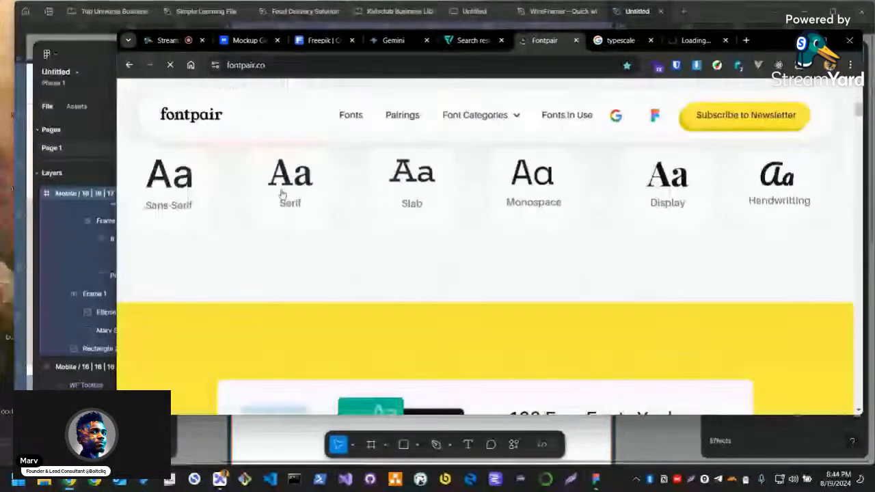
scroll(229, 252, up, 1)
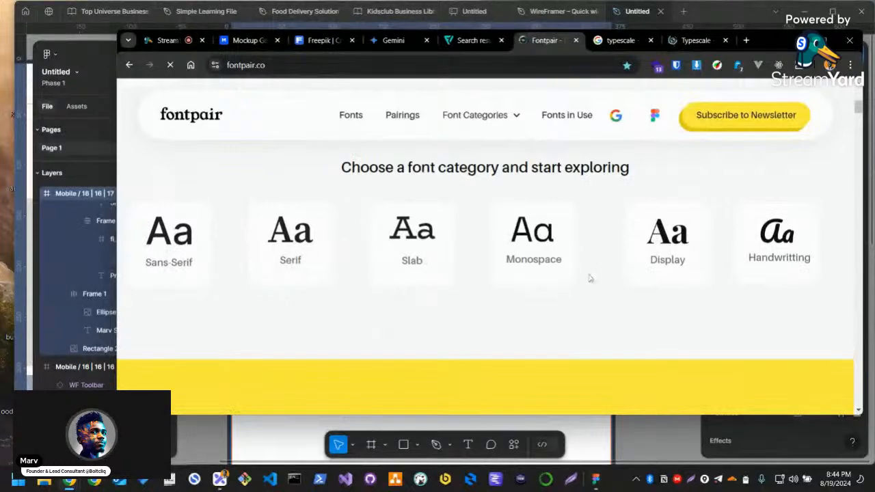
Examine the hand-picked font pairing suggestions on the Fontpair home page
scroll(580, 322, down, 1)
scroll(581, 321, down, 3)
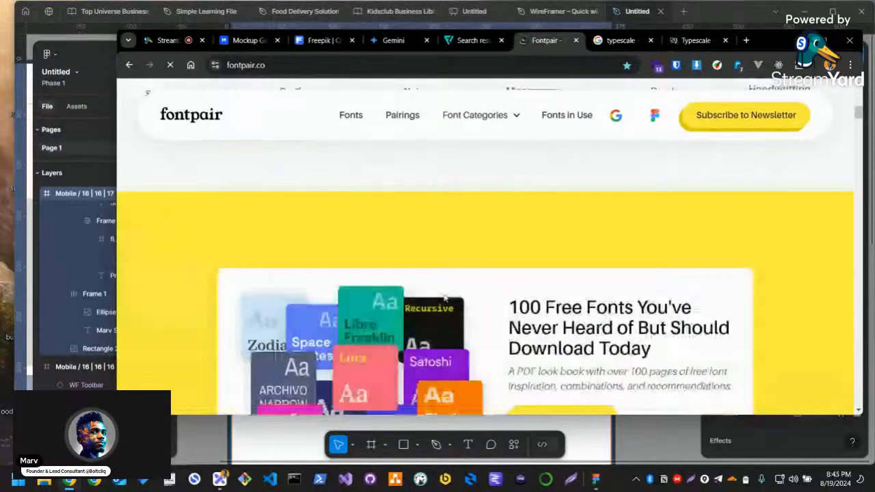
scroll(455, 300, down, 5)
scroll(444, 296, down, 5)
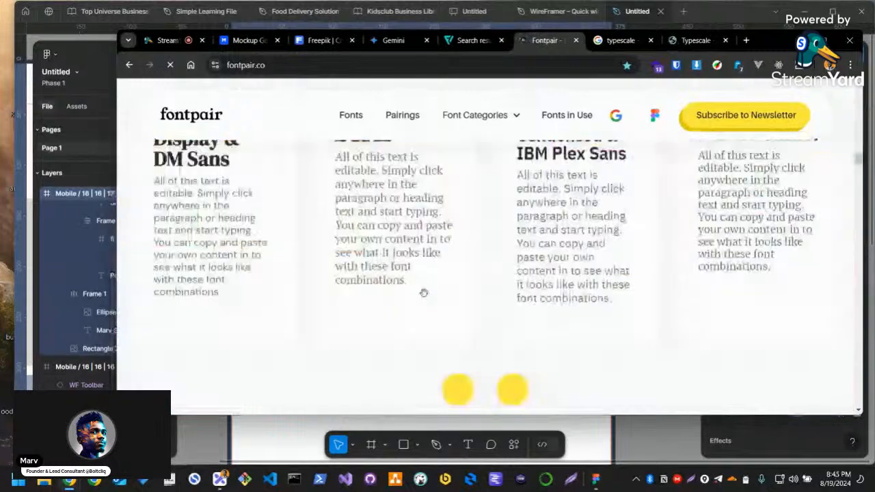
scroll(323, 274, up, 2)
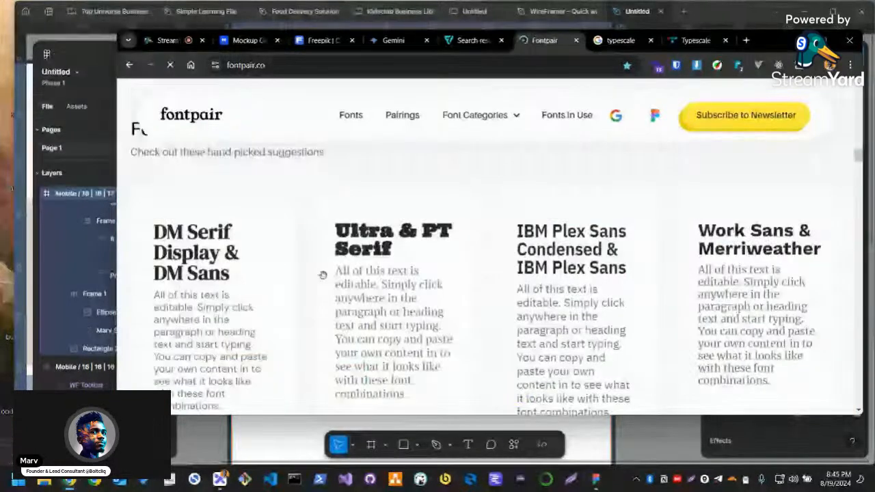
scroll(219, 229, down, 1)
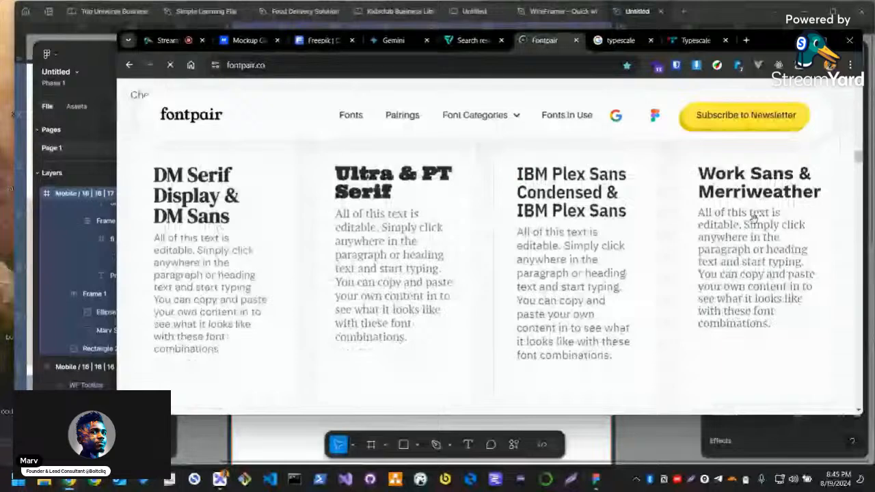
Browse the font cards in Fontpair's All Fonts catalogue down to the end of the list
scroll(690, 311, down, 2)
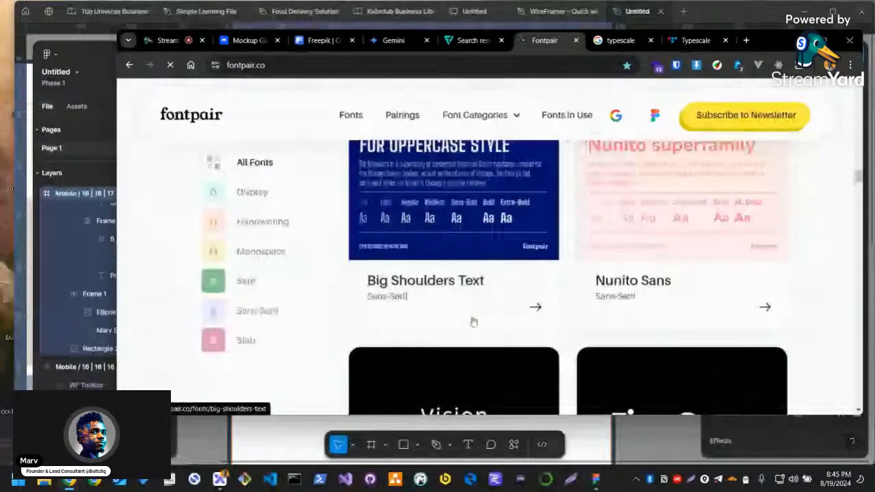
scroll(619, 298, down, 1)
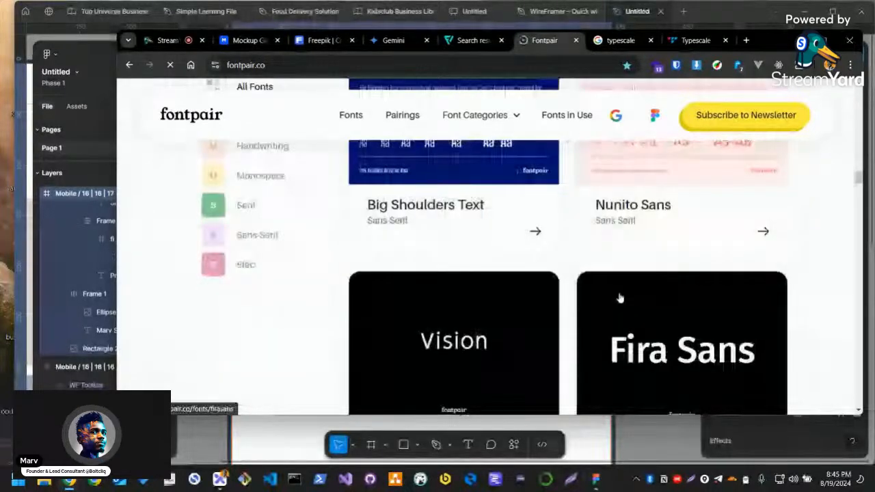
scroll(619, 298, down, 5)
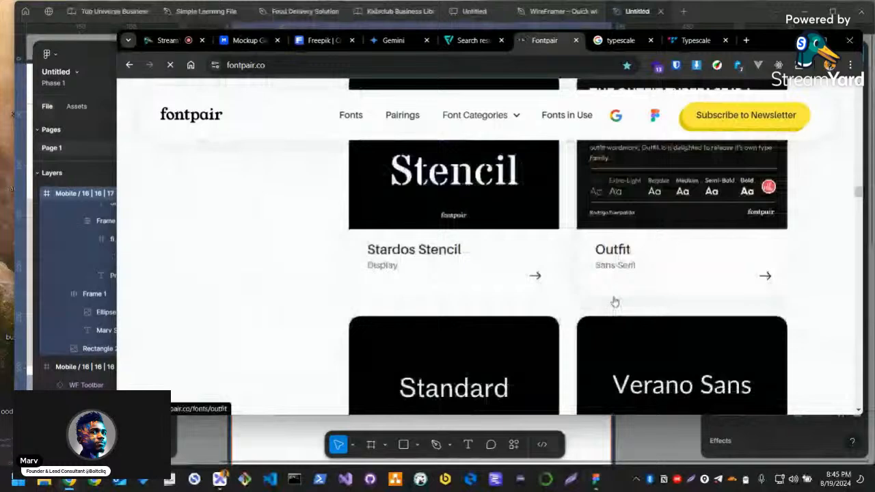
scroll(614, 302, up, 4)
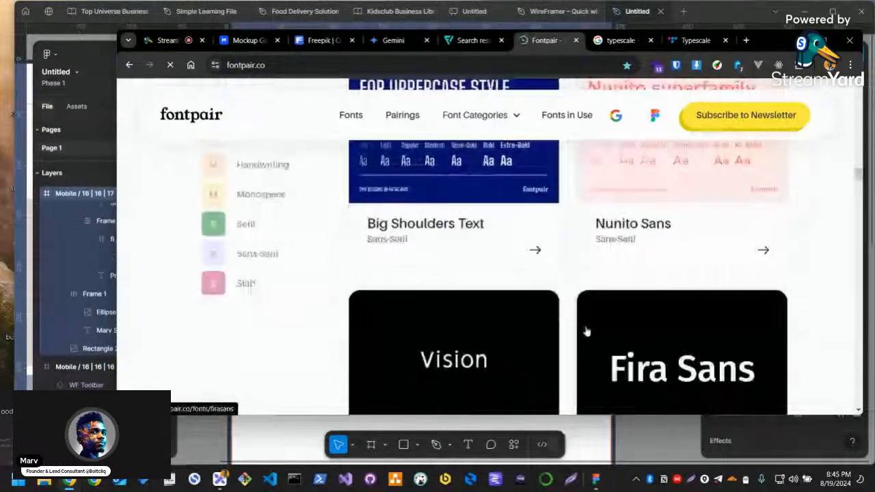
scroll(592, 330, up, 1)
scroll(594, 330, up, 2)
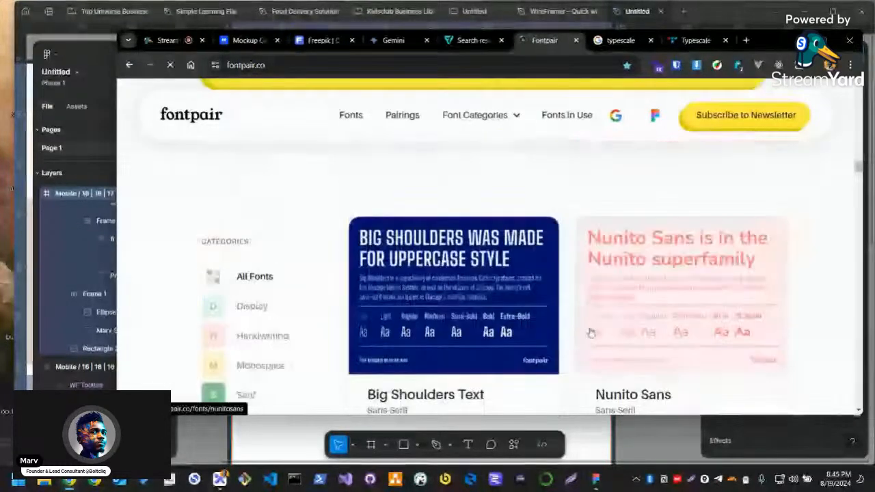
scroll(591, 332, down, 8)
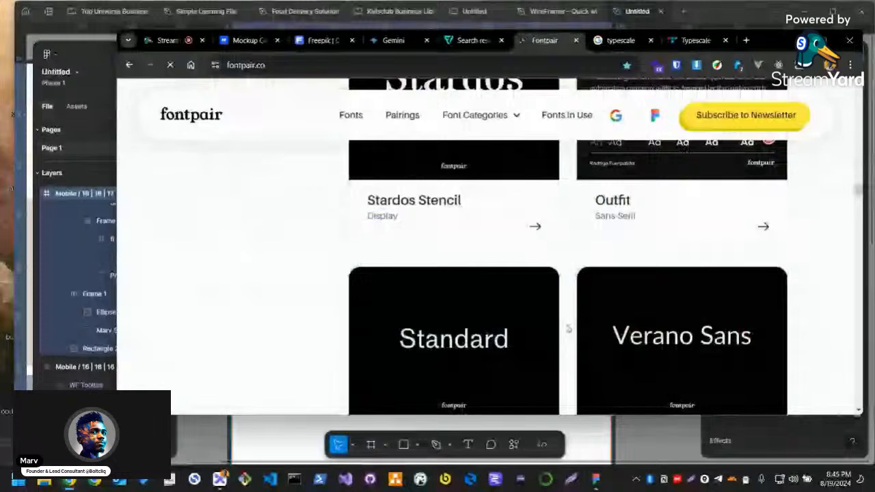
scroll(568, 328, down, 2)
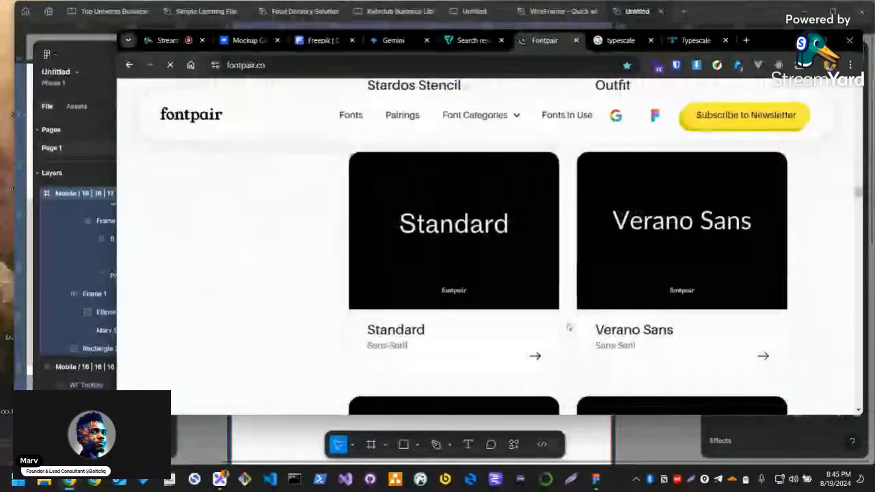
scroll(568, 328, down, 3)
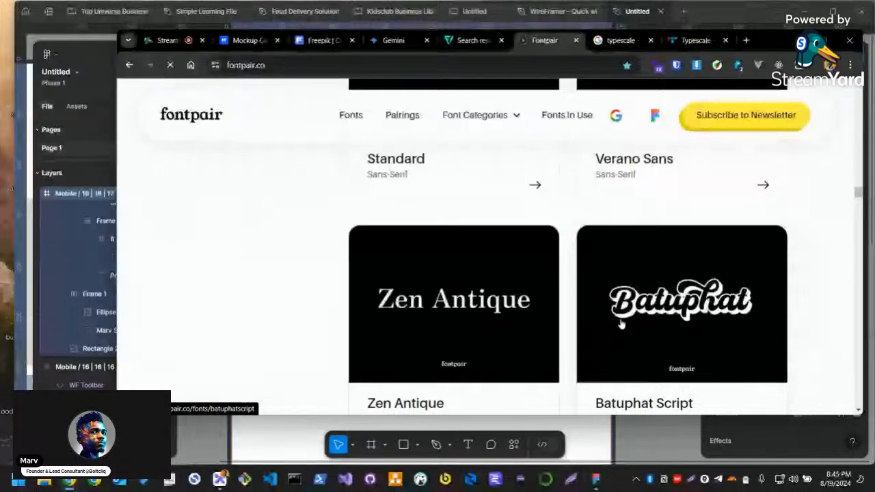
scroll(291, 279, down, 1)
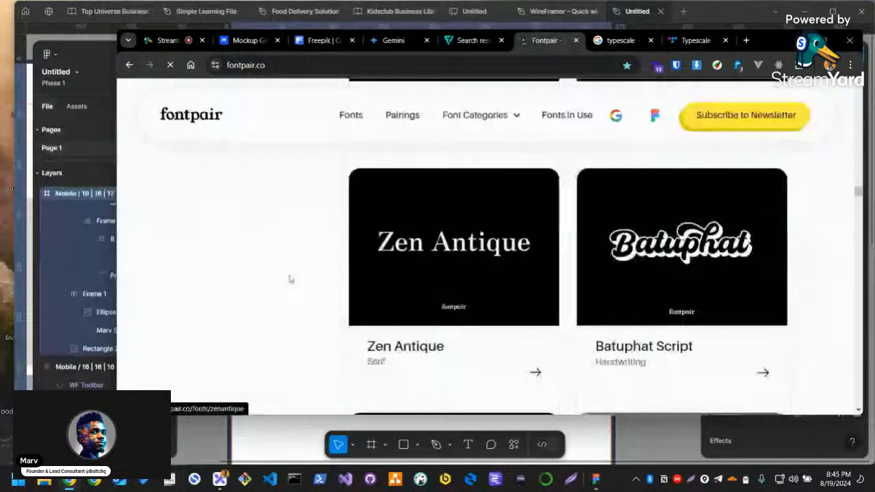
scroll(290, 279, down, 1)
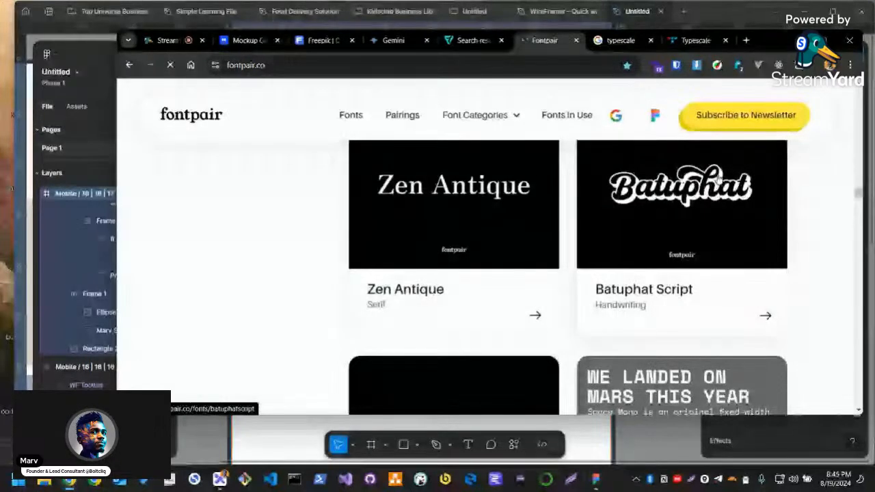
scroll(673, 311, down, 6)
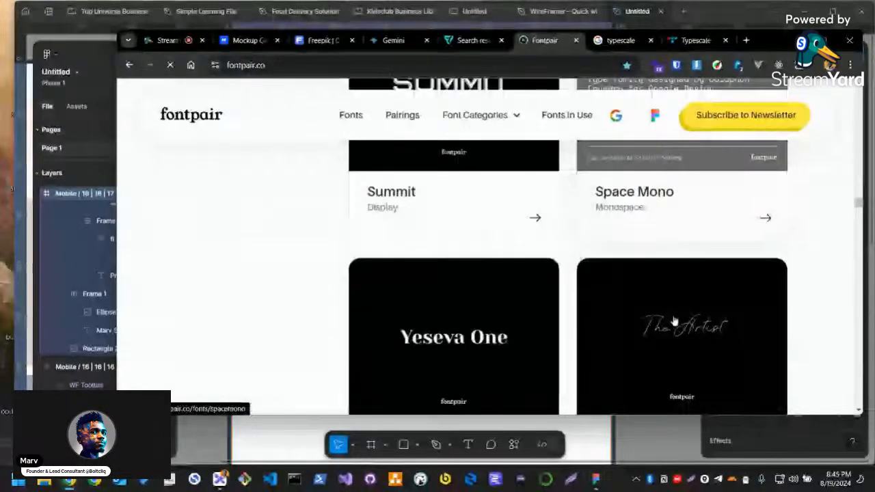
scroll(673, 319, down, 5)
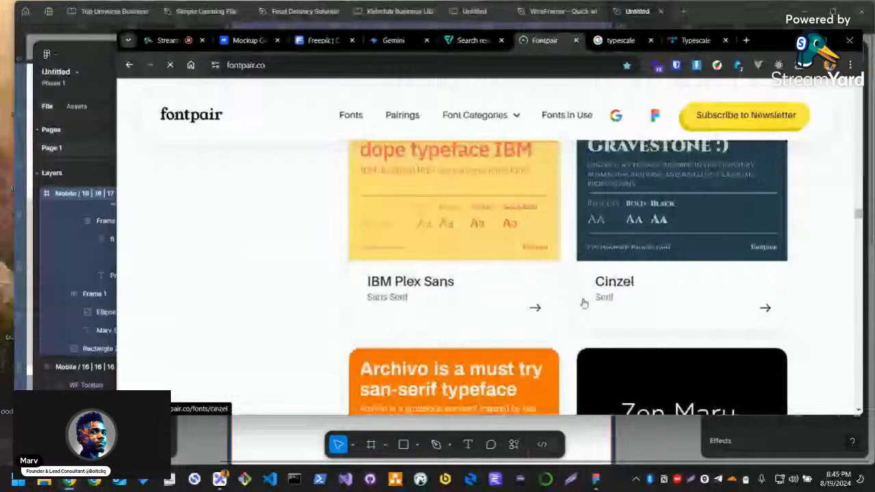
scroll(582, 290, down, 3)
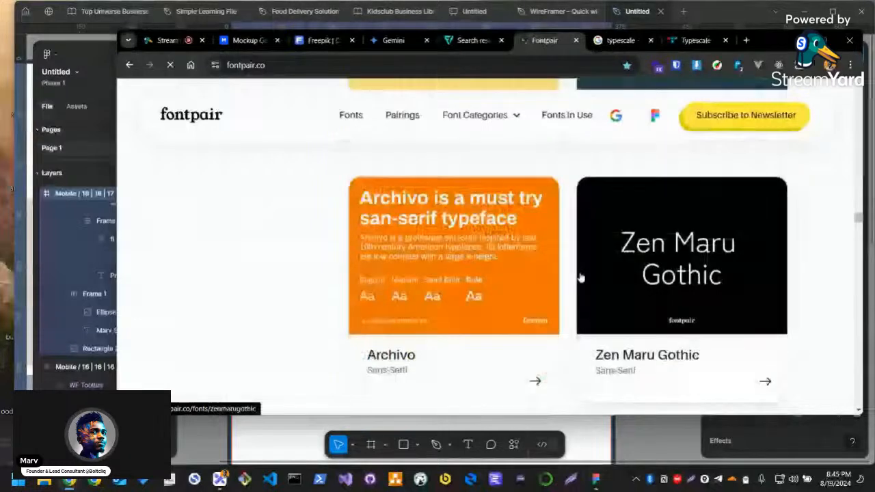
scroll(579, 287, down, 7)
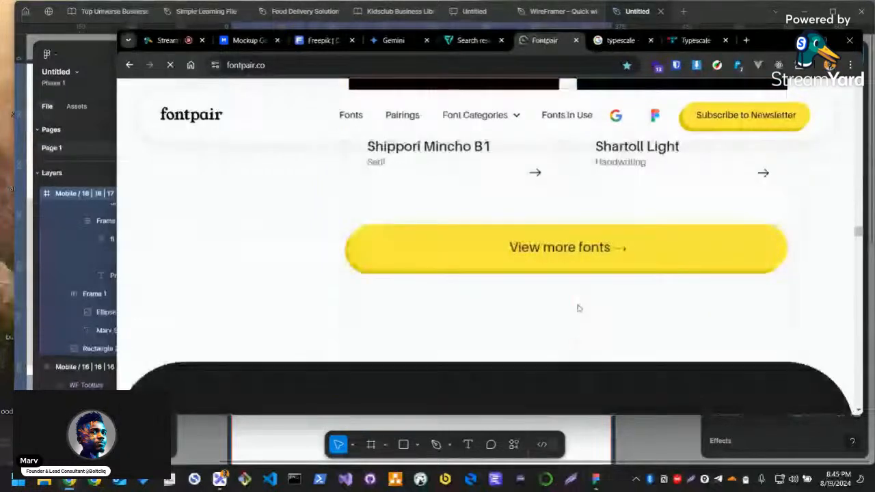
Go back to the beginning of the Fontpair page and review the font category overview
scroll(578, 309, down, 15)
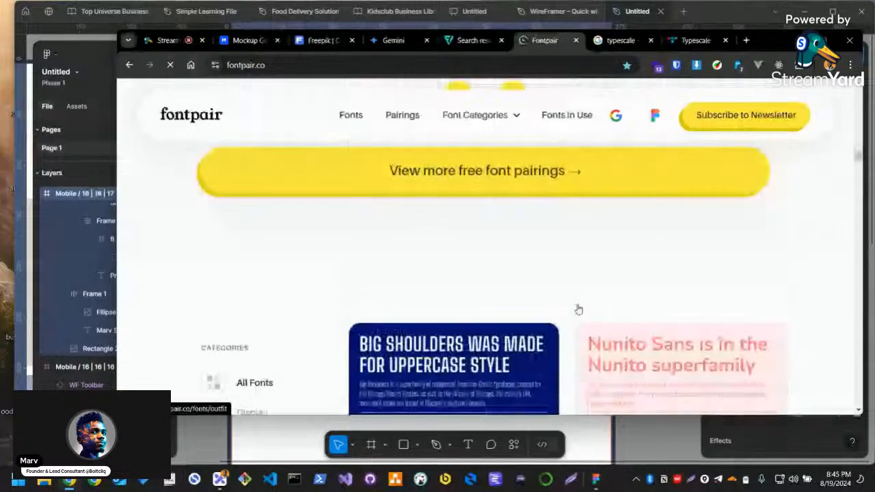
scroll(578, 309, down, 4)
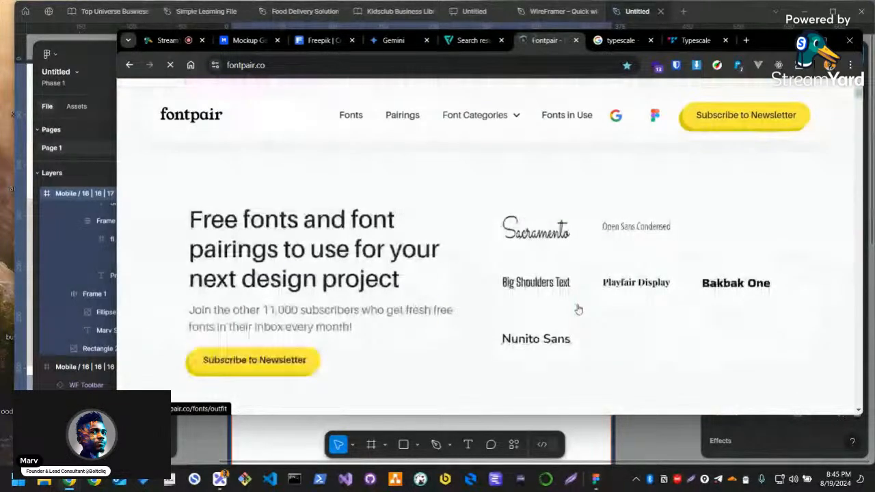
scroll(578, 310, down, 3)
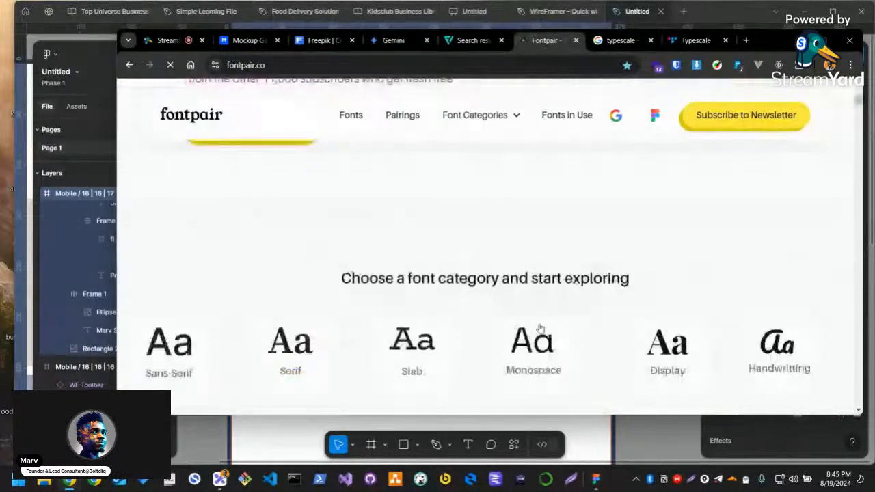
scroll(544, 314, down, 2)
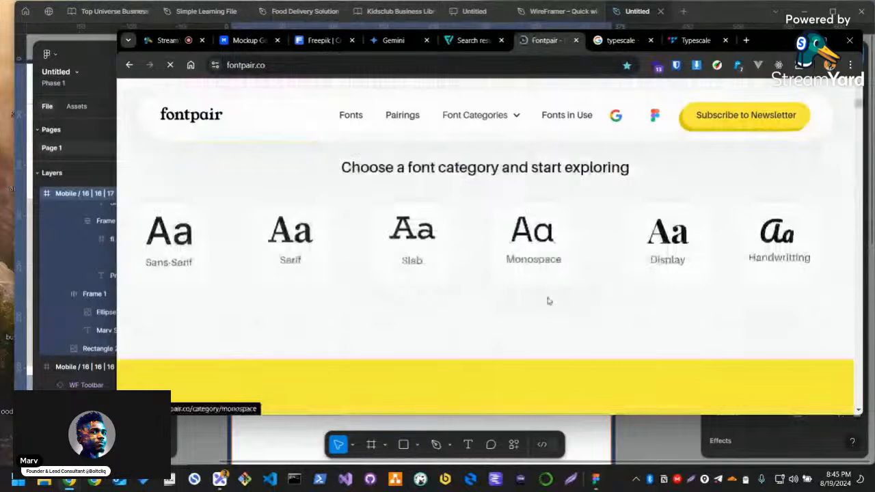
View the Typescale site, then open Material Design's "The type system" from the Google results
click(695, 41)
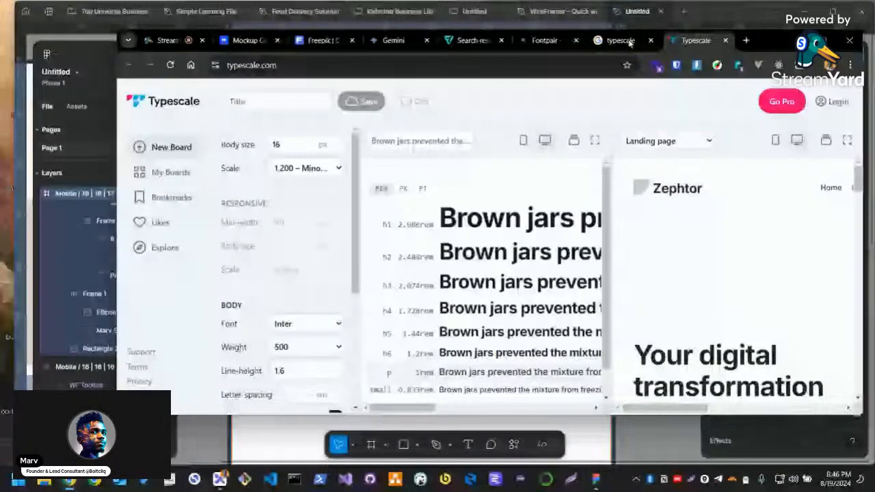
click(620, 41)
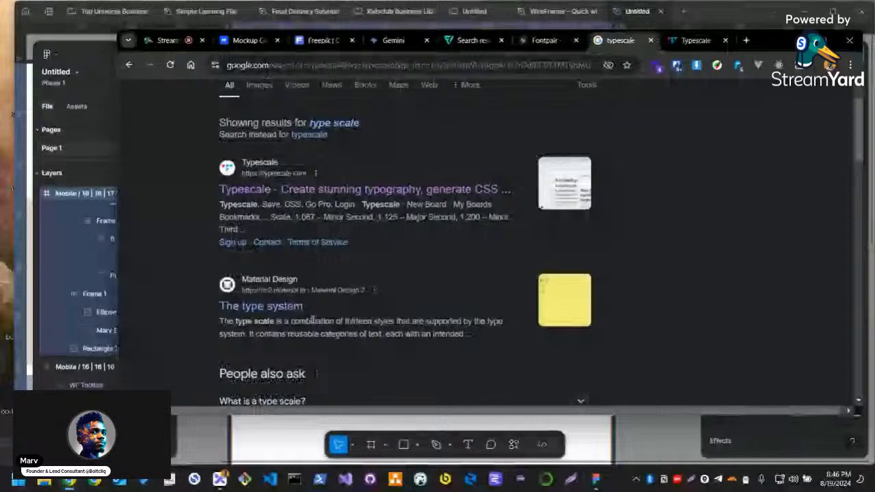
scroll(334, 294, down, 1)
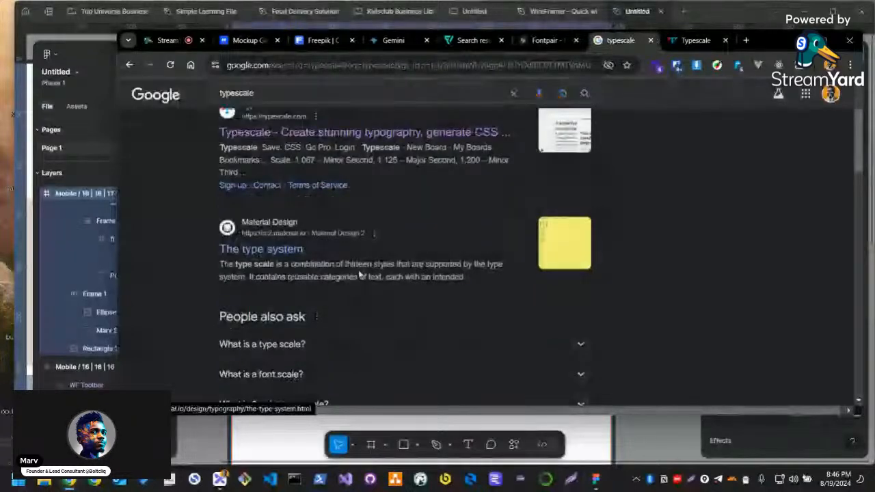
click(269, 249)
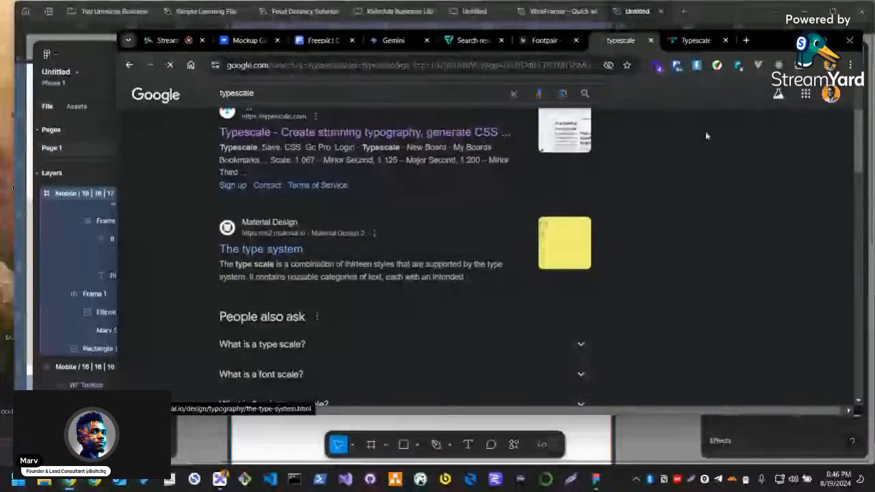
Close the Typescale, Fontpair and Material Design browser tabs
click(729, 42)
click(726, 40)
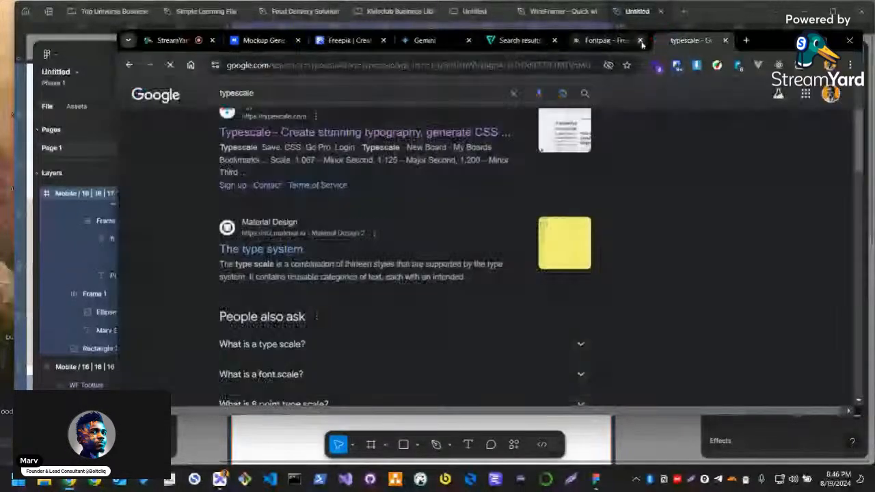
click(640, 41)
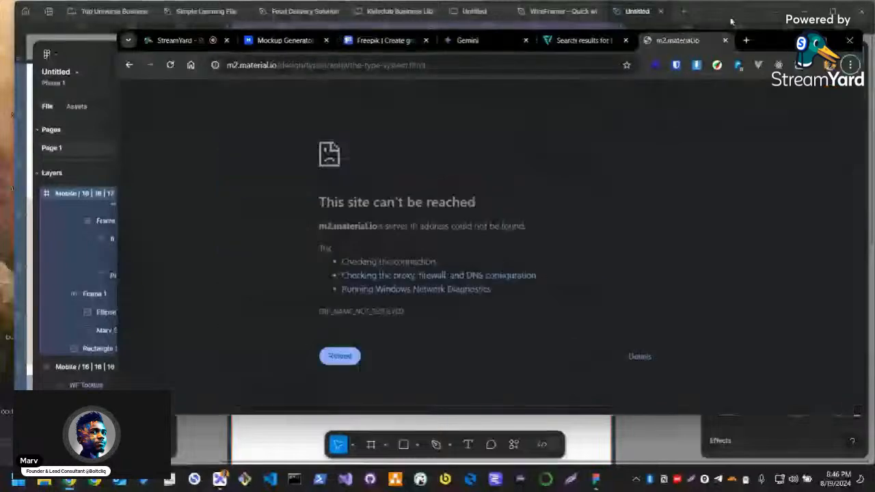
click(726, 40)
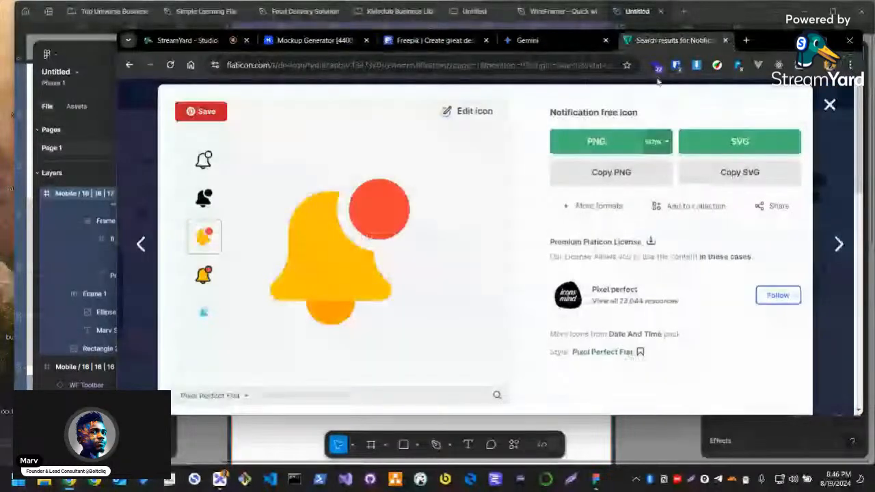
Switch to Figma and add a 000000 fill at 20% opacity over the photo on the image card's rectangle
key(alt+Tab)
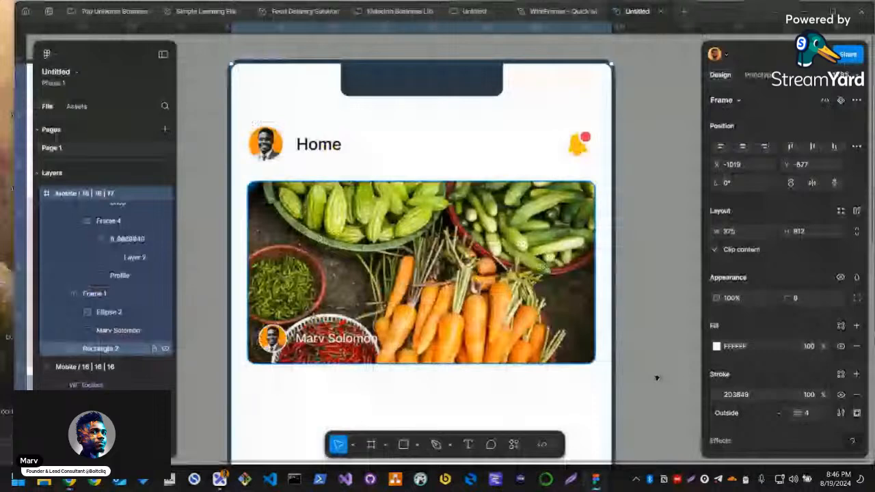
click(101, 348)
click(856, 308)
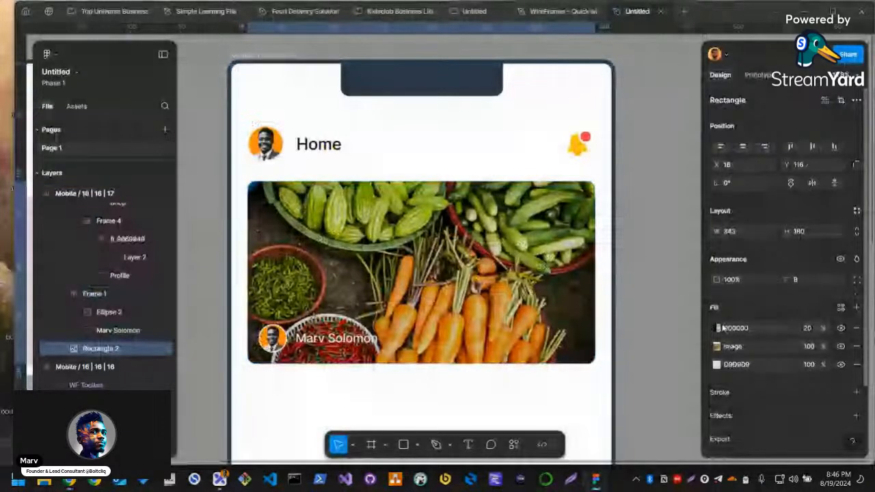
Change the photo's 000000 overlay to a linear gradient with its opaque stop at 82%, and set that fill's opacity to 80%
click(718, 328)
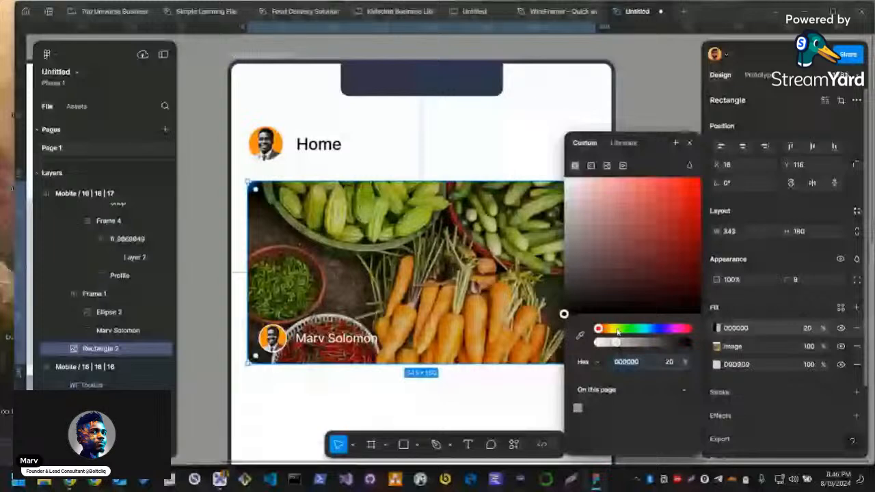
click(590, 165)
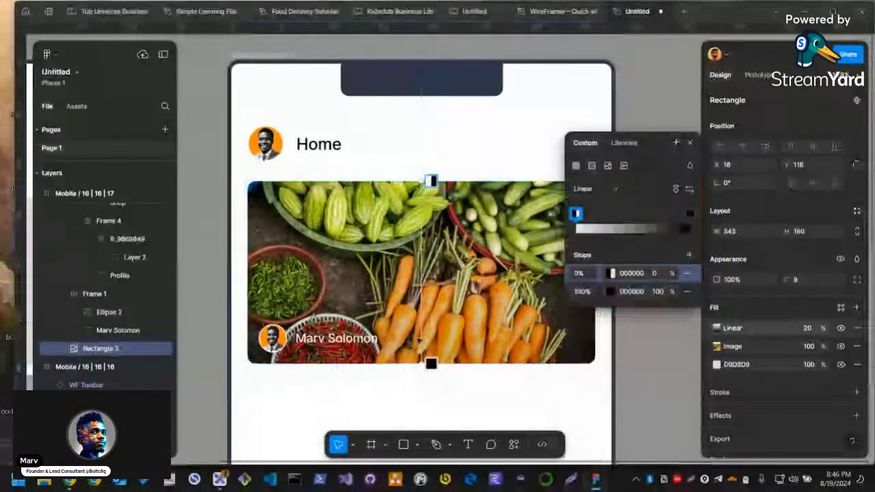
drag(431, 363, 430, 330)
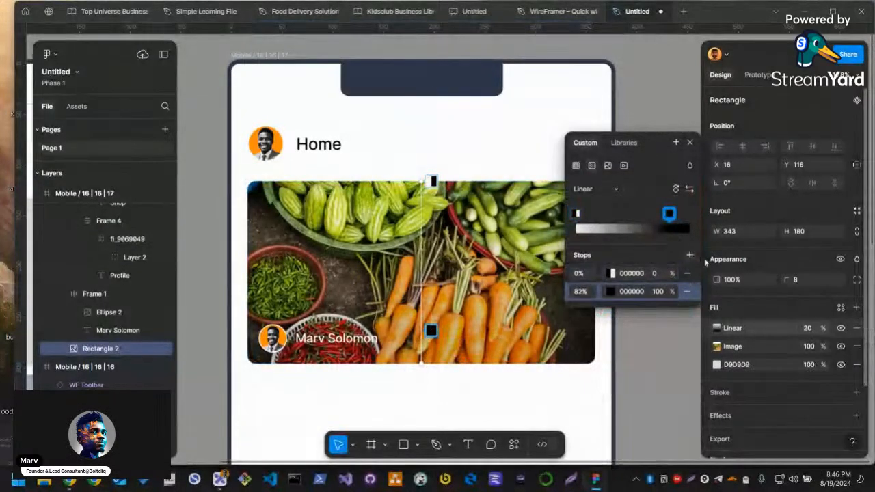
click(809, 327)
text(80)
key(Return)
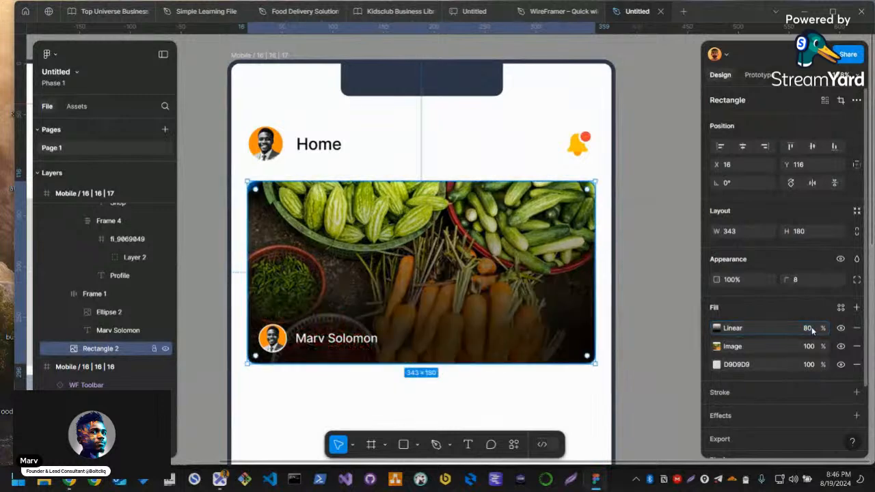
key(Escape)
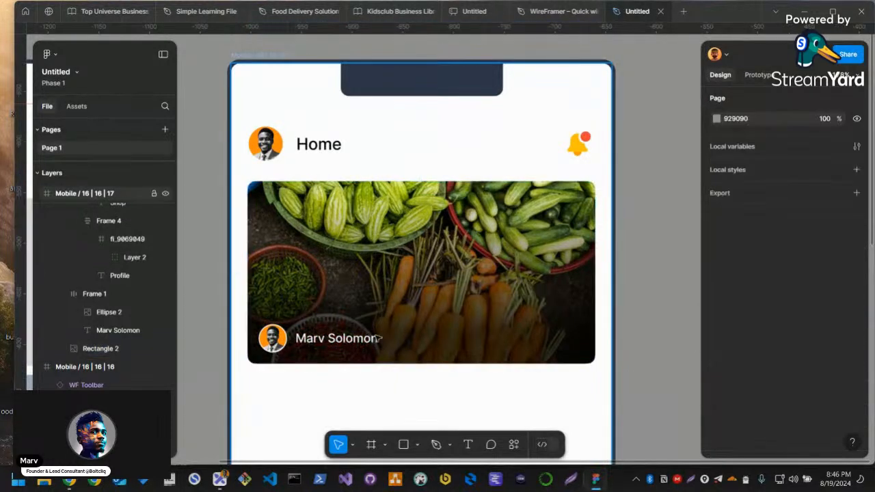
Duplicate the author name text, recolour the copy 1E1E1E, and place it below the photo card at X 16, Y 308
scroll(524, 284, down, 3)
drag(607, 359, 664, 273)
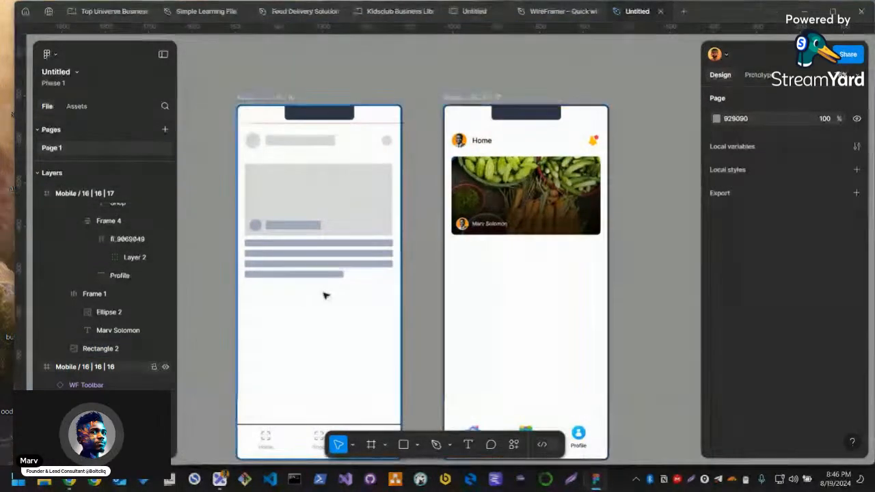
scroll(487, 224, up, 3)
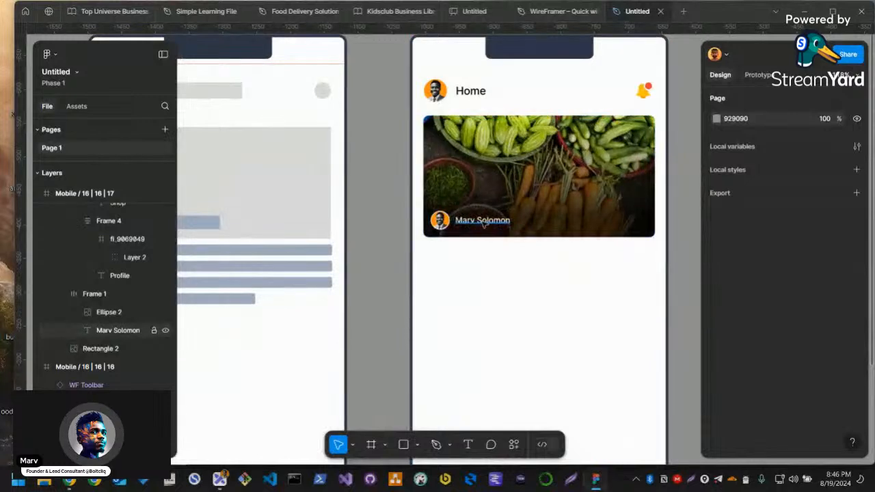
ctrl+click(483, 222)
key(ctrl+d)
drag(530, 225, 450, 265)
click(734, 449)
text(1e1e1e)
key(Return)
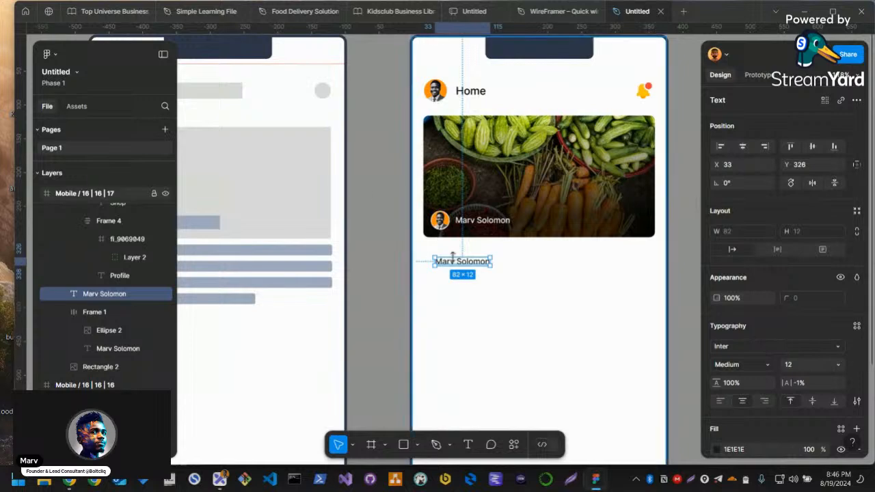
drag(453, 264, 444, 253)
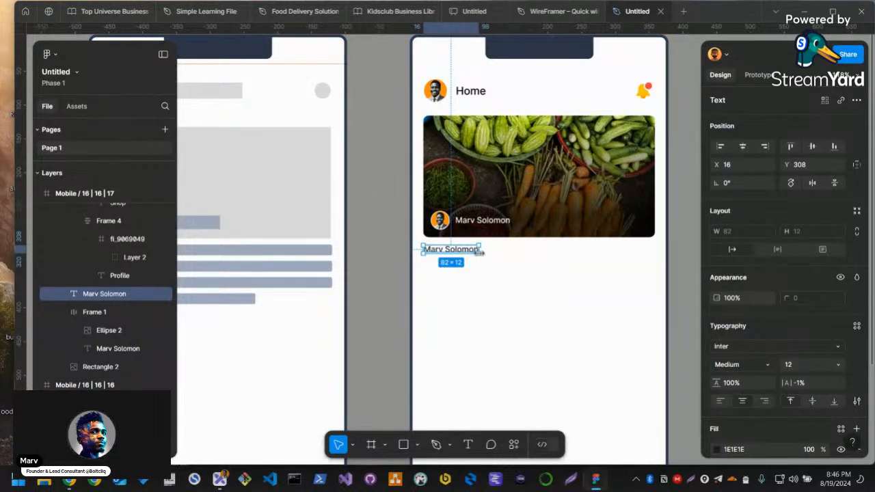
Enlarge the copied text's box to 343 × 79 and fill it with placeholder text using the Lorem Ipsum plugin
drag(480, 253, 658, 298)
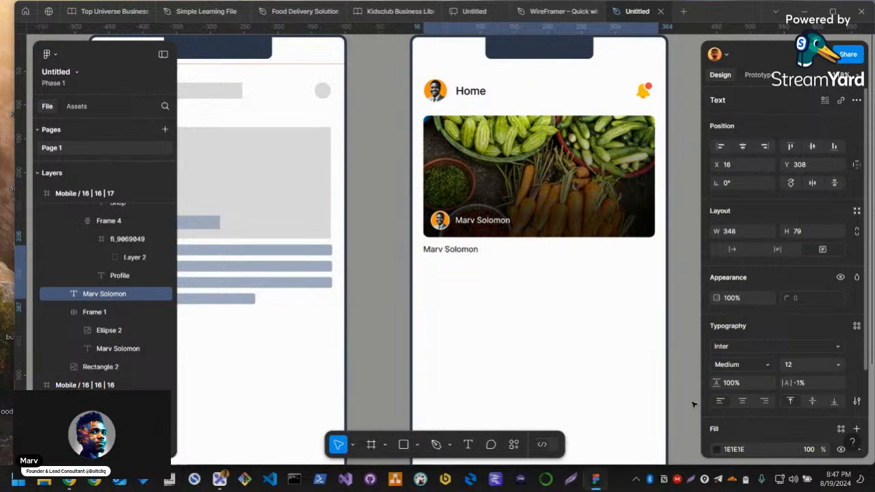
key(ctrl+k)
text(lorem)
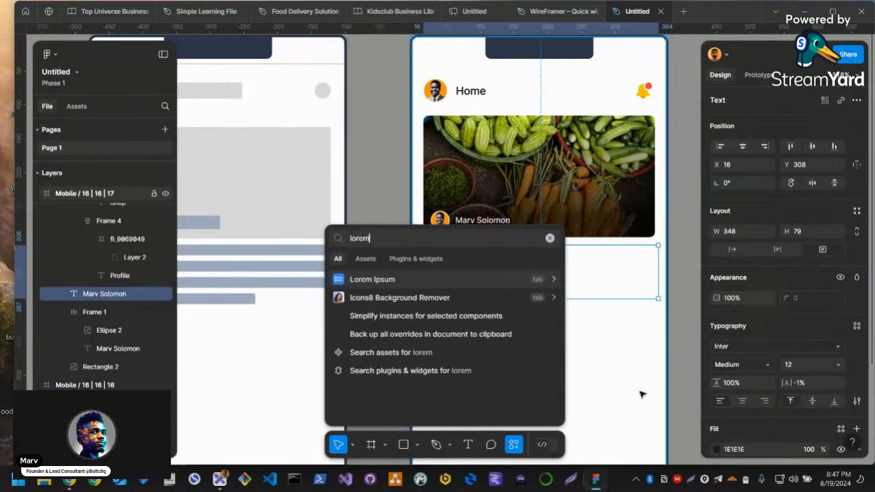
key(Return)
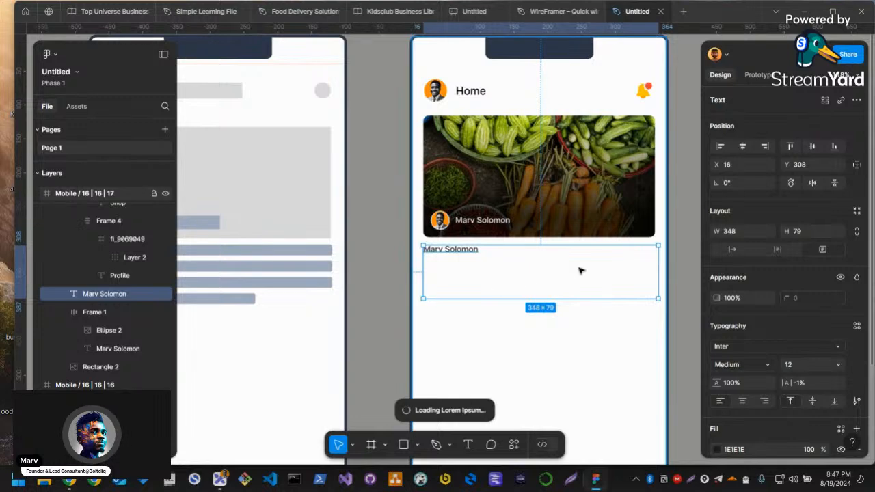
drag(656, 262, 653, 262)
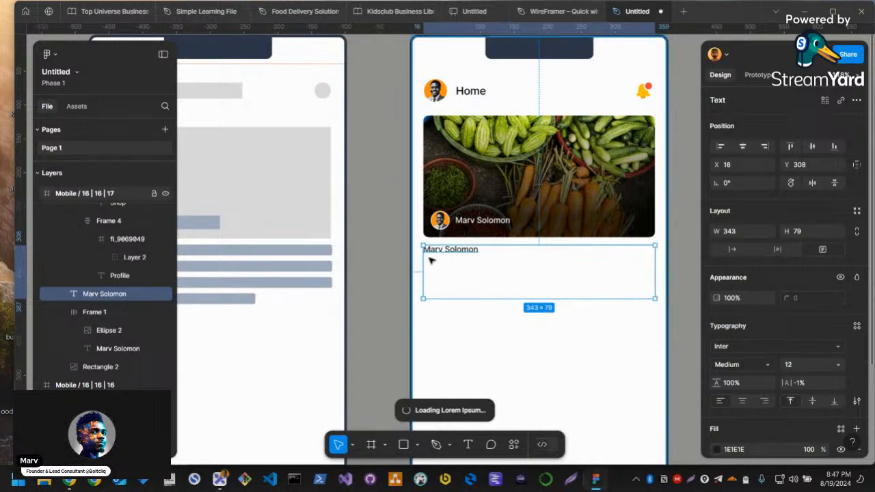
key(alt+Tab)
key(alt+Tab)
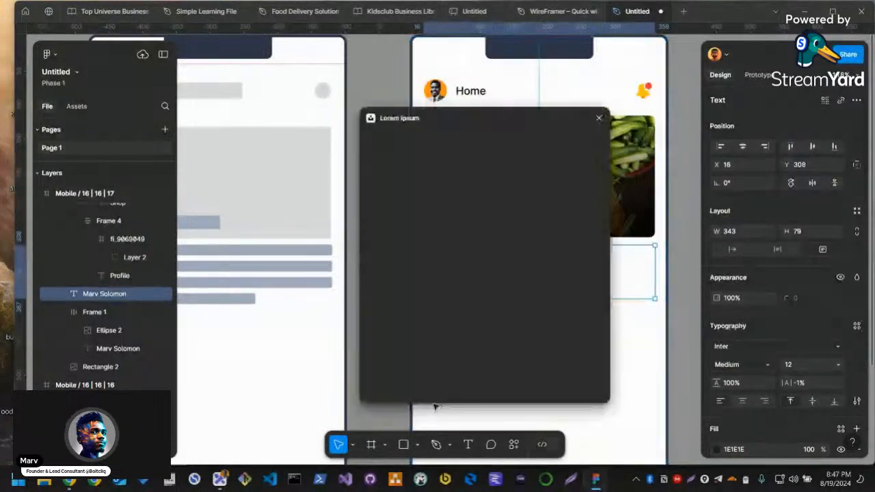
click(470, 227)
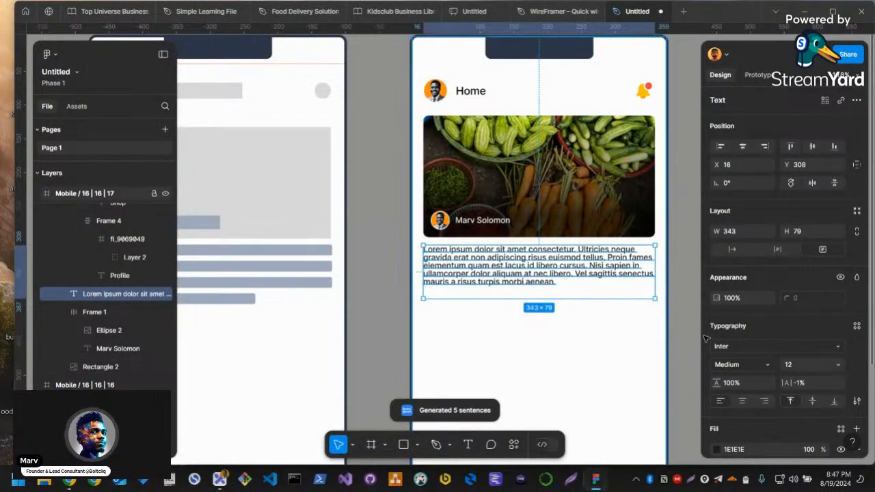
Try to change the placeholder paragraph's font weight to Regular
click(813, 400)
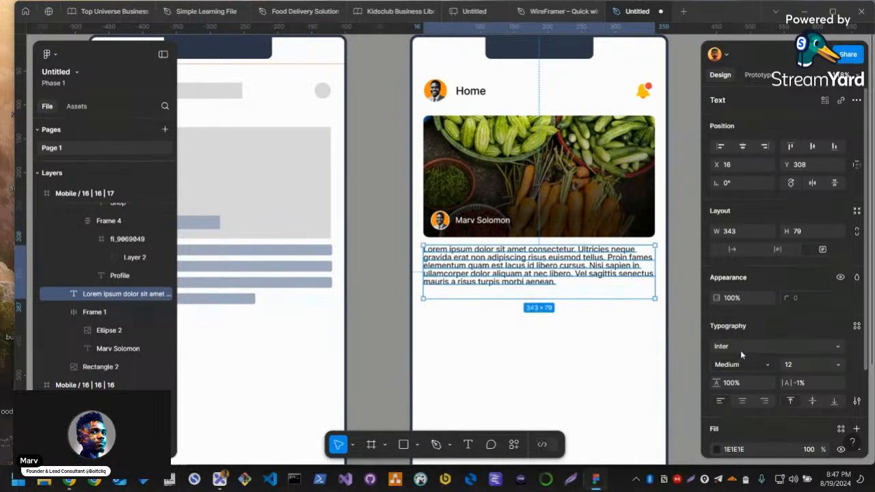
click(754, 371)
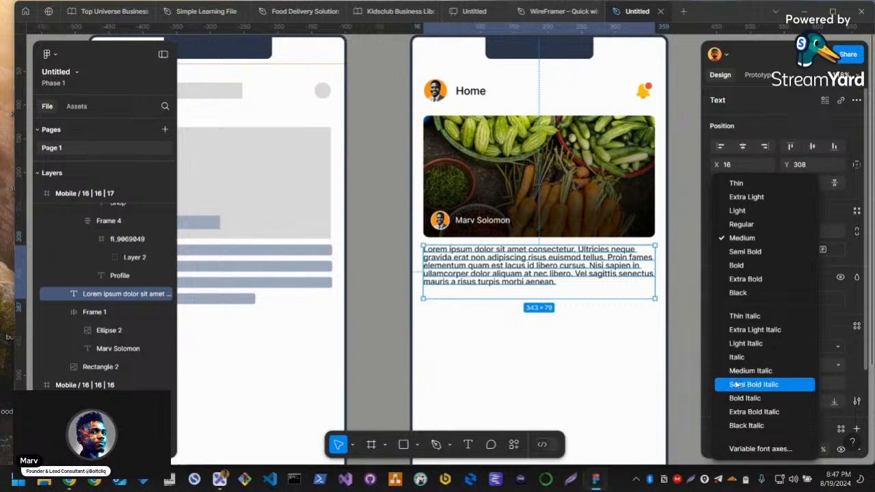
click(752, 225)
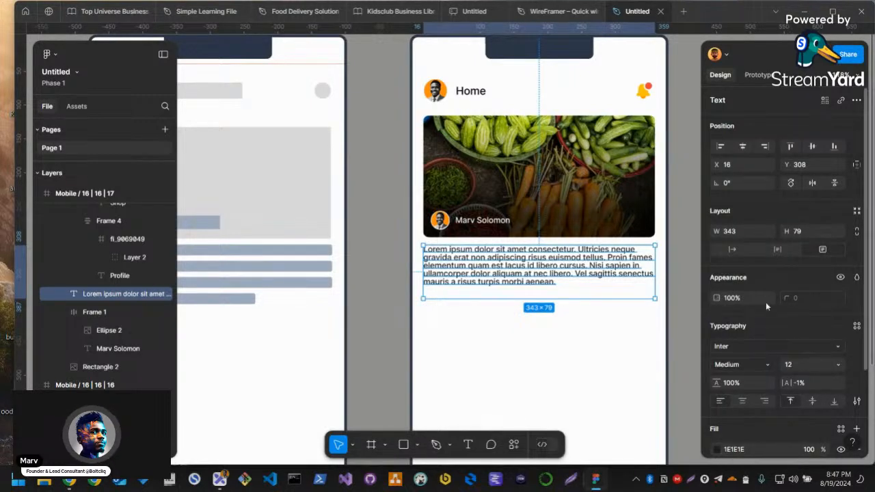
Set the placeholder paragraph's line height to 131% and deselect it
click(752, 383)
text(2)
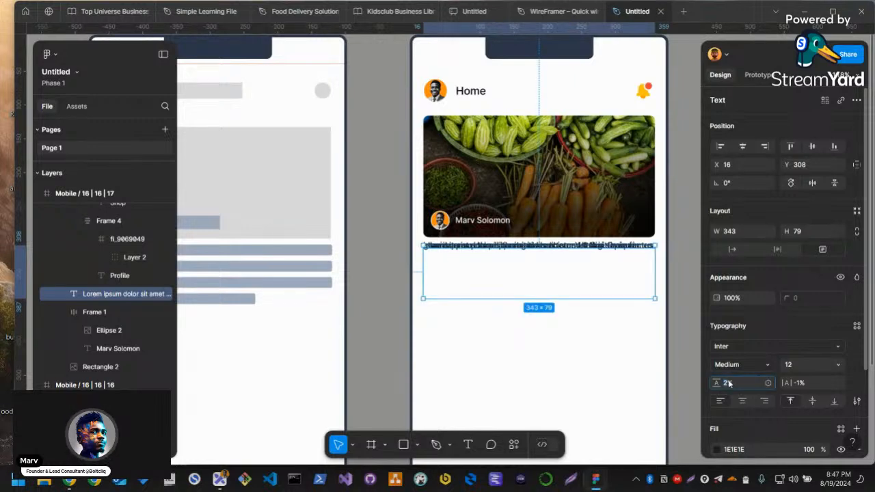
key(Return)
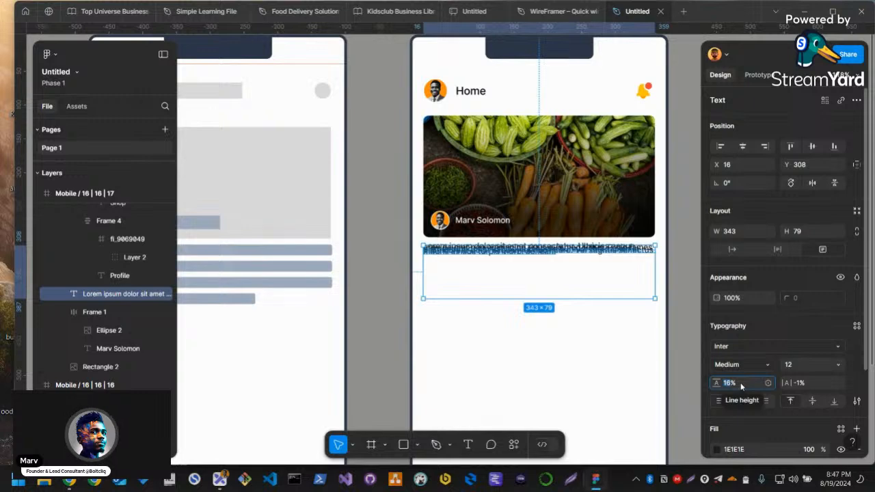
text(100)
key(Return)
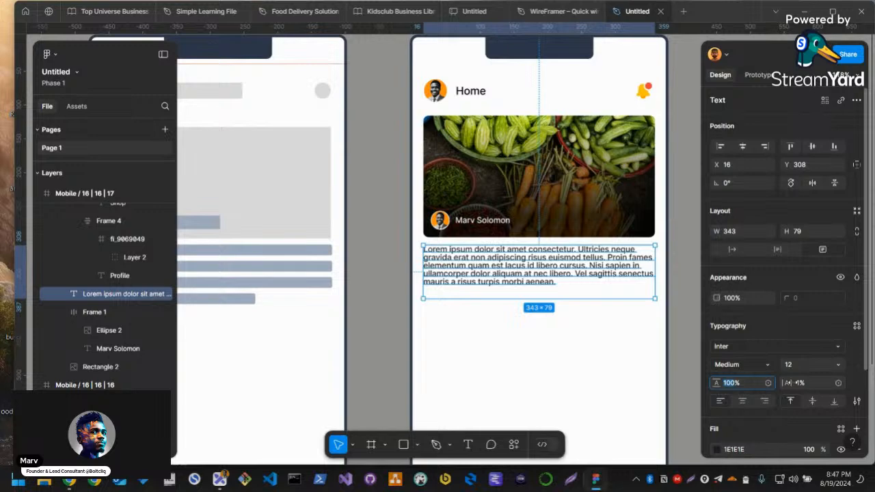
drag(716, 383, 752, 383)
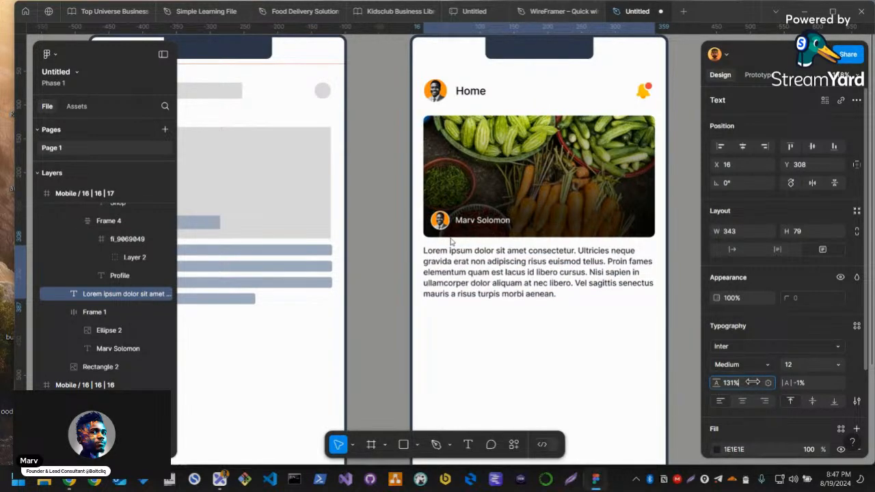
click(670, 376)
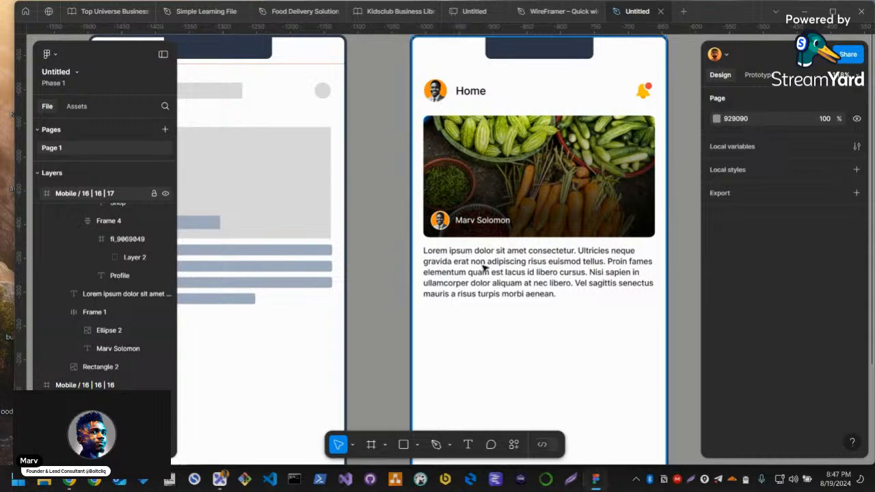
Compare the high-fidelity home screen with the original wireframe side by side, including the header, photo card and paragraph
click(482, 321)
scroll(553, 269, down, 4)
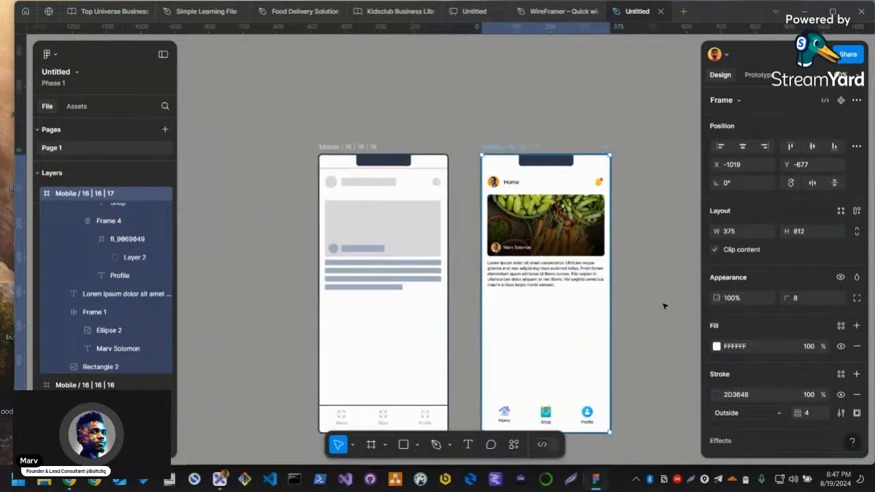
click(666, 301)
scroll(626, 298, down, 2)
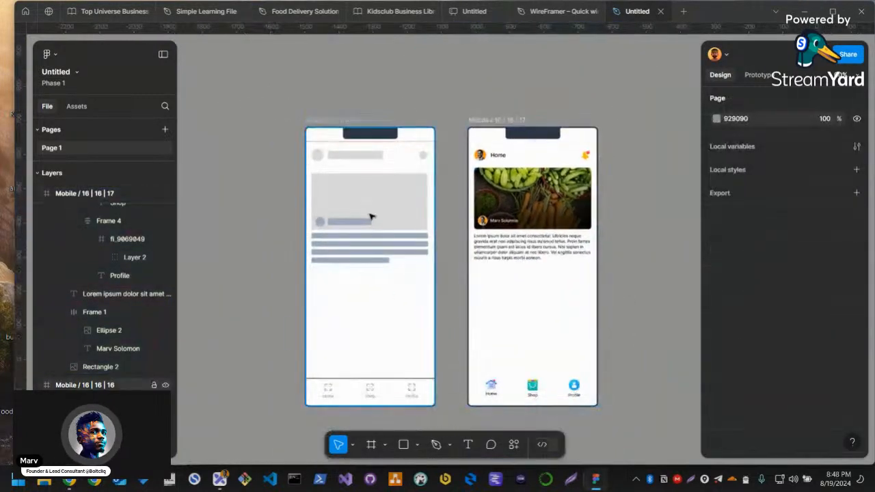
drag(436, 106, 419, 93)
scroll(375, 222, up, 1)
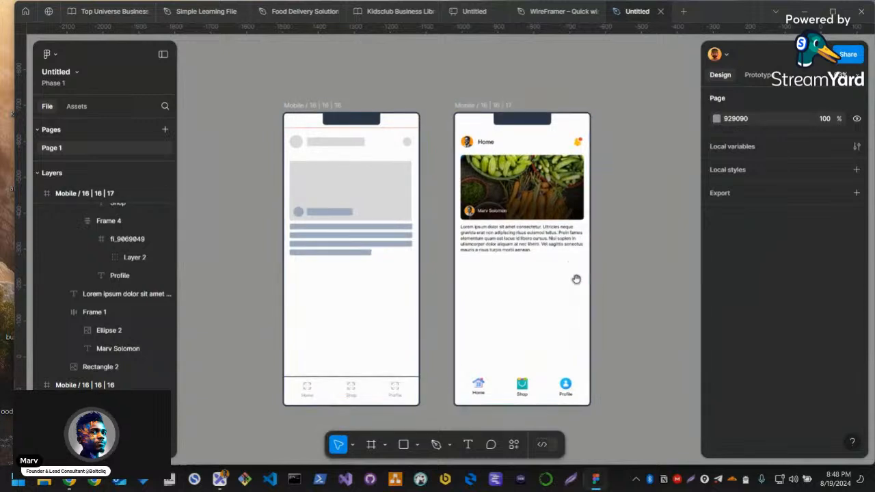
scroll(564, 297, up, 1)
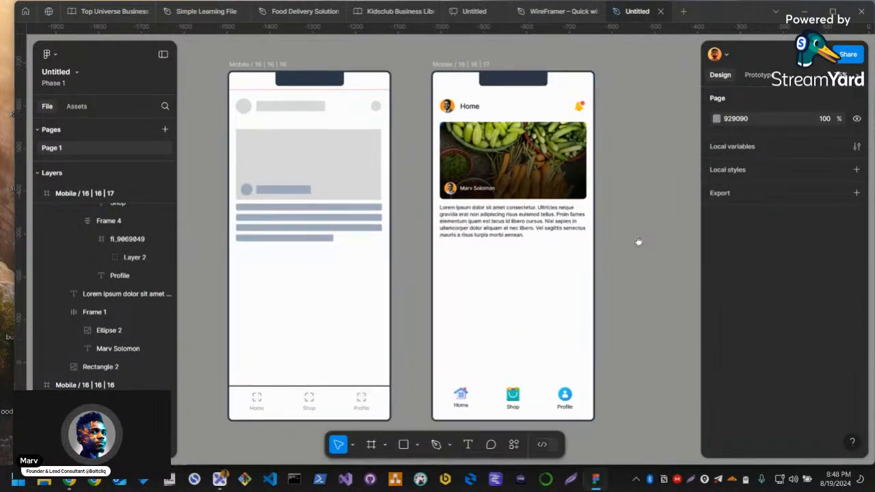
scroll(638, 241, down, 1)
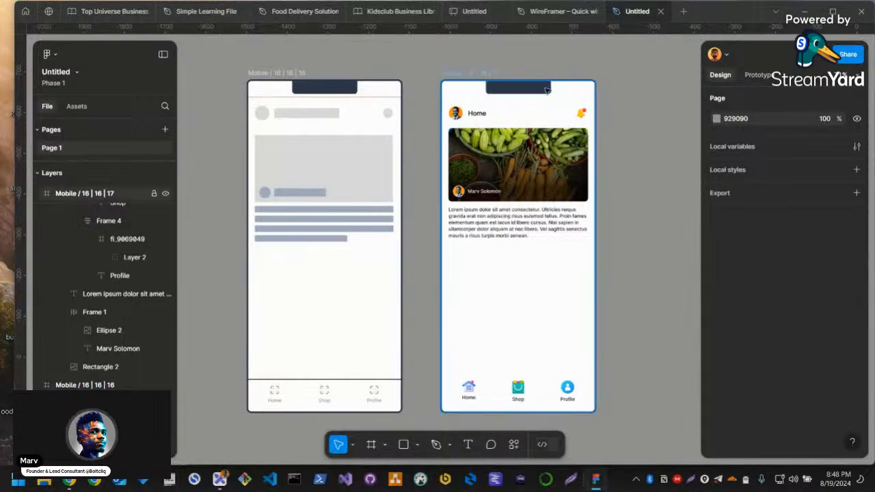
click(502, 211)
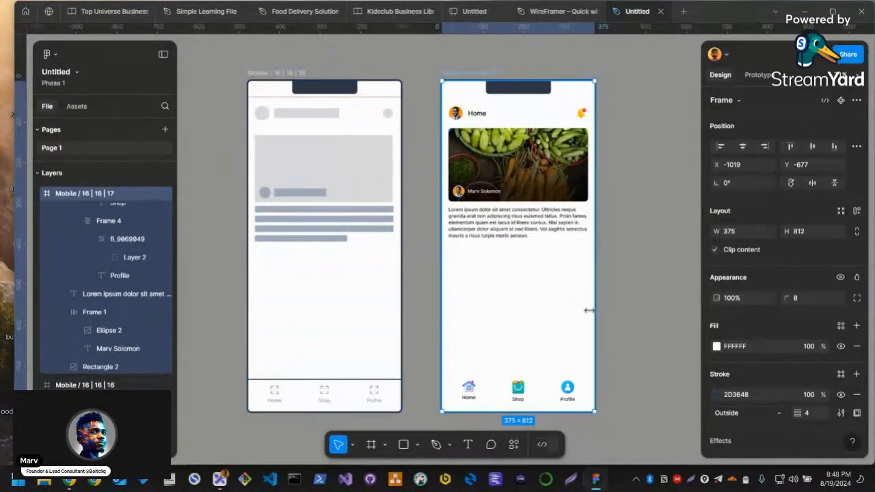
click(614, 269)
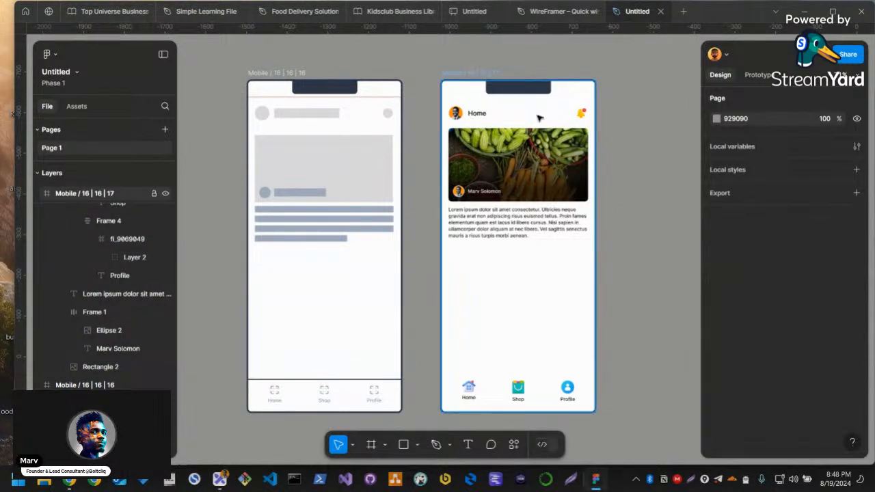
mouse_move(634, 226)
mouse_down()
mouse_move(571, 221)
mouse_move(625, 216)
mouse_up()
Switch to Excalidraw and review the High Fidelity notes, selecting the heading together with its description
key(alt+Tab)
key(alt+Tab)
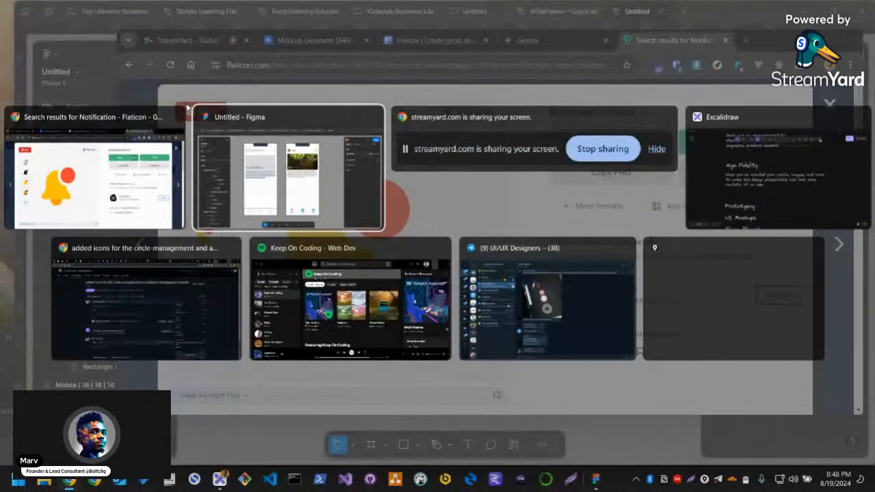
click(304, 194)
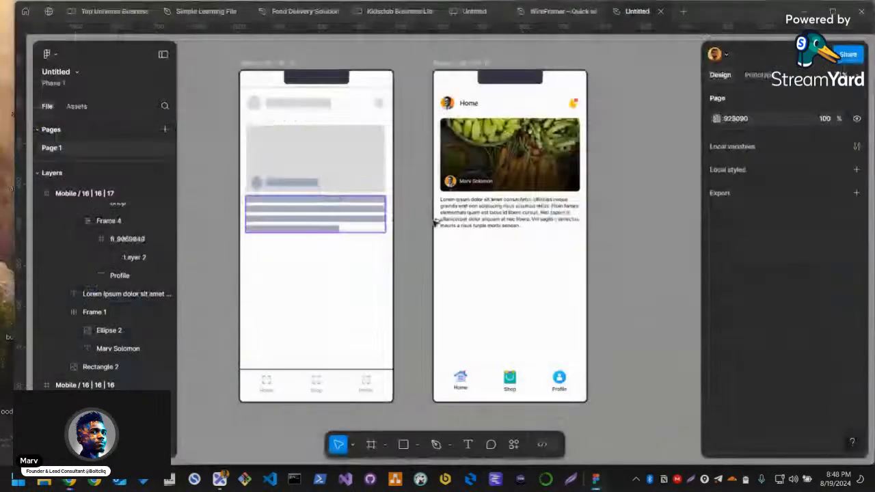
key(alt+Tab)
click(775, 197)
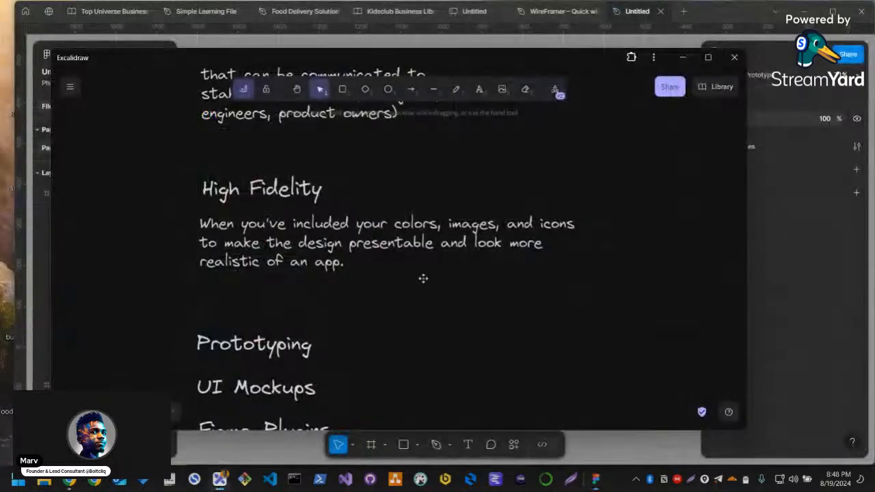
scroll(333, 301, down, 3)
scroll(375, 245, up, 3)
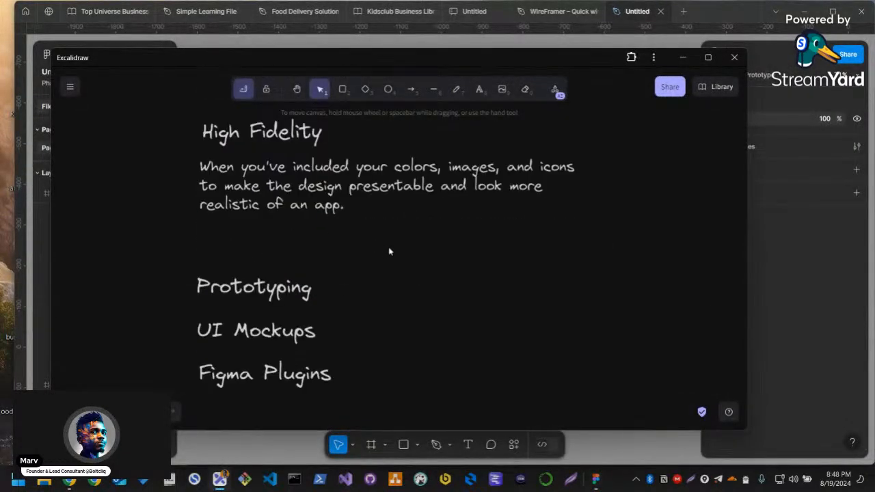
drag(175, 157, 686, 298)
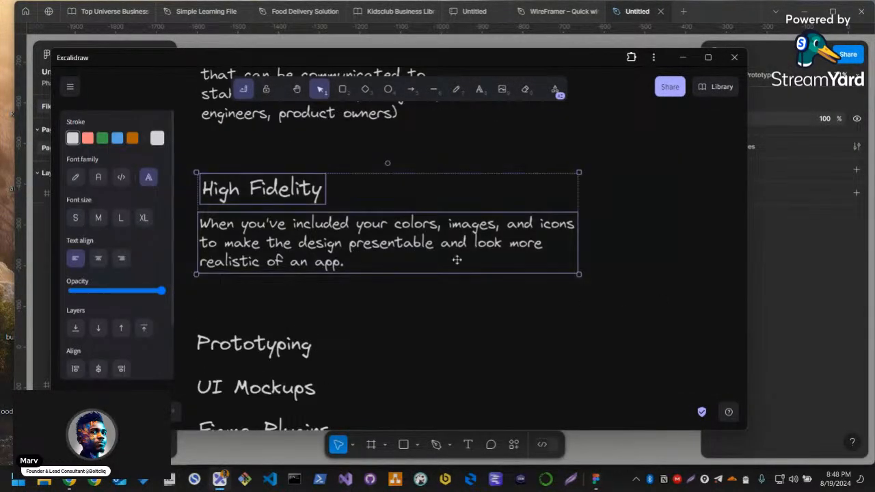
Review the Wireframing and High Fidelity notes and the remaining topics, clear the selection, and switch back to Figma
scroll(455, 258, up, 2)
scroll(450, 280, up, 1)
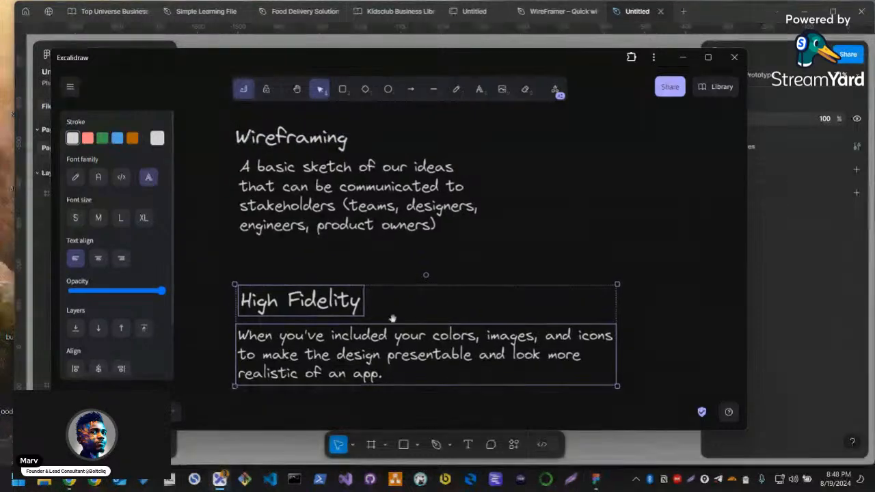
scroll(447, 287, down, 4)
click(434, 268)
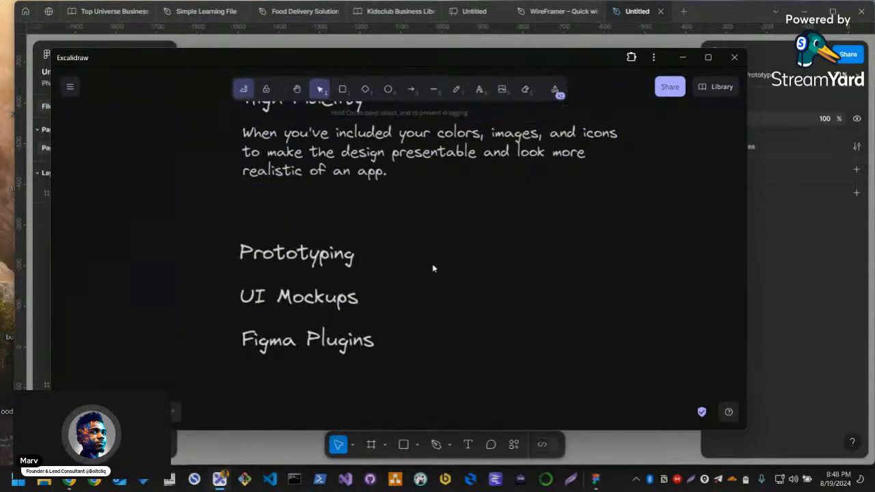
key(alt+Tab)
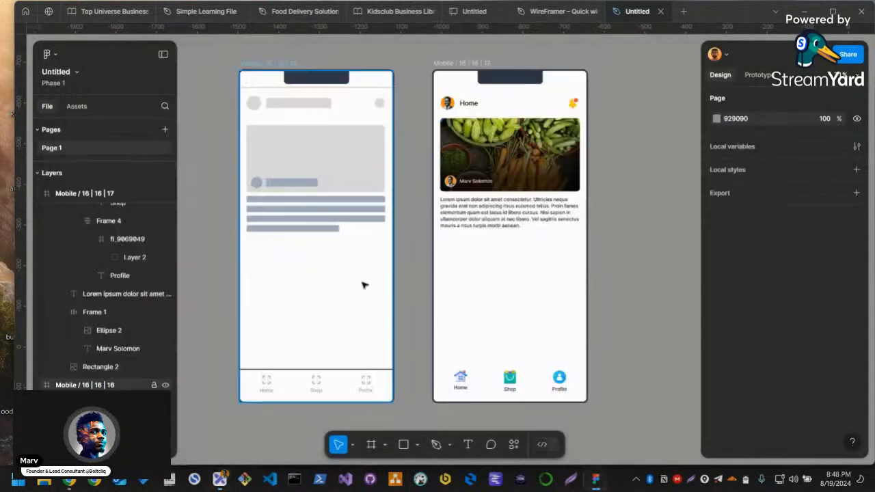
Duplicate the high-fidelity home screen frame twice
drag(571, 240, 409, 244)
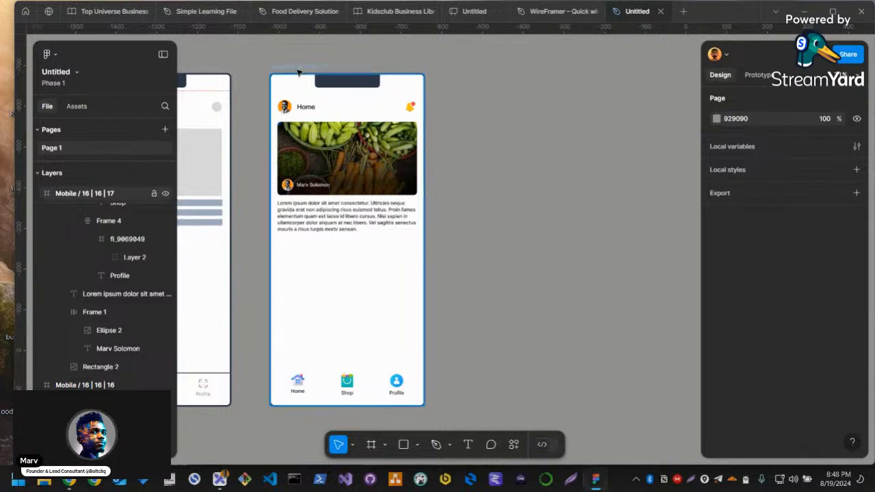
click(306, 75)
key(ctrl+d)
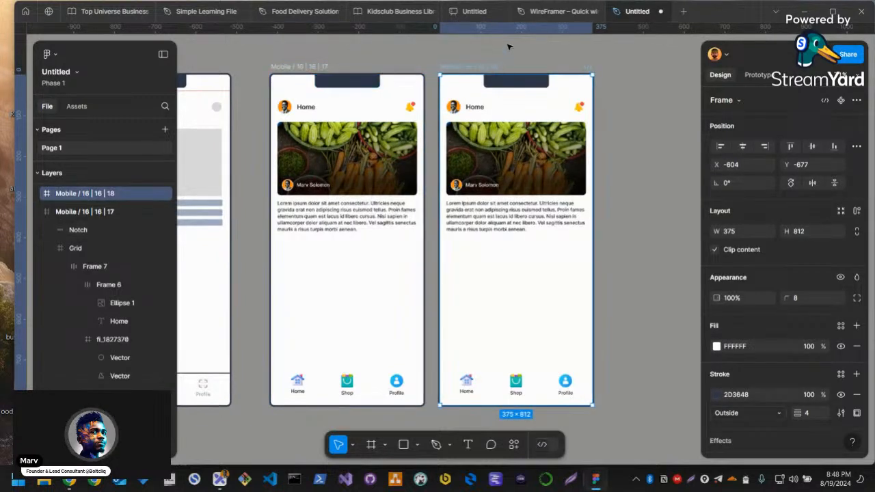
key(Escape)
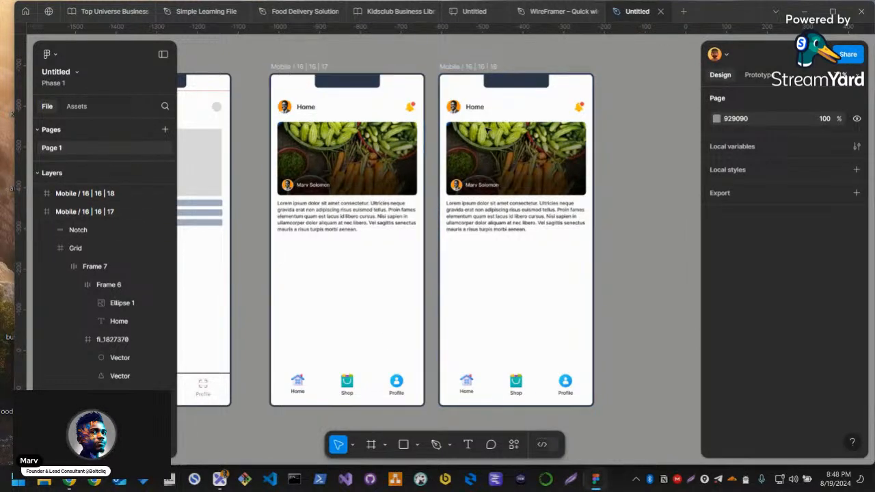
key(ctrl+d)
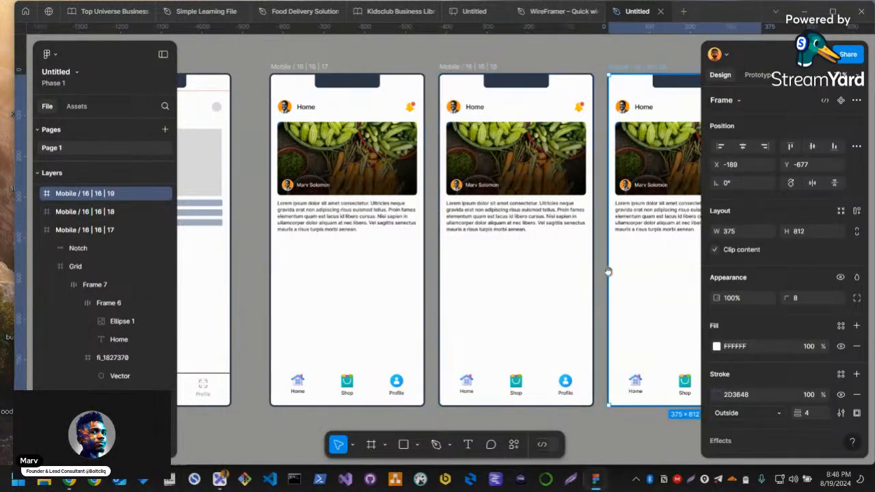
Place the second duplicate below the first one and shift both copies farther right of the original home screen
scroll(578, 257, down, 2)
drag(554, 371, 469, 331)
scroll(468, 331, down, 3)
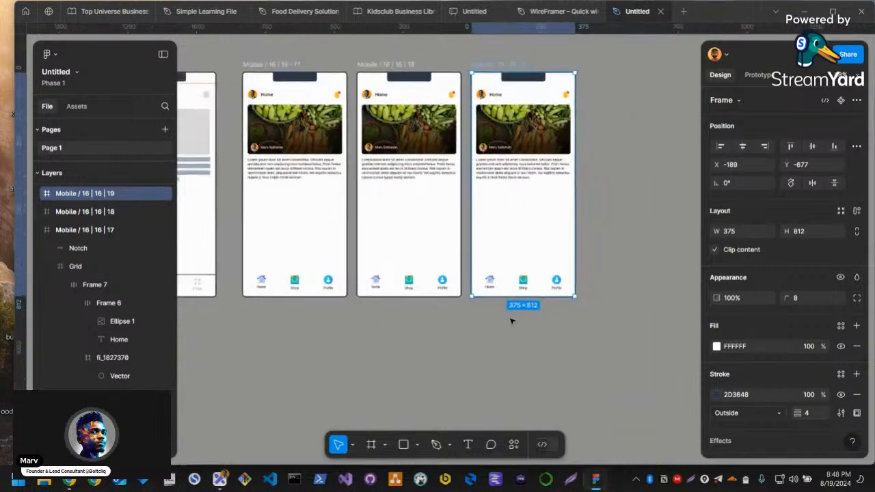
drag(527, 183, 436, 403)
drag(410, 325, 405, 326)
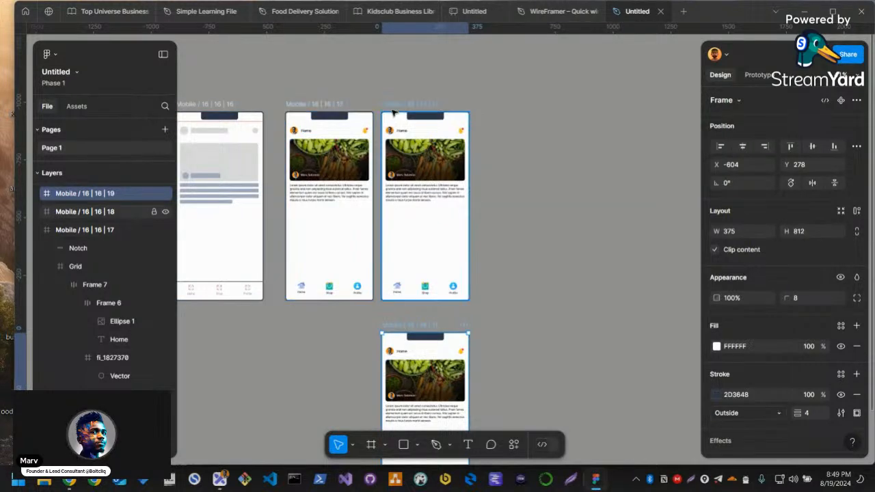
drag(394, 104, 493, 104)
drag(383, 334, 482, 331)
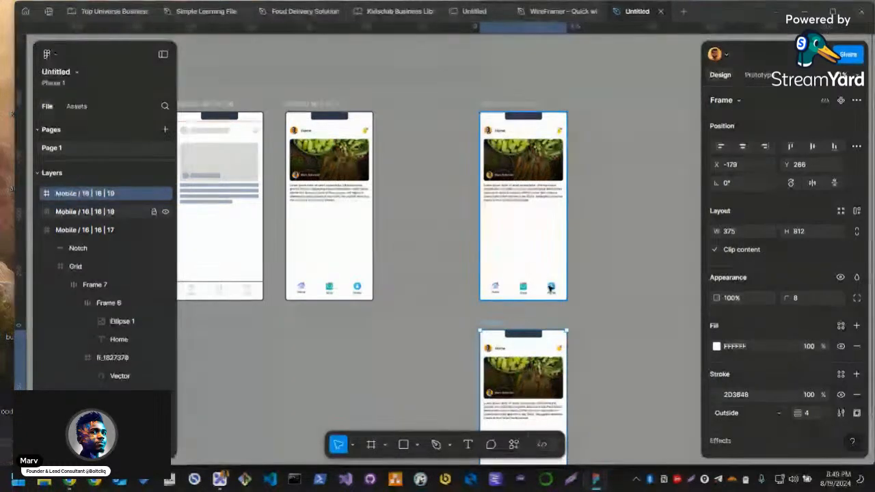
Move the photo, its author label and the paragraph out of the upper duplicate screen onto the empty canvas beside it
scroll(562, 294, up, 3)
drag(600, 233, 578, 313)
click(578, 313)
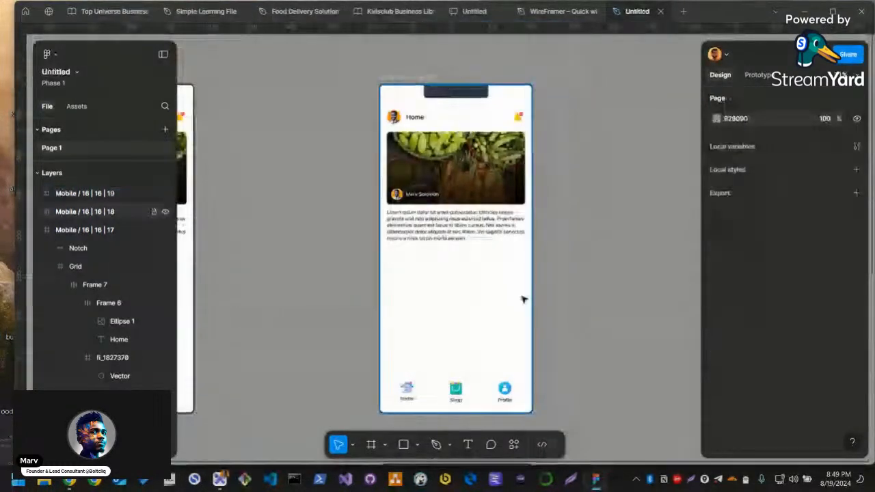
scroll(548, 309, down, 1)
scroll(523, 326, down, 3)
scroll(527, 313, up, 3)
scroll(516, 321, down, 1)
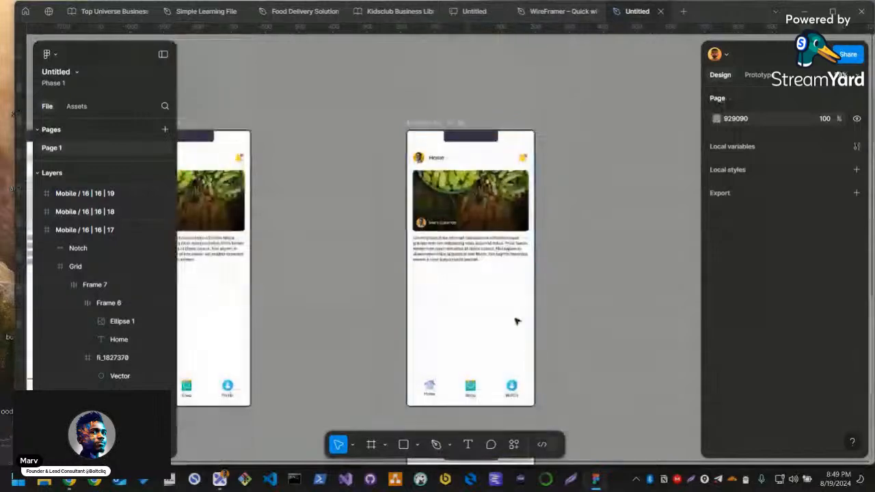
click(443, 223)
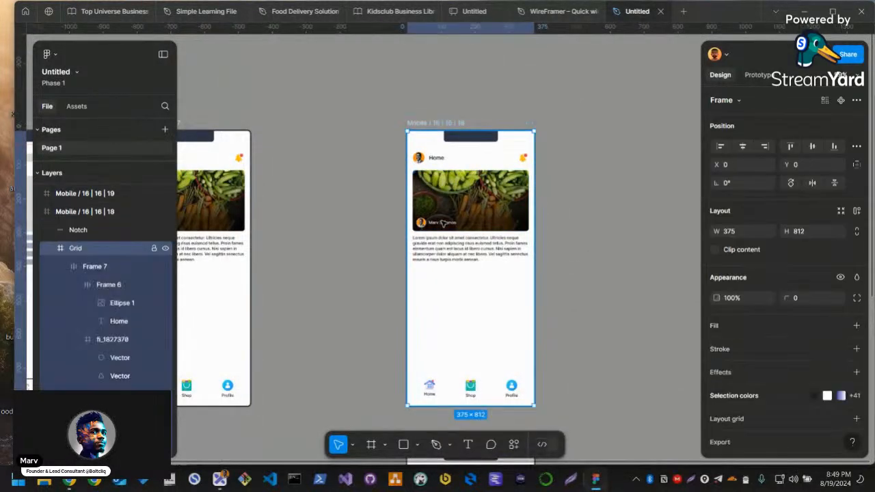
click(450, 223)
shift+click(486, 218)
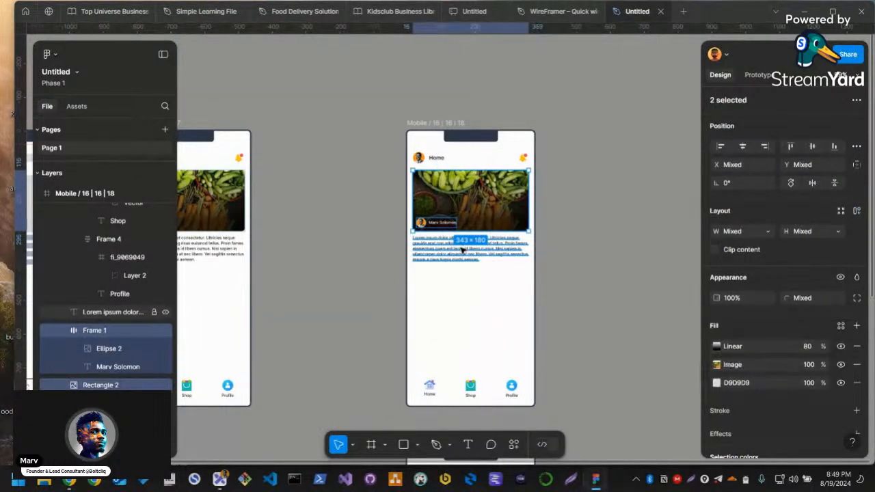
shift+click(462, 250)
drag(444, 220, 619, 221)
Change the header title of the upper duplicate screen to "Shop Now"
click(487, 163)
ctrl+double_click(438, 158)
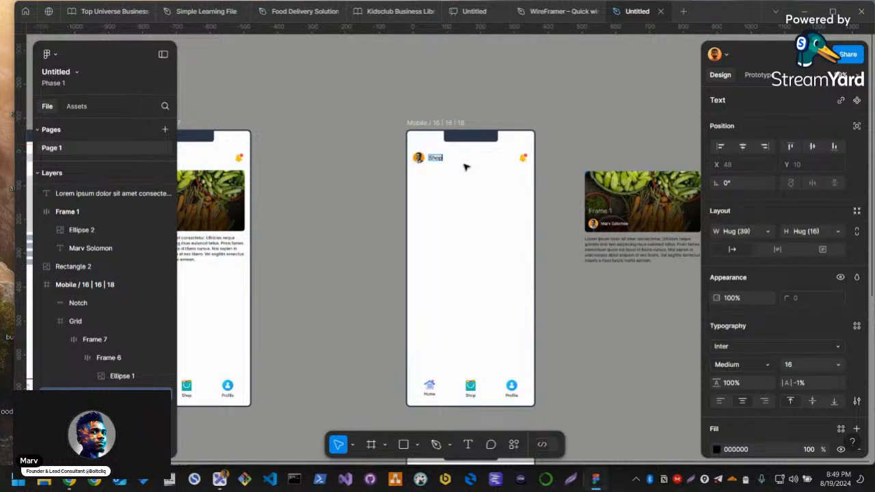
click(569, 229)
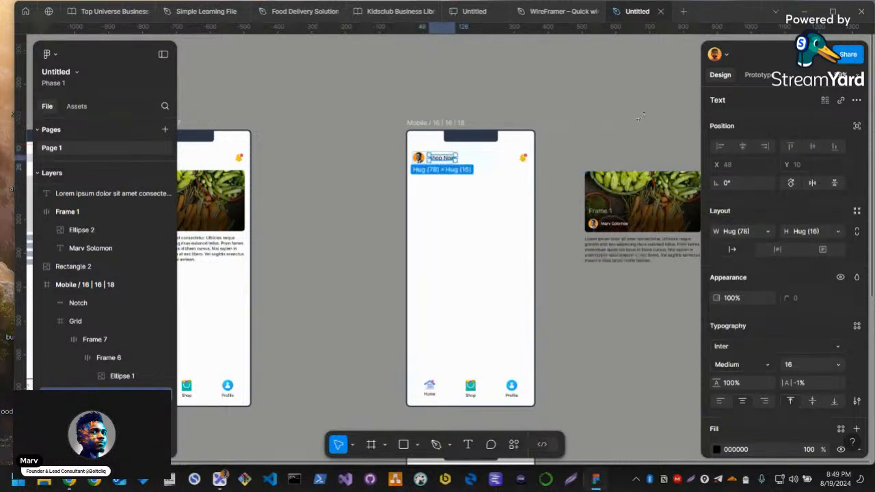
click(571, 236)
Narrow the detached vegetable photo to about 184 px wide
drag(575, 248, 199, 211)
scroll(341, 222, up, 3)
scroll(599, 297, down, 2)
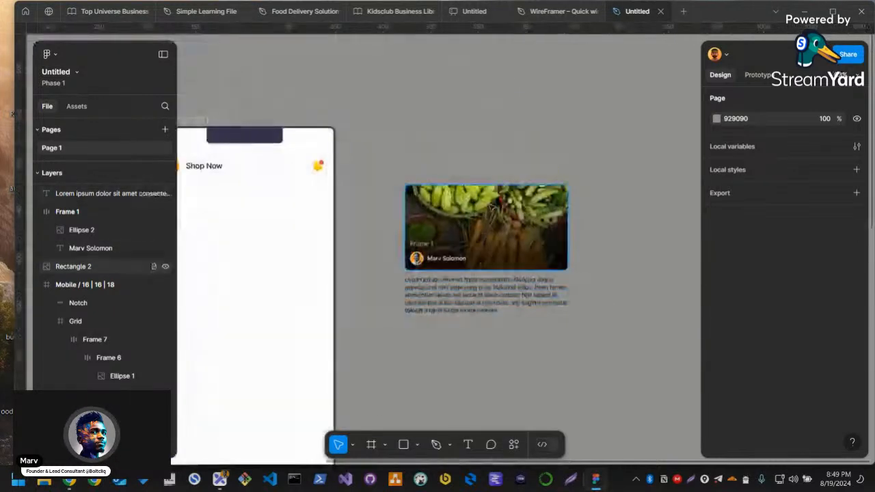
scroll(547, 298, up, 2)
click(527, 250)
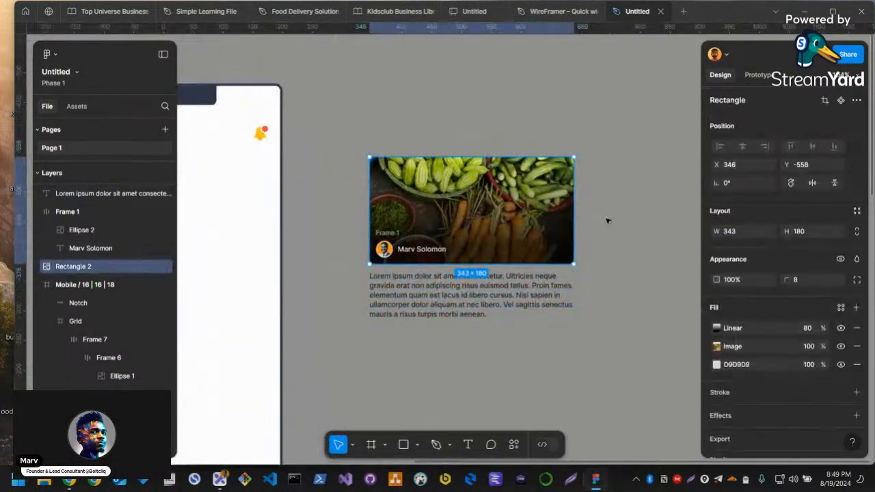
drag(574, 217, 479, 216)
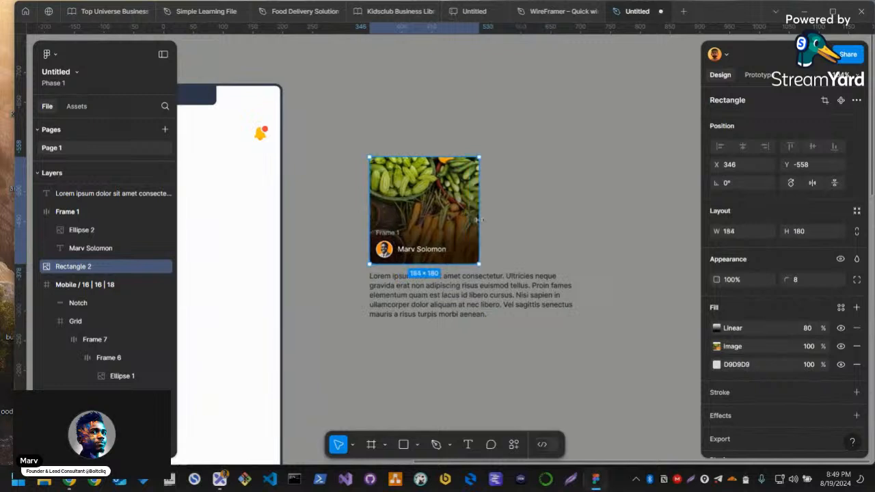
Shorten the paragraph below the photo to "Lorem ipsum dolor sit" and make its text box auto width
click(571, 291)
double_click(505, 296)
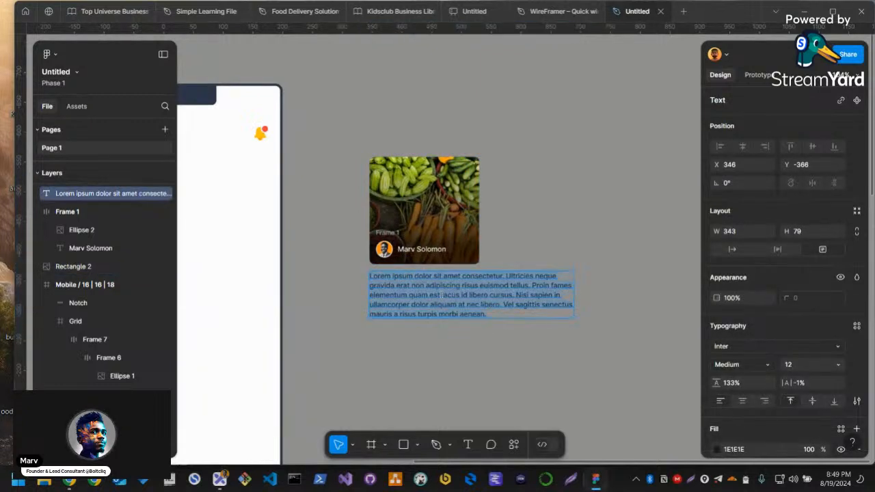
key(ctrl+a)
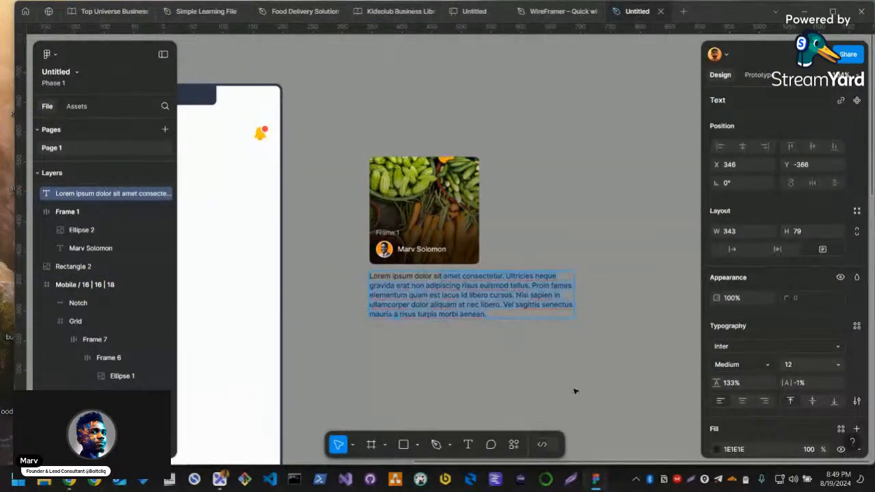
key(BackSpace)
key(Escape)
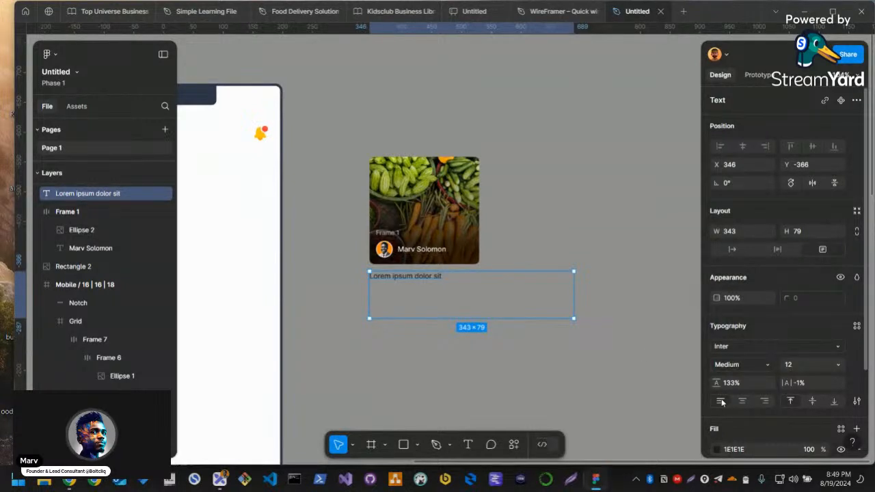
click(731, 250)
scroll(391, 268, up, 1)
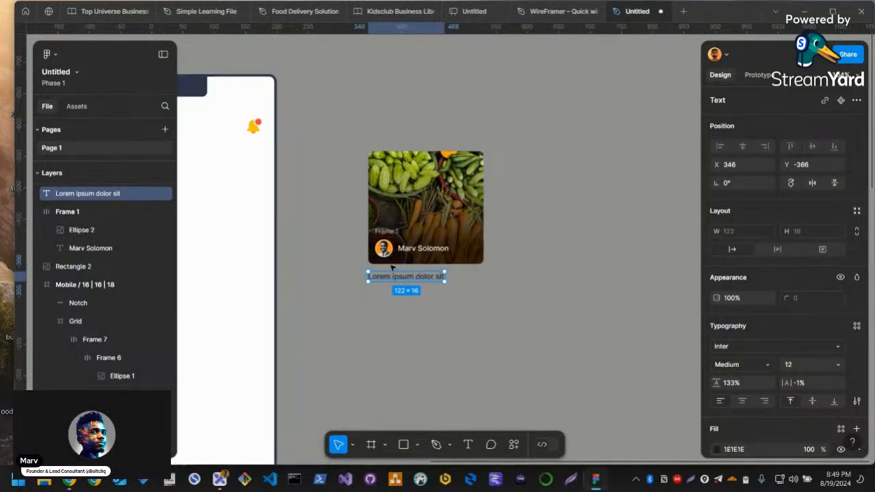
Delete the frame holding the author's avatar and name from the vegetable photo
scroll(407, 263, up, 3)
drag(529, 309, 477, 352)
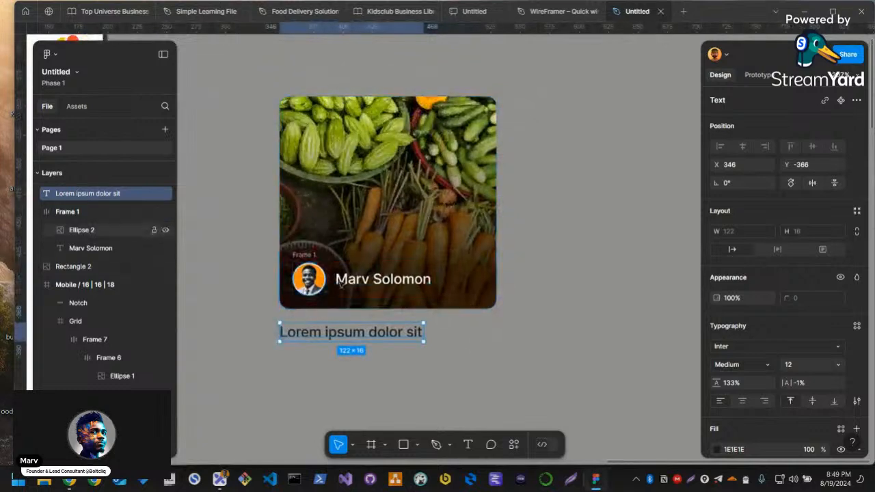
click(306, 280)
click(304, 255)
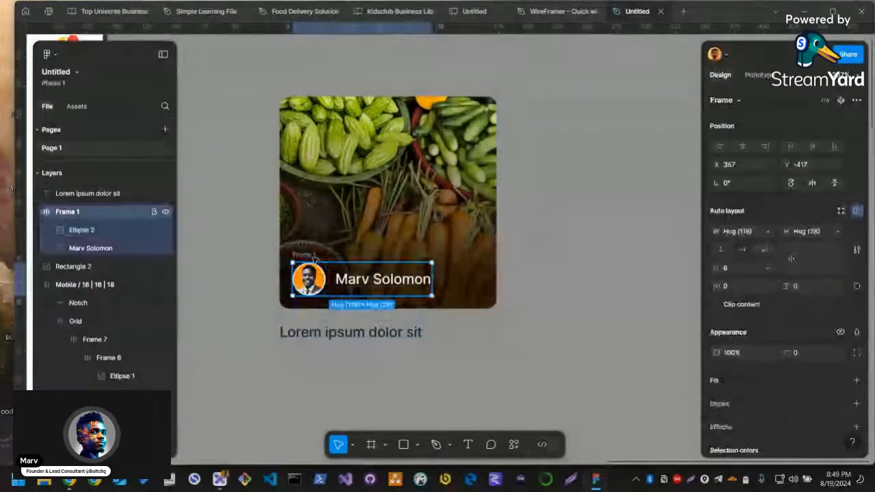
key(Delete)
Reduce the photo's height to about 148 px and set its corner radius to 4
click(366, 299)
drag(368, 308, 373, 270)
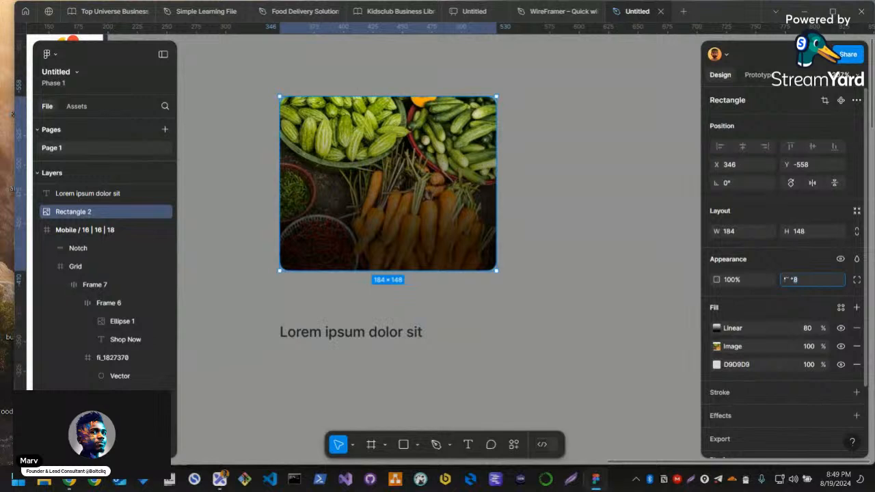
text(4)
key(Return)
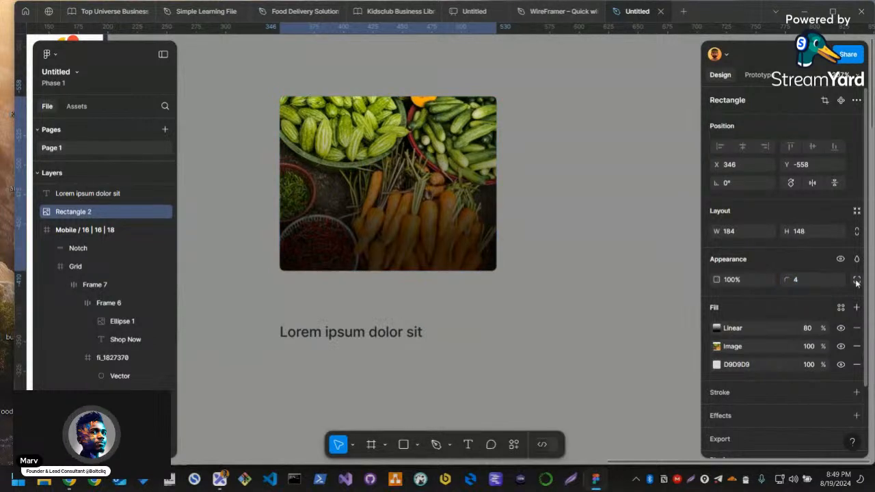
click(855, 279)
Remove the linear gradient and D9D9D9 fills from the photo, keeping only its image fill
click(406, 343)
click(389, 240)
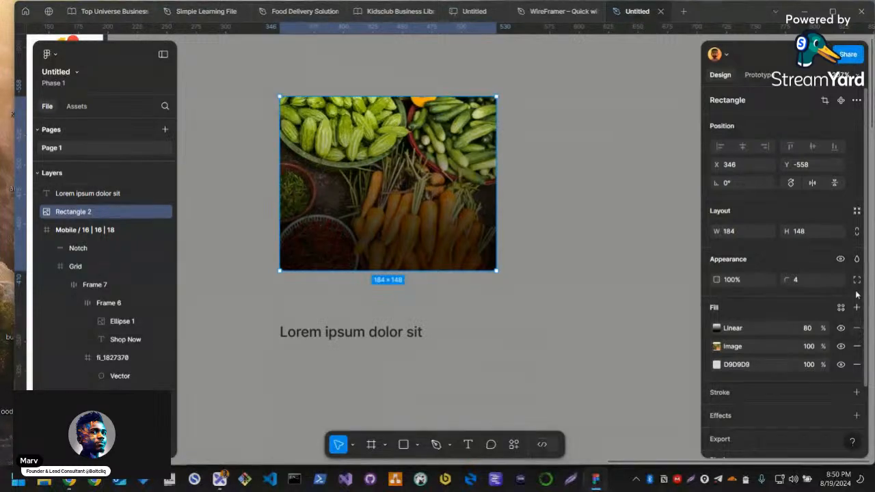
click(856, 328)
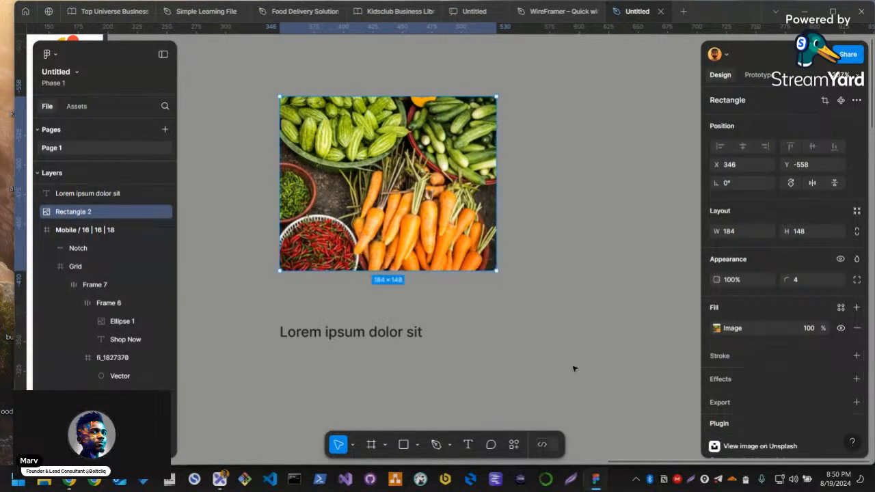
Move the caption up close beneath the photo and change its text to "Plate Of Rice"
click(322, 351)
drag(308, 335, 307, 297)
double_click(308, 298)
text(p)
key(BackSpace)
text(Plate Of Rice)
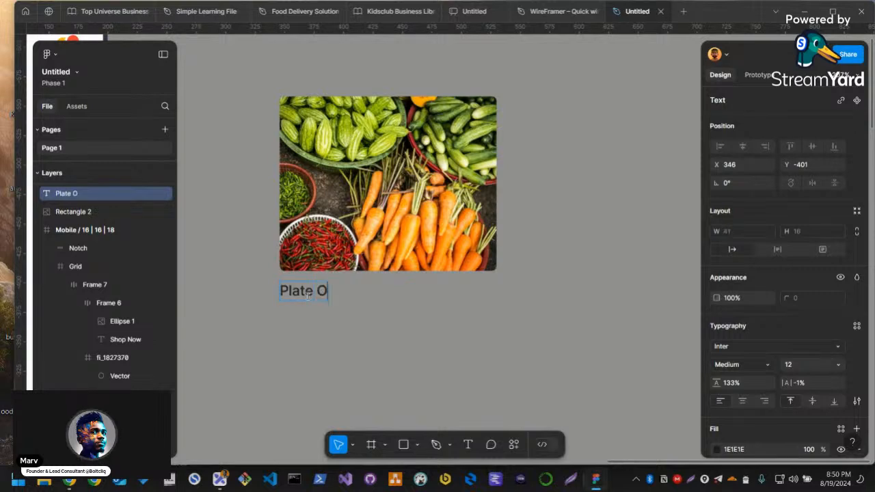
key(Escape)
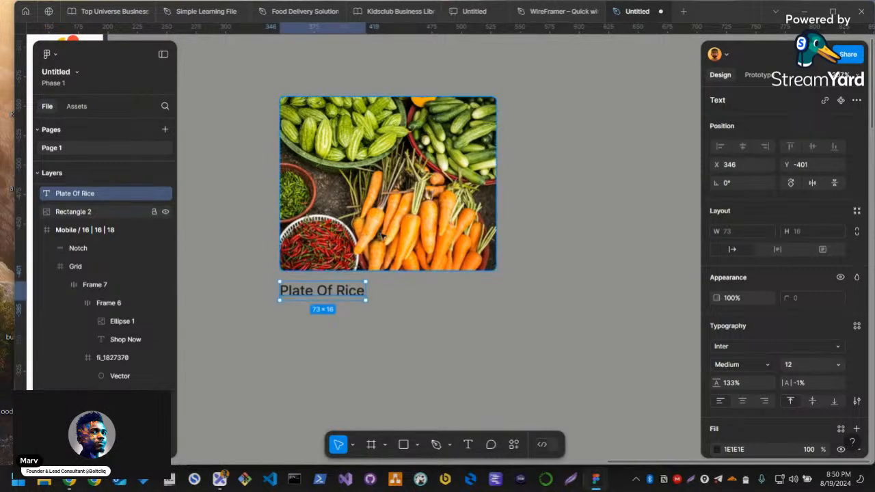
Duplicate the "Plate Of Rice" caption, place the copy to its right, and change its text to "$3,000"
click(373, 248)
click(359, 344)
click(315, 296)
key(ctrl+d)
drag(315, 298, 447, 295)
double_click(448, 294)
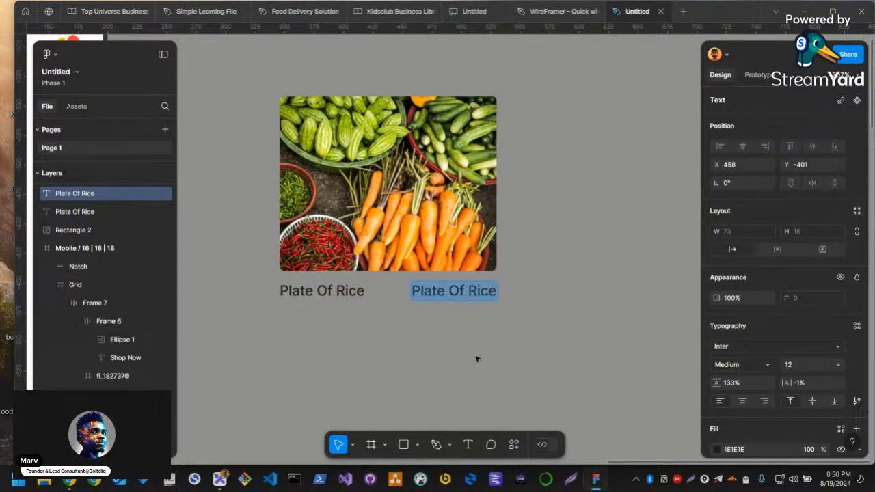
text(3000)
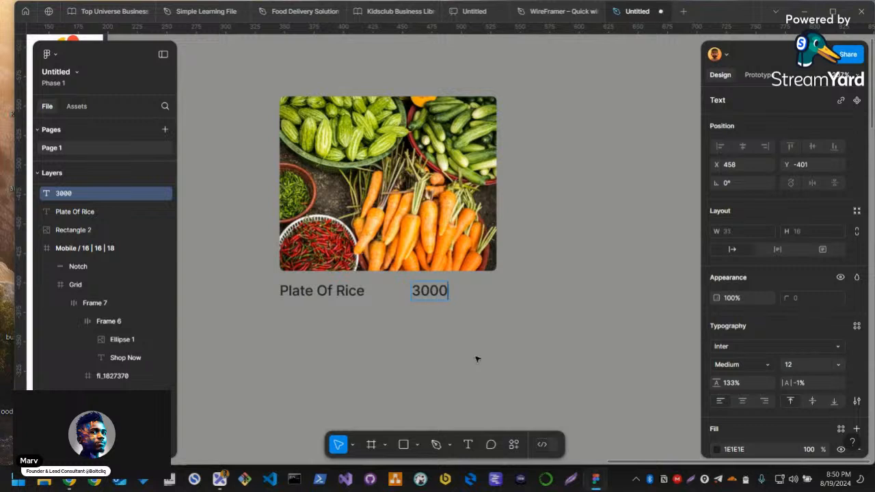
text(,)
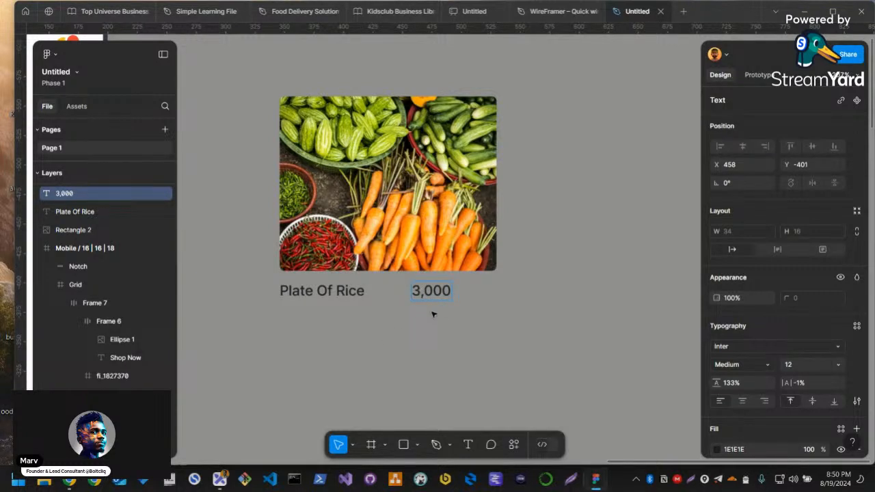
key(Home)
text($)
key(Escape)
Combine the product name and price in an auto layout frame and widen it to 184 px to match the photo
click(321, 290)
shift+click(451, 291)
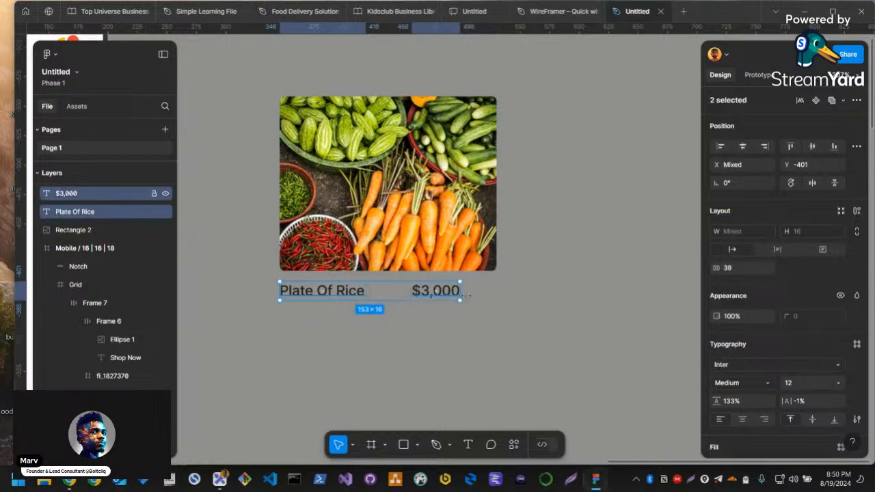
key(shift+a)
drag(460, 290, 495, 286)
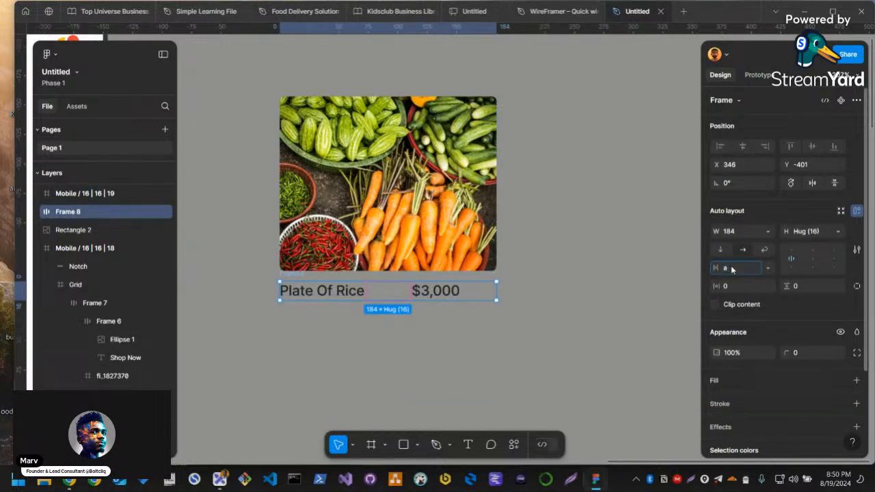
Set the spacing between the product name and price to Auto so they sit at opposite ends of the row
key(Return)
click(398, 318)
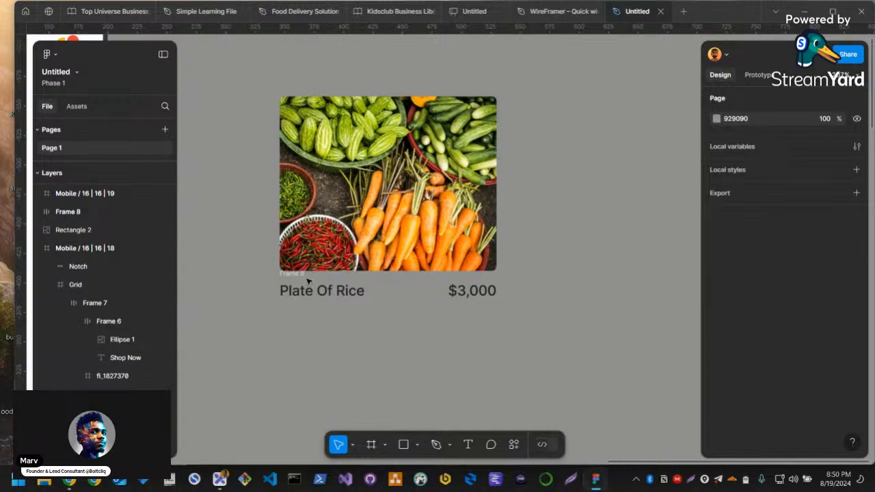
click(306, 286)
scroll(416, 307, up, 2)
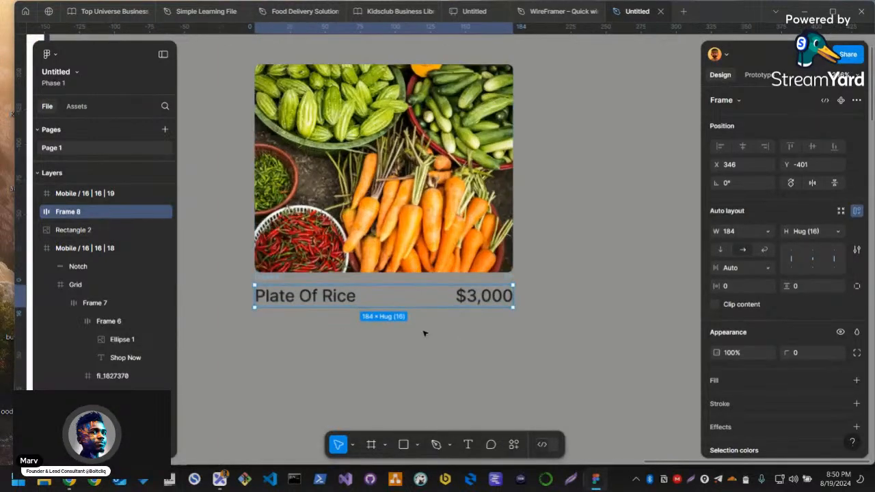
click(503, 298)
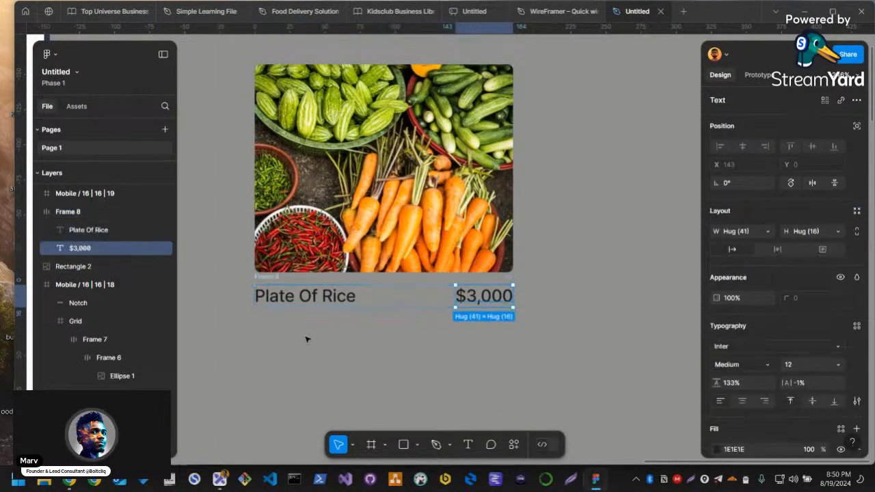
click(349, 317)
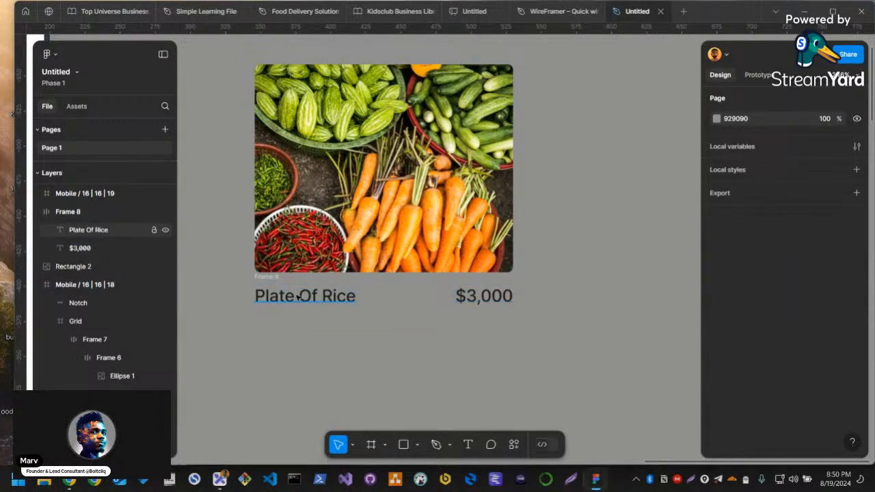
Combine the photo and the name-and-price row in a vertical auto layout frame
click(339, 296)
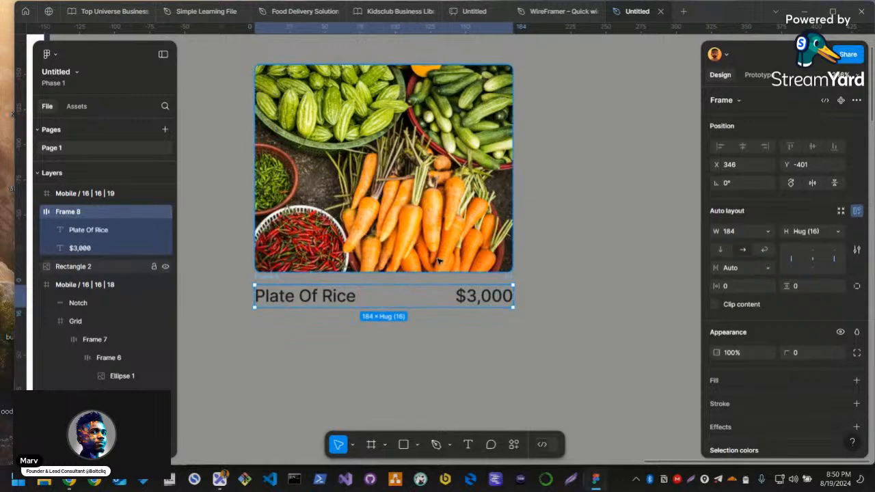
shift+click(333, 251)
key(shift+a)
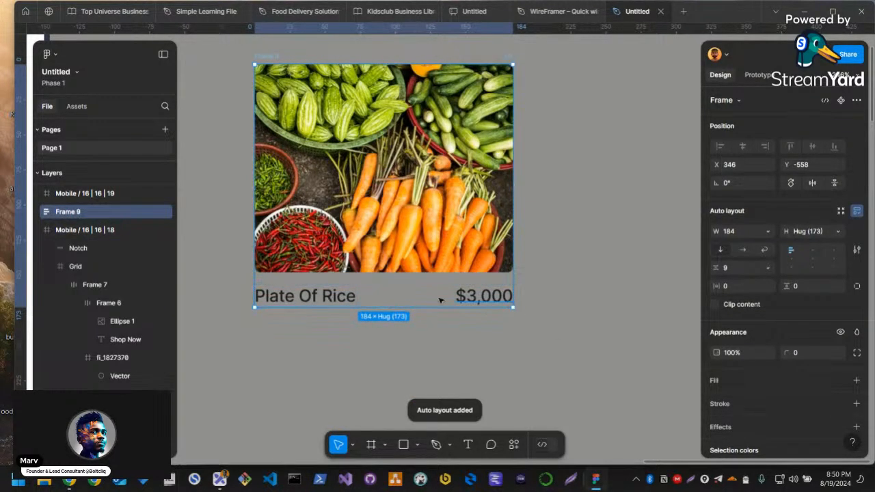
Set the "Plate Of Rice" caption's font weight to Semi Bold
double_click(349, 298)
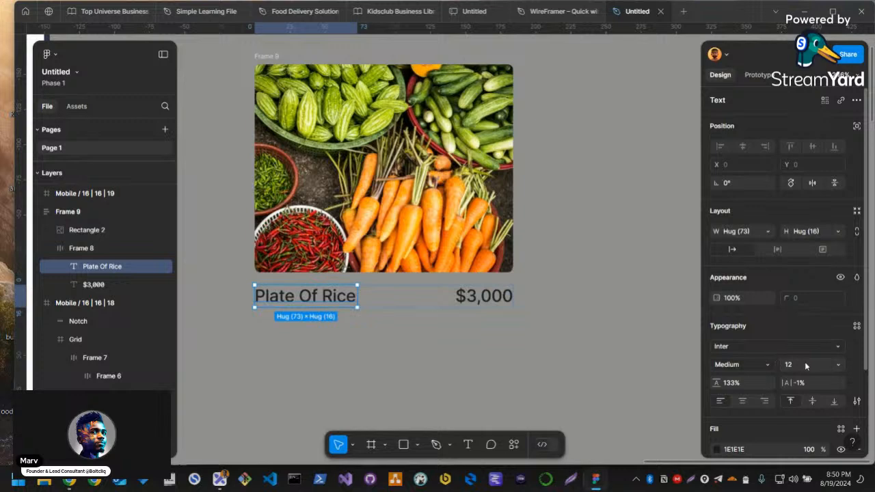
key(ctrl+b)
click(745, 364)
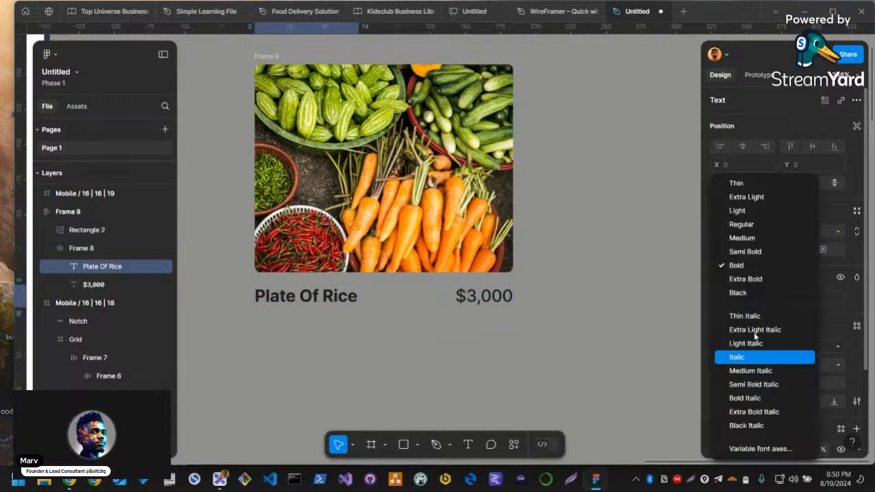
click(744, 251)
click(581, 287)
click(421, 298)
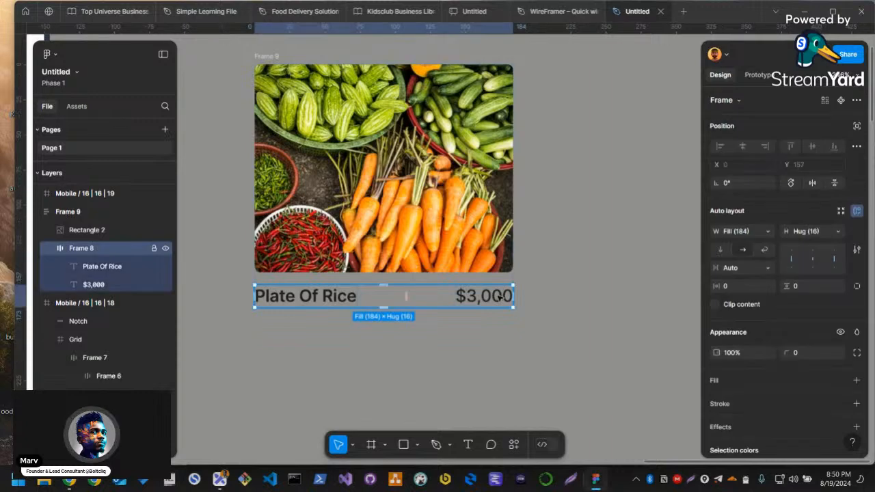
click(469, 300)
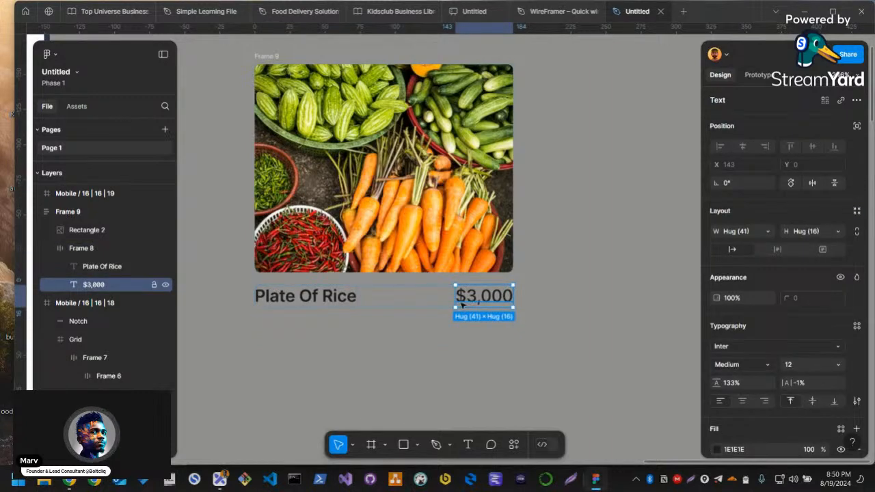
key(ctrl+d)
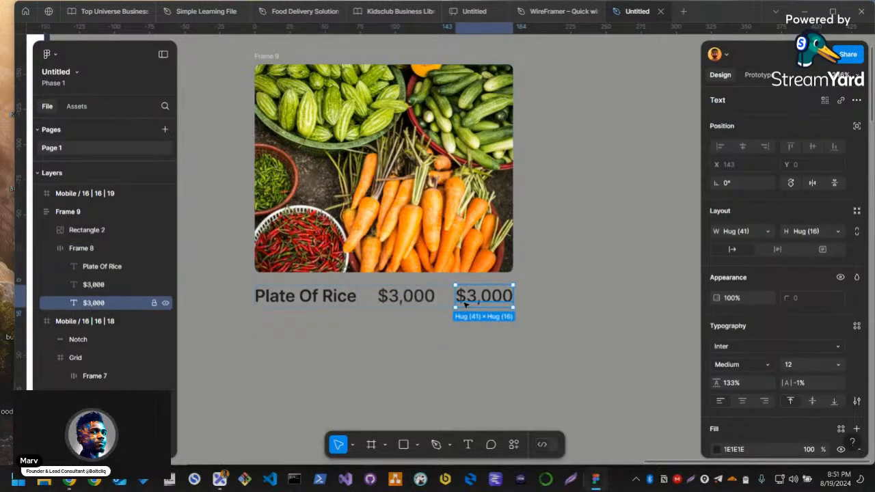
click(424, 300)
key(Delete)
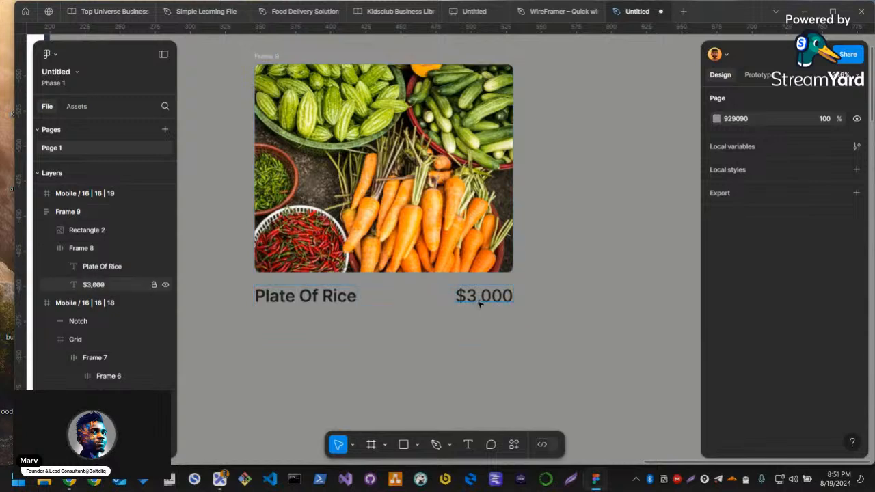
Place two copies of the $3,000 price side by side beneath the product name, outside the card frame
click(458, 300)
key(ctrl+d)
drag(459, 299, 275, 345)
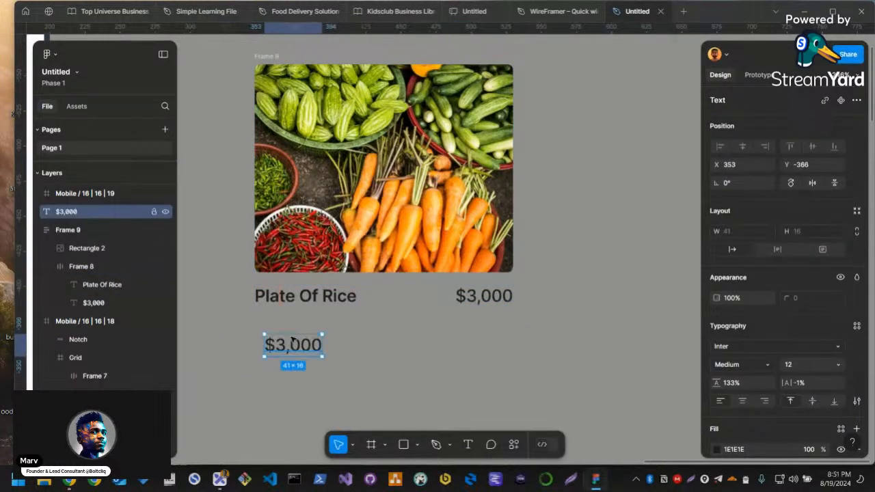
key(Delete)
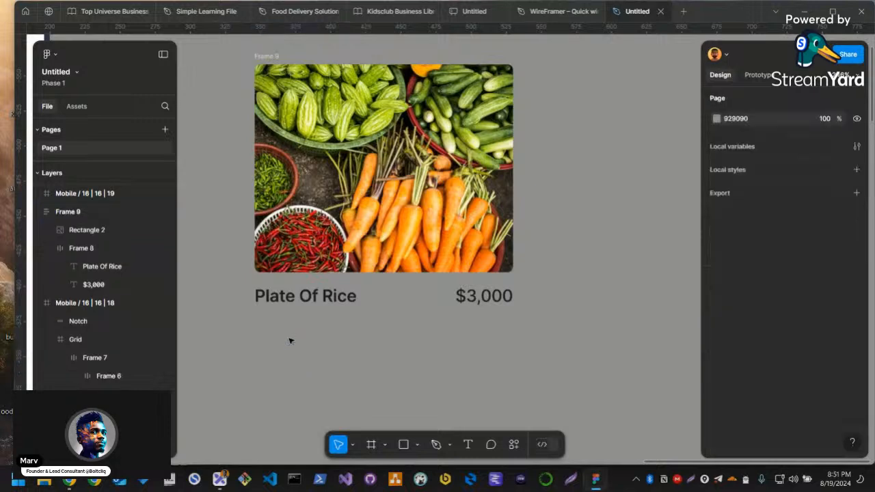
key(ctrl+z)
drag(284, 347, 345, 333)
Change the fill of the second $3,000 copy beneath the product name to red FF1504
scroll(762, 415, down, 2)
click(716, 394)
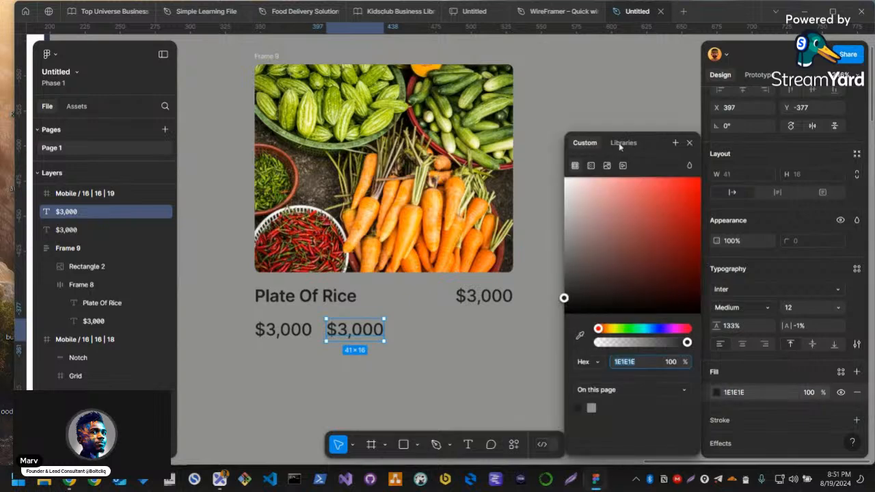
drag(603, 330, 600, 329)
drag(658, 202, 698, 177)
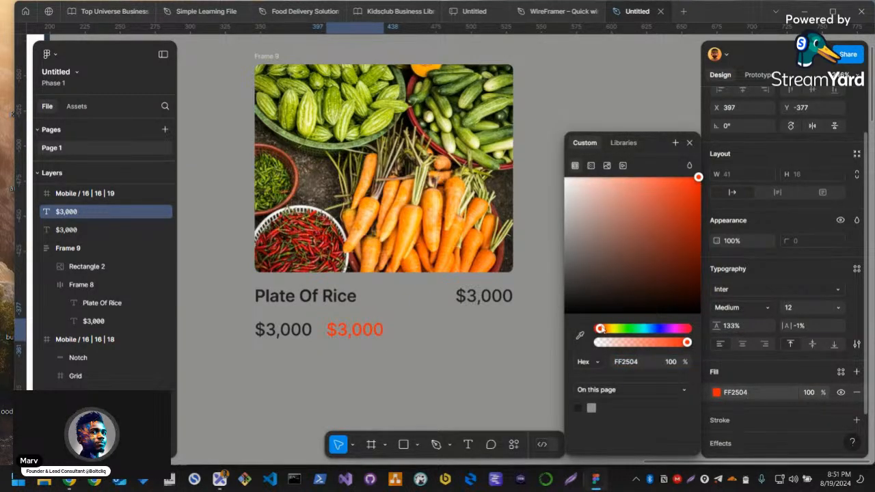
drag(600, 328, 598, 330)
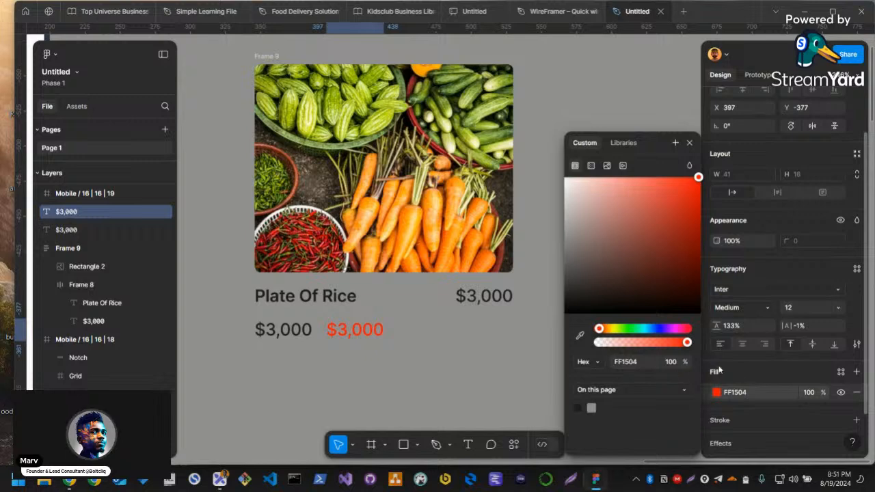
Apply a strikethrough decoration to the red $3,000 price
scroll(828, 214, down, 1)
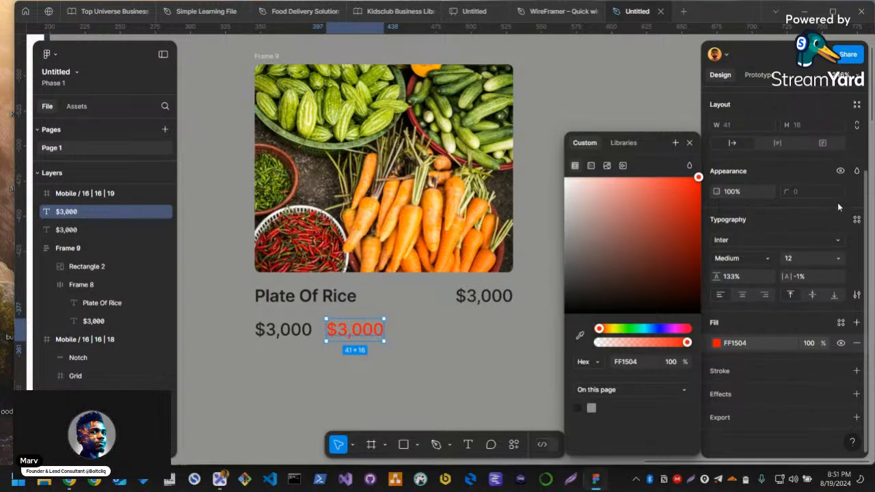
click(856, 294)
click(856, 295)
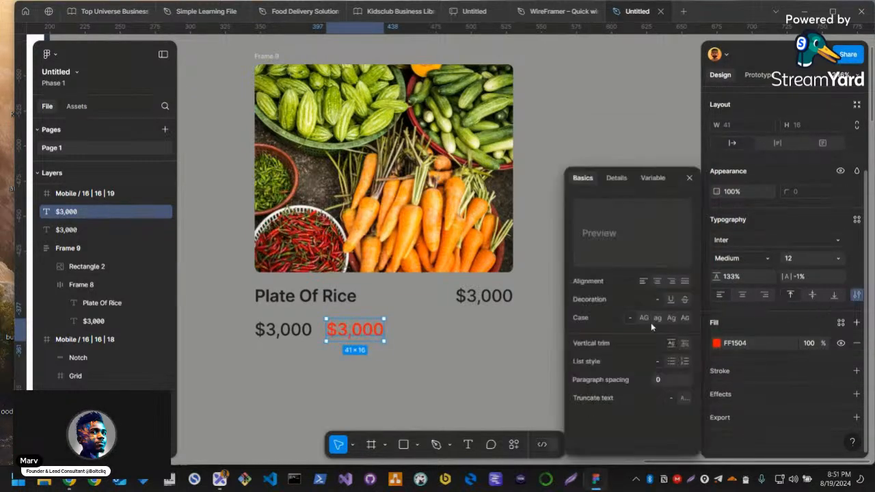
click(684, 300)
click(487, 330)
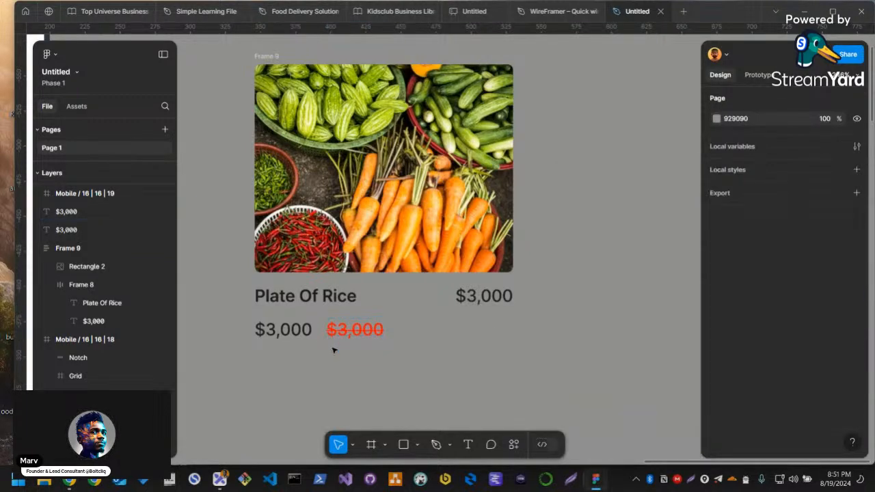
Change the black price beside the struck-through one to "$1,000"
double_click(295, 333)
click(276, 330)
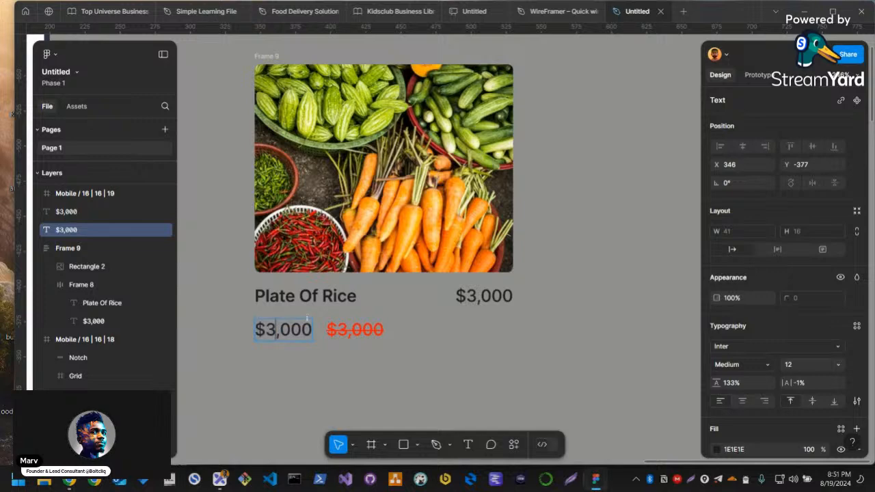
key(BackSpace)
text(1)
click(326, 360)
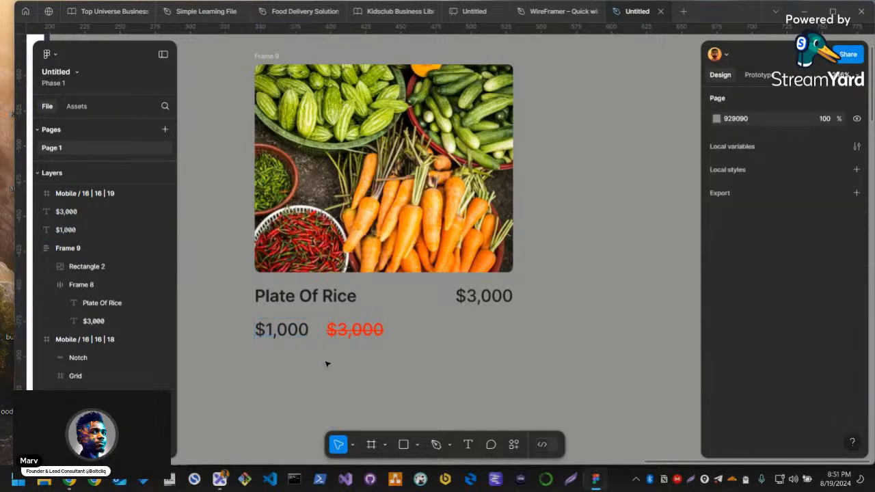
Duplicate the struck-through red price, change the copy's text to "10% discount", and place it directly beneath the $1,000 price
drag(367, 335, 478, 334)
key(ctrl+d)
double_click(478, 334)
text(10% discount)
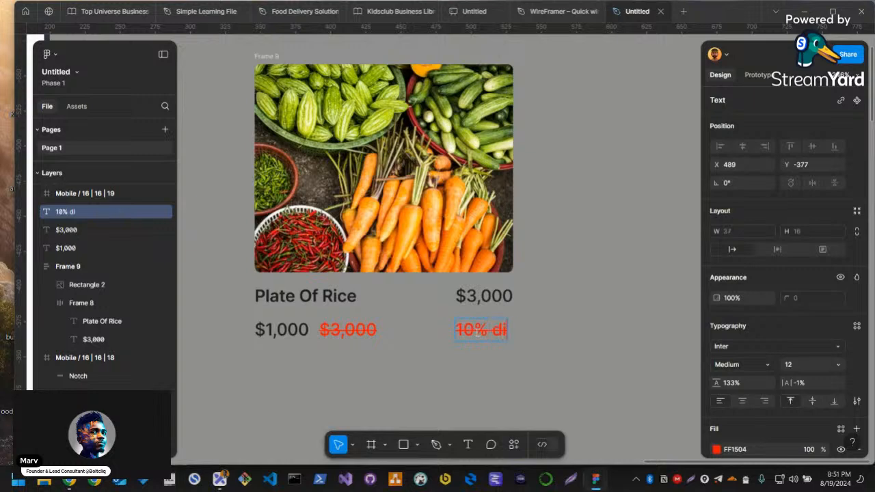
key(Escape)
drag(537, 334, 312, 365)
Set the "10% discount" label's font size to 8 and its weight to Light
click(794, 366)
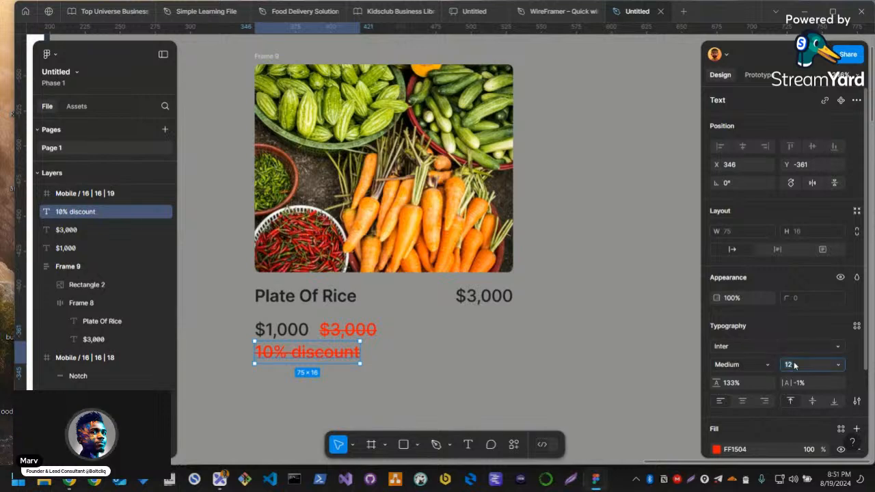
text(8)
key(Return)
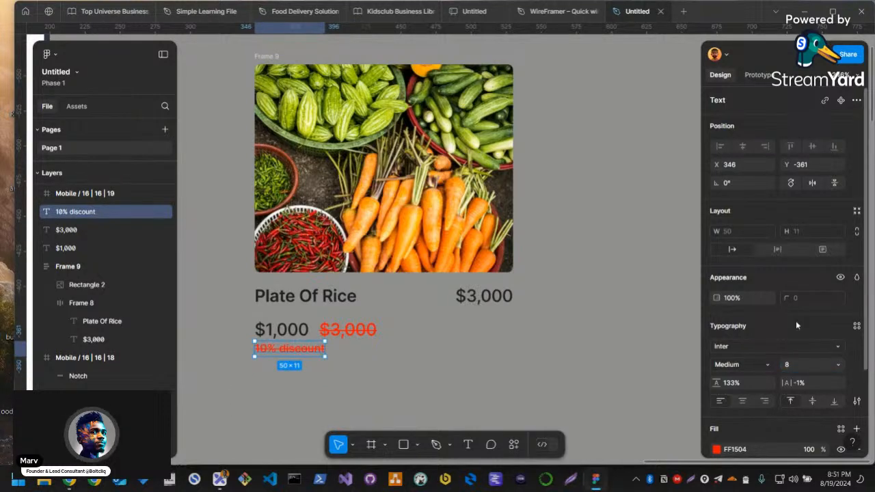
click(757, 360)
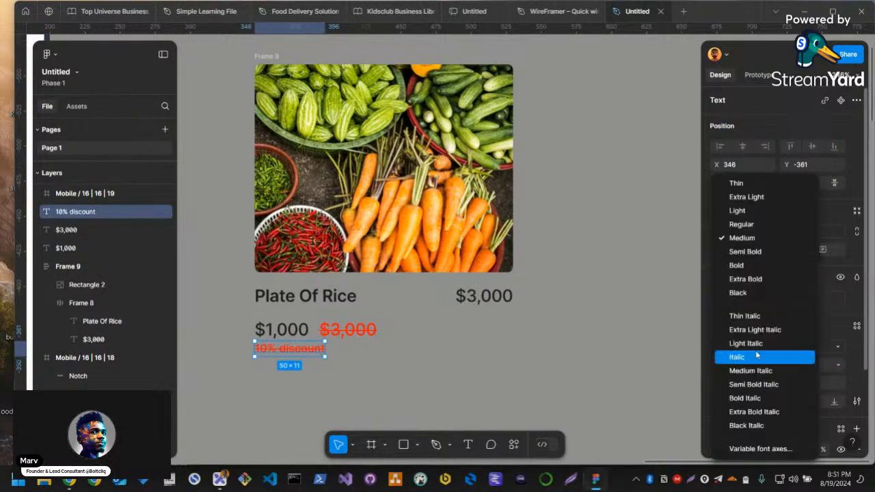
click(746, 212)
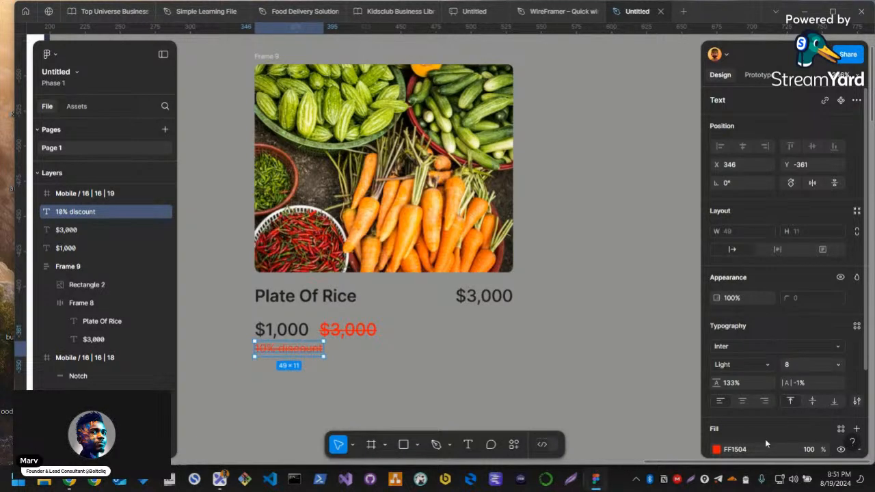
Remove the strikethrough from the "10% discount" label and change its fill to a muted dark green
click(856, 401)
click(657, 299)
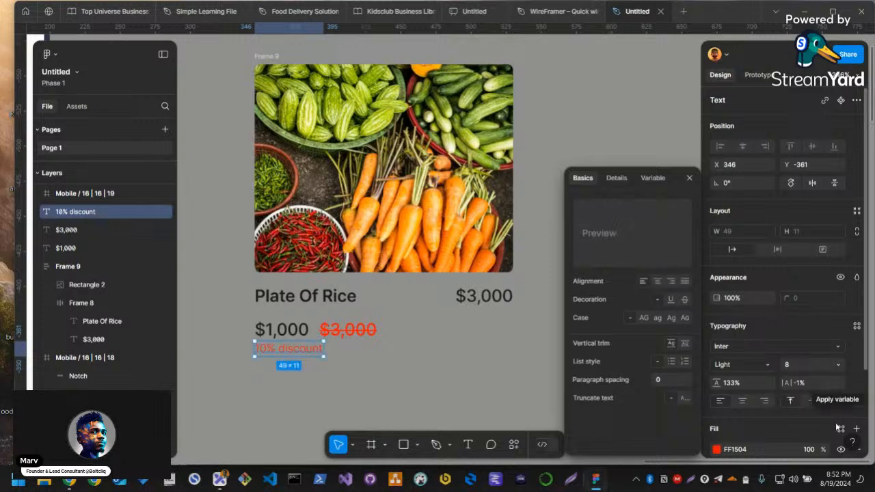
click(716, 449)
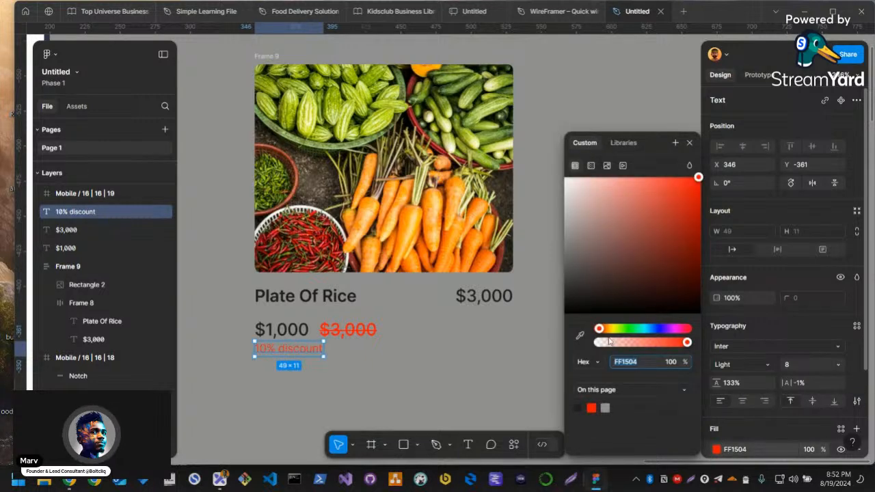
click(630, 330)
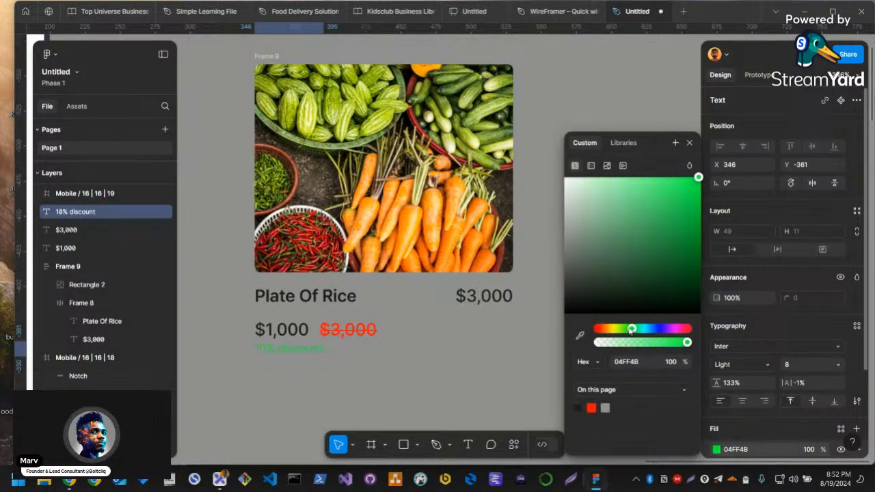
drag(668, 191, 656, 230)
click(532, 350)
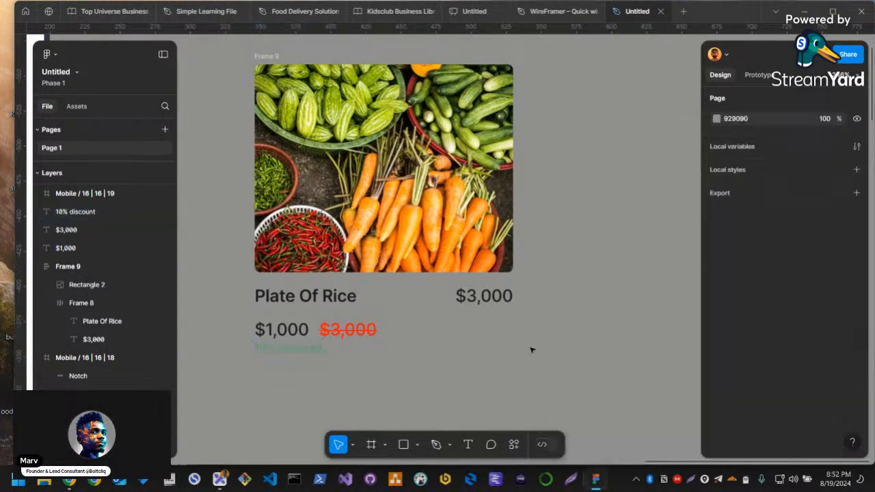
Combine the $1,000 price and the struck-through $3,000 price in a horizontal auto layout frame
shift+click(296, 328)
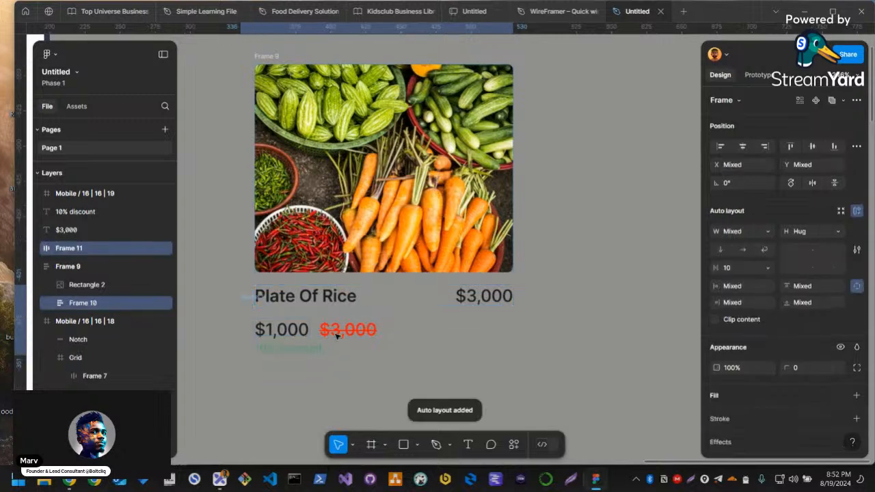
click(347, 330)
shift+click(286, 335)
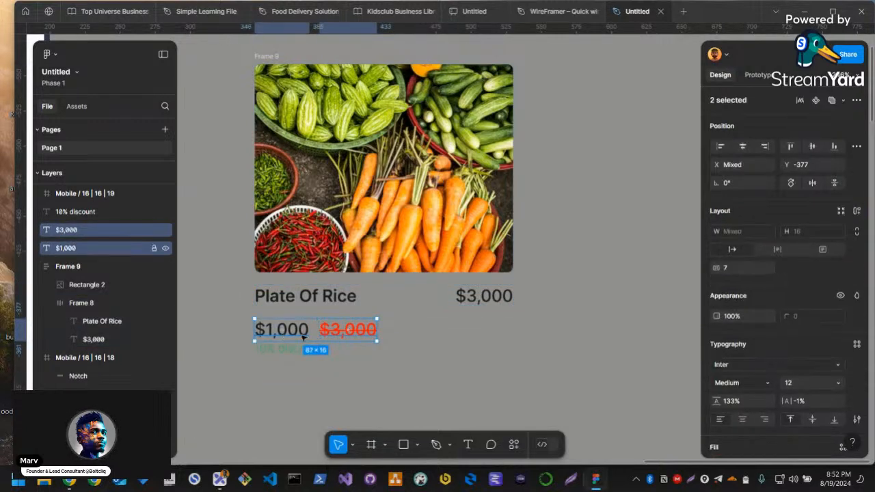
key(shift+a)
click(296, 350)
shift+click(295, 331)
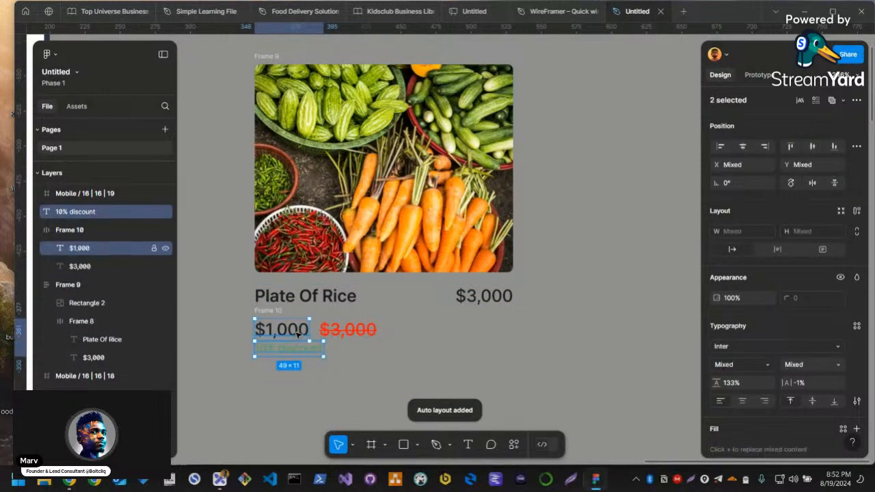
key(shift+a)
key(ctrl+z)
click(332, 354)
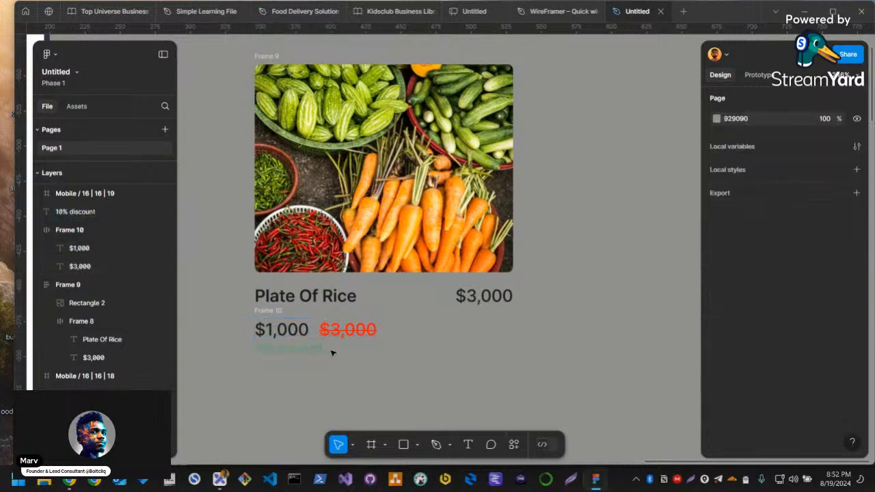
Wrap the $1,000 and struck-through $3,000 price row and the "10% discount" label in a vertical auto layout frame
click(331, 339)
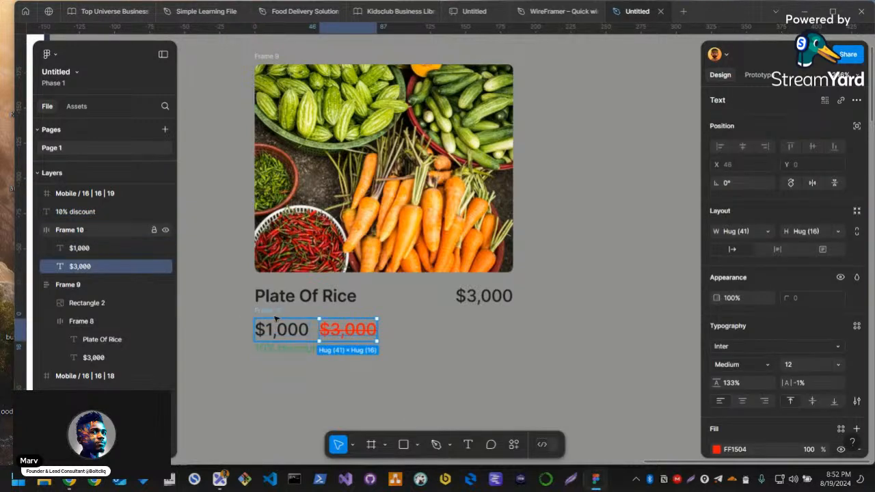
click(276, 310)
shift+click(282, 350)
key(shift+a)
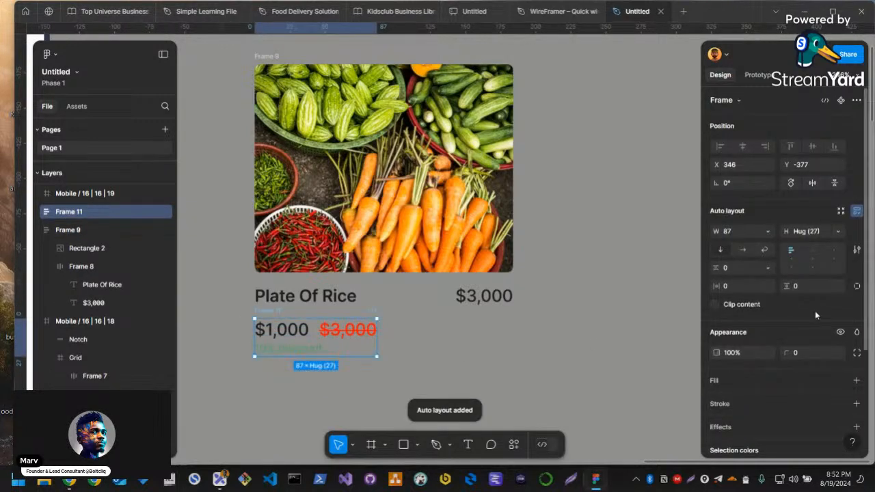
Try to wrap the Plate Of Rice title row and the price and discount block together in auto layout
shift+click(292, 306)
key(shift+a)
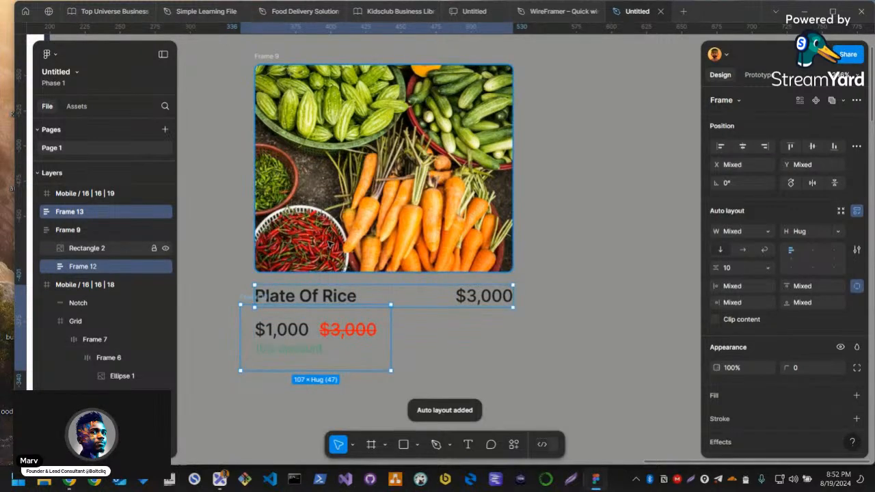
key(ctrl+z)
click(293, 308)
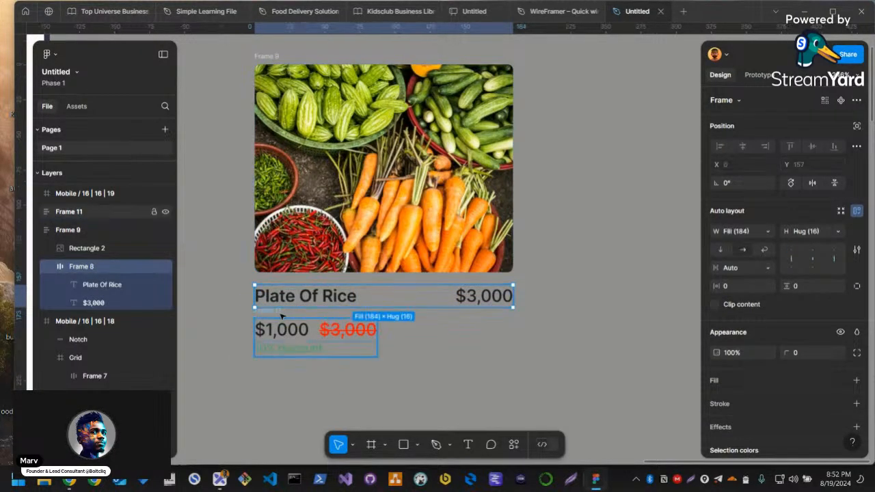
click(278, 312)
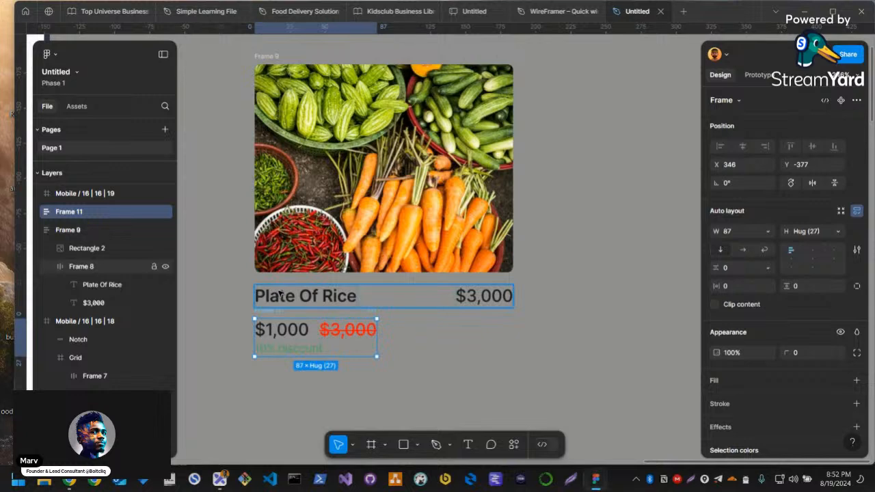
shift+click(279, 294)
key(shift+a)
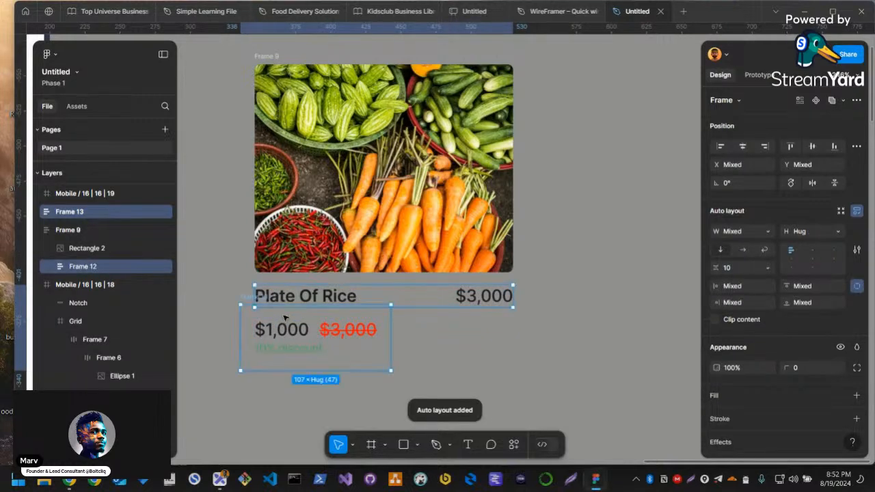
key(ctrl+z)
Wrap the vegetable photo and the Plate Of Rice title row in a nested auto layout frame
click(295, 264)
shift+click(298, 302)
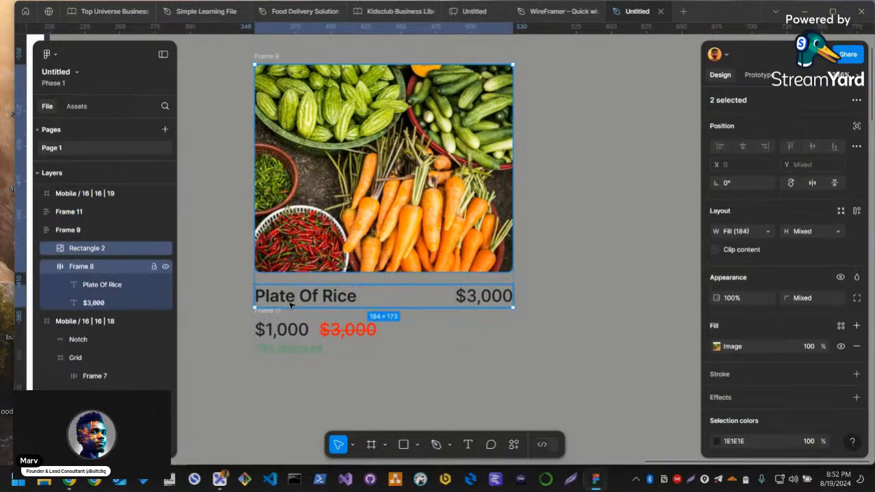
key(shift+a)
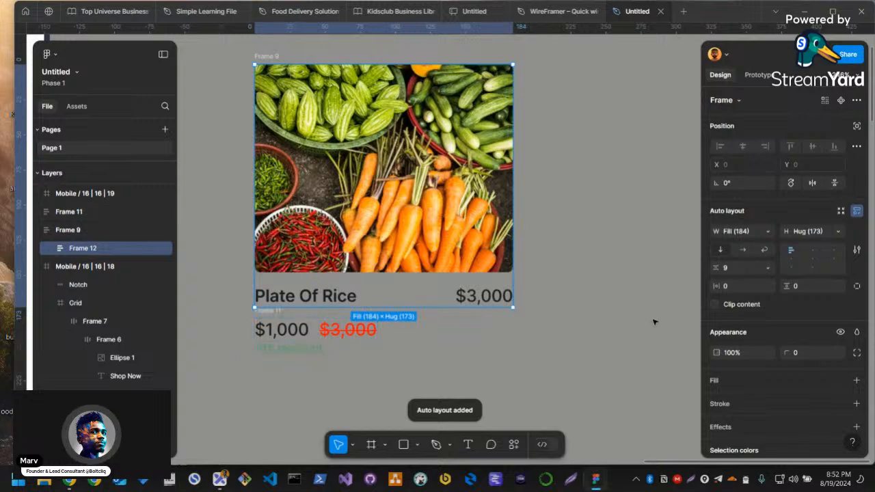
click(582, 336)
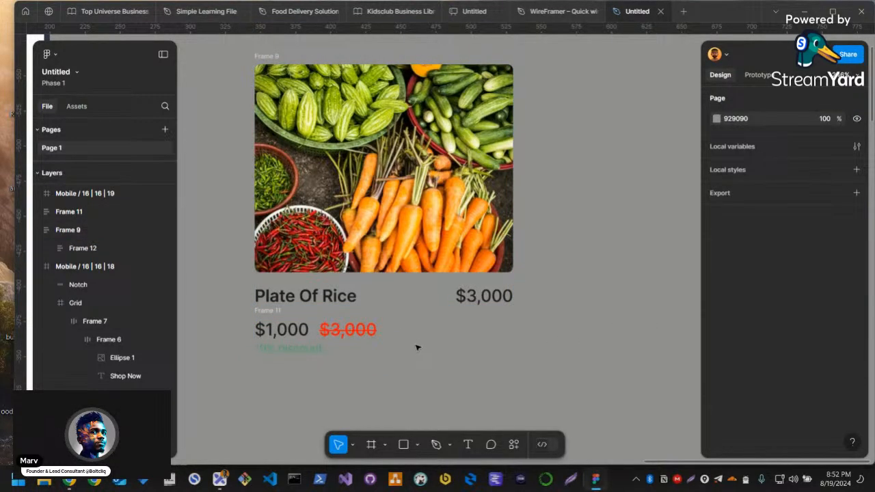
Draw a frame around all the card pieces and fit the photo and title block to its top edge at 204 wide
key(f)
drag(242, 46, 528, 386)
click(408, 214)
drag(392, 217, 378, 200)
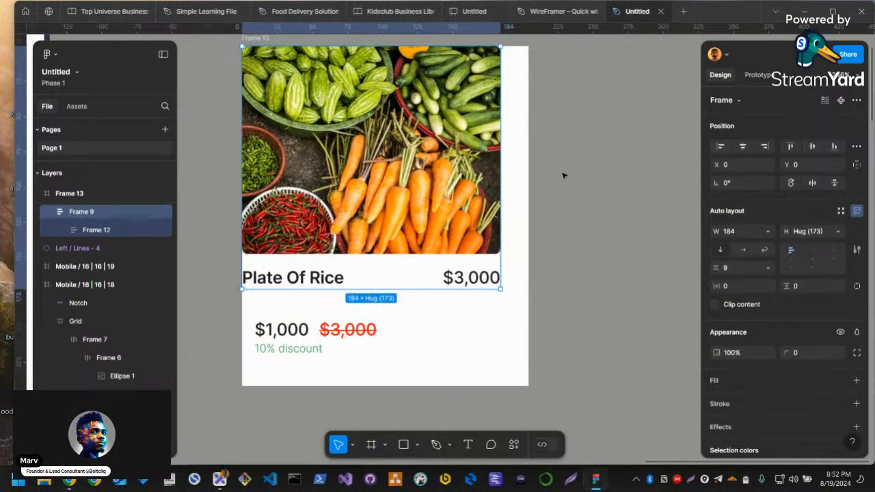
drag(500, 176, 526, 176)
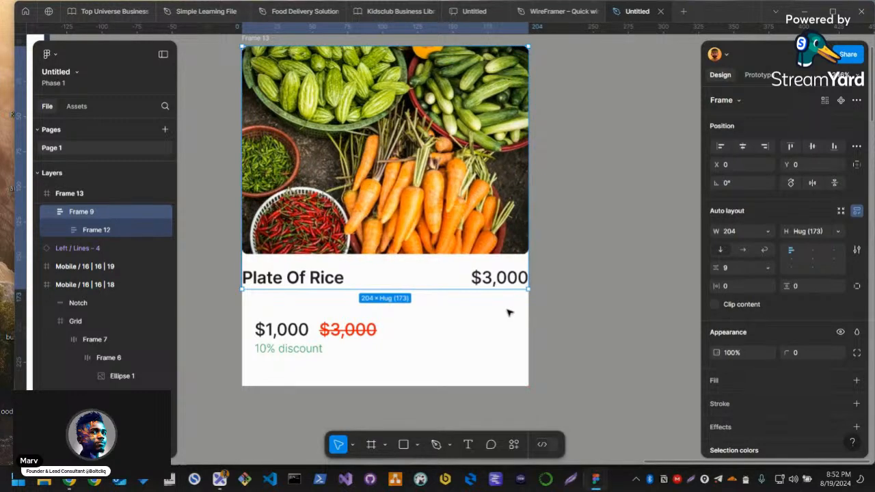
scroll(471, 306, up, 1)
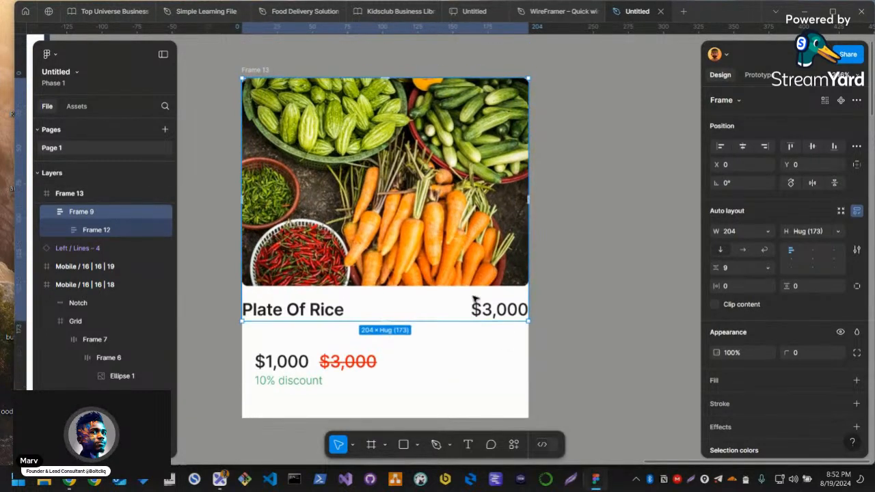
Ungroup the nested frame holding the photo and title row, and narrow the title row to 184
click(333, 311)
key(ctrl+shift+g)
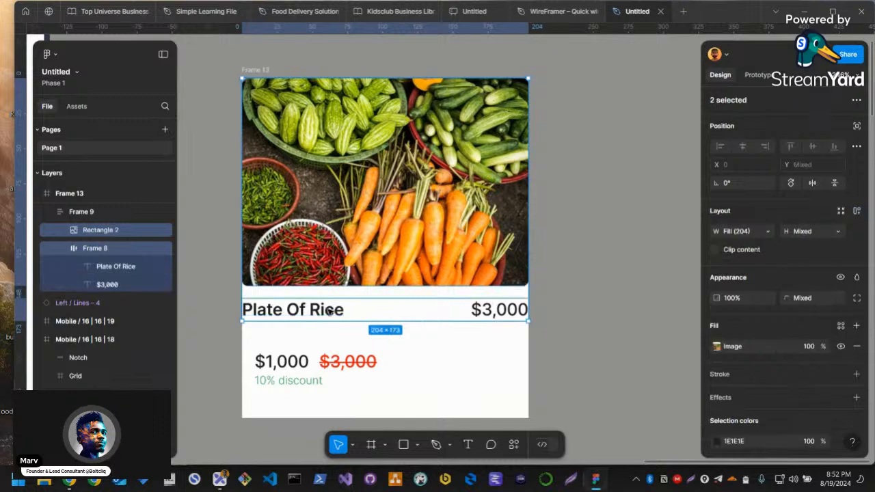
click(328, 311)
drag(528, 311, 500, 312)
drag(325, 310, 338, 333)
Ungroup the price and discount block and move the price row up beneath the Plate Of Rice title
click(300, 368)
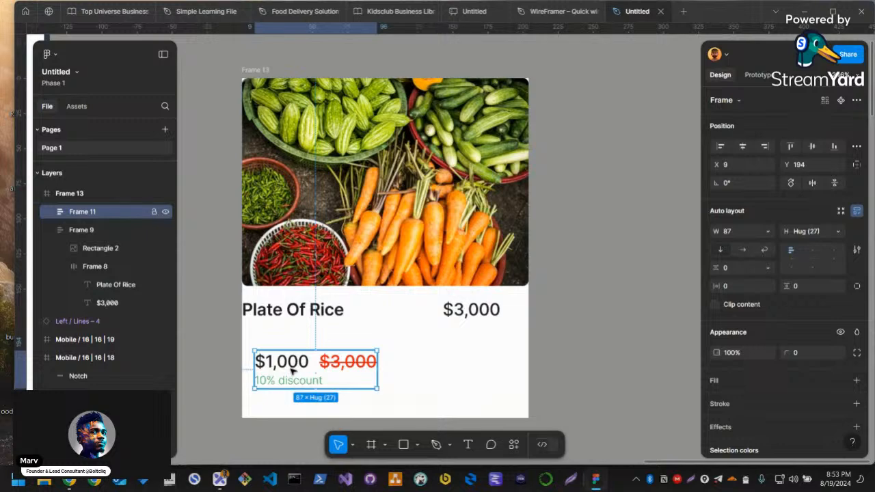
key(Delete)
click(287, 344)
key(ctrl+z)
click(425, 365)
drag(277, 365, 273, 345)
Ungroup the photo and title block and move the title row directly above the price row, aligned with its left edge
click(262, 312)
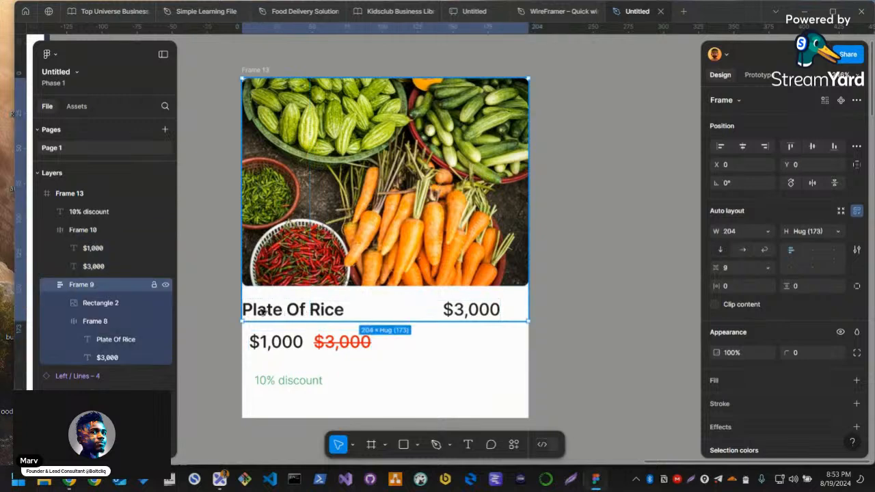
key(ctrl+shift+g)
click(287, 311)
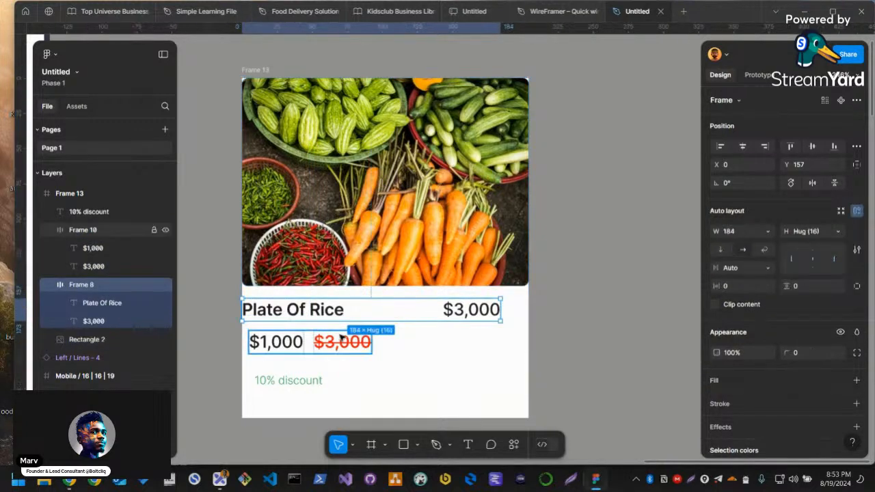
drag(285, 321, 295, 341)
Wrap the title and price rows in vertical auto layout, and combine that frame with the "10% discount" label in another
key(shift+a)
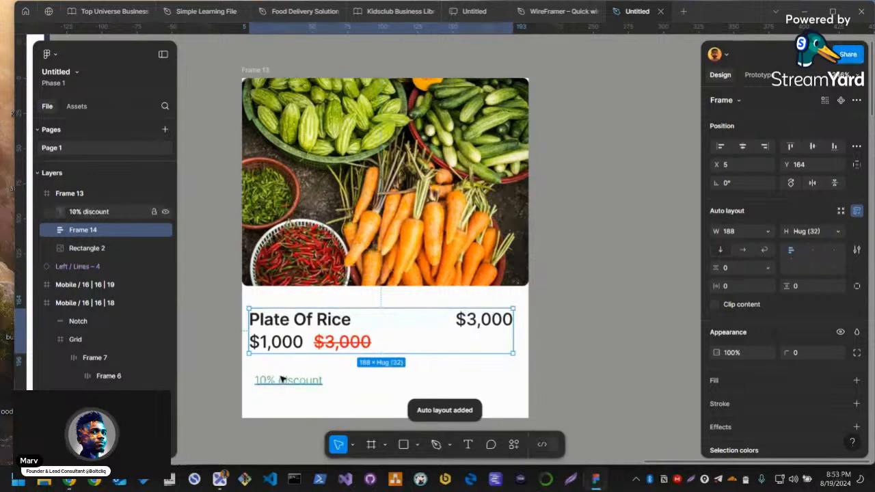
shift+click(281, 380)
key(shift+a)
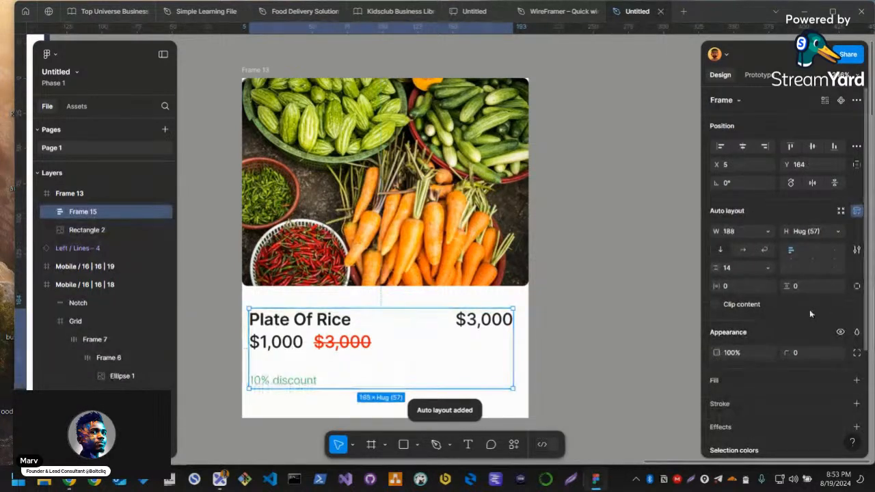
Set the horizontal padding of the card's text frame to 20, and reduce it to 16
click(734, 287)
text(20)
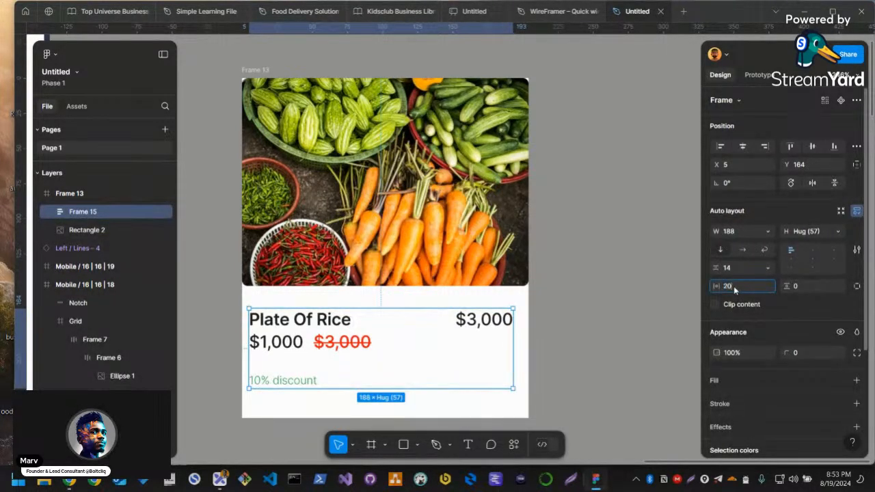
key(Return)
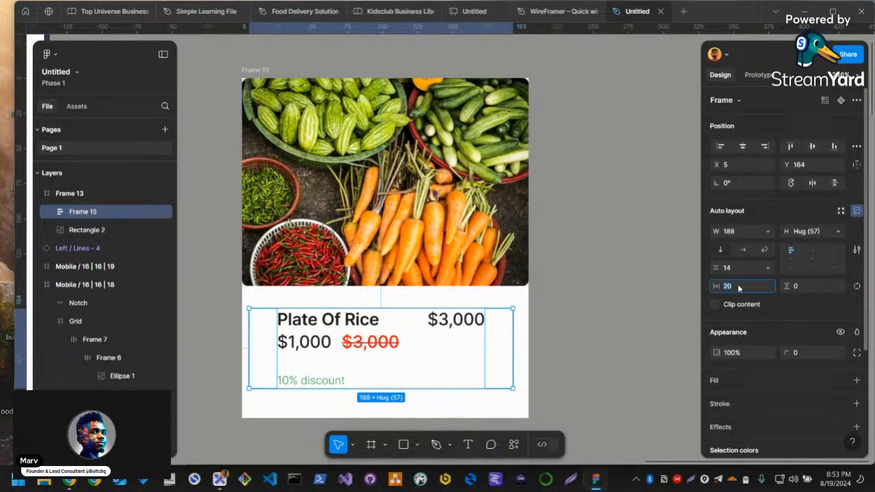
text(16)
key(Return)
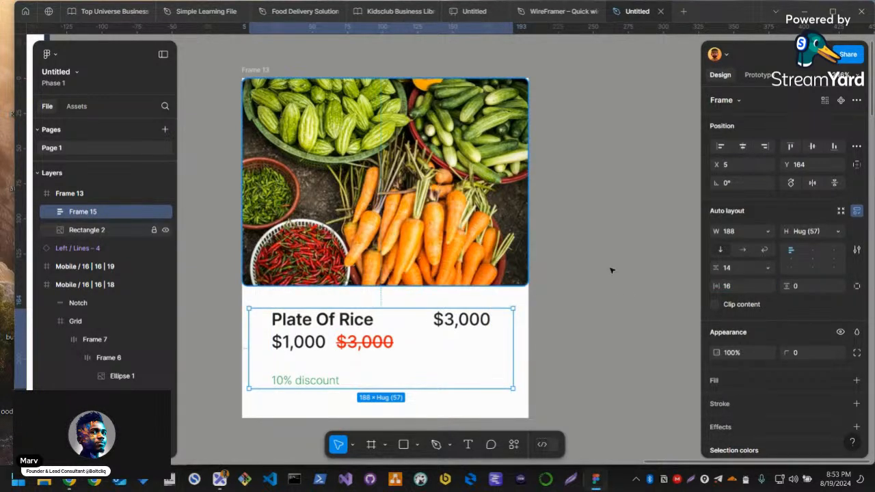
Move the text frame flush beneath the photo at X 0, Y 148 and resize it to 204 × 84
click(478, 255)
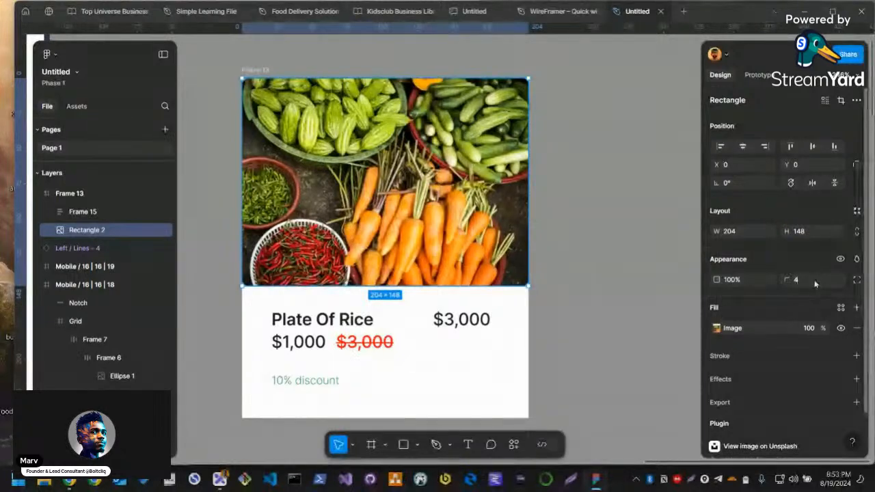
click(312, 320)
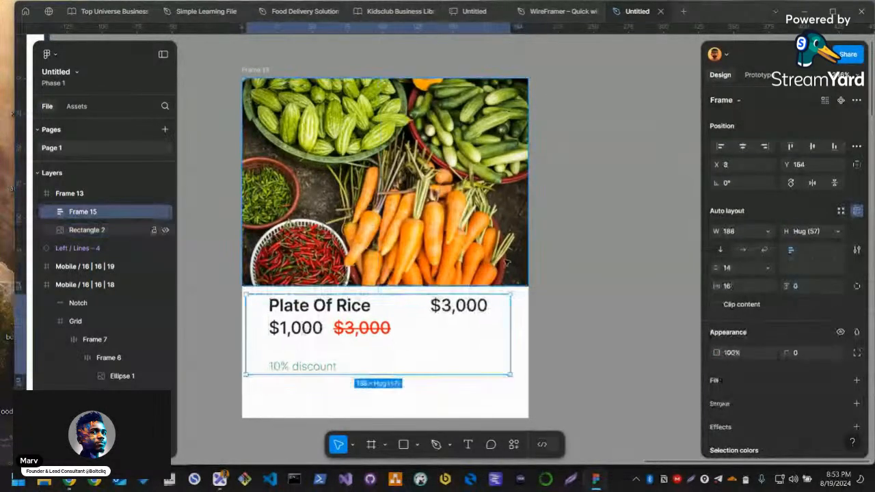
drag(309, 328, 297, 318)
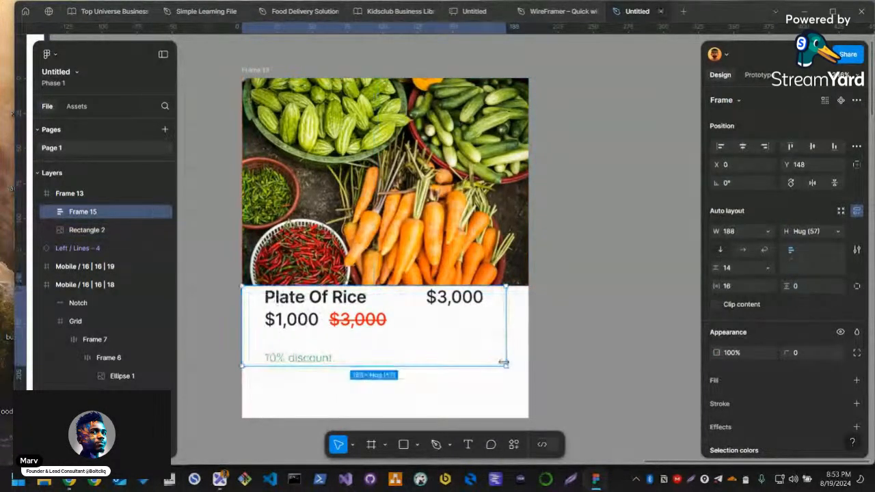
drag(506, 366, 524, 404)
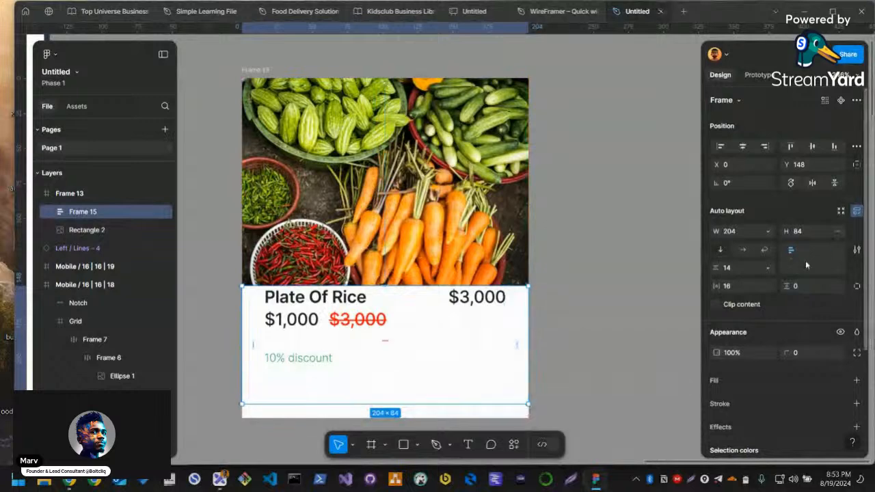
Set the text frame's vertical padding to 16
click(815, 286)
text(16)
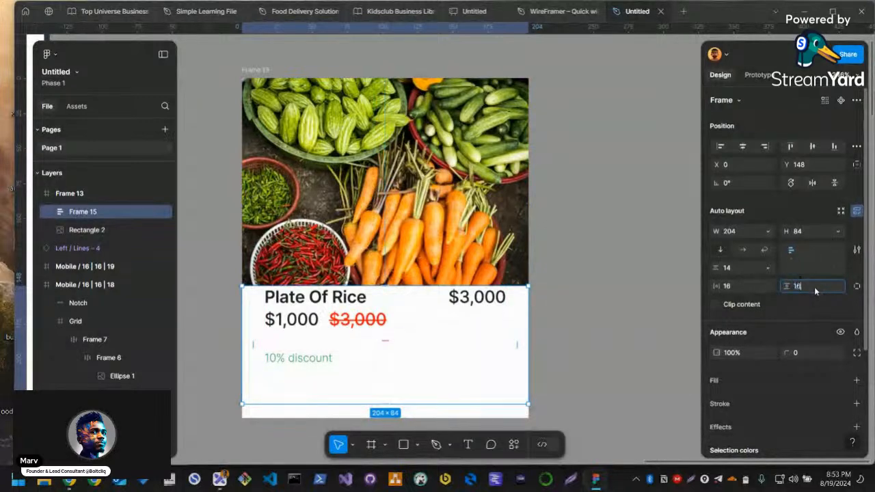
key(Return)
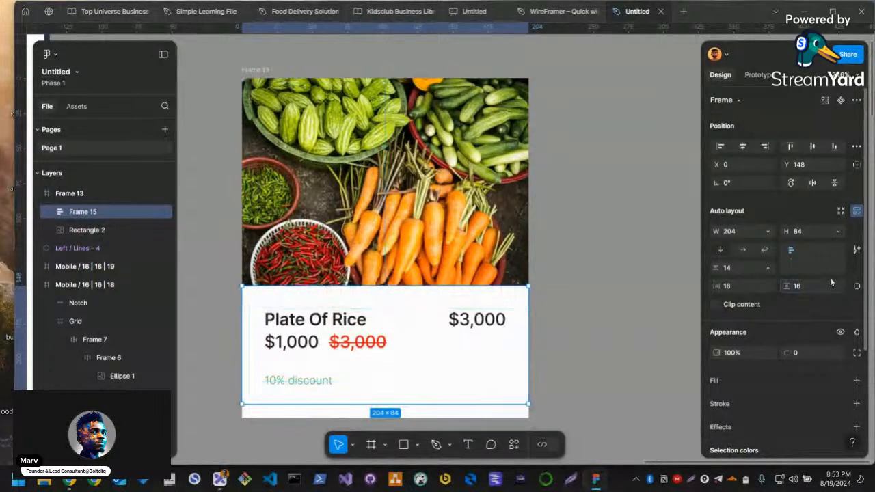
Set the text frame's vertical and horizontal padding to 8
click(817, 284)
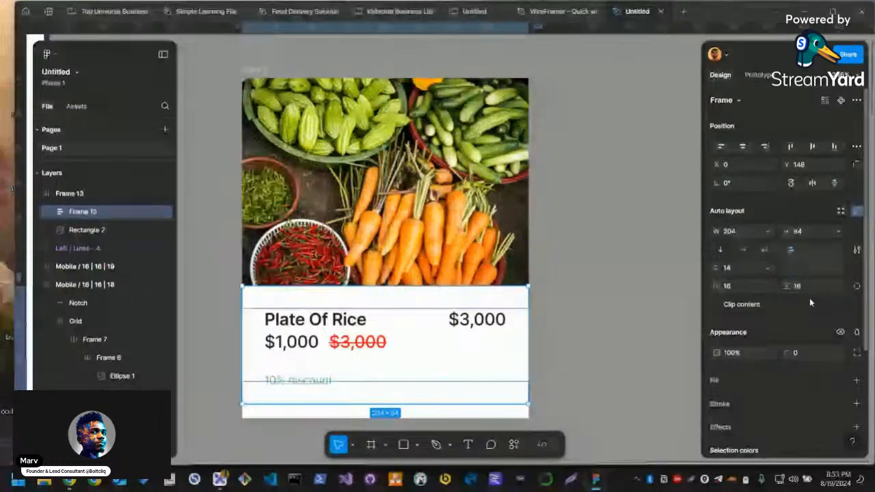
text(8)
key(Return)
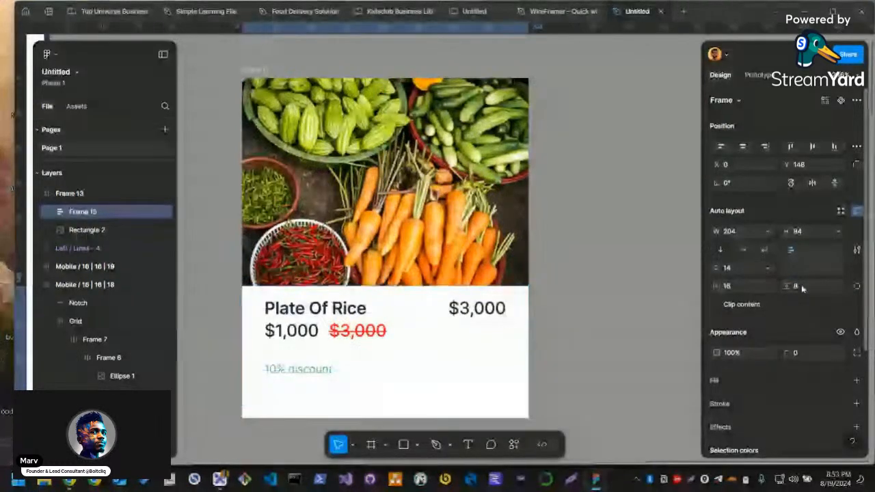
click(742, 286)
text(8)
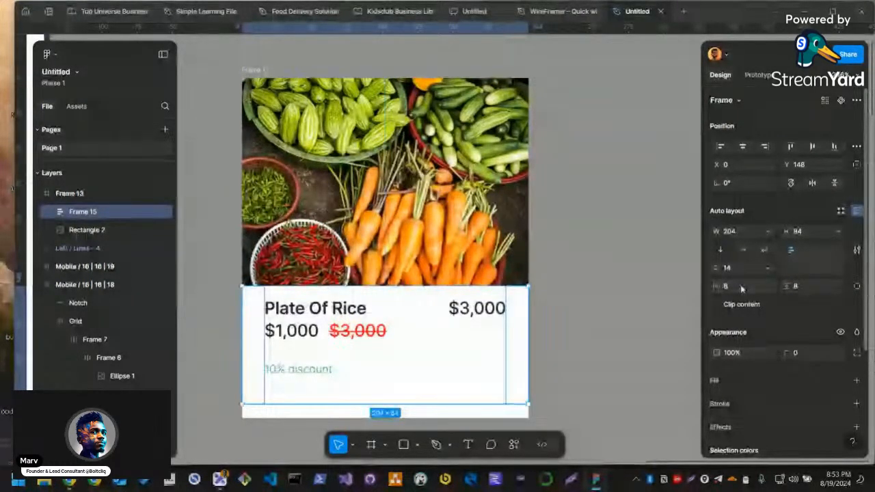
key(Return)
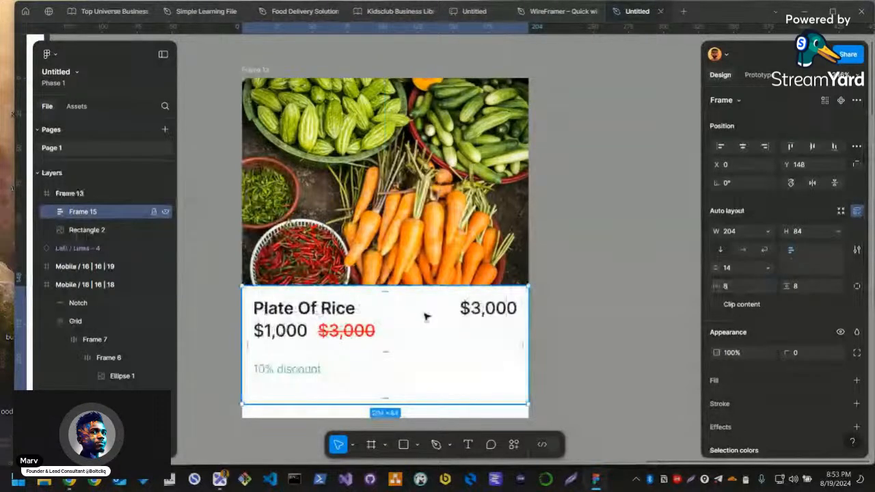
Replace the price beside "Plate Of Rice" with "Mama's Kitchen" and scale that text down to about 58 × 10
click(482, 313)
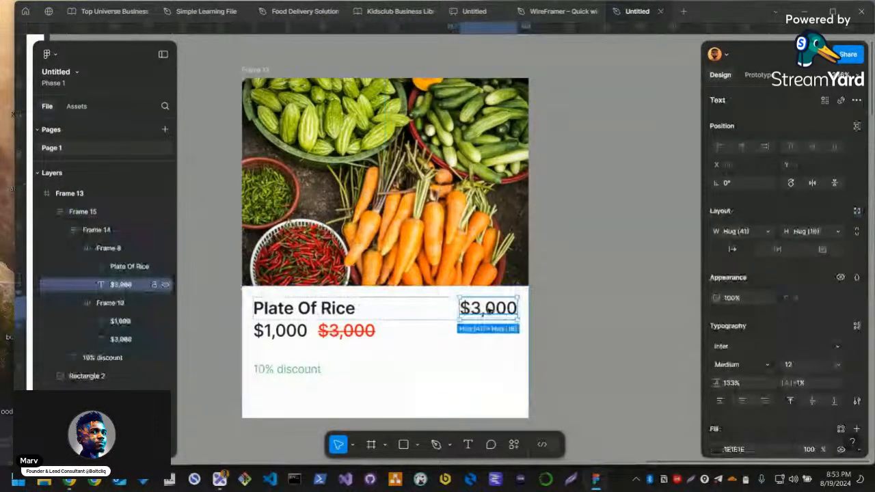
key(Return)
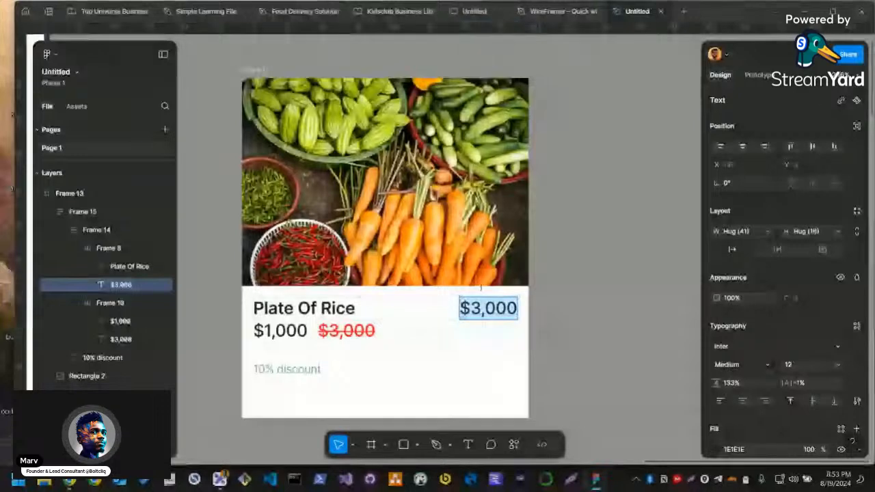
key(Escape)
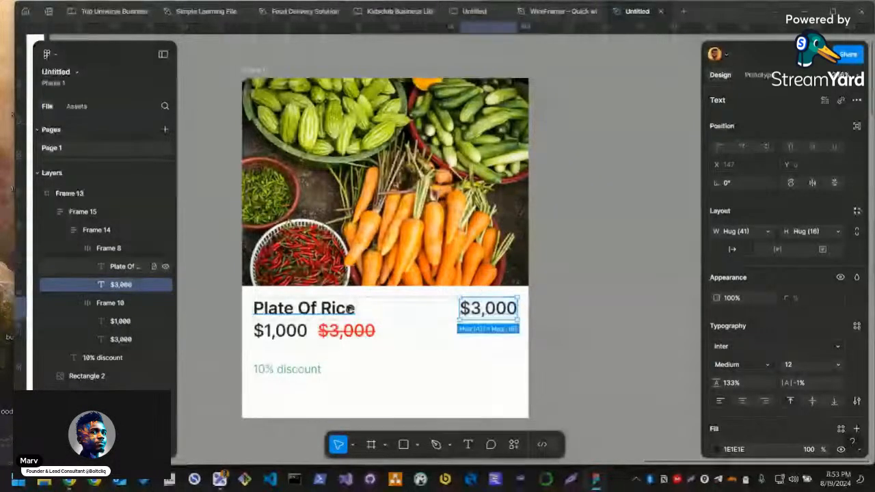
key(Return)
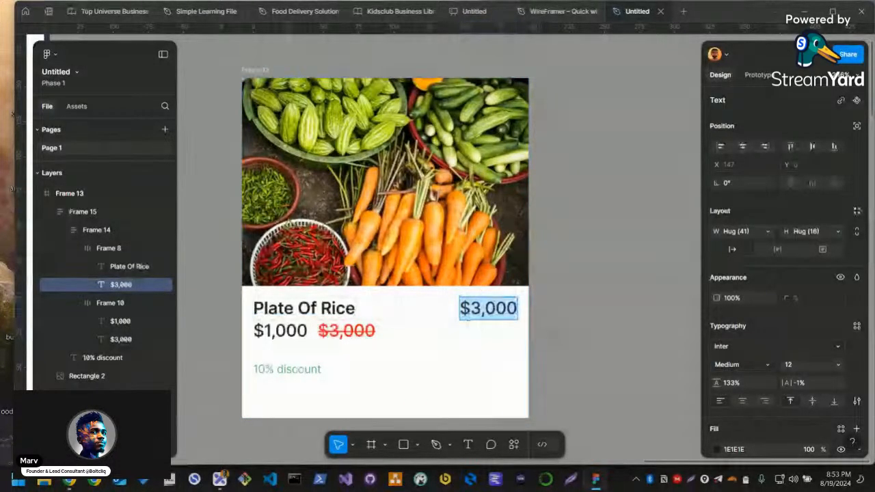
text(Mama's K)
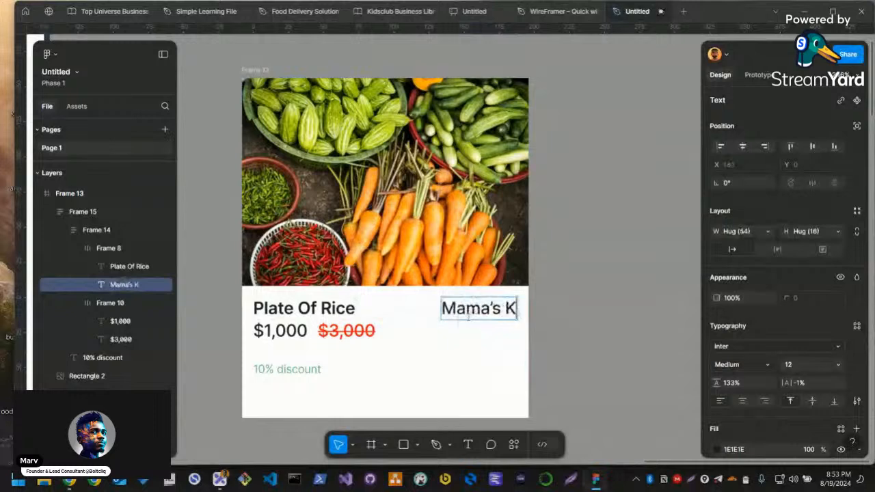
text(itchen)
key(Escape)
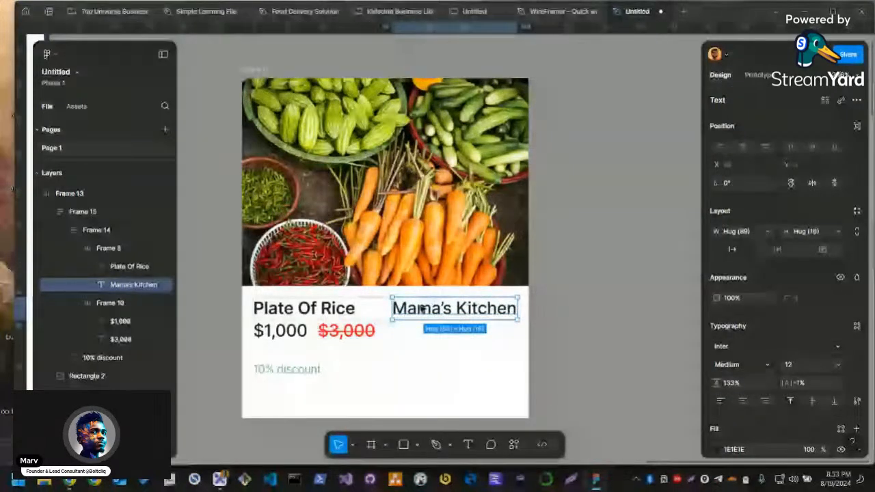
key(k)
drag(392, 308, 425, 306)
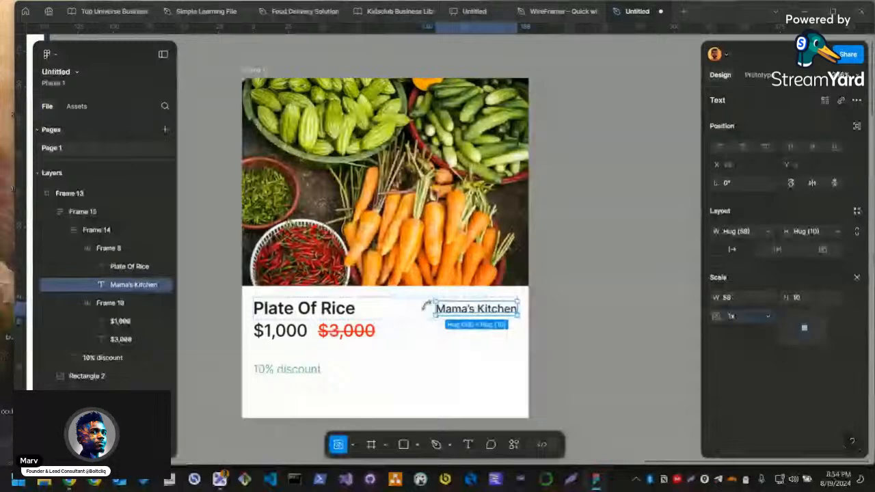
Set the font size of the "Plate Of Rice" title to 14
click(311, 308)
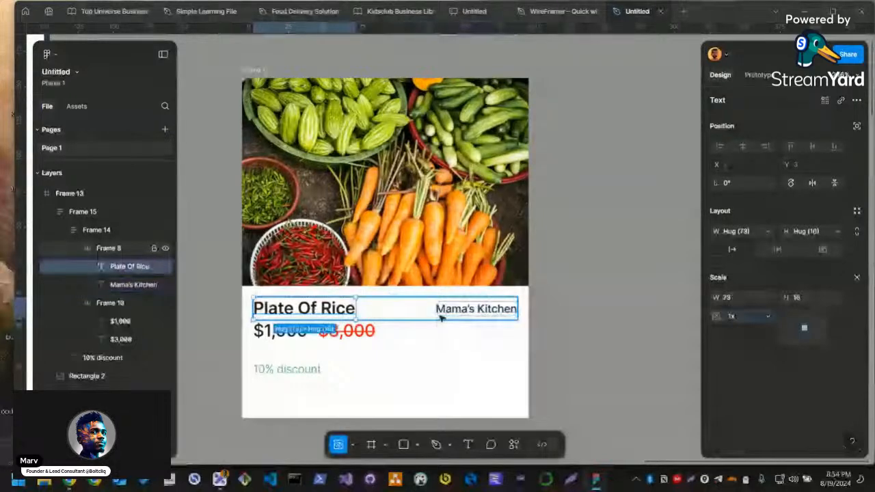
click(287, 334)
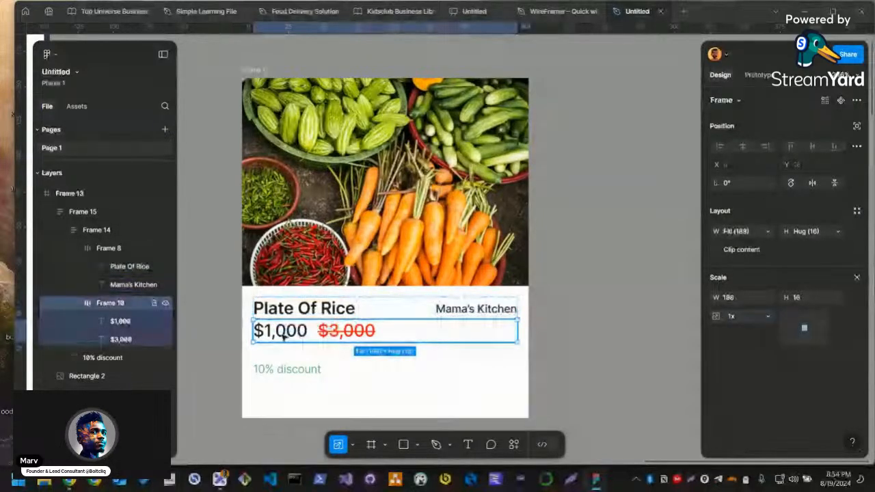
click(287, 332)
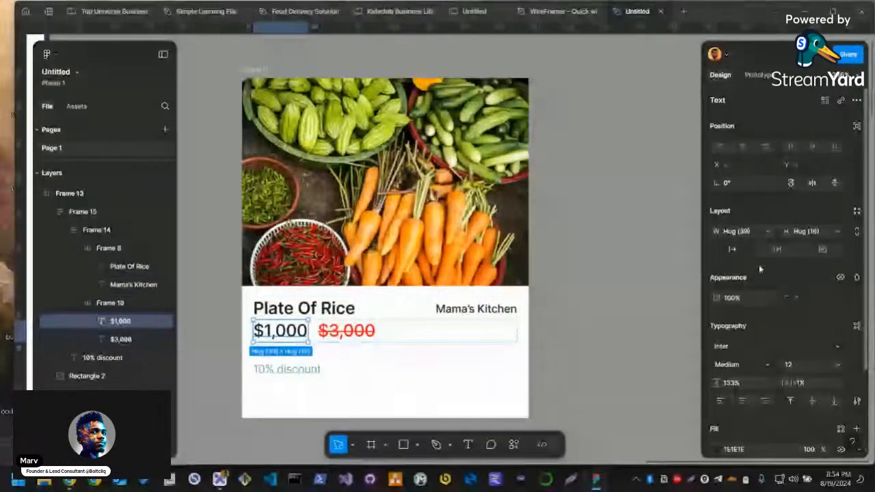
click(382, 315)
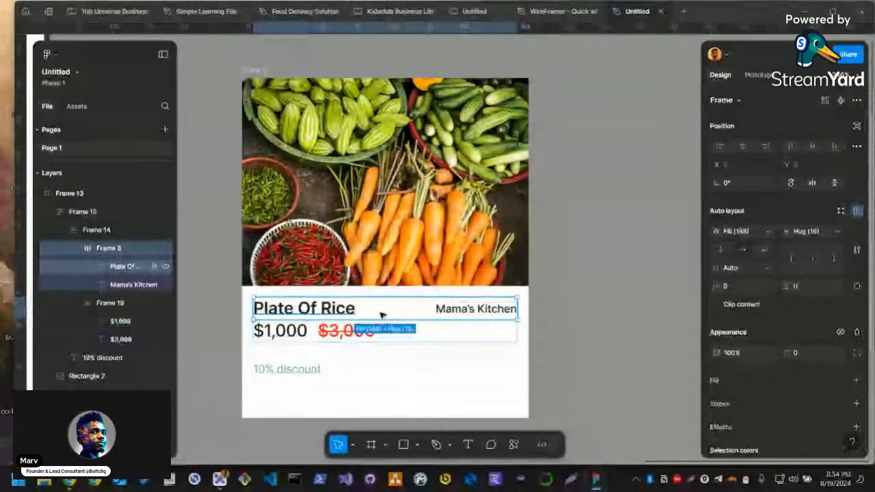
click(382, 315)
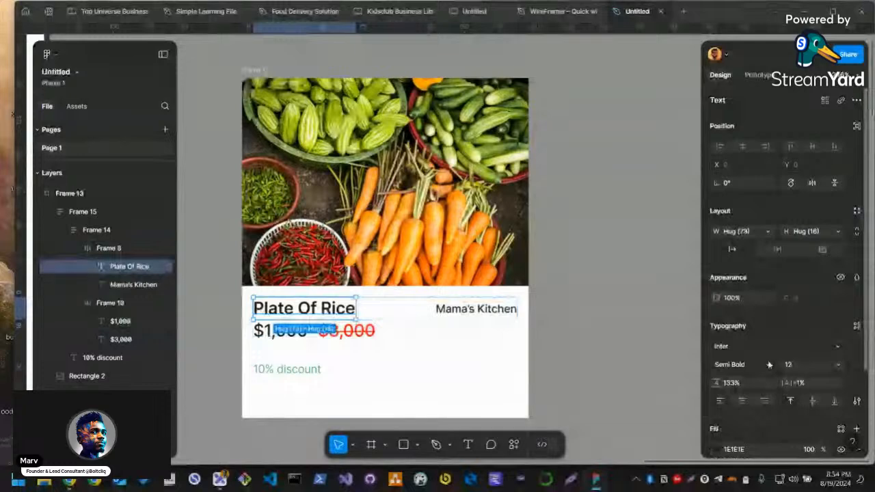
click(836, 365)
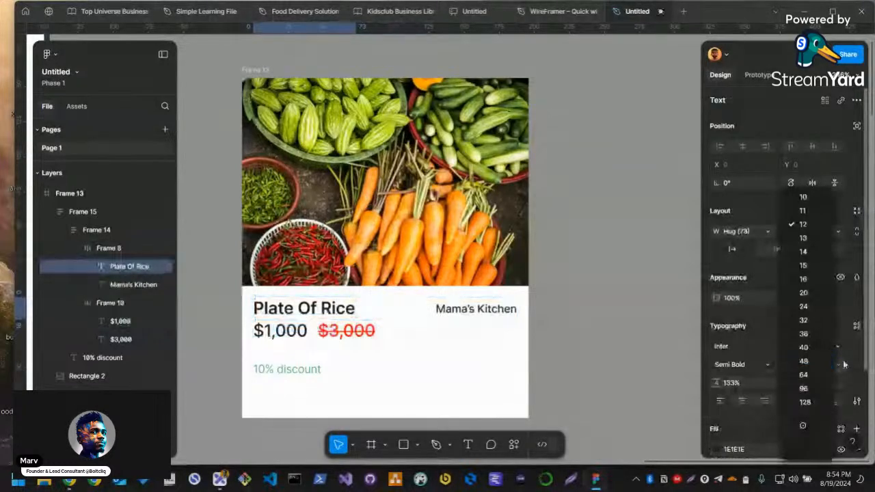
click(798, 362)
click(796, 366)
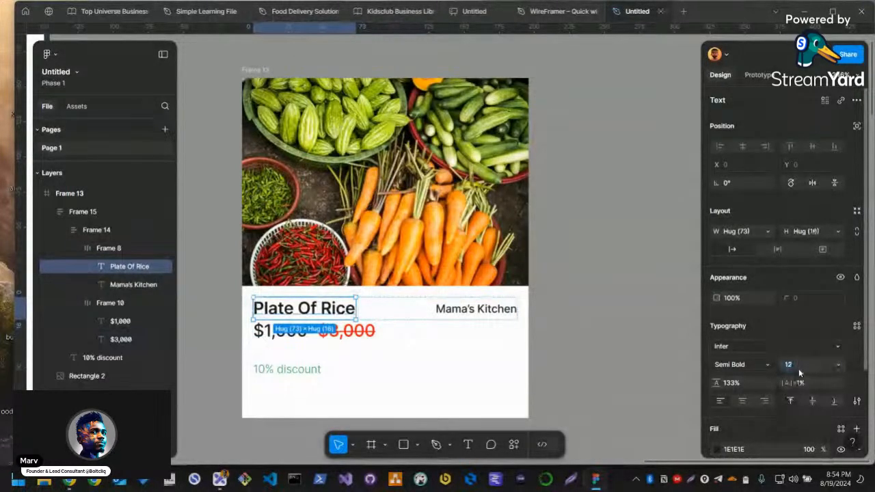
text(14)
key(Return)
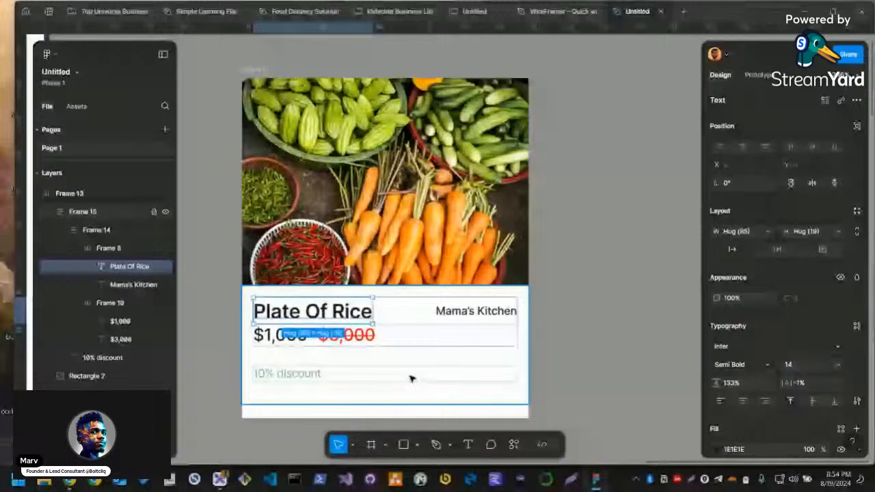
Set the vertical gap between the title row and the price row to 4
click(411, 379)
double_click(329, 336)
click(730, 272)
text(4)
key(Return)
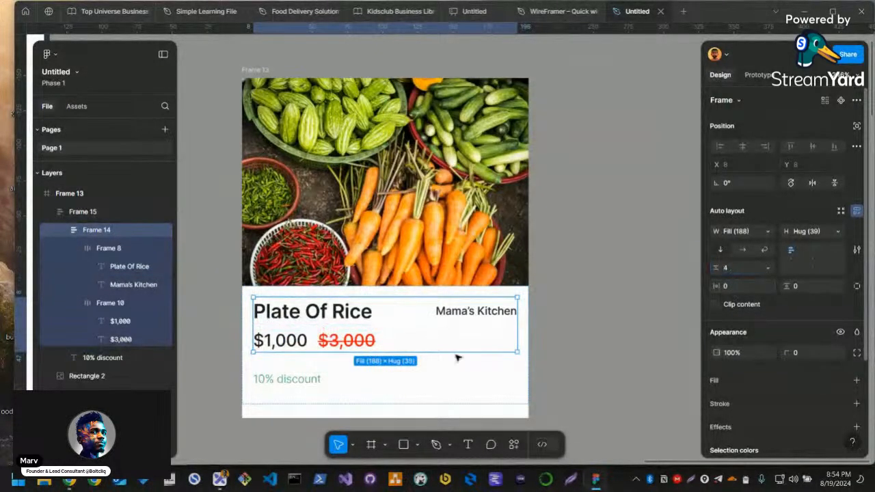
Move the "10% discount" text into the price row after the struck-through price, with its width set to hug the text
click(308, 379)
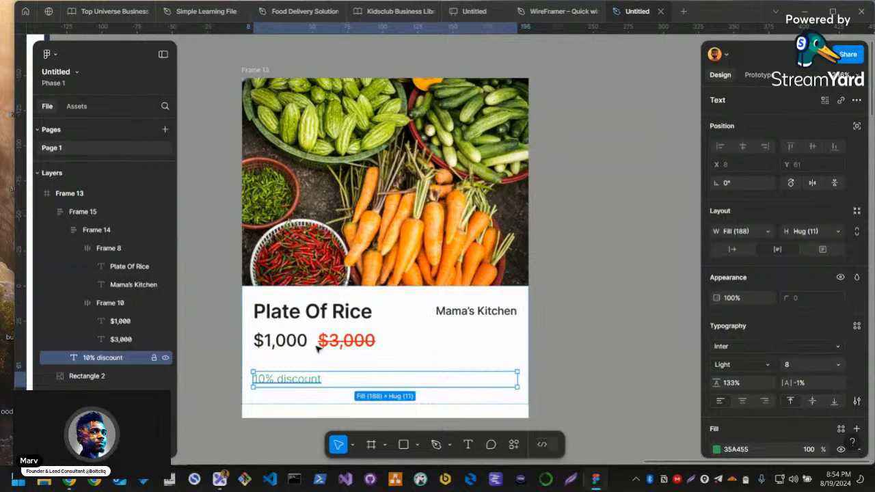
mouse_move(313, 377)
mouse_down()
mouse_move(324, 346)
mouse_move(311, 321)
mouse_move(294, 340)
mouse_move(307, 384)
mouse_up()
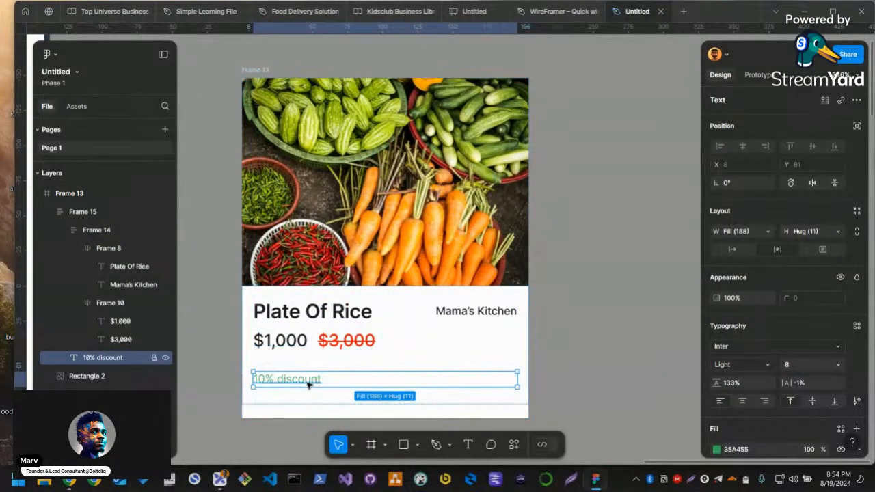
double_click(308, 385)
key(BackSpace)
key(Escape)
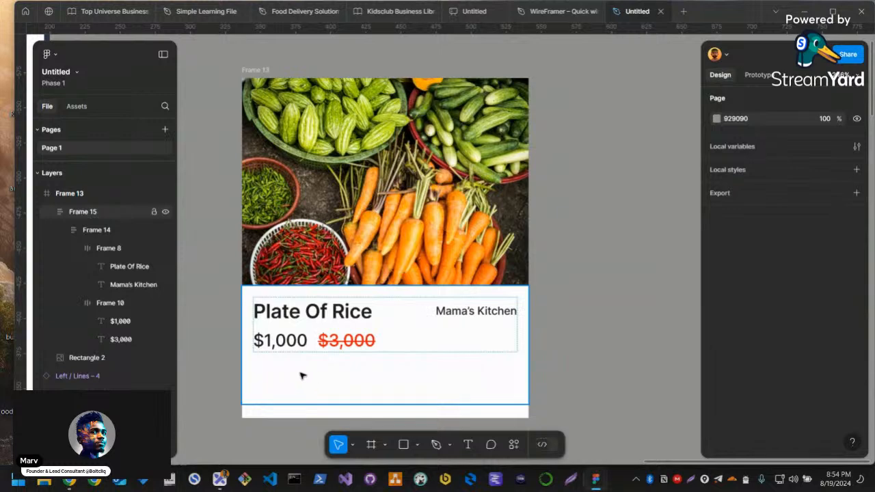
click(296, 343)
key(ctrl+v)
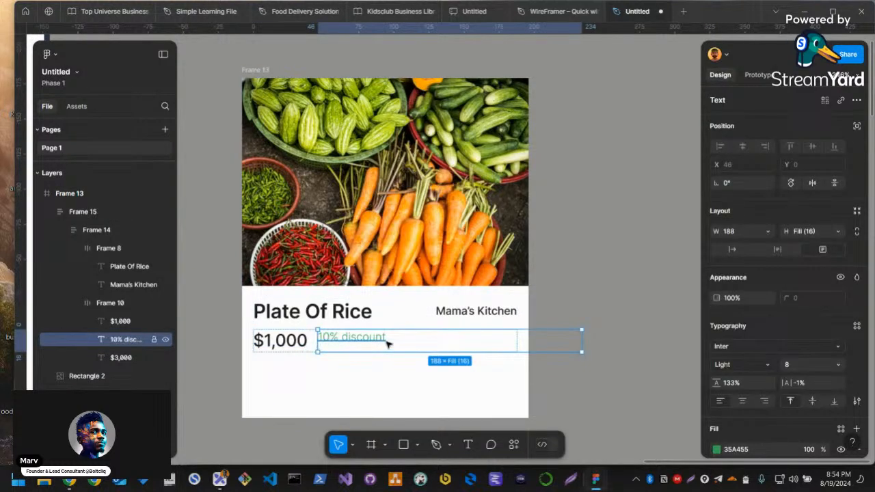
click(731, 250)
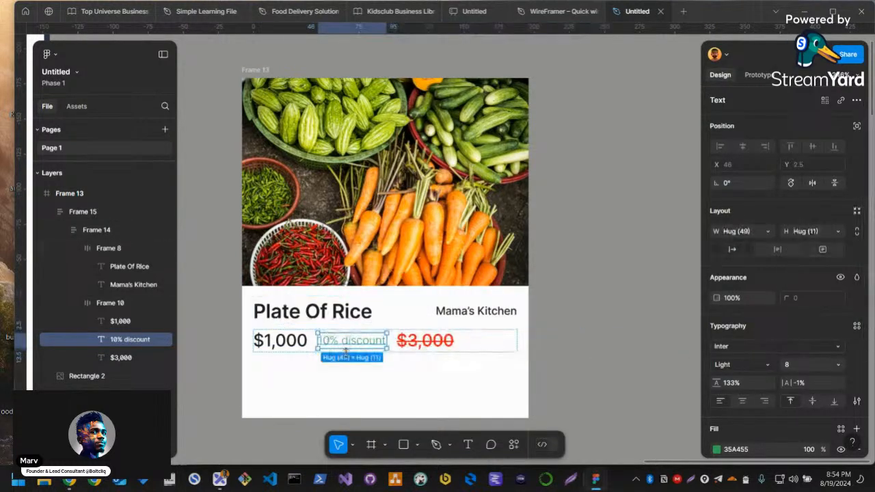
drag(352, 343, 390, 341)
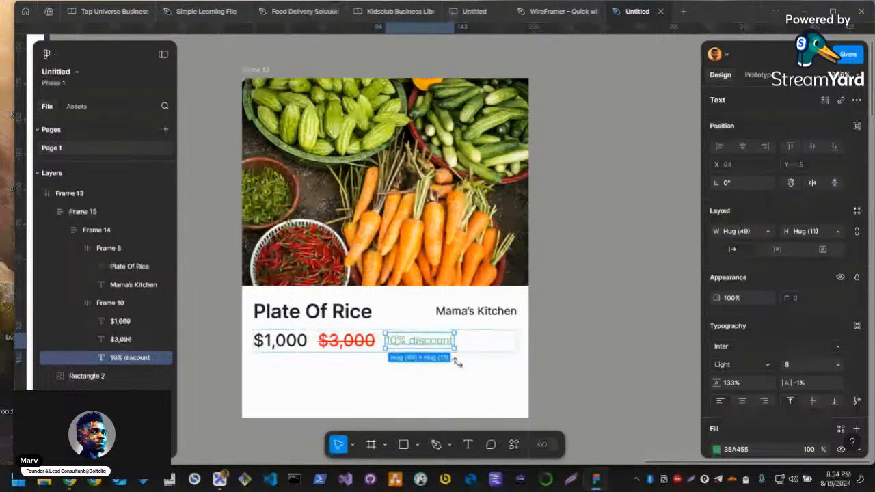
Wrap the $1,000 and struck-through $3,000 prices together in their own auto layout frame
click(346, 340)
shift+click(288, 346)
key(shift+a)
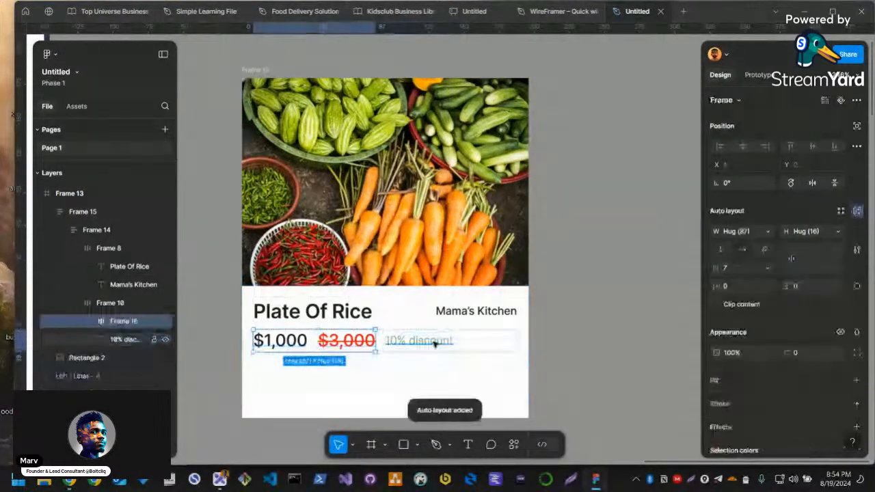
Stack the price pair and the discount label vertically with a gap of 2
click(475, 345)
key(shift+v)
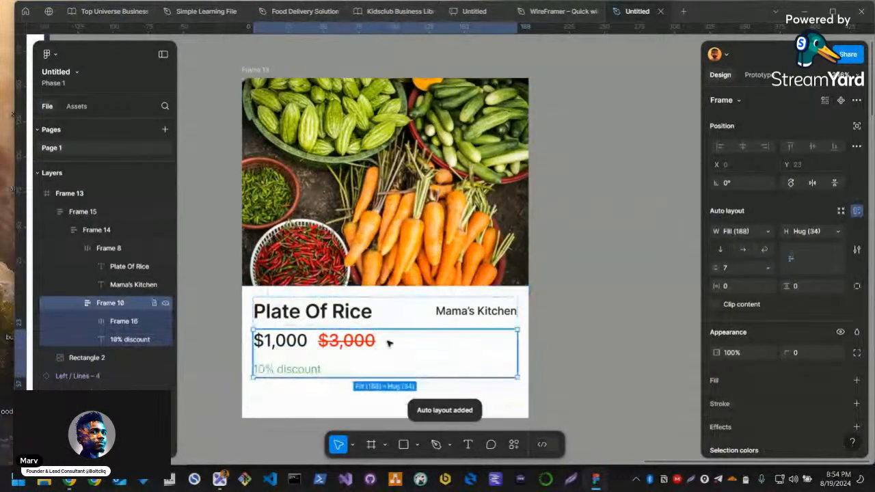
text(2)
key(Return)
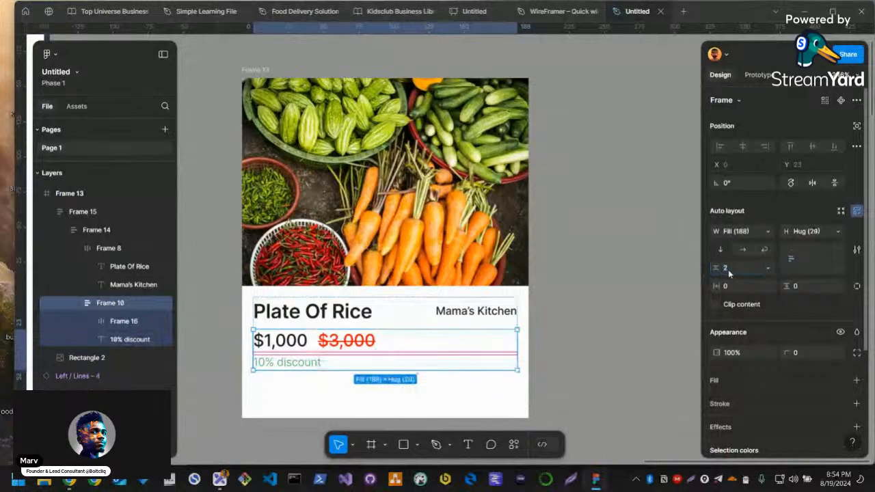
Extend the card's text frame down to the card's lower edge, making it 204 × 94
scroll(271, 362, up, 3)
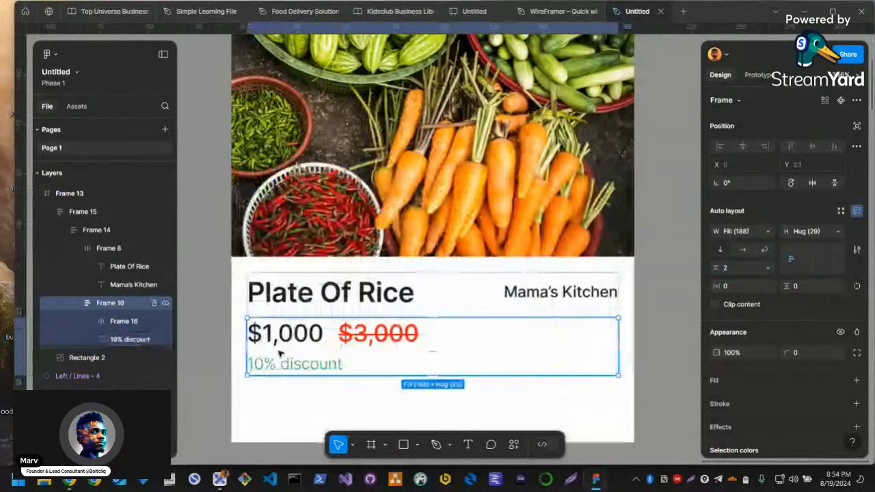
scroll(316, 389, down, 2)
click(421, 380)
scroll(422, 381, down, 1)
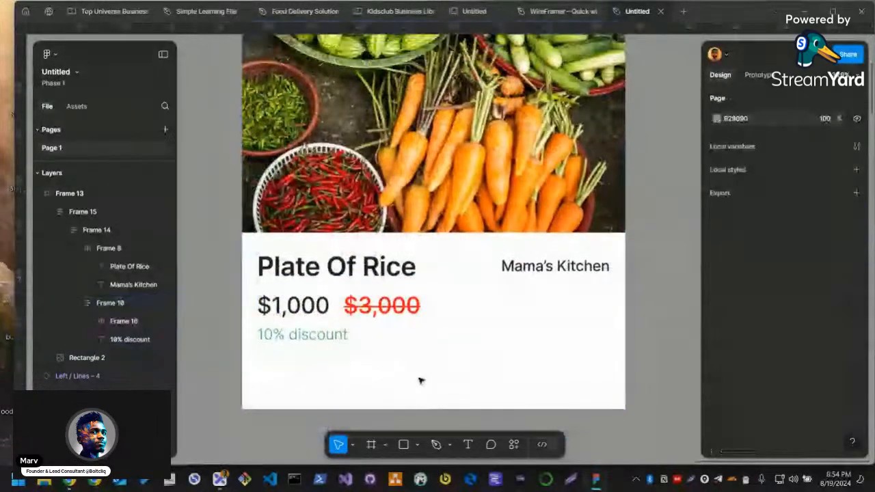
click(420, 380)
drag(455, 390, 457, 407)
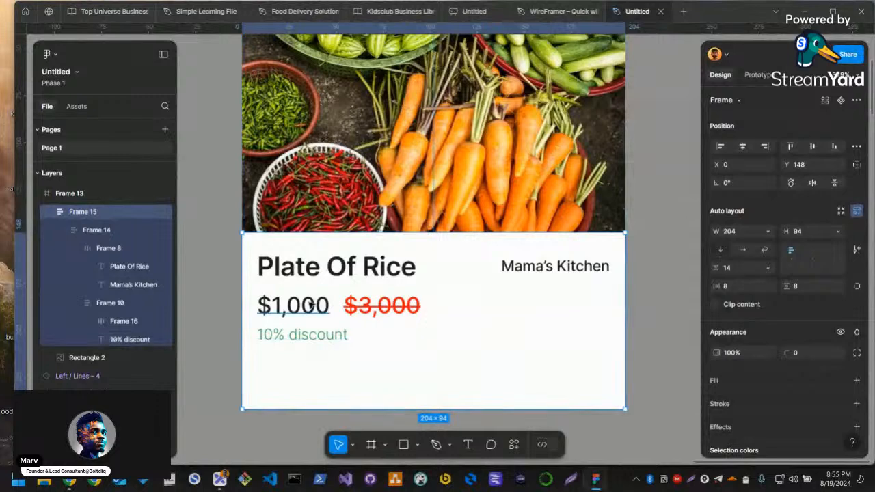
Duplicate the $1,000 text below the discount label and change the copy to "Purchase Meal"
drag(339, 305, 339, 373)
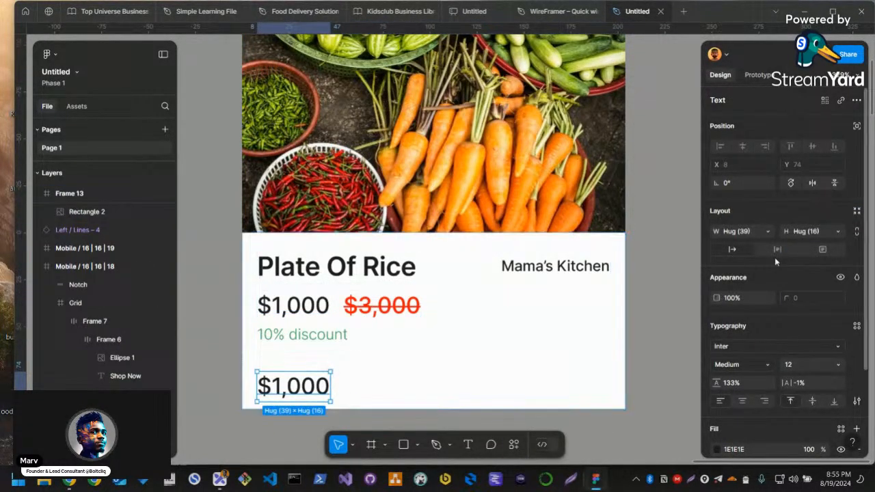
double_click(319, 390)
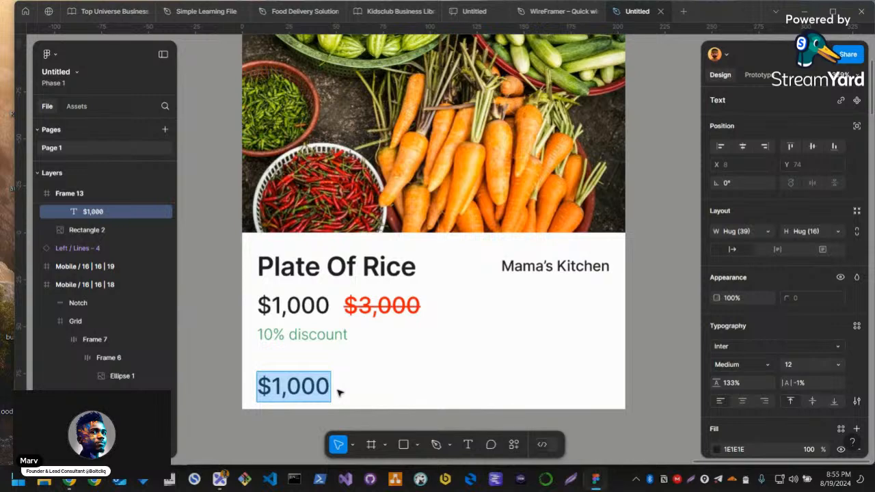
text(Puch)
key(BackSpace)
key(BackSpace)
text(rchas)
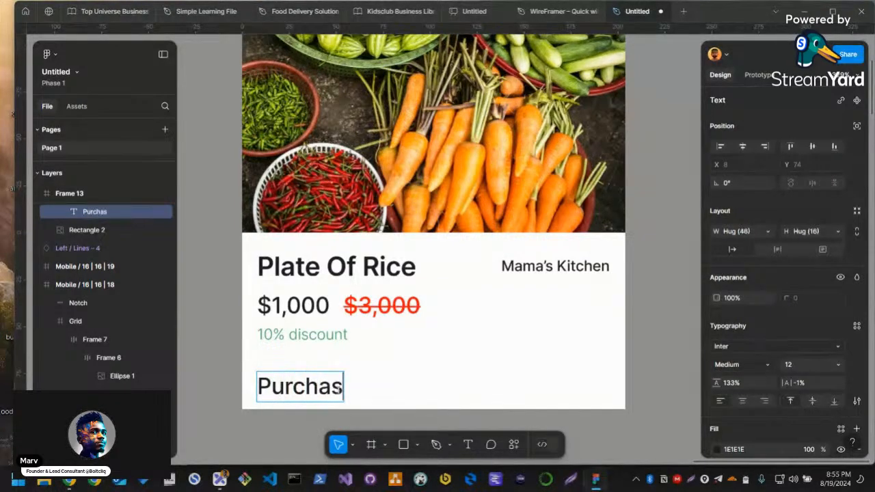
text(e Meal)
key(Escape)
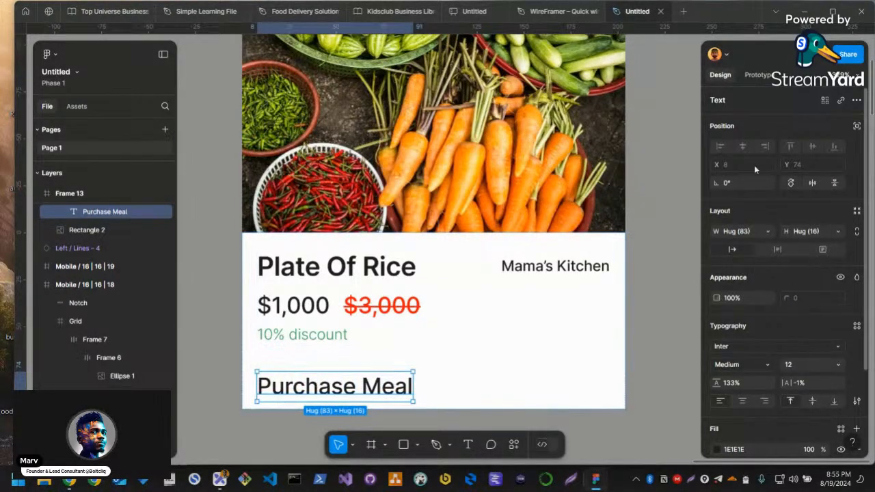
Make the Purchase Meal text fill its container's width and centre-align the text
click(765, 232)
click(762, 247)
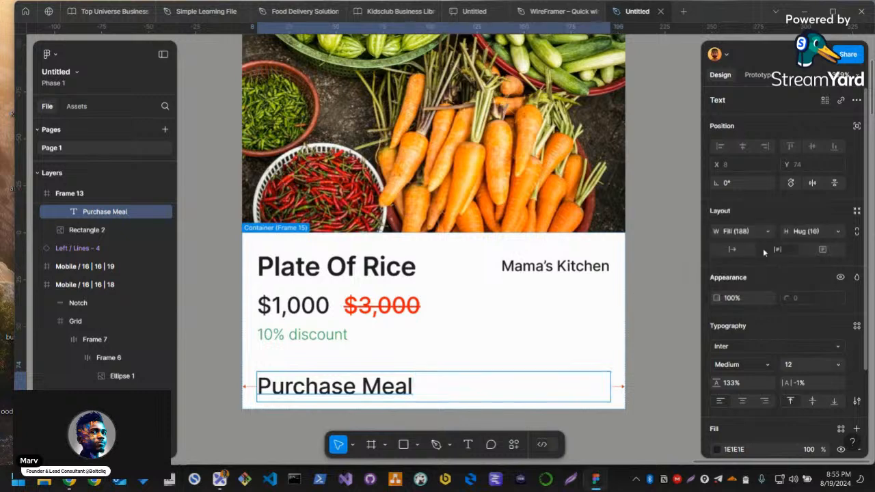
click(738, 402)
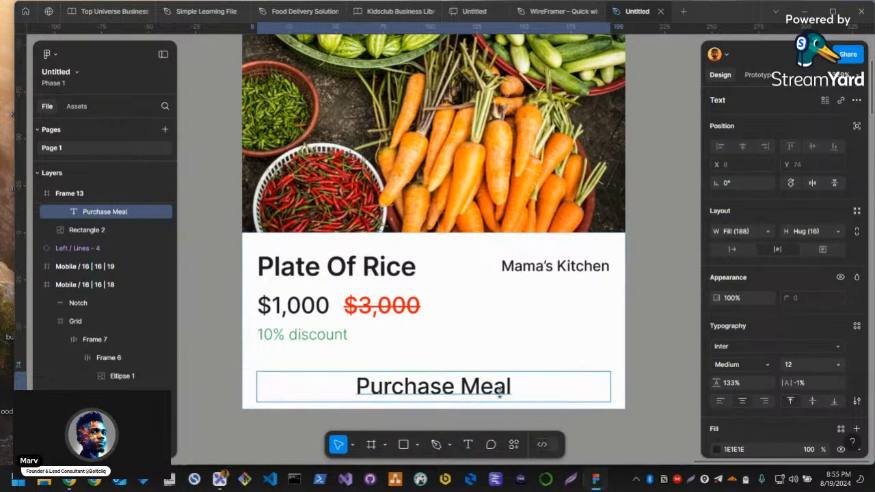
Try Fill container for the Purchase Meal text's height, then return it to Hug contents with line height Auto
click(837, 232)
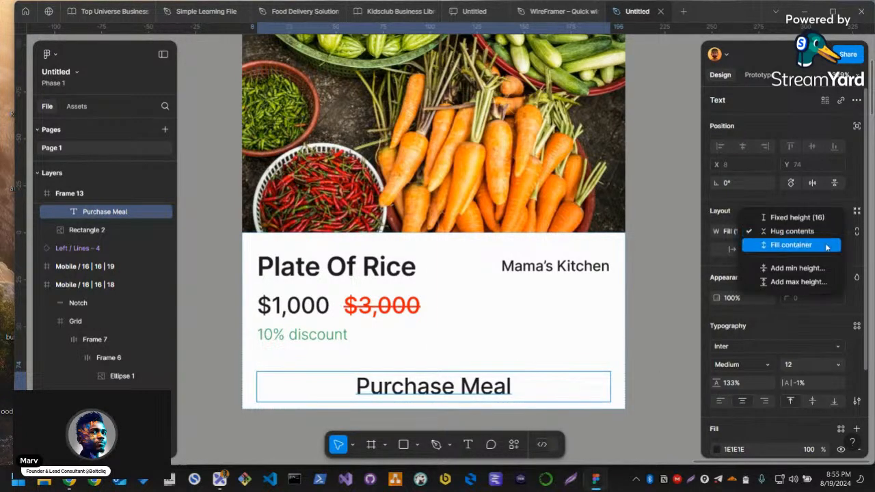
click(786, 244)
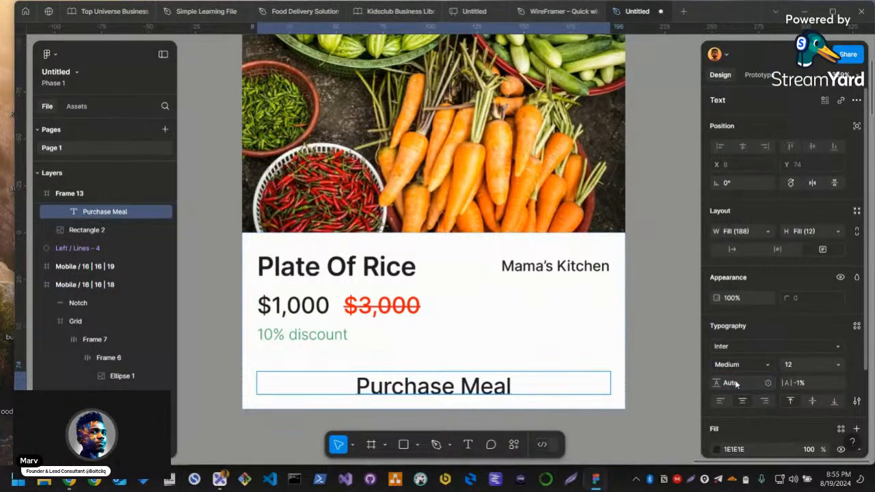
click(817, 231)
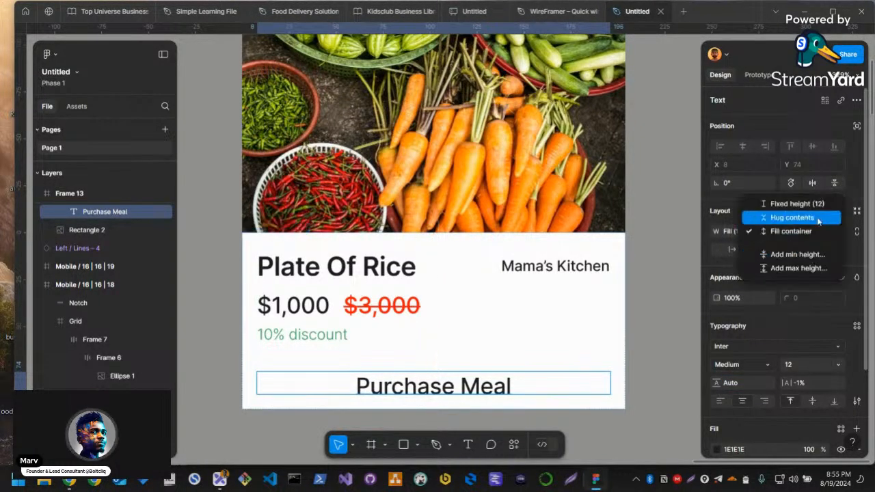
click(812, 231)
click(810, 233)
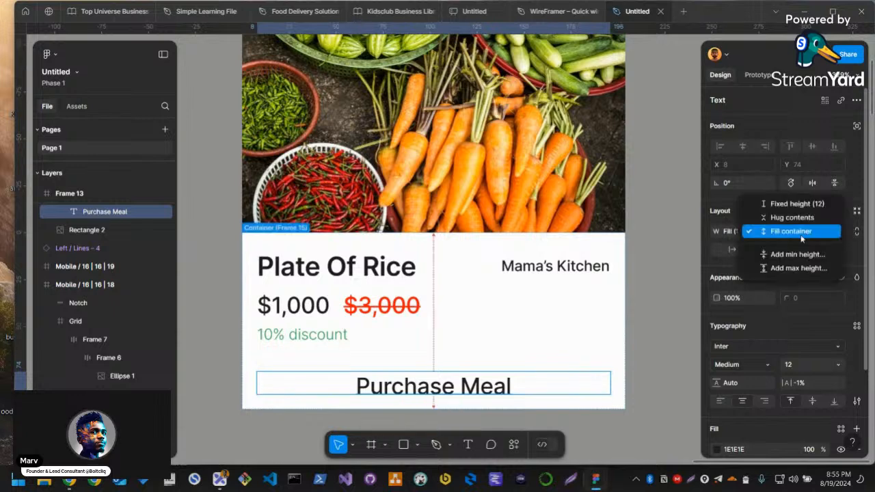
click(793, 218)
Set the Purchase Meal text's height to 18
double_click(418, 385)
click(531, 382)
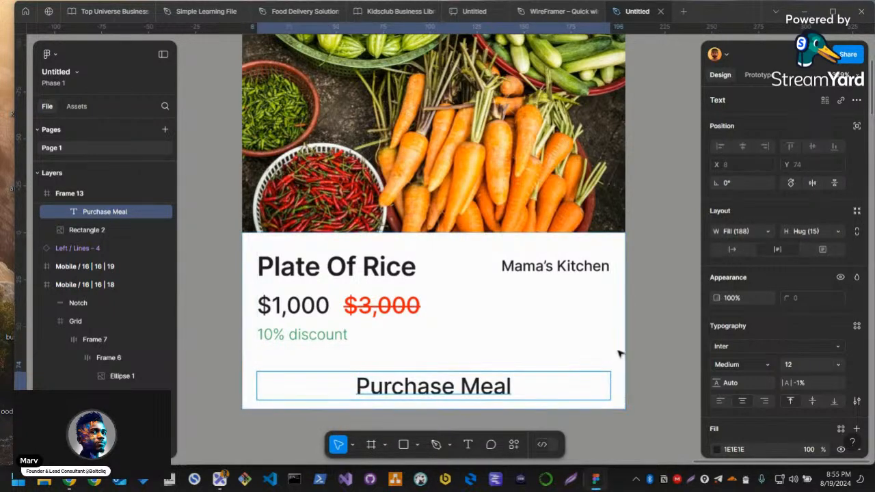
click(576, 336)
click(576, 396)
click(796, 231)
key(Return)
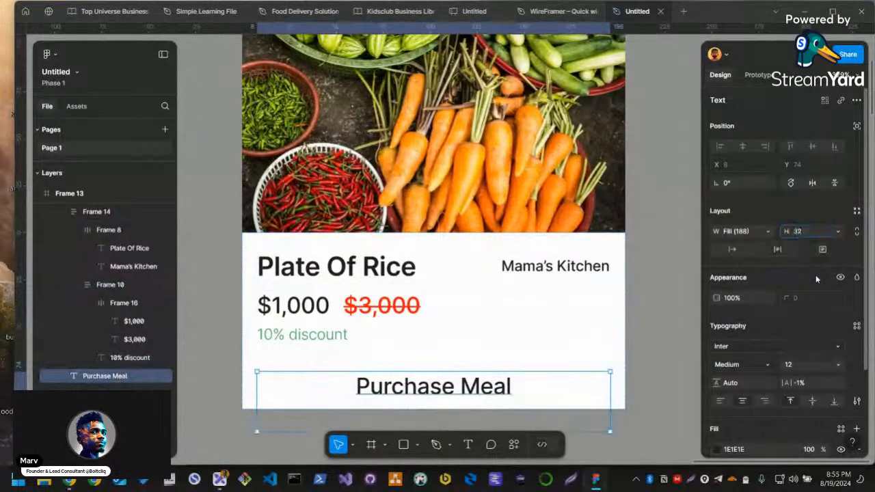
key(Down)
key(Down)
key(Down)
key(Down)
key(Down)
key(Down)
key(Down)
key(Down)
key(Down)
key(Down)
key(Down)
key(Down)
key(Down)
key(Down)
key(Return)
scroll(564, 334, down, 1)
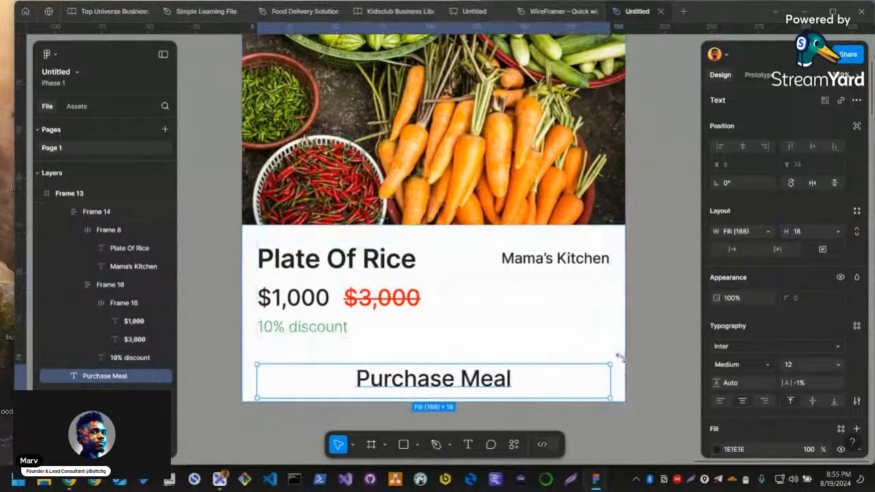
key(Escape)
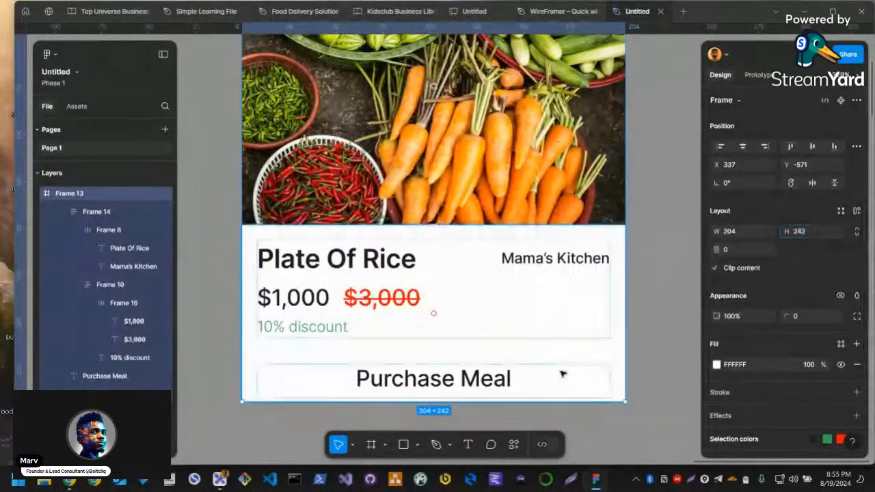
Set the height of the card's text frame to hug its contents
key(Escape)
scroll(598, 373, down, 3)
click(578, 351)
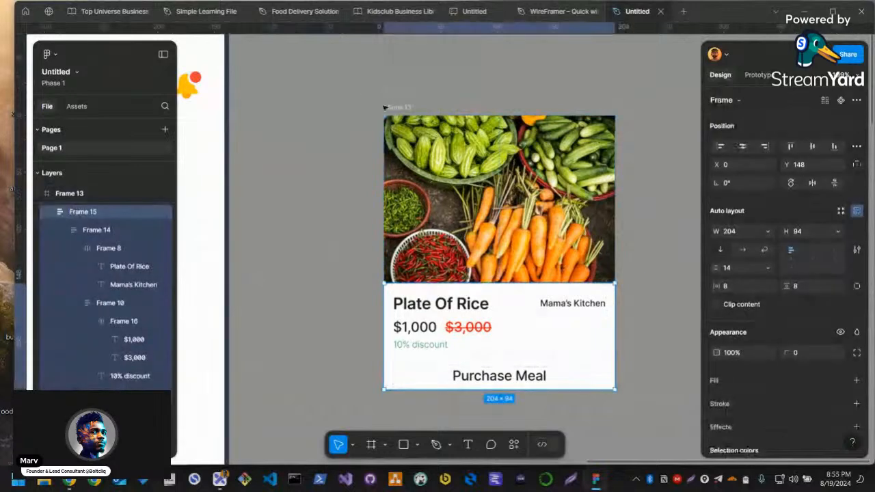
key(Escape)
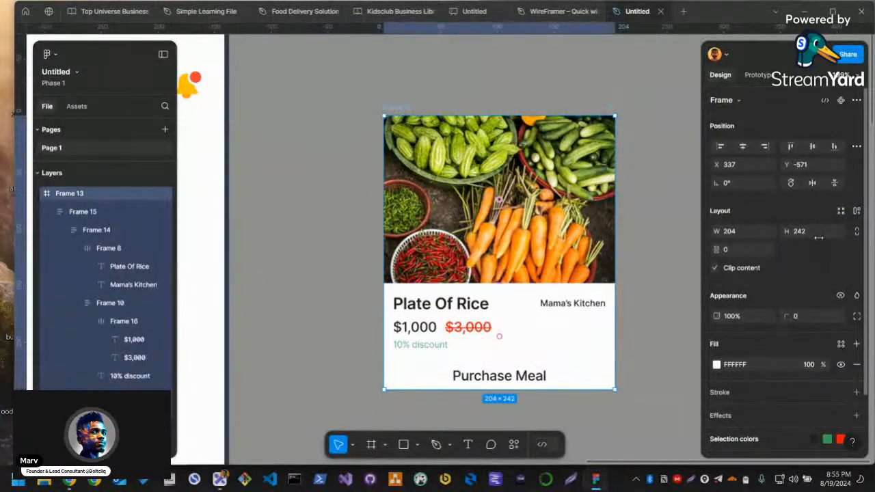
double_click(473, 337)
click(582, 362)
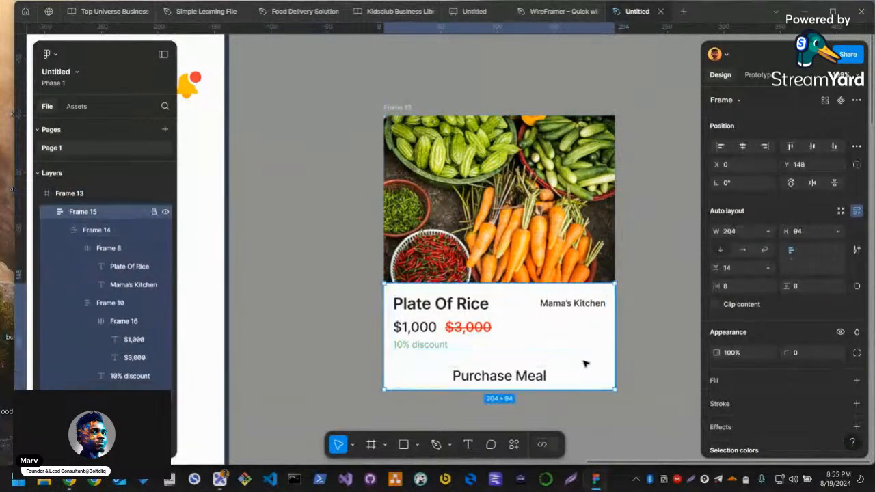
click(837, 234)
click(761, 244)
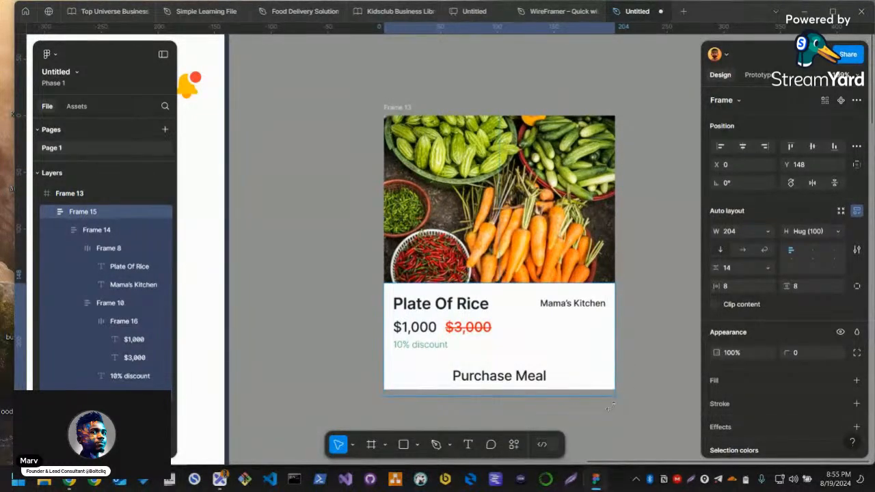
Extend the card's lower edge slightly and stretch the text frame down to it, making the text frame 204 × 108
click(397, 384)
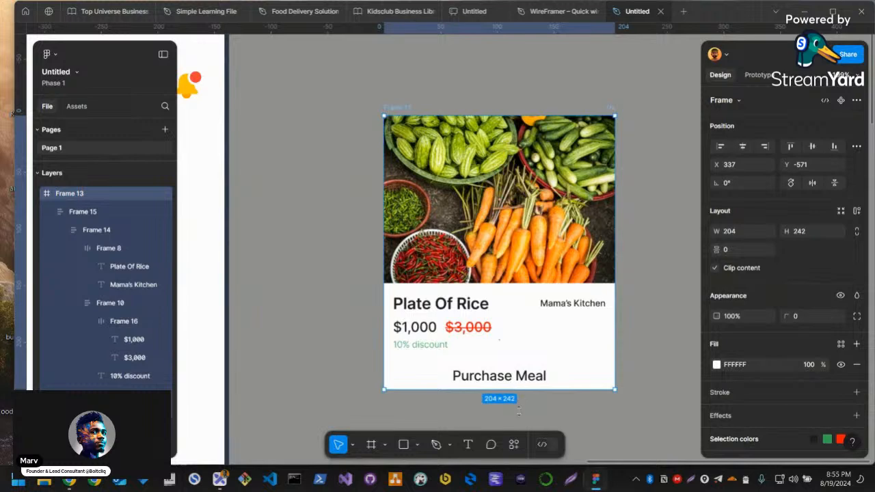
drag(519, 399, 521, 405)
click(527, 379)
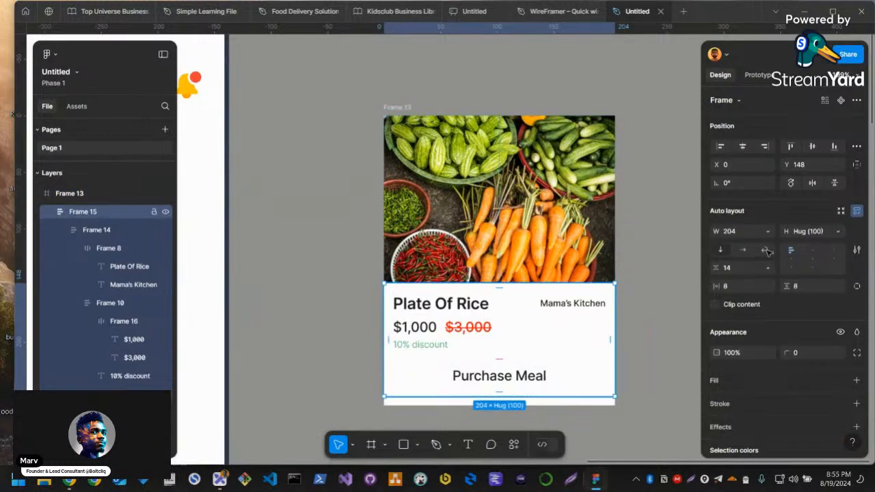
click(837, 232)
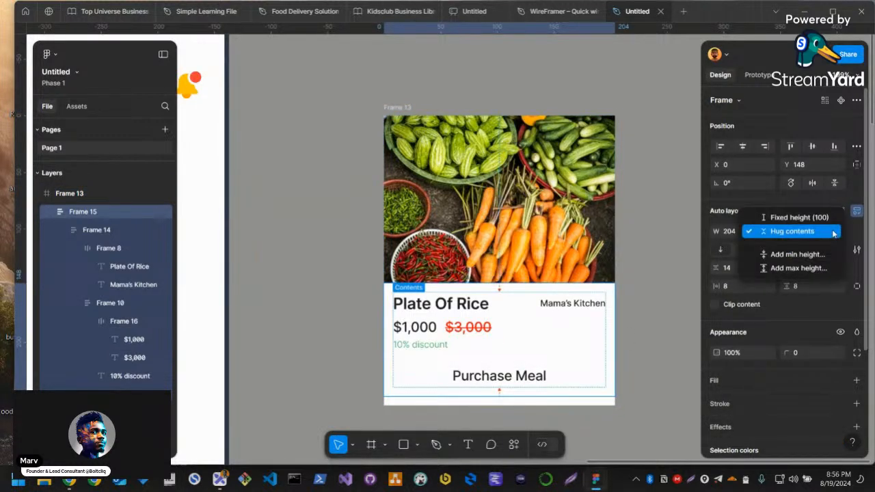
click(833, 234)
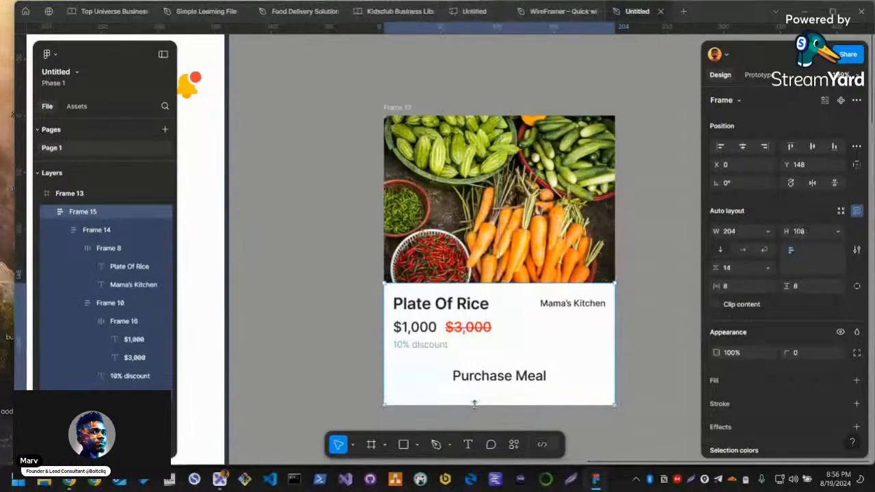
Wrap the Purchase Meal text in its own auto layout frame
click(477, 375)
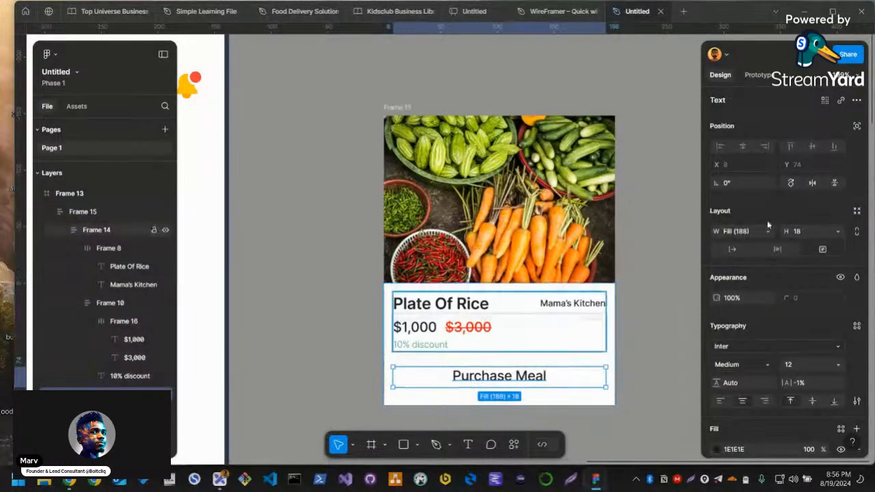
scroll(772, 328, down, 2)
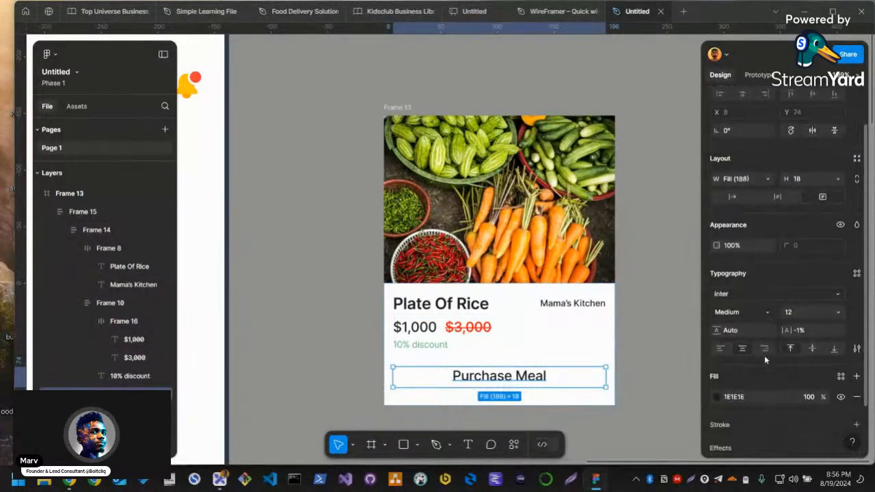
scroll(728, 376, down, 2)
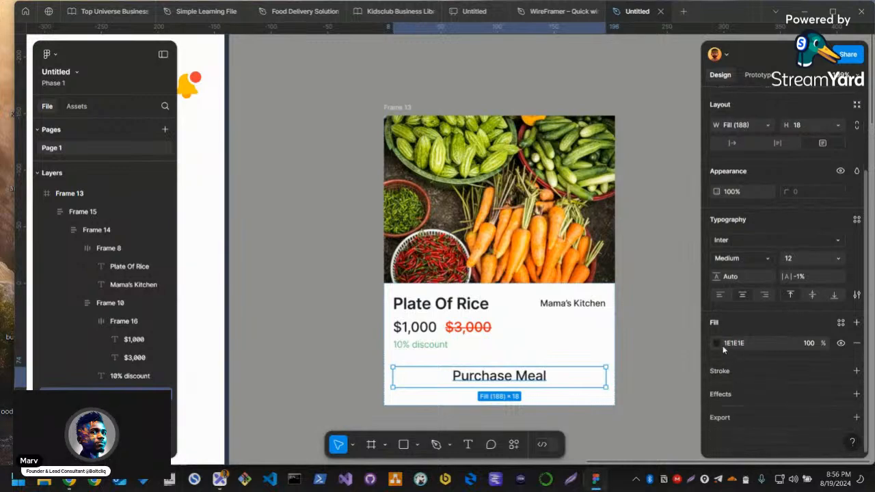
click(567, 380)
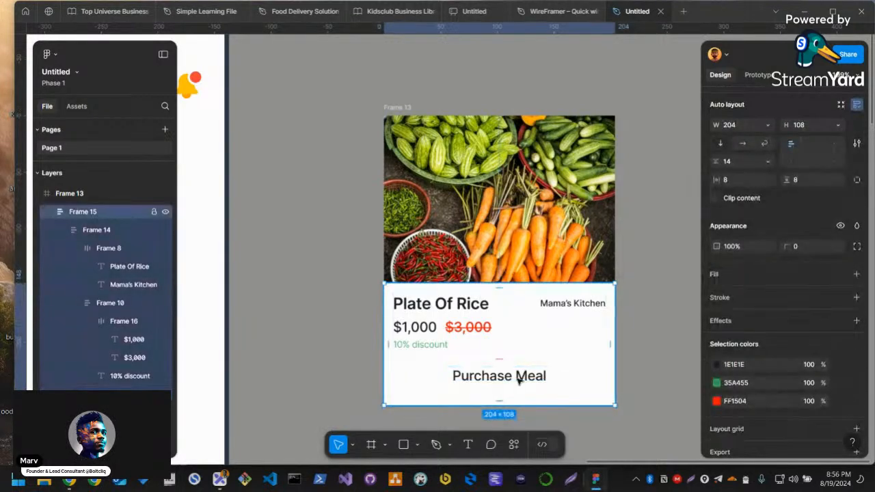
click(568, 381)
key(shift+a)
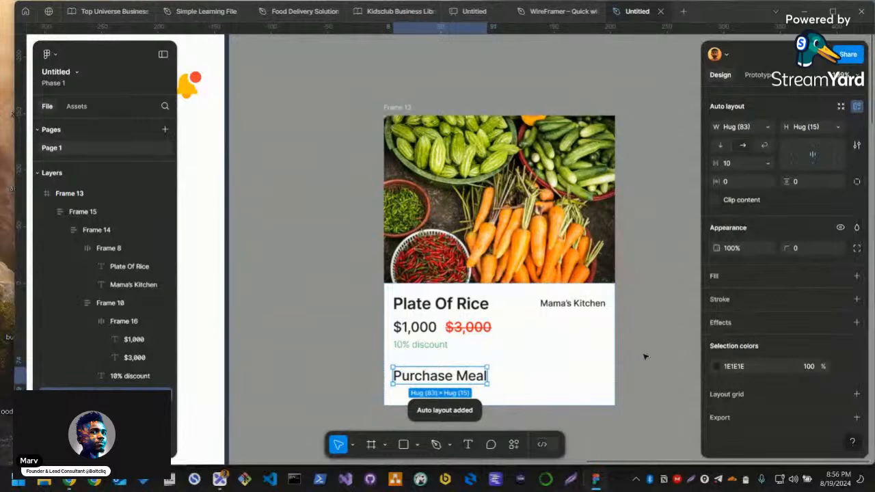
Add a fill to the Purchase Meal frame and colour it blue, 4E5AFF
click(730, 274)
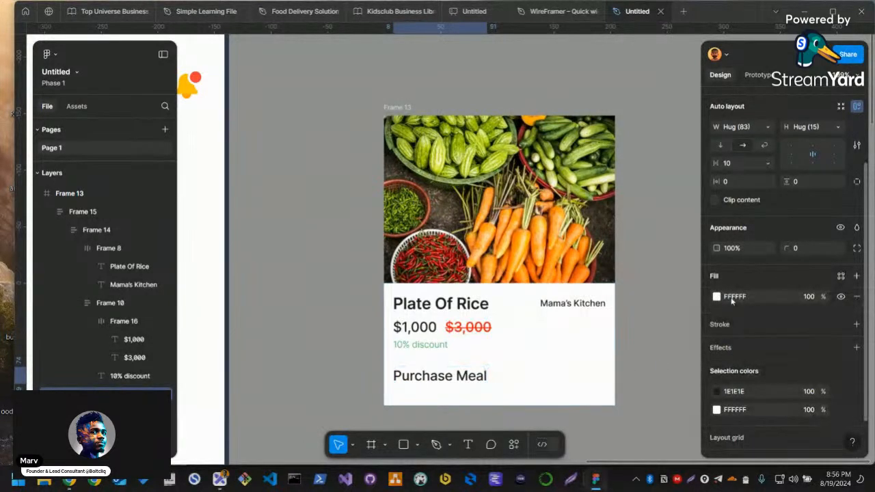
click(716, 296)
click(586, 253)
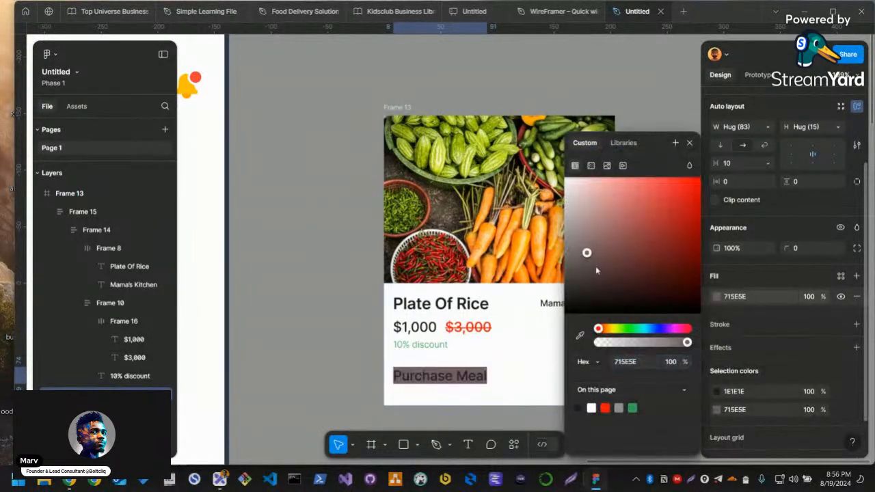
click(660, 329)
click(659, 179)
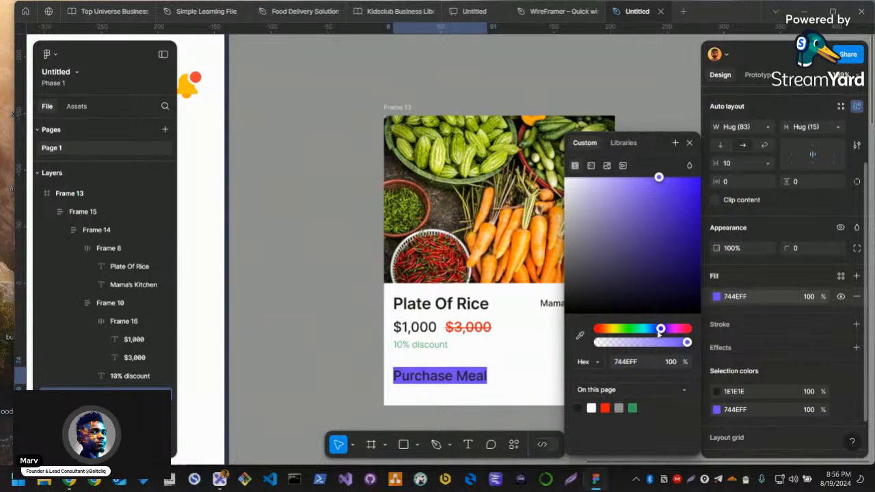
drag(660, 329, 656, 328)
Sample the teal of the mobile screen's Shop icon as the Purchase Meal frame's fill, 0FBDB3
scroll(312, 402, down, 5)
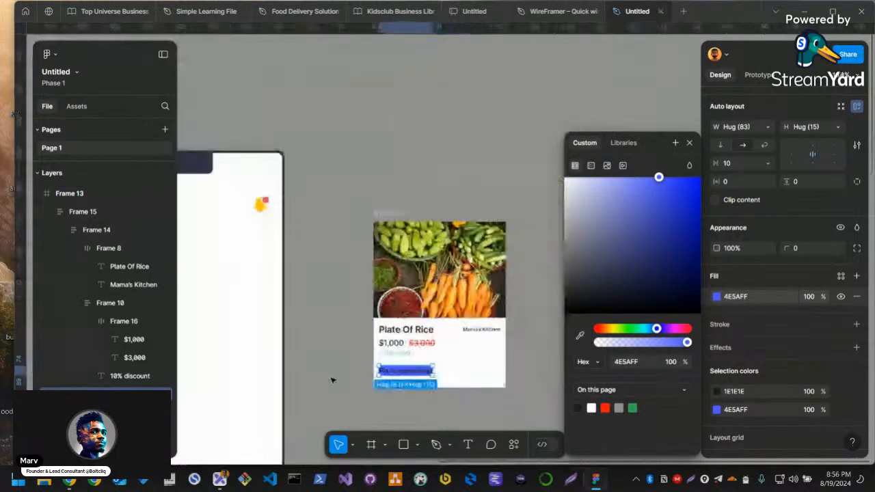
drag(312, 401, 395, 271)
drag(353, 377, 371, 274)
scroll(319, 355, up, 5)
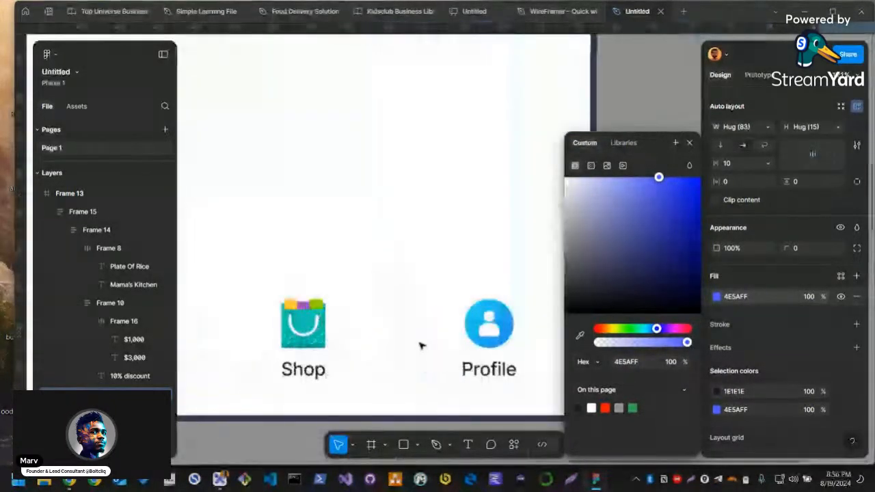
click(582, 335)
click(314, 336)
Set the width of the teal Purchase Meal frame to fill its container
scroll(472, 341, down, 5)
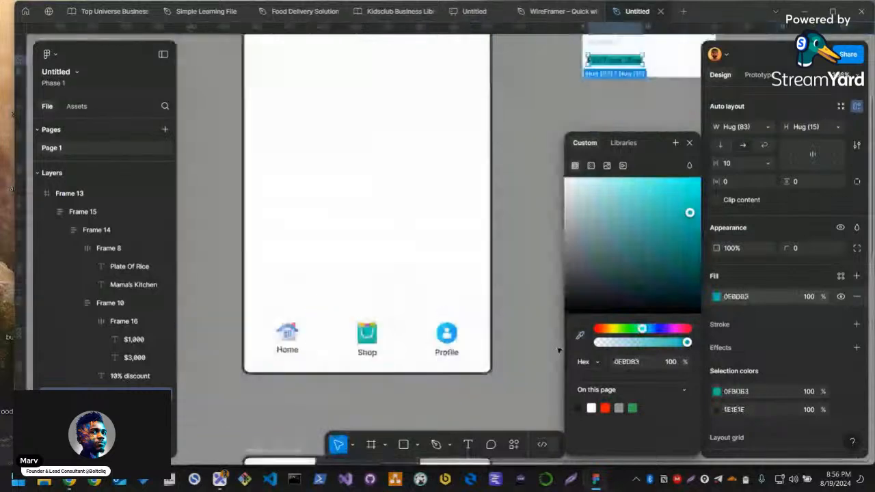
drag(556, 179, 353, 297)
scroll(358, 298, up, 6)
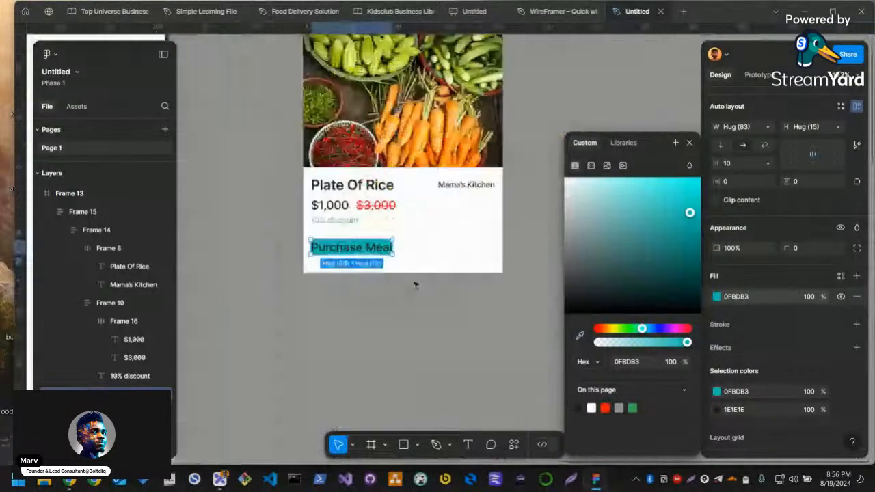
scroll(380, 283, up, 2)
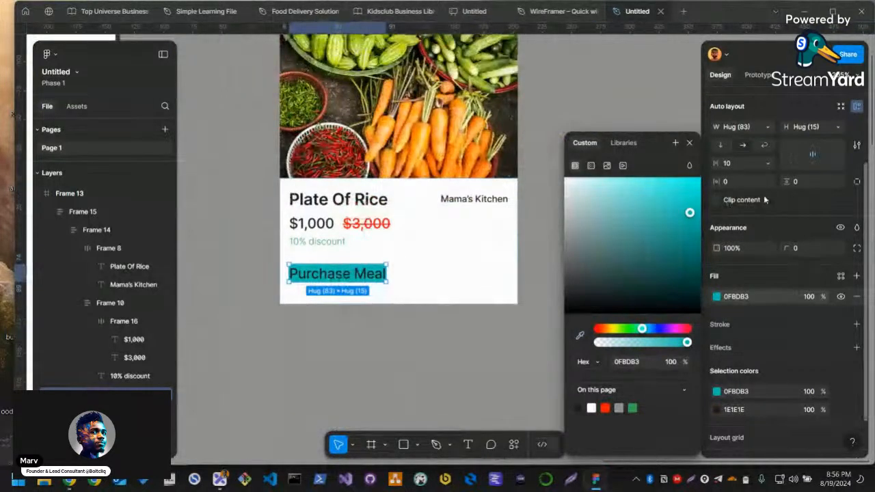
scroll(769, 252, up, 3)
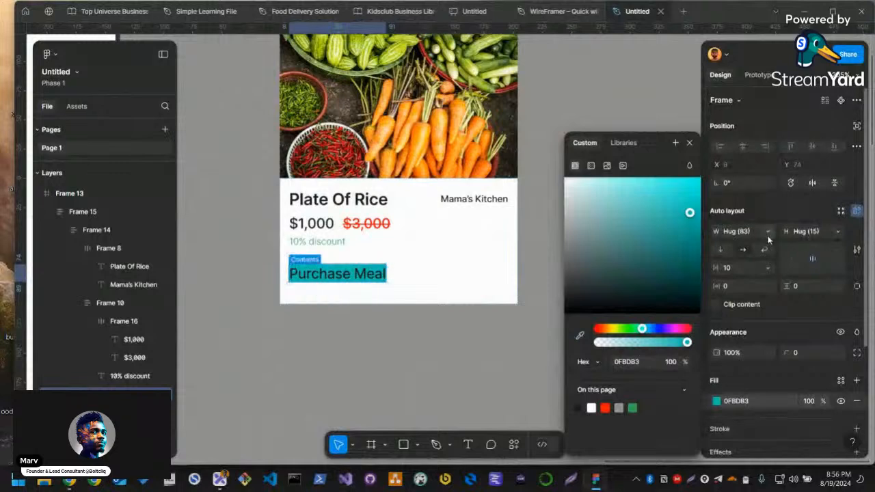
click(764, 232)
click(764, 232)
click(839, 231)
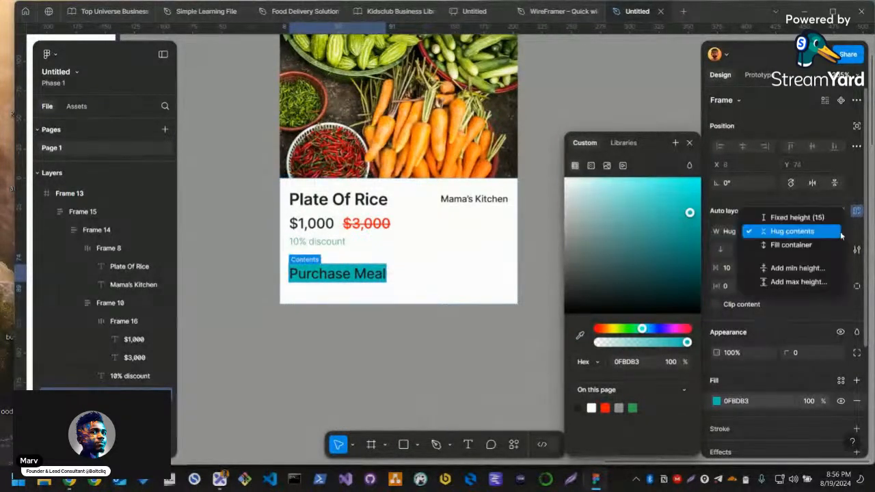
click(751, 232)
click(752, 234)
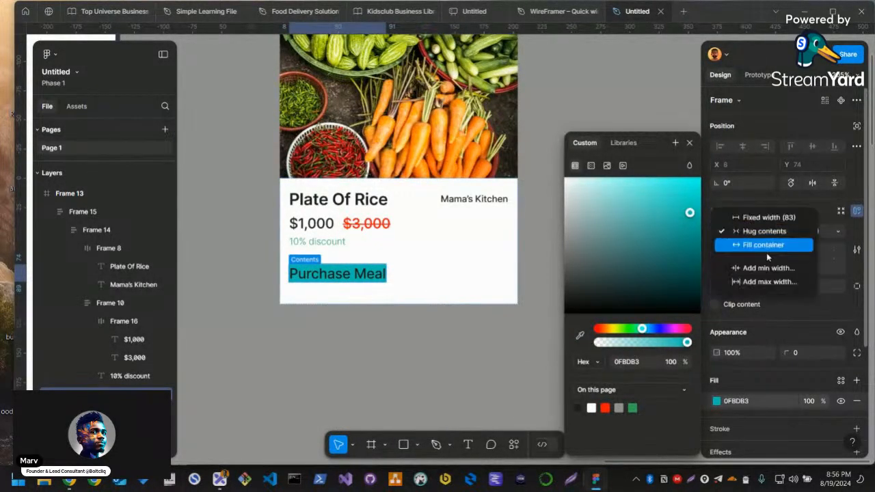
click(754, 245)
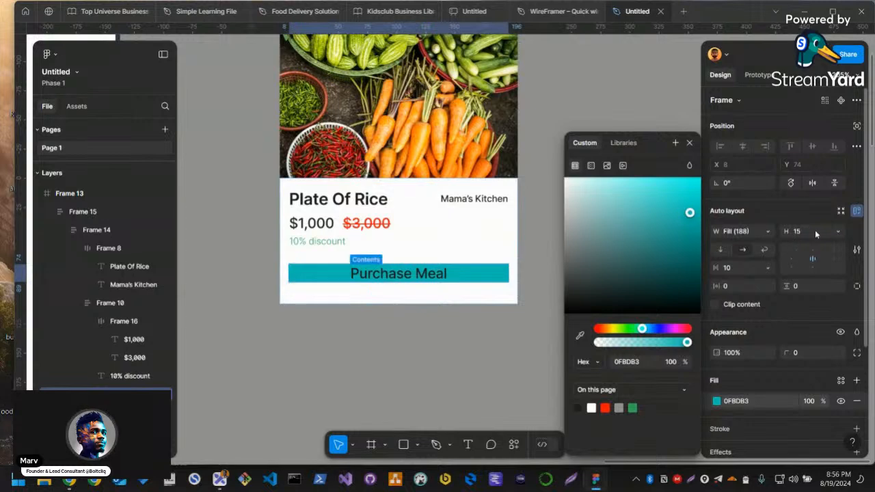
Set the height of the teal Purchase Meal frame to 32, and reduce it to 24
click(814, 231)
text(32)
key(Return)
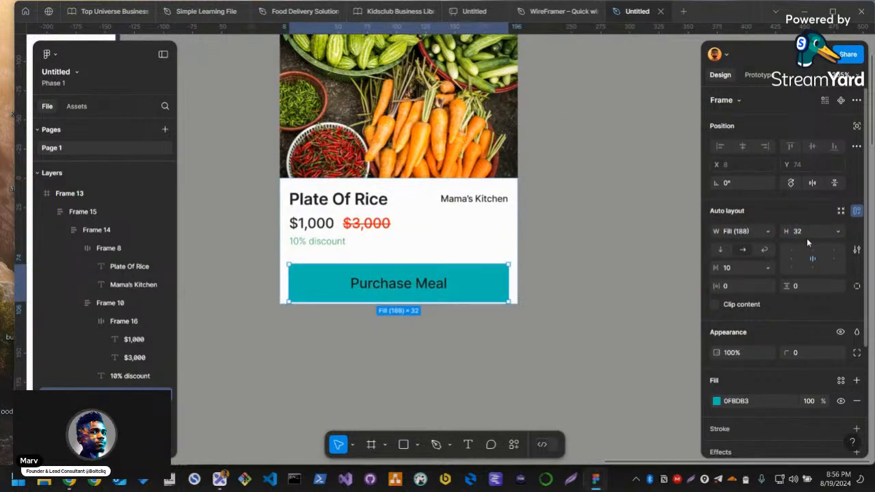
click(805, 233)
text(24)
key(Return)
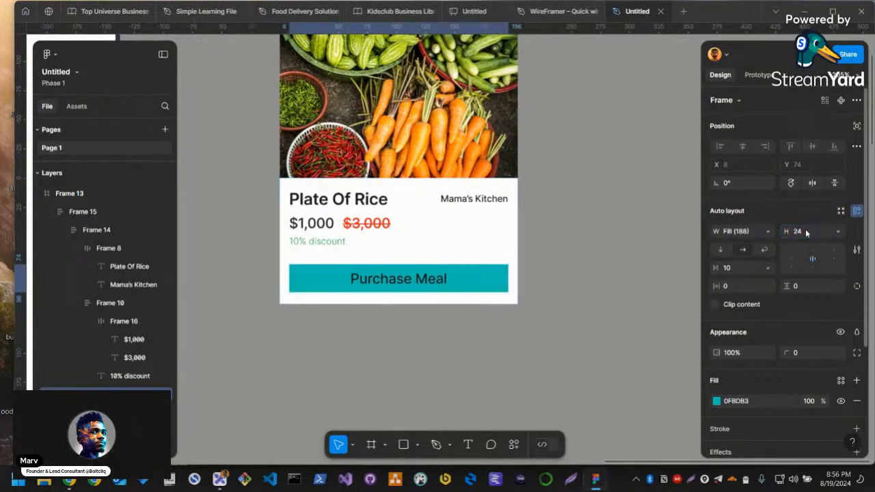
Round the corners of the Purchase Meal frame with a radius of 4
click(807, 354)
text(2)
key(Return)
text(4)
key(Return)
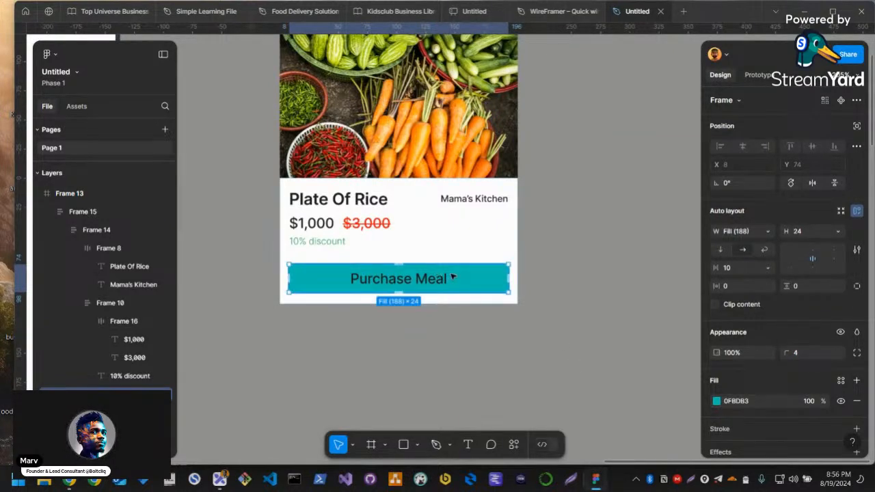
Lighten the Purchase Meal frame's teal fill to a bright, pale cyan
scroll(437, 280, up, 3)
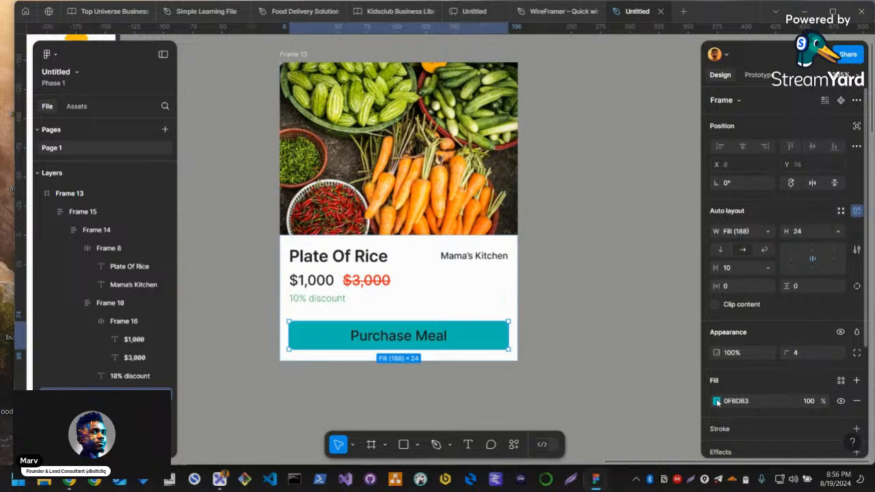
click(716, 402)
click(675, 206)
click(703, 209)
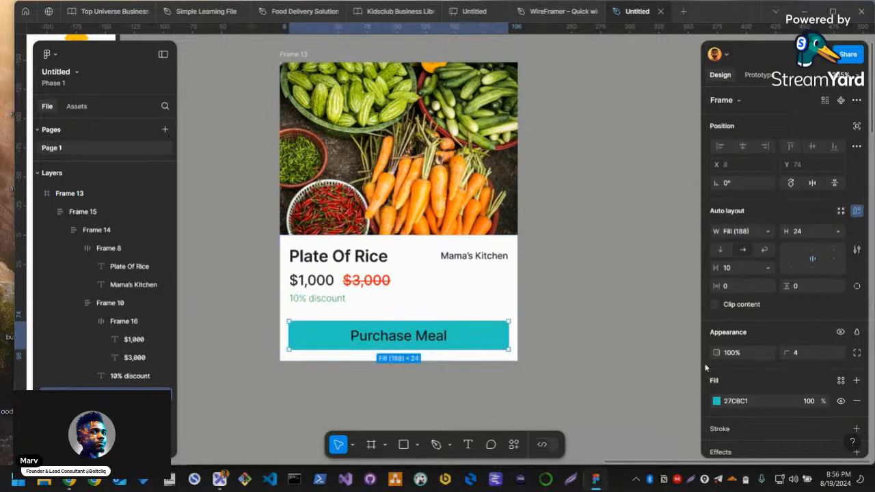
click(714, 401)
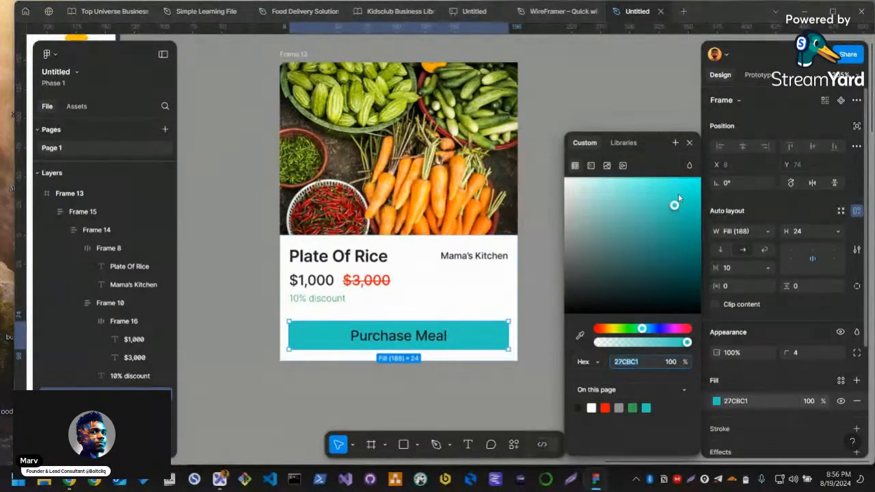
click(556, 303)
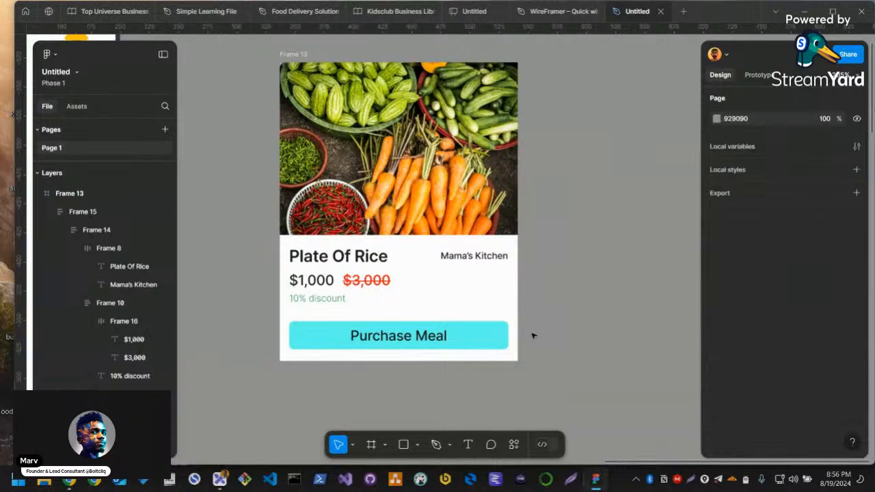
Move the product card into the Shop Now screen at X 16, Y 150 and narrow its frame to 189
scroll(533, 334, down, 5)
scroll(533, 353, down, 2)
drag(465, 257, 288, 273)
scroll(292, 284, up, 3)
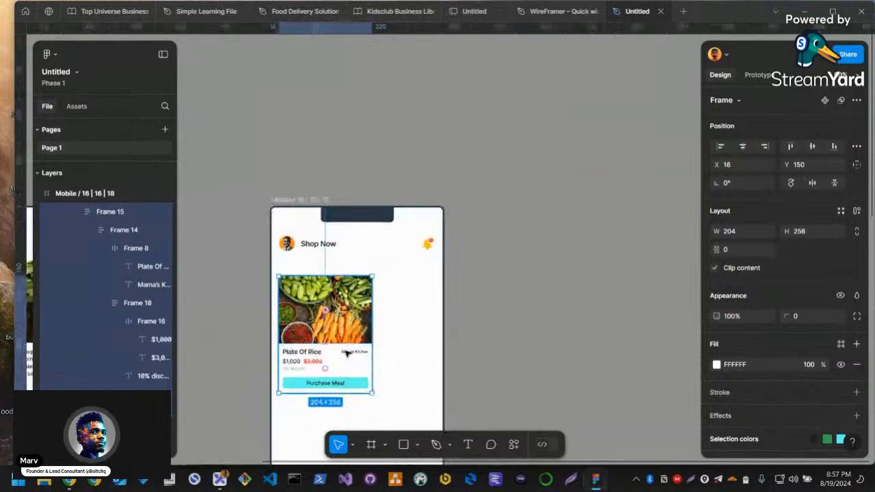
scroll(359, 349, up, 2)
drag(383, 327, 374, 334)
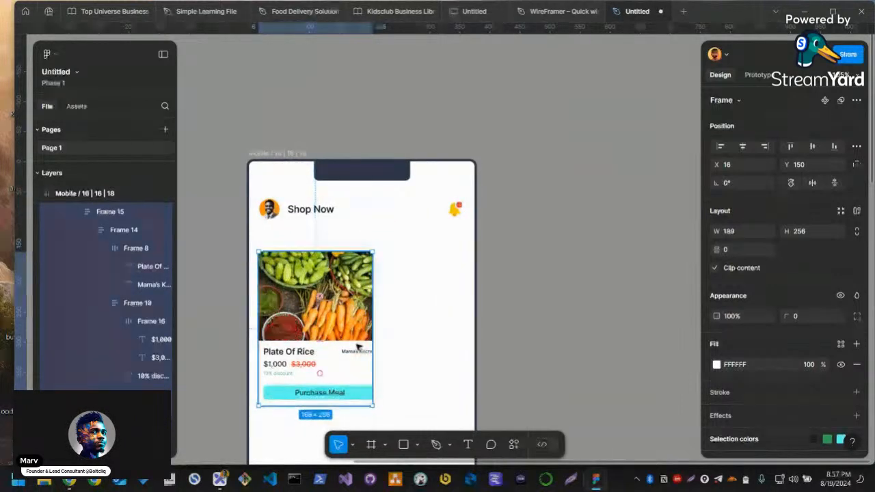
click(343, 333)
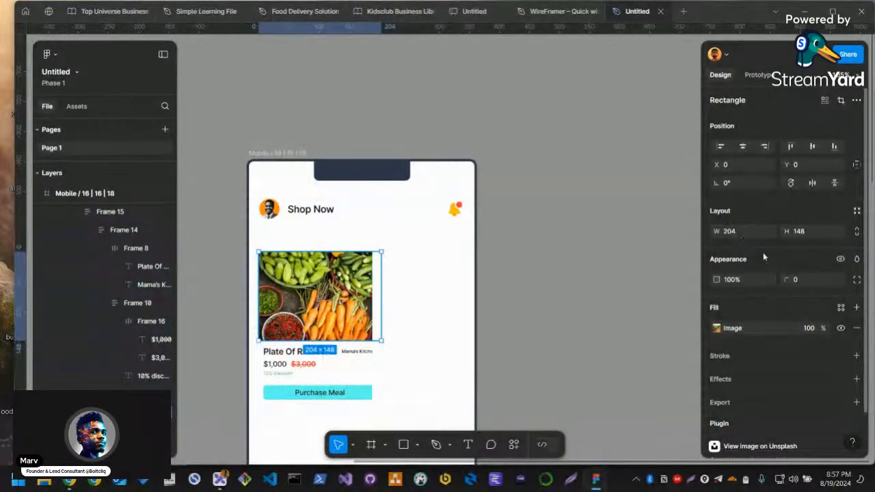
scroll(744, 315, down, 1)
scroll(473, 294, up, 1)
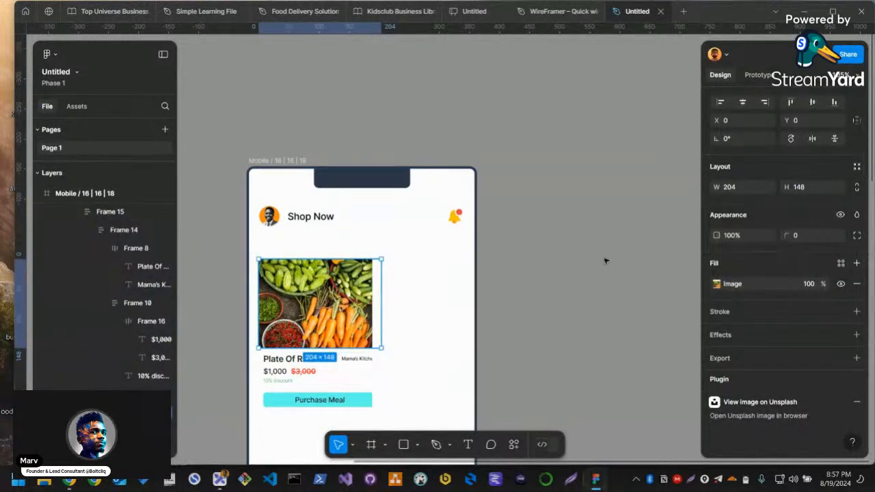
scroll(809, 243, up, 1)
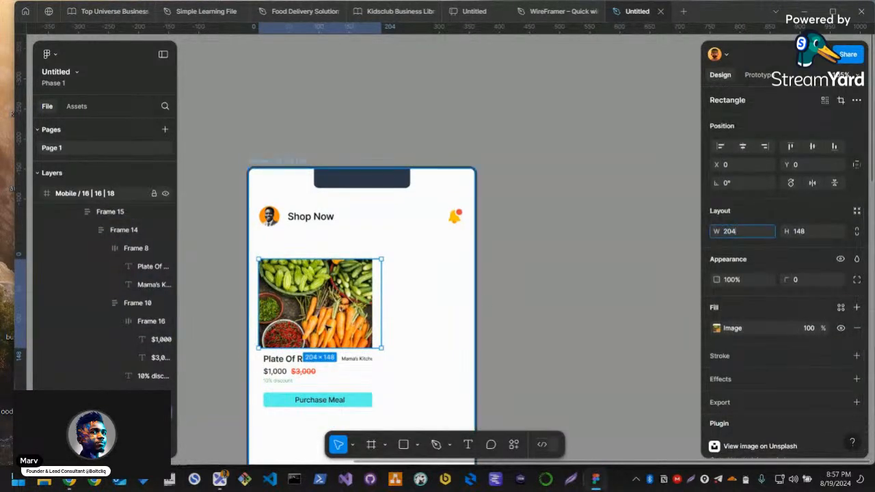
click(334, 379)
click(416, 383)
click(278, 284)
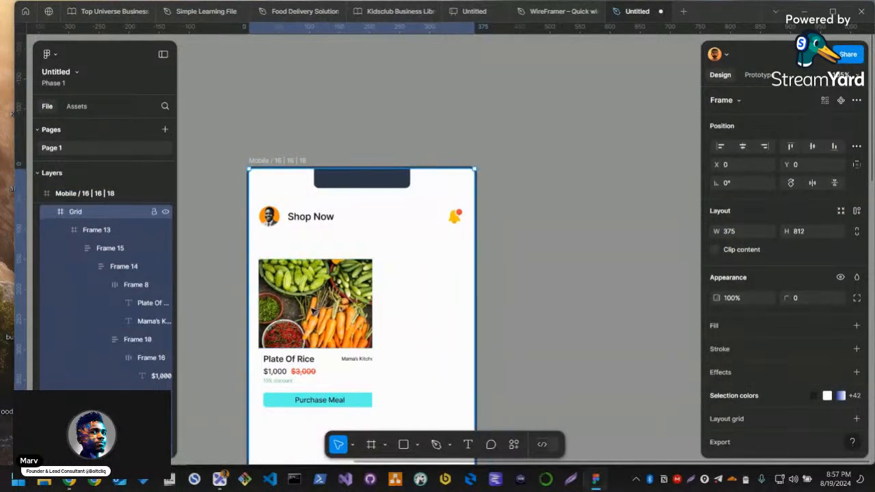
click(319, 380)
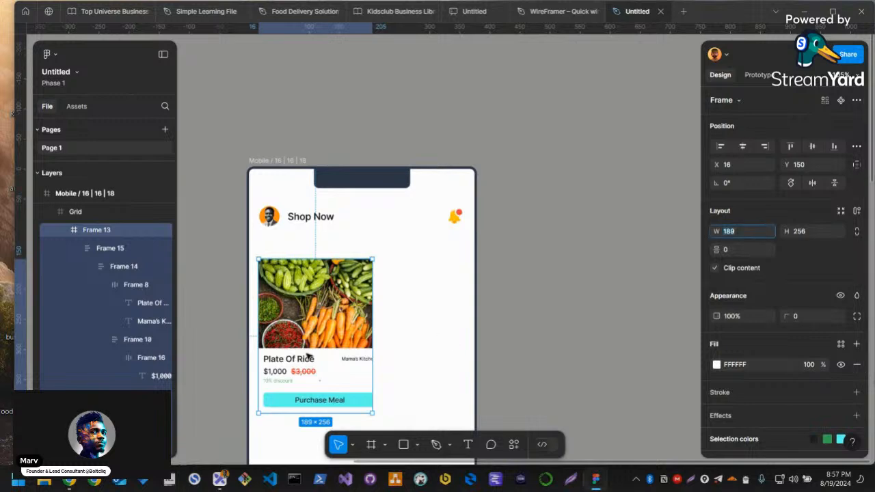
double_click(327, 330)
drag(363, 370, 368, 365)
scroll(336, 381, up, 2)
double_click(388, 351)
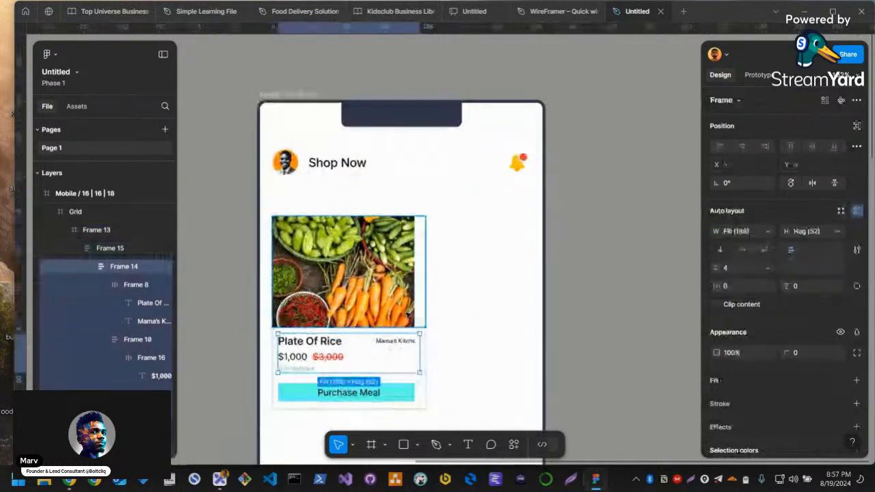
Move the product card out of the Shop Now screen onto the empty canvas beside it
click(408, 316)
click(449, 307)
double_click(349, 369)
drag(349, 367, 634, 375)
scroll(615, 356, right, 5)
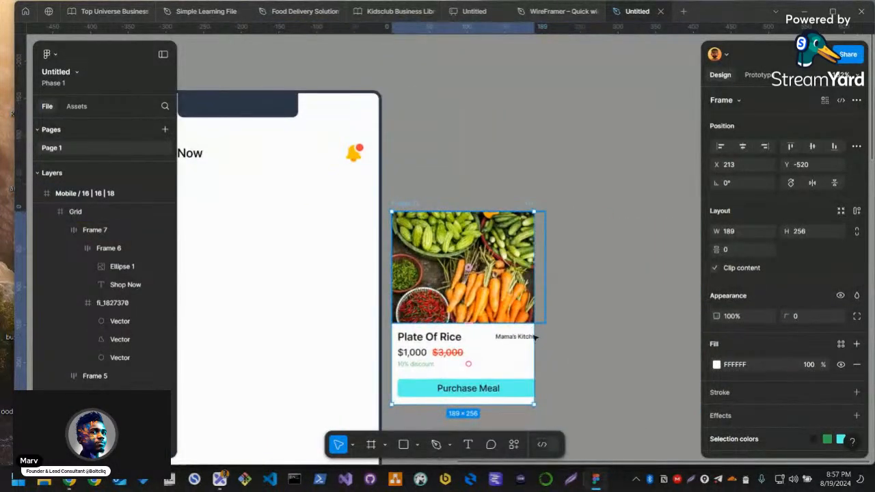
Try to make the width of the card's details frame hug its contents
click(527, 347)
click(768, 231)
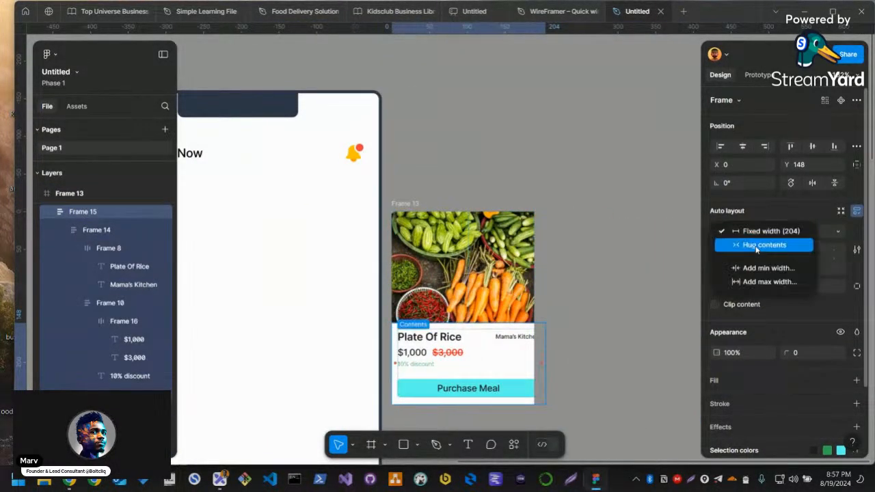
click(756, 248)
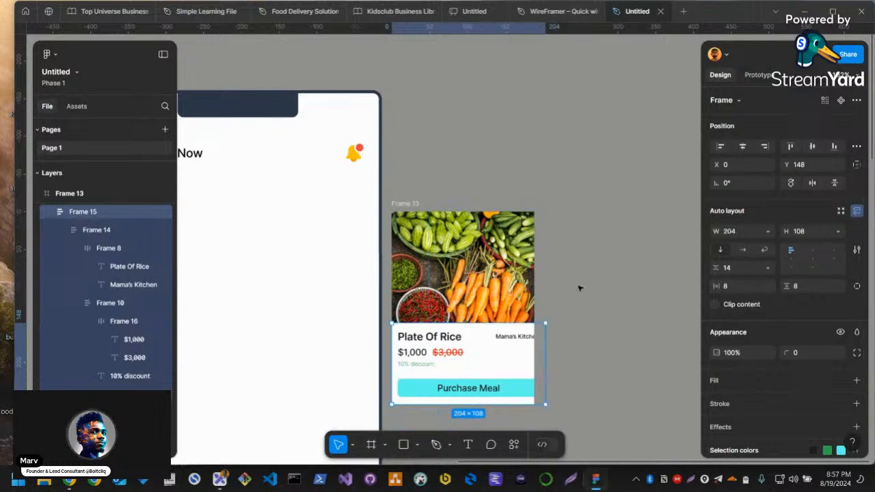
Widen the outer card frame beyond the edge of the photo and the details section
click(540, 298)
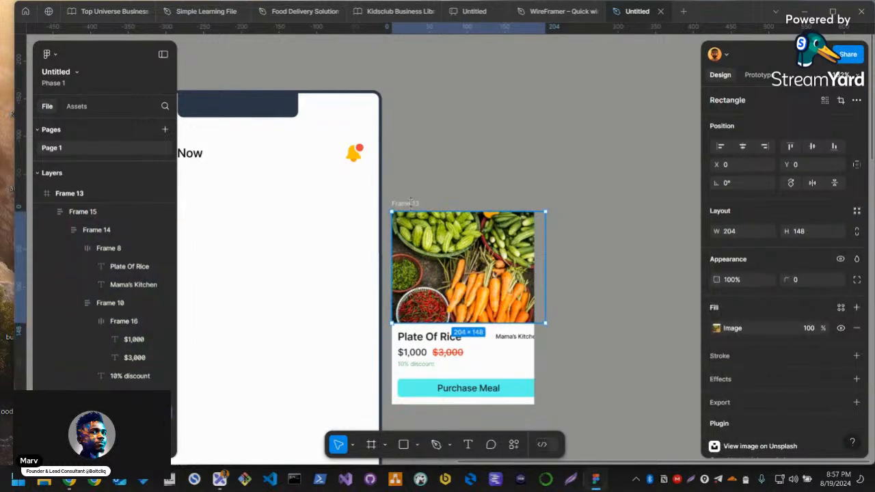
click(410, 204)
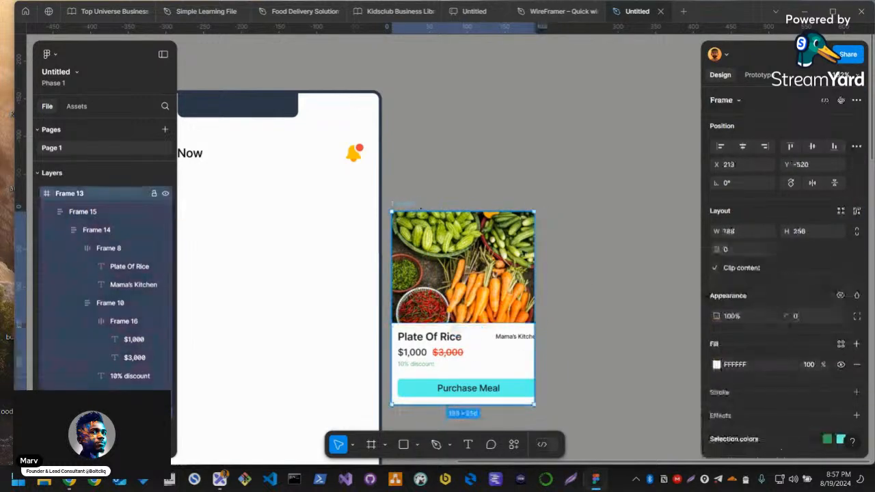
drag(535, 292, 576, 289)
Wrap the card's photo and details section together in one vertical auto layout frame
click(528, 299)
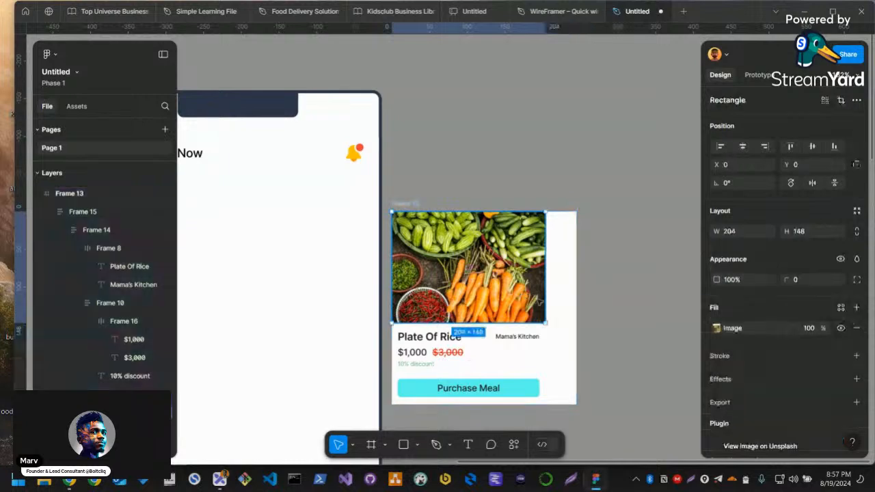
double_click(528, 300)
click(559, 298)
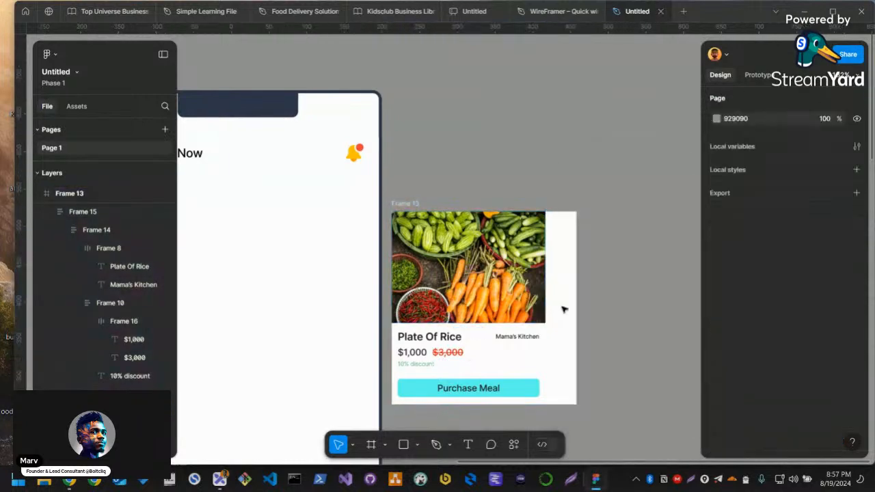
click(529, 355)
shift+click(530, 308)
key(shift+a)
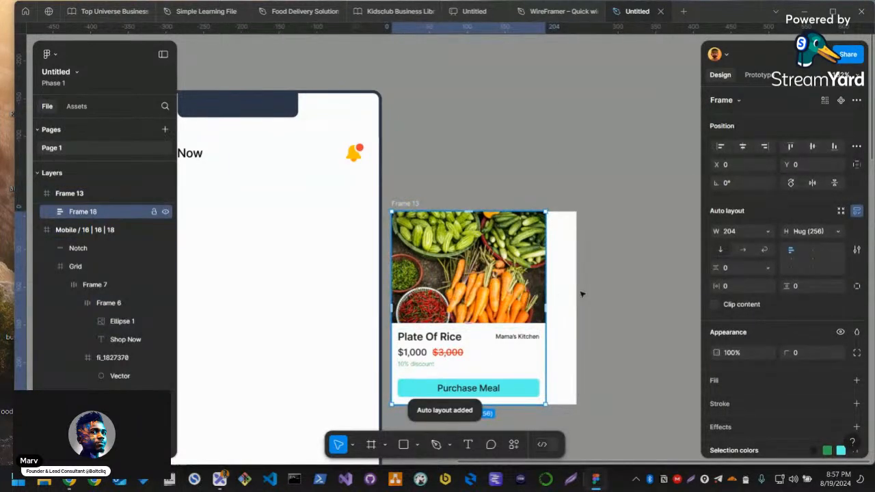
Move the new auto layout card into the Shop Now screen below the header and delete the empty leftover frame
scroll(551, 294, down, 3)
drag(556, 292, 428, 284)
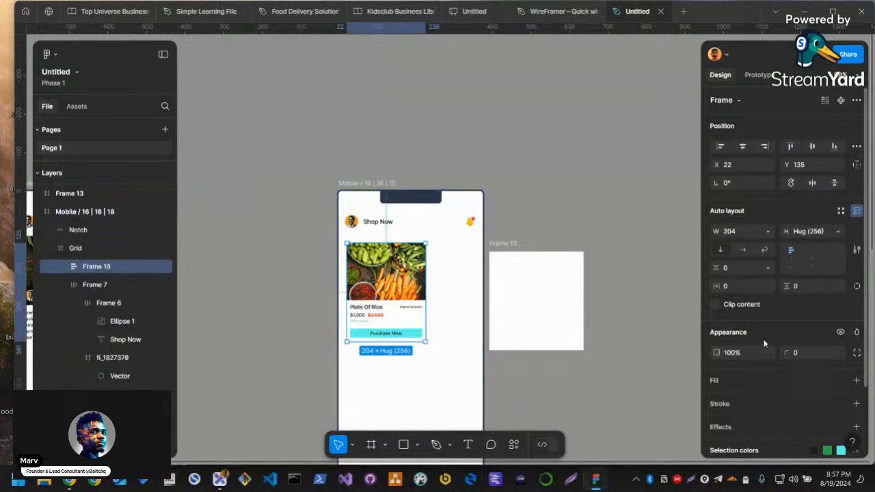
click(506, 246)
key(Delete)
Narrow the product card to a width of 163 and duplicate it alongside with a gap of 13
scroll(377, 290, up, 3)
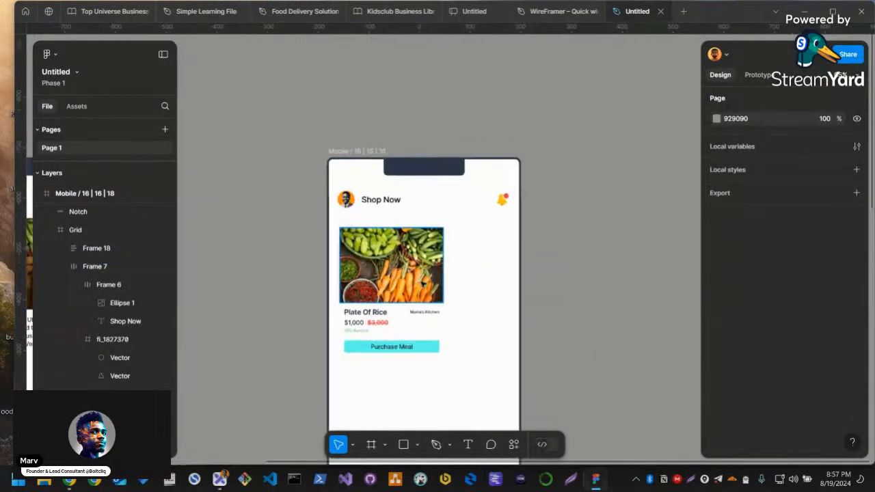
double_click(396, 262)
drag(444, 269, 566, 265)
scroll(390, 294, up, 3)
key(ctrl+d)
shift+click(411, 263)
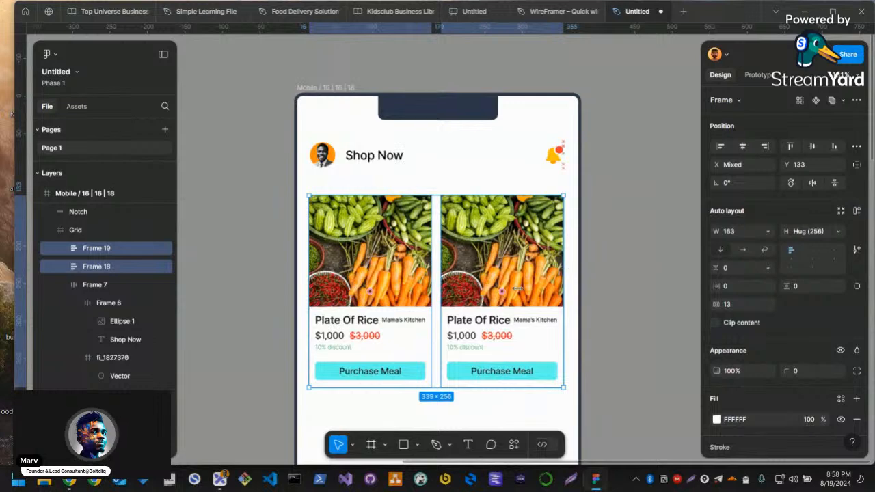
Set the font size of the Plate Of Rice title in both cards to 12
ctrl+click(357, 320)
ctrl+shift+click(482, 321)
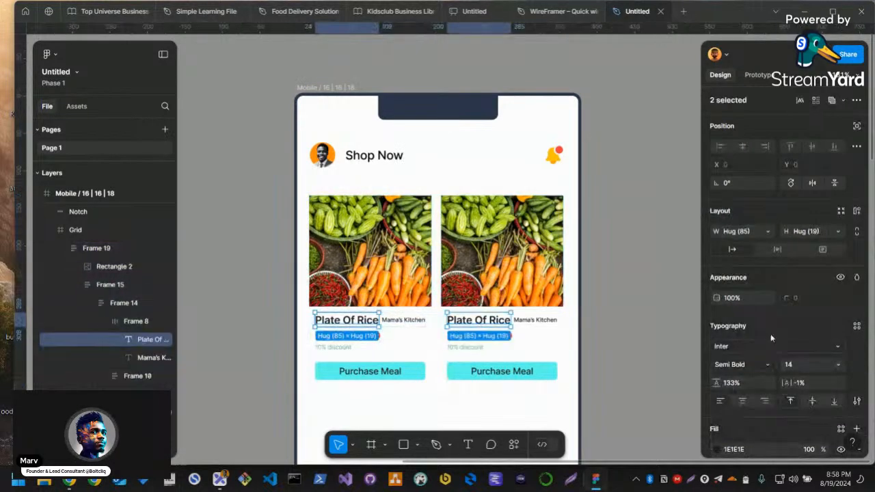
key(Return)
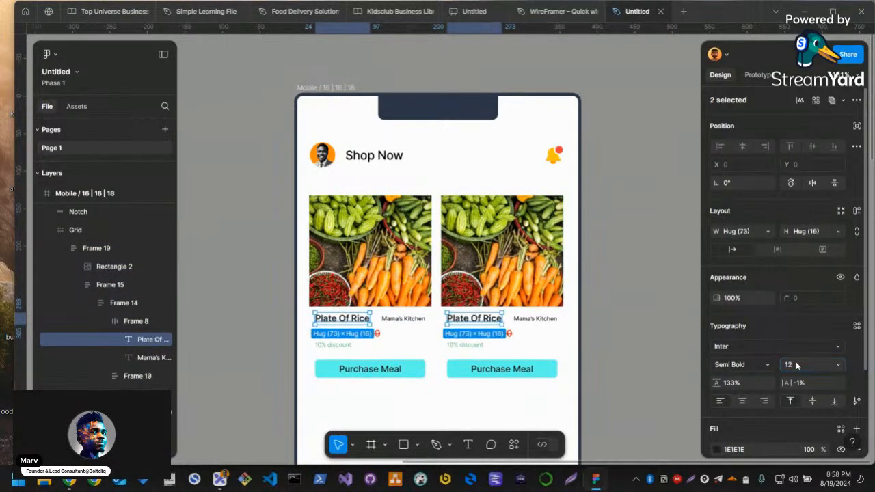
click(619, 365)
Set the corner radius of both card photos to 2 on all corners
click(498, 301)
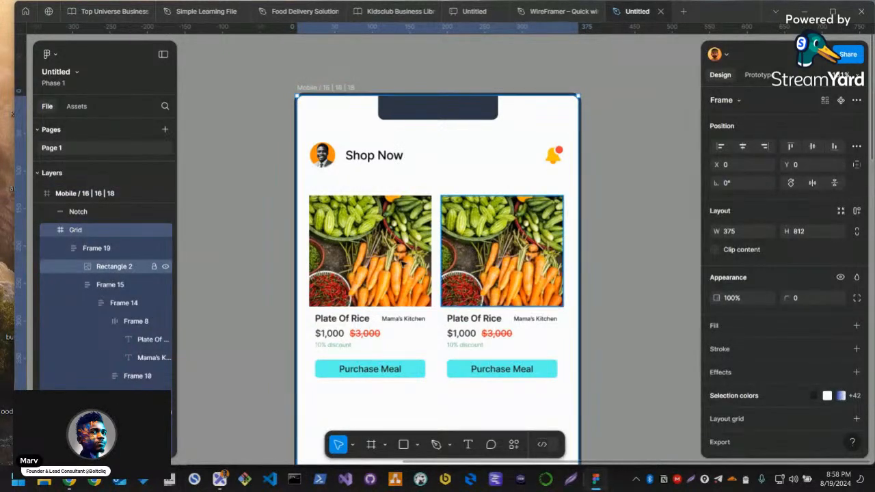
ctrl+click(473, 253)
ctrl+shift+click(414, 264)
text(2)
key(Return)
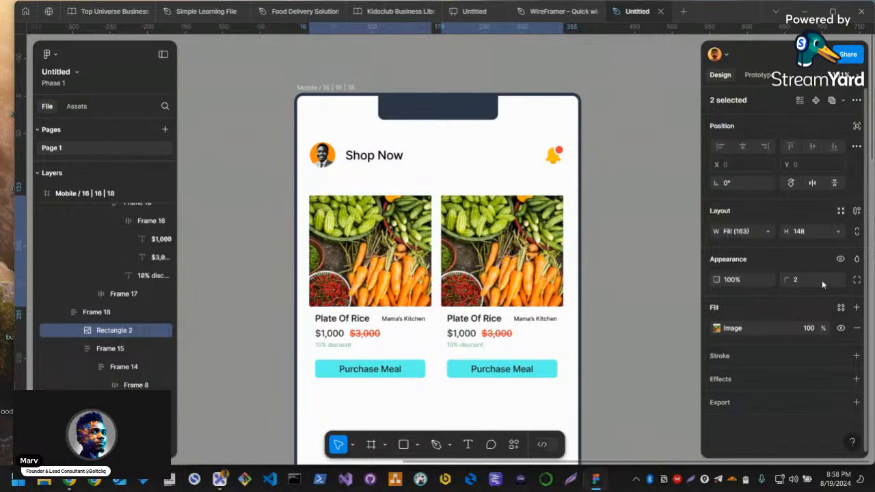
Give only the two upper corners of both card photos a radius of 4
click(856, 280)
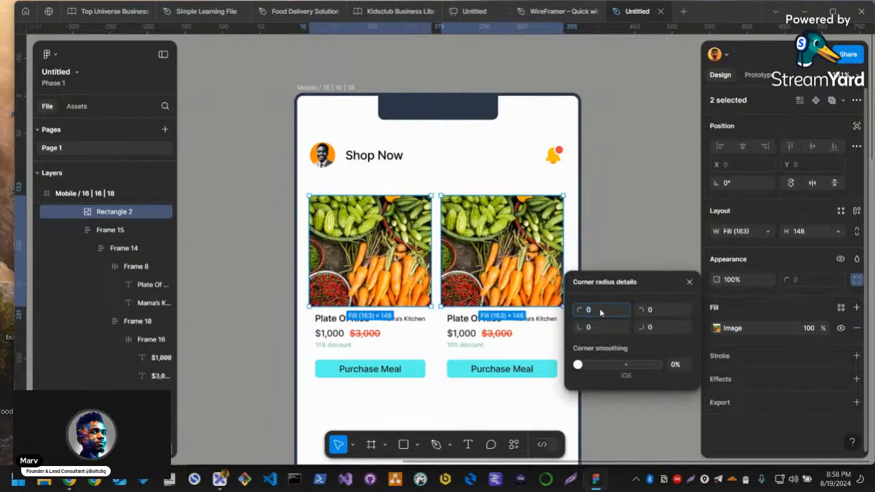
text(4)
click(673, 312)
text(4)
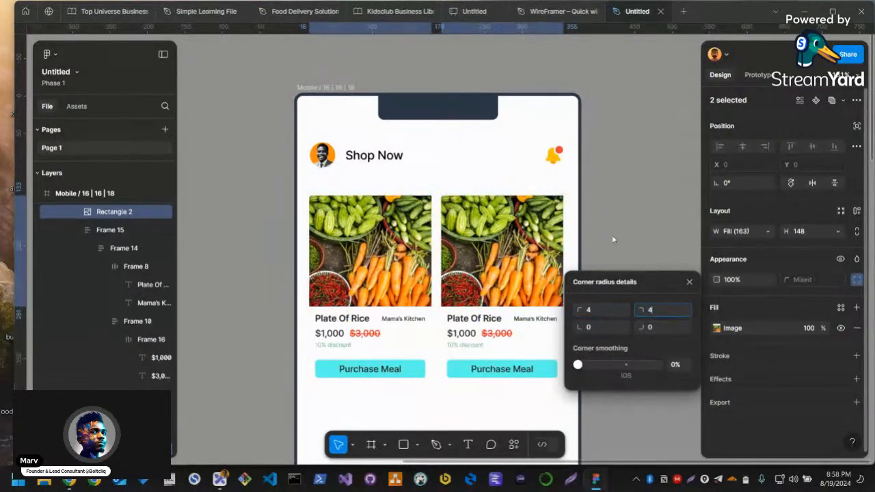
click(605, 250)
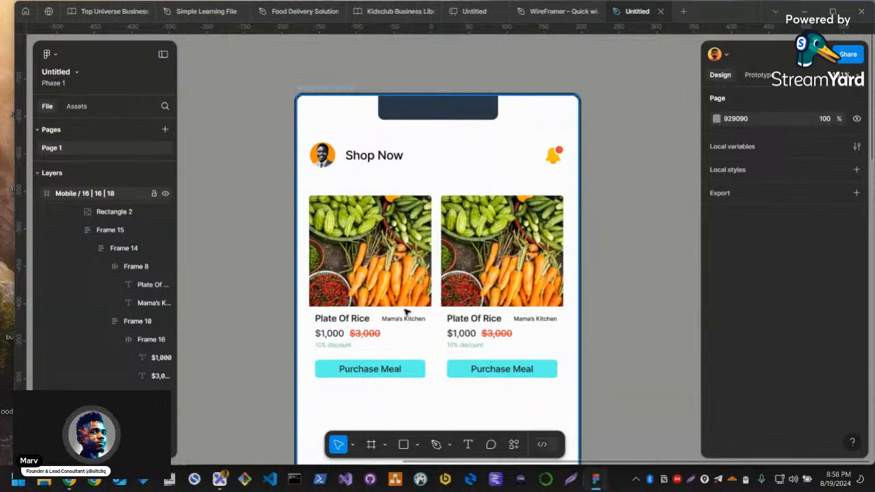
Add a black 000000 inside stroke of weight 1 to both product cards
double_click(406, 311)
shift+click(517, 313)
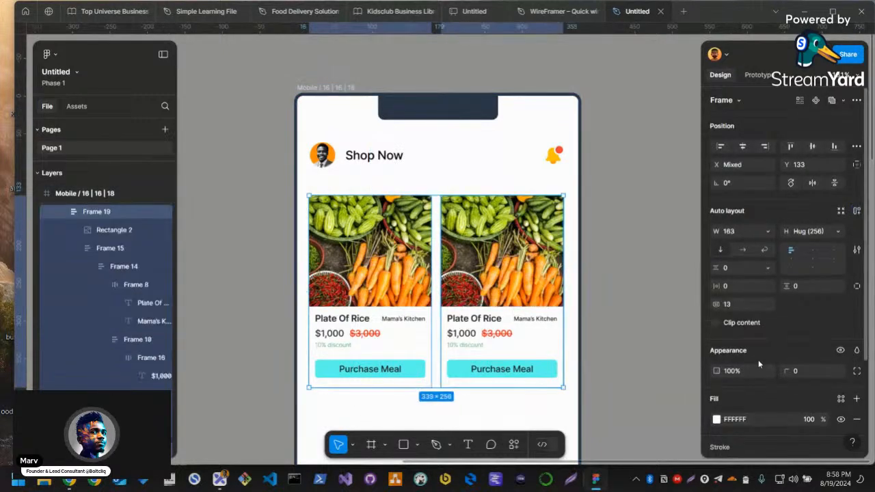
scroll(758, 364, down, 2)
click(741, 324)
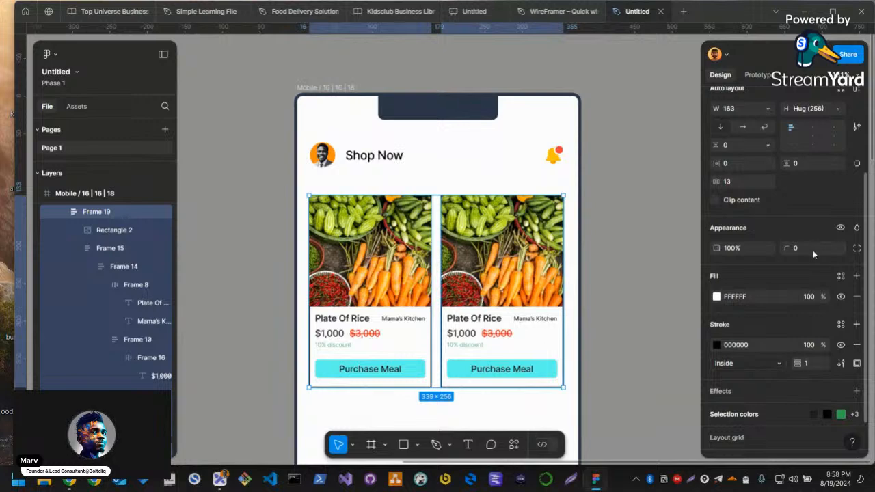
Give both product cards a corner radius of 4 and an inside stroke of weight 0.5 at 40% opacity
text(4)
key(Return)
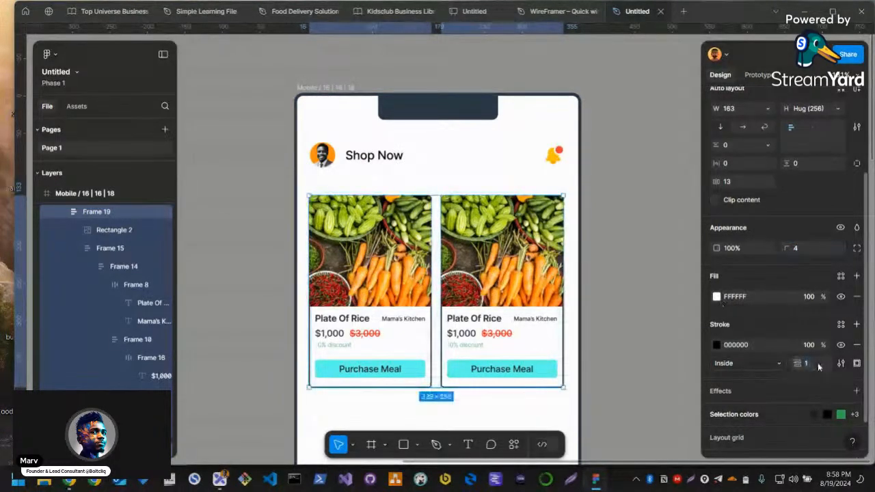
click(817, 362)
text(.5)
key(Return)
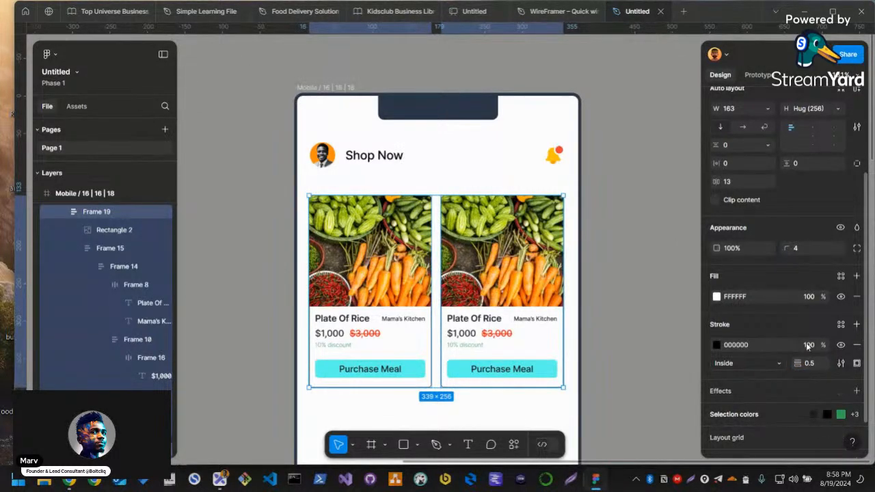
key(Return)
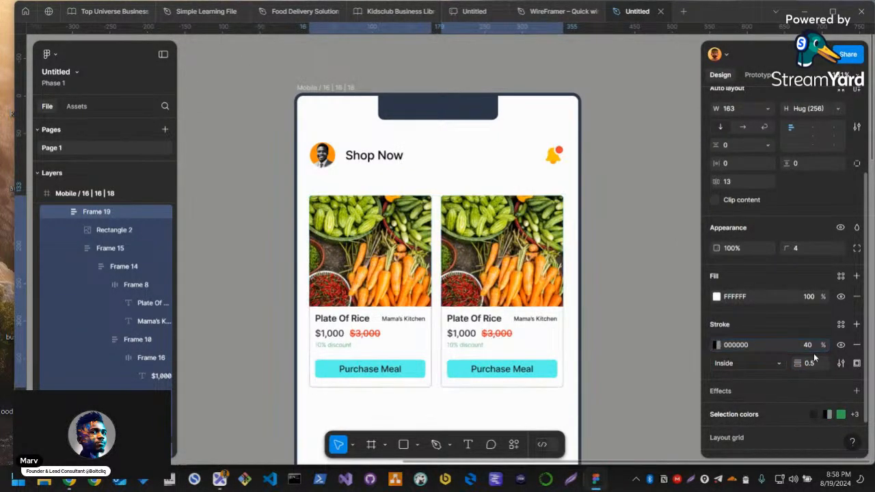
click(617, 340)
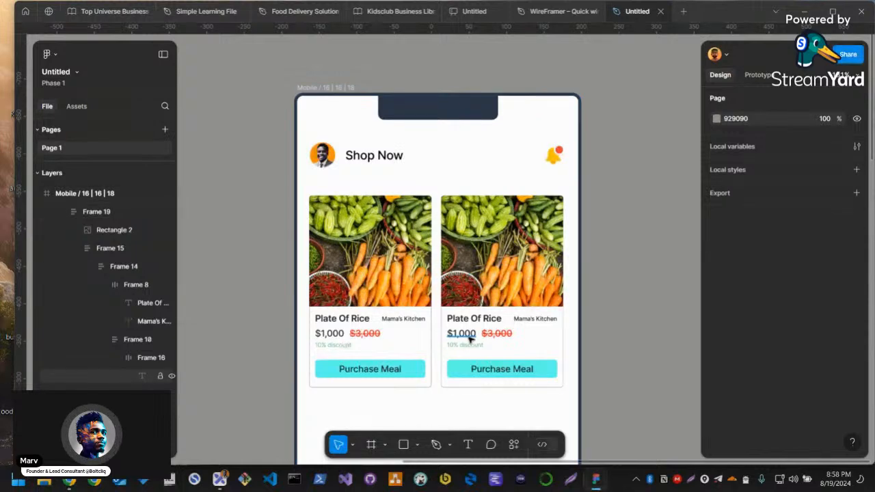
Wrap the two product cards in a horizontal auto layout row and place a duplicate of the row directly below it
scroll(461, 336, down, 2)
scroll(488, 355, down, 2)
scroll(502, 334, down, 2)
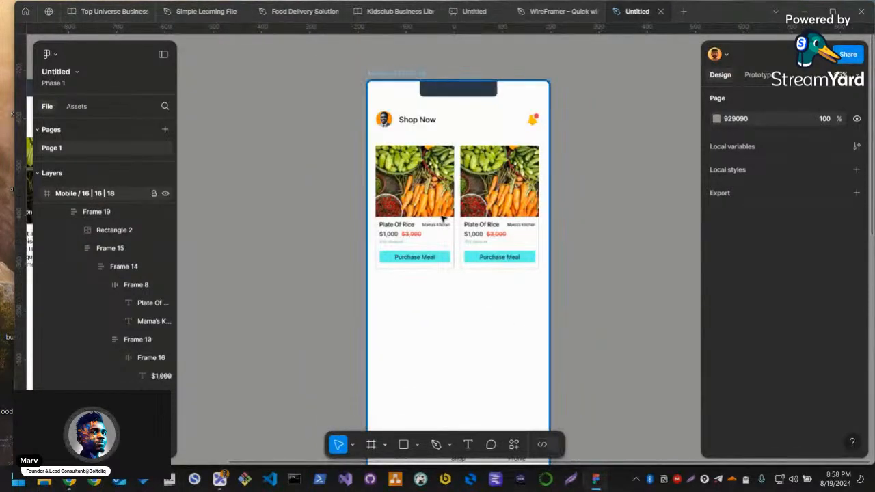
click(487, 236)
double_click(492, 243)
shift+click(435, 236)
key(shift+a)
key(ctrl+d)
drag(477, 179, 490, 286)
click(481, 242)
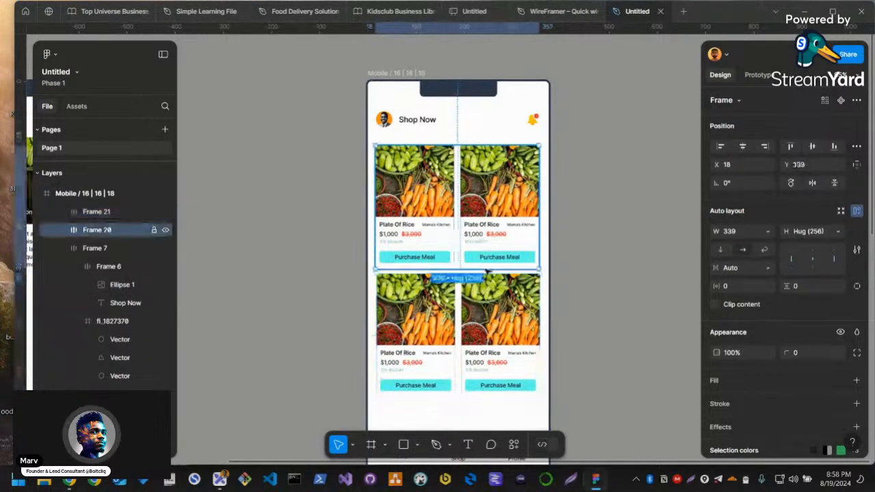
Combine the upper and lower product card rows into one vertical auto layout frame
click(493, 298)
click(566, 333)
drag(566, 333, 518, 319)
double_click(461, 308)
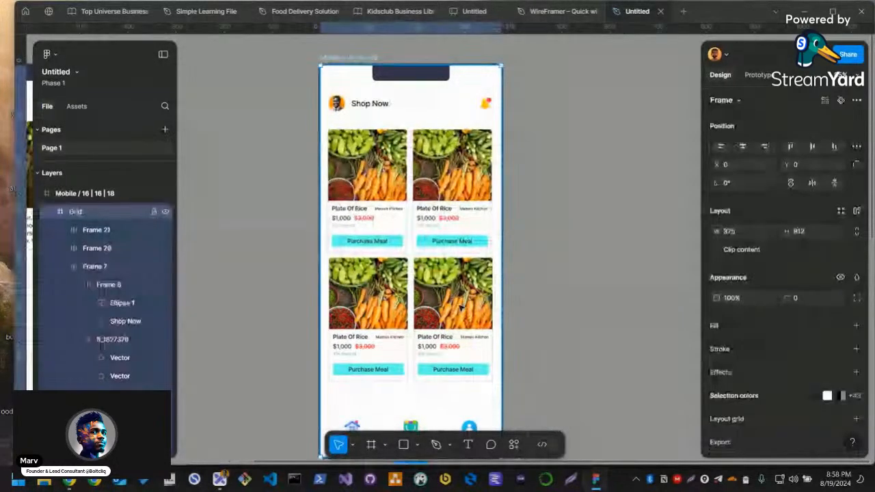
key(shift+a)
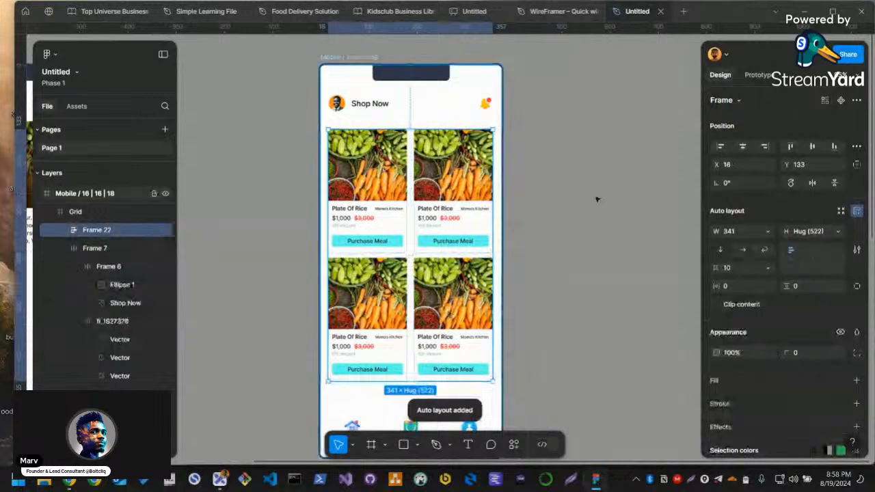
Inspect the auto layout settings of the frame holding both card rows and of the upper row inside it
click(536, 274)
click(96, 194)
click(95, 212)
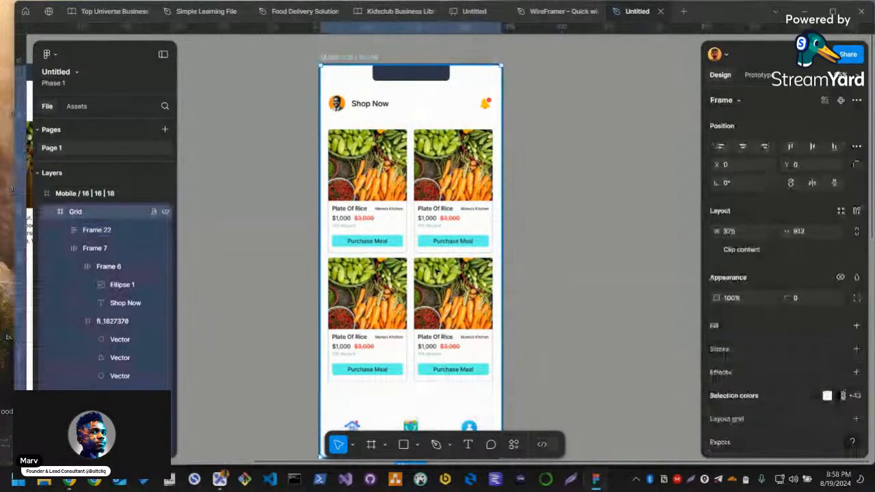
click(97, 231)
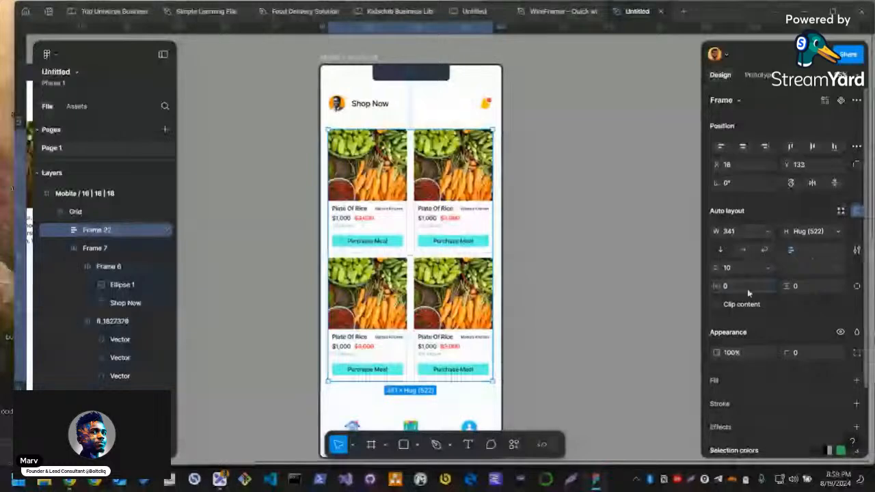
click(541, 301)
double_click(445, 303)
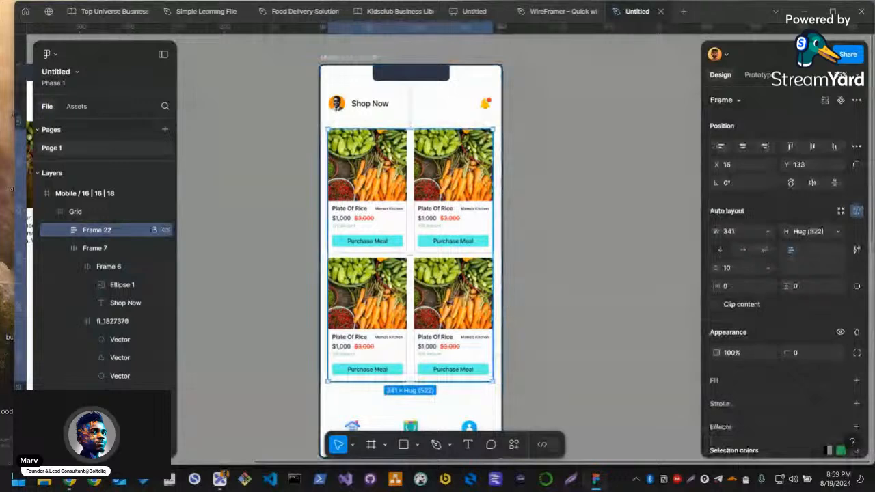
double_click(462, 300)
click(459, 235)
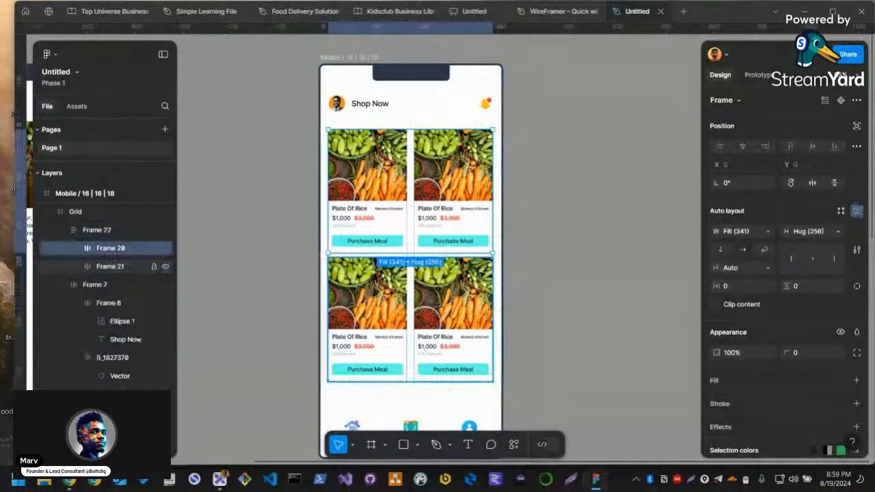
Try a vertical padding of 10 on the auto layout frame that holds both card rows
scroll(444, 255, up, 2)
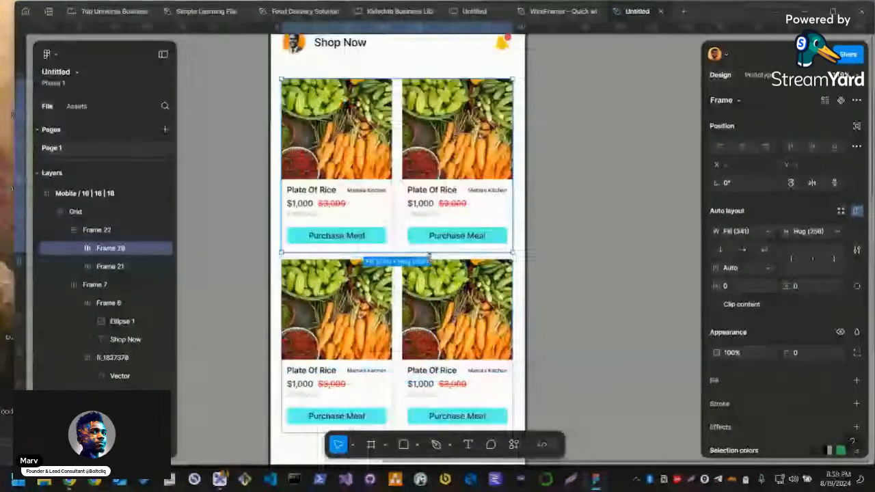
scroll(429, 257, up, 1)
click(429, 256)
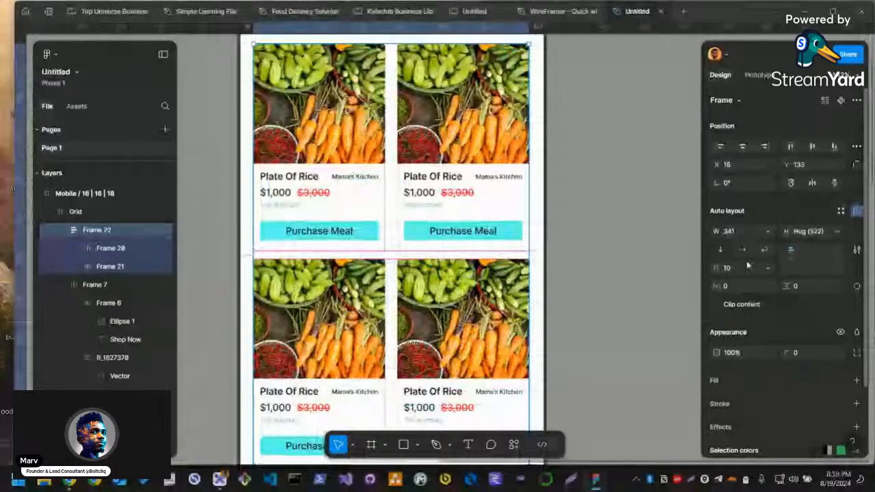
click(809, 285)
text(10)
key(Return)
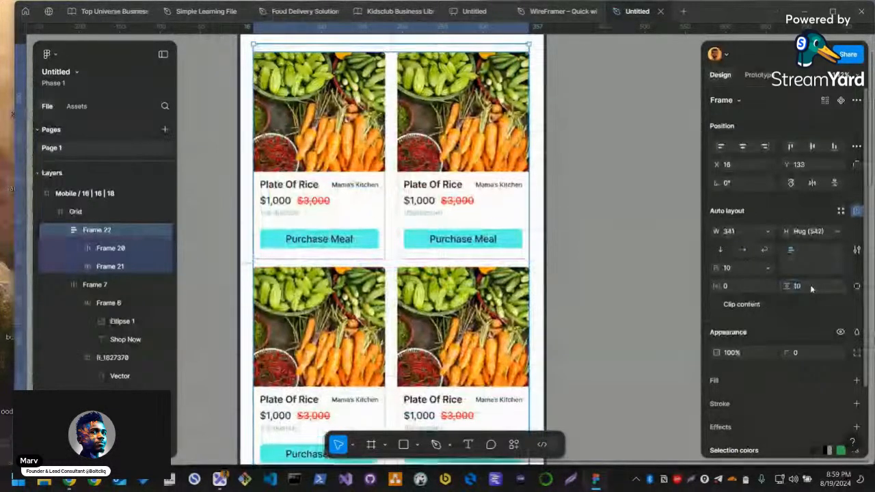
key(ctrl+z)
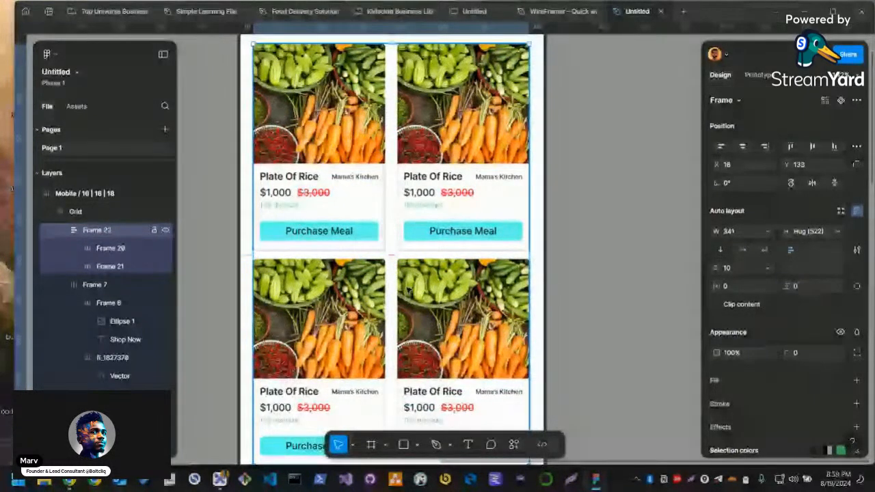
Examine the spacing between the two product card rows and how the four-card grid sits on the Shop Now screen
double_click(409, 289)
click(397, 249)
click(393, 260)
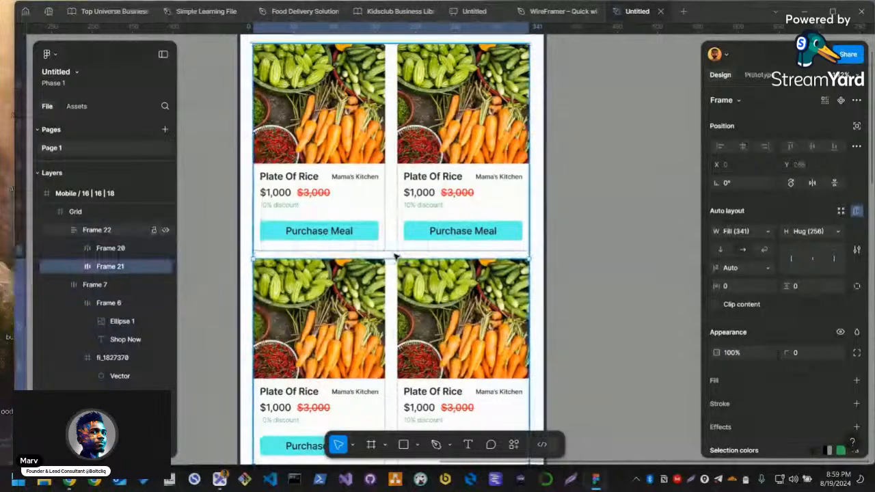
click(394, 256)
scroll(393, 256, up, 5)
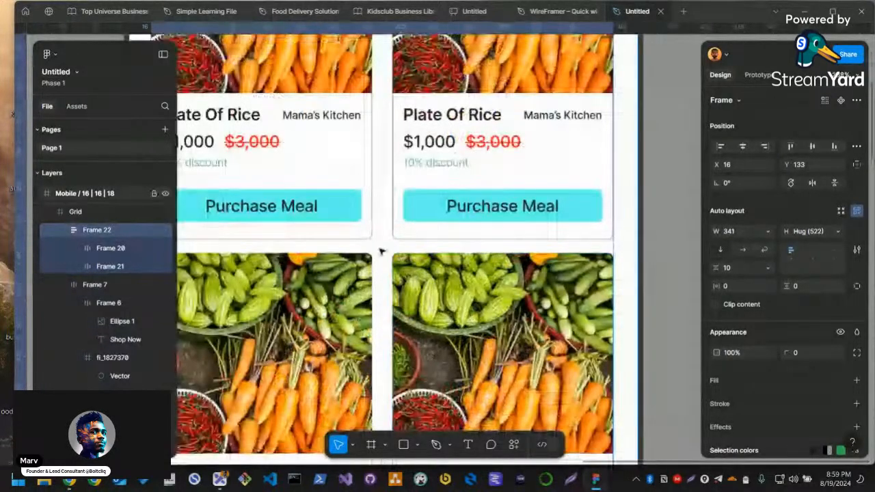
scroll(381, 252, down, 5)
click(606, 303)
click(425, 301)
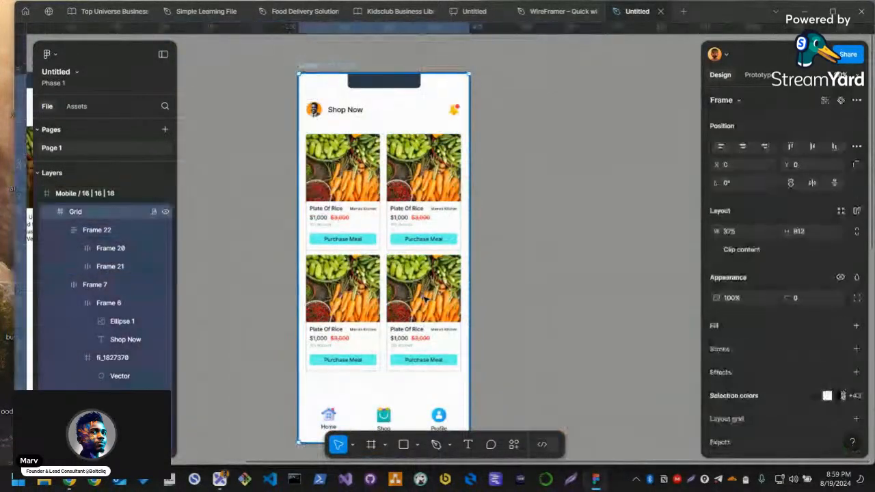
click(425, 299)
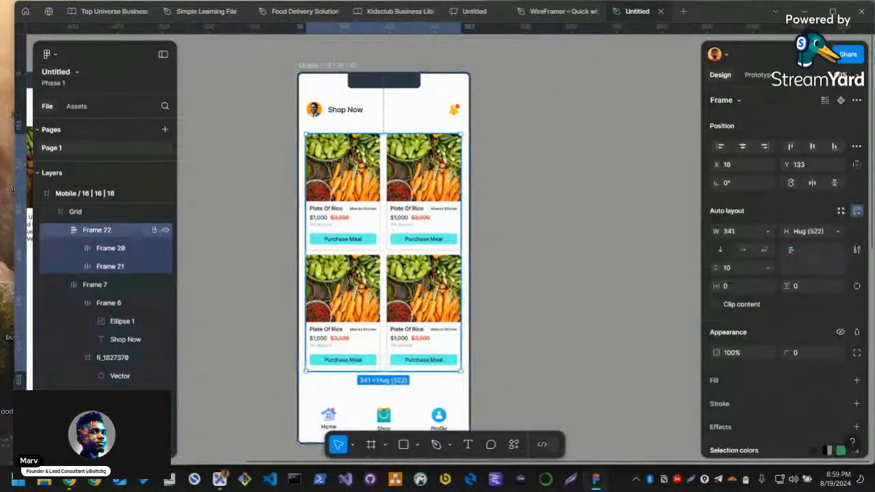
click(385, 251)
click(391, 237)
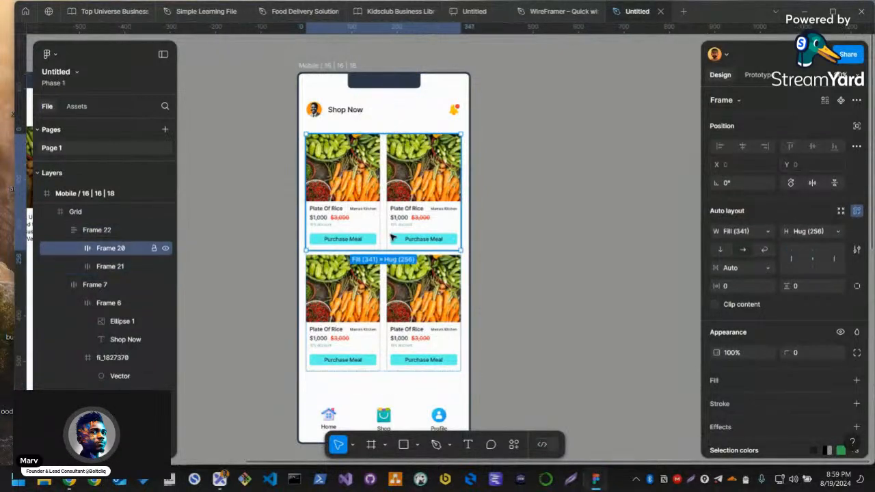
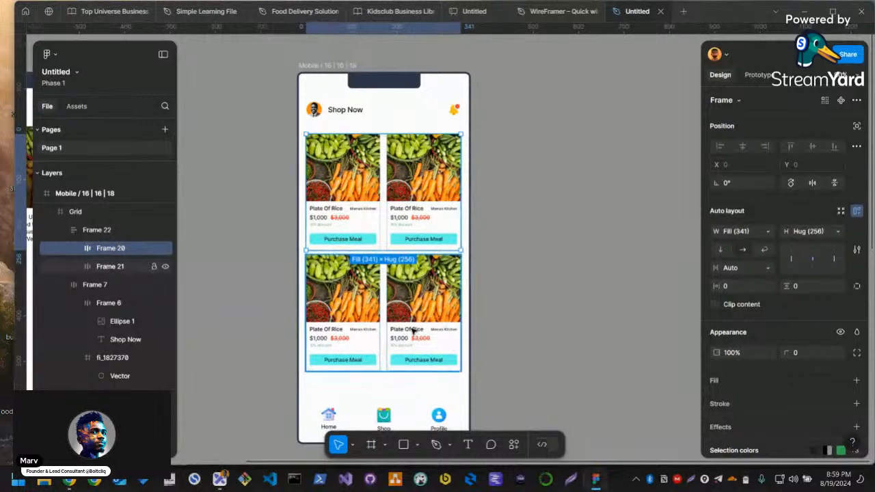
Set the vertical gap between the two product card rows on the Shop Now screen to 16
triple_click(396, 360)
click(383, 253)
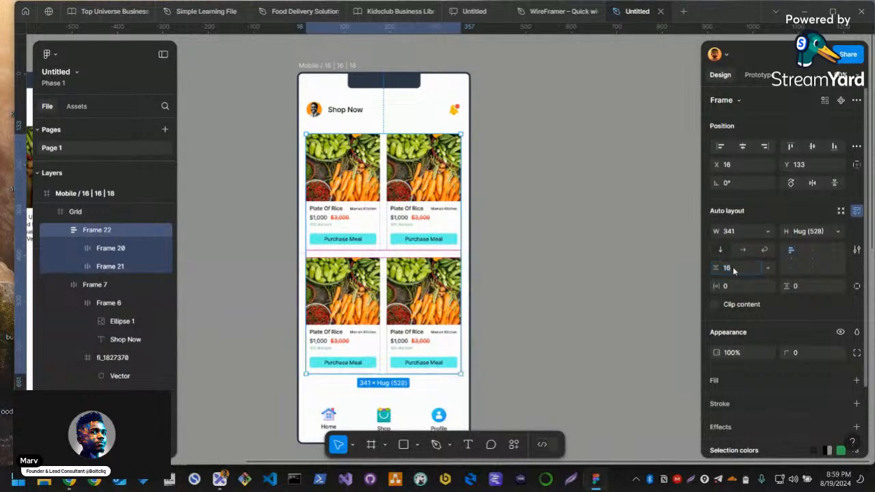
click(498, 288)
Duplicate the lorem ipsum paragraph on the Home screen copy below Shop Now and replace the upper paragraph's text with "Bio"
scroll(498, 287, down, 2)
scroll(519, 307, down, 3)
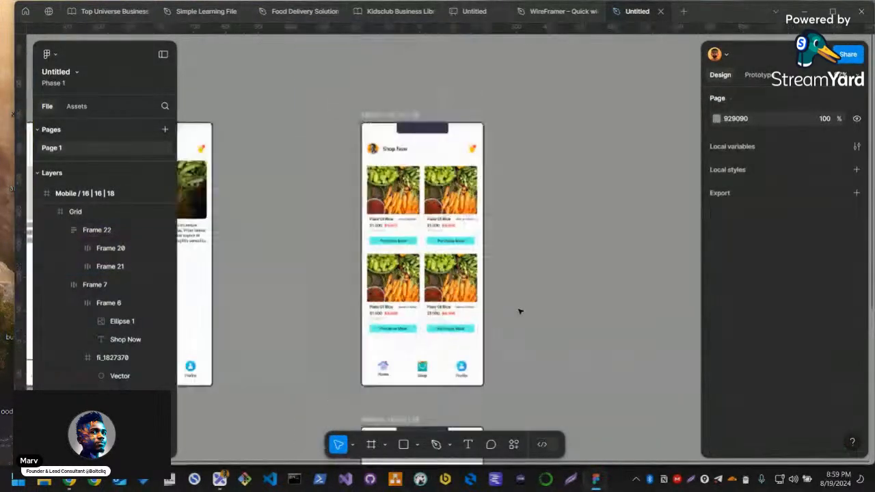
scroll(548, 345, down, 2)
scroll(549, 353, down, 3)
scroll(437, 243, down, 5)
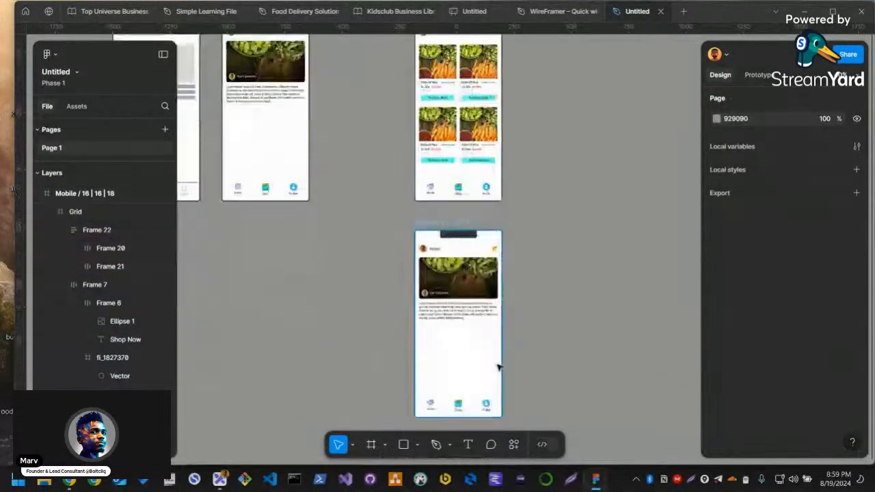
scroll(476, 277, up, 3)
scroll(454, 350, up, 4)
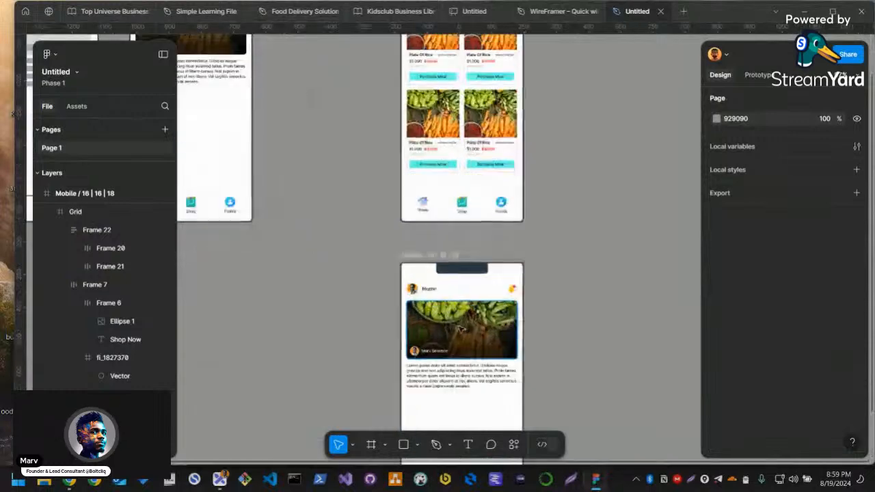
scroll(454, 355, down, 2)
scroll(457, 374, up, 3)
click(458, 375)
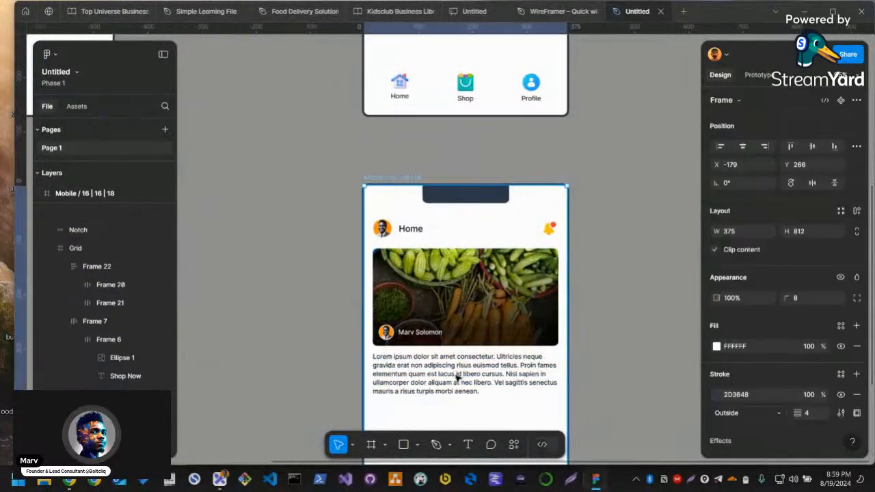
click(437, 374)
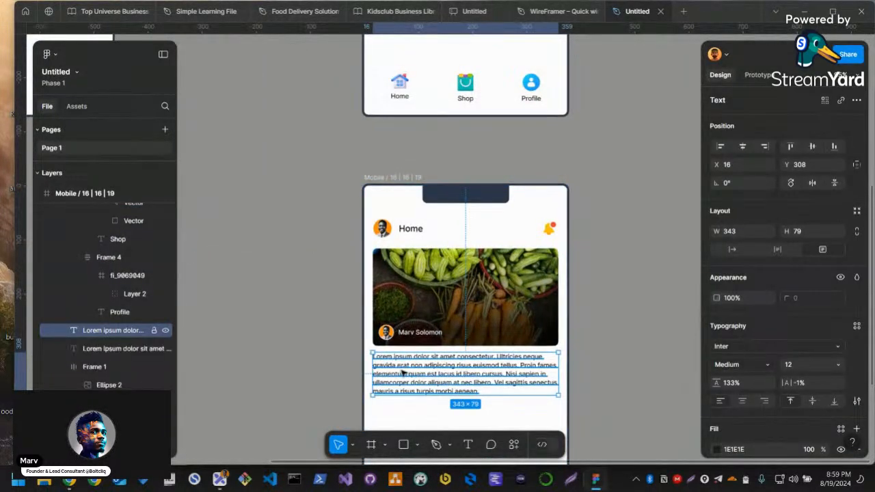
scroll(403, 362, up, 2)
scroll(417, 338, down, 6)
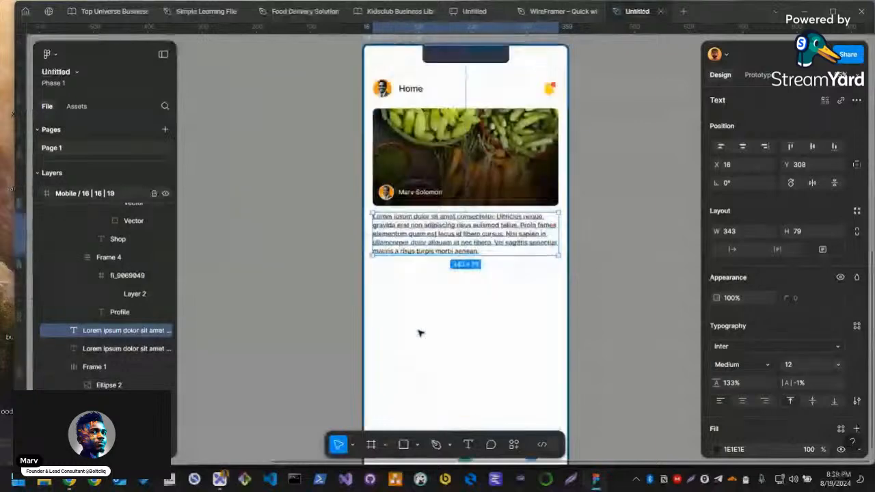
scroll(419, 333, up, 2)
key(ctrl+d)
double_click(423, 203)
text(Bio)
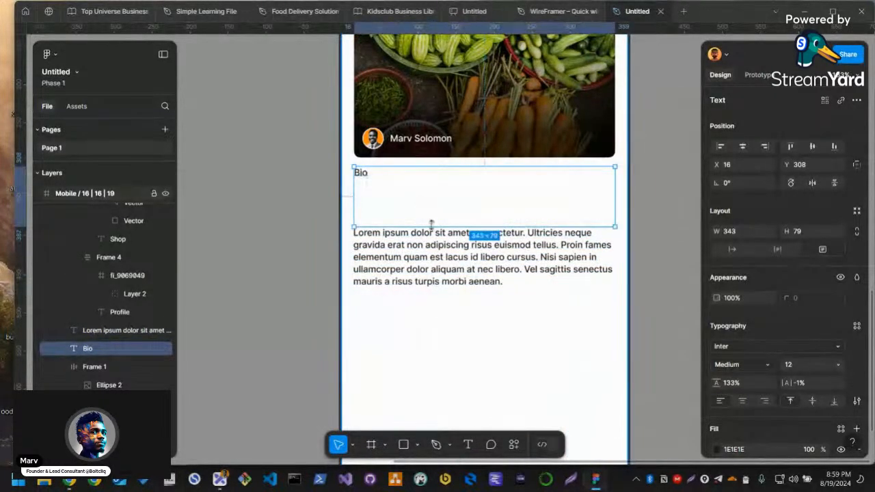
Give the Bio heading automatic width and change its text to "About"
click(733, 250)
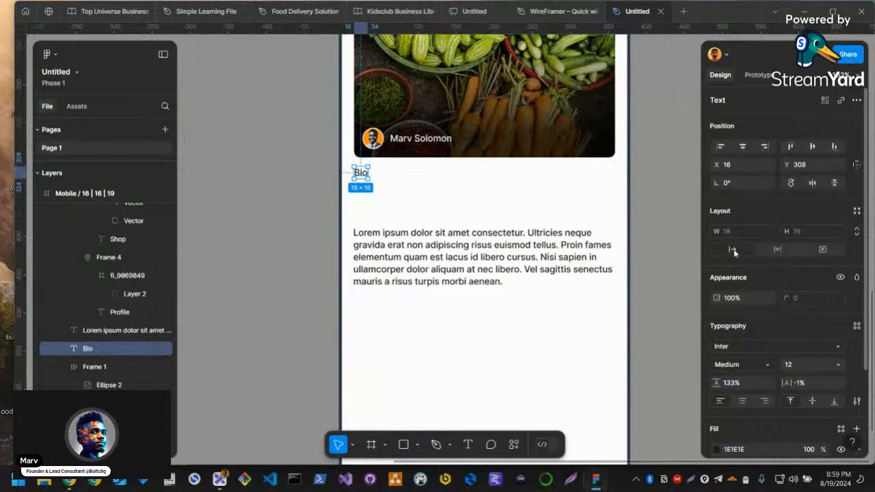
double_click(362, 172)
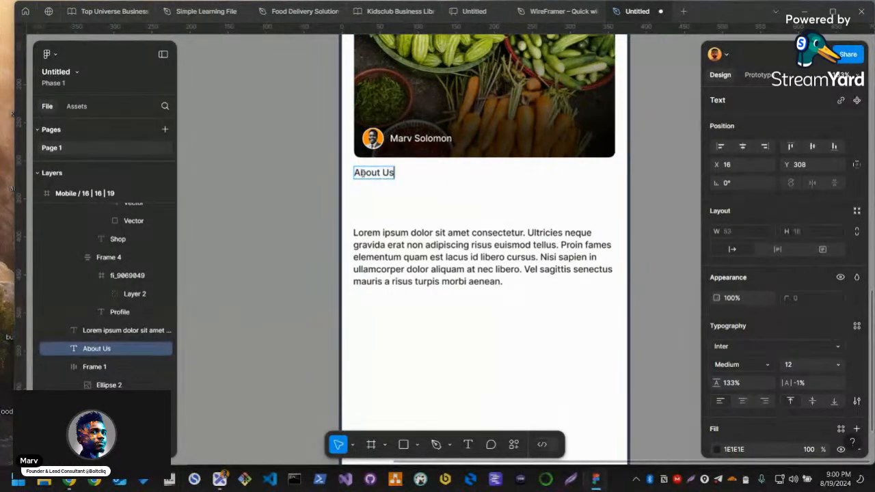
key(Escape)
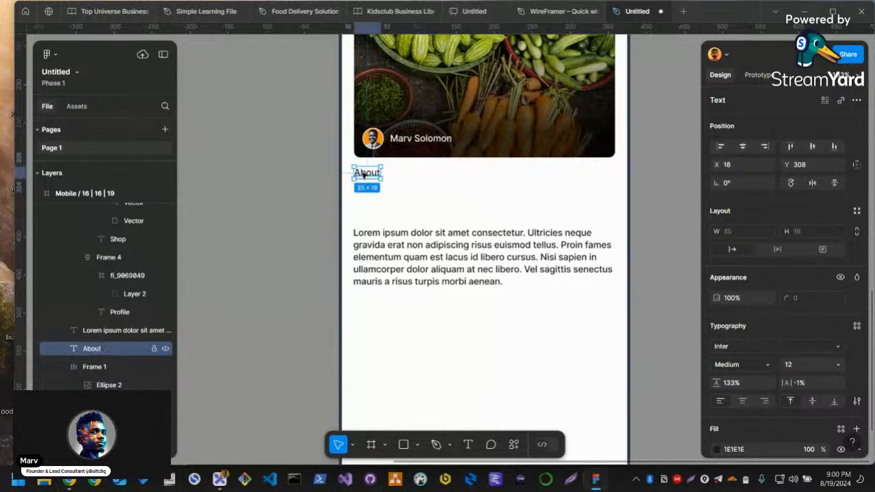
Move the lorem ipsum paragraph up to sit just beneath the About heading, at Y 336
click(328, 195)
drag(391, 257, 386, 207)
scroll(424, 239, up, 3)
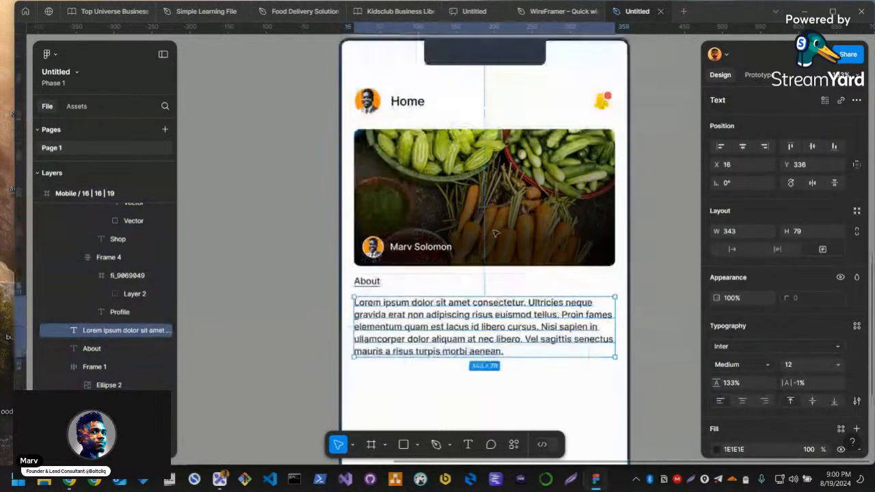
Cut the avatar-and-name frame, delete the vegetable banner image behind it, and paste the frame back onto the screen
click(432, 250)
click(438, 228)
click(440, 247)
click(424, 228)
click(391, 248)
key(Delete)
click(431, 215)
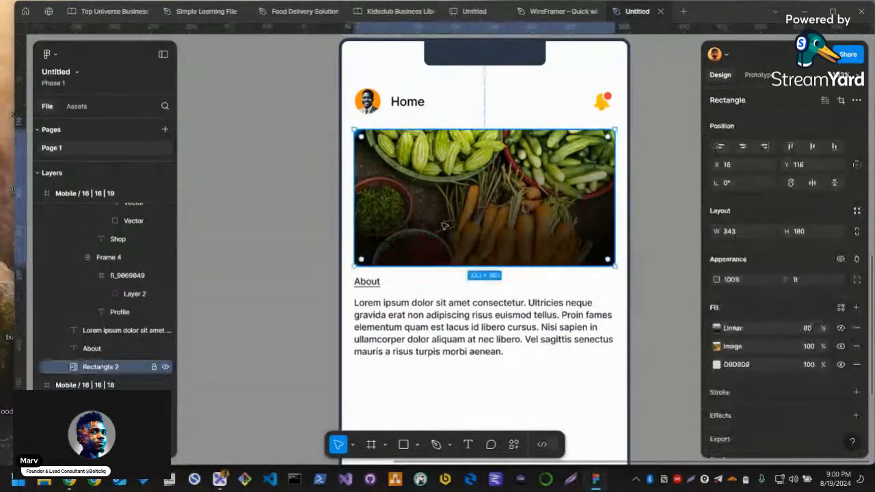
key(Delete)
click(430, 216)
key(ctrl+v)
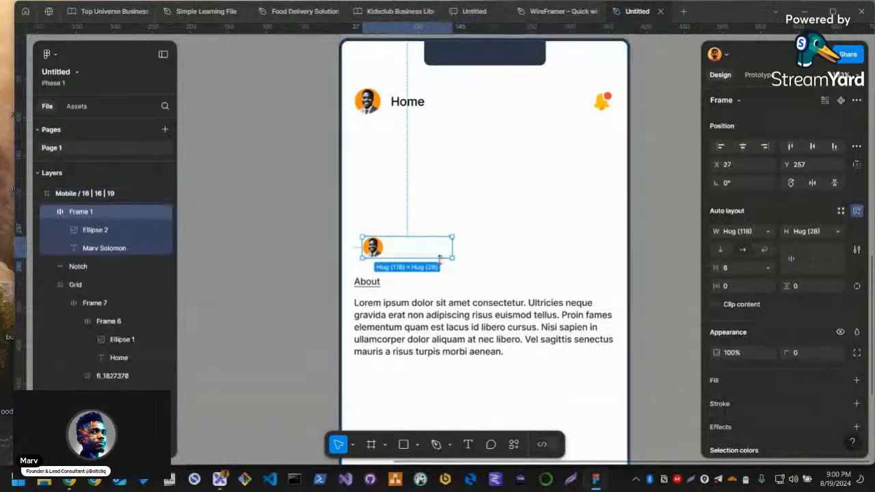
Delete the name label beside the small avatar and scale the avatar to about 151 by 151, placing it above the About heading
double_click(429, 254)
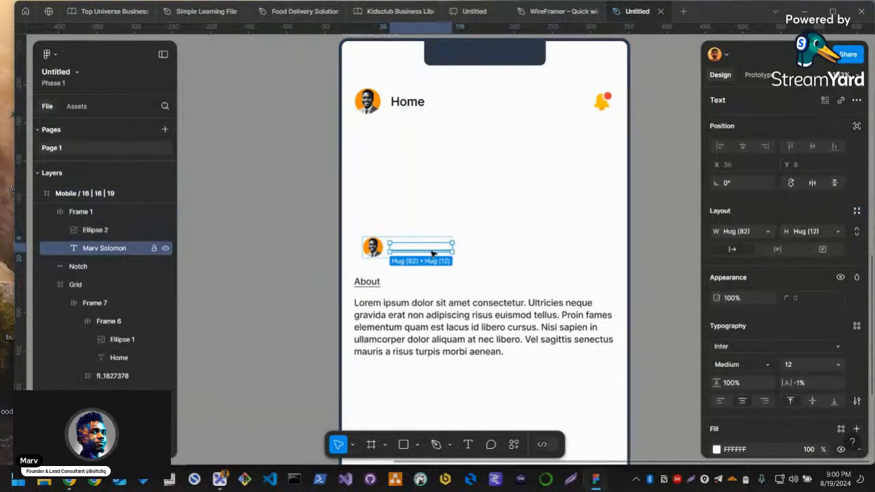
key(Delete)
click(377, 247)
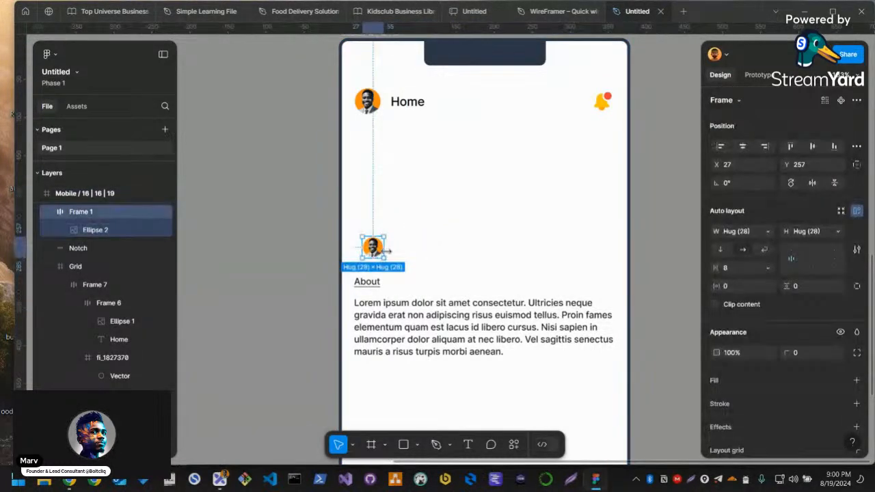
key(k)
drag(386, 251, 498, 258)
drag(429, 263, 491, 213)
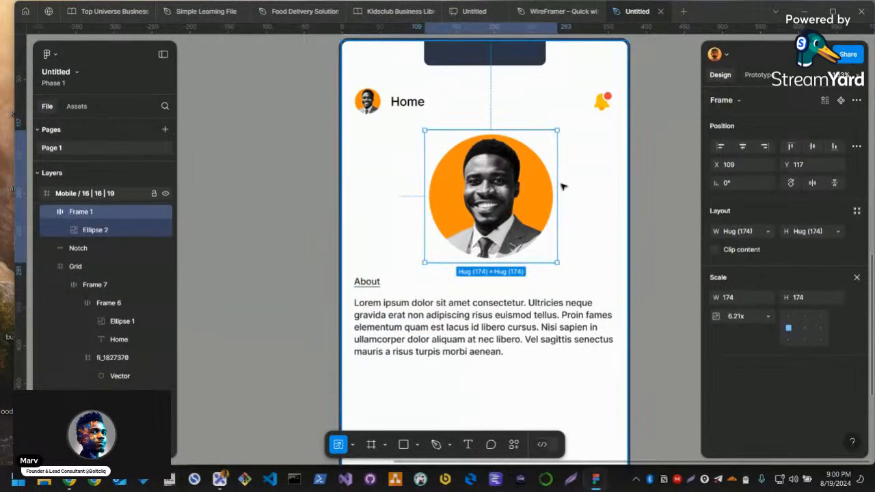
drag(557, 202, 540, 201)
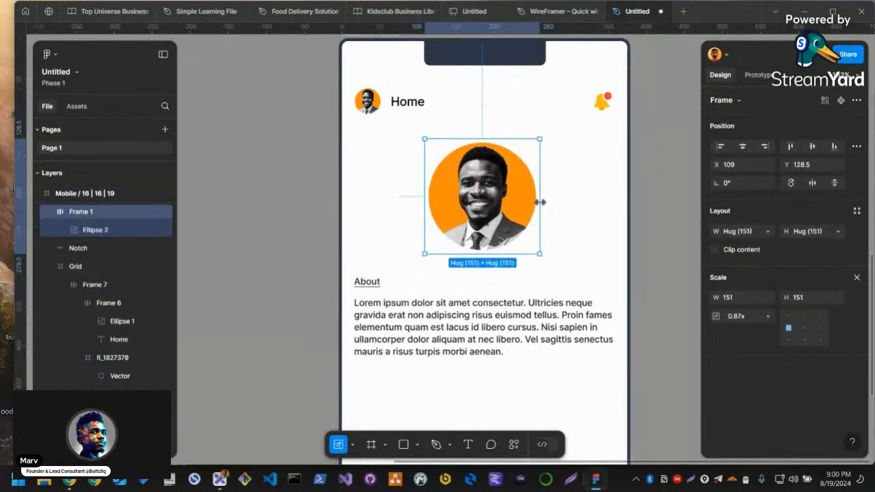
Combine the About heading and the lorem ipsum paragraph into an auto layout frame
click(377, 296)
click(369, 282)
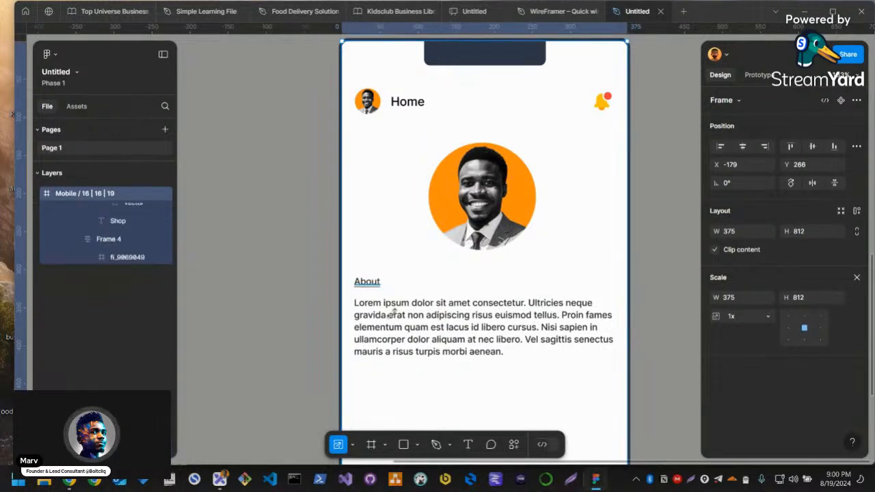
shift+click(465, 302)
key(shift+a)
Make the About heading bold and set its font size to 14
double_click(464, 283)
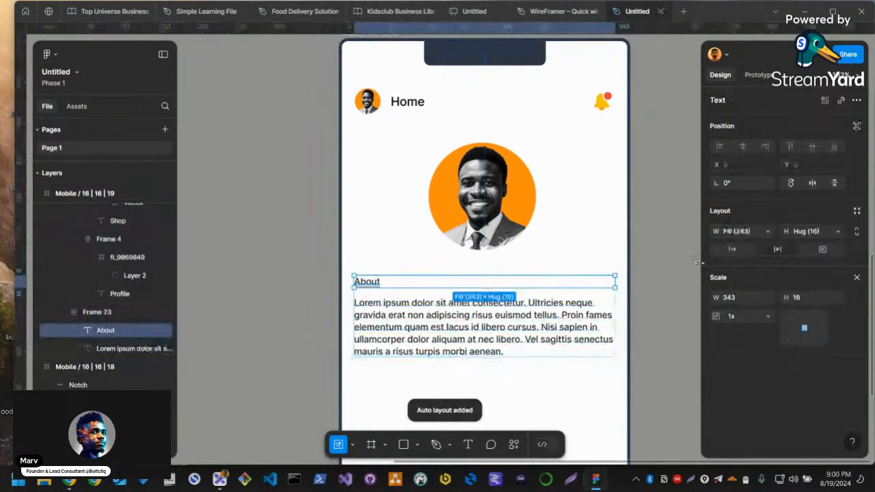
key(v)
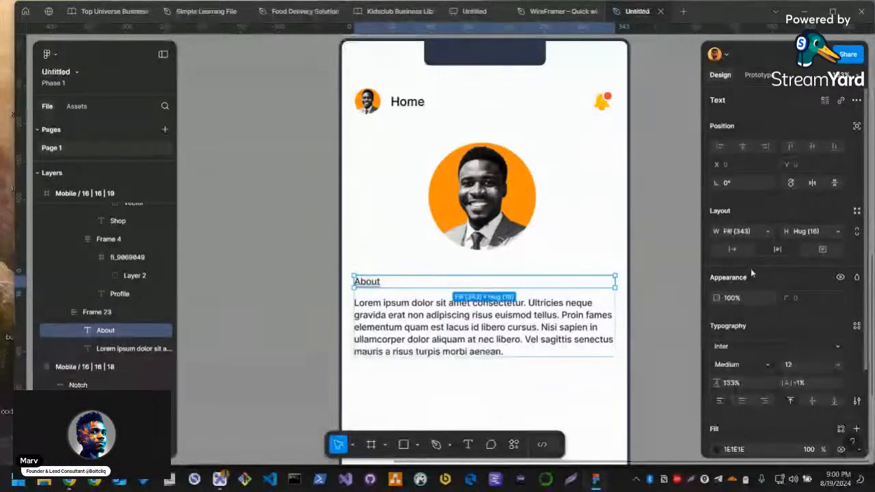
key(ctrl+b)
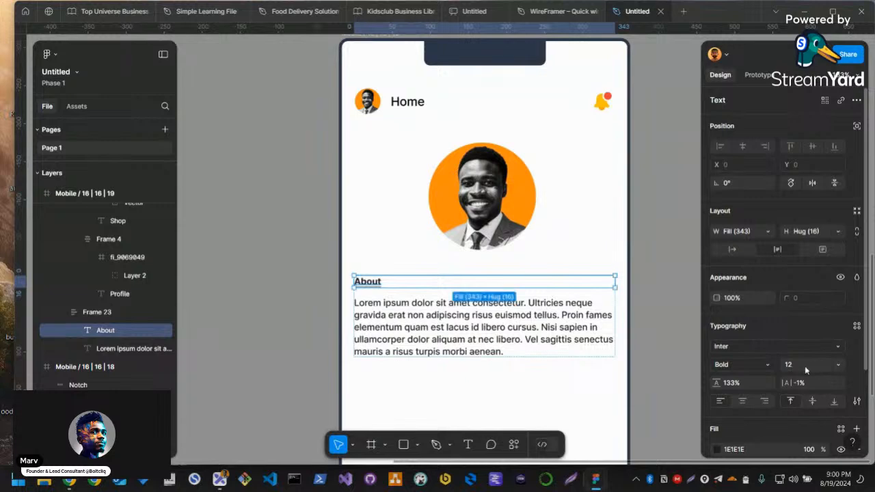
text(14)
key(Return)
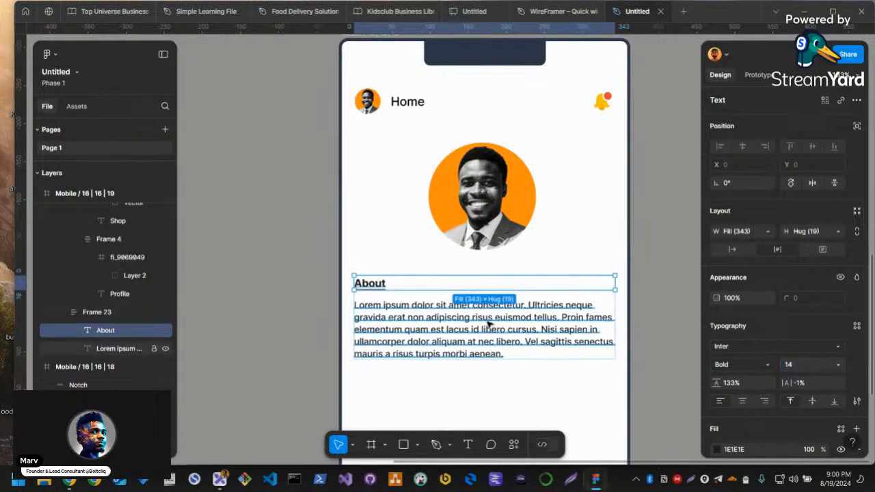
Set the auto layout gap between the About heading and its paragraph to 8
click(521, 314)
click(493, 235)
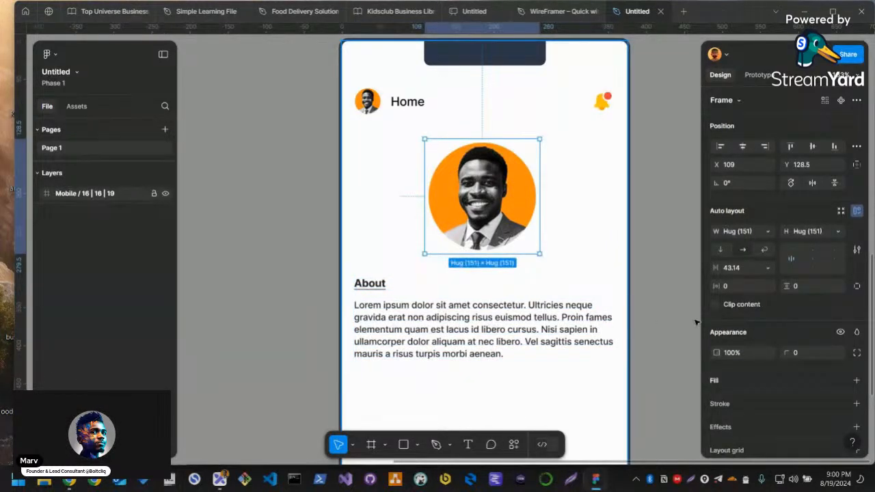
click(514, 321)
double_click(513, 321)
click(734, 269)
text(8)
key(Return)
click(522, 225)
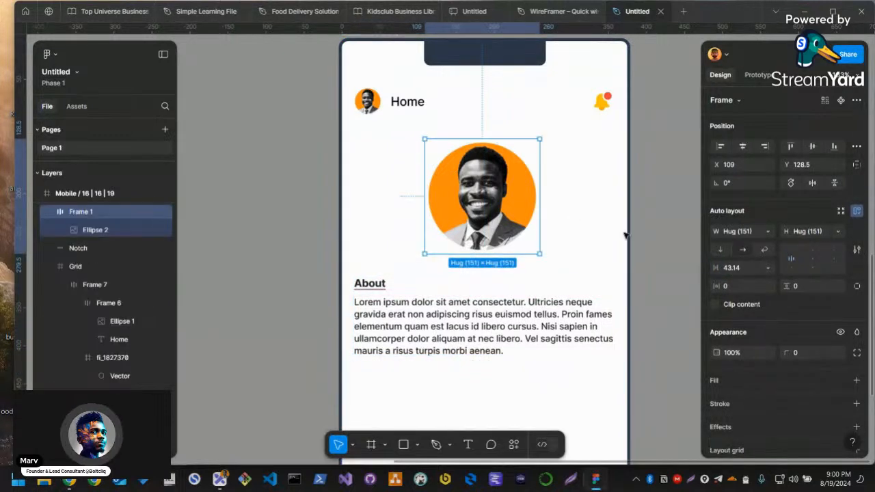
click(667, 243)
Change the header title of the avatar screen from Home to "User Profile"
scroll(659, 243, down, 2)
ctrl+double_click(446, 127)
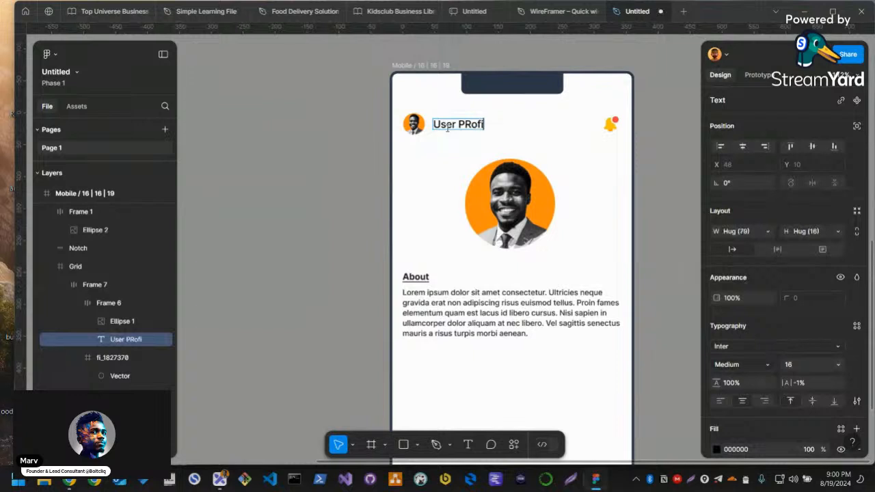
key(Escape)
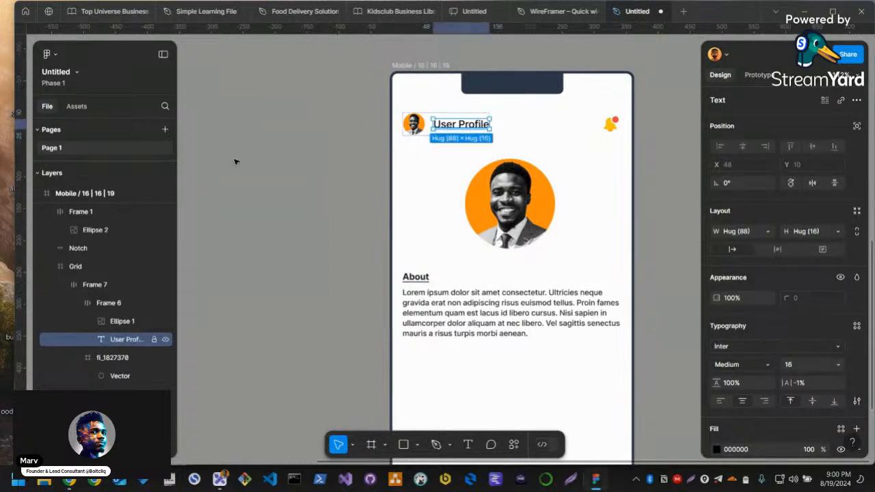
click(234, 160)
Move the high-fidelity Home screen frame sideways, closer to the Shop Now screen
scroll(375, 237, down, 2)
scroll(374, 237, down, 3)
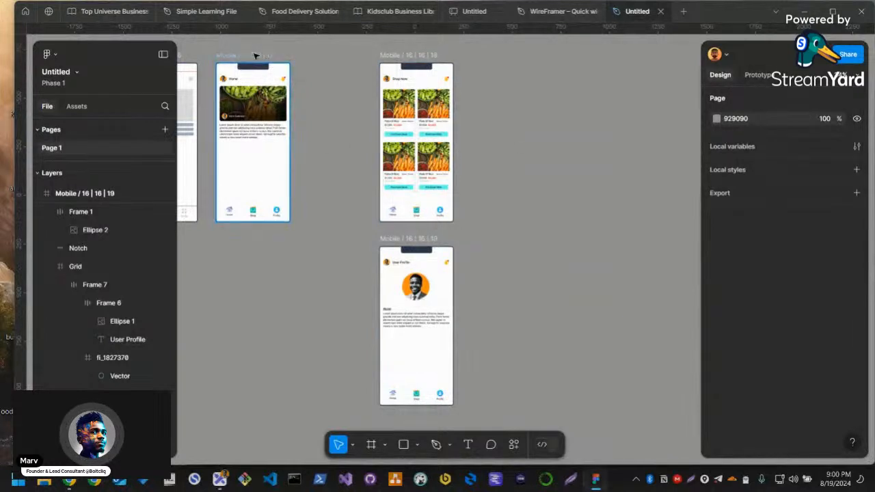
drag(232, 60, 271, 60)
key(Escape)
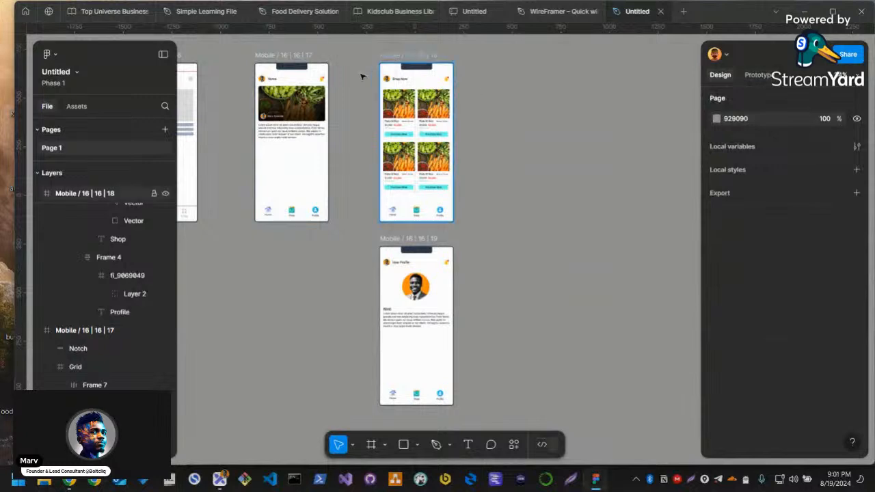
Rename the Shop Now screen's frame as "Shop"
click(406, 55)
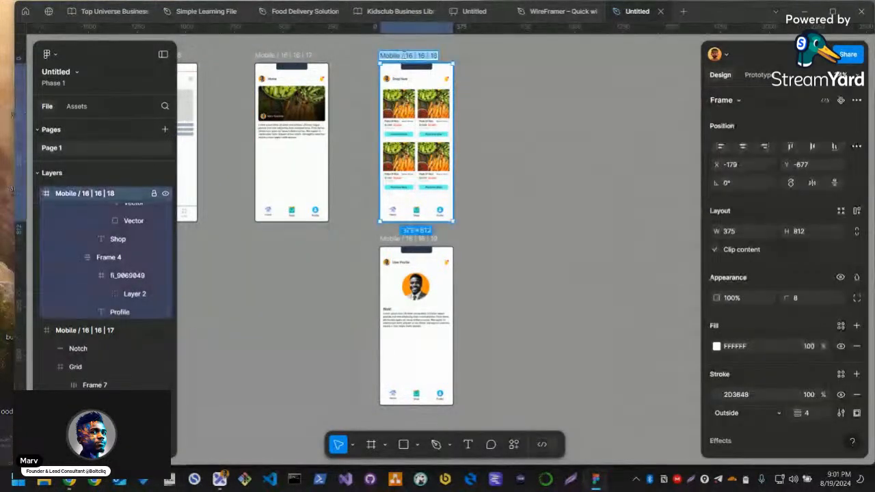
scroll(405, 56, up, 3)
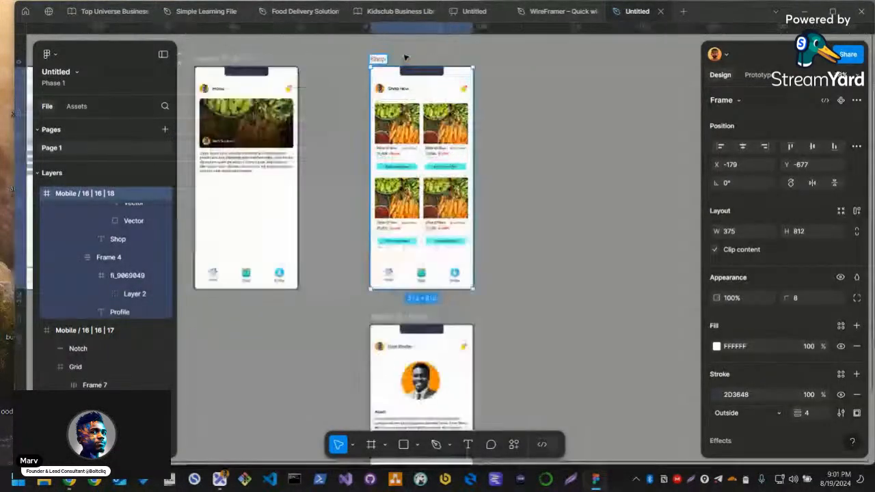
click(387, 61)
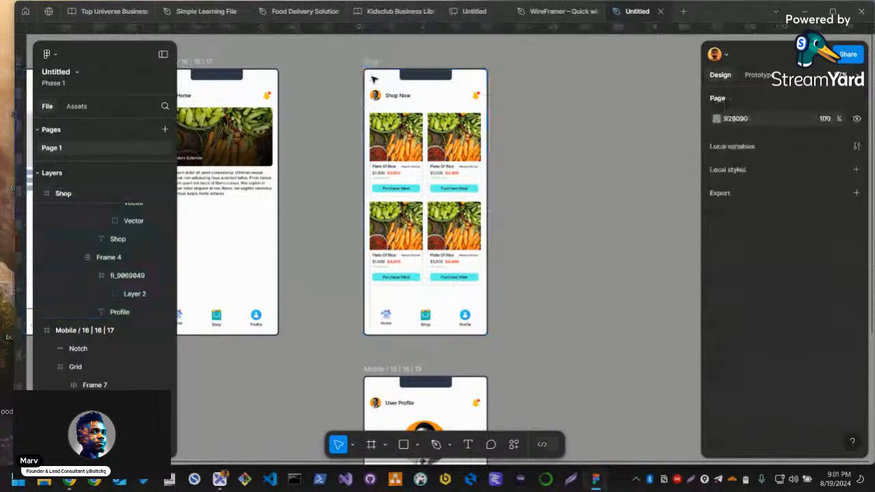
drag(352, 126, 375, 125)
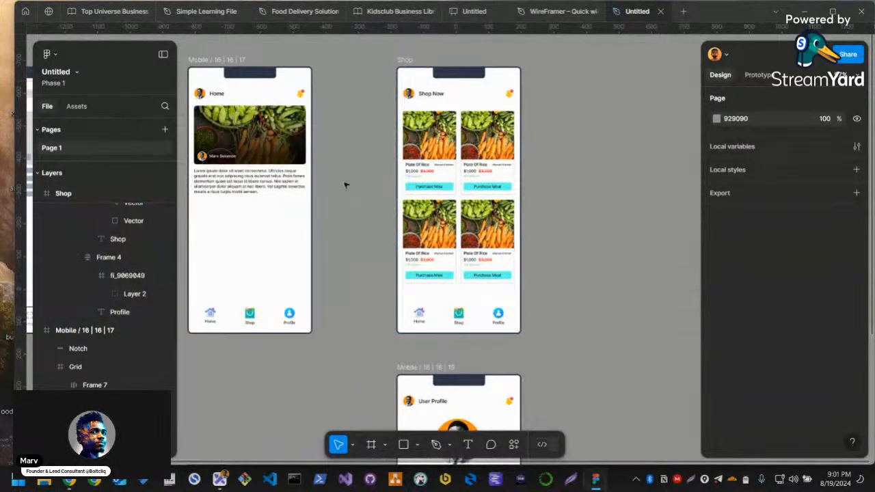
scroll(365, 180, up, 3)
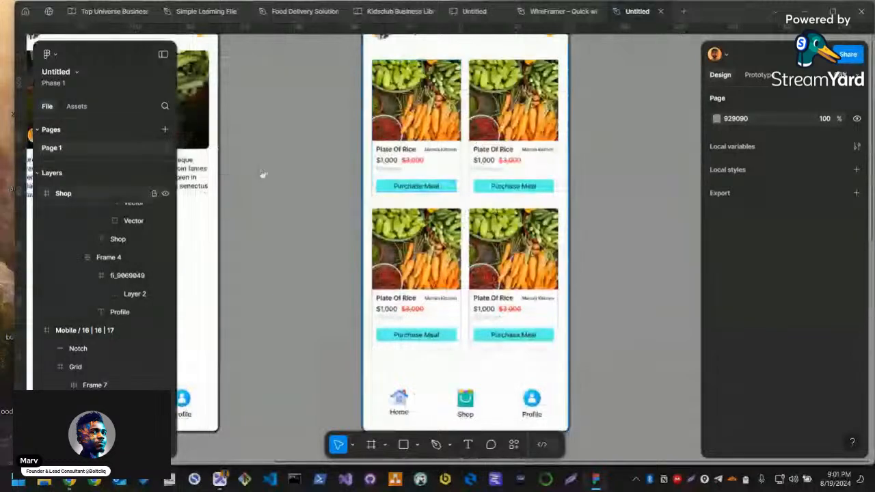
drag(374, 175, 497, 188)
scroll(497, 187, up, 3)
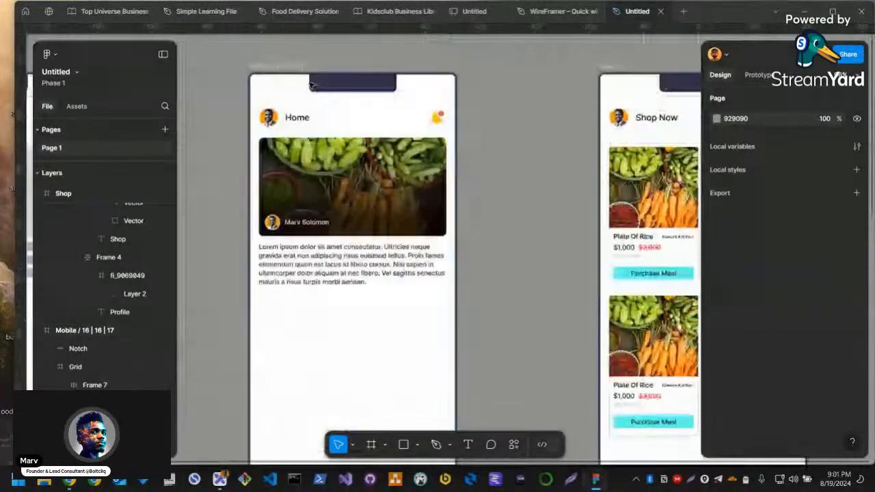
Rename the high-fidelity Home screen's frame as "Home"
click(276, 95)
double_click(277, 90)
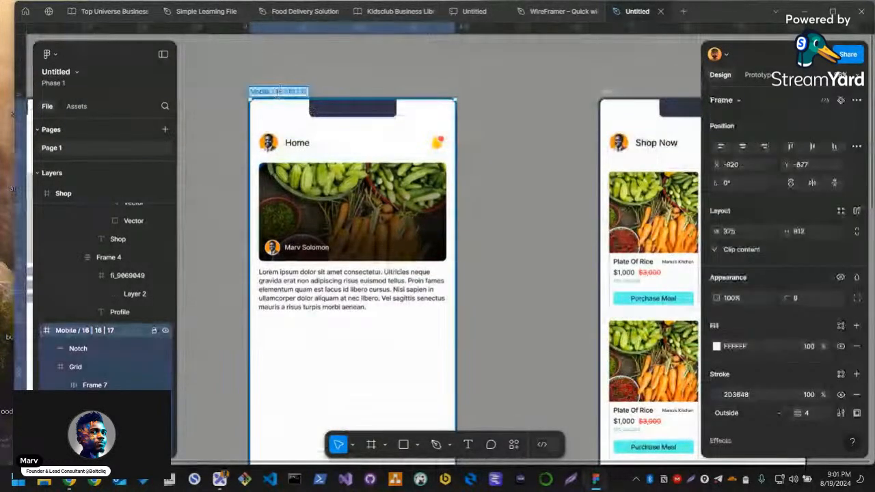
text(Home)
key(Return)
key(Escape)
Rename the User Profile screen's frame as "Profile"
scroll(477, 227, down, 3)
scroll(531, 351, down, 3)
scroll(423, 254, up, 5)
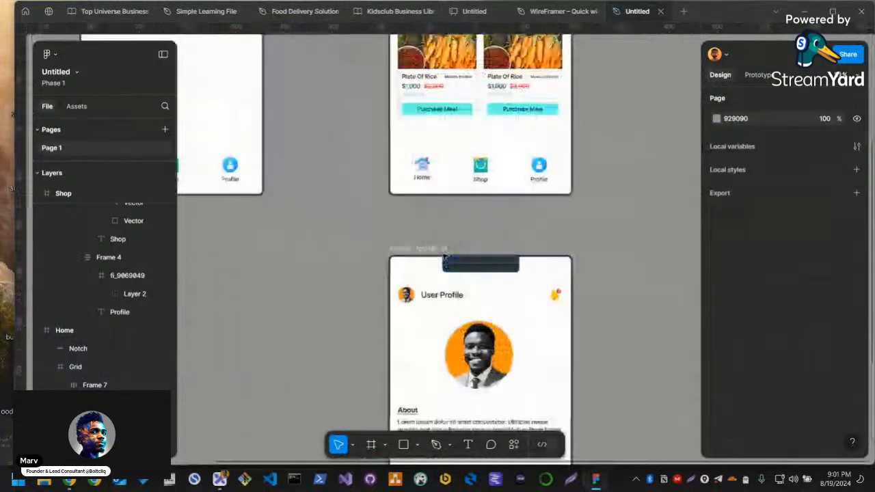
click(423, 254)
text(Profile)
key(Return)
click(424, 226)
scroll(403, 258, down, 3)
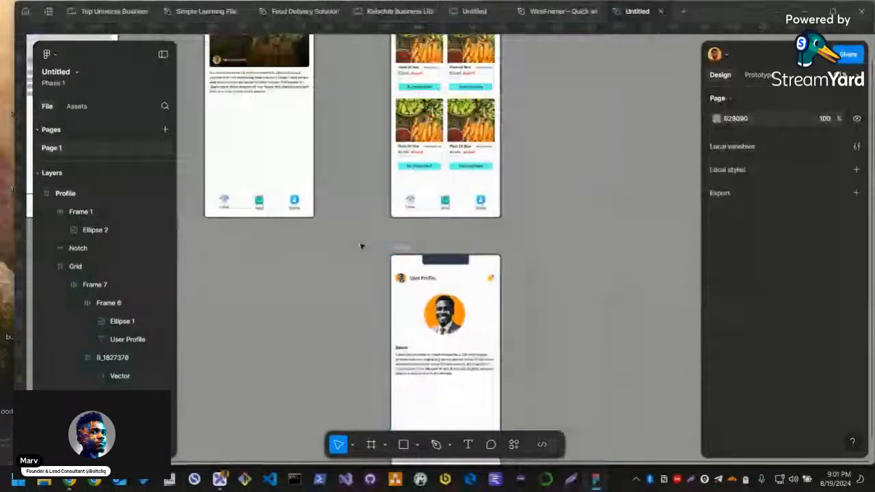
Switch from design to prototype editing and look at the available prototype device options without choosing one
scroll(401, 172, up, 1)
scroll(401, 172, up, 3)
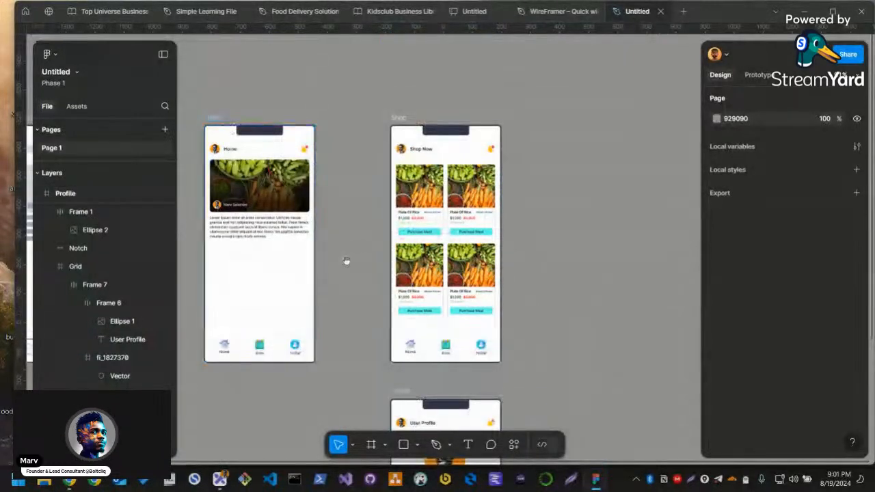
scroll(328, 294, left, 2)
scroll(280, 334, up, 5)
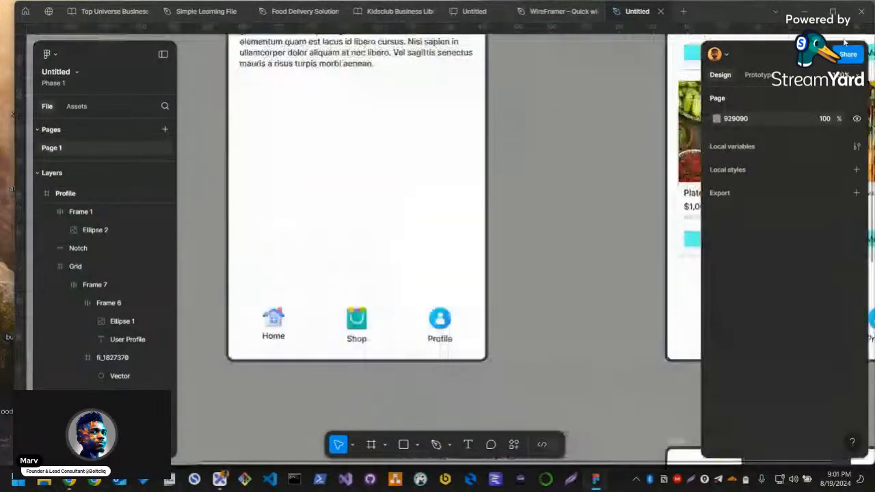
click(759, 75)
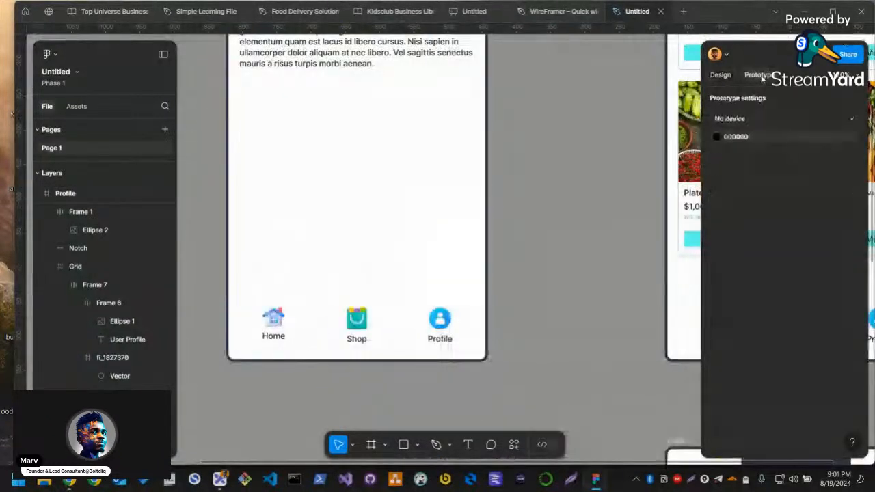
click(751, 118)
key(Escape)
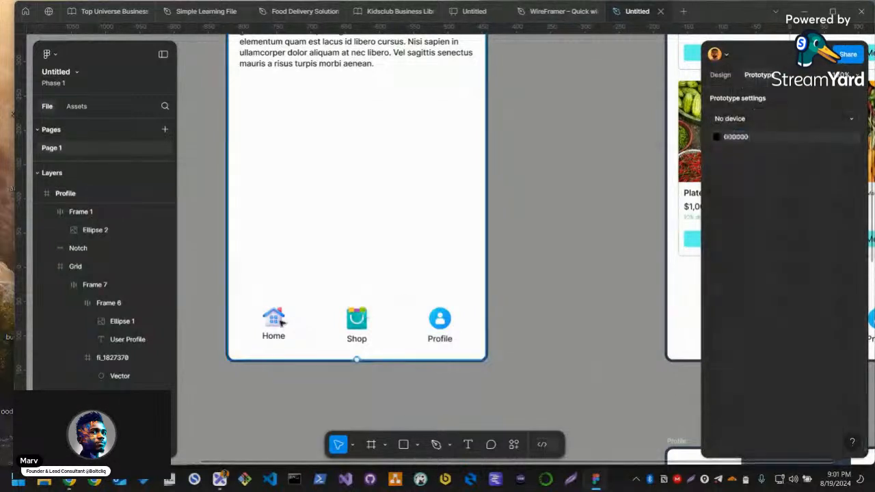
Link the Shop item in the Home screen's navigation bar to the Shop screen
click(281, 324)
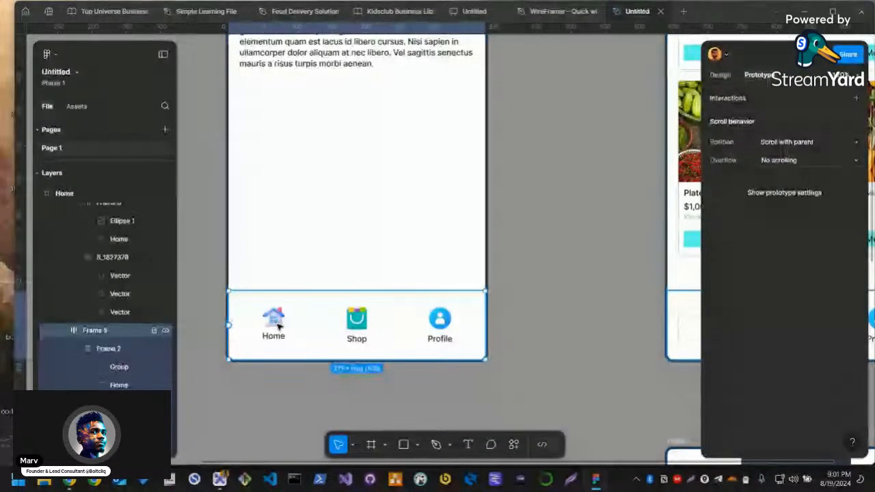
double_click(279, 325)
scroll(302, 327, down, 3)
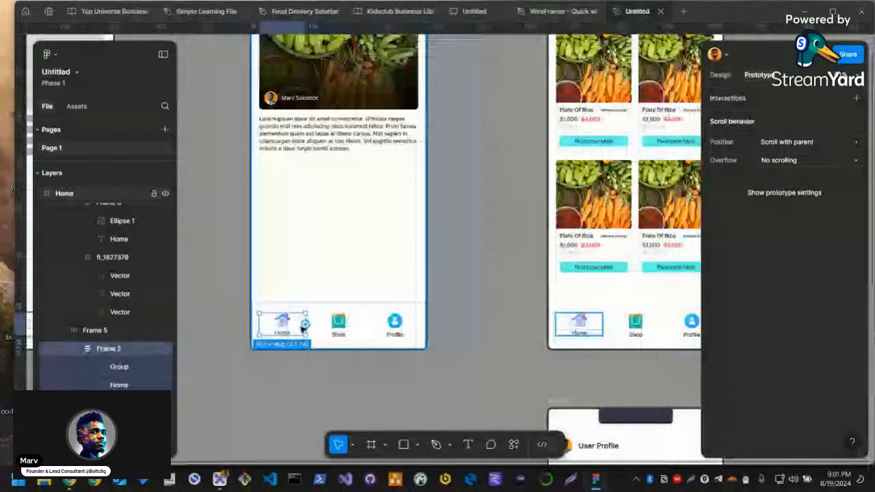
scroll(304, 327, down, 2)
scroll(304, 325, up, 2)
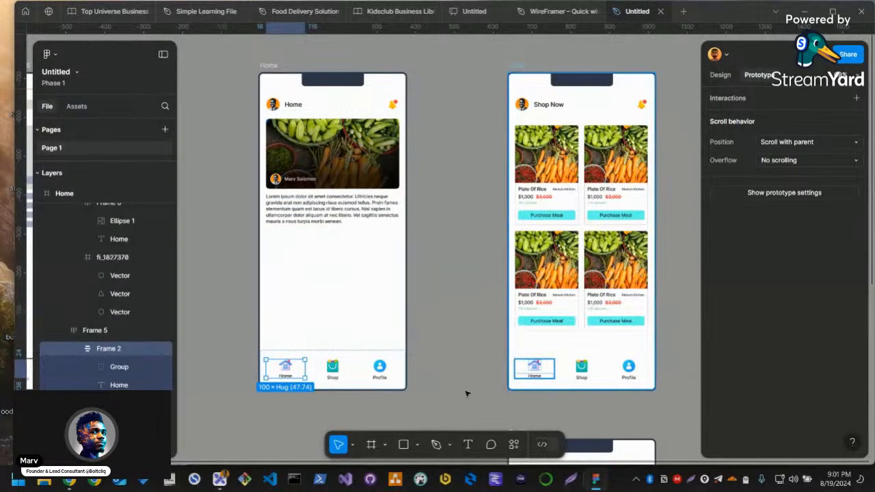
scroll(560, 379, down, 2)
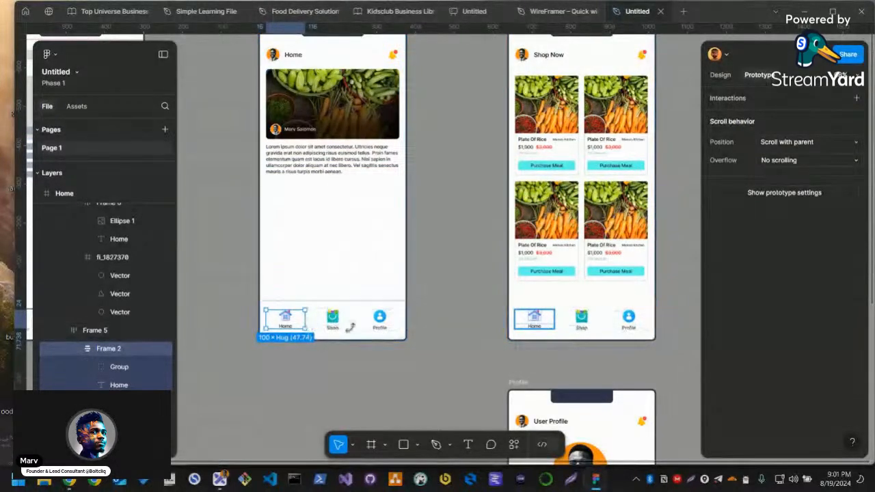
scroll(408, 335, down, 1)
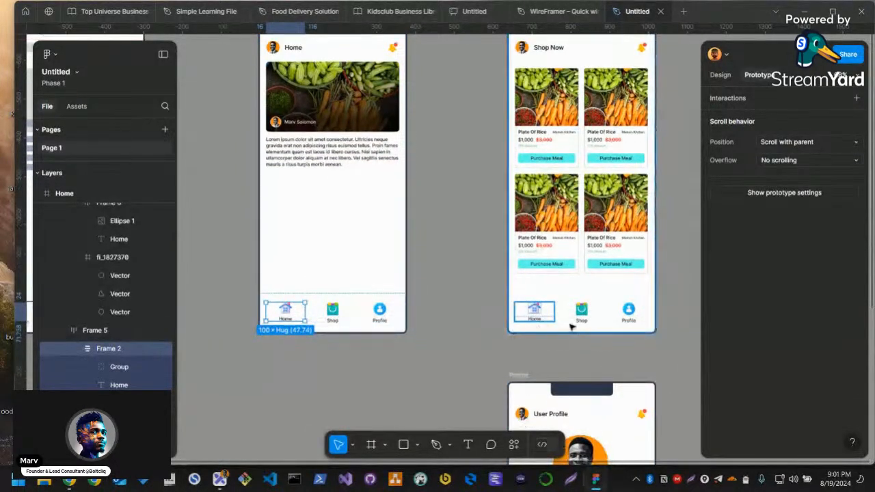
click(583, 312)
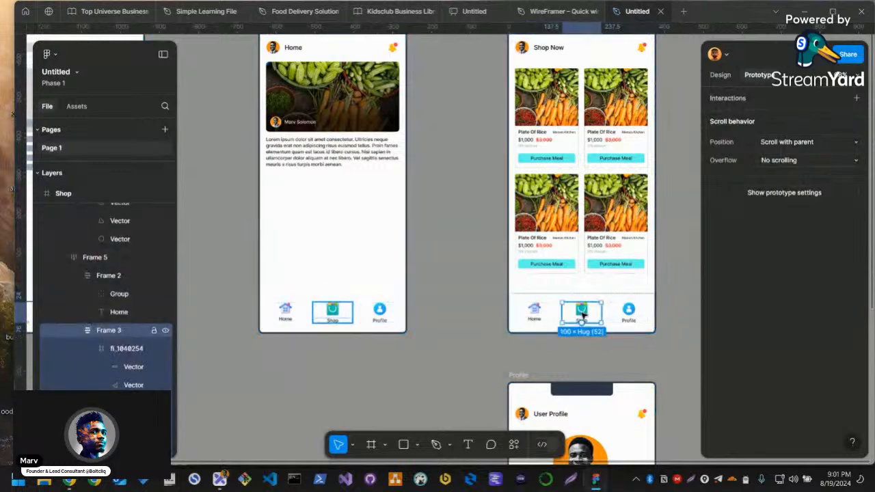
click(333, 312)
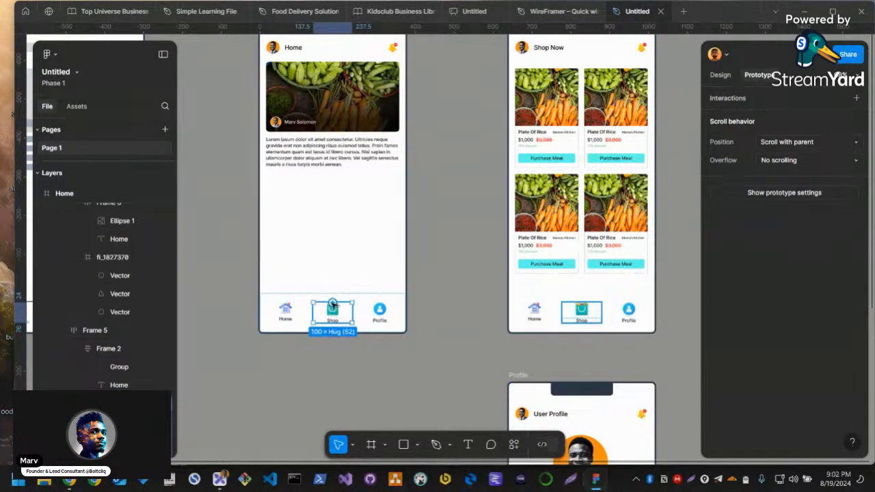
drag(352, 312, 509, 175)
scroll(584, 293, down, 1)
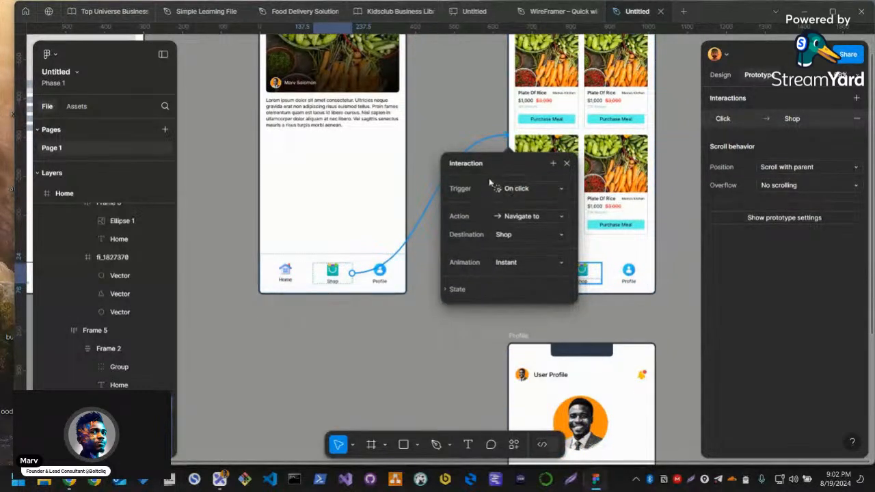
Review the trigger and action choices of the Shop link, keeping On click and Navigate to
click(536, 191)
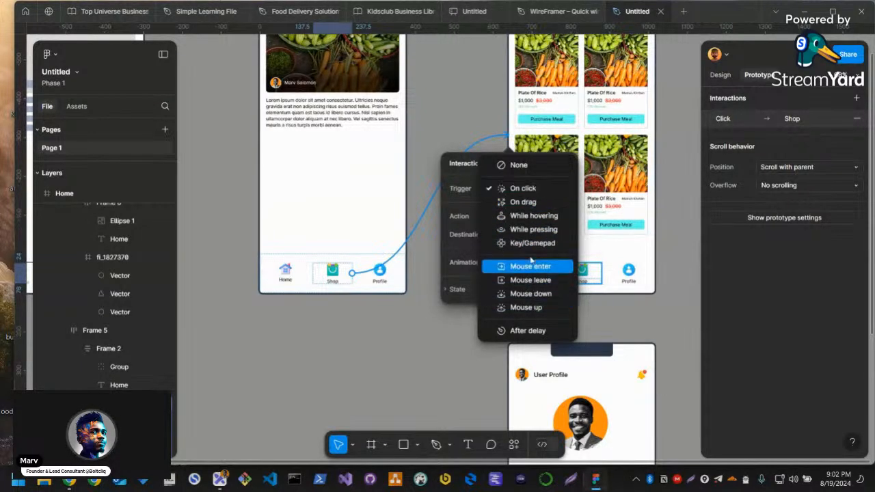
click(536, 191)
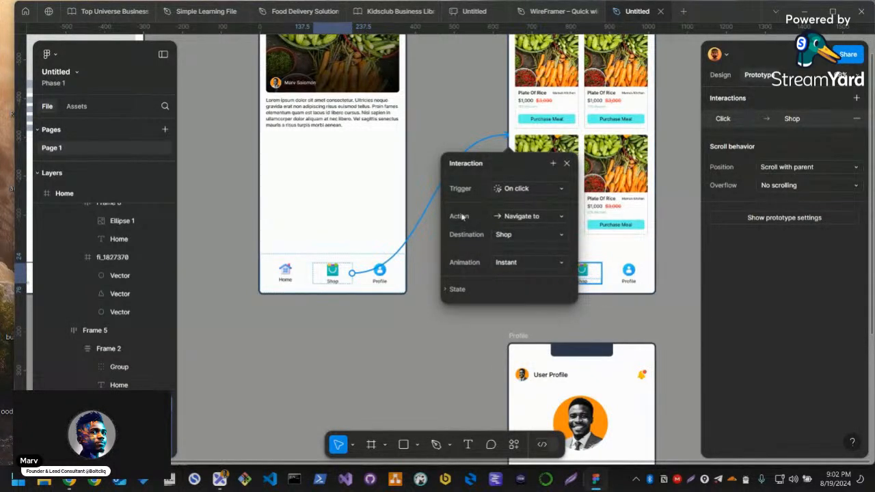
click(518, 217)
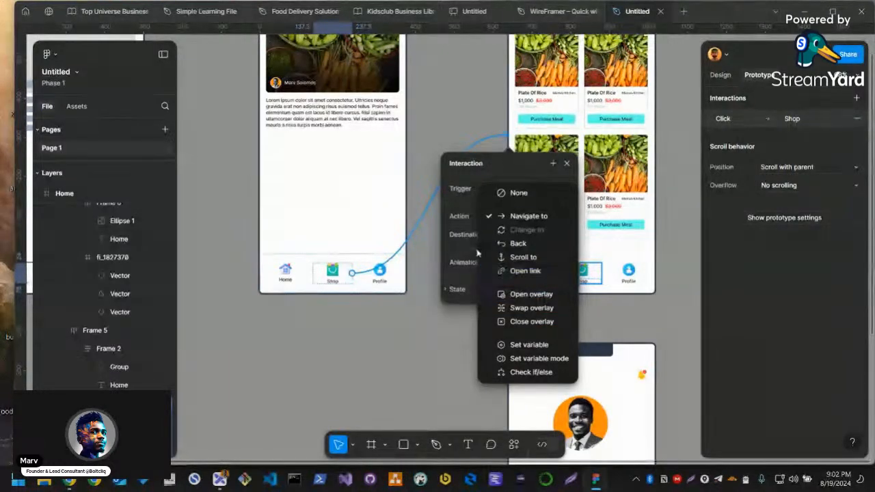
click(525, 219)
click(523, 218)
click(516, 181)
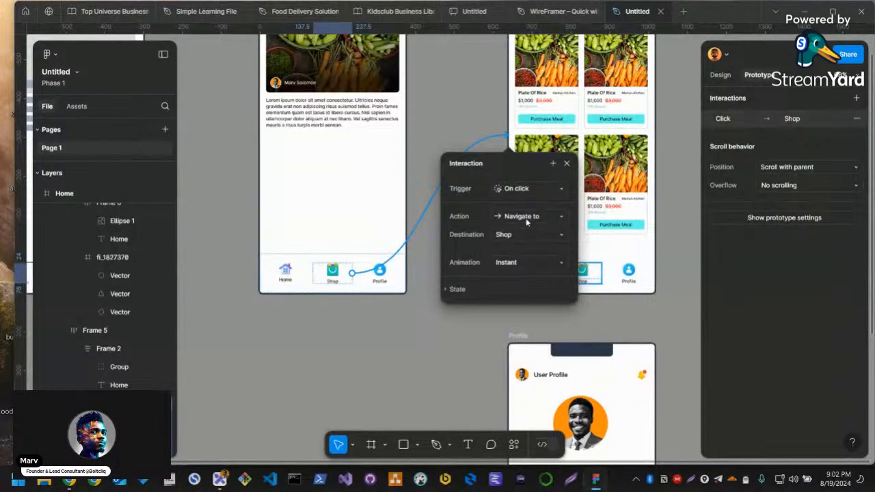
Try the Smart animate transition with the Ease out curve on the Shop link, and return its animation to Instant
click(523, 265)
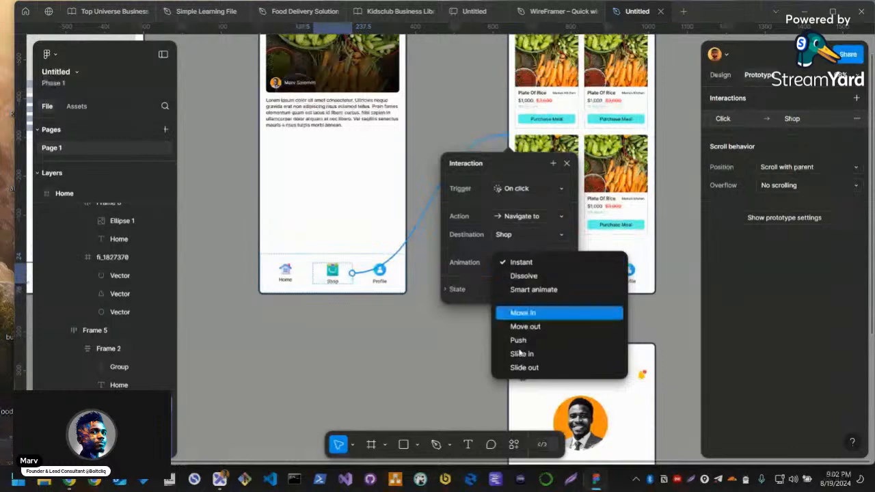
click(540, 289)
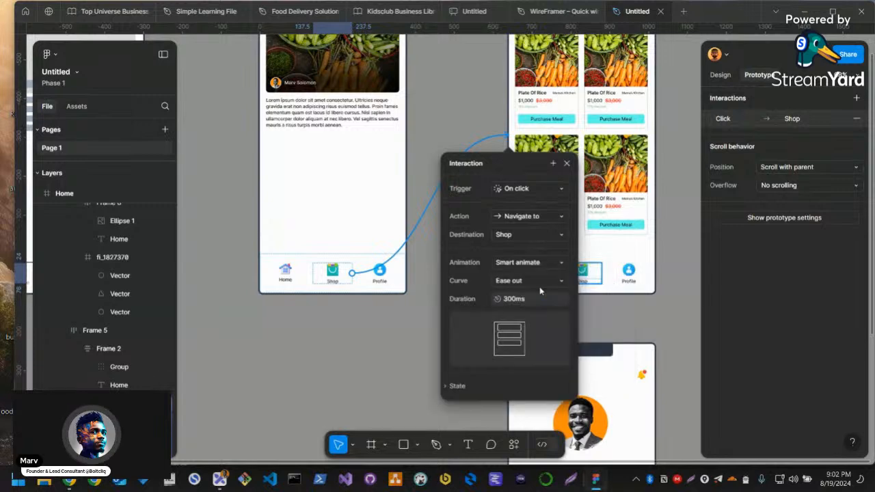
click(544, 280)
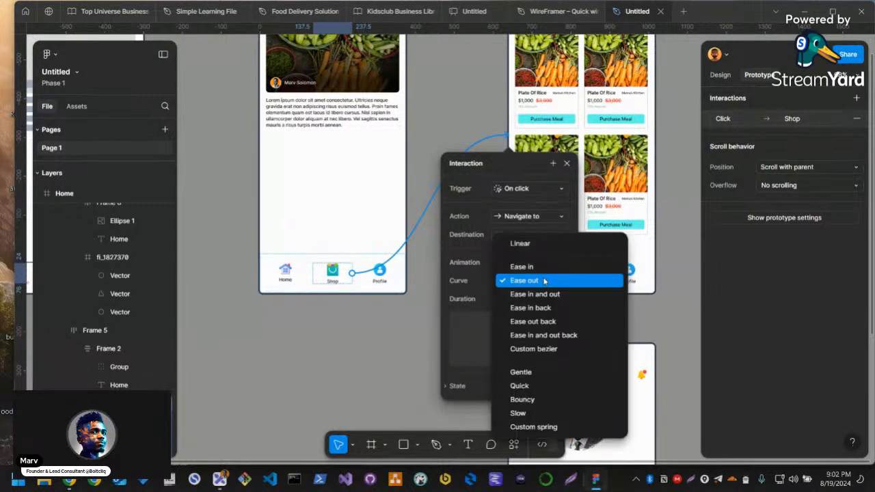
click(530, 281)
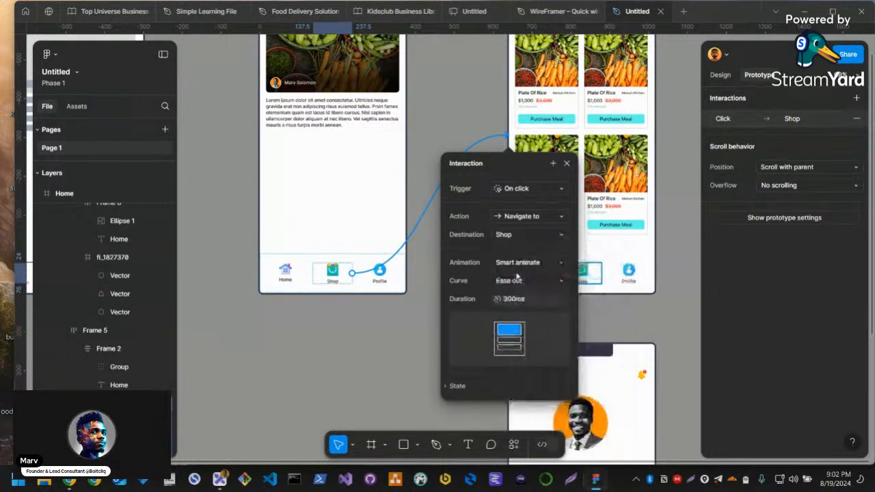
click(530, 262)
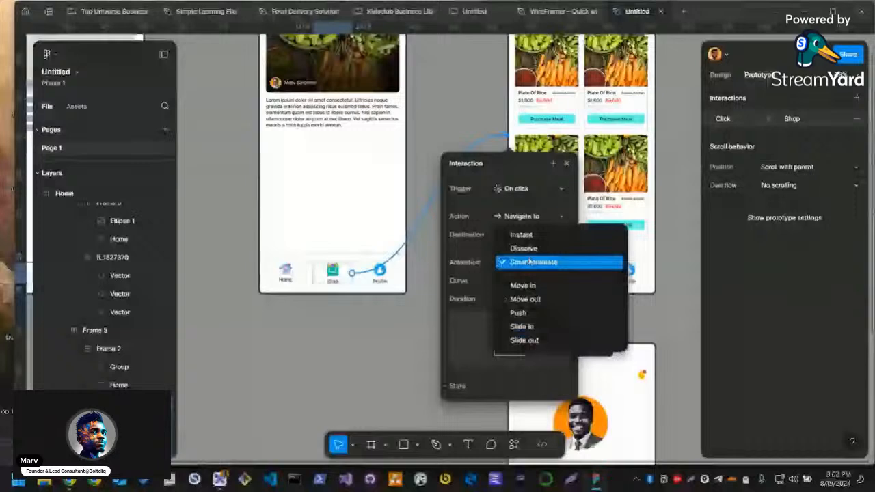
click(520, 234)
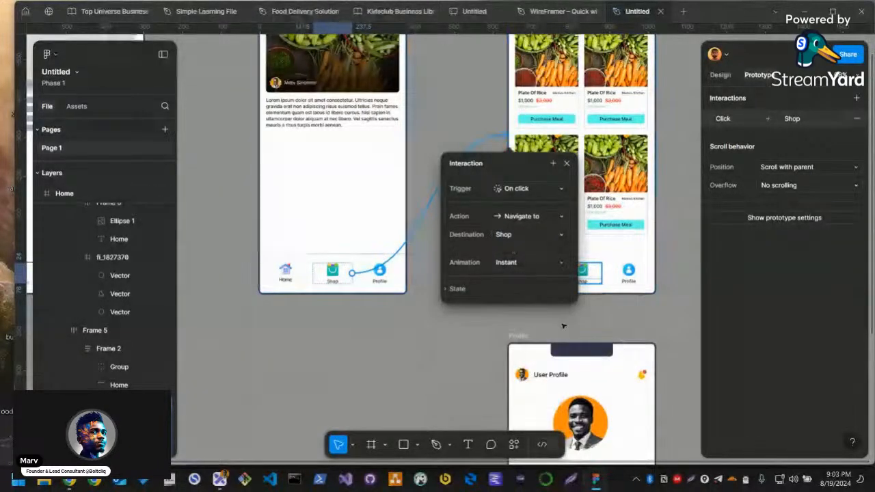
Link the Profile item in the Home screen's navigation bar to the Profile screen
click(612, 319)
drag(615, 320, 546, 283)
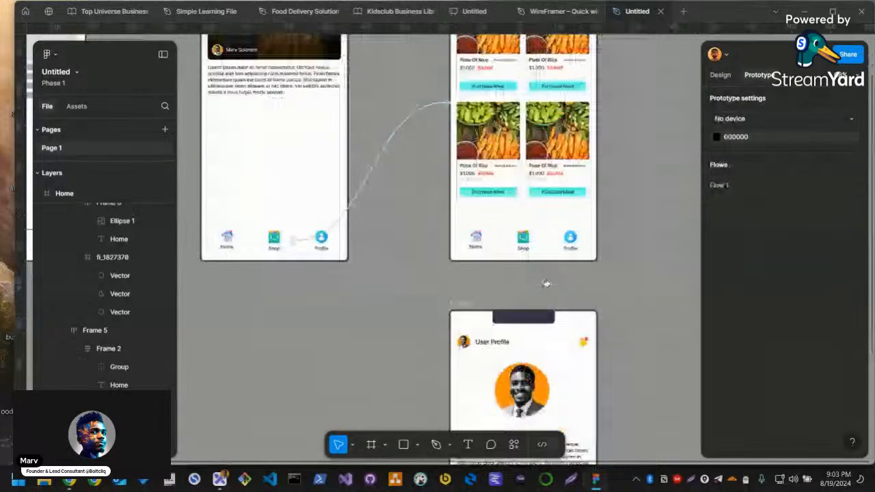
scroll(546, 283, down, 2)
scroll(400, 291, right, 3)
click(312, 254)
click(399, 238)
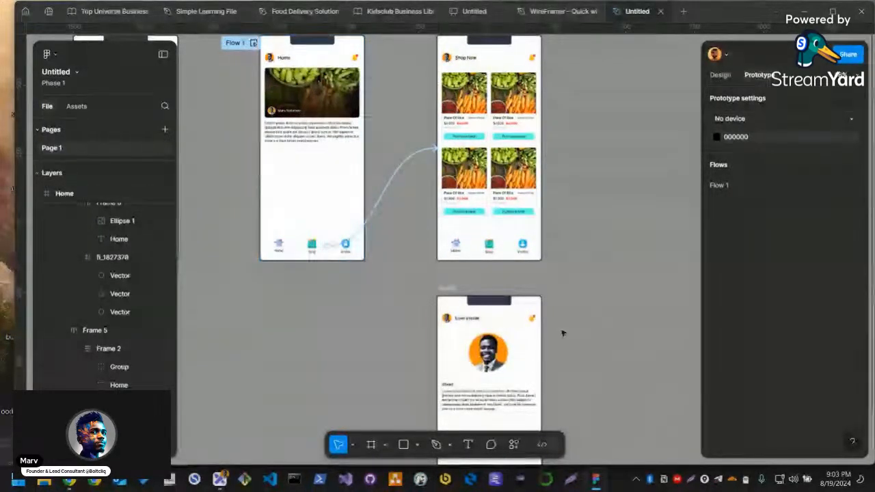
scroll(567, 307, down, 2)
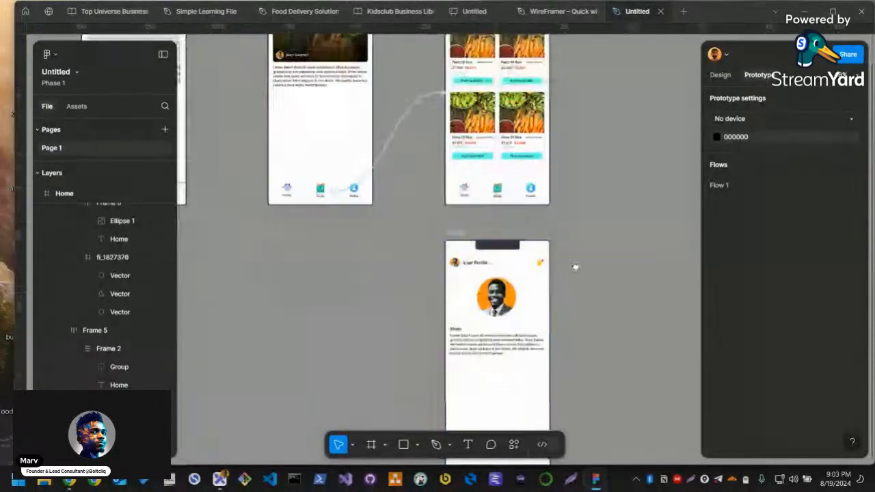
click(354, 191)
drag(368, 191, 463, 235)
click(420, 219)
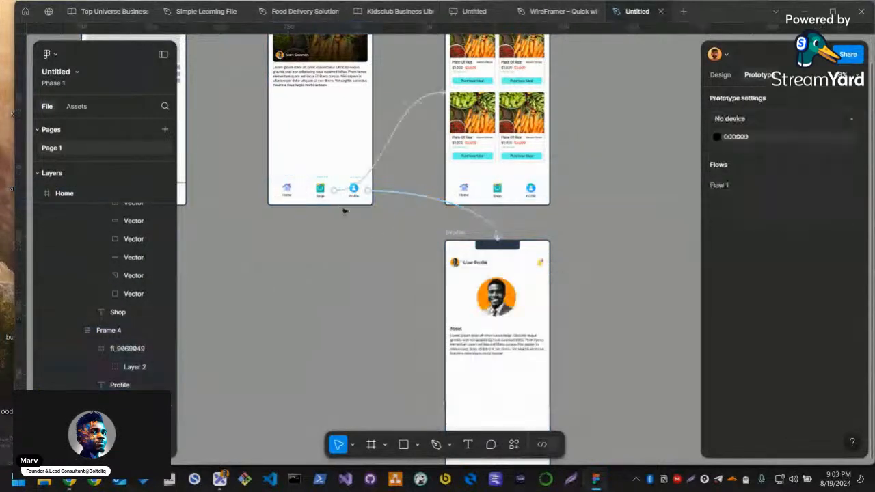
Link the Home item in the Shop screen's navigation bar back to the Home screen
click(461, 192)
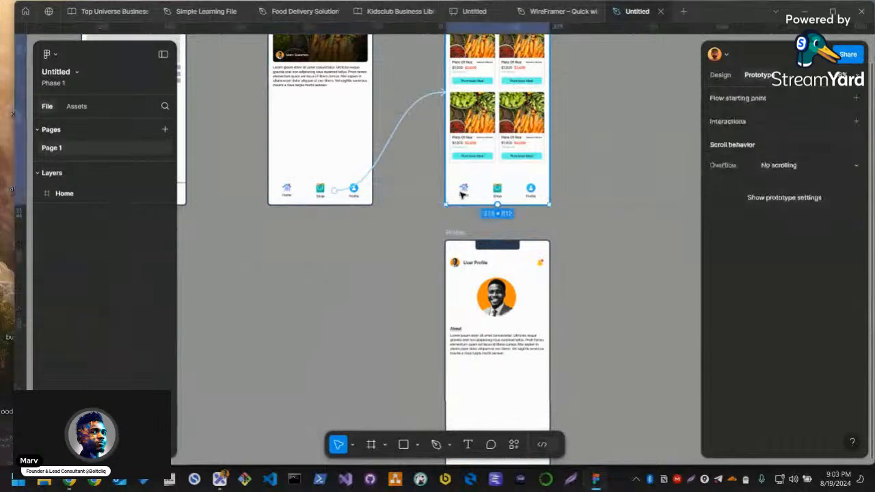
double_click(460, 192)
drag(463, 197, 358, 160)
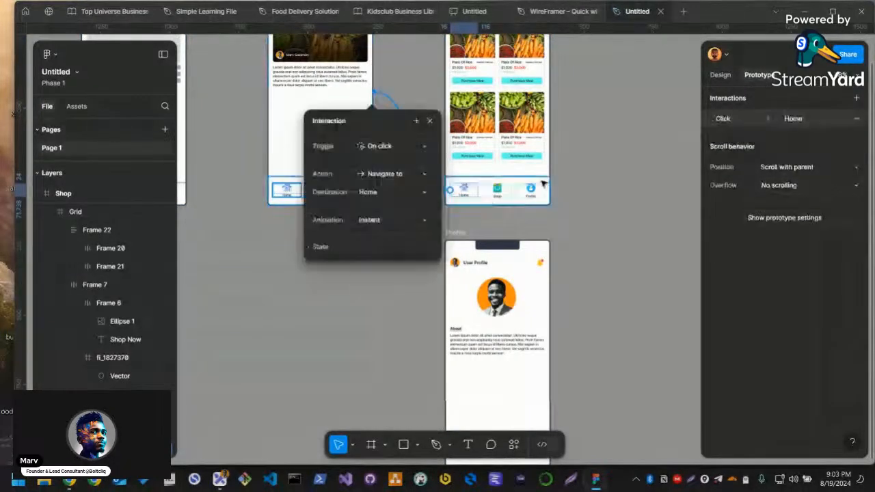
Link the Profile item in the Shop screen's navigation bar to the Profile screen
click(497, 191)
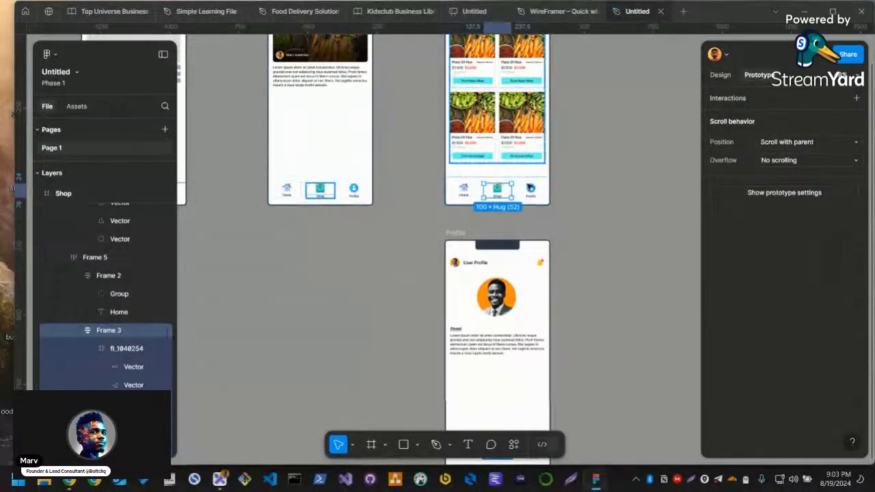
click(531, 193)
drag(531, 197, 533, 256)
Check the prototype links of the Home, Shop and Profile items in the Home screen's navigation bar
click(286, 191)
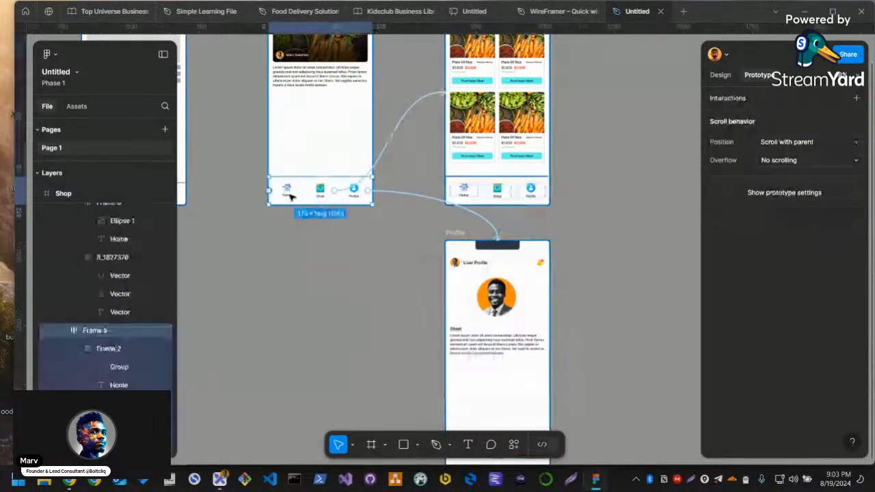
click(287, 195)
click(319, 192)
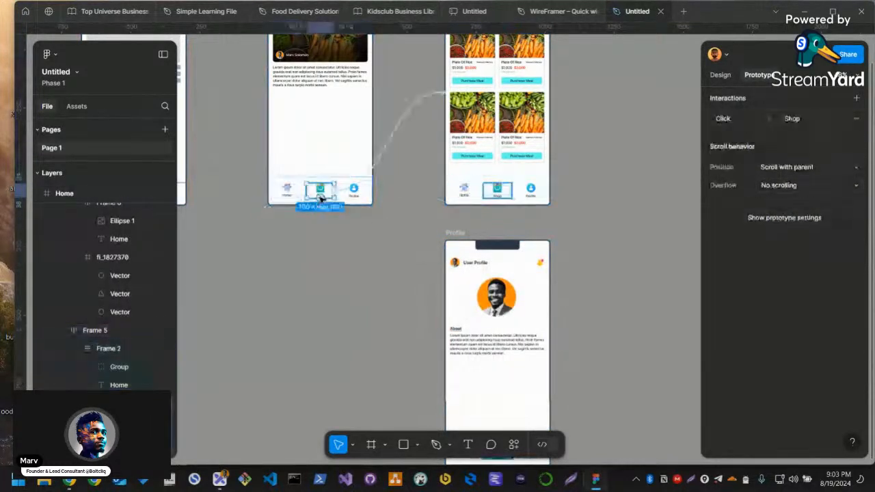
click(354, 195)
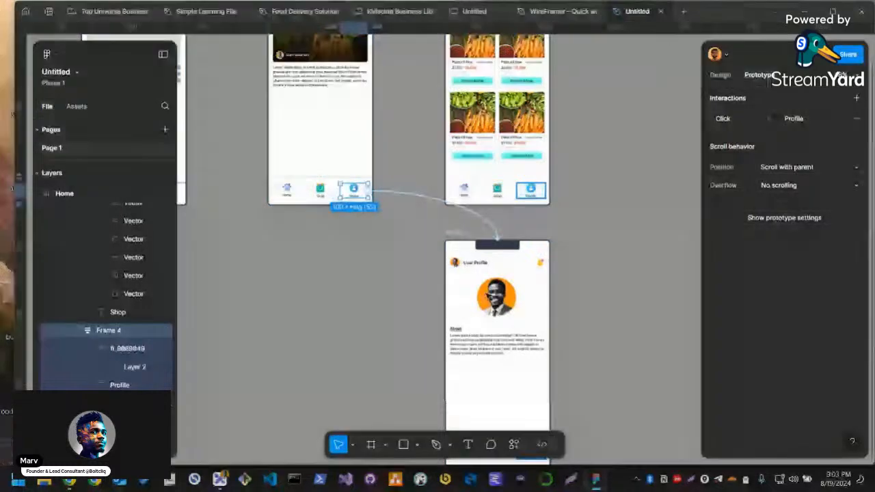
Check the prototype links of the Home, Shop and Profile items in the Shop screen's navigation bar
click(536, 193)
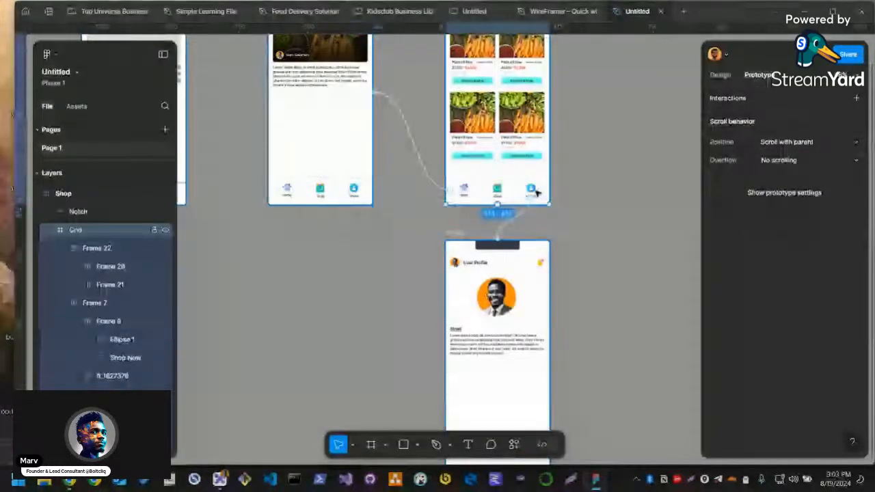
click(533, 191)
click(539, 198)
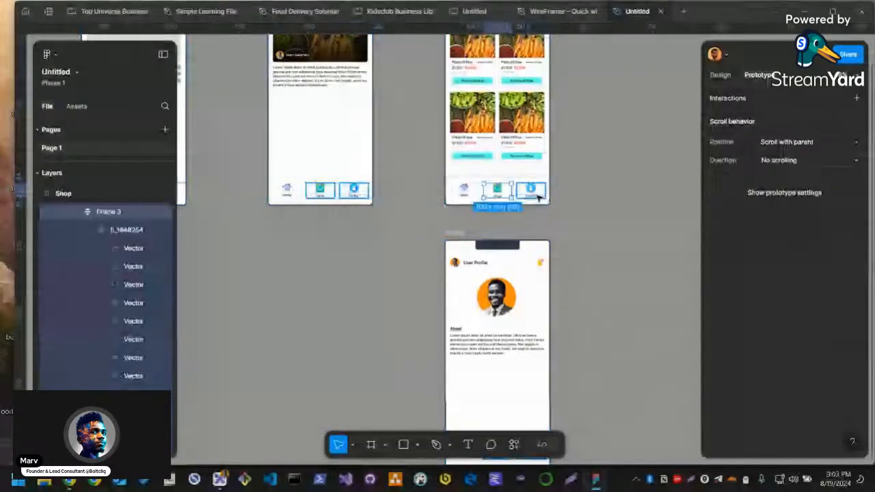
click(502, 204)
click(471, 193)
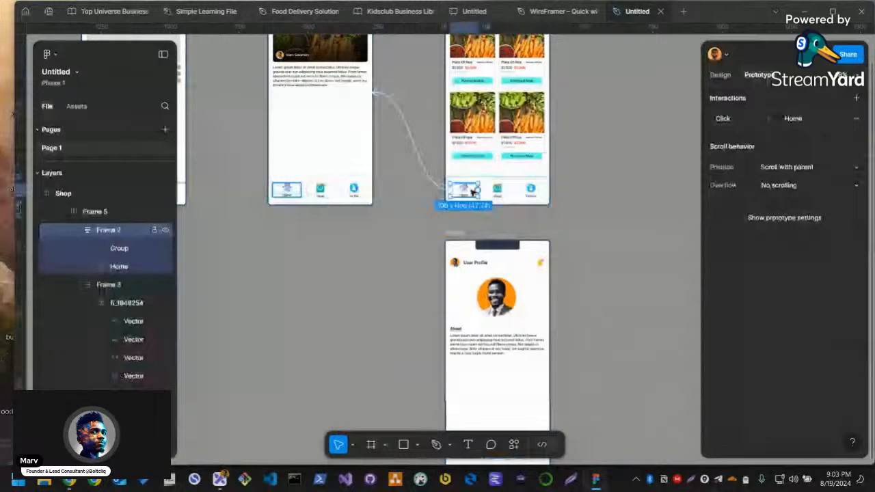
Link the Home item in the Profile screen's navigation bar to the Home screen
scroll(496, 296, down, 2)
click(469, 381)
click(465, 385)
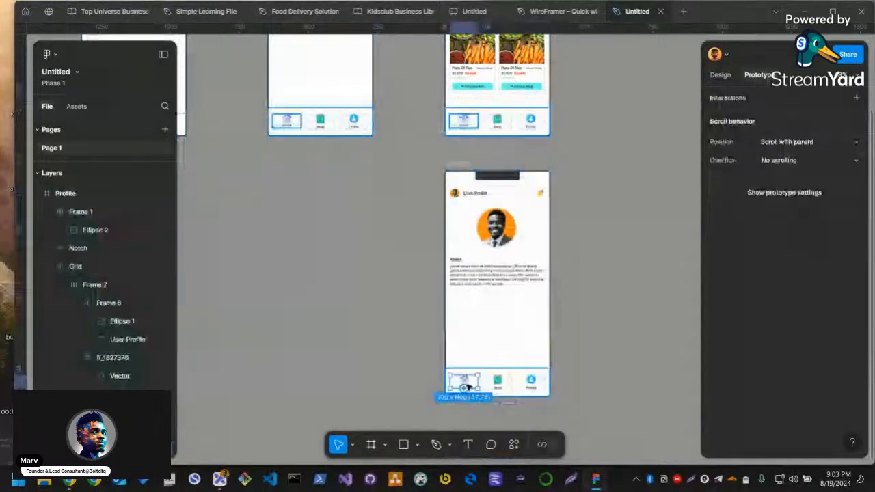
drag(450, 381, 321, 89)
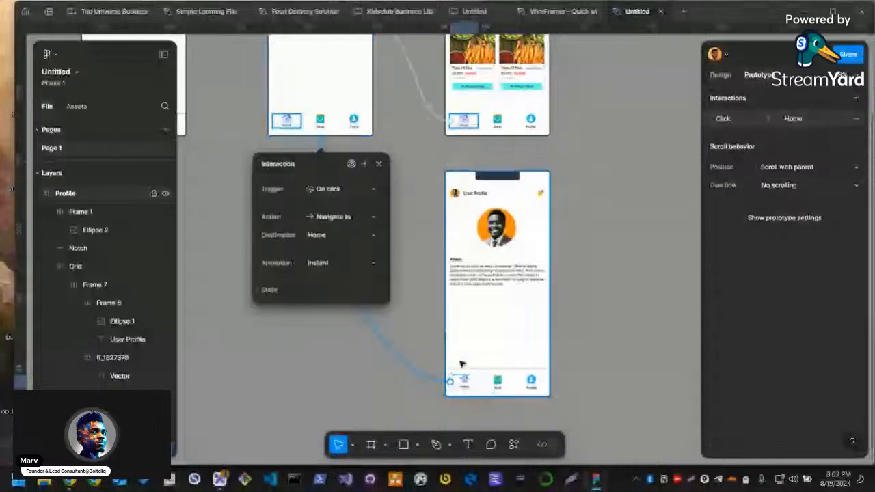
Link the Shop item in the Profile screen's navigation bar to the Shop screen
click(498, 381)
drag(512, 380, 527, 119)
click(530, 383)
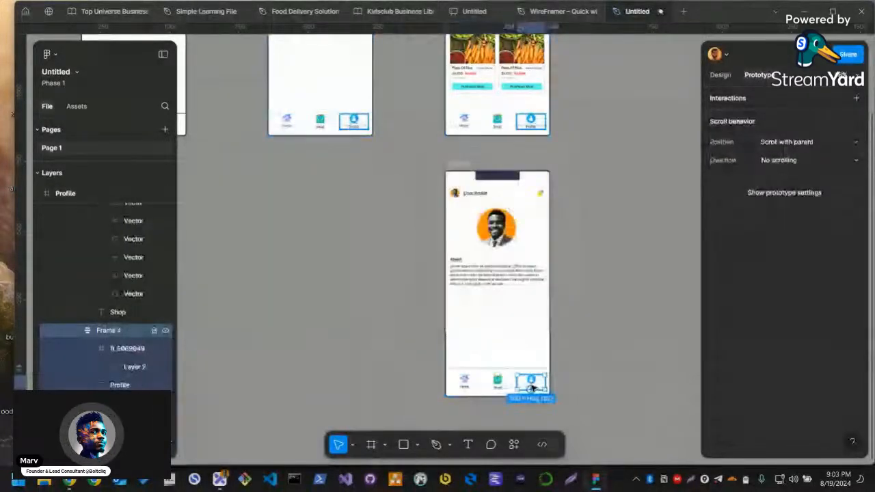
scroll(617, 258, up, 1)
scroll(616, 258, down, 3)
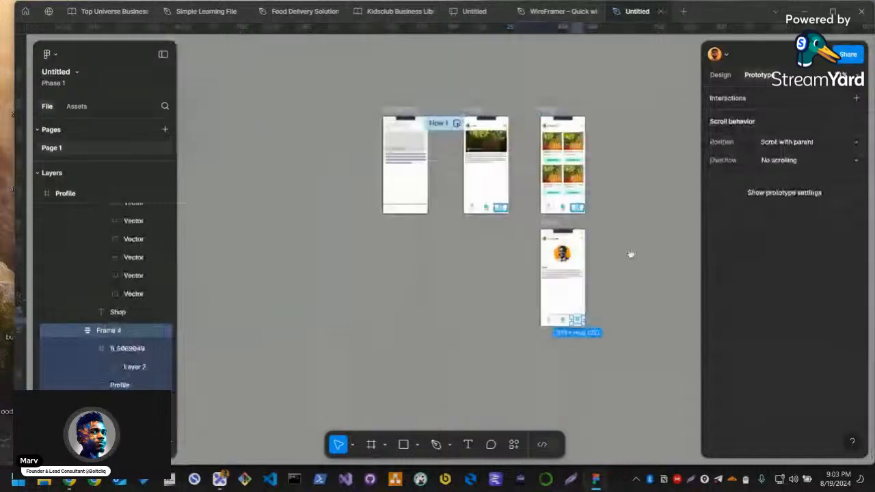
Select the Home, Shop and Profile screens together and review the prototype connections between them
drag(631, 253, 561, 268)
drag(572, 381, 645, 381)
click(413, 109)
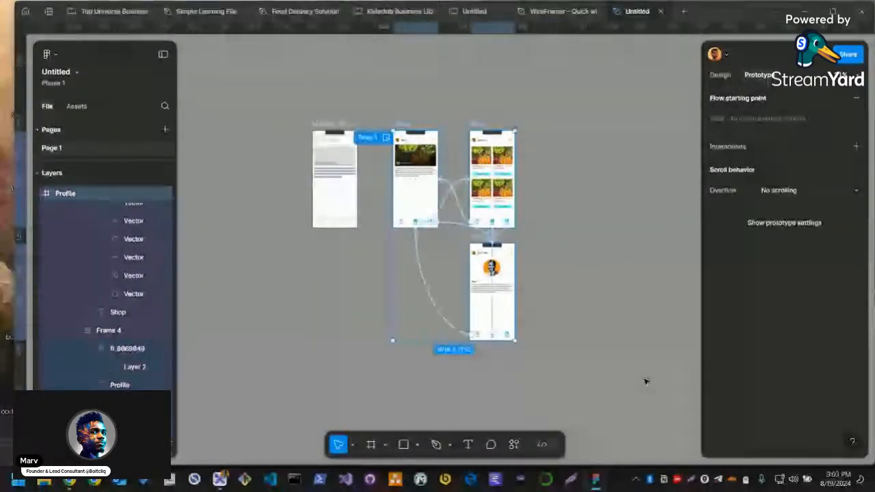
scroll(514, 245, up, 3)
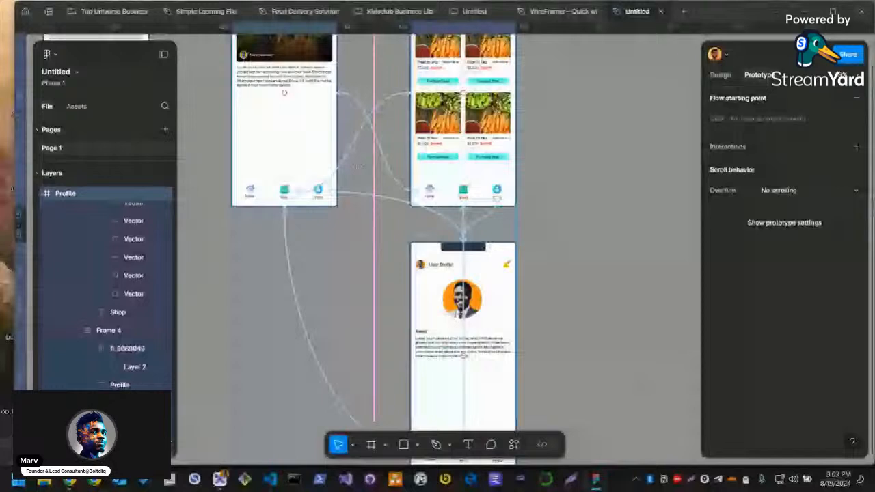
scroll(496, 199, up, 2)
scroll(474, 315, down, 3)
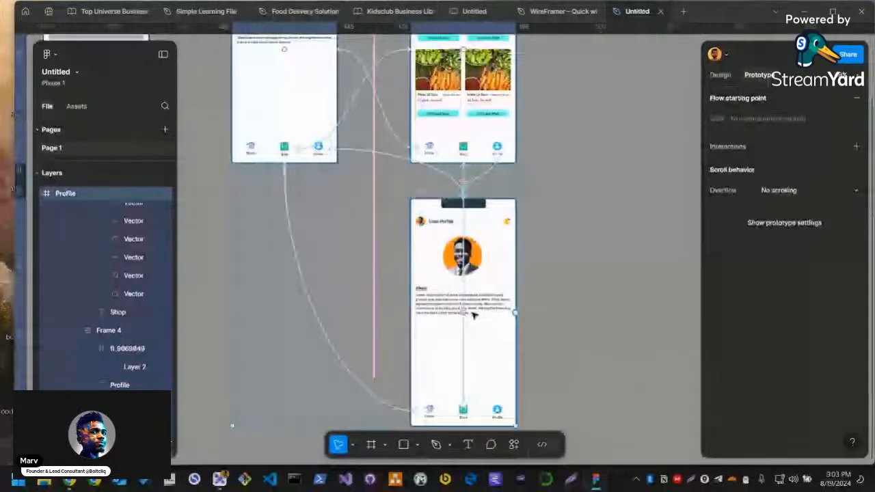
Arrange the Home, Shop and Profile screens in one evenly spaced row
click(537, 261)
scroll(537, 259, down, 3)
drag(506, 261, 550, 92)
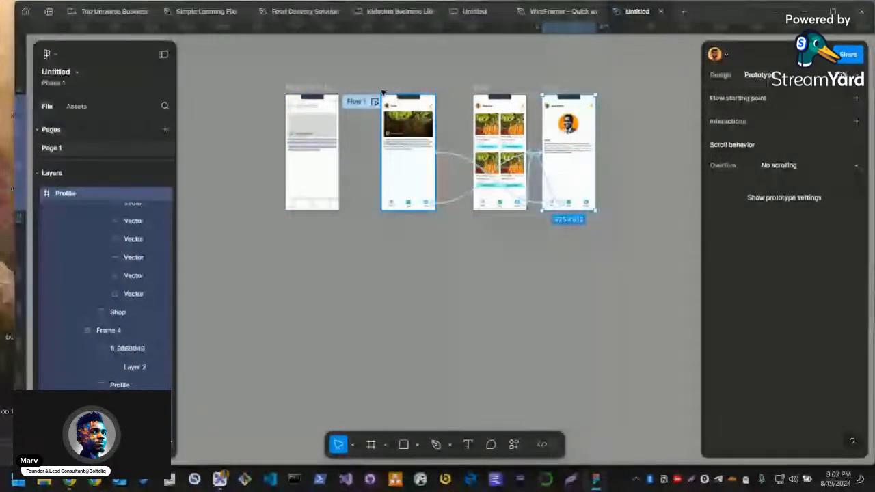
click(383, 93)
scroll(514, 147, up, 3)
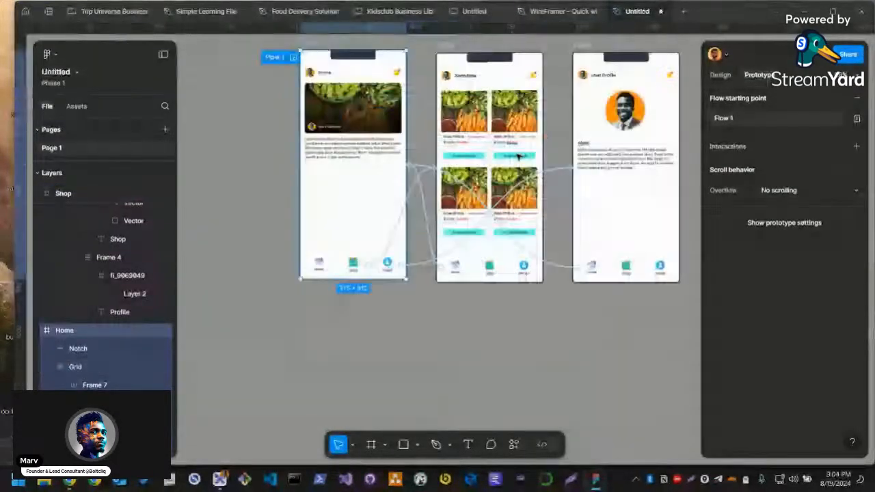
scroll(517, 156, up, 2)
drag(571, 220, 525, 284)
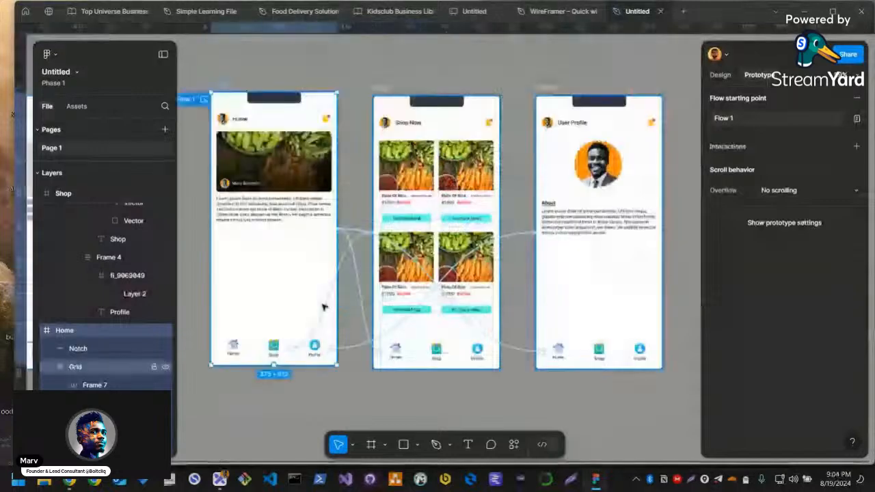
Open the prototype flow in the inline Preview window, positioned over the canvas beside the Home screen
drag(290, 348, 377, 228)
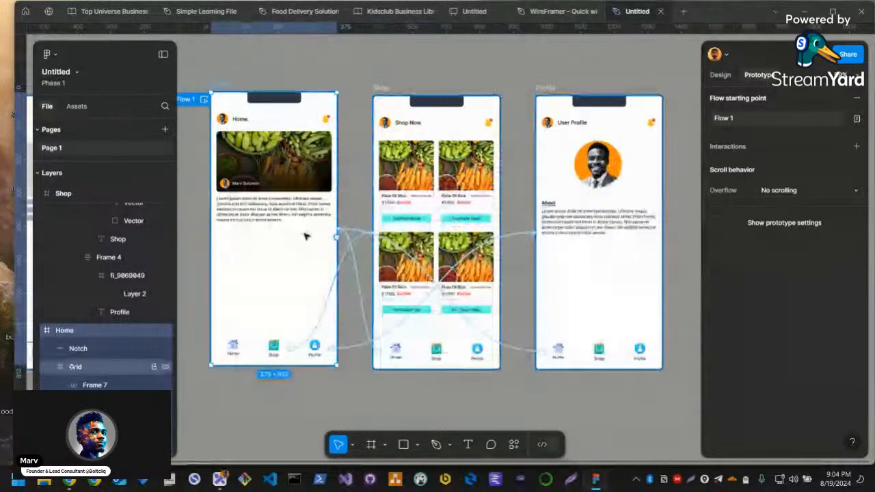
click(807, 54)
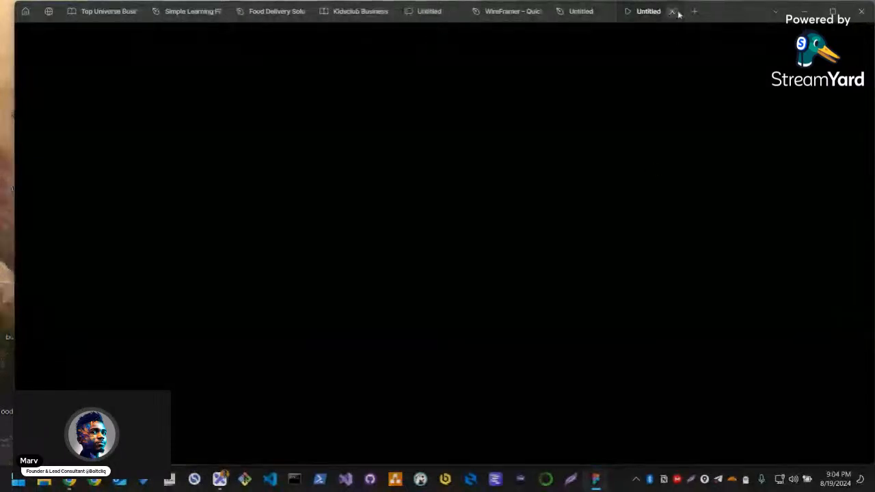
click(671, 11)
click(818, 54)
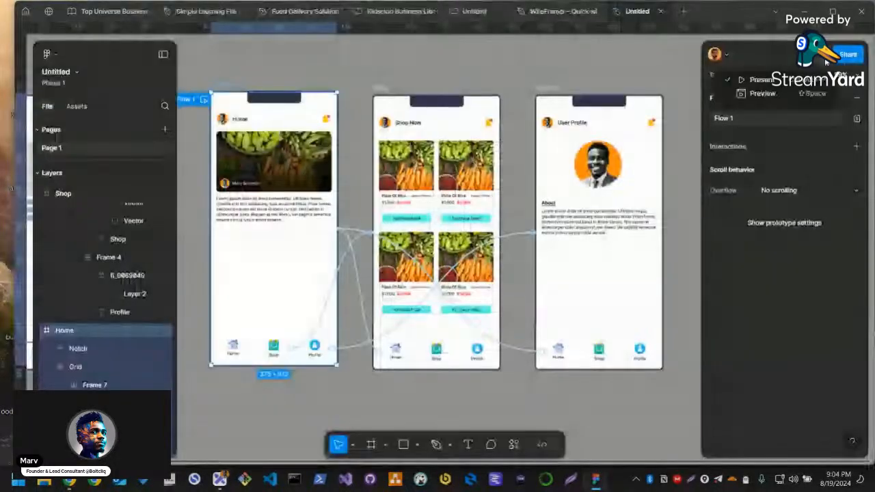
click(762, 94)
drag(294, 39, 585, 39)
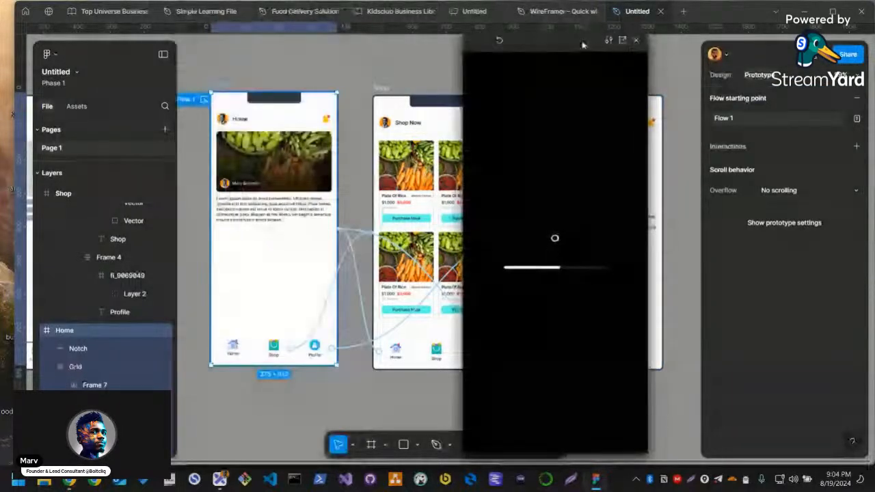
click(823, 60)
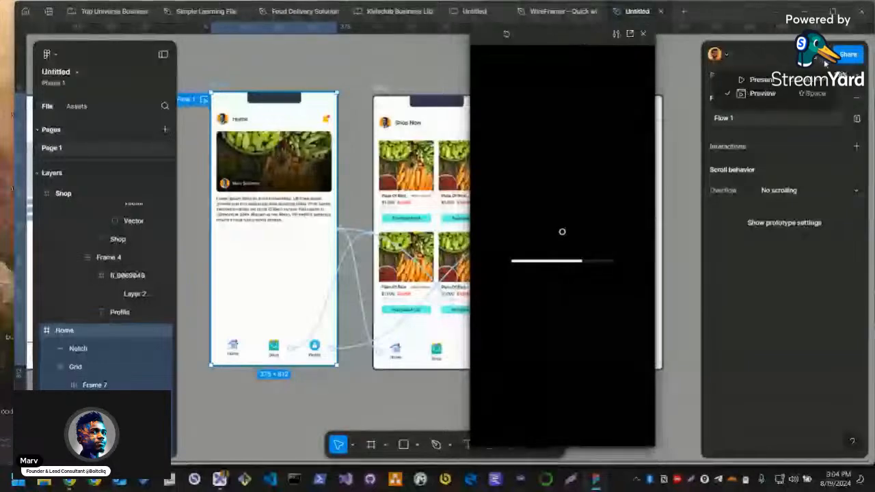
click(763, 95)
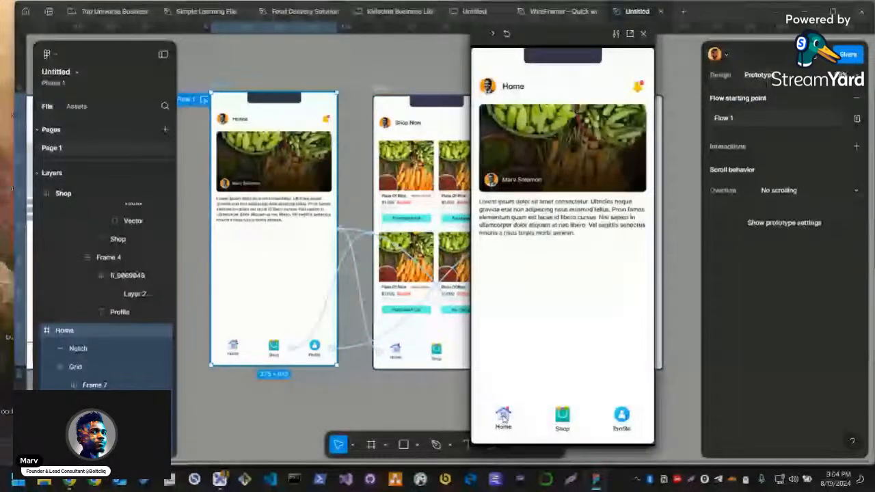
Test the navigation between the Home, Shop and Profile screens in the prototype preview
click(562, 417)
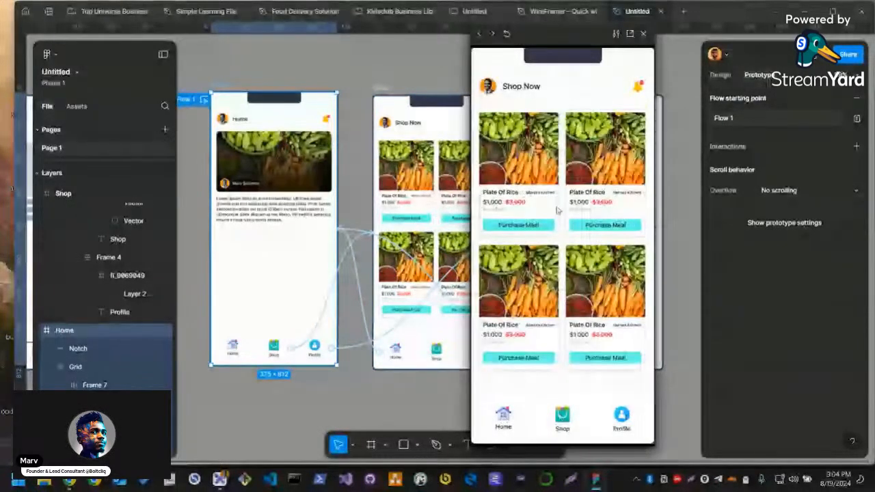
click(504, 417)
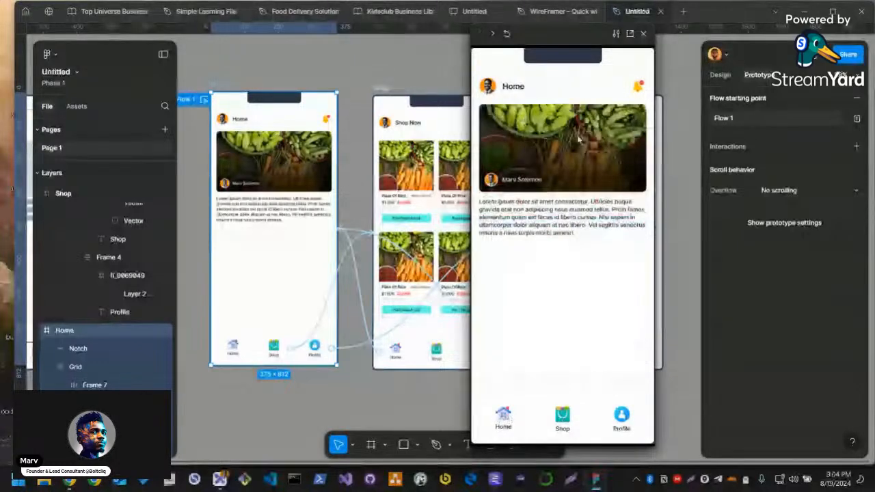
click(623, 417)
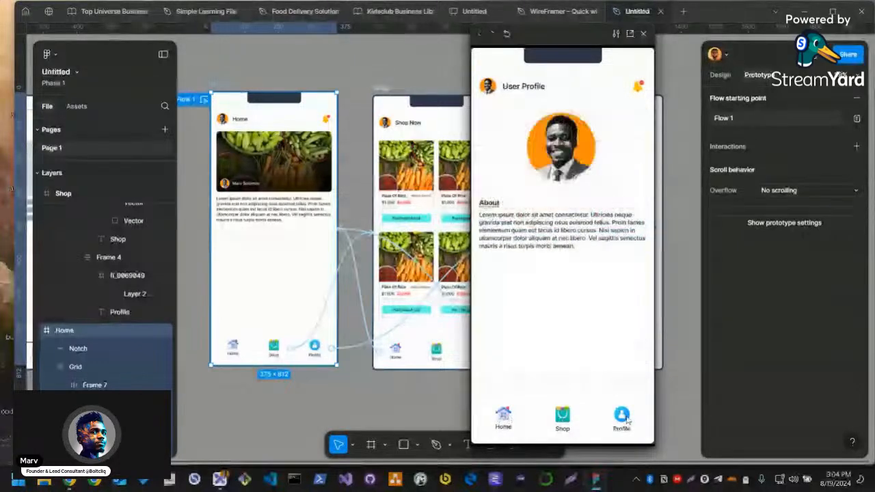
click(565, 418)
click(623, 419)
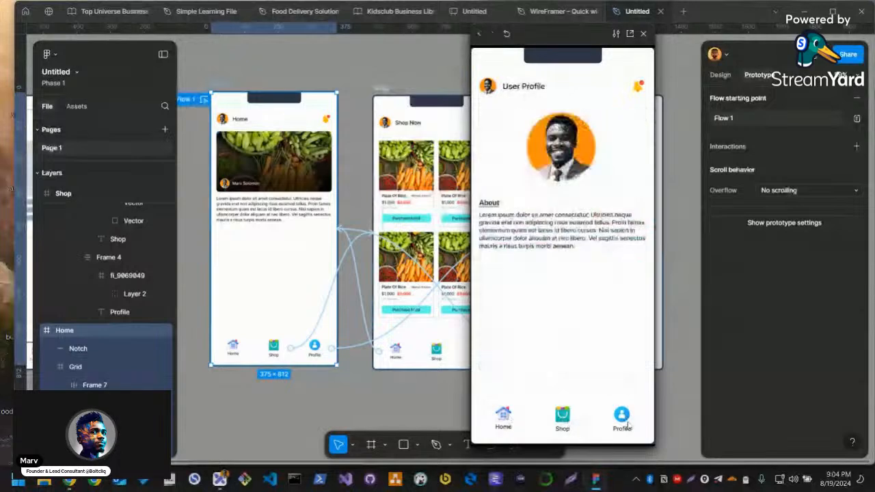
click(562, 420)
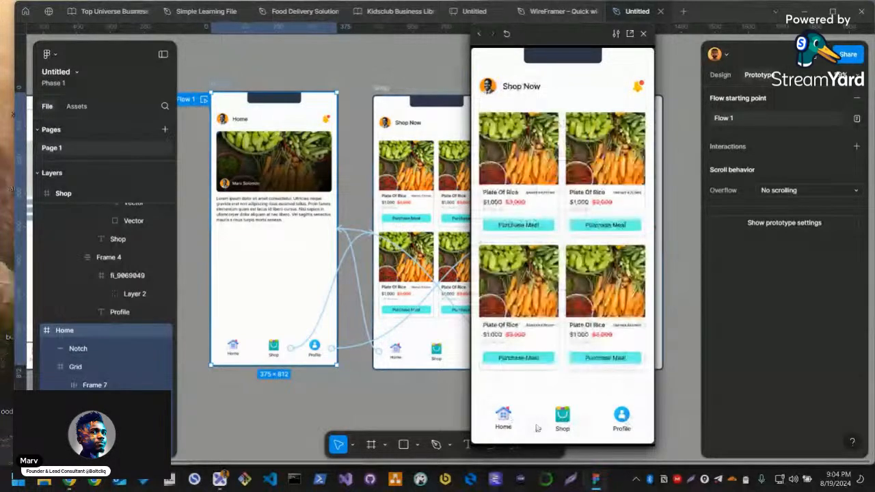
click(514, 423)
click(563, 421)
click(525, 423)
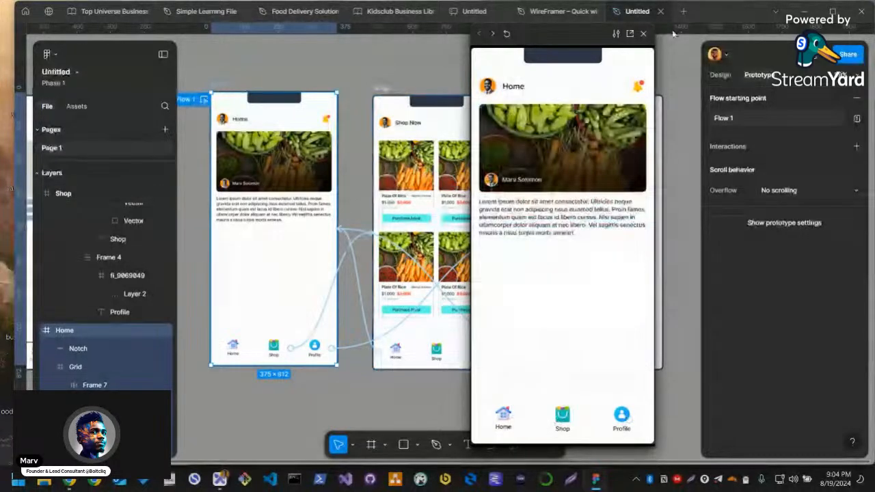
Move the preview window clear of the screens and examine the trigger, destination and animation options of the Home-to-Shop link
drag(537, 34, 676, 35)
click(348, 271)
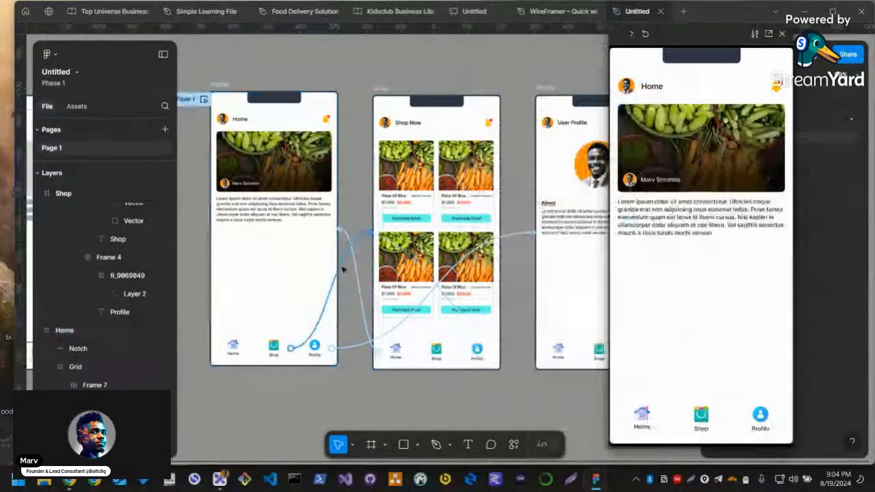
click(343, 269)
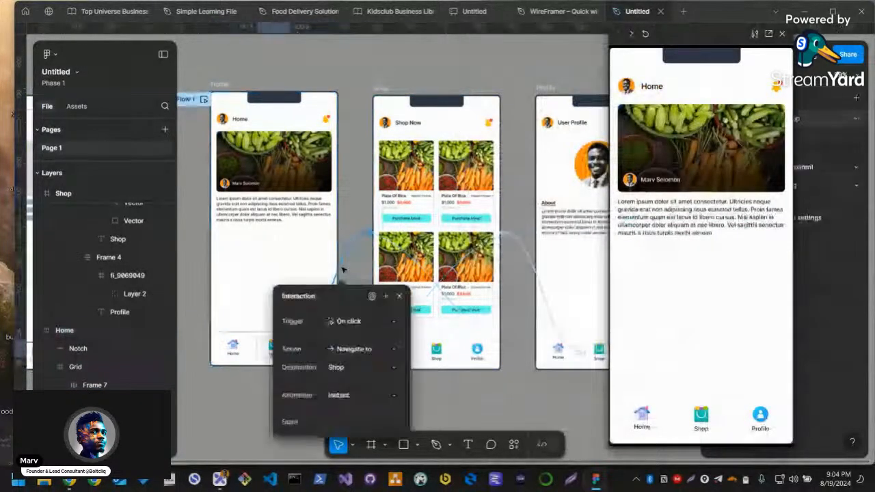
click(354, 373)
click(367, 371)
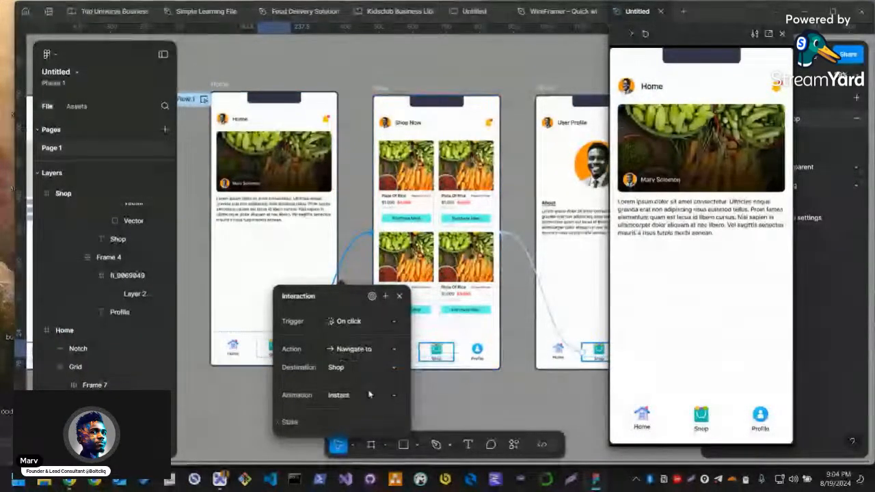
click(383, 371)
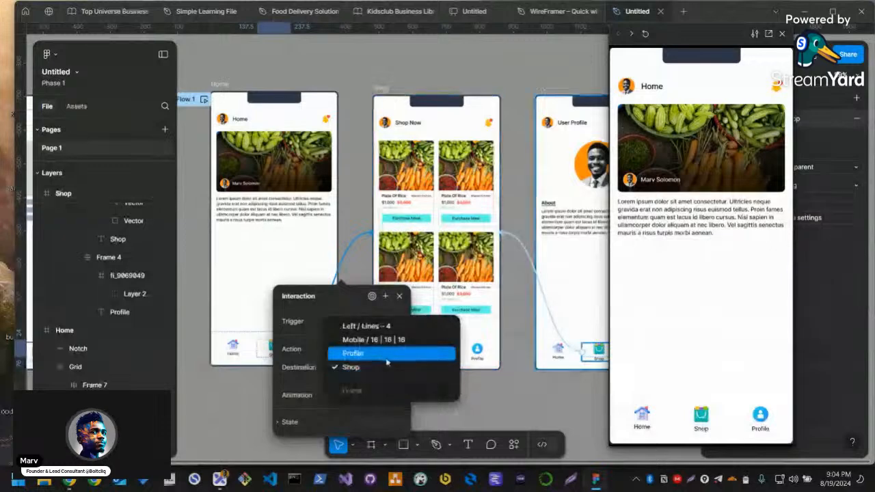
click(383, 370)
click(380, 396)
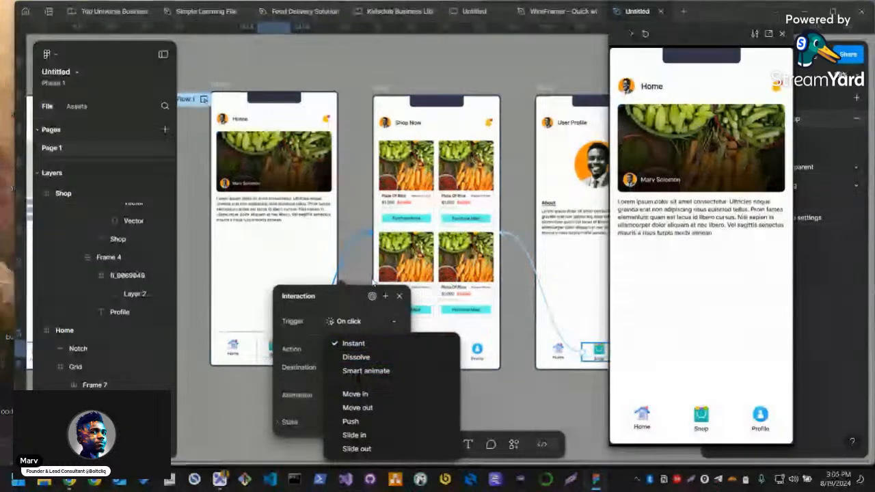
click(352, 323)
click(421, 382)
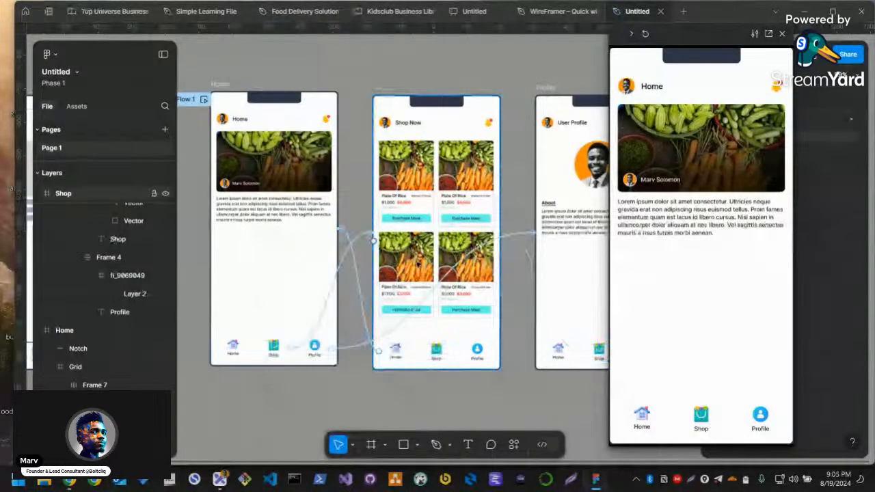
scroll(444, 274, right, 2)
scroll(445, 273, up, 1)
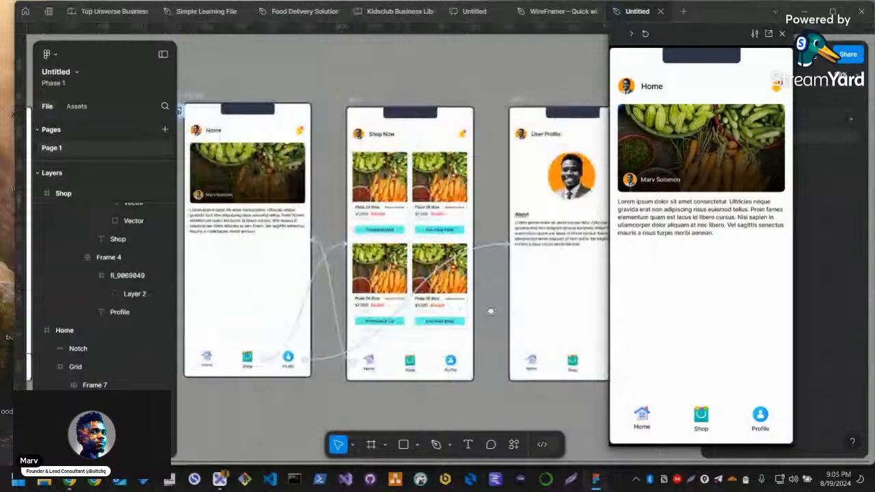
Switch to the Excalidraw notes and move the UI Mockups and Figma Plugins headings down to make room under Prototyping
key(alt+Tab)
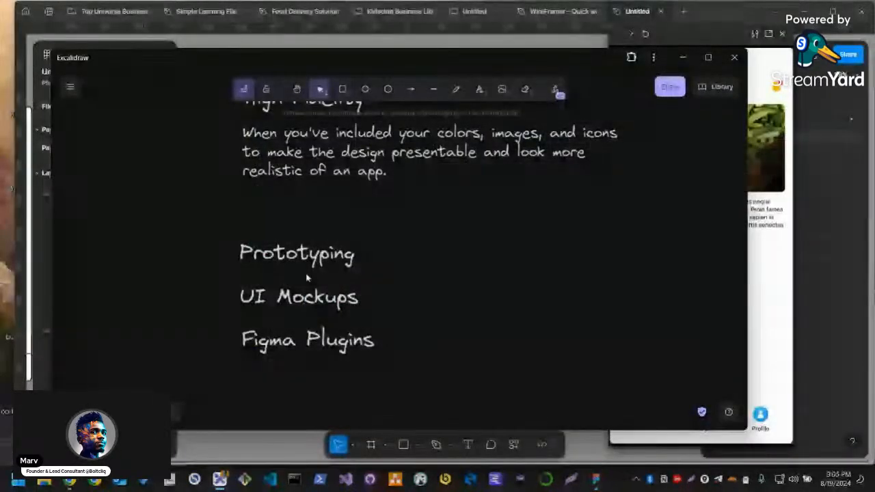
drag(304, 263, 304, 253)
drag(228, 275, 391, 360)
drag(318, 306, 319, 383)
click(328, 300)
Place a copy of the High Fidelity description under the Prototyping heading, opened for editing, and return to Figma
click(336, 134)
key(ctrl+d)
drag(327, 158, 312, 295)
double_click(312, 295)
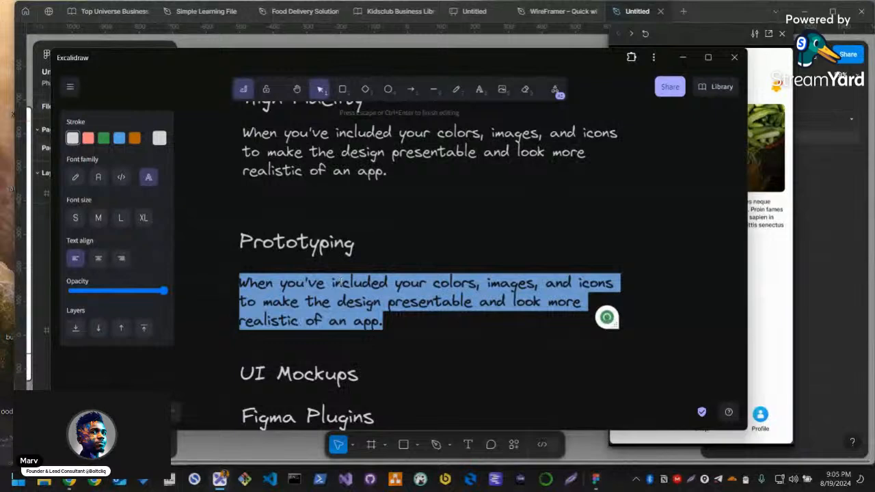
key(alt+Tab)
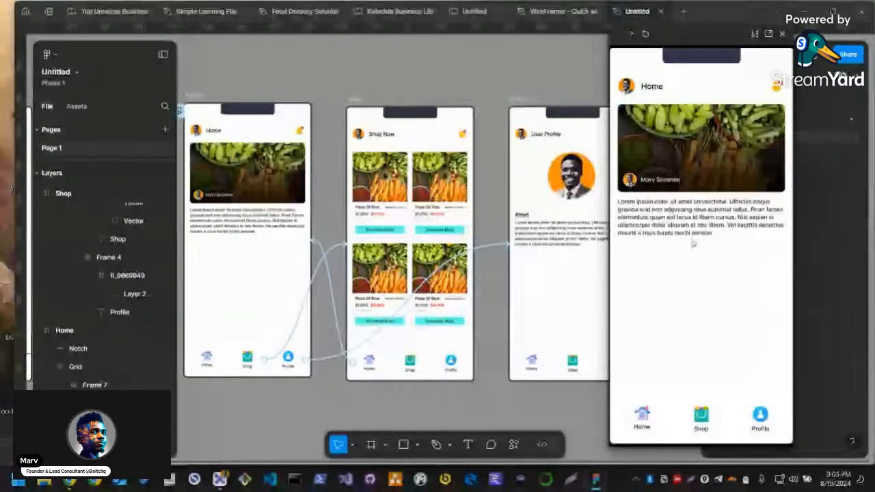
Try the Shop and Profile navigation items in the prototype preview, starting from the Home screen
click(700, 417)
click(750, 419)
click(700, 417)
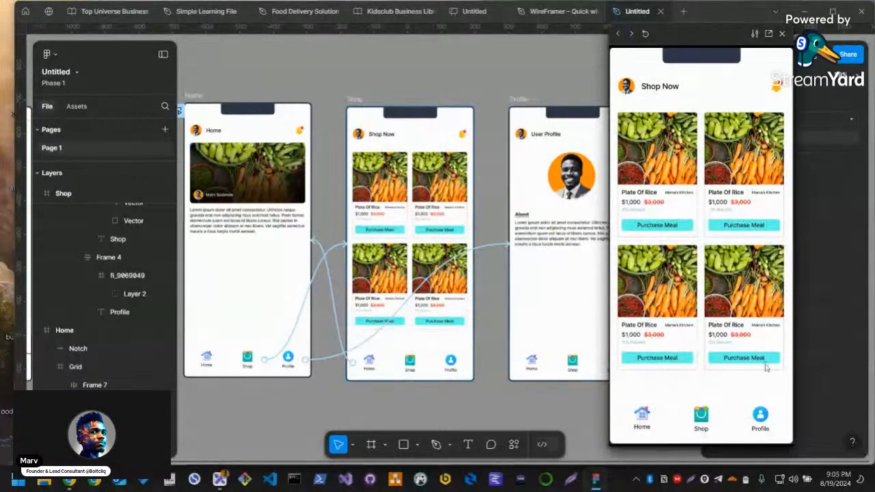
Switch to the Excalidraw notes and replace the copied text under Prototyping with "This is basically adding actions to the designs"
key(alt+Tab)
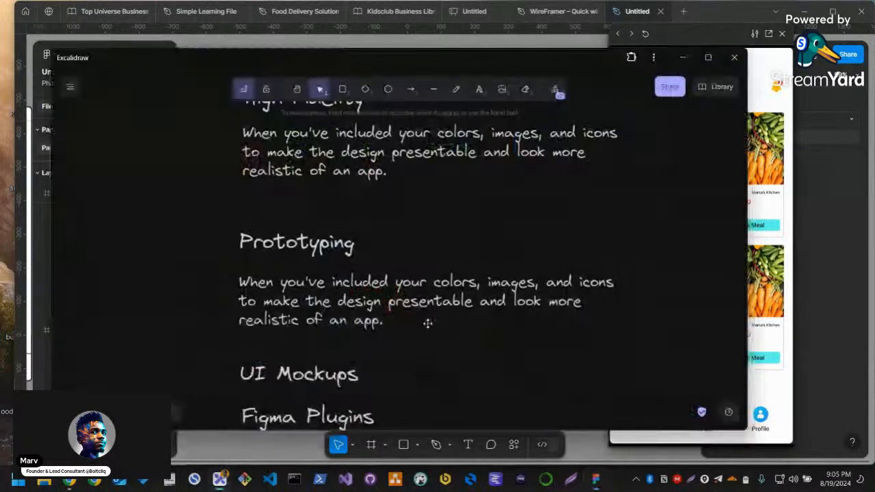
click(349, 312)
double_click(350, 311)
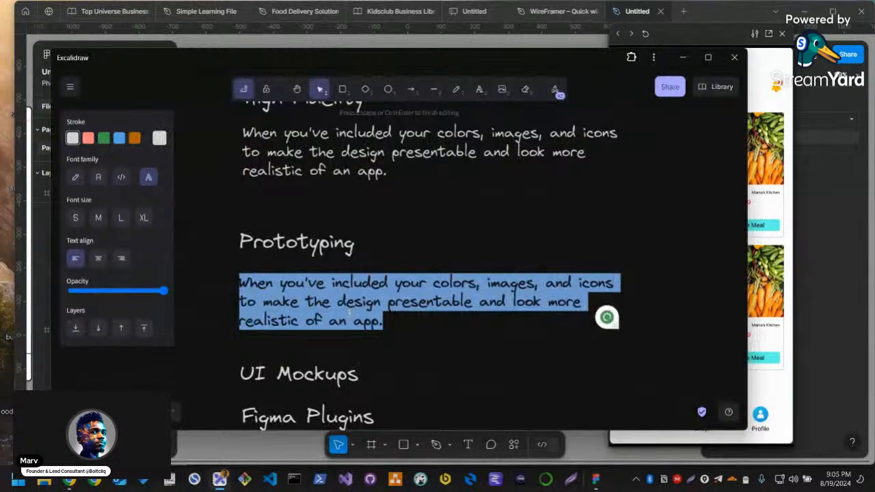
text(his is)
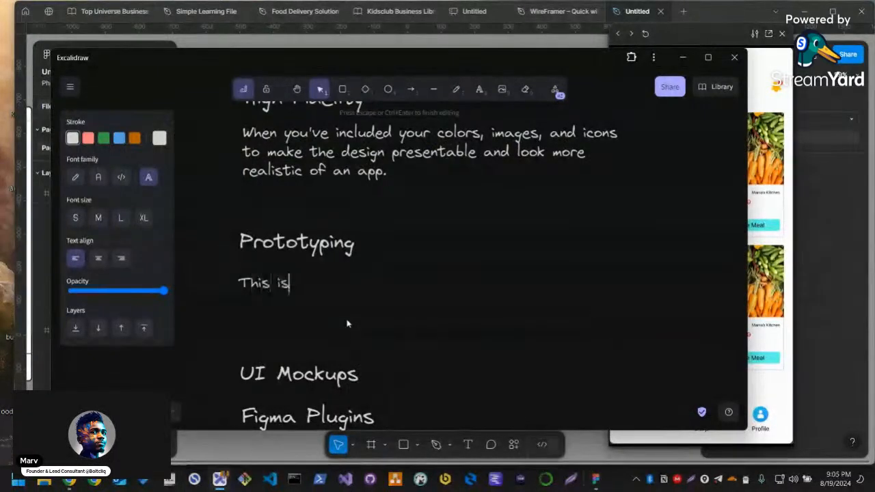
text( basically adding aci)
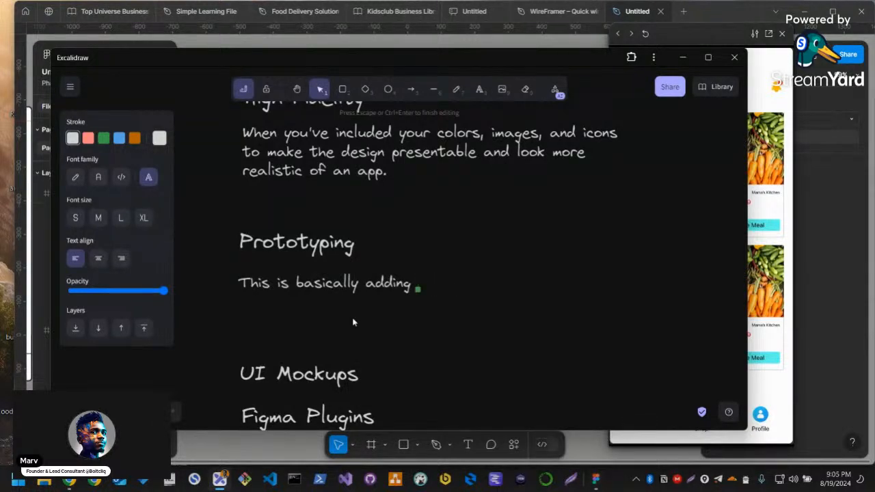
text(ctions)
key(BackSpace)
text(to the design)
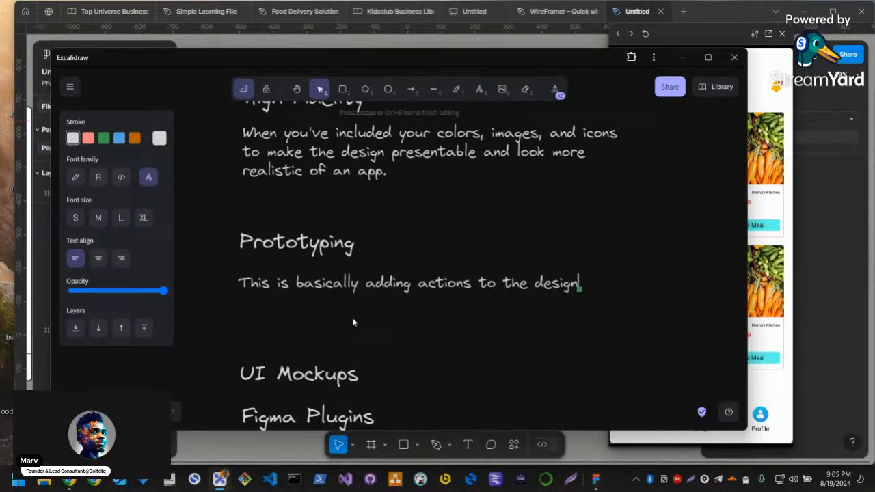
text(enabling )
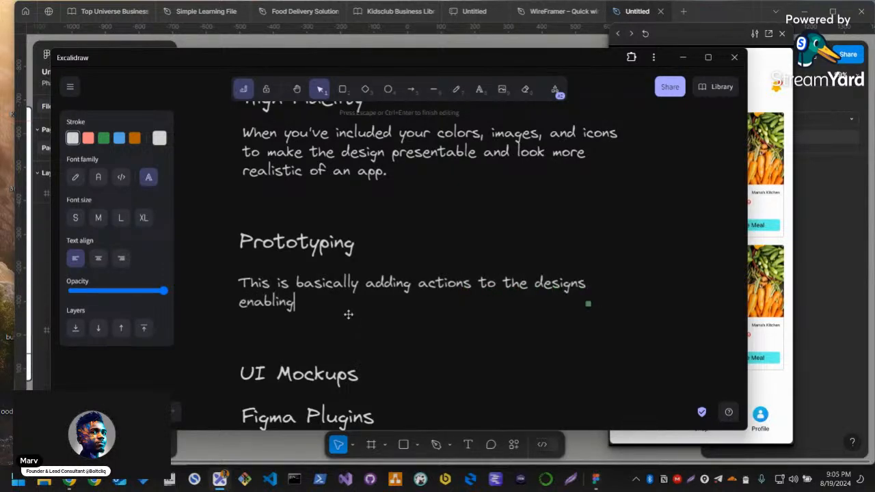
text(fo)
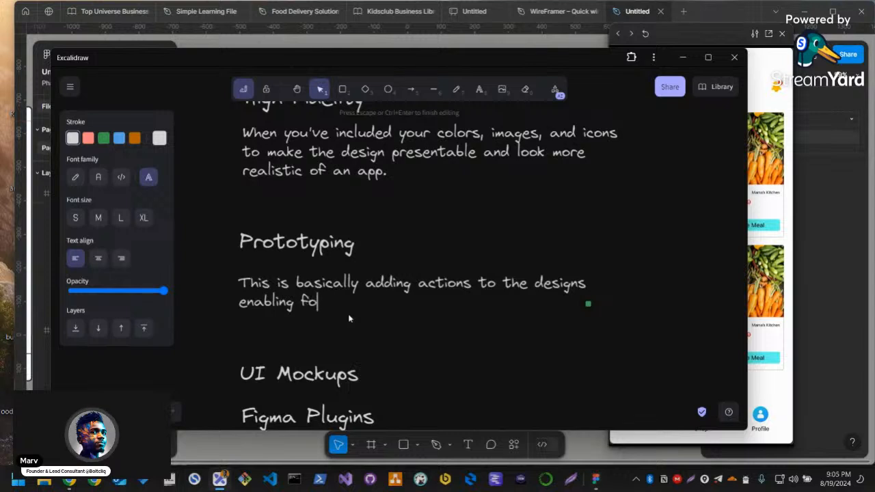
text(r presentation )
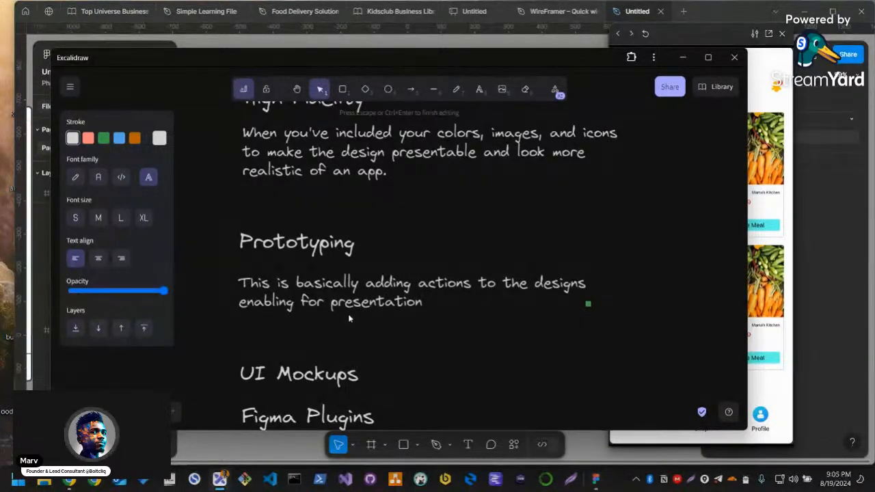
text(/walkth)
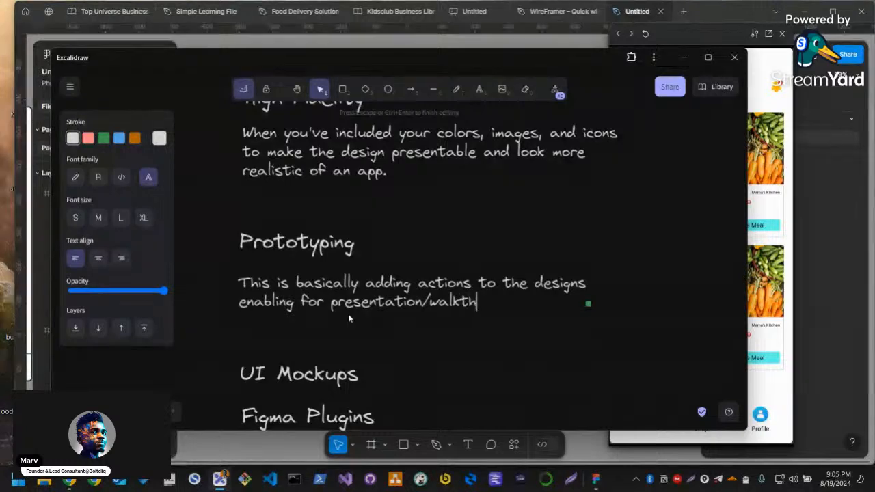
text(rough on)
Continue the Prototyping description with "enabling for presentation/walkthrough of the design."
key(Return)
text(w)
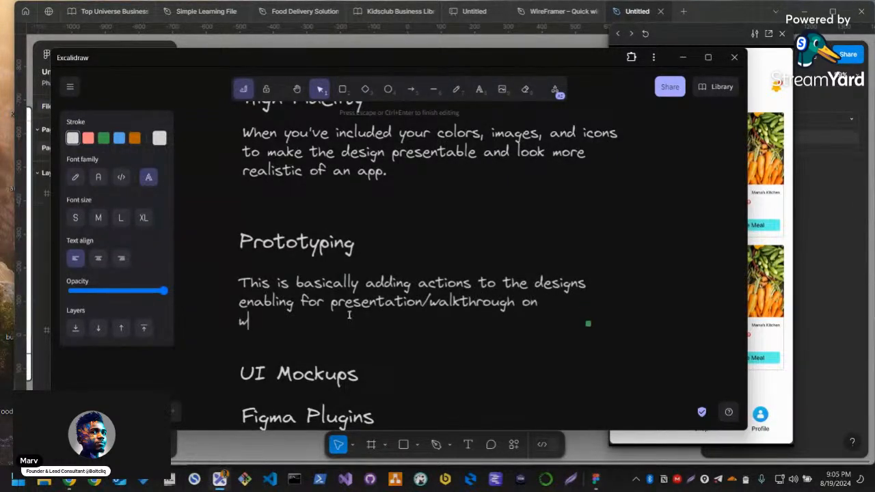
text(hat th)
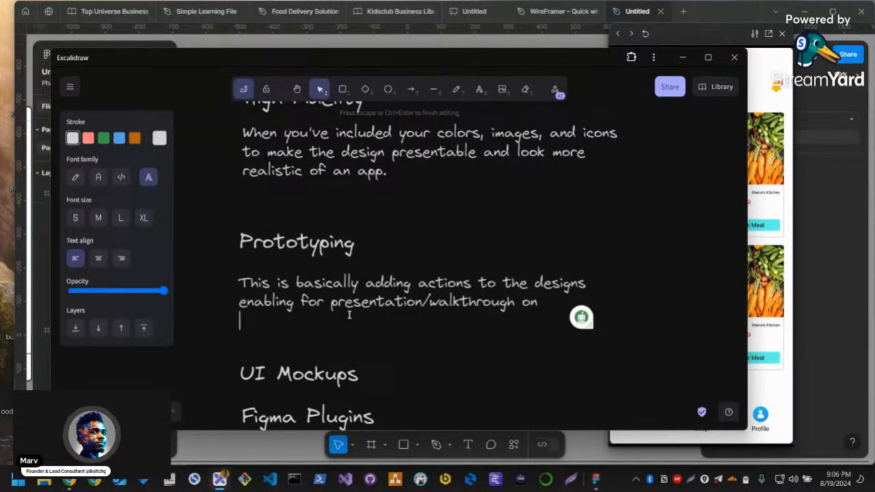
key(BackSpace)
key(BackSpace)
text(the design)
key(Return)
text(a)
key(BackSpace)
key(BackSpace)
text(.)
Add a new line "Mimick the flow of the expected product." to the Prototyping description and finish editing
key(Return)
text(Mimick )
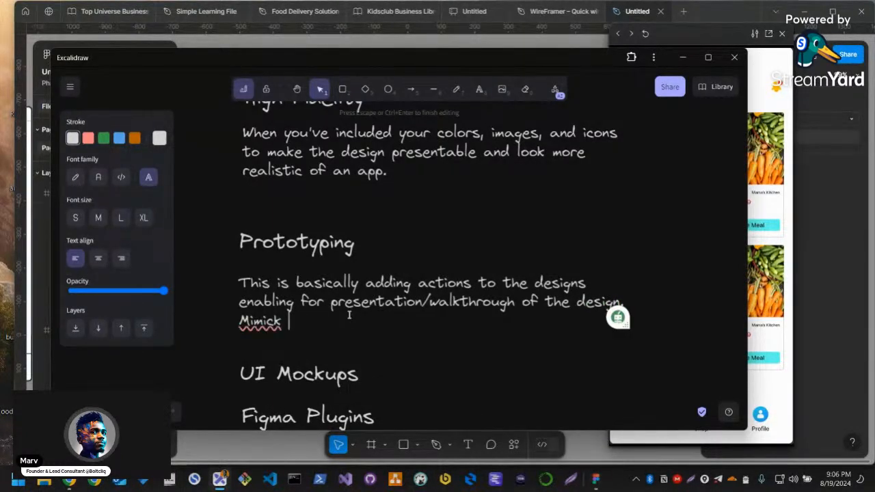
text(the )
text(expecte)
key(BackSpace)
key(BackSpace)
key(BackSpace)
key(BackSpace)
text(func)
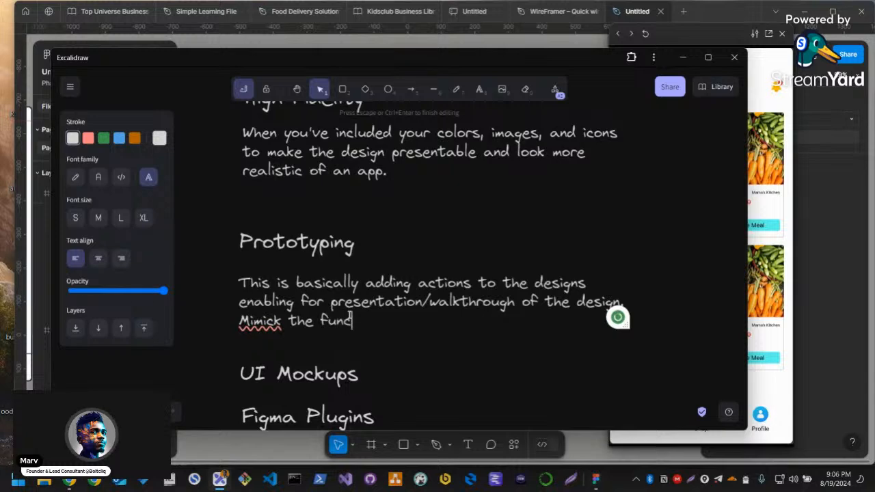
key(BackSpace)
key(BackSpace)
text(flow of the expe)
key(BackSpace)
text(xpected prou)
key(BackSpace)
text(duct.)
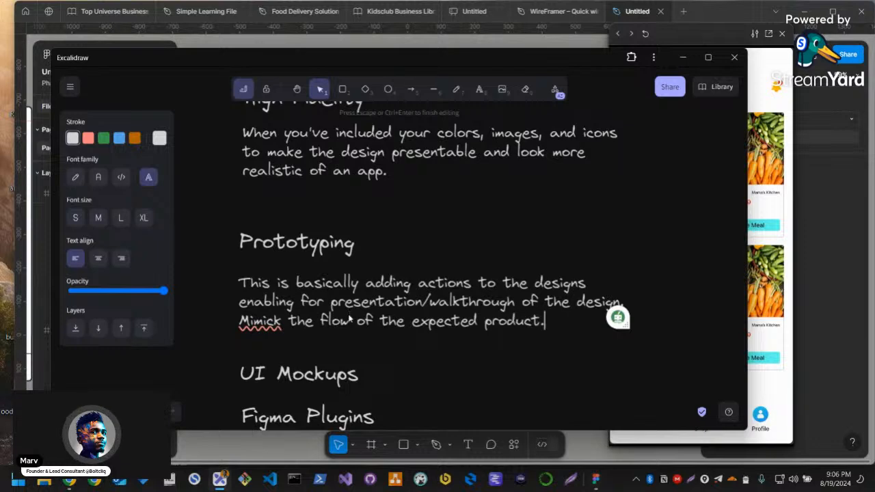
key(Escape)
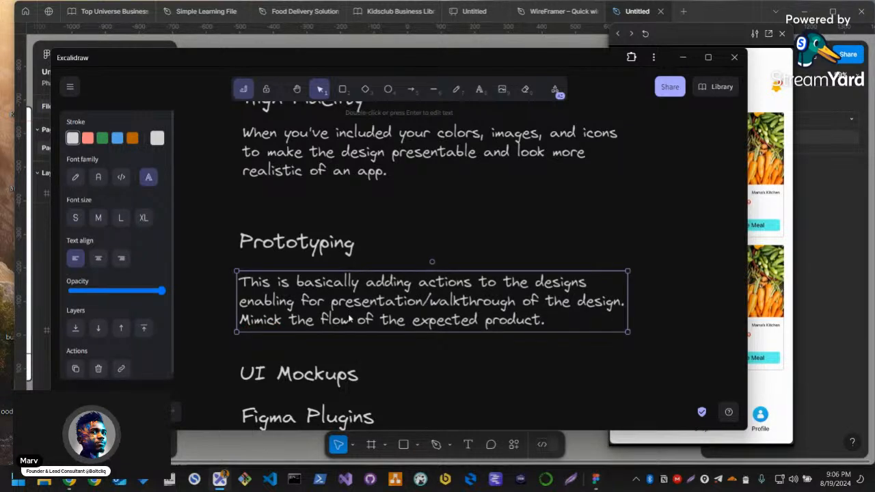
Swap the order of the last two headings so Figma Plugins sits above UI Mockups, with space between them
scroll(461, 249, down, 3)
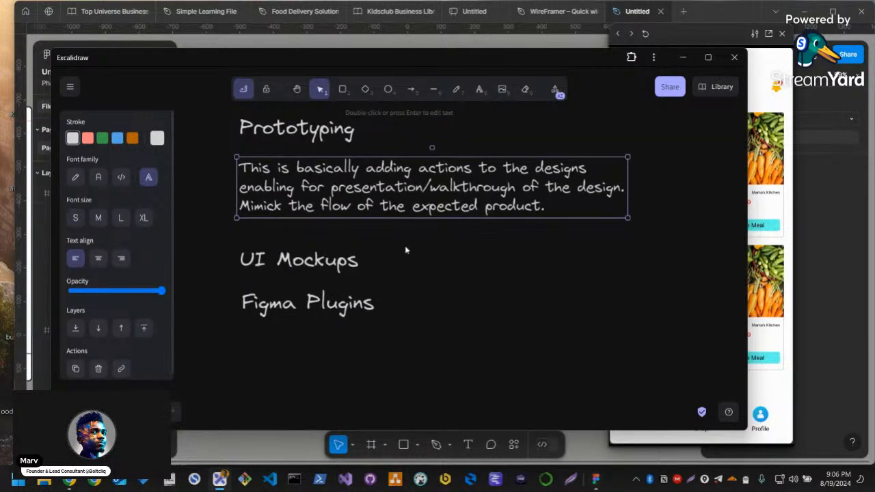
drag(237, 233, 440, 359)
drag(439, 359, 341, 306)
click(349, 306)
drag(323, 261, 330, 377)
drag(274, 306, 272, 267)
Copy the Prototyping description under the Figma Plugins heading and replace its text with "Make your workflow faster and much better."
drag(283, 168, 288, 298)
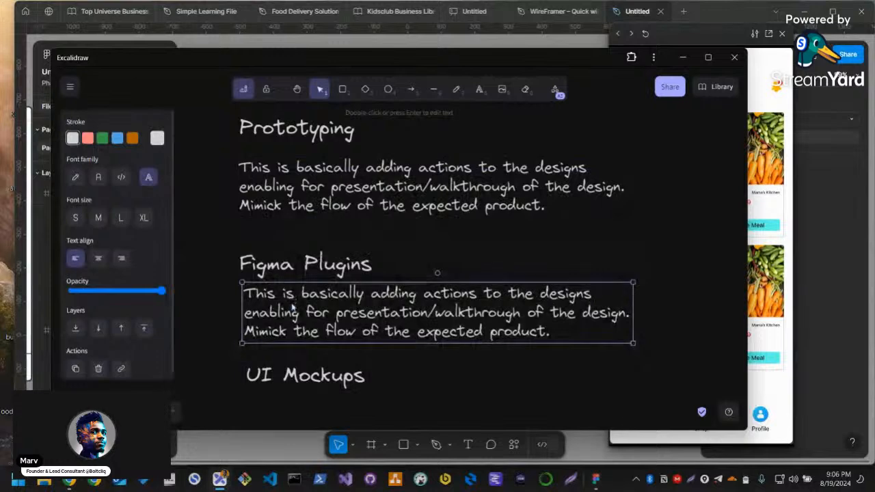
double_click(290, 298)
text(Make yo)
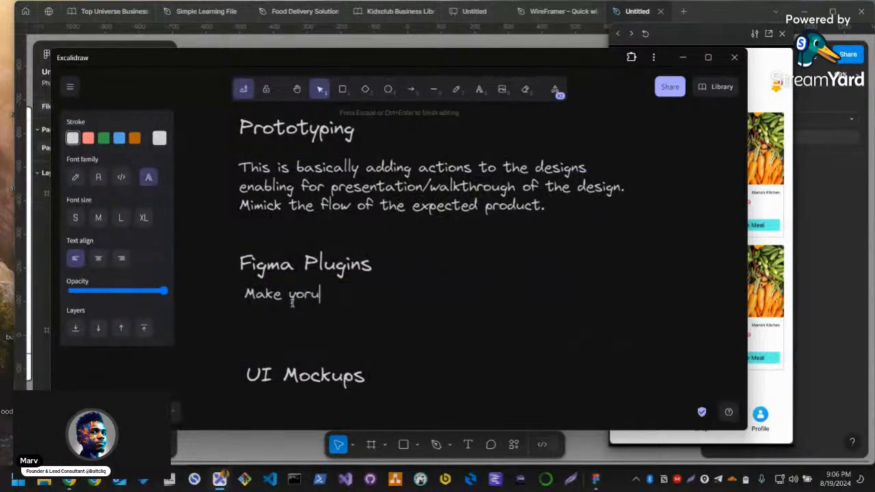
text(ur workflow)
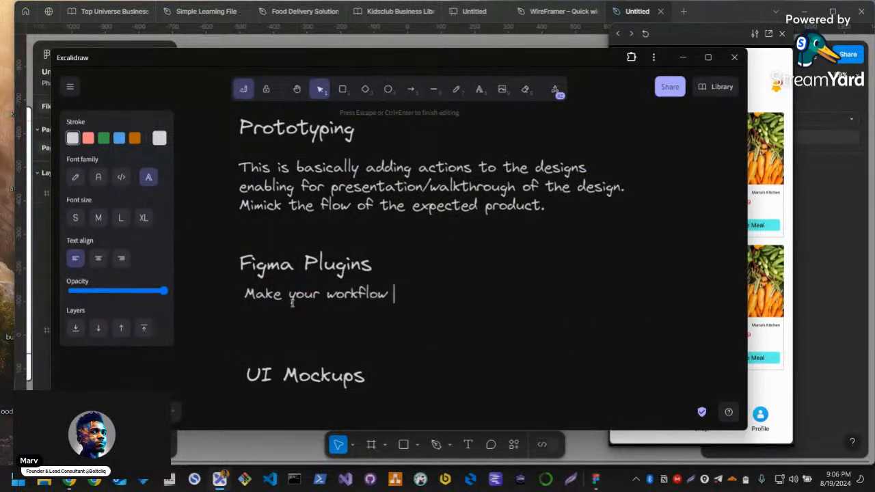
text( faster a)
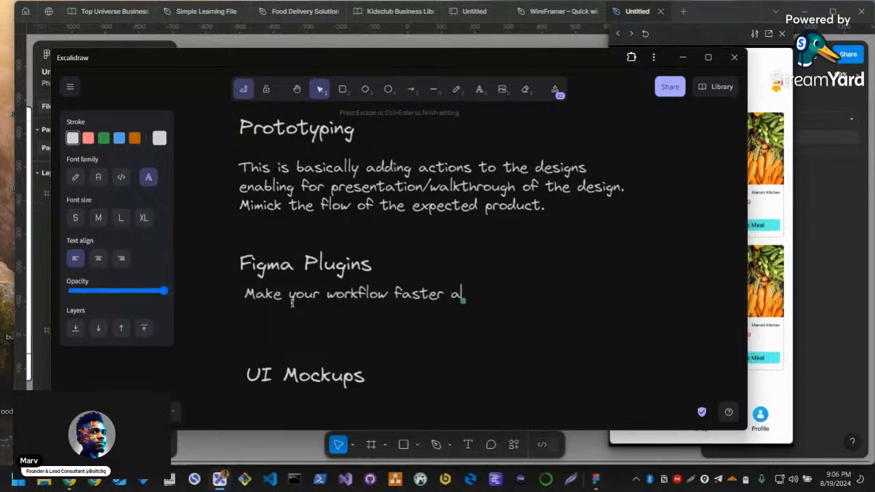
text(nd bluch better.)
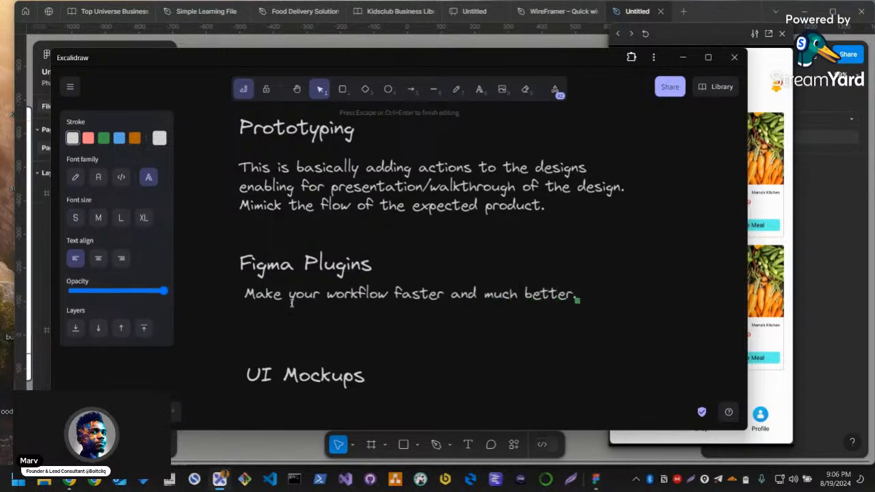
key(Escape)
Move the UI Mockups heading slightly lower and align it with the headings above
click(279, 334)
click(265, 293)
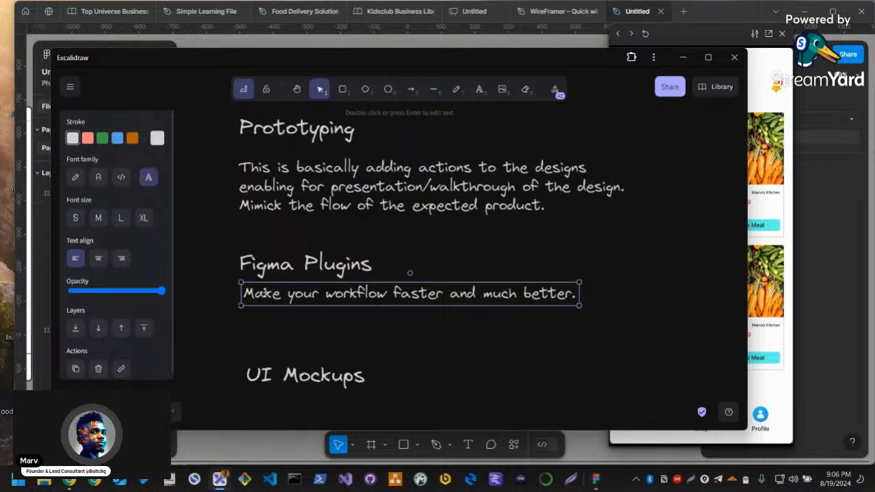
drag(288, 376, 282, 395)
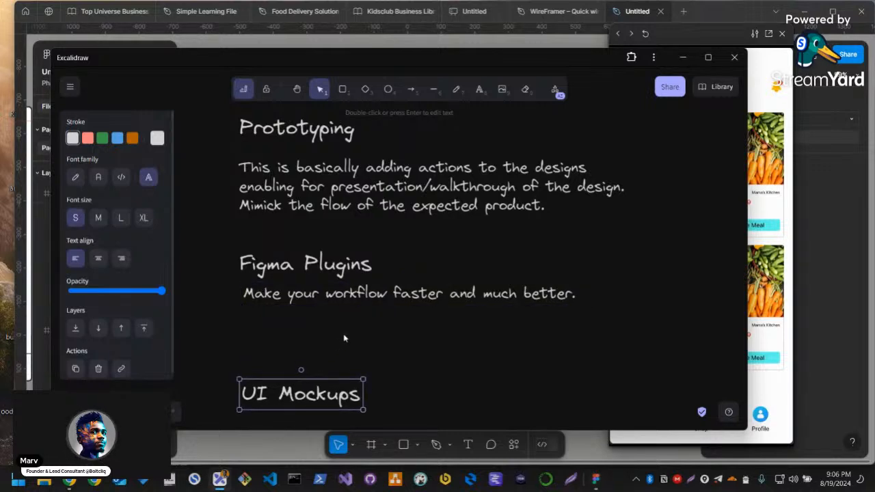
Switch to Figma, select the banner image on the Home screen and run the CoolHue - Gradient Color Palette plugin
key(alt+Tab)
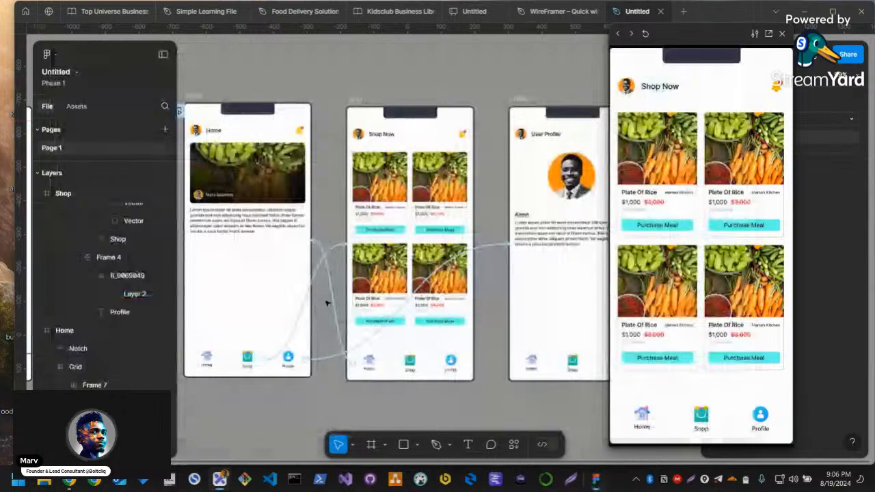
double_click(277, 188)
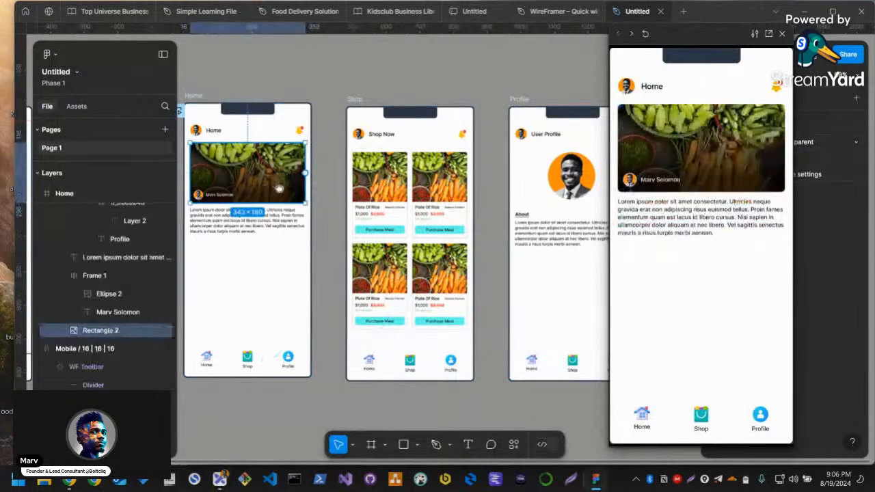
drag(277, 188, 380, 234)
scroll(385, 229, up, 2)
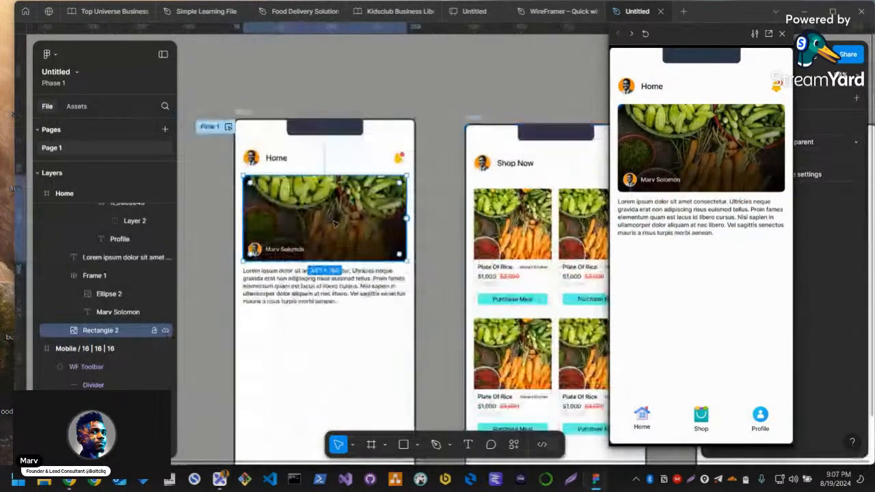
key(ctrl+k)
text(cool)
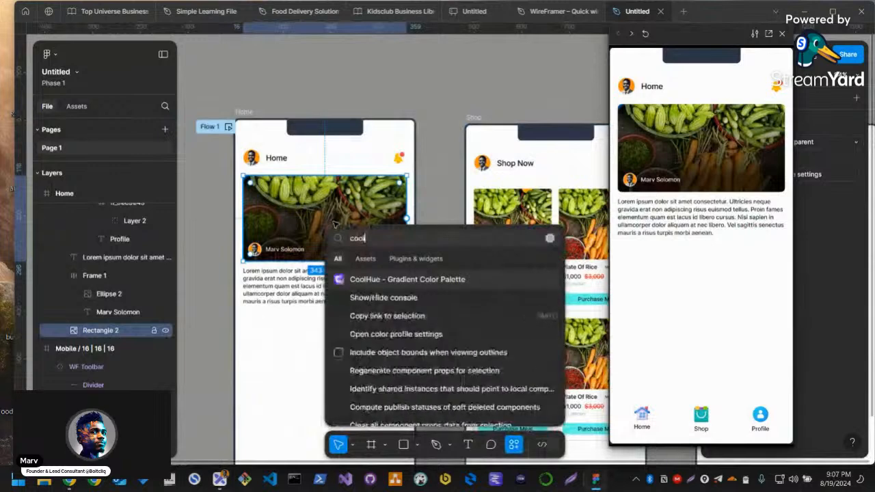
key(Return)
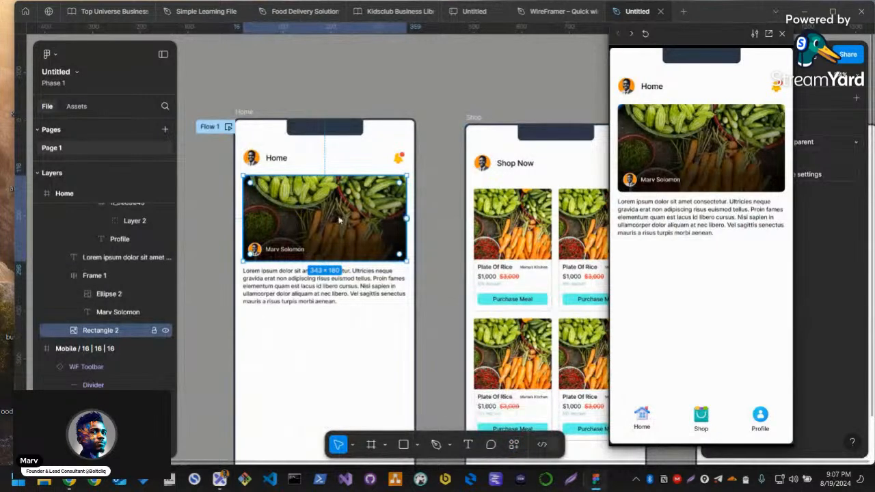
Try a light blue CoolHue gradient on the Home banner image, then undo the fill
click(739, 63)
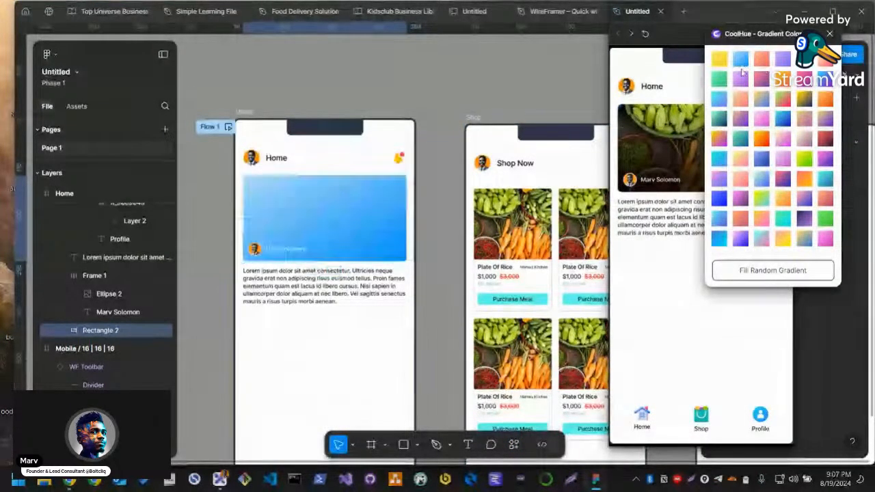
click(497, 268)
drag(294, 264, 298, 254)
key(ctrl+z)
key(ctrl+z)
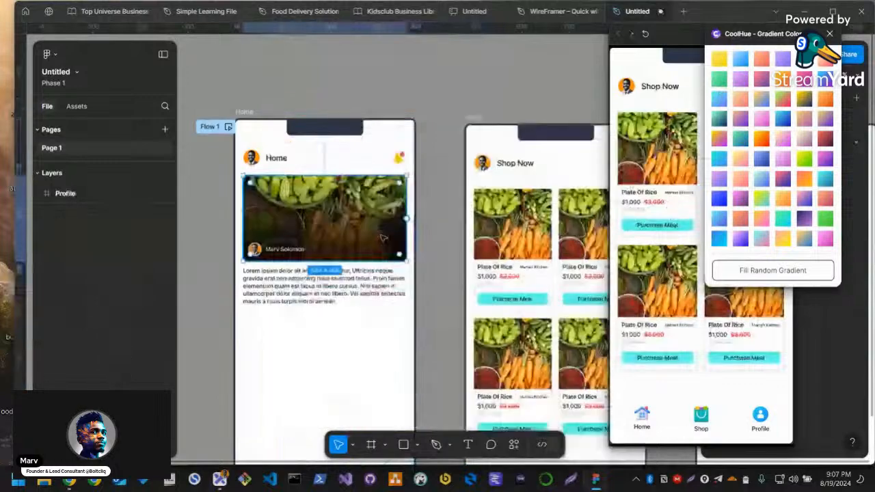
key(ctrl+shift+z)
key(ctrl+shift+z)
key(ctrl+z)
key(ctrl+z)
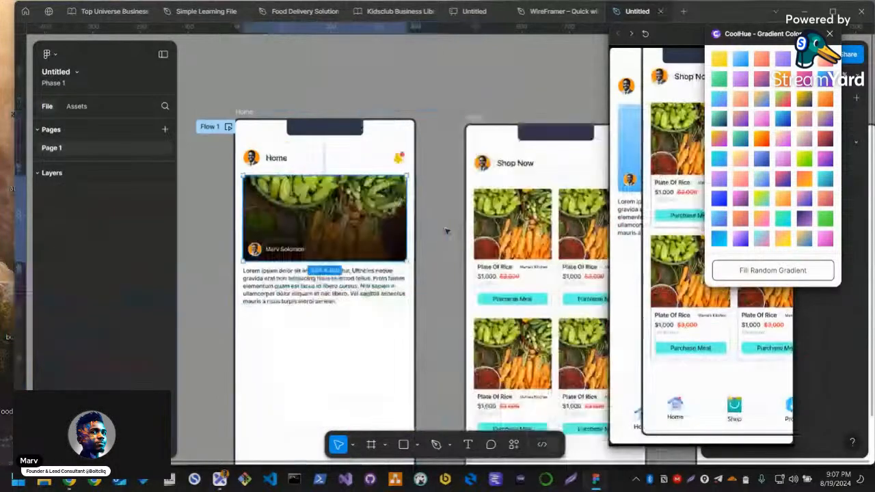
Reselect the Home banner image and fill it with the orange-to-pink CoolHue gradient
click(462, 166)
click(342, 184)
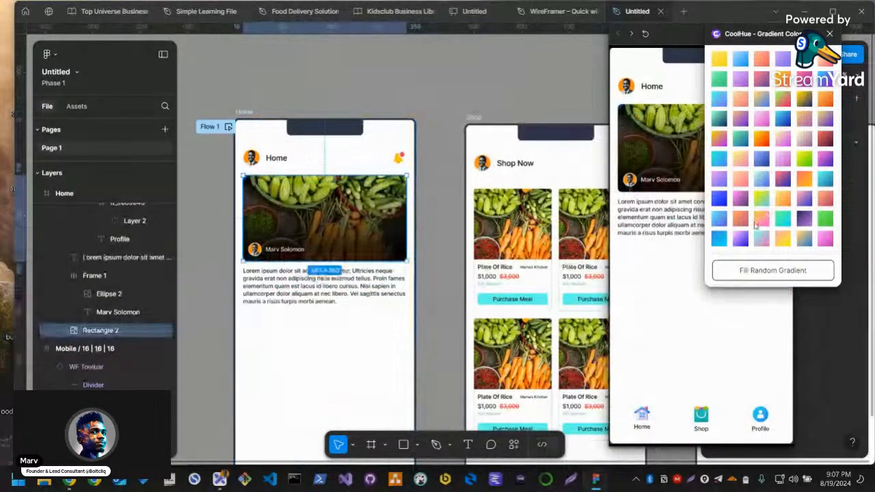
click(760, 218)
Select all four product images on the Shop screen and fill them with the blue-indigo CoolHue gradient
ctrl+shift+click(595, 234)
ctrl+shift+click(521, 355)
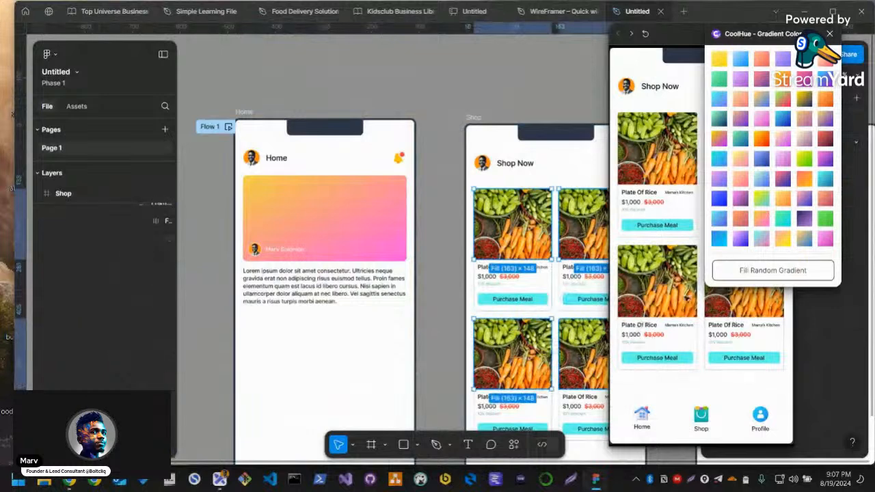
ctrl+shift+click(585, 357)
click(761, 159)
click(493, 109)
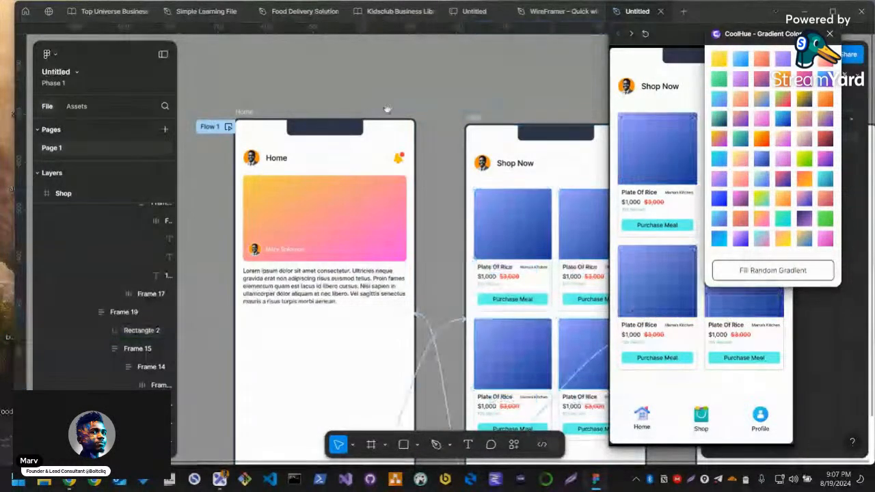
Try the yellow-orange to red CoolHue gradient on the upper-right product image of the Shop screen
click(557, 131)
drag(560, 92, 337, 91)
click(396, 222)
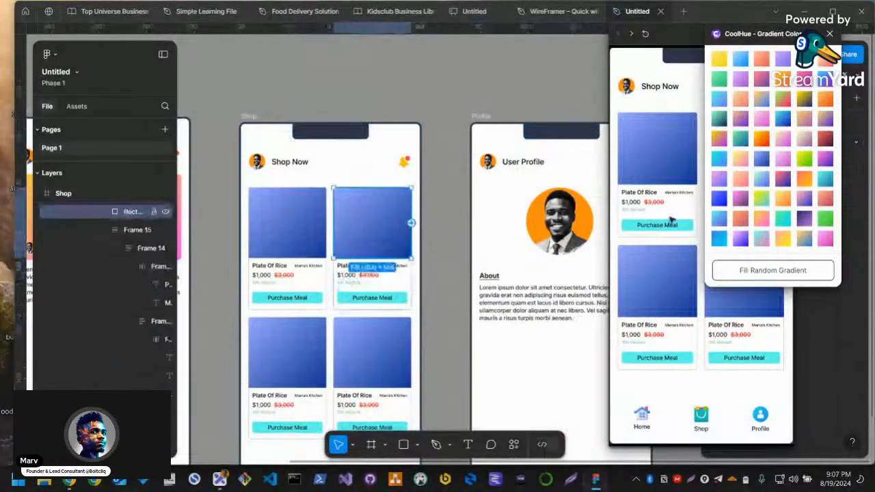
click(783, 98)
click(784, 98)
click(783, 81)
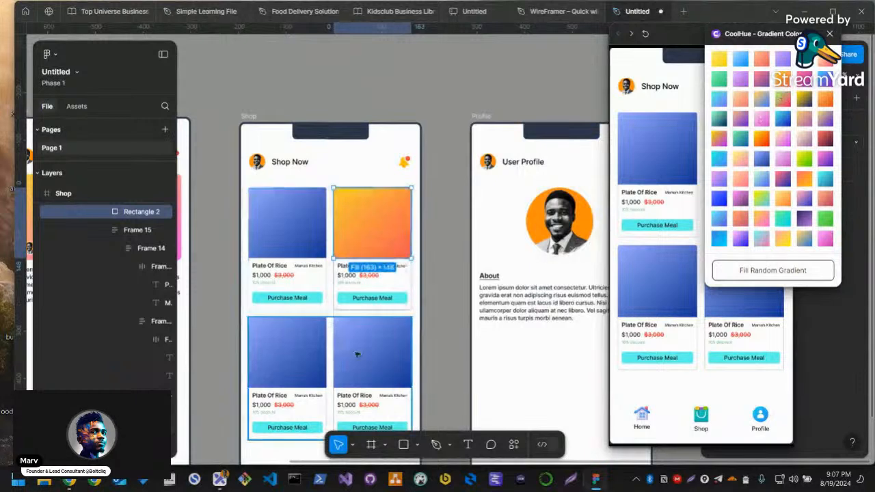
Try a green CoolHue gradient on the lower-right Shop product image and a peach-to-pink one on the lower-left image
ctrl+click(358, 353)
click(823, 217)
ctrl+click(292, 357)
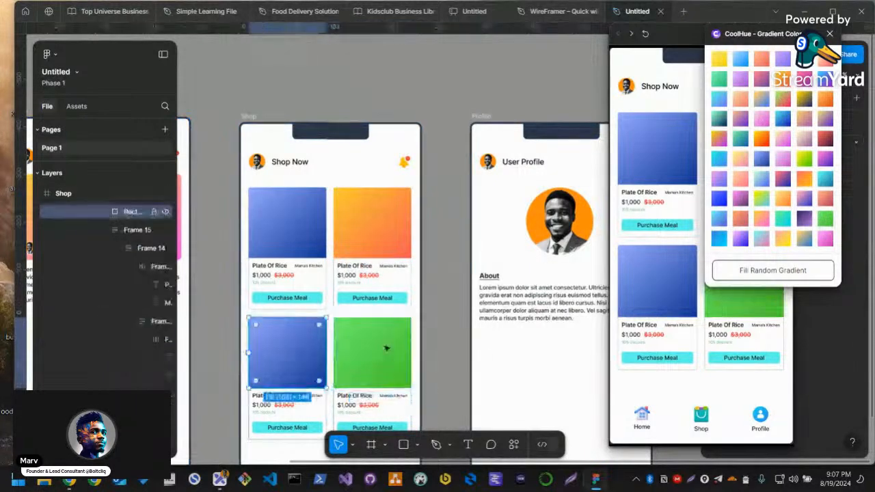
click(824, 63)
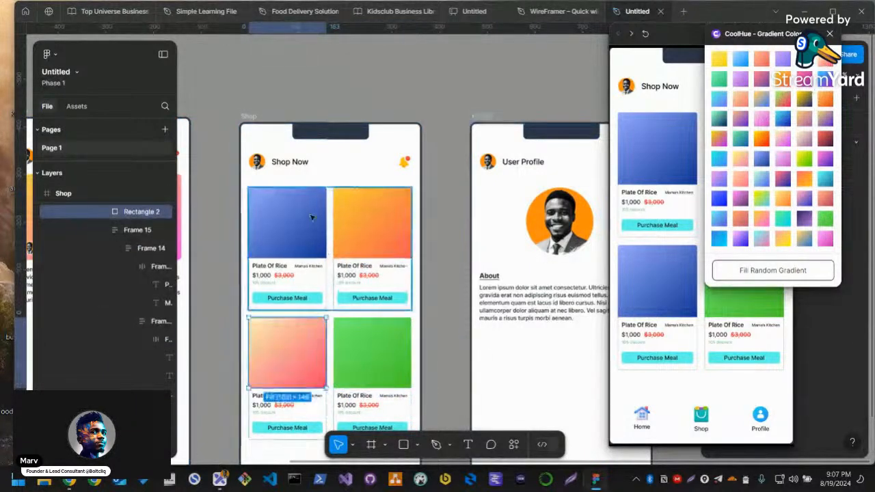
Undo all the CoolHue fills to restore the original food photos on the Home banner and the Shop product images
click(393, 93)
scroll(396, 162, down, 2)
scroll(395, 214, down, 1)
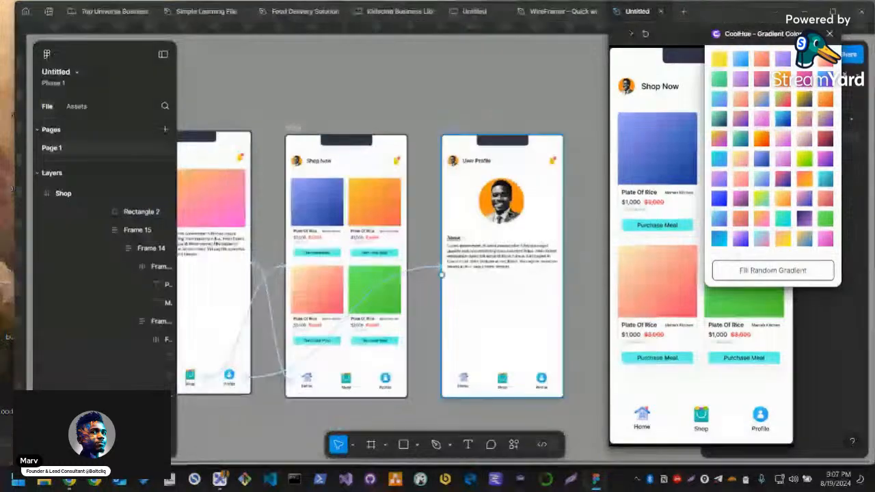
click(521, 203)
click(355, 111)
drag(355, 112, 473, 96)
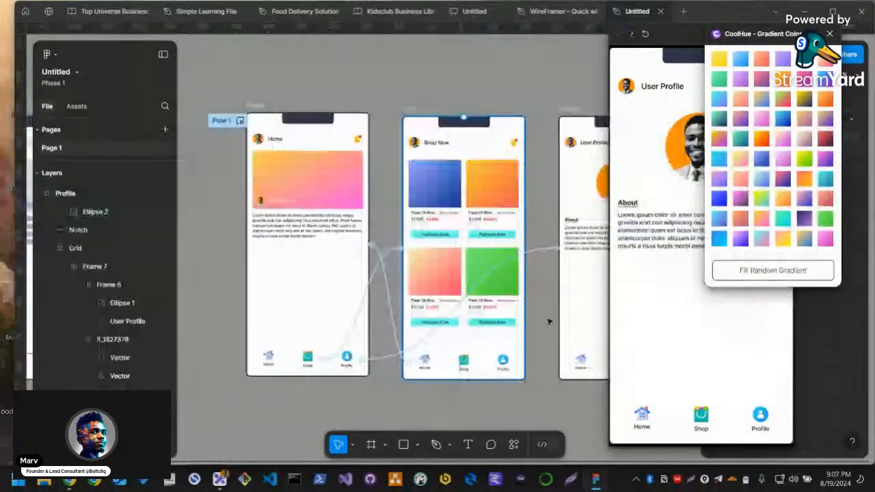
key(ctrl+z)
key(ctrl+z)
key(ctrl+z)
key(ctrl+z)
key(ctrl+z)
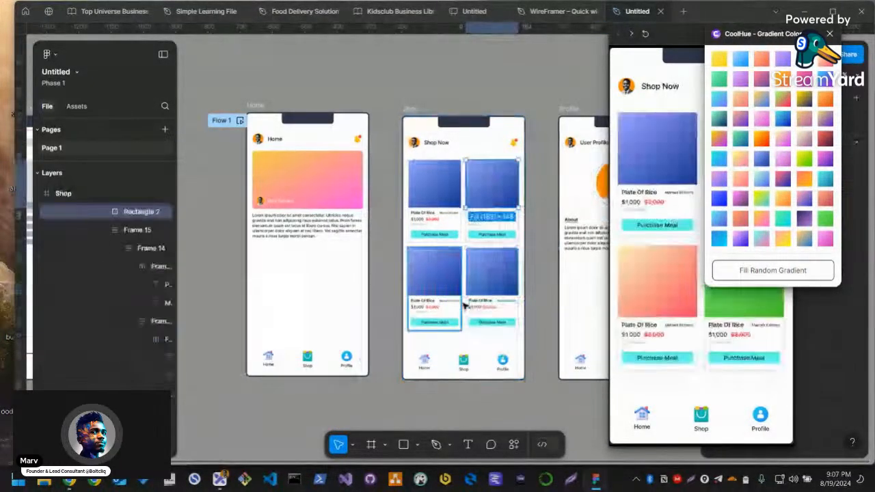
key(ctrl+z)
key(ctrl+z)
key(ctrl+z)
key(ctrl+z)
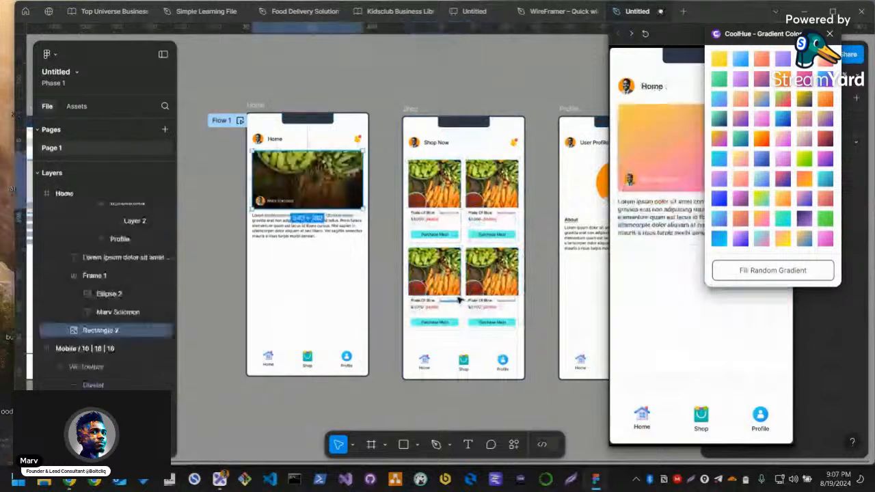
click(377, 70)
scroll(449, 112, right, 1)
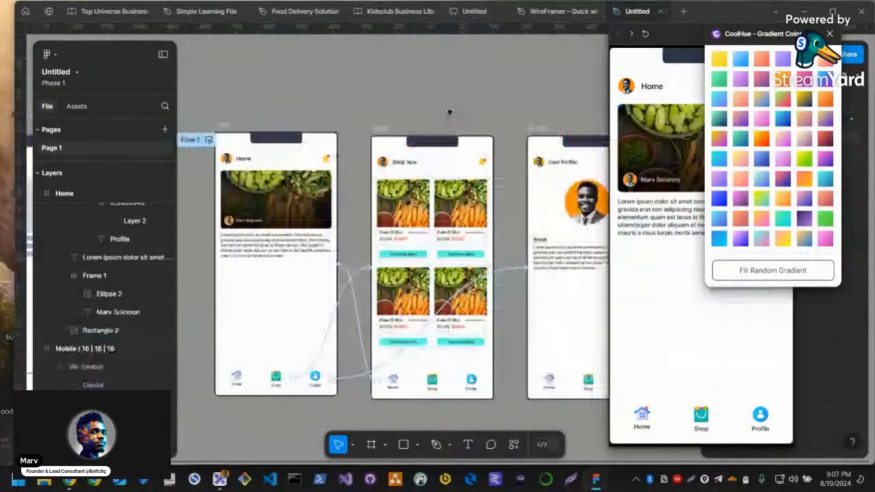
scroll(476, 200, down, 2)
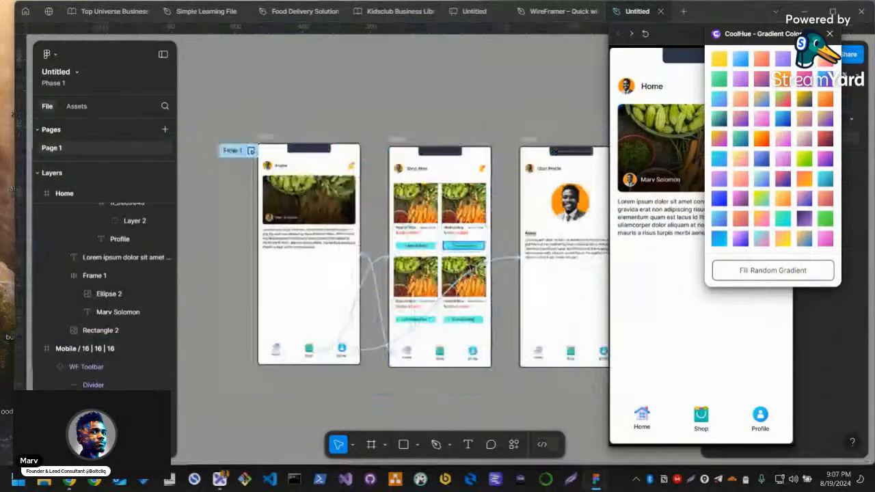
scroll(462, 200, down, 2)
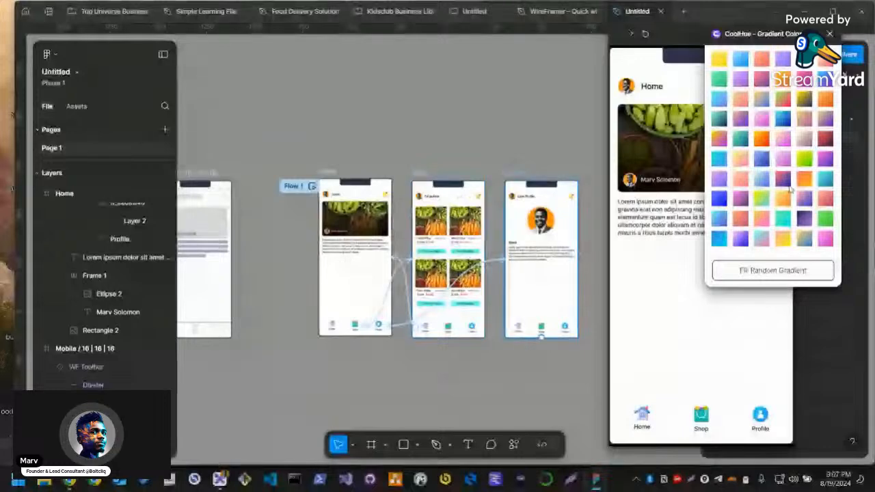
scroll(357, 363, down, 2)
scroll(533, 265, up, 2)
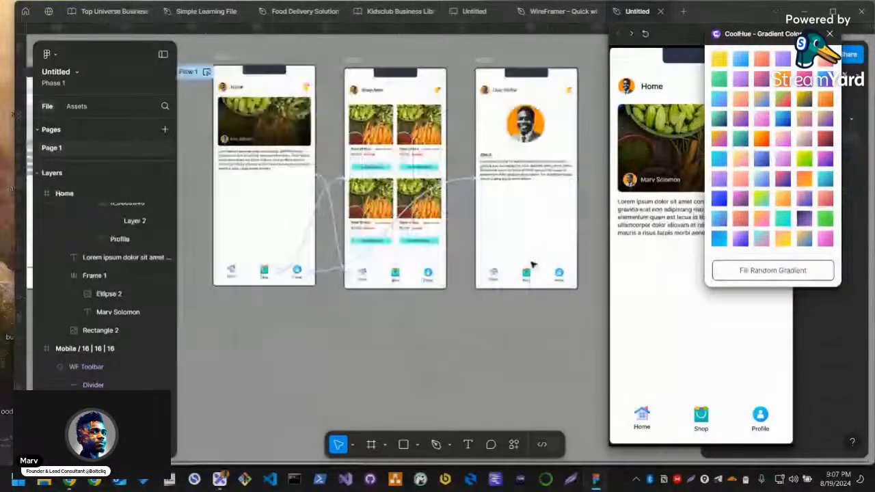
scroll(426, 346, up, 1)
scroll(426, 345, left, 2)
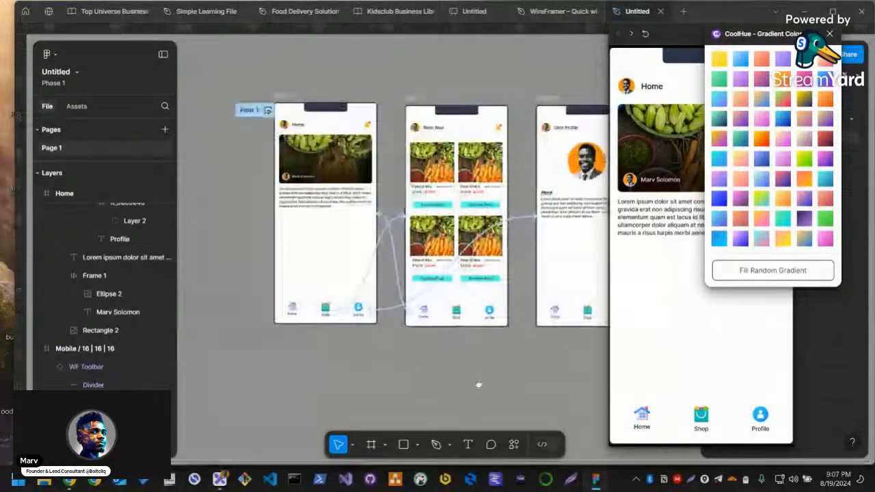
scroll(480, 381, right, 3)
scroll(363, 390, left, 2)
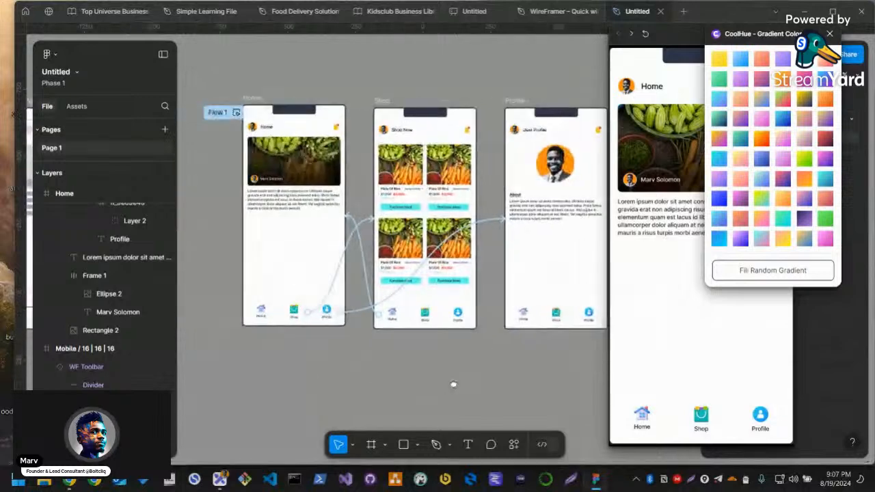
Try the yellow-to-pink CoolHue gradient on the lower-left Shop product image and move the Profile frame aside, then undo both changes
click(402, 245)
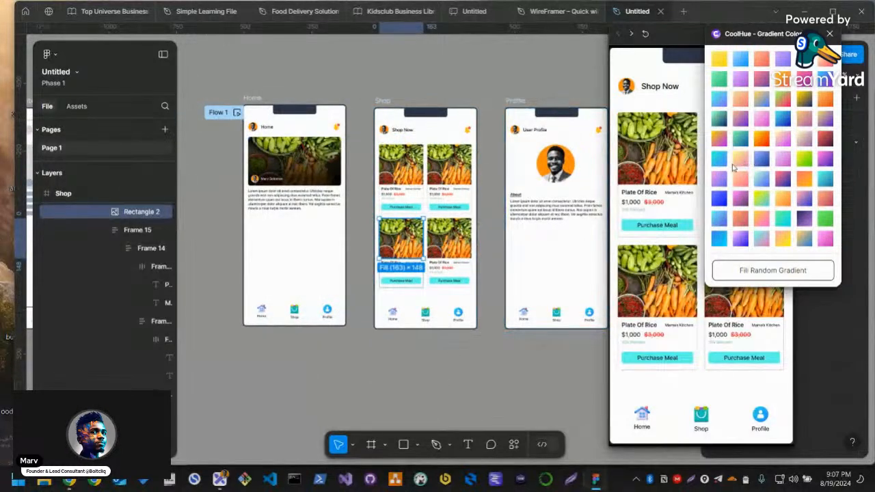
click(734, 183)
drag(557, 240, 680, 299)
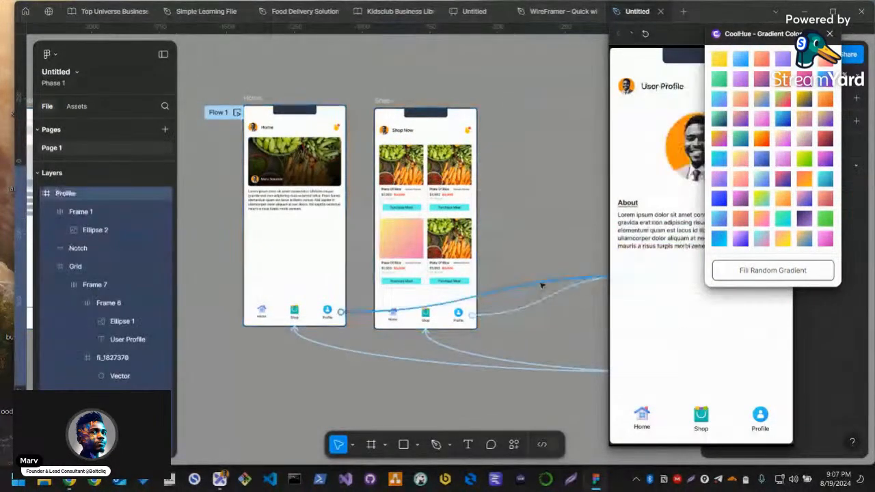
key(ctrl+z)
key(ctrl+z)
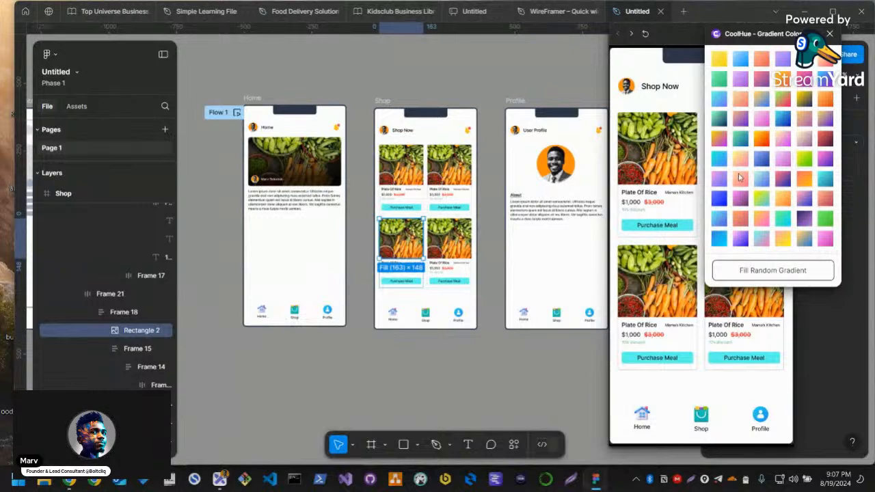
Fill the selected lower-left product image on the Shop screen with the peach-orange CoolHue gradient
click(738, 177)
click(467, 386)
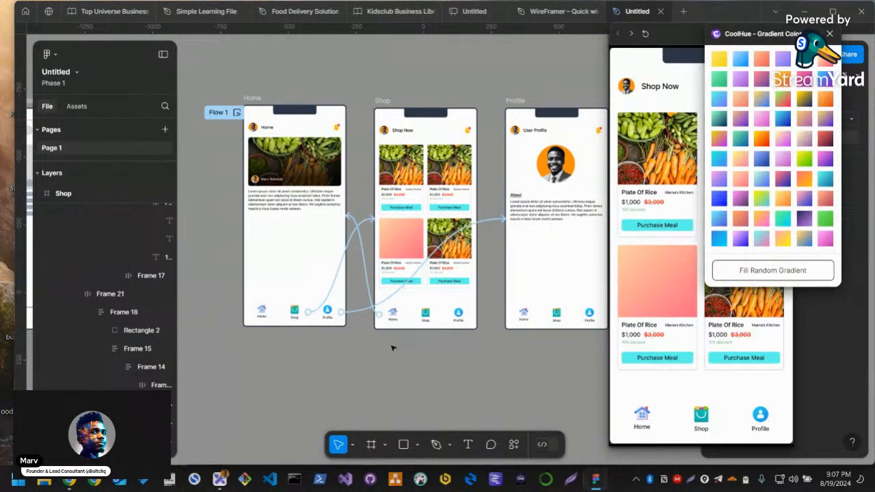
Switch to the Excalidraw notes and move the UI Mockups heading up, closer to the Figma Plugins note
key(alt+Tab)
click(328, 371)
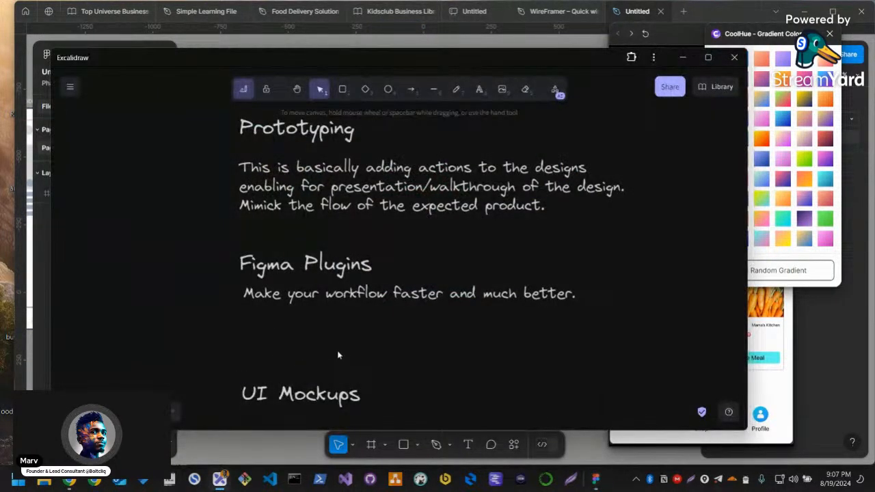
drag(359, 365, 365, 332)
drag(284, 364, 286, 335)
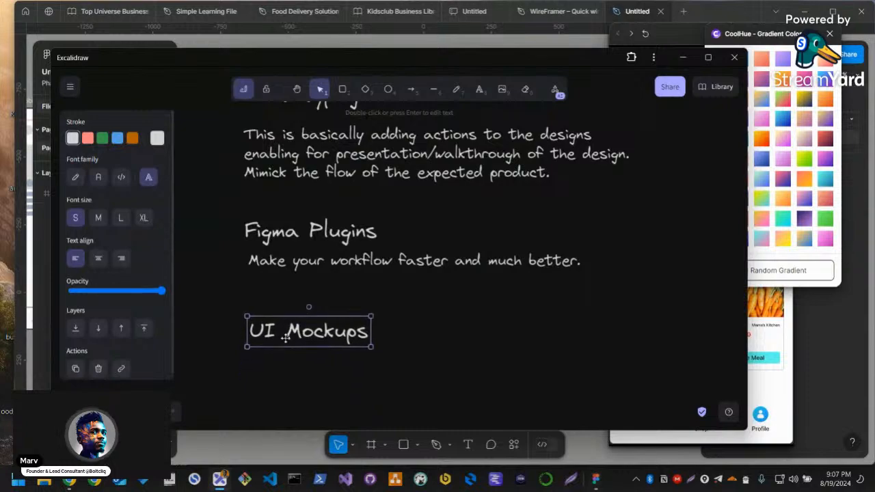
Switch to the Chrome browser and bring up the Mockuuups Studio mockup generator page
key(alt+Tab)
key(alt+Tab)
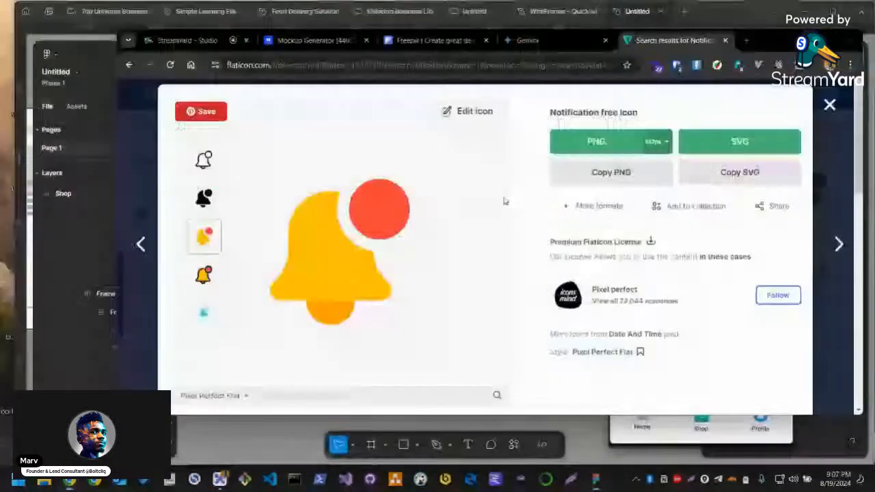
key(ctrl+shift+Tab)
key(ctrl+shift+Tab)
key(ctrl+shift+Tab)
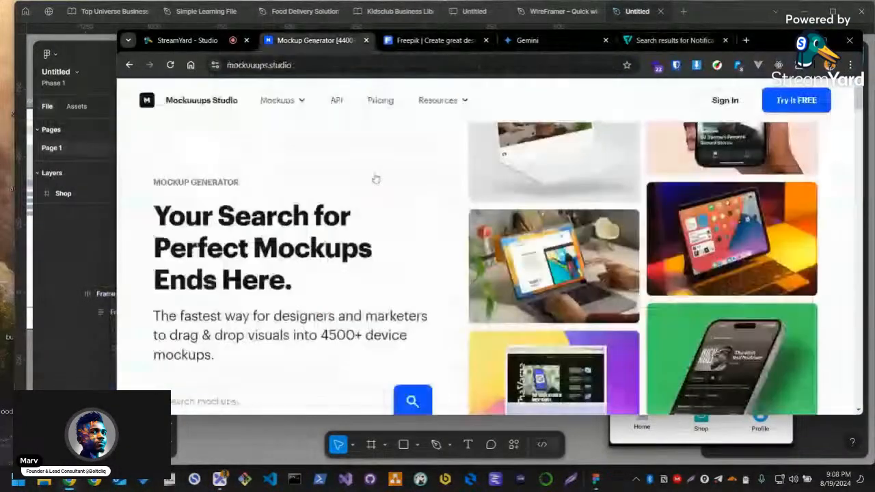
Examine the device mockup samples and the Featured Collections on the Mockuuups Studio home page
scroll(576, 283, down, 3)
scroll(584, 283, up, 3)
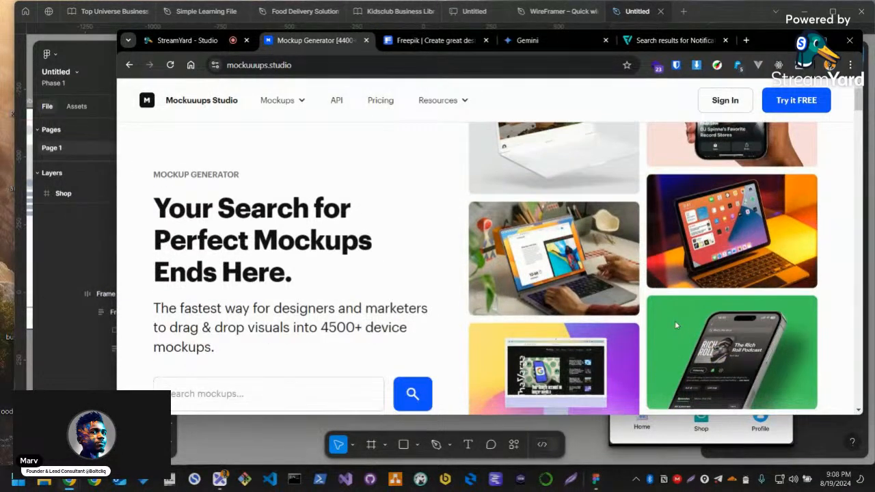
scroll(674, 321, down, 1)
scroll(675, 326, down, 2)
scroll(718, 273, up, 3)
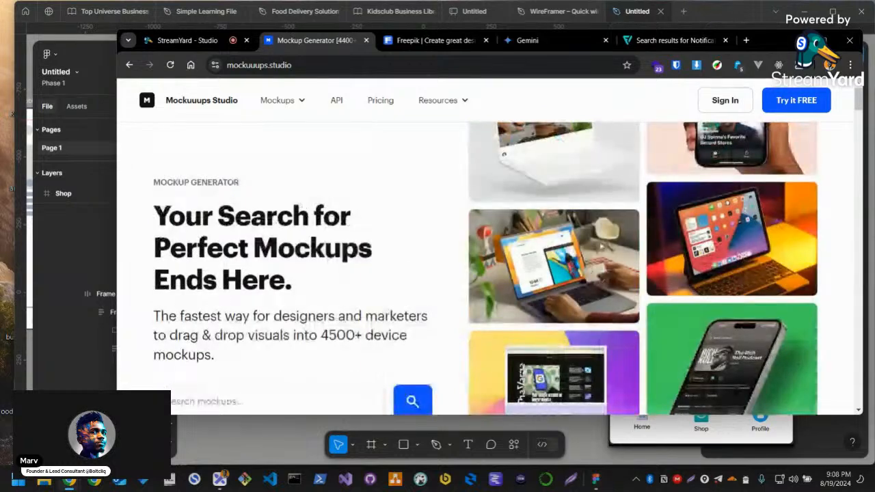
scroll(453, 312, down, 5)
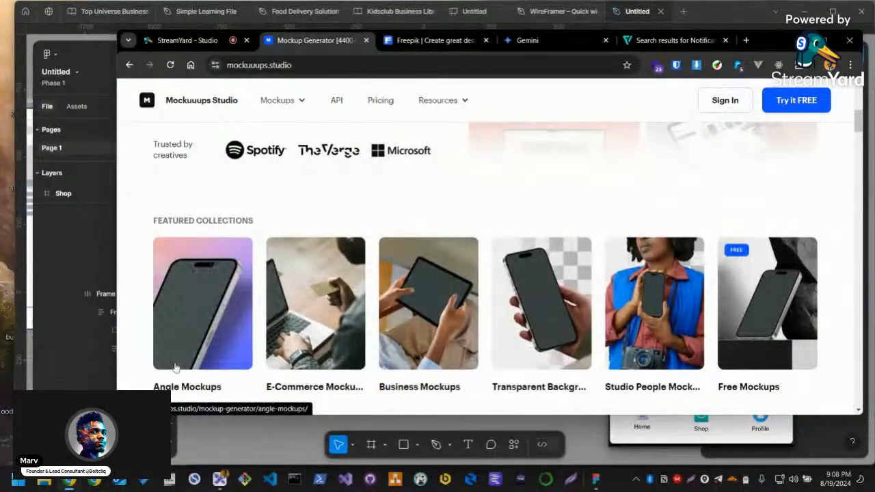
scroll(231, 324, down, 1)
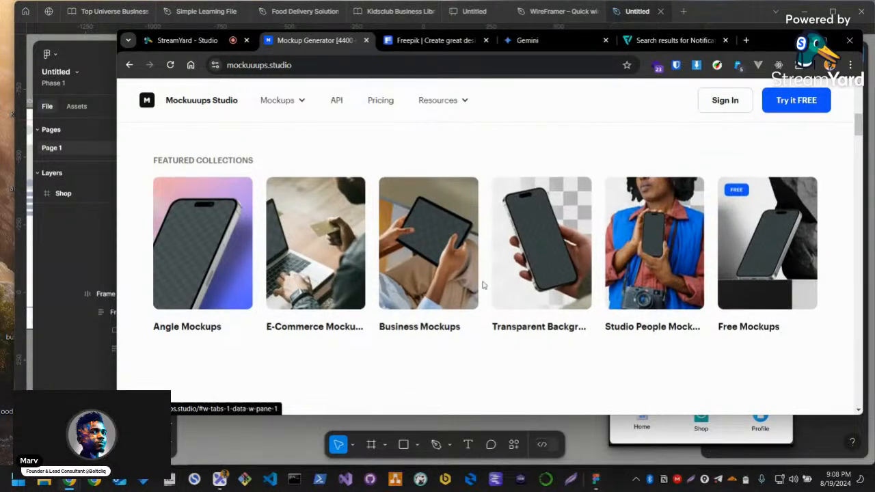
Review the Figma mockup plugin and desktop app offers on the Mockuuups Studio page
scroll(480, 287, down, 5)
scroll(477, 286, down, 3)
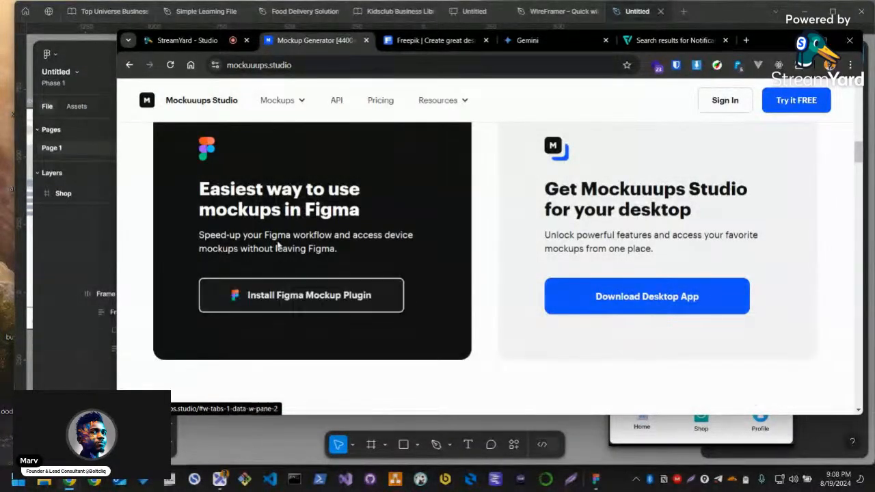
scroll(260, 308, up, 1)
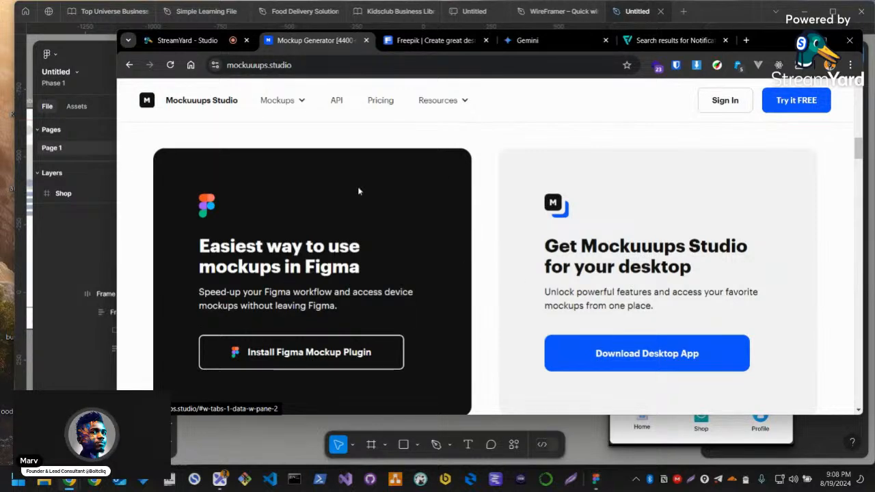
scroll(437, 263, down, 3)
scroll(536, 273, up, 2)
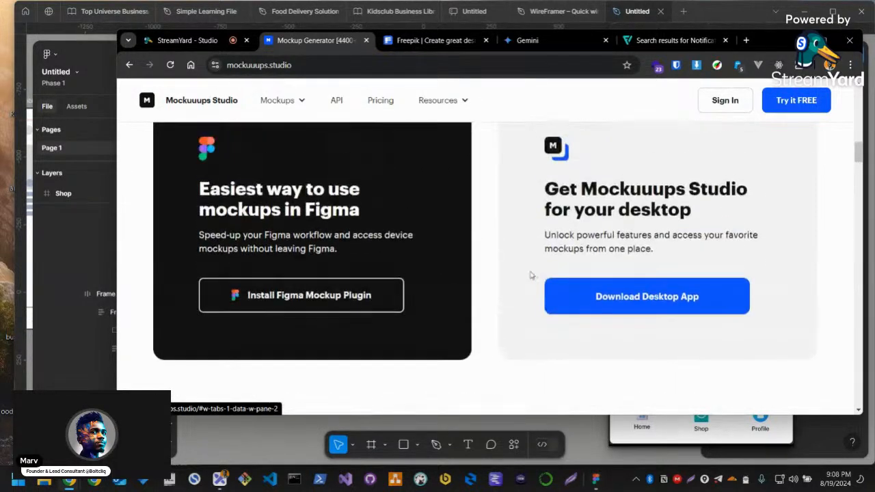
scroll(479, 278, down, 5)
scroll(479, 278, up, 5)
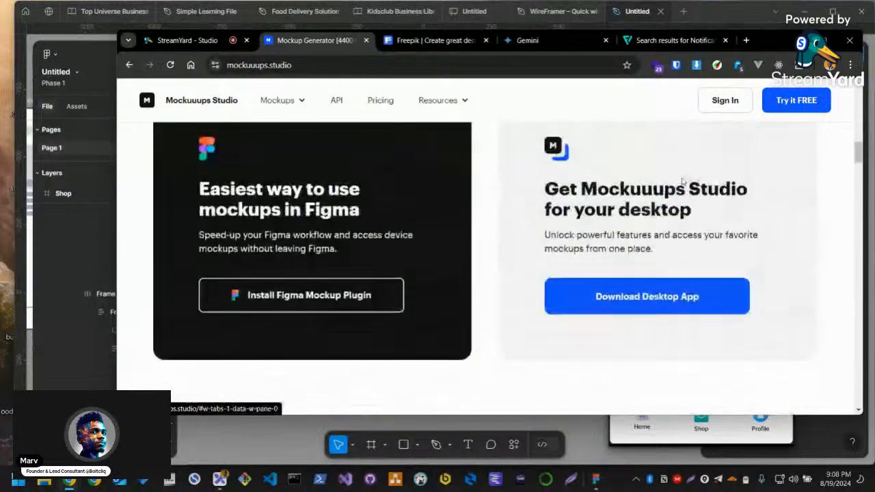
Look through the mockup creation walkthrough, the feature cards and the custom mockup Studio section of the page
scroll(700, 306, down, 6)
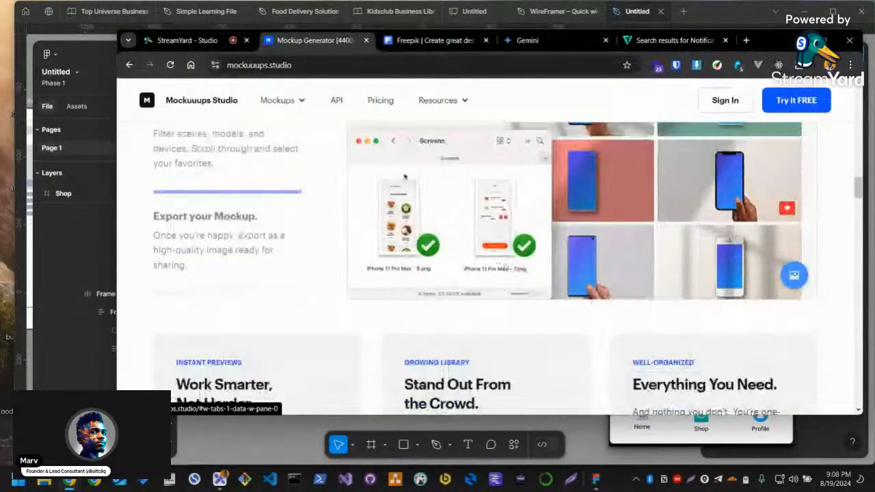
scroll(410, 318, up, 2)
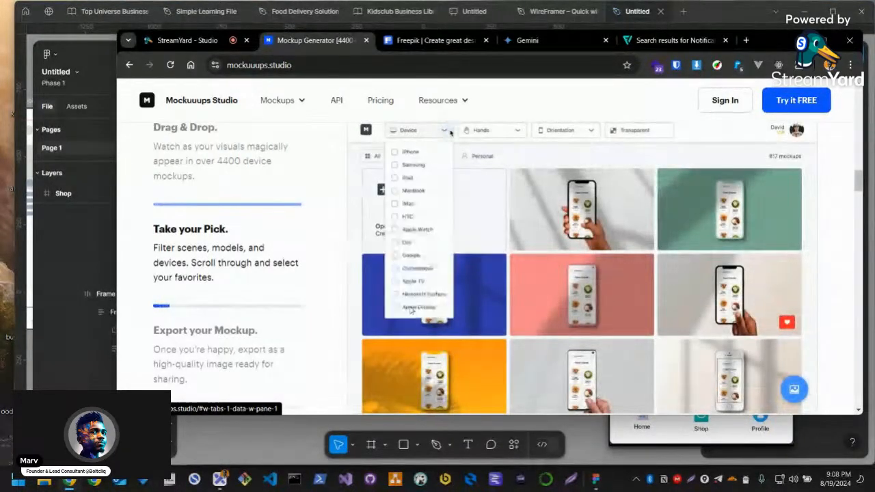
scroll(571, 334, down, 5)
scroll(475, 315, down, 8)
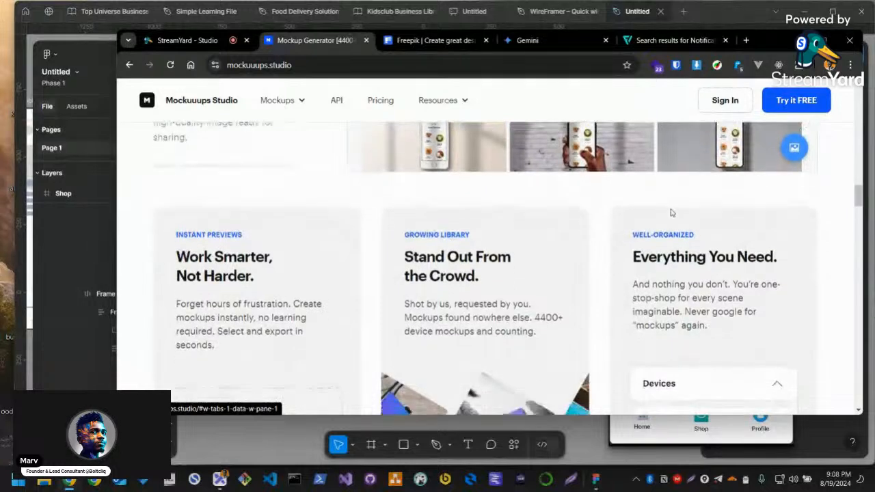
scroll(243, 252, down, 5)
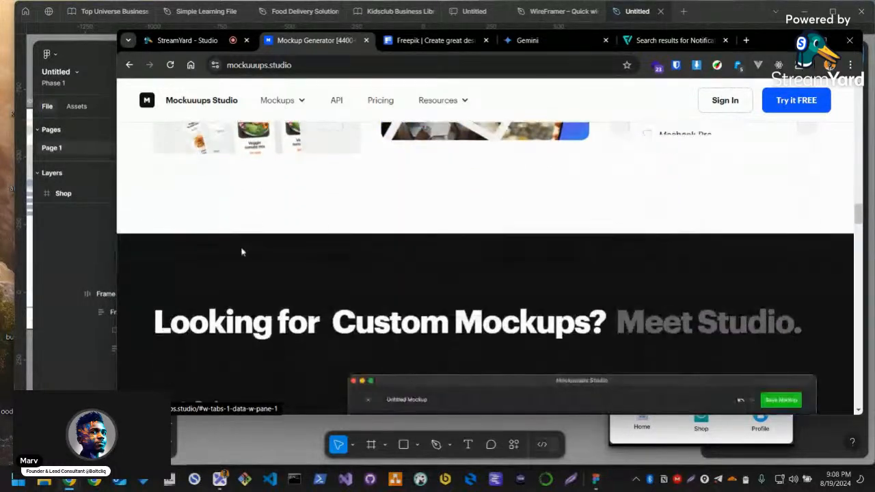
scroll(538, 302, down, 5)
scroll(269, 350, down, 3)
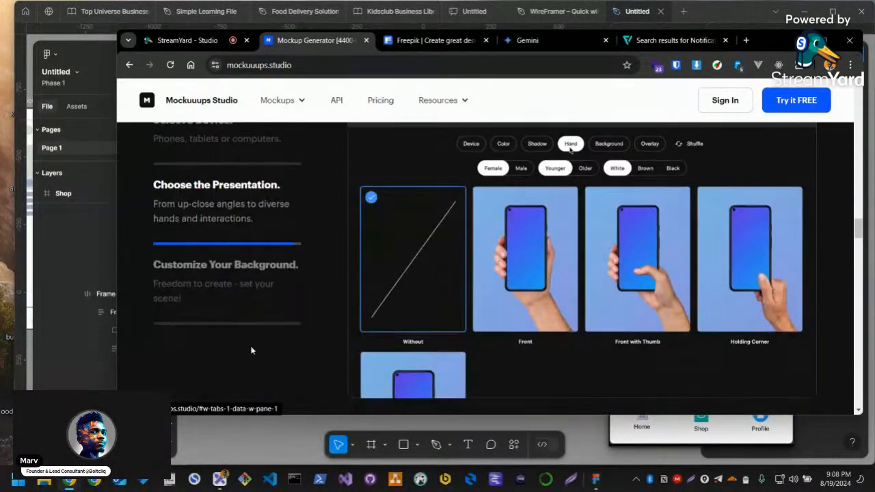
Examine the diversity, grip, shadow and background feature cards on the Mockuuups Studio page
scroll(439, 269, down, 10)
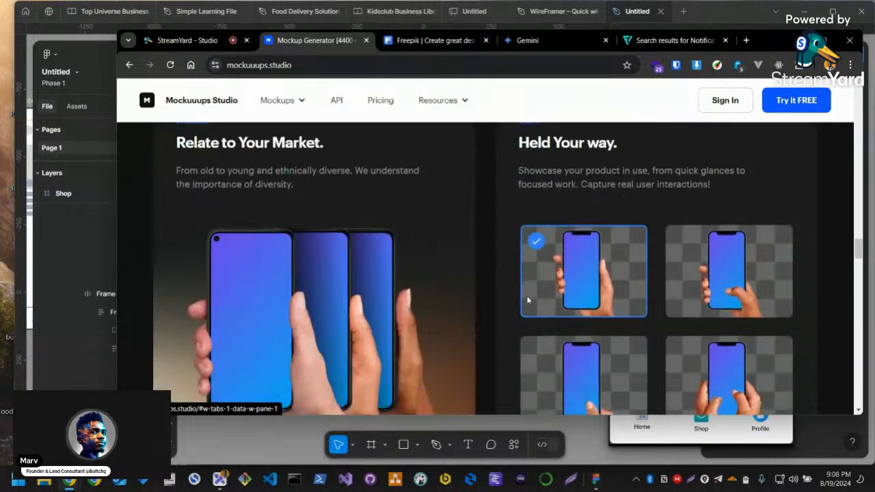
scroll(527, 300, down, 3)
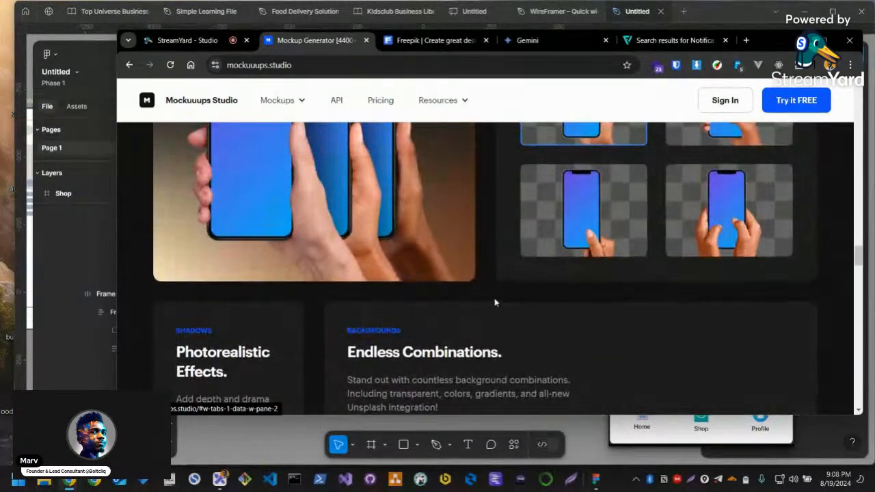
scroll(498, 299, up, 3)
scroll(509, 274, up, 2)
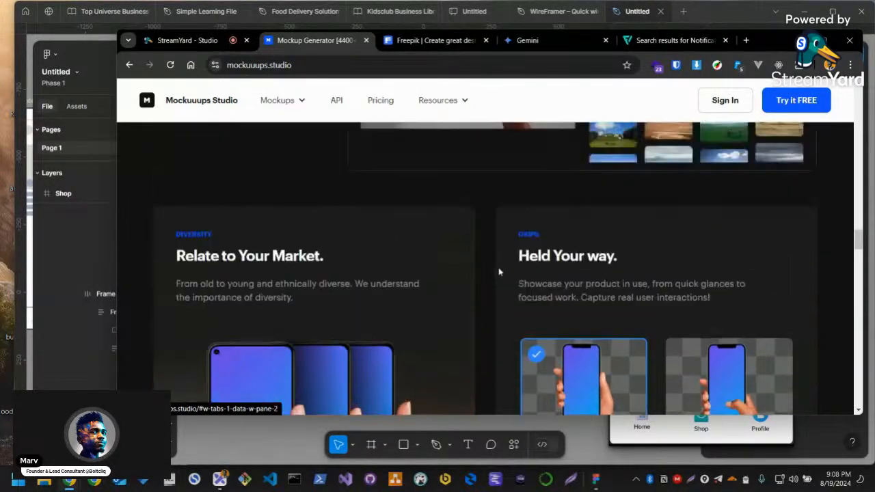
scroll(491, 299, down, 3)
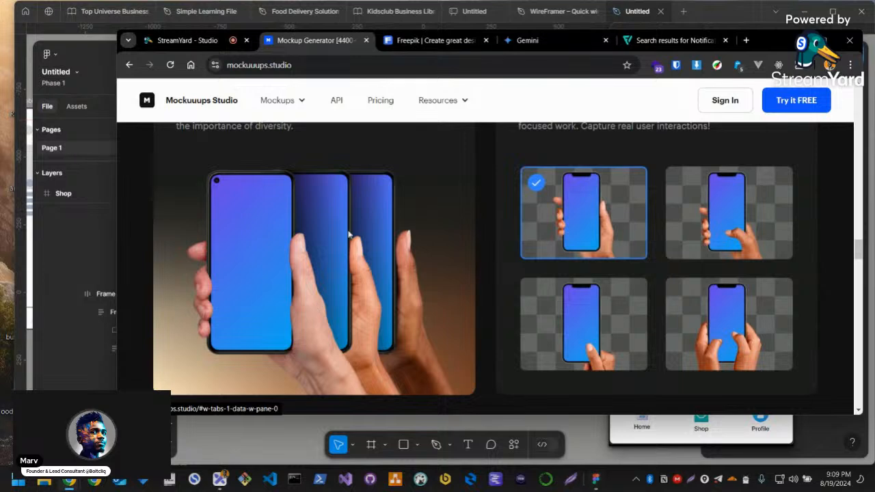
scroll(453, 269, up, 3)
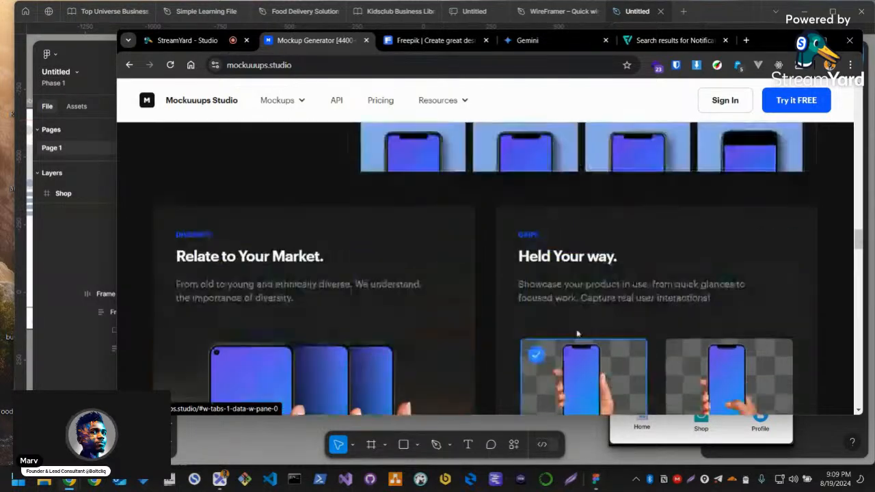
scroll(479, 306, down, 6)
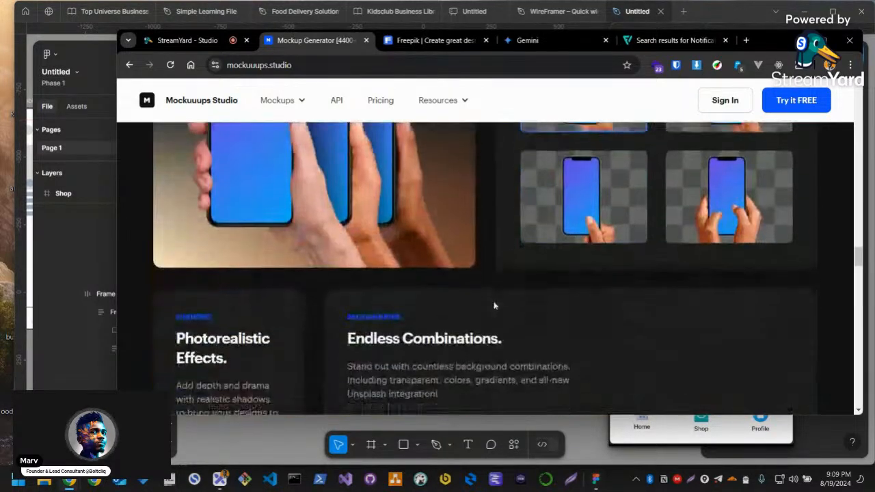
Review the Figma, Adobe Express and Sketch integrations, the marketing use cases and the free-trial section of the page
scroll(479, 307, down, 7)
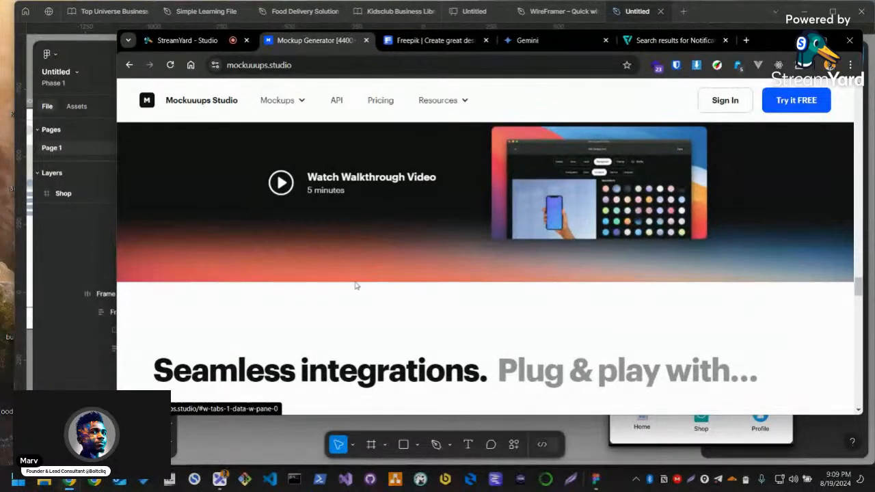
scroll(588, 341, down, 5)
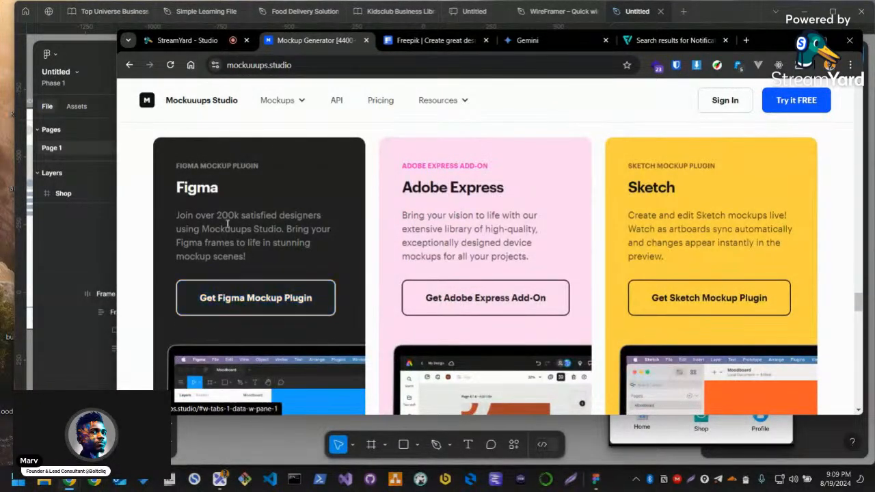
scroll(485, 294, down, 3)
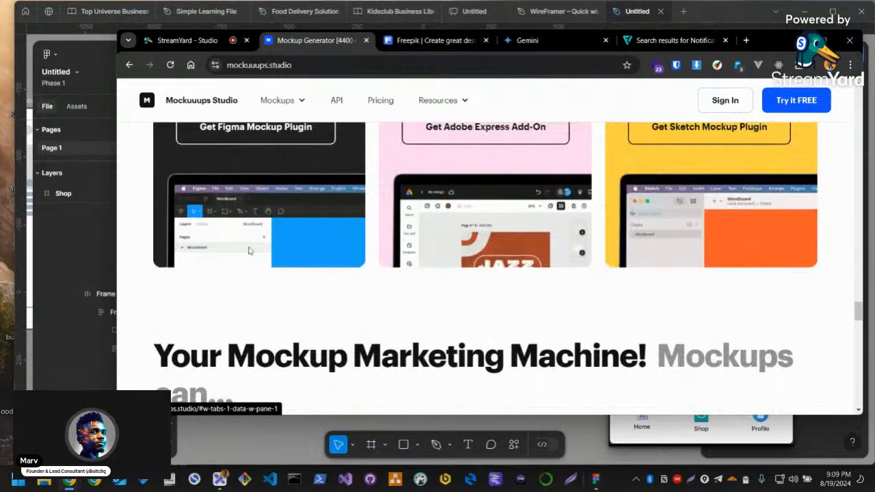
scroll(341, 274, down, 8)
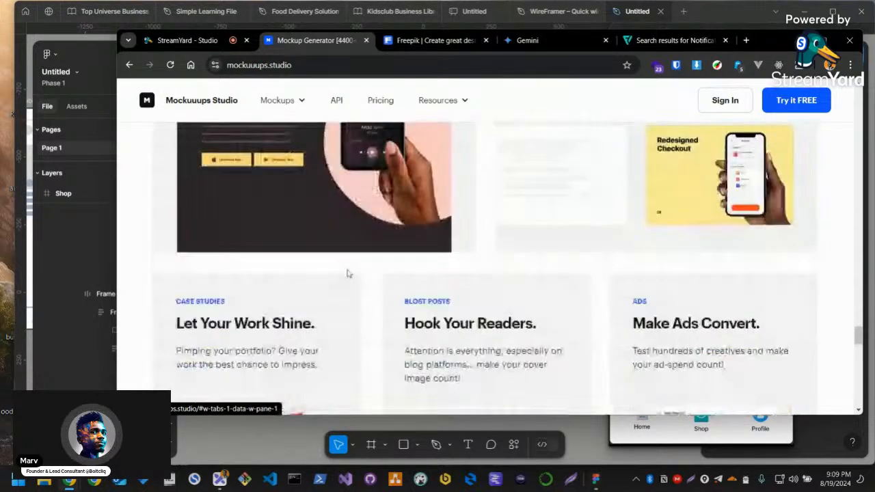
scroll(356, 273, down, 15)
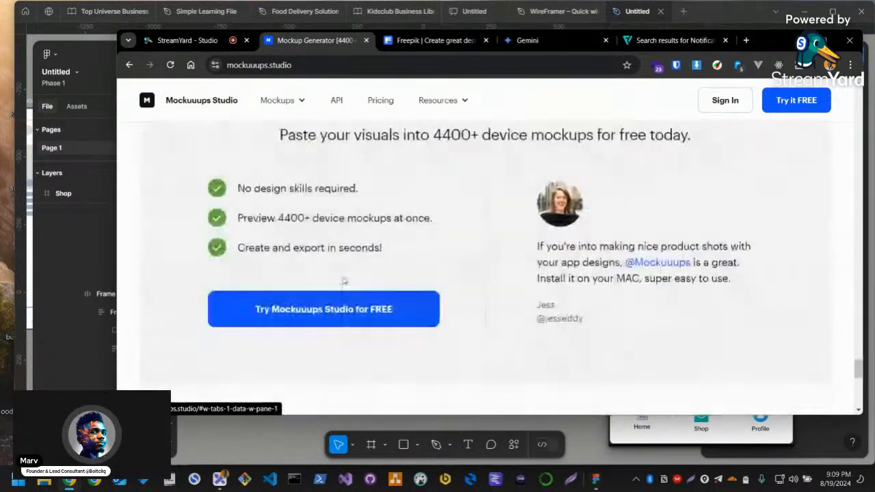
scroll(344, 281, up, 6)
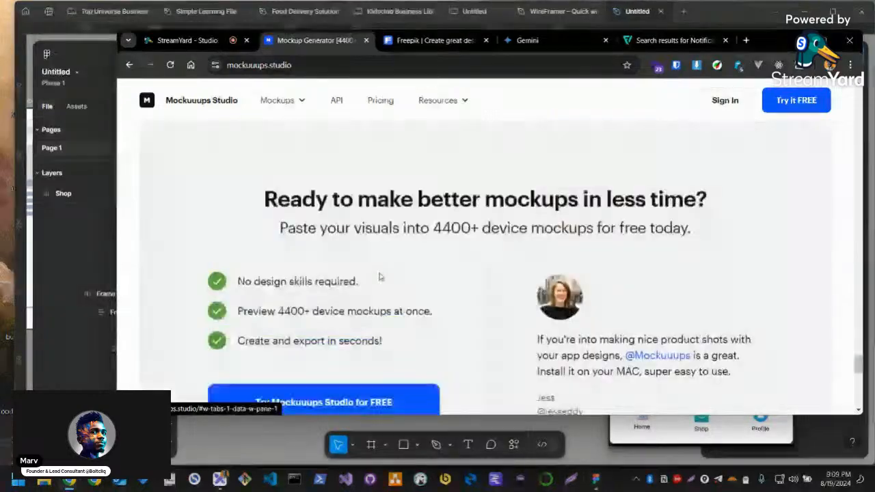
scroll(381, 277, up, 10)
Open the Mockuuups Studio pricing page and look over the Professional and Team plans
click(380, 101)
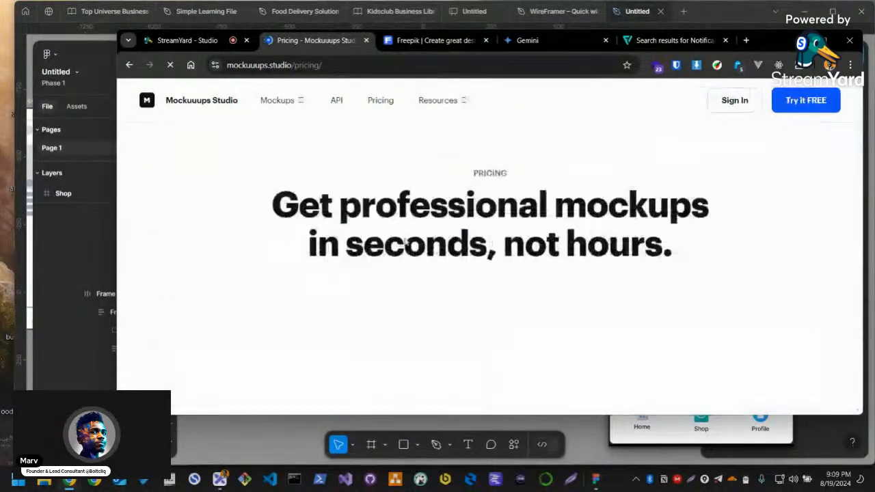
scroll(441, 295, down, 3)
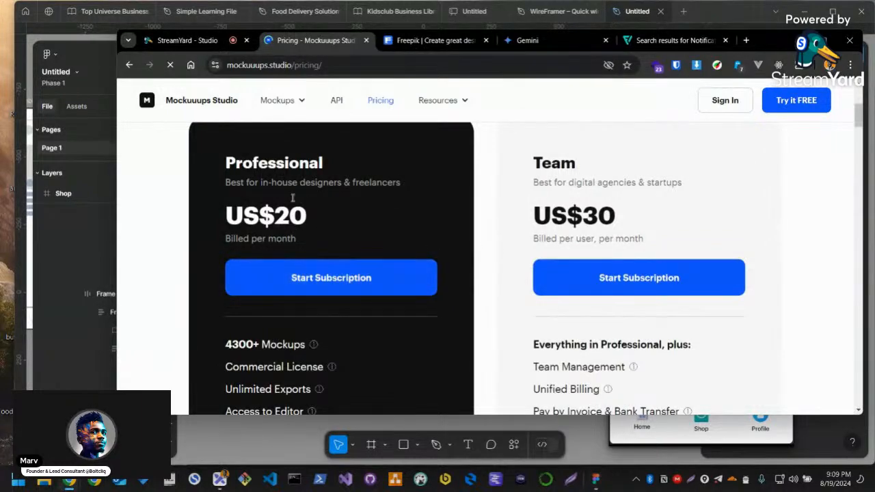
scroll(396, 333, down, 5)
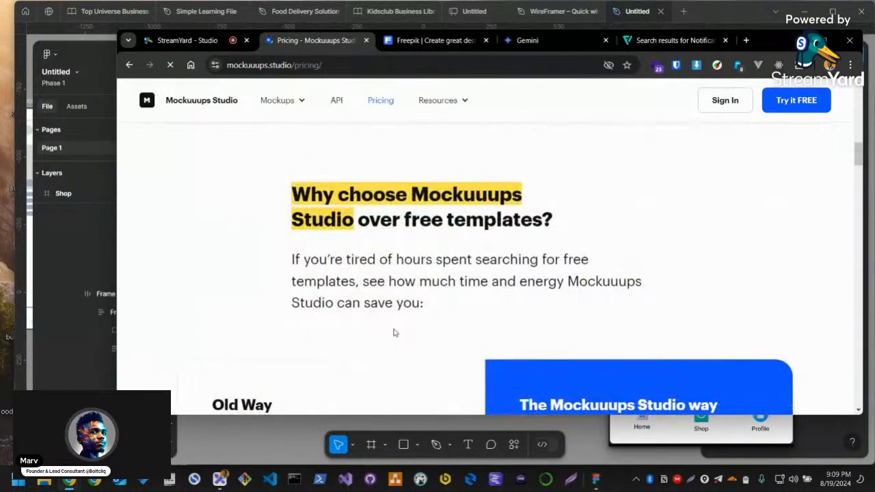
scroll(394, 333, down, 2)
scroll(395, 321, up, 10)
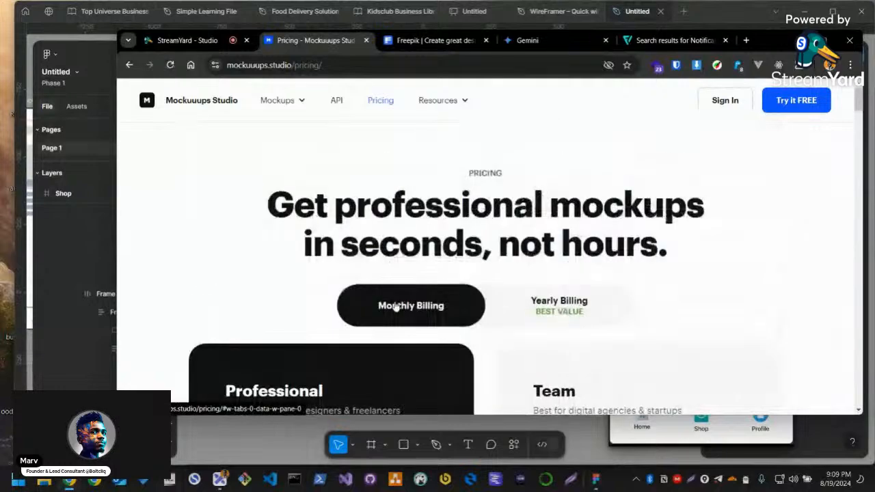
Return to the Mockuuups Studio home page, skim its sections again and highlight the headline "Your Search for Perfect Mockups Ends Here."
click(129, 65)
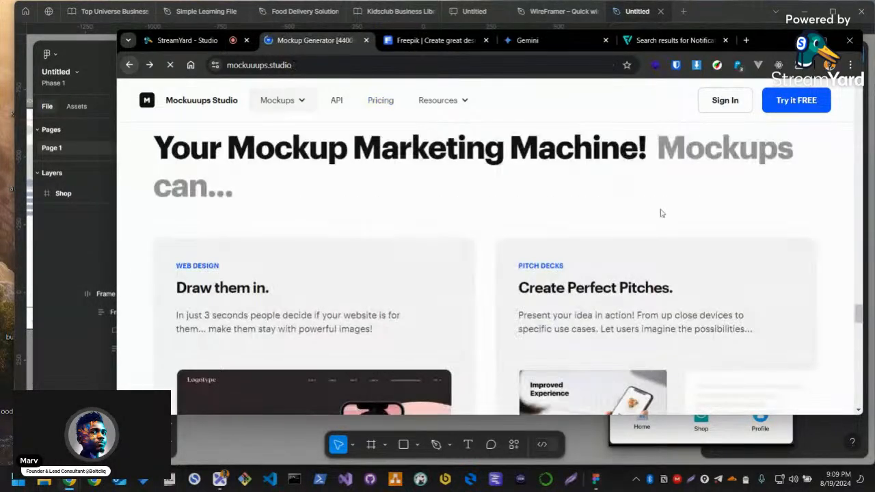
scroll(545, 274, down, 12)
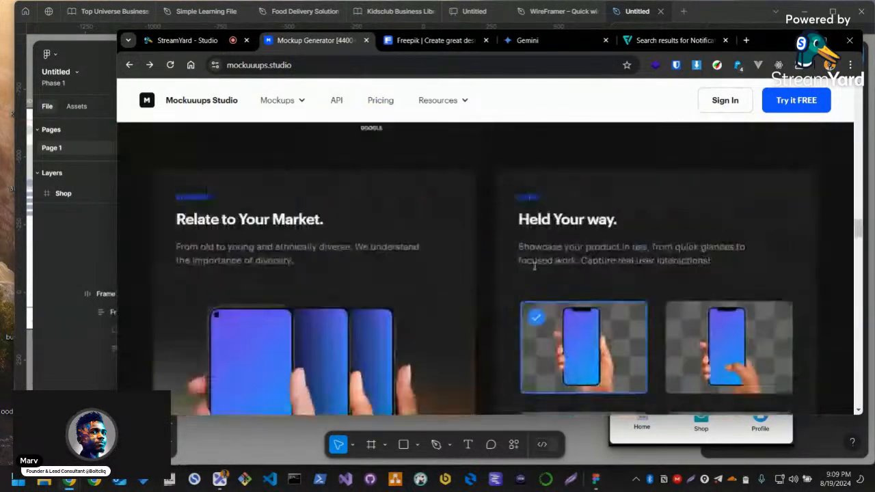
scroll(533, 270, down, 10)
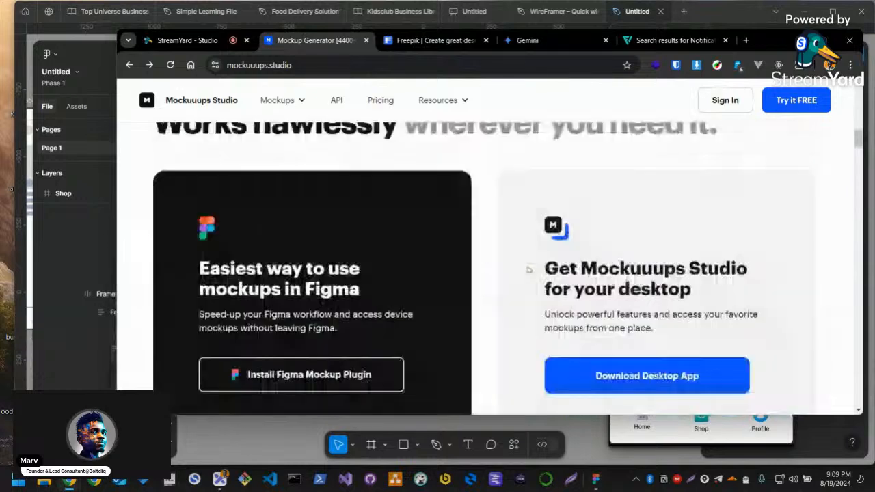
scroll(528, 270, up, 20)
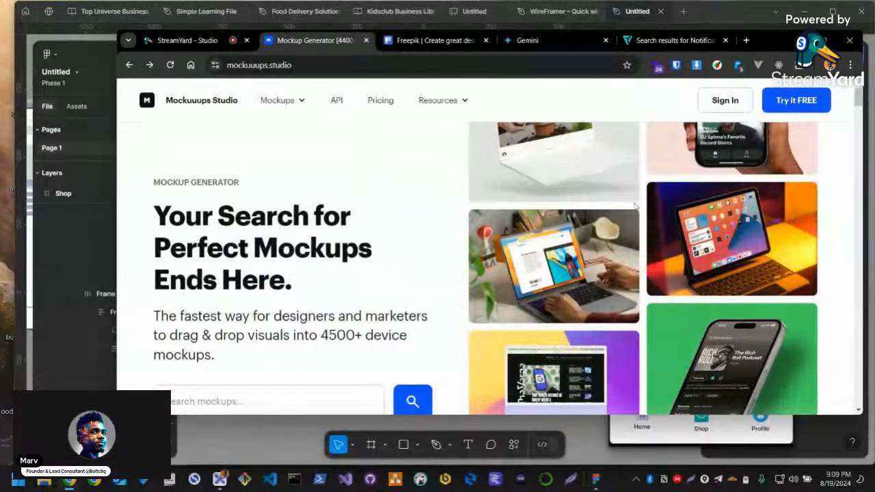
drag(157, 216, 327, 292)
scroll(358, 282, down, 8)
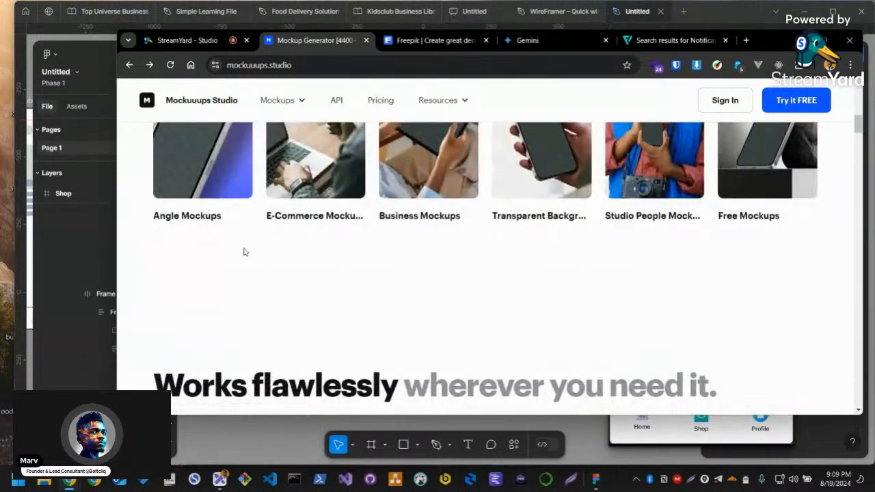
scroll(448, 258, up, 8)
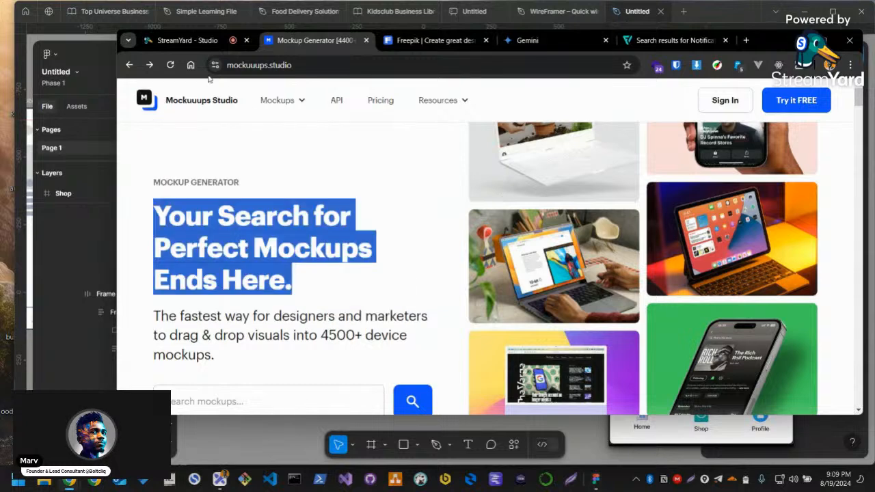
Switch to the StreamYard studio and read back through the viewers' comments on the live stream
click(186, 40)
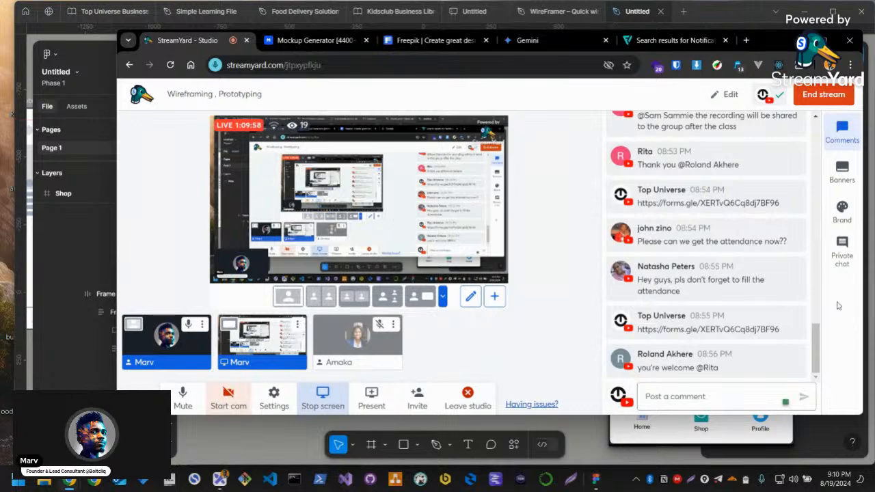
scroll(661, 294, up, 2)
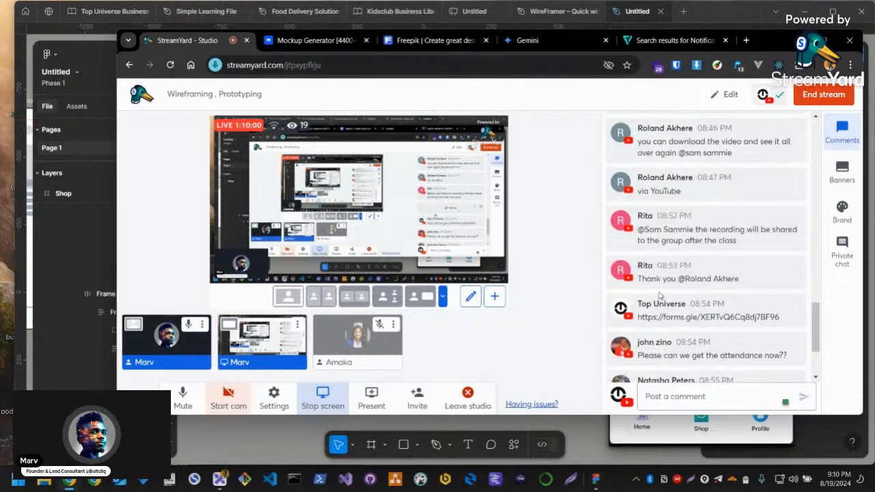
scroll(661, 294, up, 1)
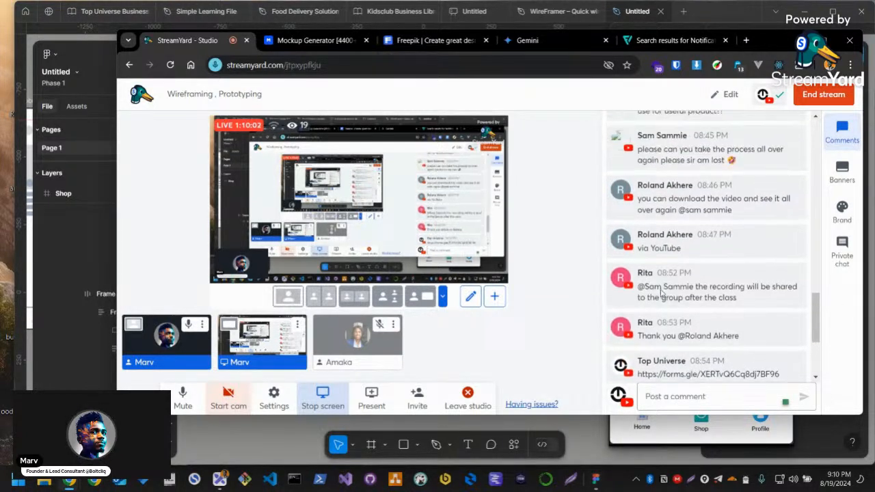
scroll(661, 294, up, 1)
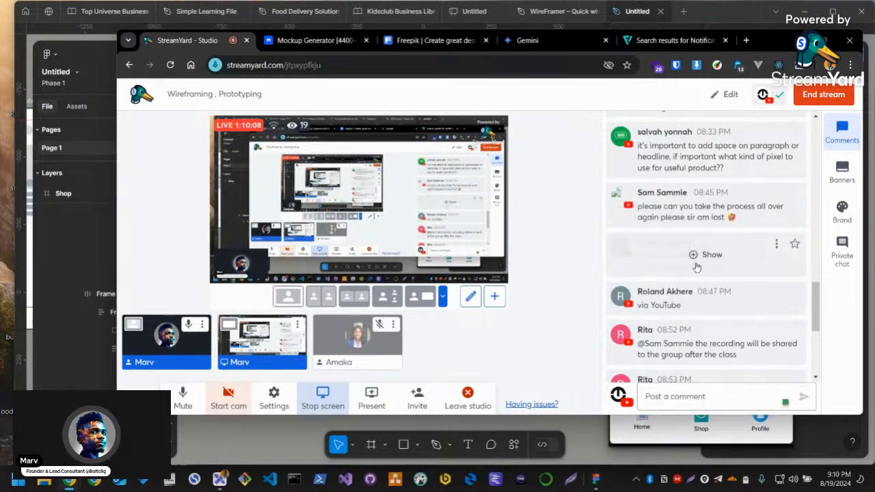
scroll(688, 265, up, 1)
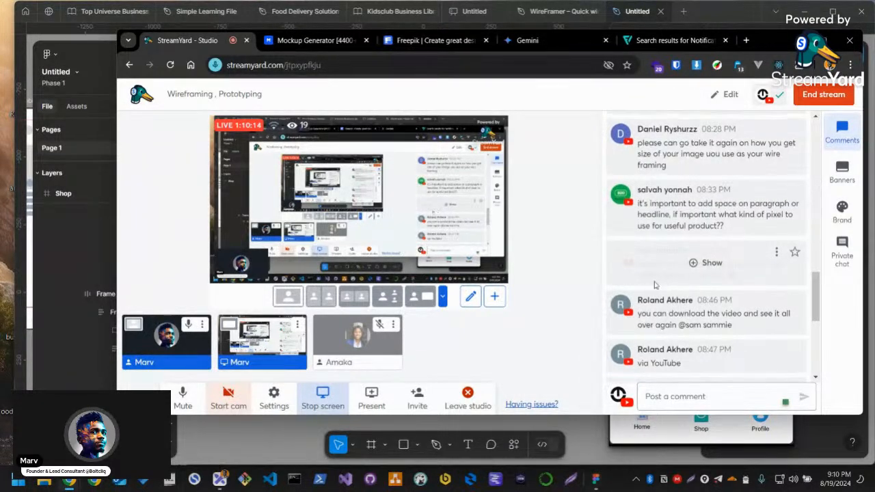
scroll(656, 282, up, 2)
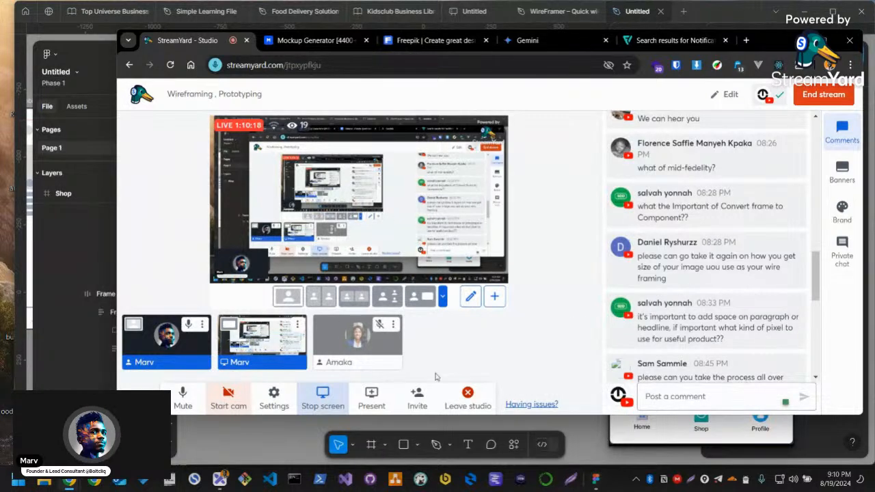
Switch to Figma and examine the Home, Shop and Profile frames with their prototype connections
key(alt+Tab)
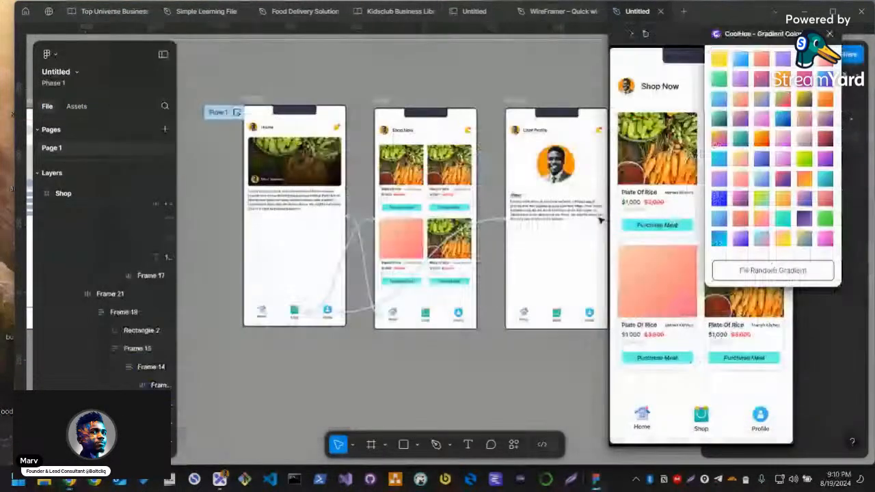
scroll(443, 385, up, 1)
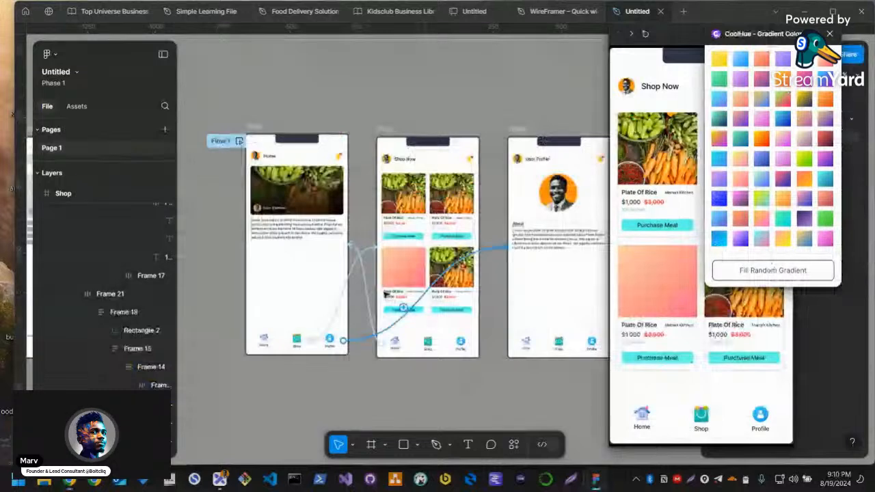
scroll(383, 308, up, 3)
drag(353, 180, 526, 195)
drag(351, 215, 539, 214)
drag(392, 235, 544, 231)
drag(603, 220, 527, 232)
drag(601, 238, 368, 228)
drag(556, 221, 447, 220)
drag(594, 222, 456, 223)
drag(553, 225, 527, 230)
drag(459, 232, 541, 237)
drag(418, 247, 445, 260)
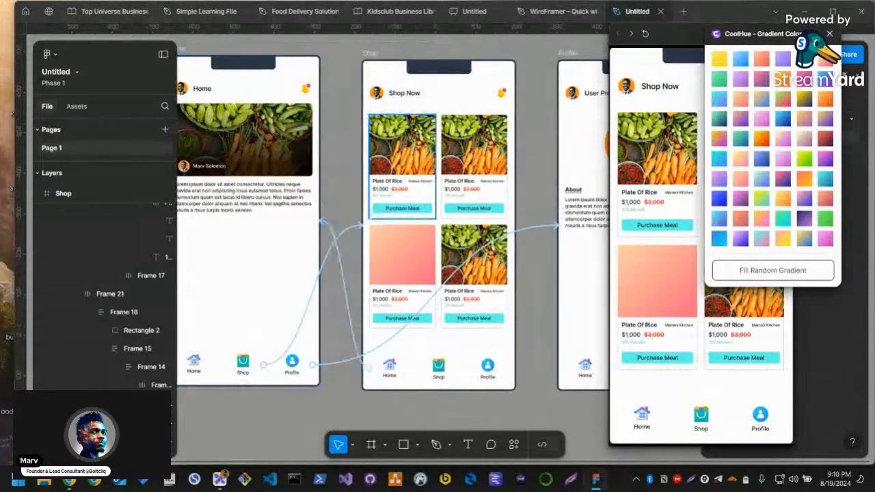
scroll(395, 212, down, 2)
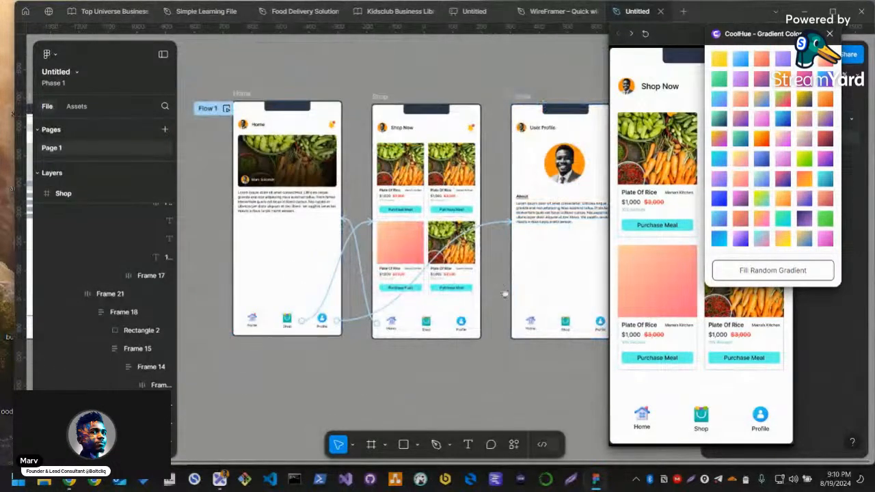
drag(503, 300, 438, 305)
scroll(467, 349, up, 2)
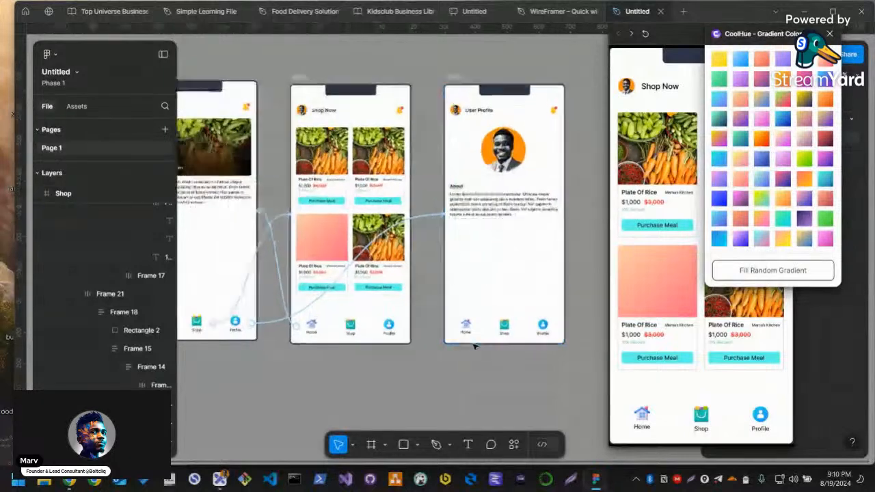
drag(424, 368, 464, 368)
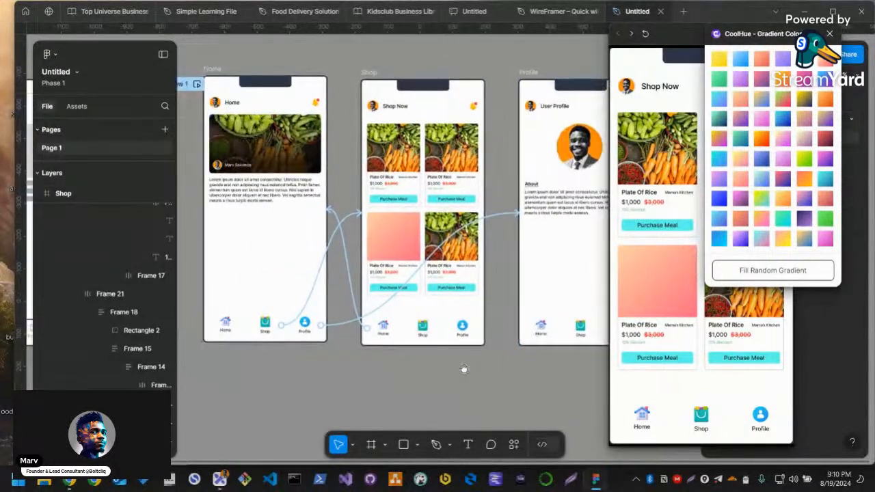
drag(537, 380, 550, 413)
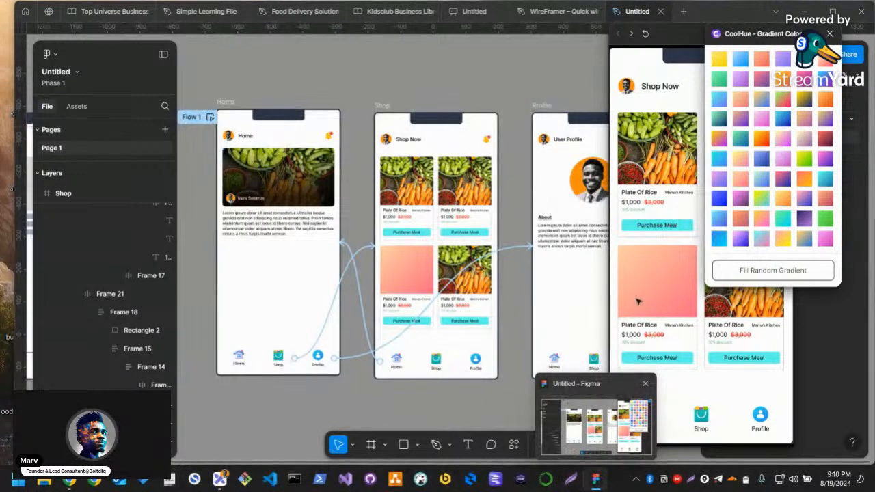
Close the prototype preview and the CoolHue plugin window, then leave Figma
drag(678, 35, 617, 53)
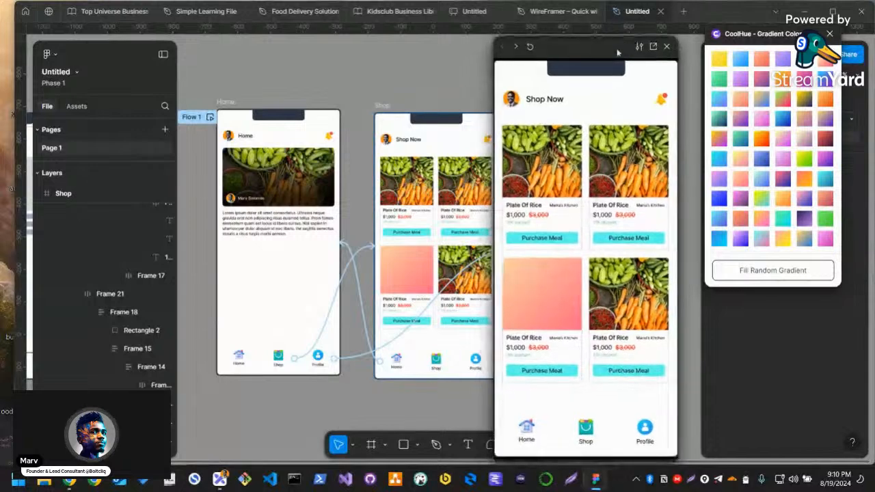
click(665, 46)
click(831, 34)
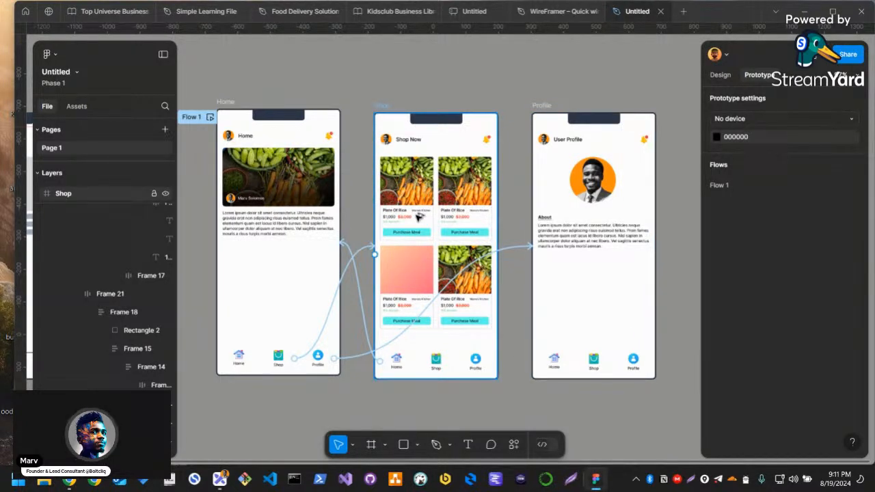
key(alt+Tab)
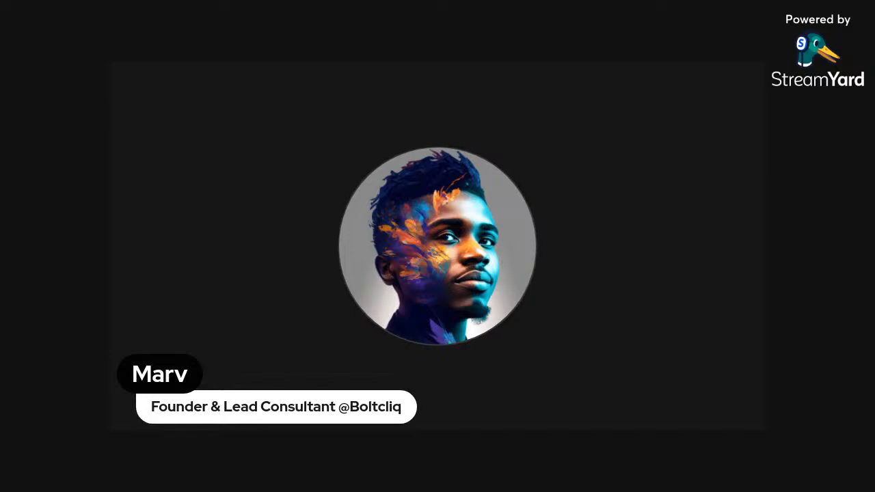